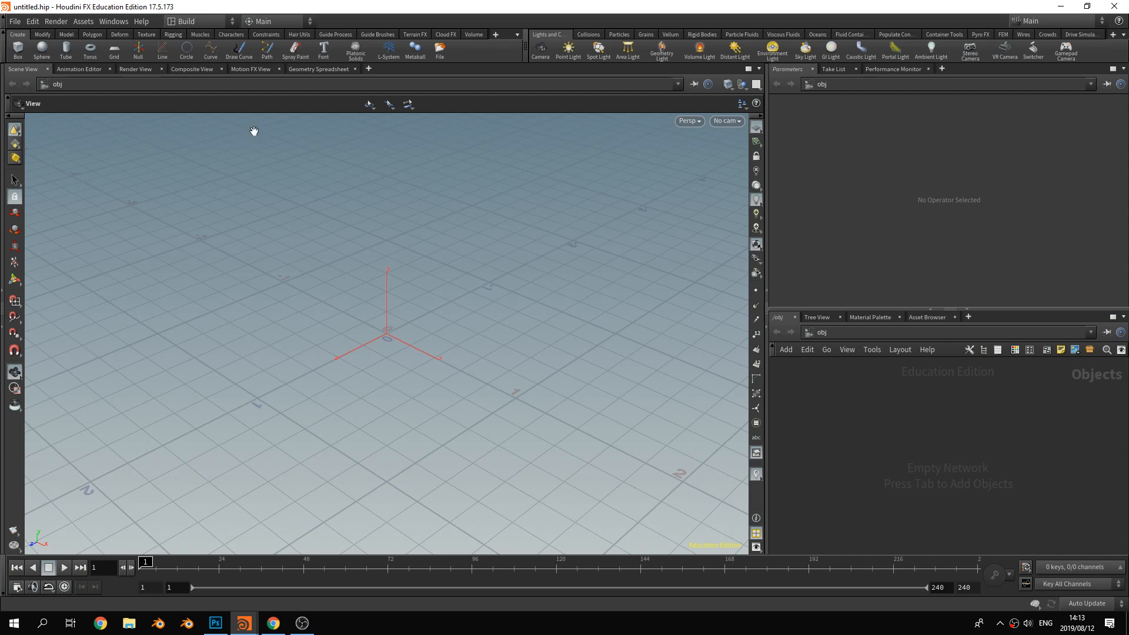
Open the example files section of the help and go to the list of Dynamics examples
left_click(140, 22)
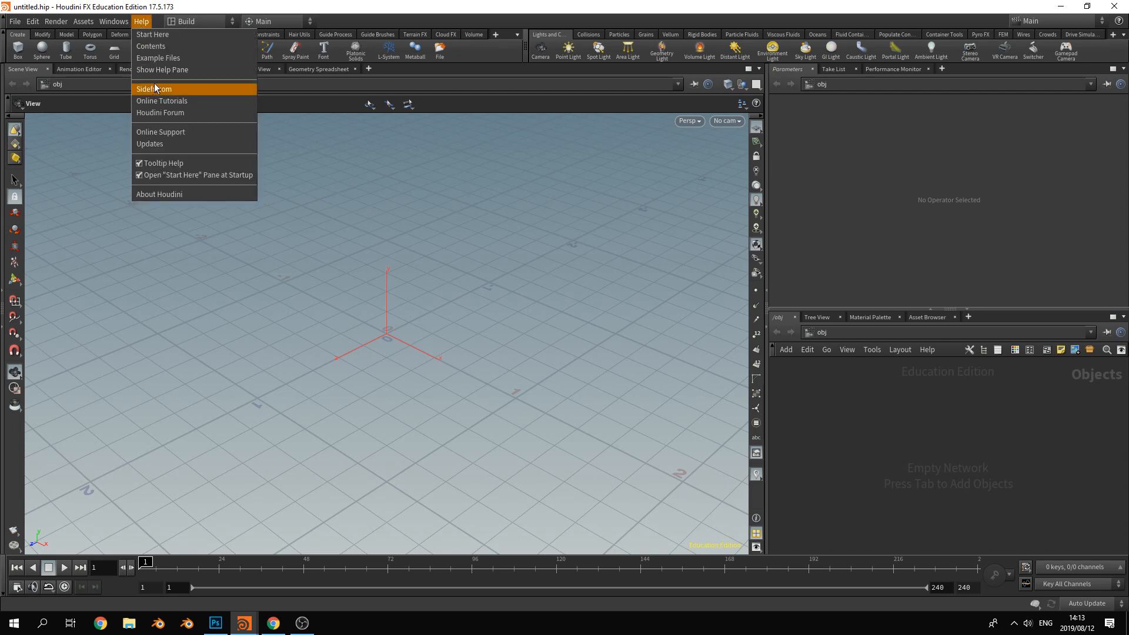
left_click(178, 58)
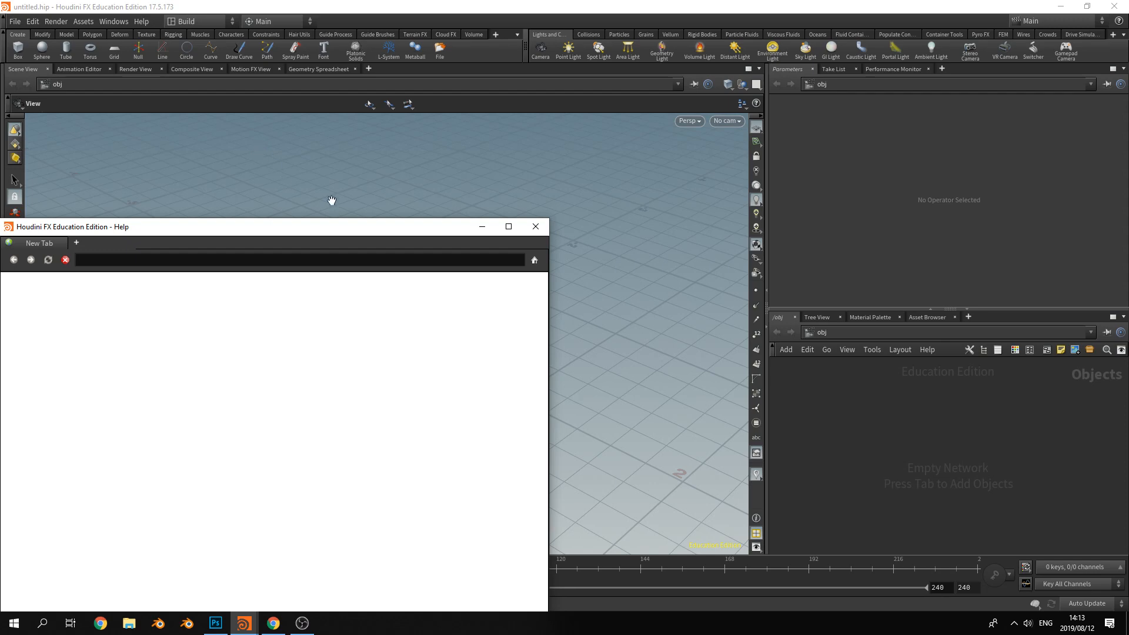
left_click_drag(411, 234, 447, 140)
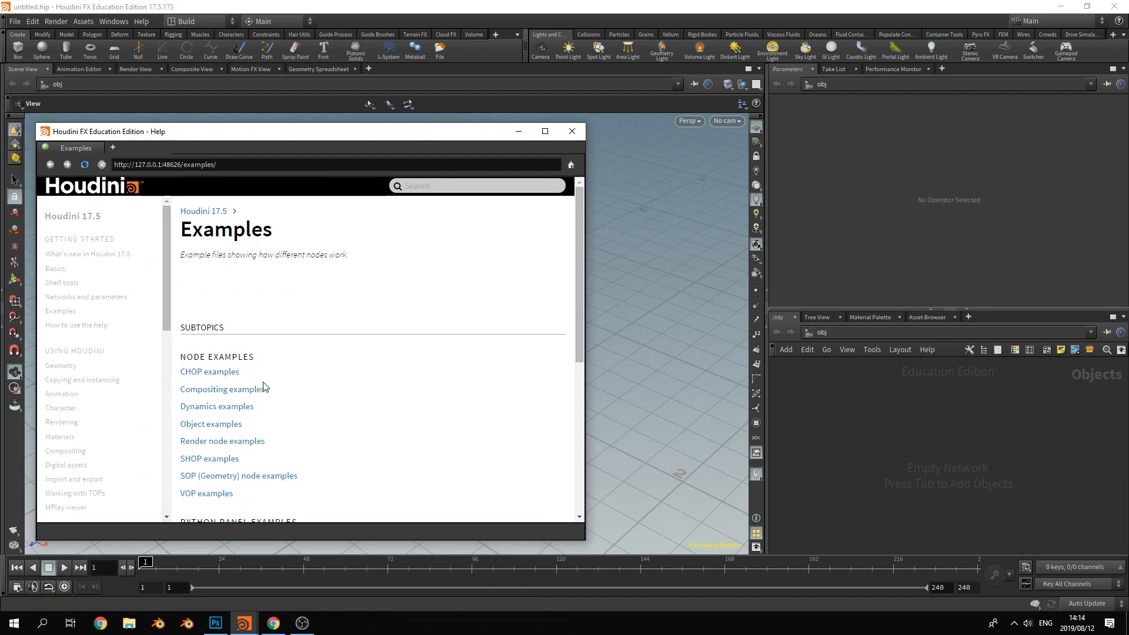
left_click(248, 413)
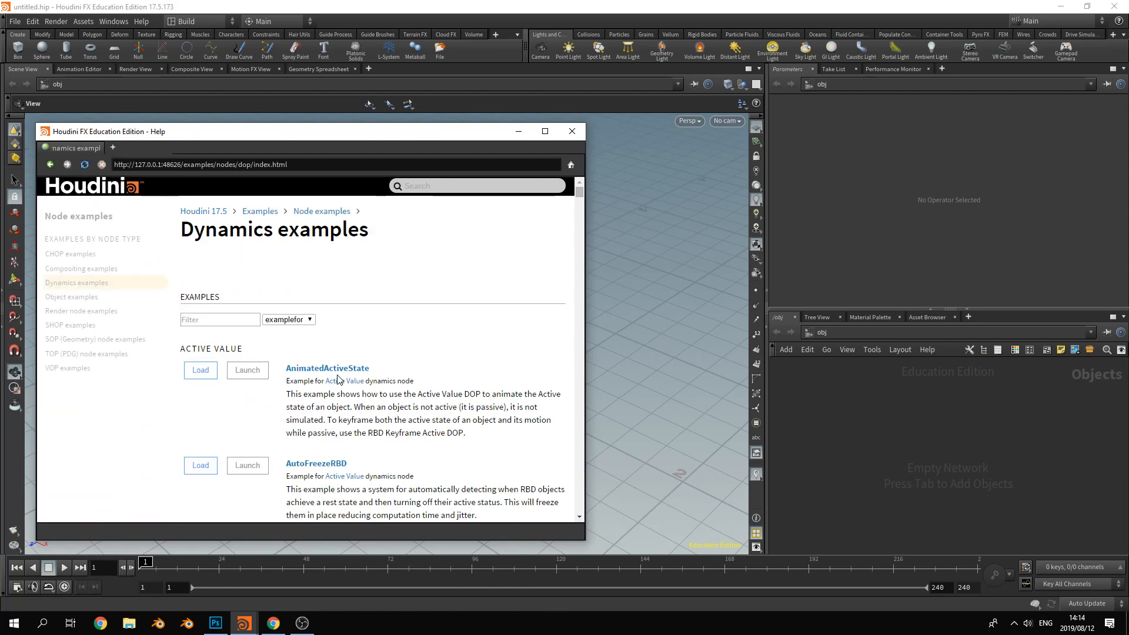
Load the BridgeCollapse example from the Apply Relationship section, and minimize the help window
scroll(340, 379, "down", 3)
scroll(340, 379, "down", 3)
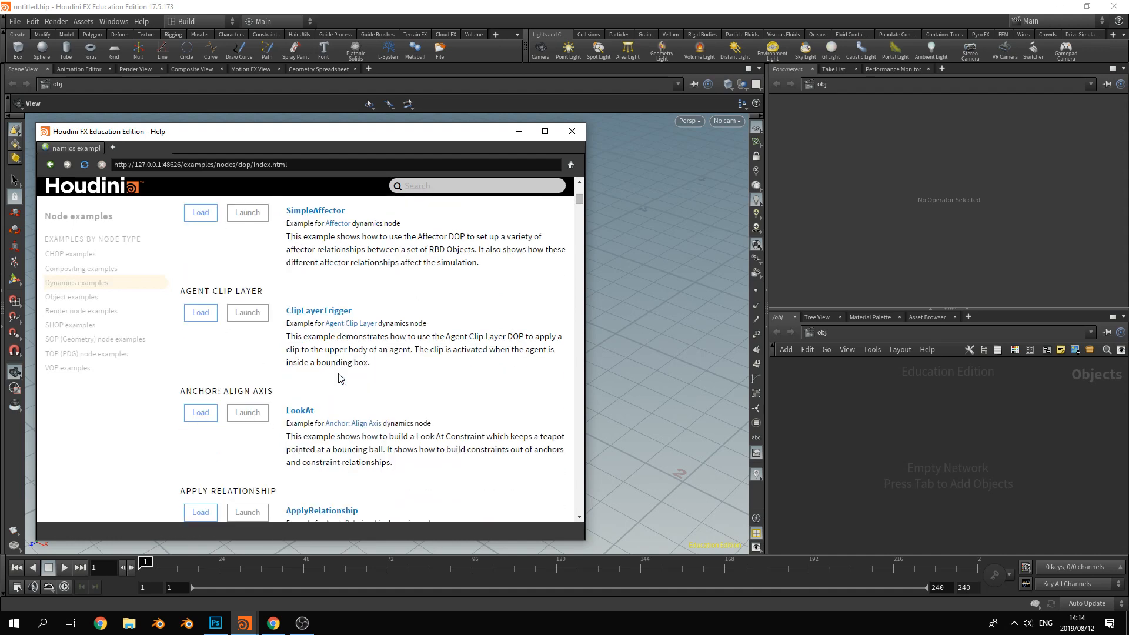
scroll(339, 379, "down", 3)
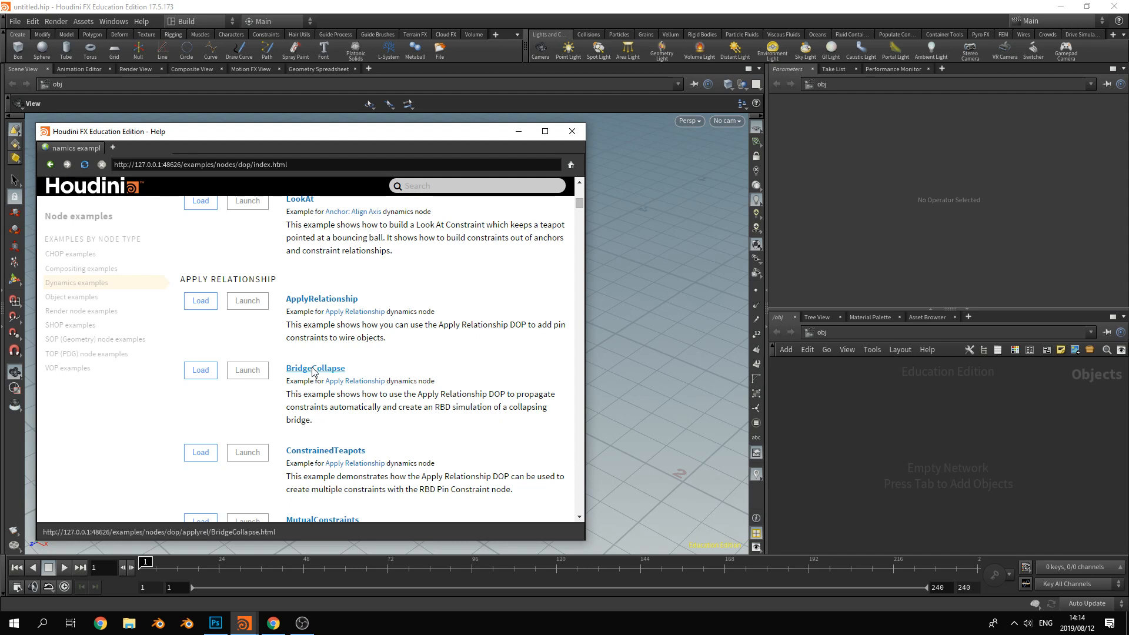
left_click(211, 374)
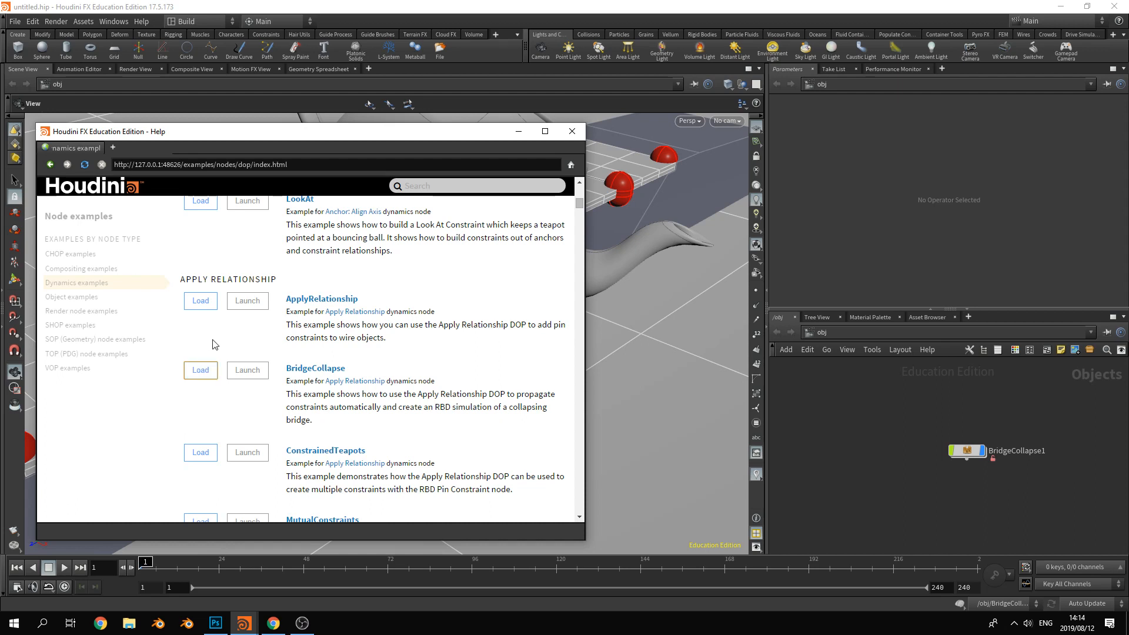
left_click(516, 136)
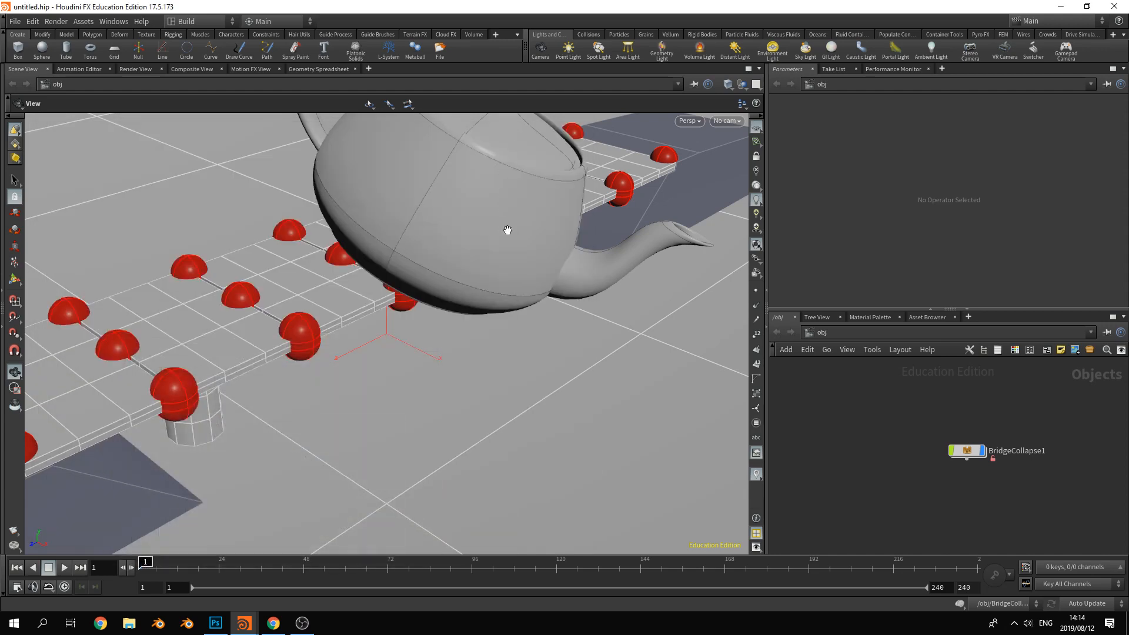
Bring the whole bridge and teapot into view, then enter the BridgeCollapse1 network and examine its nodes and notes
scroll(508, 231, "down", 2)
right_click_drag(509, 230, 510, 295)
middle_click_drag(509, 294, 571, 390)
left_click_drag(568, 370, 534, 355)
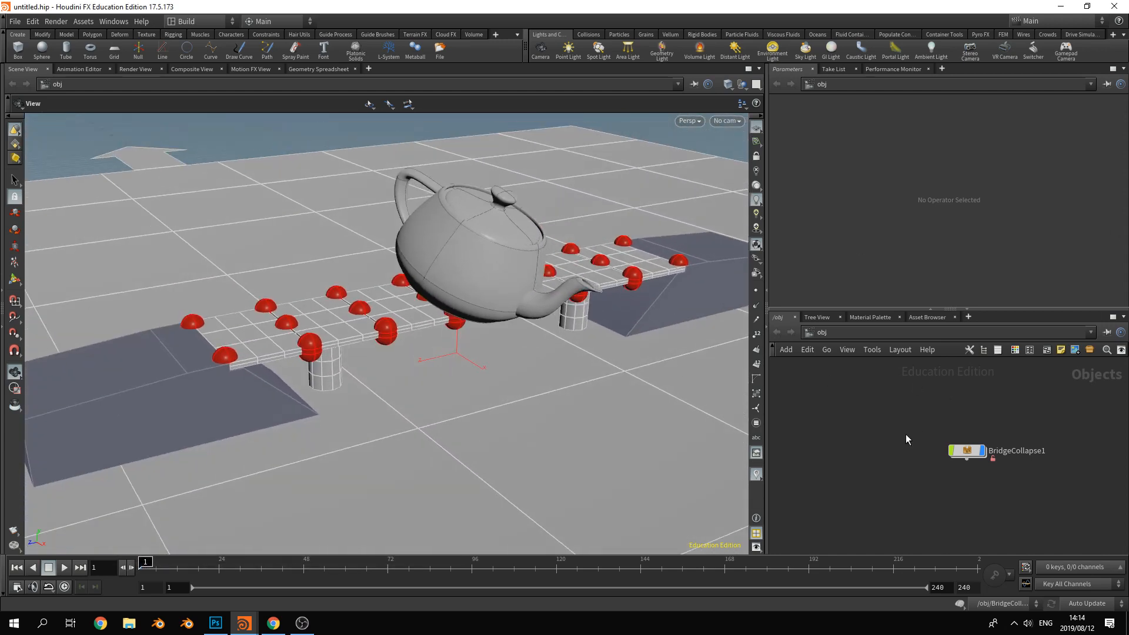
double_click(965, 451)
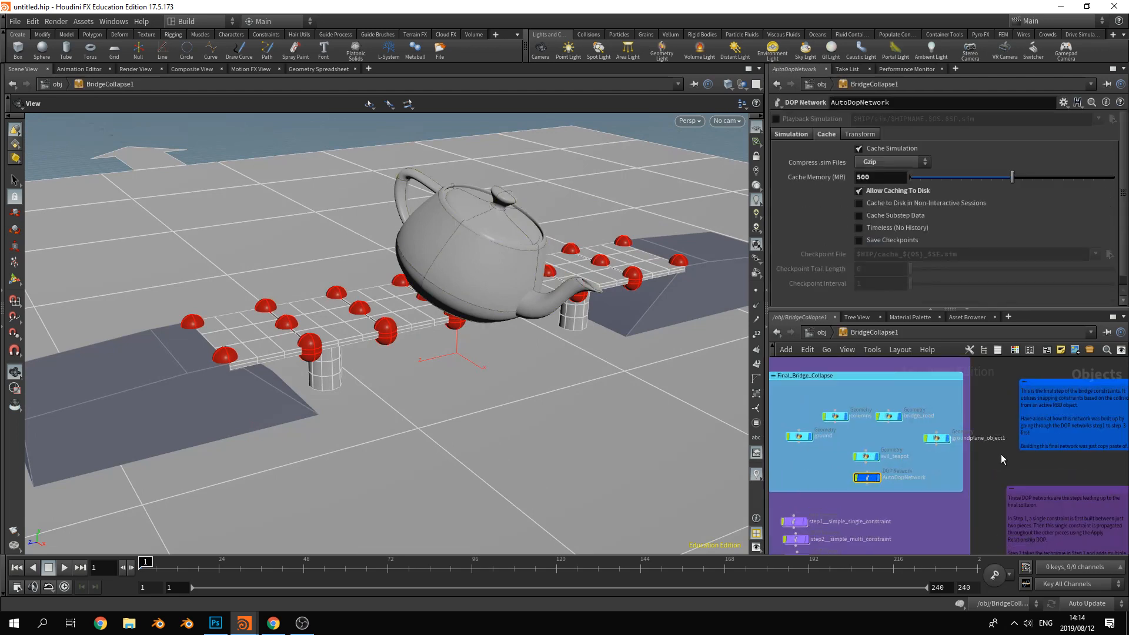
scroll(905, 454, "up", 5)
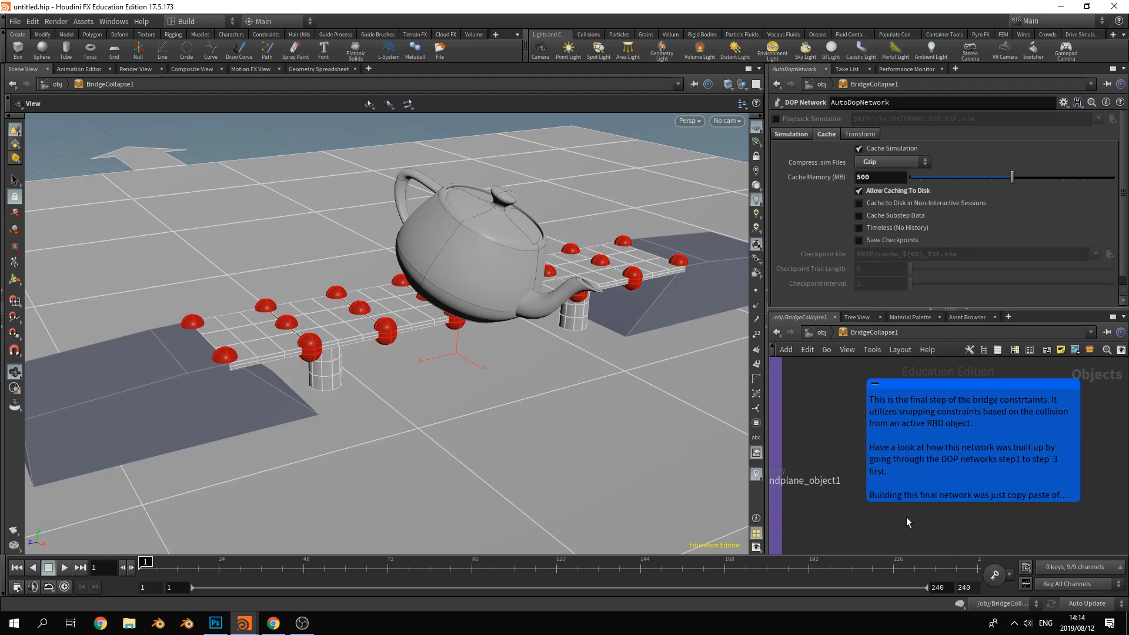
middle_click_drag(900, 526, 1003, 395)
scroll(983, 443, "down", 3)
middle_click_drag(959, 463, 1003, 460)
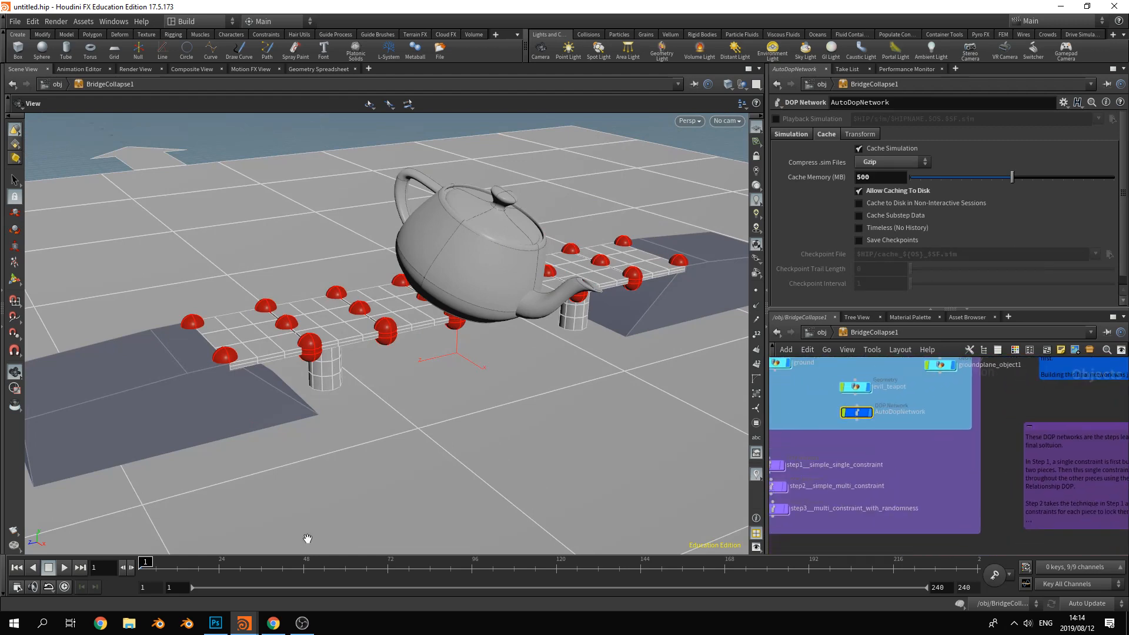
Play the bridge collapse simulation to about frame 39, stop it, and inspect the constraint-step and Final_Bridge_Collapse nodes
left_click(65, 568)
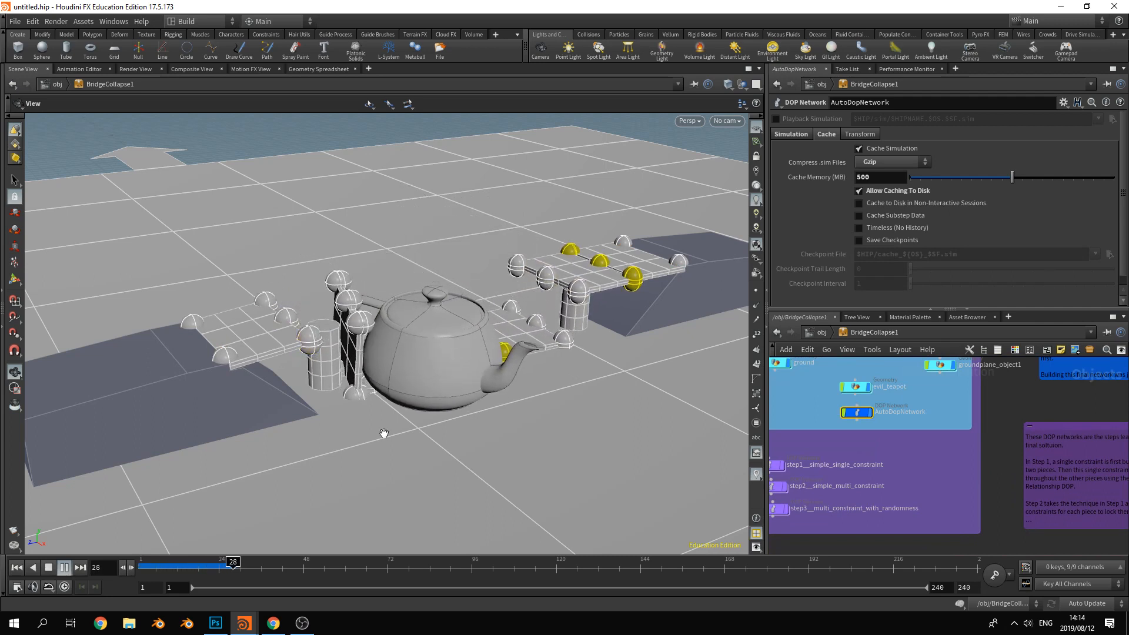
left_click(48, 568)
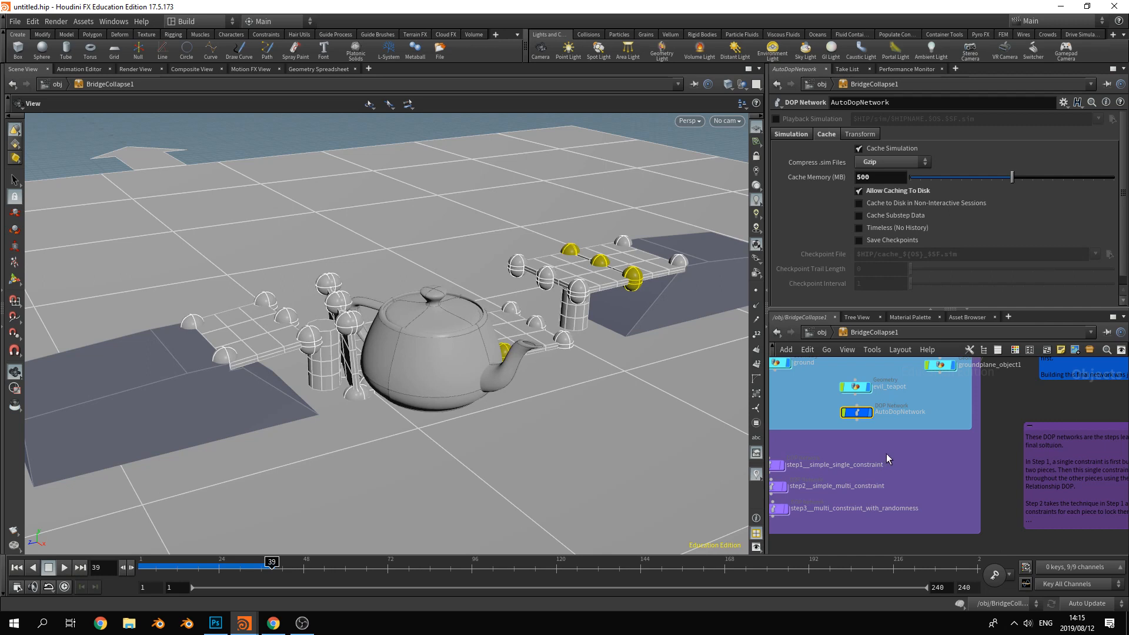
key("h")
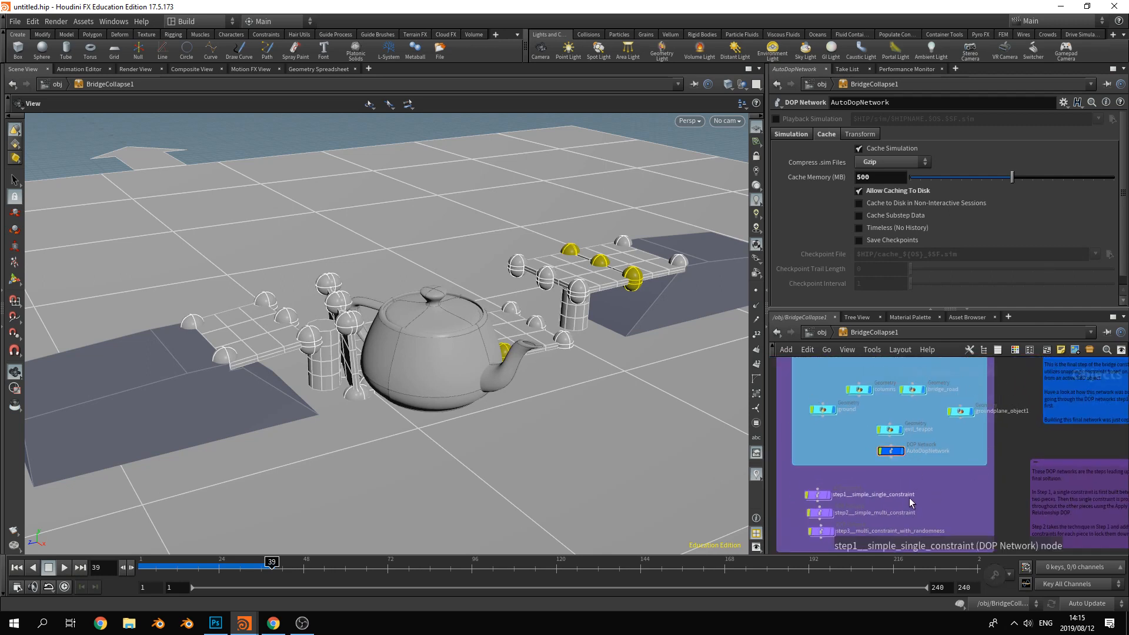
scroll(952, 477, "up", 2)
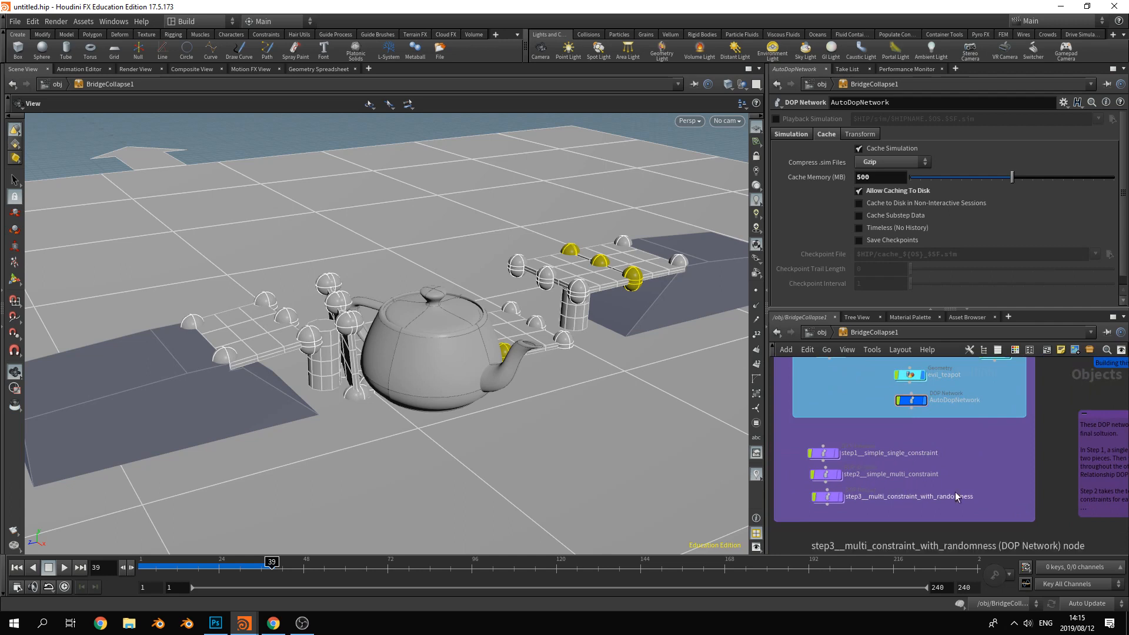
scroll(966, 487, "up", 2)
middle_click_drag(926, 458, 920, 516)
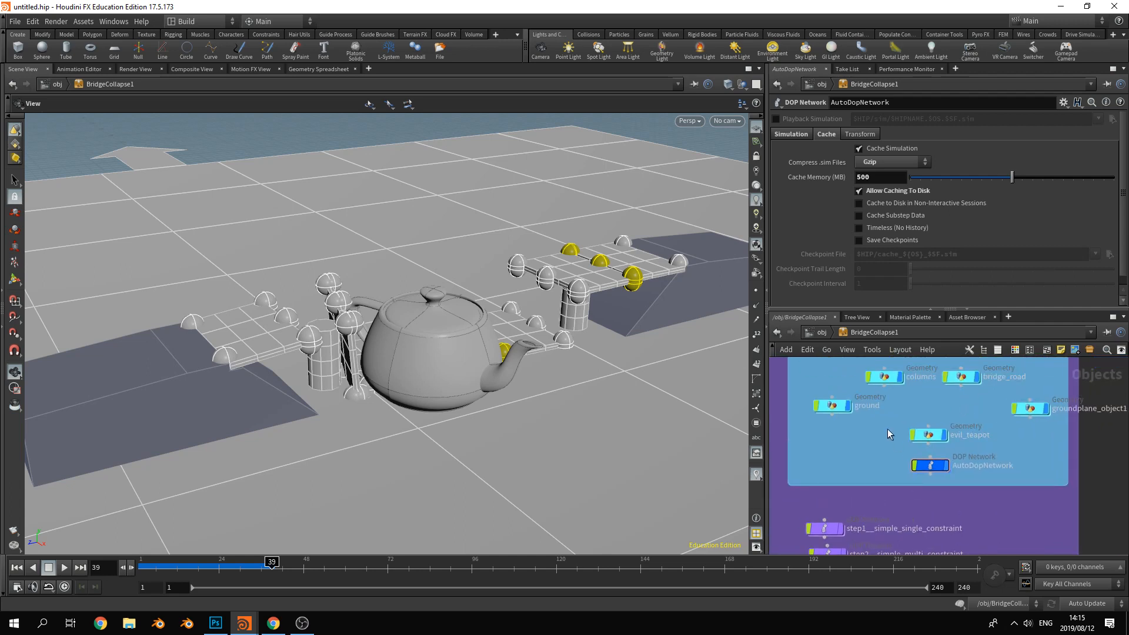
middle_click_drag(890, 433, 894, 474)
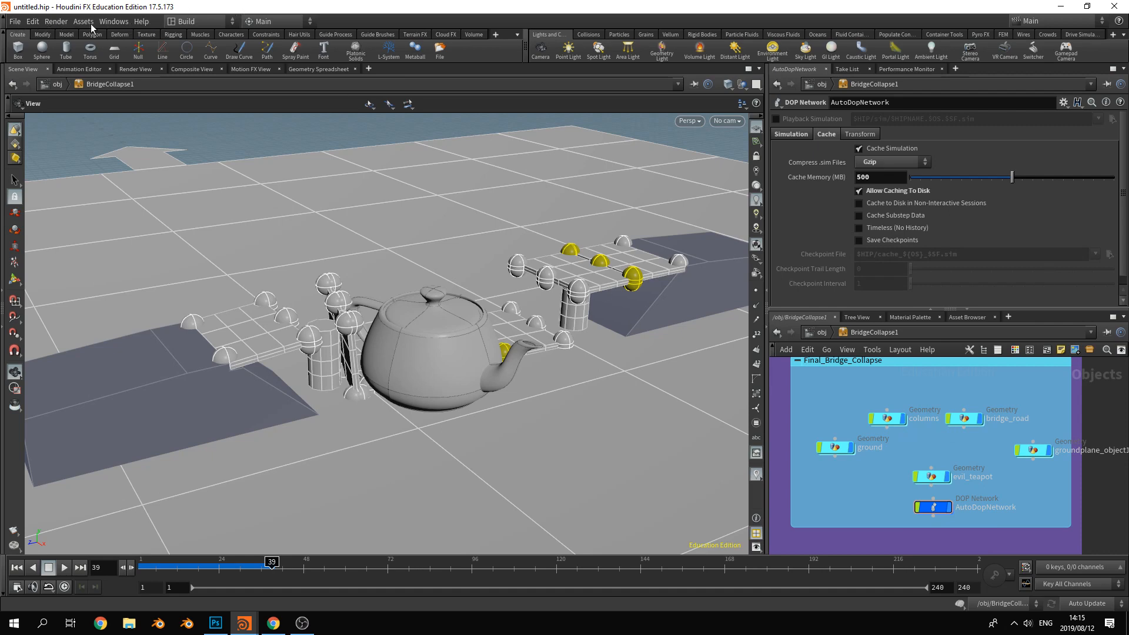
Return to the Dynamics examples help list and open the ControlledGlueBreaking example page under Constraint Network
key("alt+Tab")
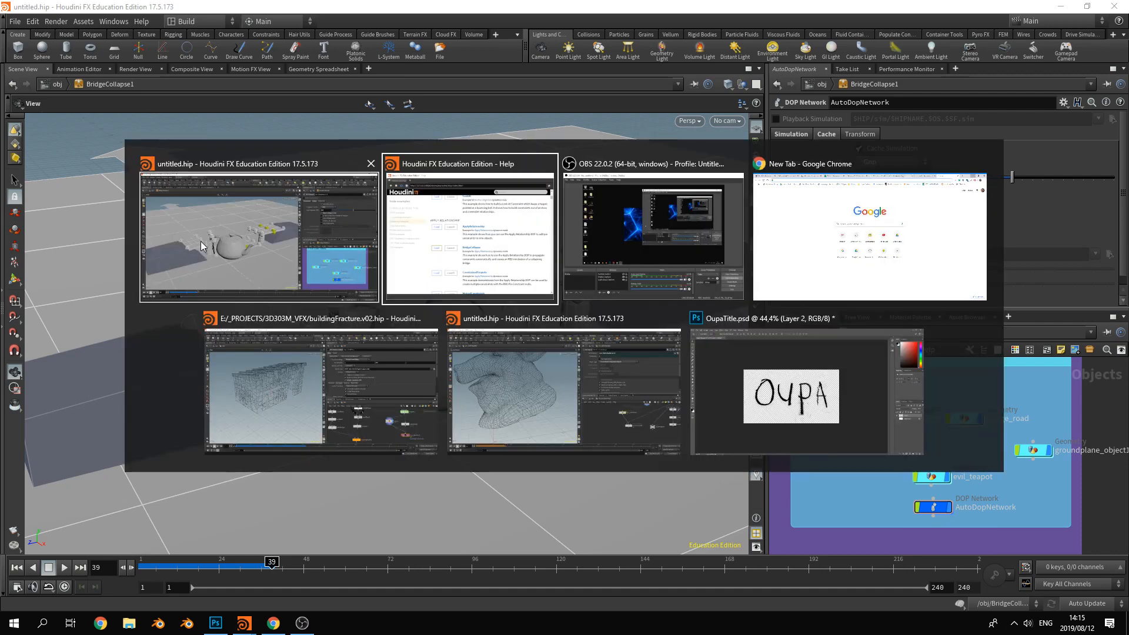
scroll(443, 365, "down", 3)
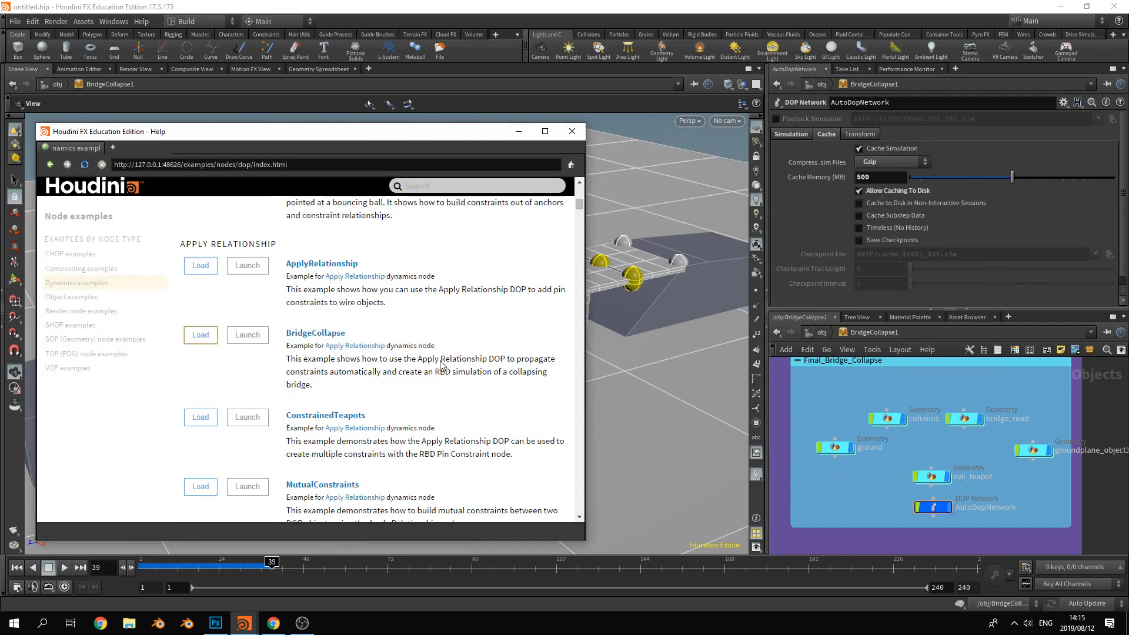
scroll(442, 365, "down", 8)
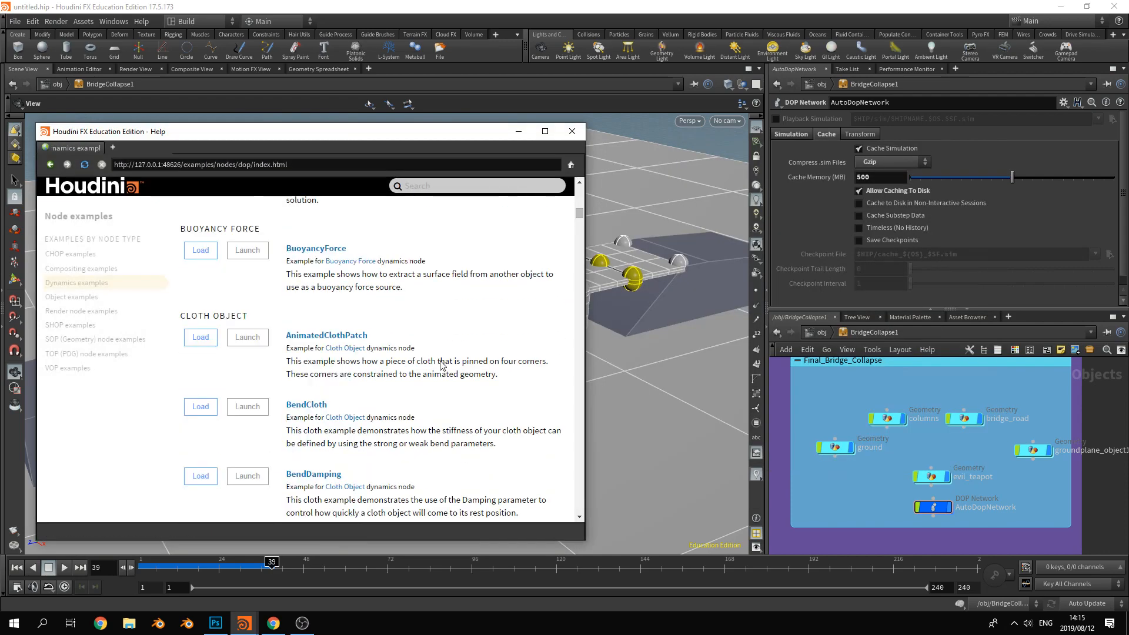
scroll(442, 365, "down", 2)
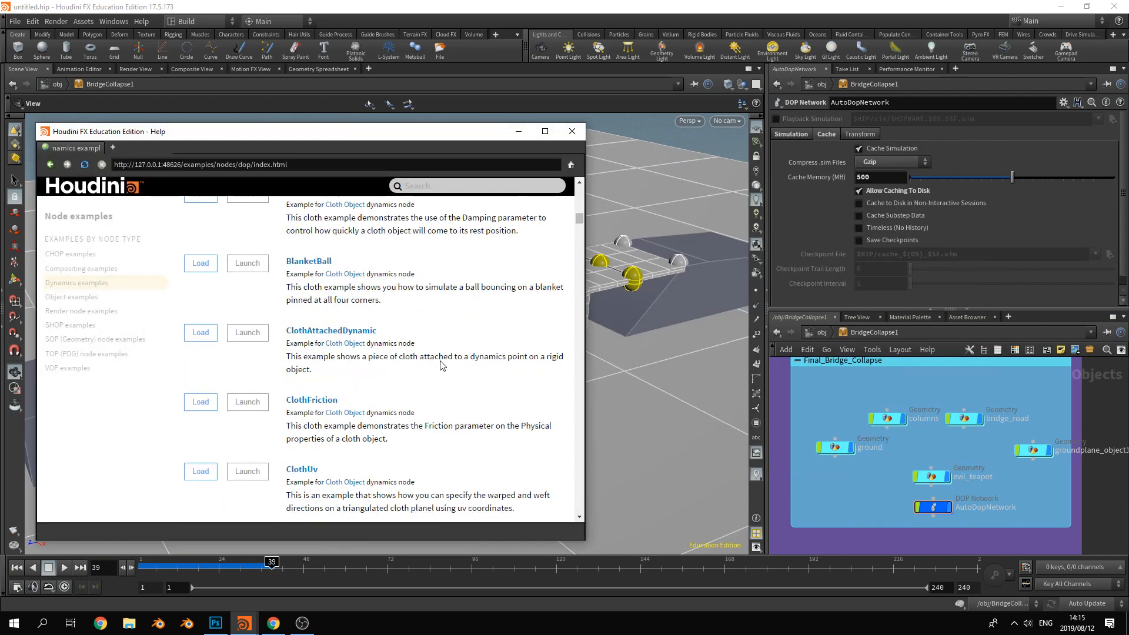
scroll(442, 365, "up", 6)
scroll(443, 366, "down", 2)
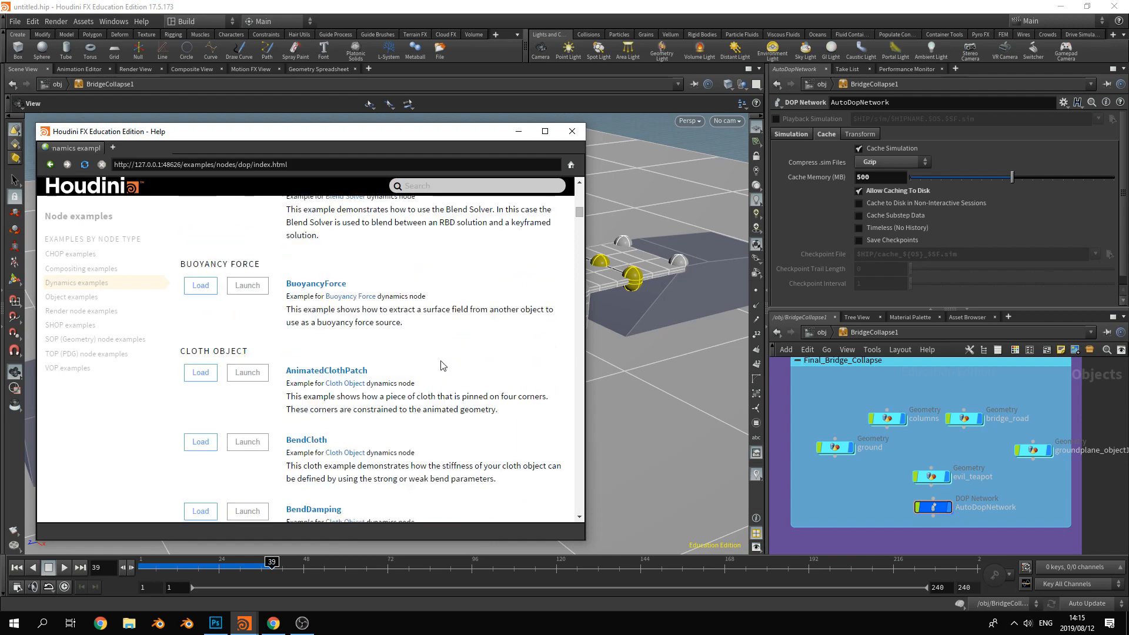
scroll(443, 365, "down", 12)
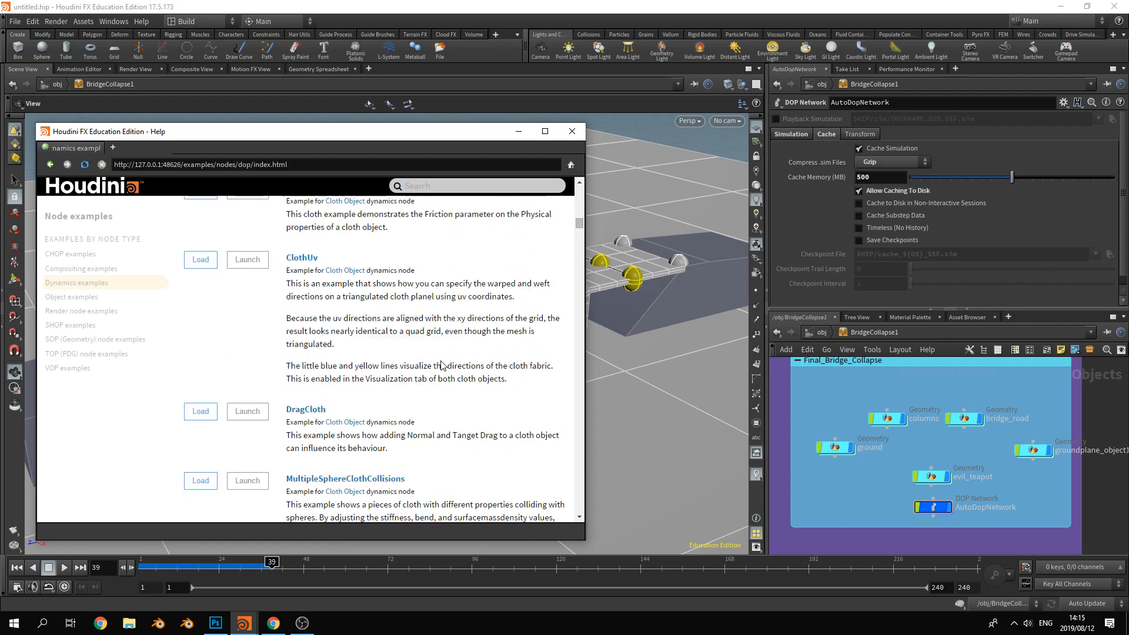
scroll(443, 365, "down", 10)
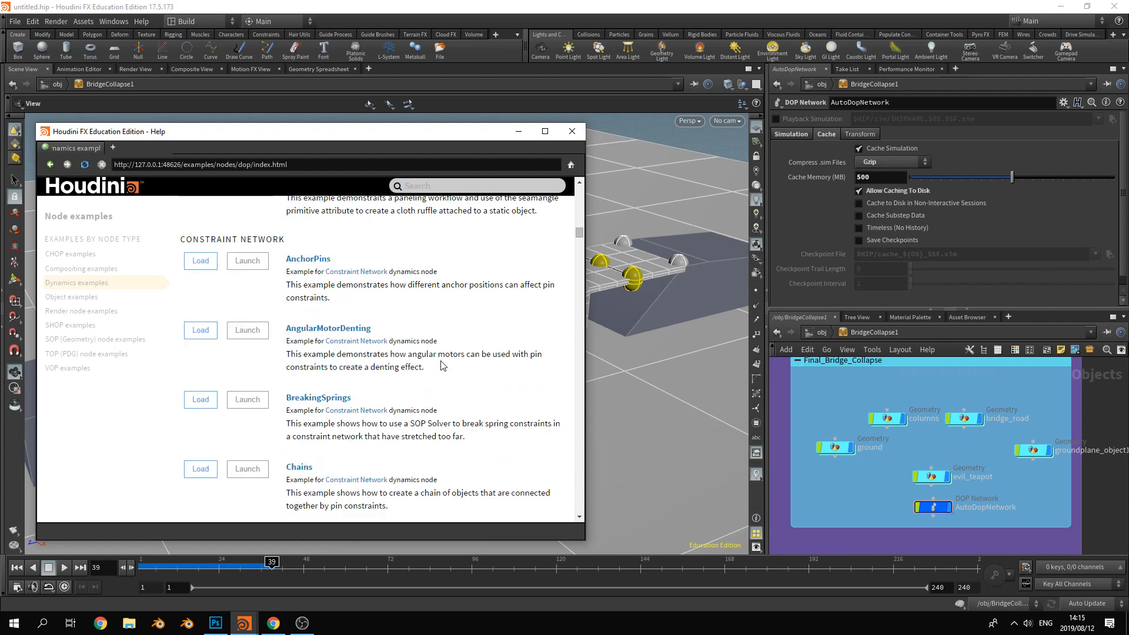
scroll(442, 365, "down", 3)
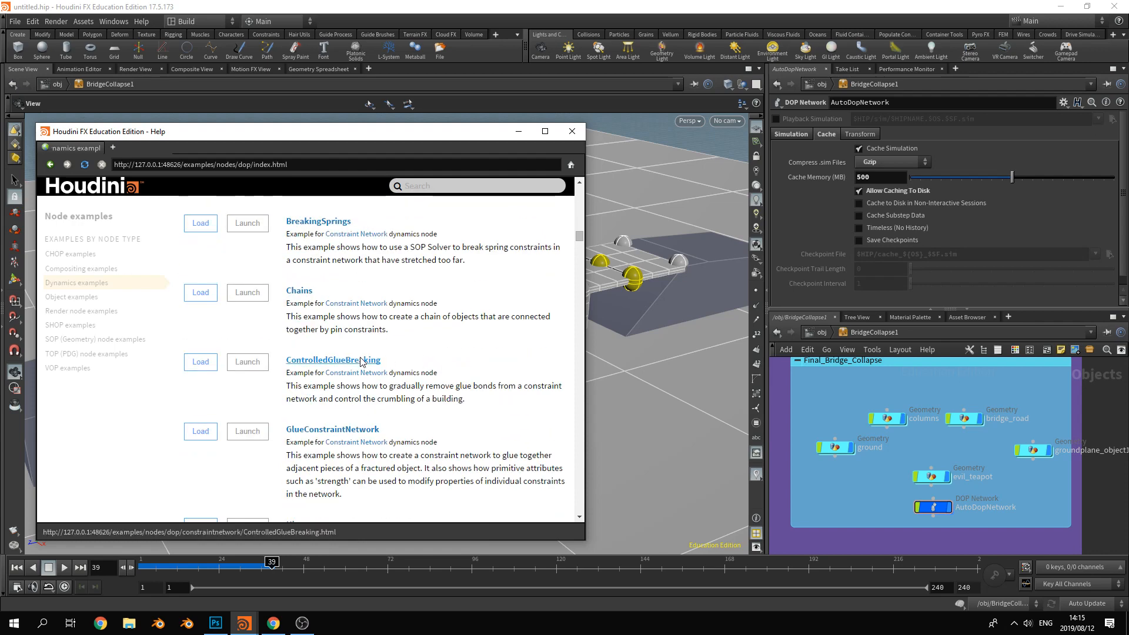
left_click(388, 362)
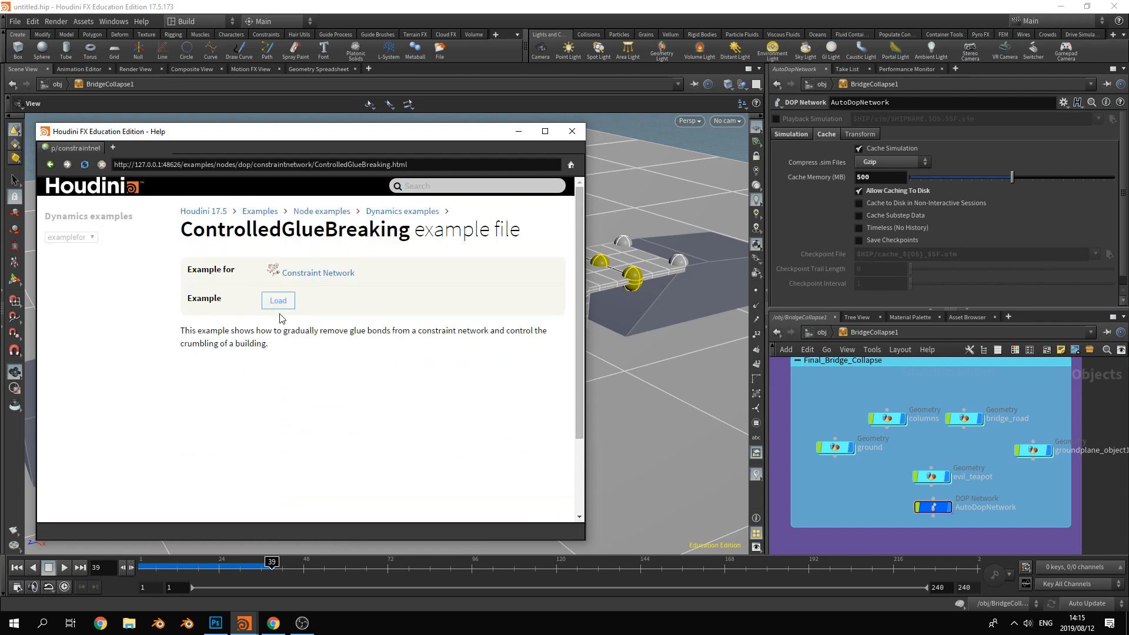
left_click(278, 301)
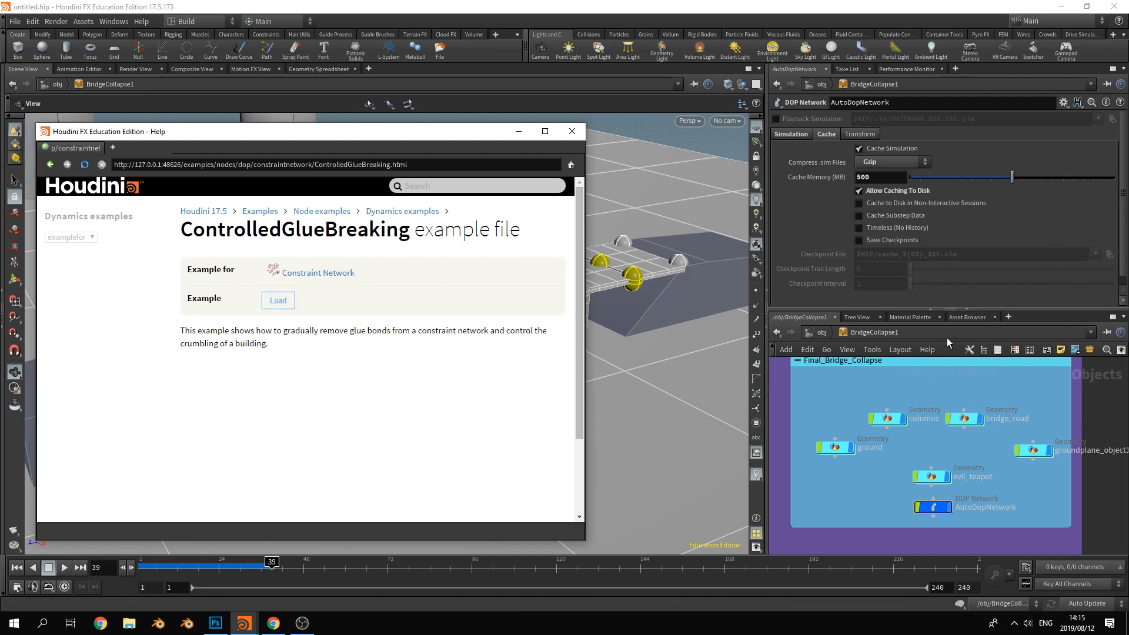
scroll(921, 387, "down", 8)
middle_click_drag(878, 388, 872, 434)
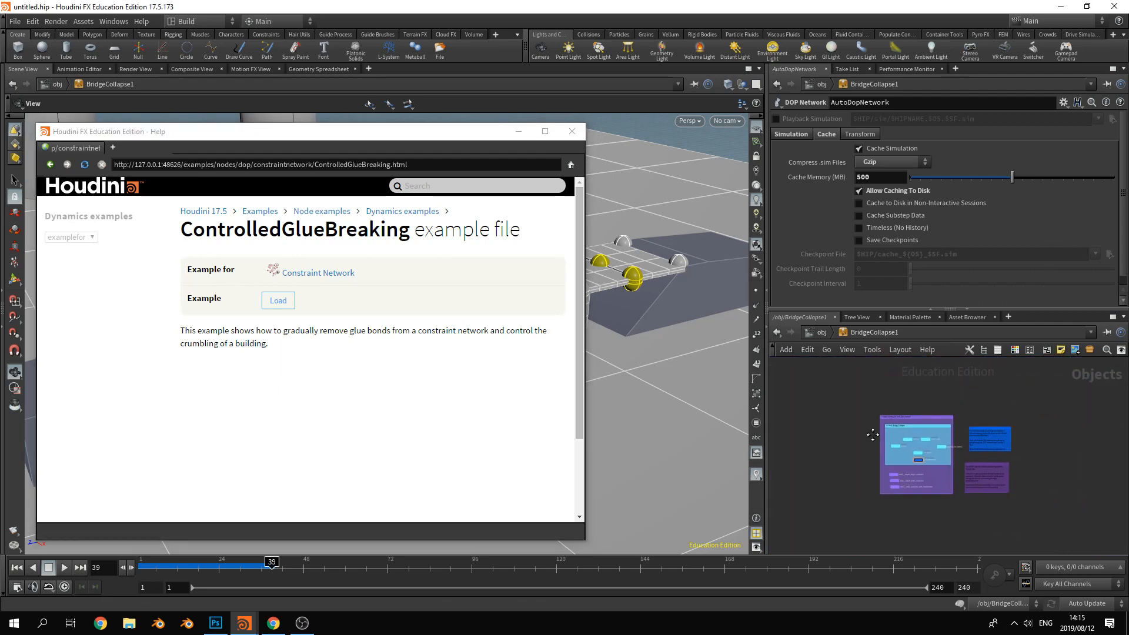
Start a new empty scene, load the ControlledGlueBreaking example into it, and close the help window
left_click(15, 21)
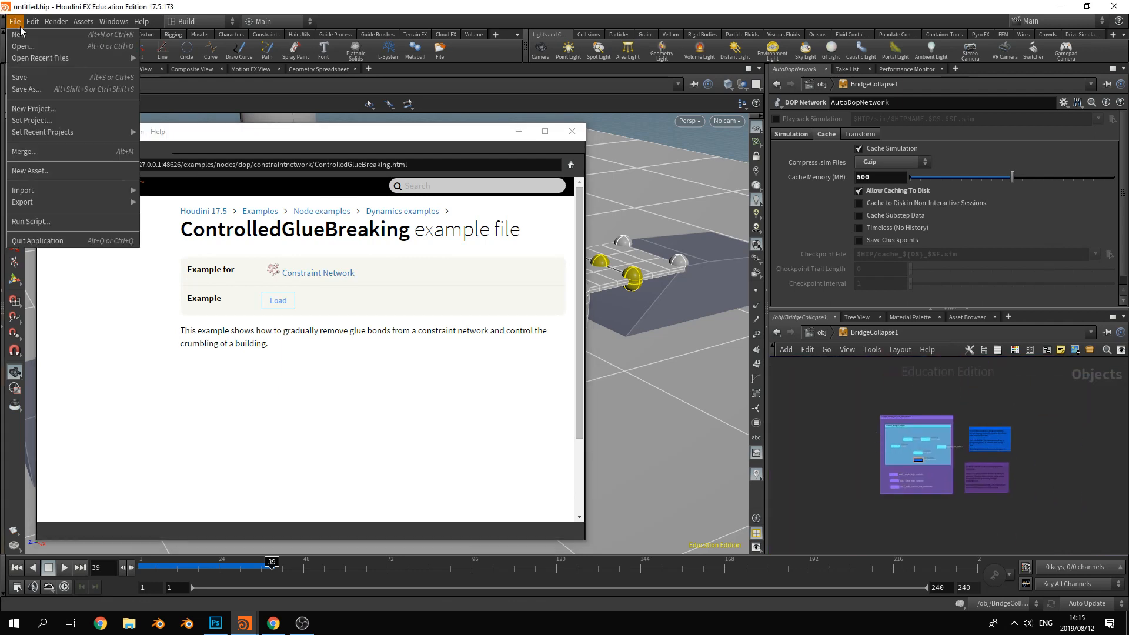
left_click(26, 34)
left_click(150, 82)
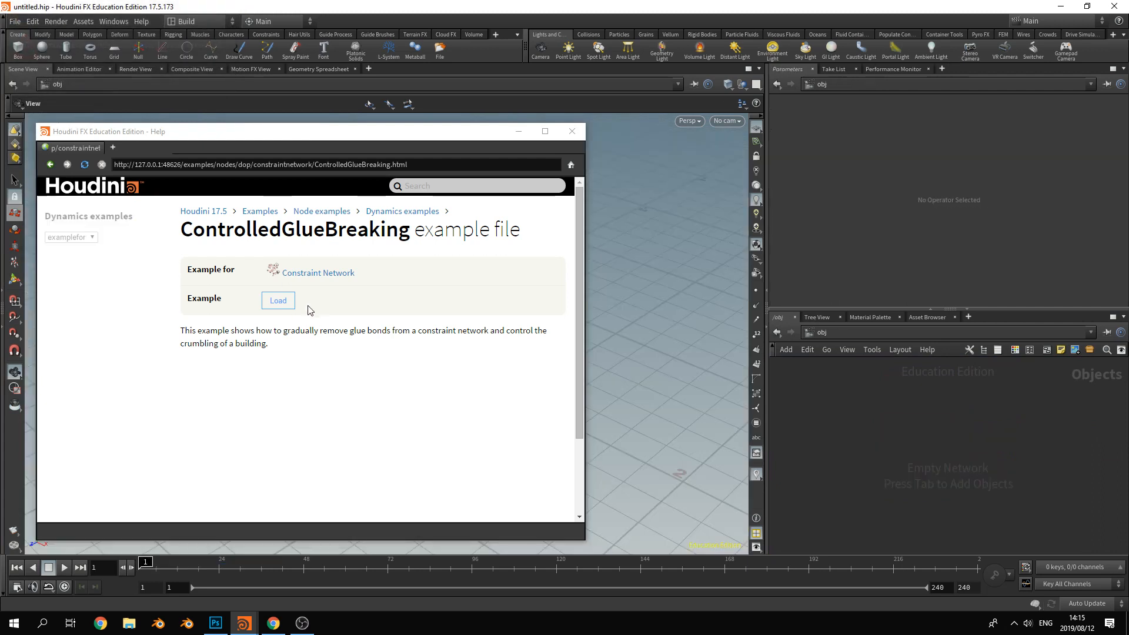
left_click(287, 303)
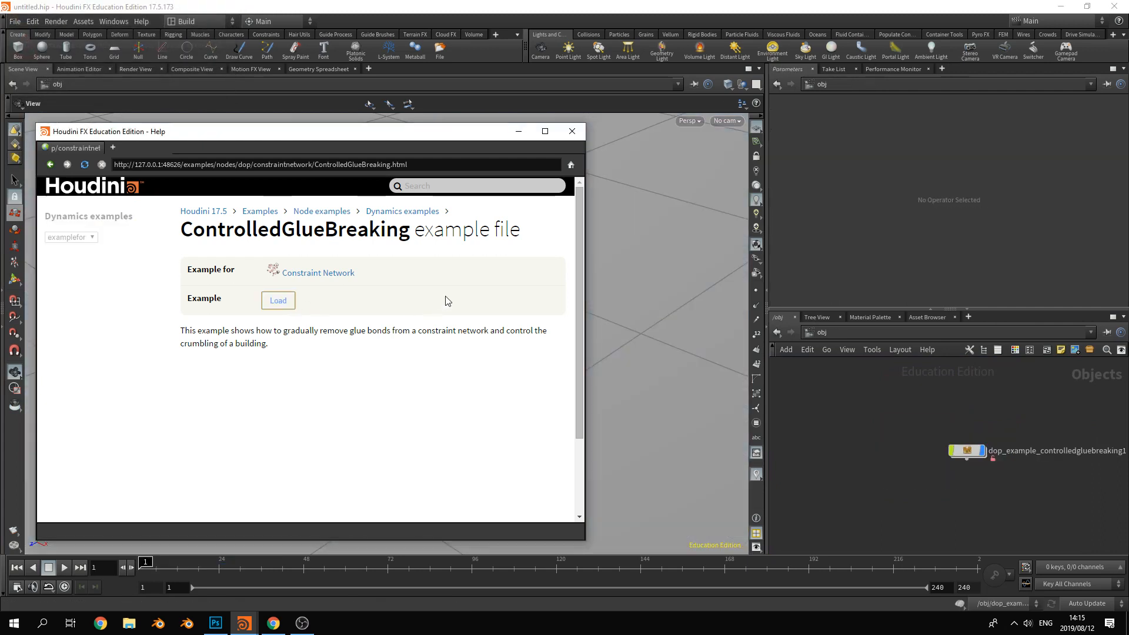
left_click(572, 131)
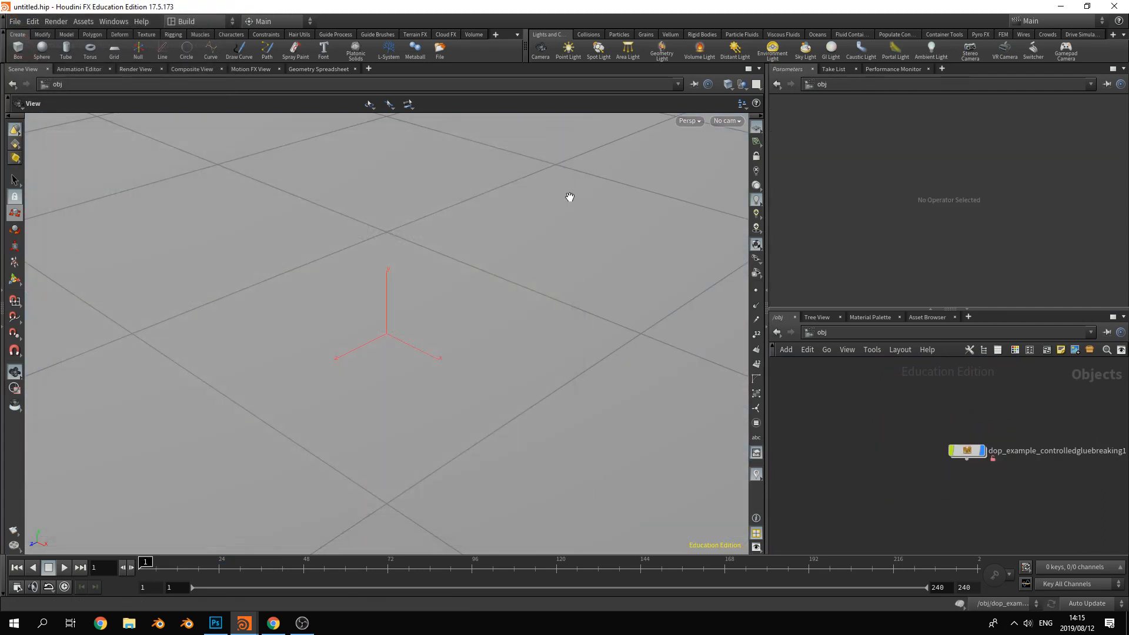
Frame the slab and its columns in the viewport and play the glue-breaking simulation
key("g")
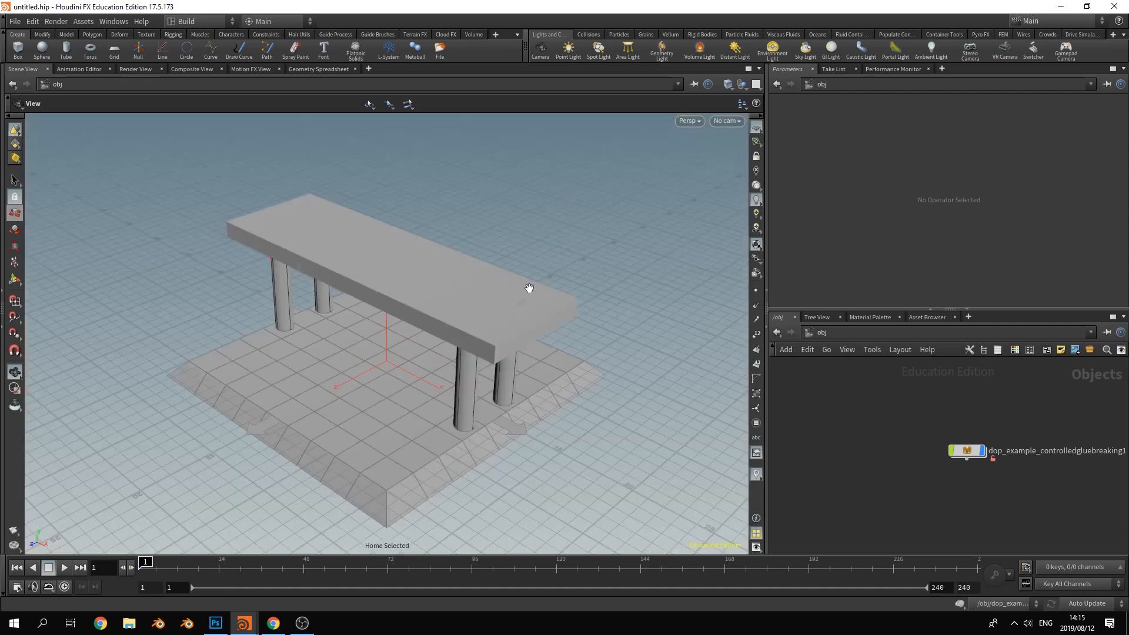
left_click(61, 568)
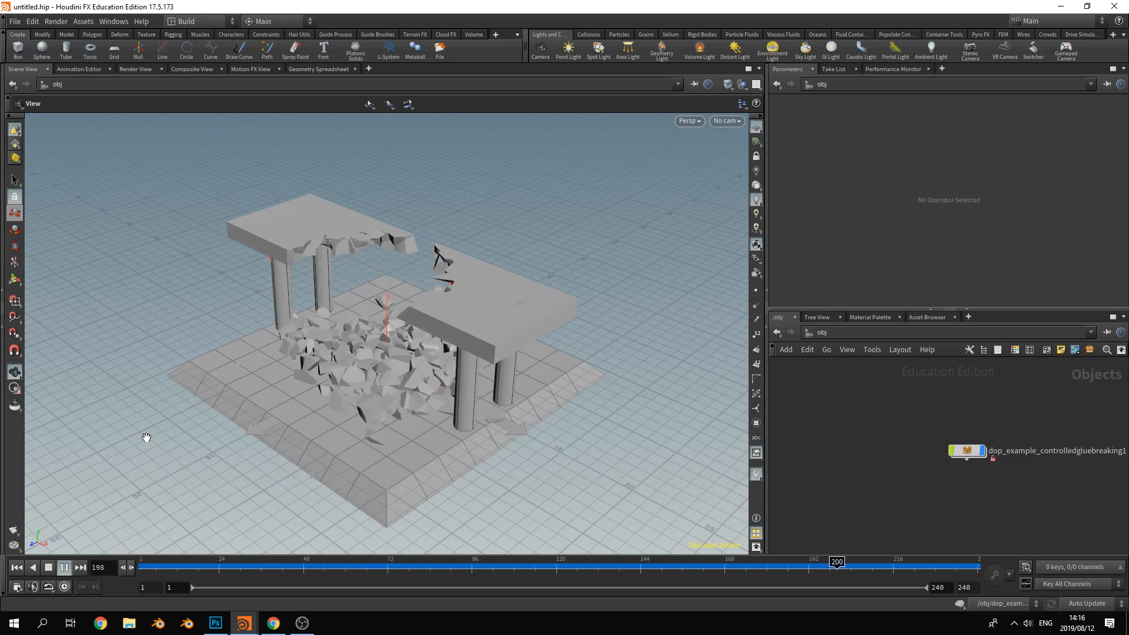
Show the playing glue-breaking simulation in wireframe and examine the fractured slab pieces and rubble up close
key("w")
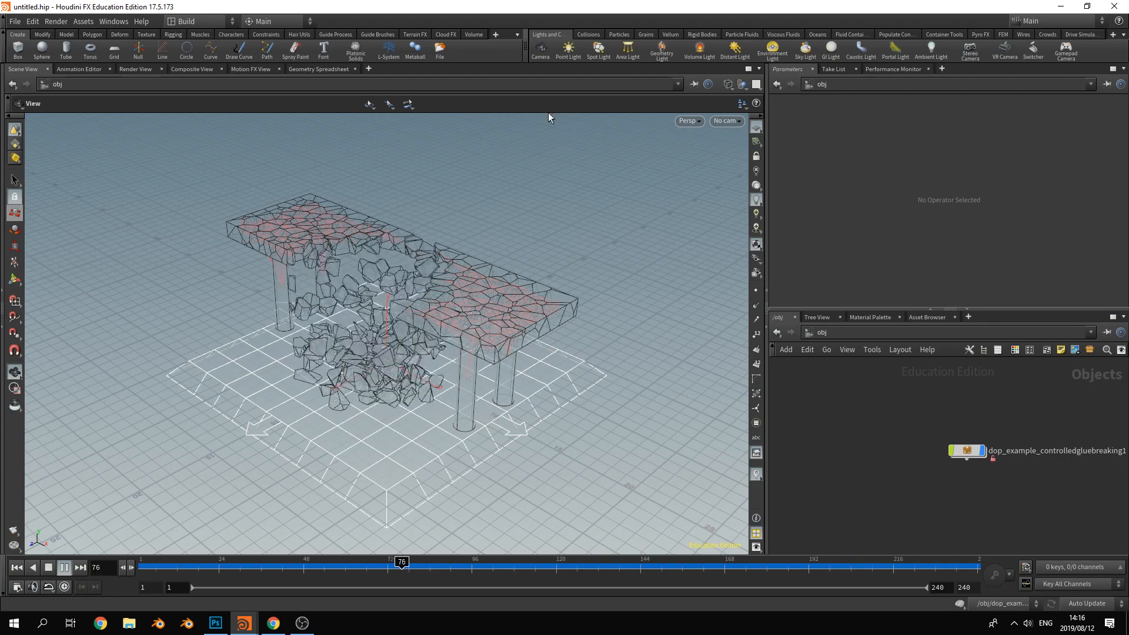
scroll(543, 304, "up", 1)
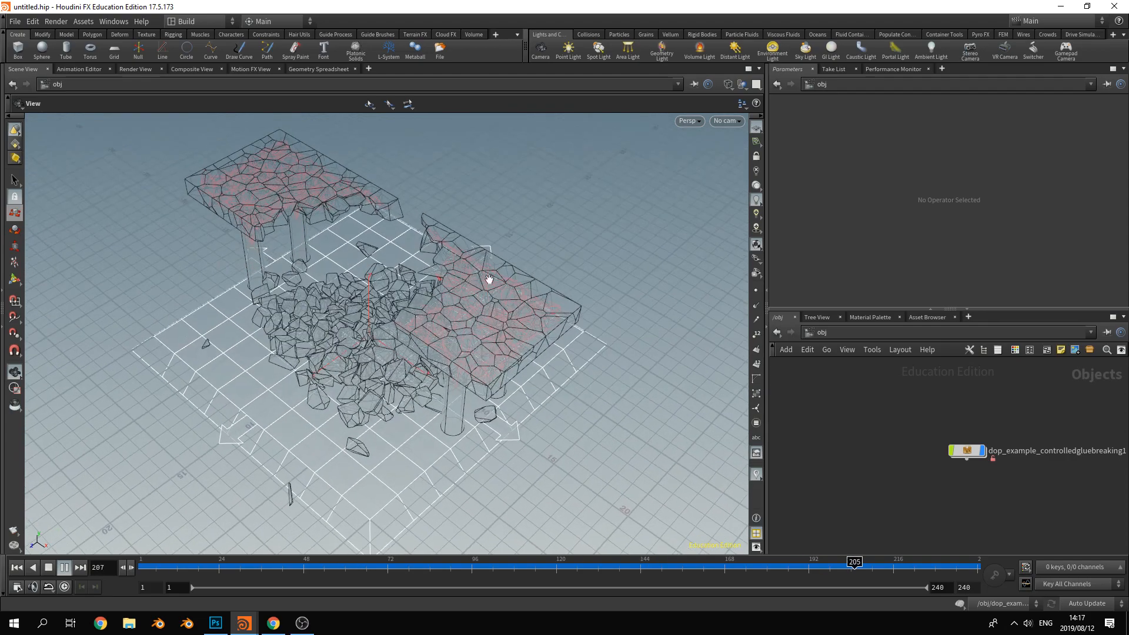
scroll(503, 310, "up", 3)
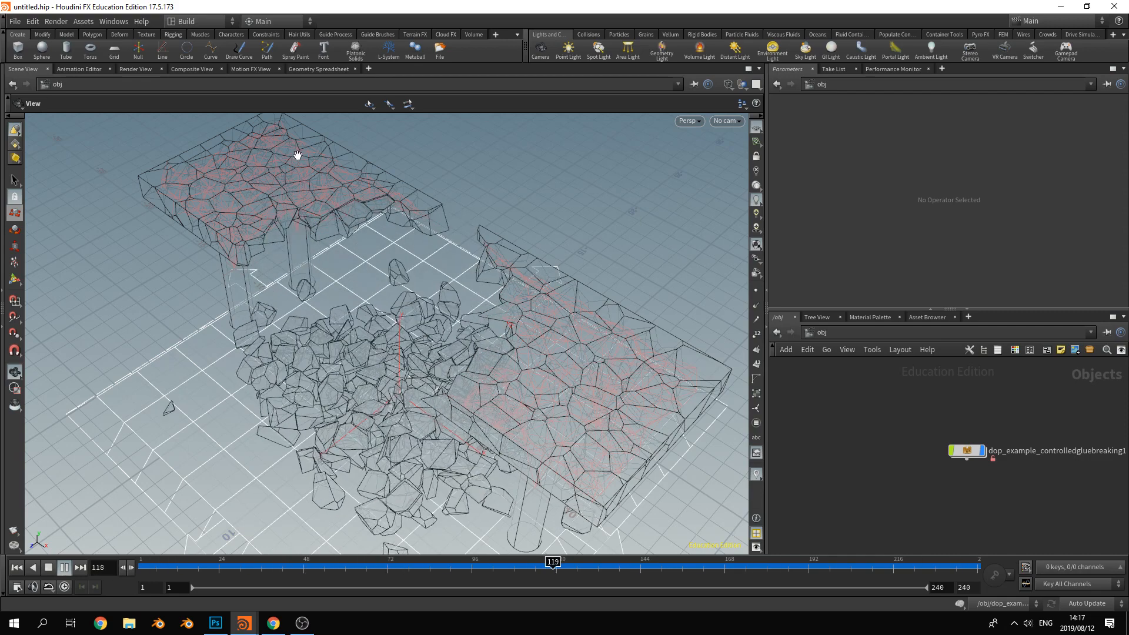
Open dop_example_controlledgluebreaking1, hide DopNetwork to watch only the constraints, and stop the playback
double_click(967, 450)
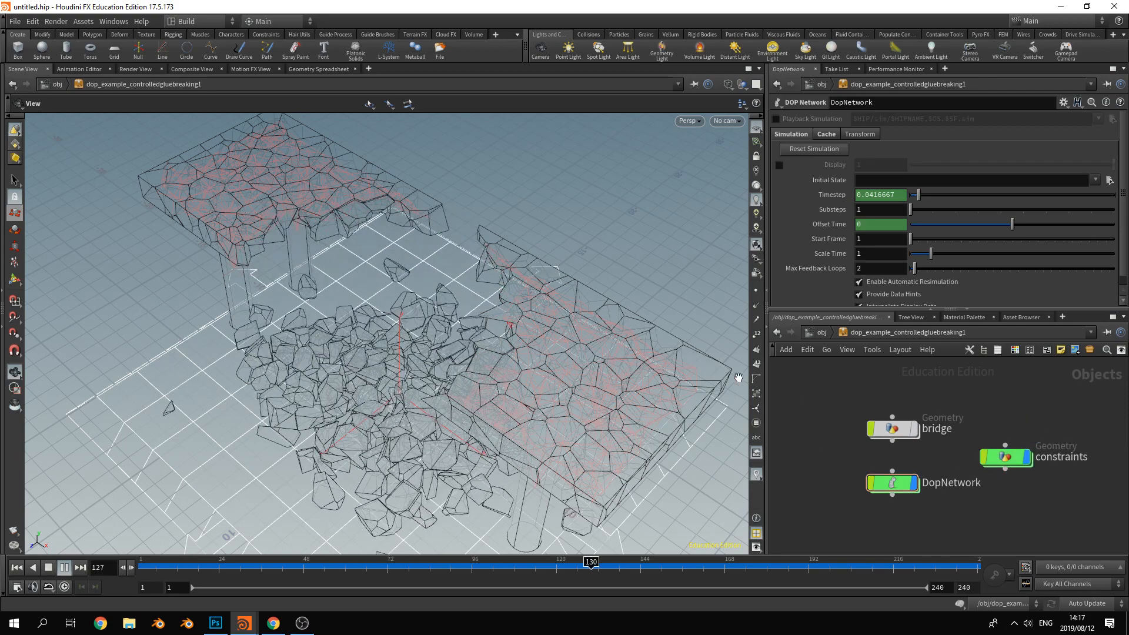
left_click(912, 480)
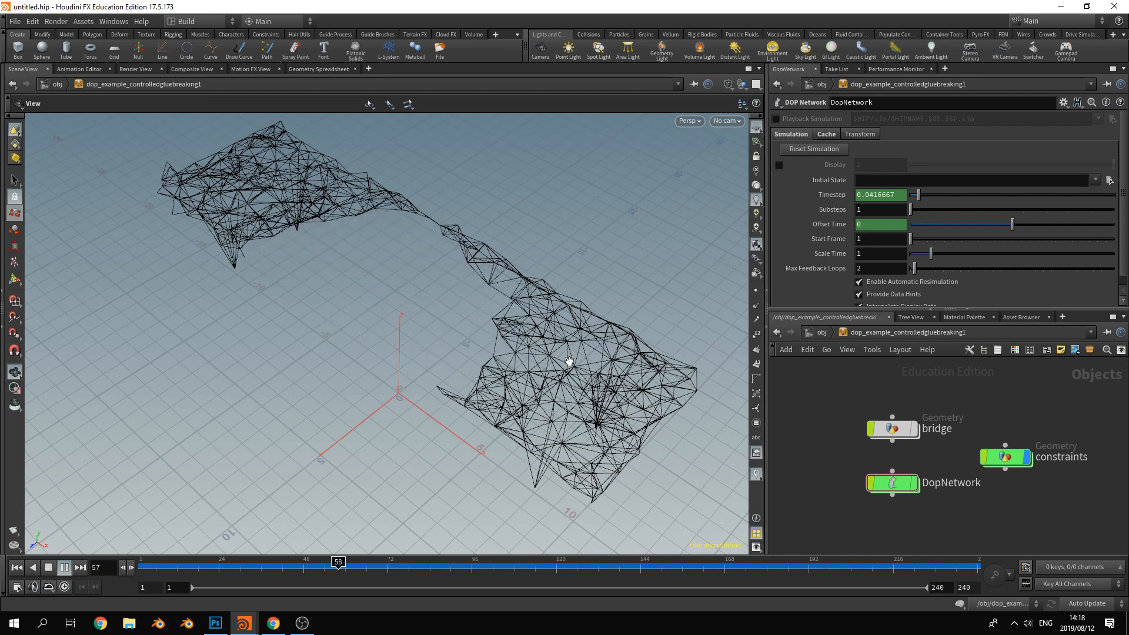
left_click(48, 567)
Start a new empty scene without saving the glue-breaking example
left_click(15, 21)
left_click(27, 30)
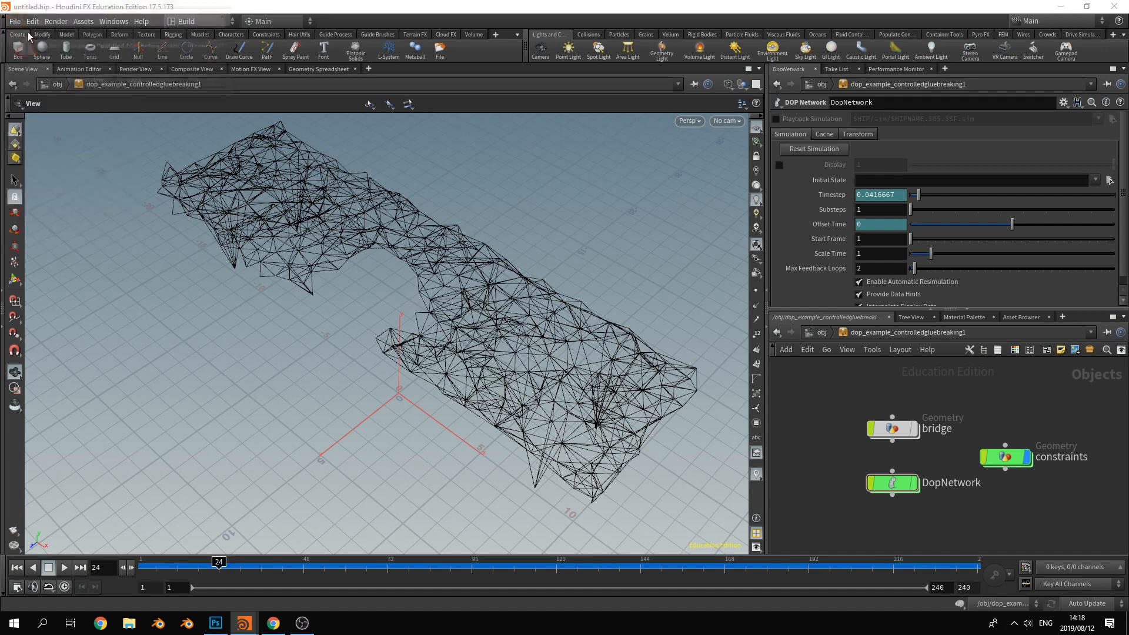
left_click(129, 81)
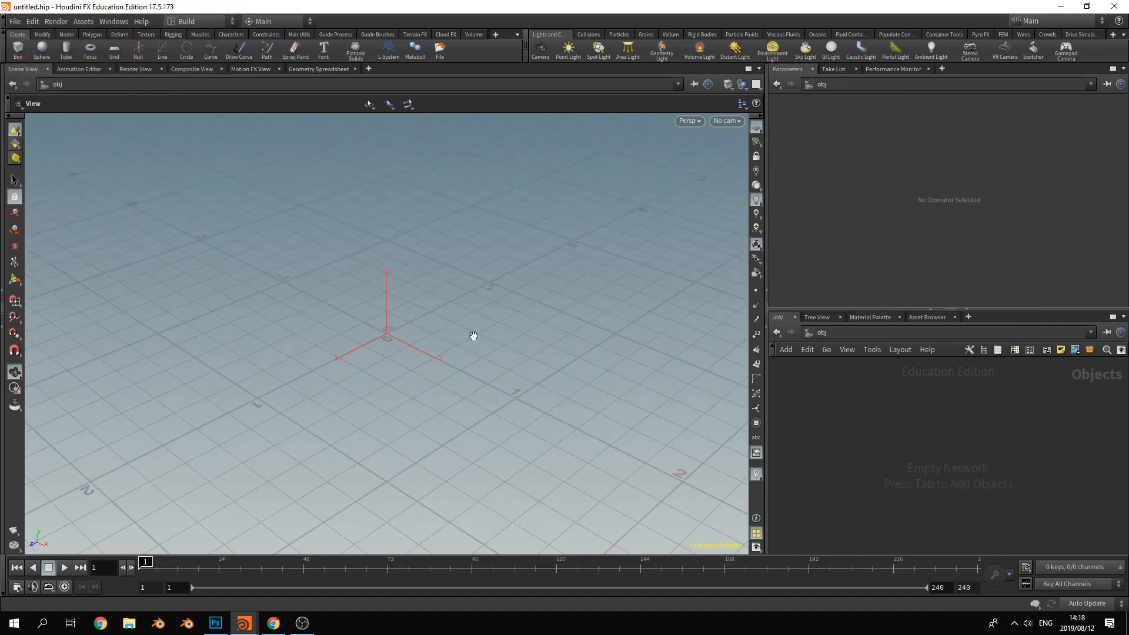
Create a Geometry object in the empty object network and go inside it
key("Tab")
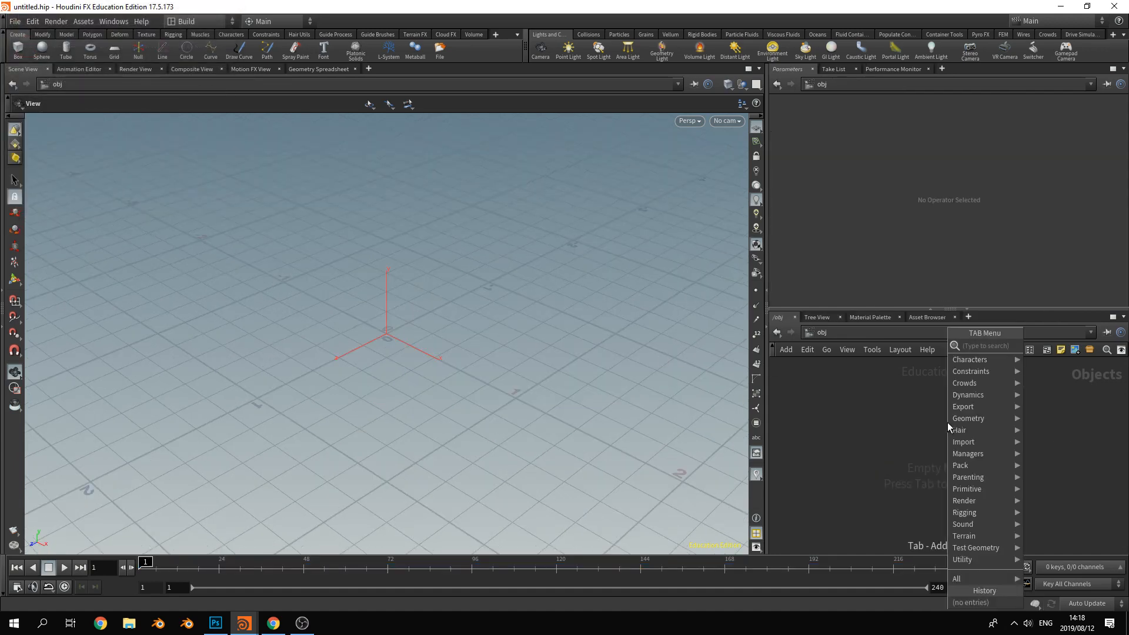
type("geo")
key("Return")
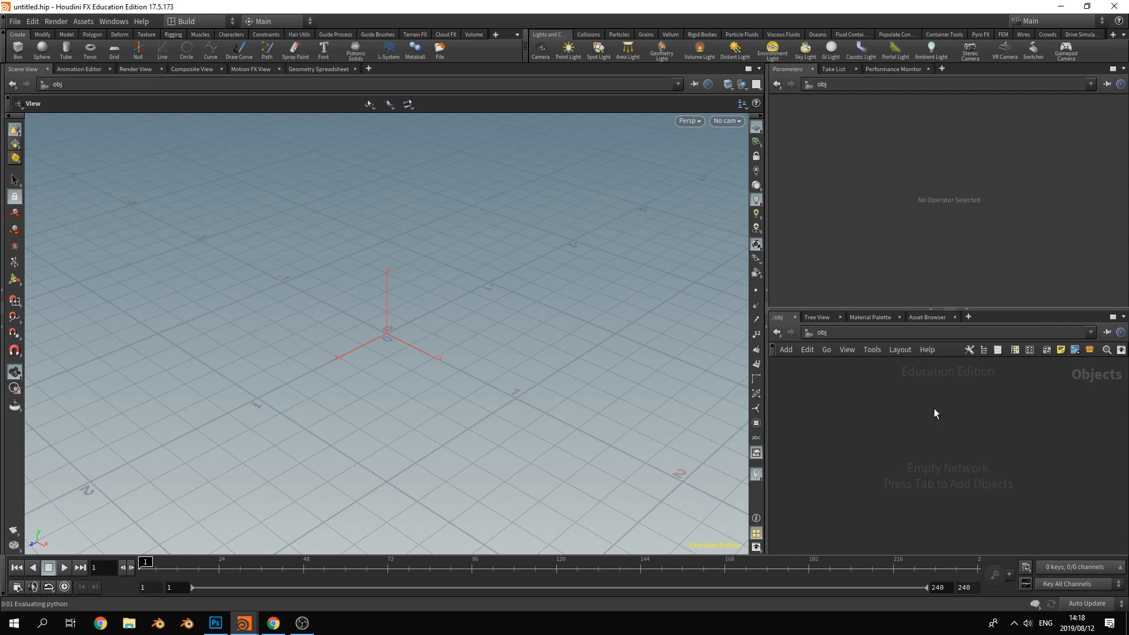
left_click(934, 408)
double_click(934, 407)
Add a Test Geometry: Pig Head node inside the geometry object
key("Tab")
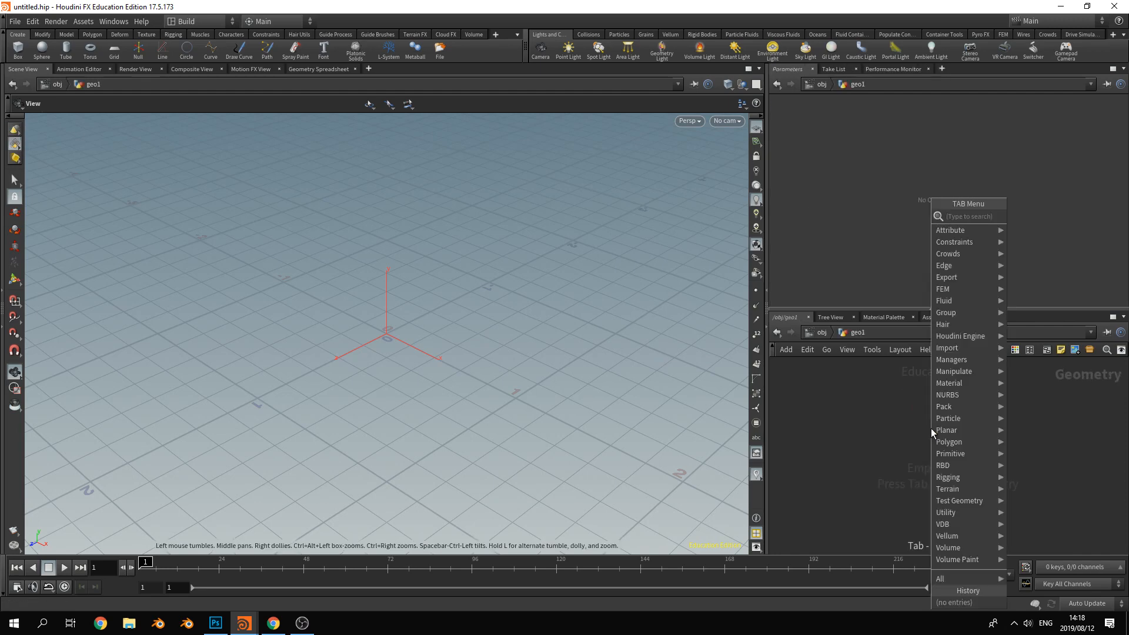
key("Escape")
key("Tab")
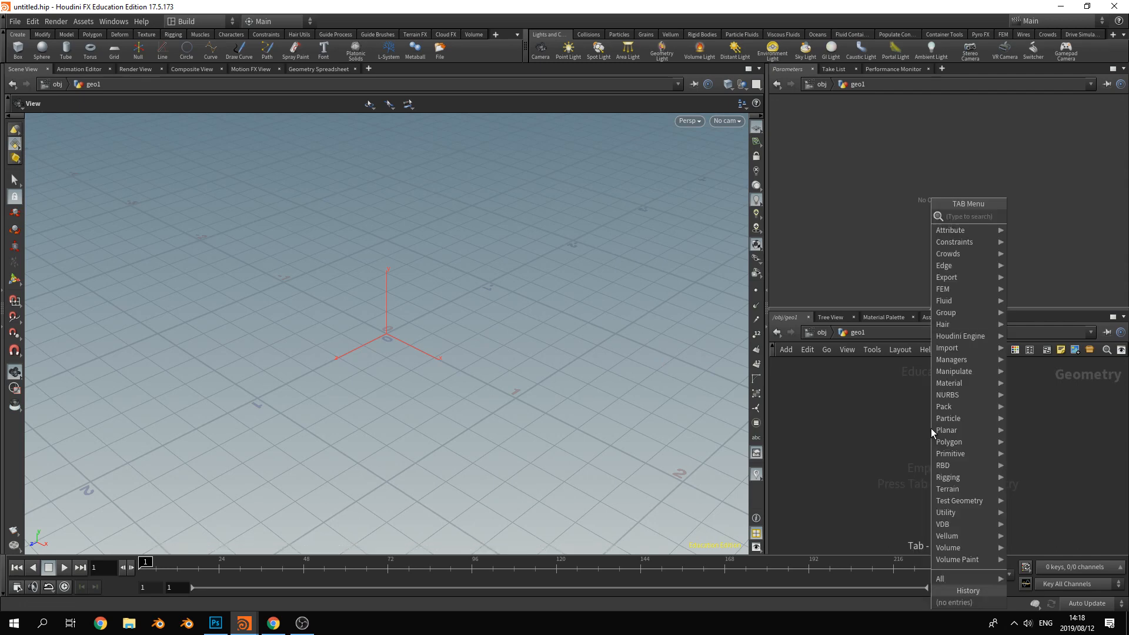
type("pig")
key("Return")
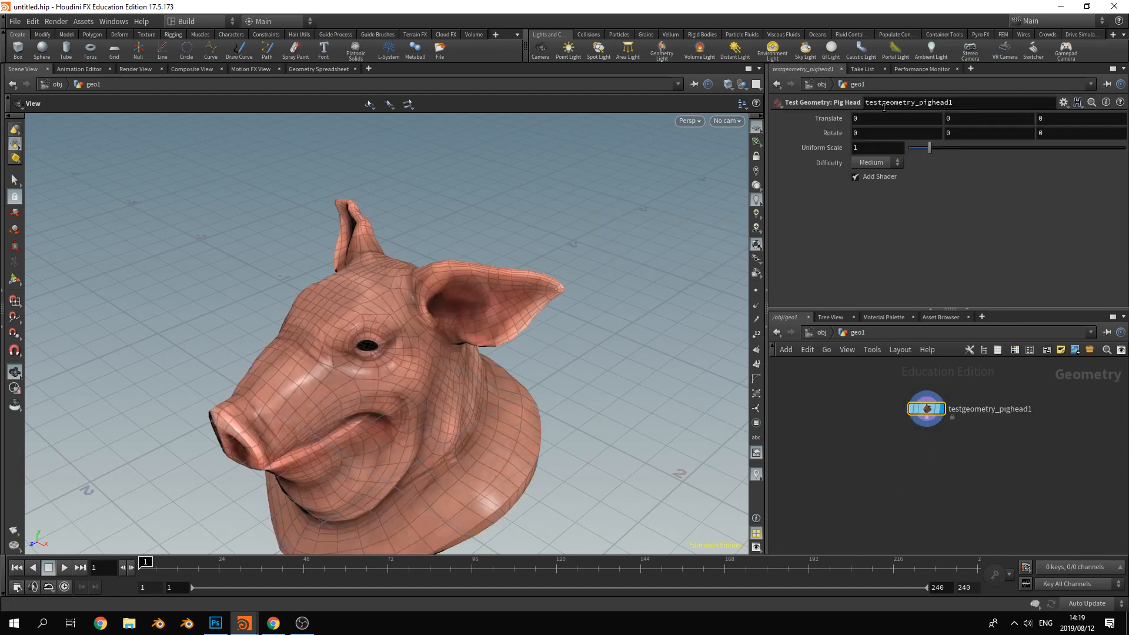
Turn off the pig head's shader, set its Y translation to 2.5, and move its node aside in the network
right_click_drag(433, 349, 558, 457)
middle_click_drag(517, 410, 477, 391)
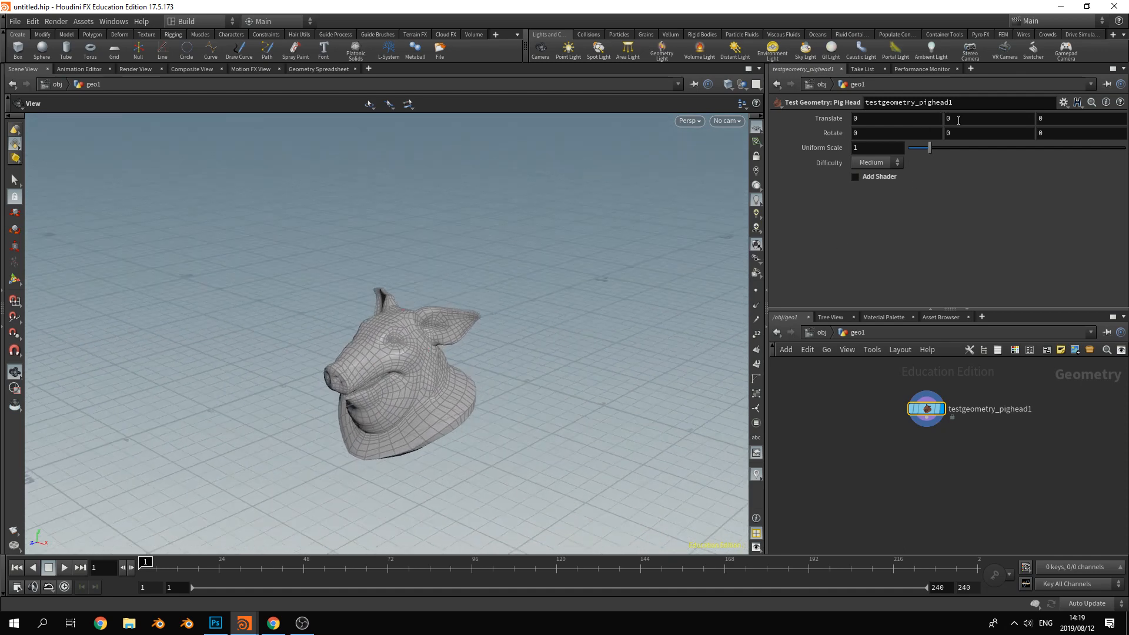
middle_click_drag(959, 120, 959, 120)
left_click_drag(552, 181, 449, 294)
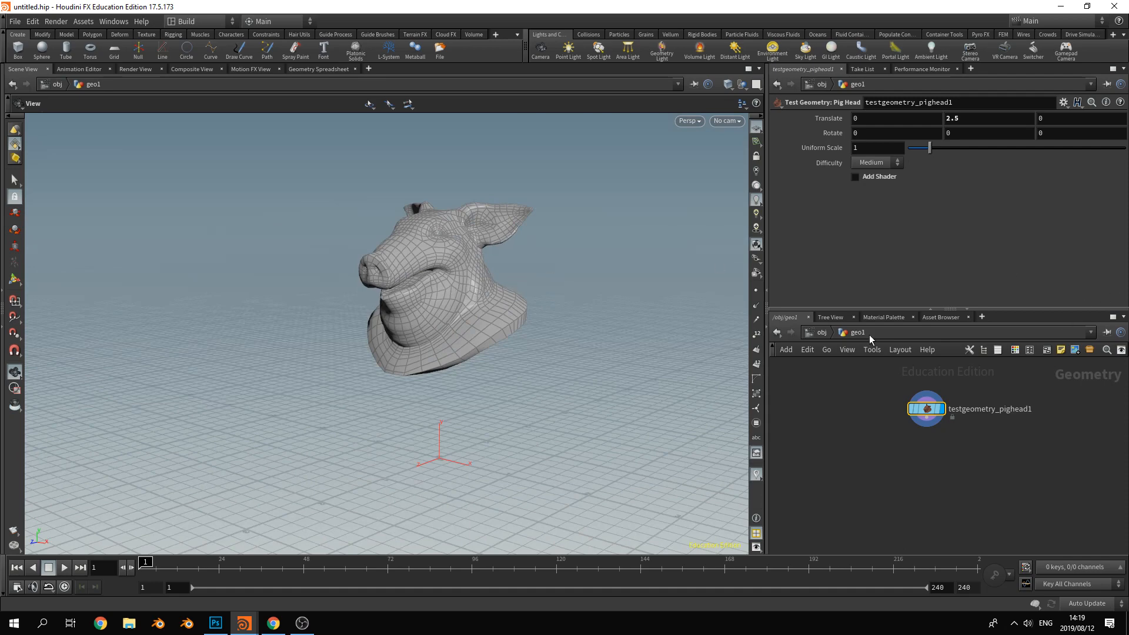
left_click_drag(558, 376, 541, 400)
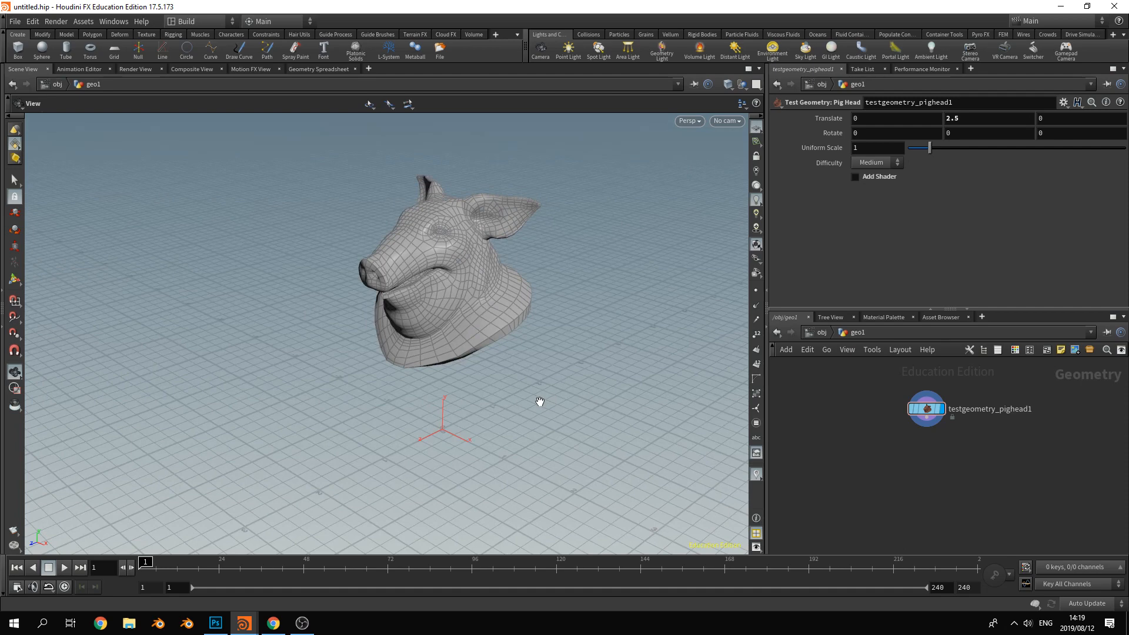
middle_click_drag(894, 487, 894, 469)
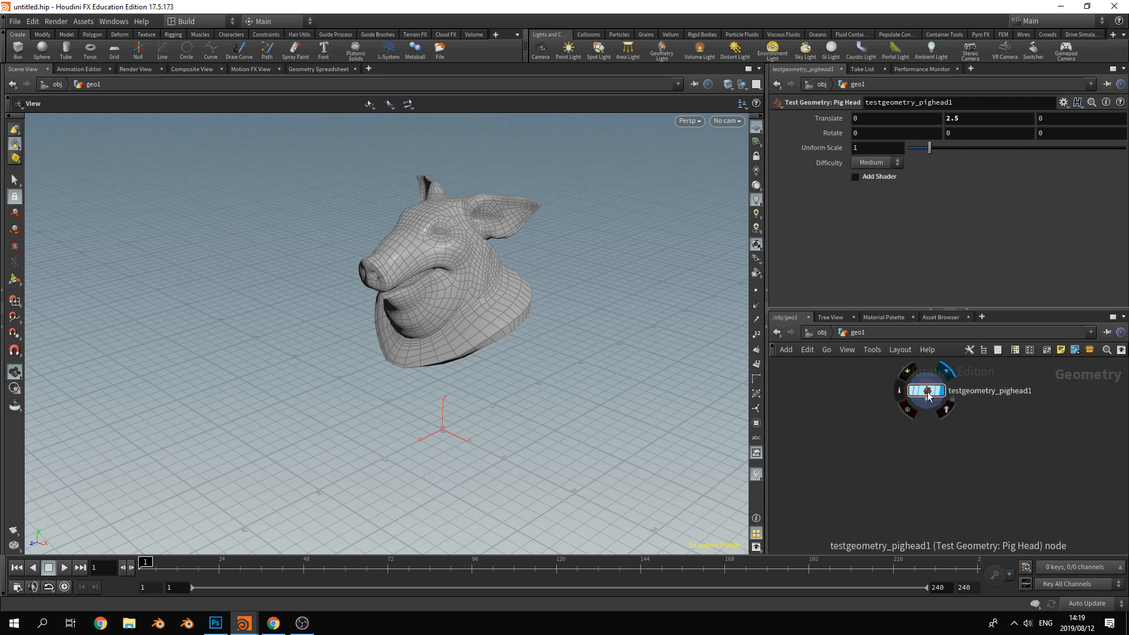
left_click_drag(926, 392, 828, 398)
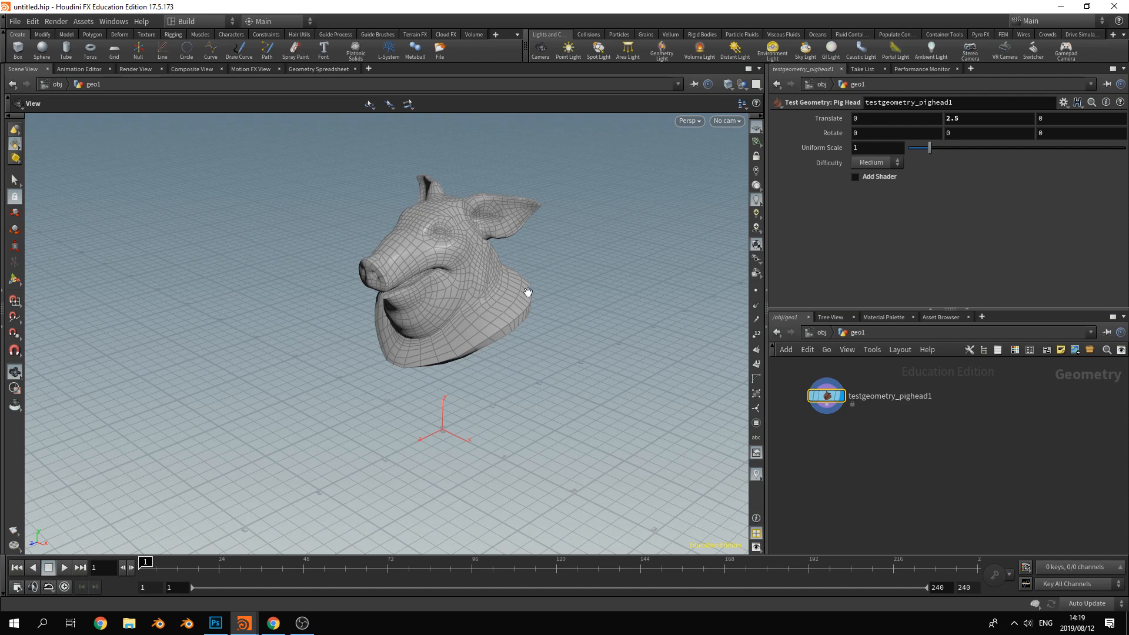
Turn the pig head into a rigid body with the RBD Objects tool
left_click(15, 180)
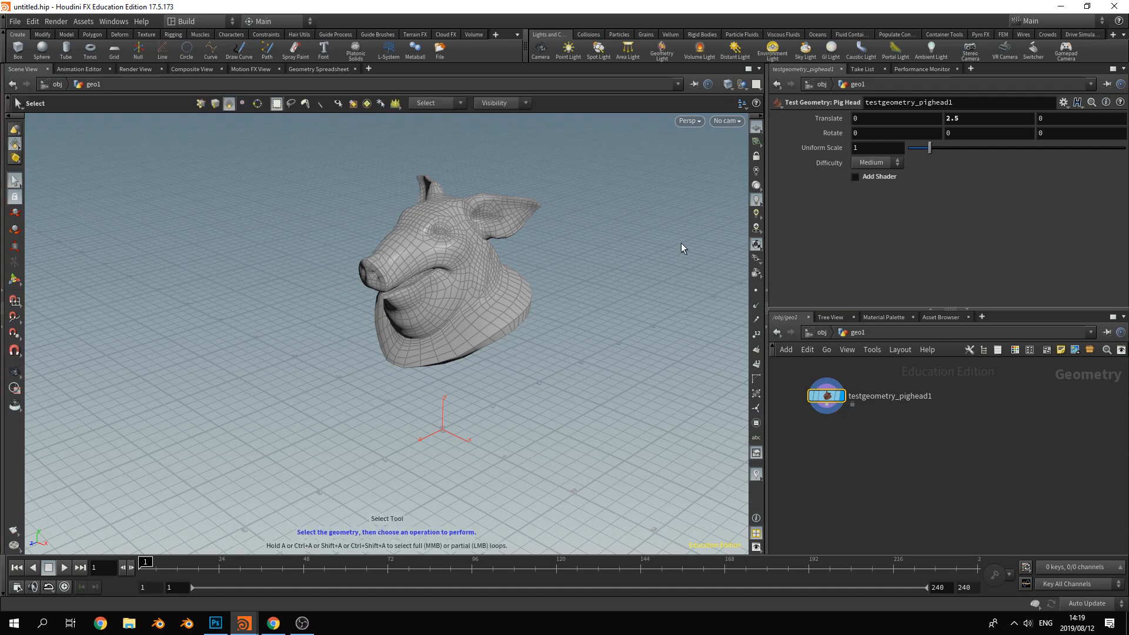
left_click(702, 34)
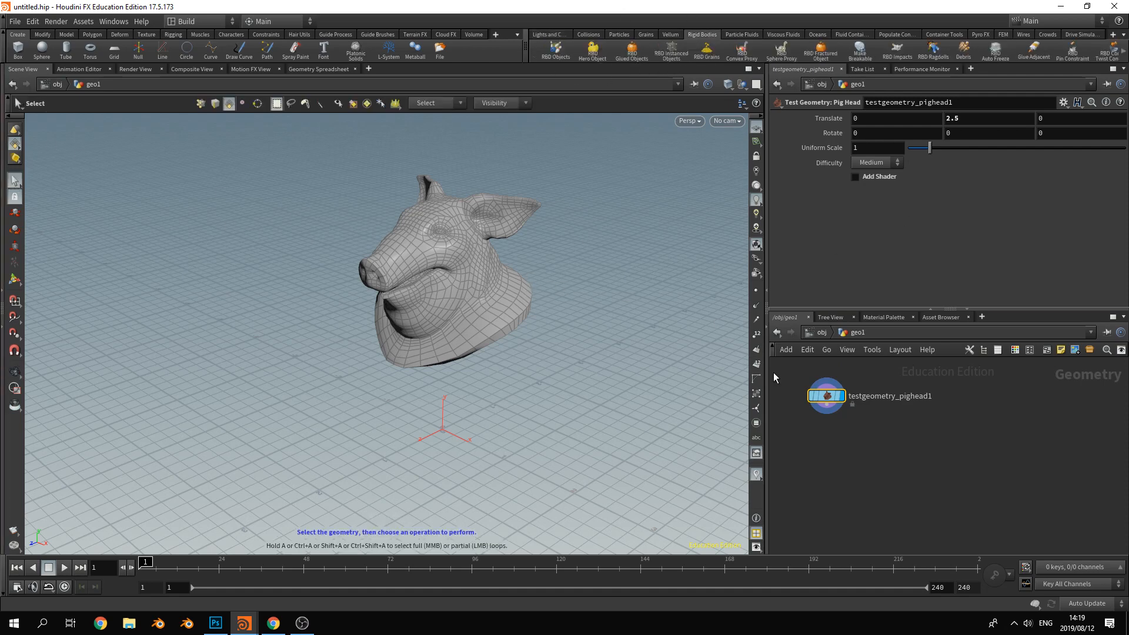
left_click(556, 52)
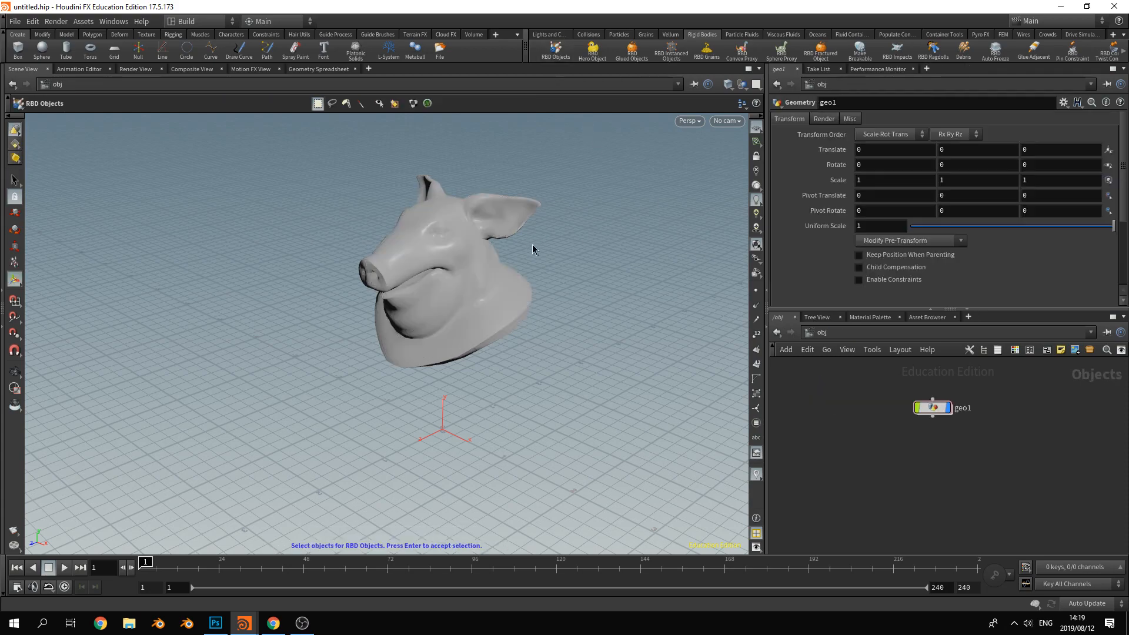
key("Return")
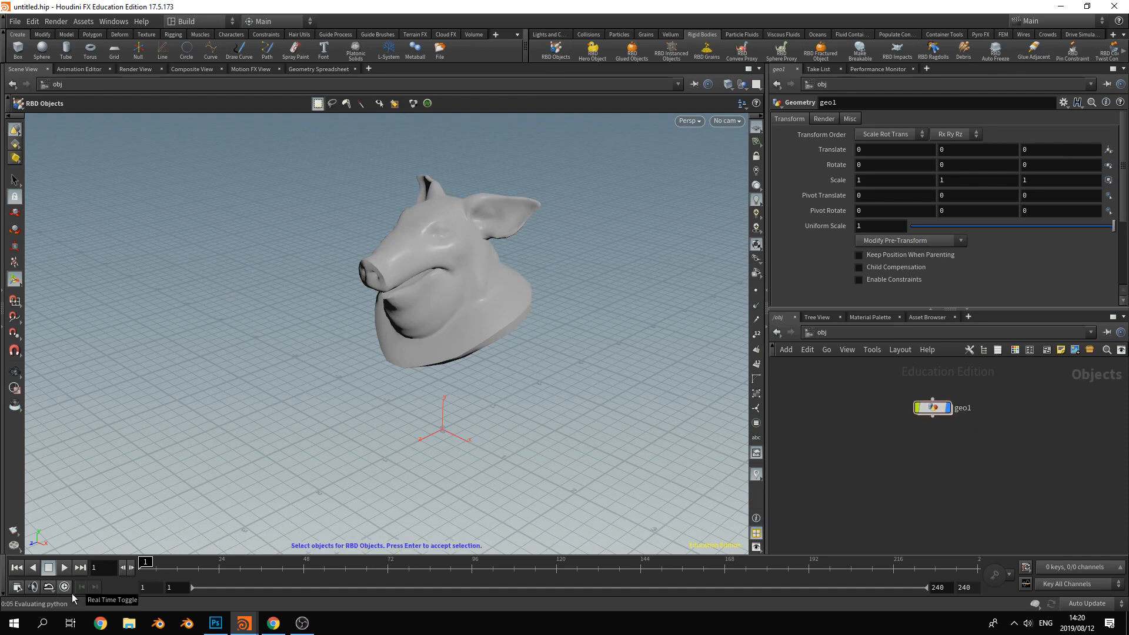
left_click(456, 303)
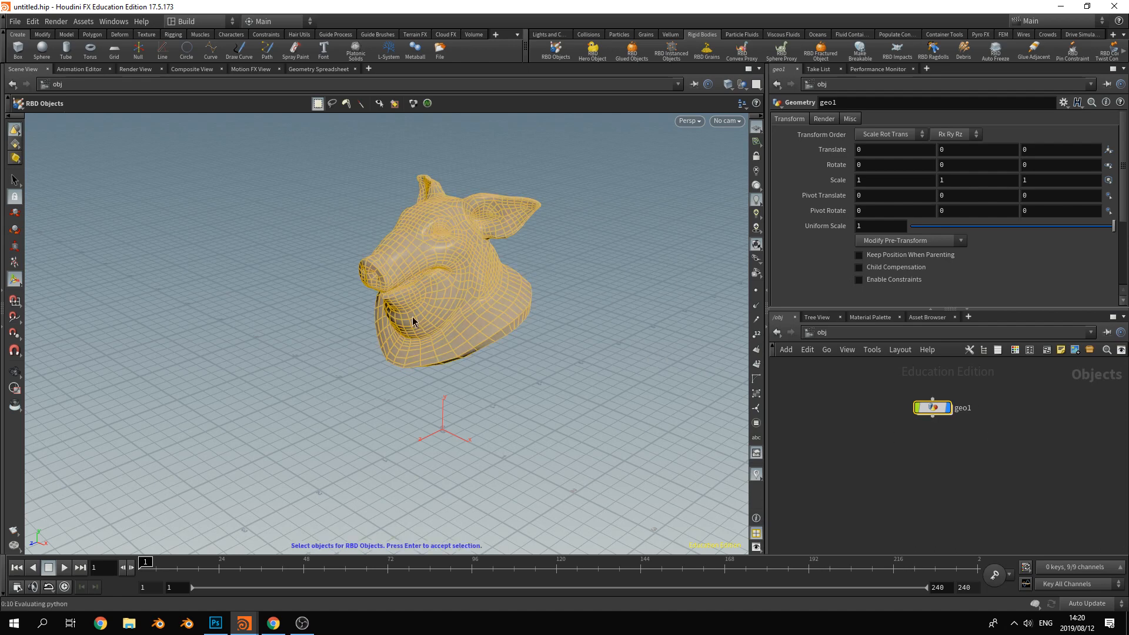
key("Return")
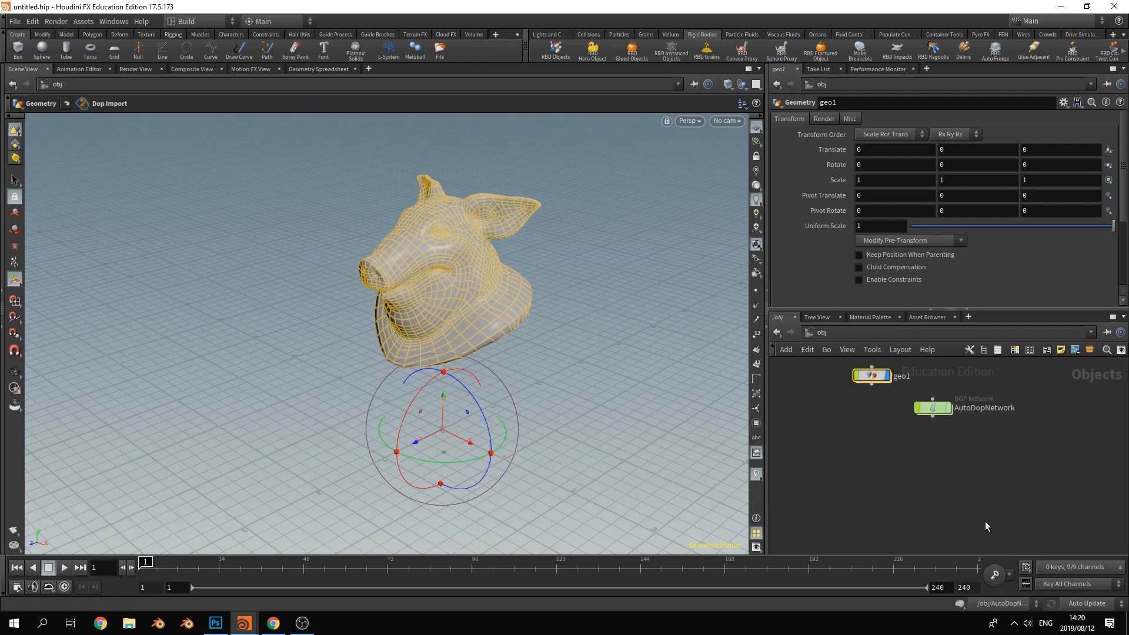
Rename the geo1 object to PIG and arrange it side by side with AutoDopNetwork
middle_click_drag(881, 433, 911, 468)
scroll(898, 460, "up", 2)
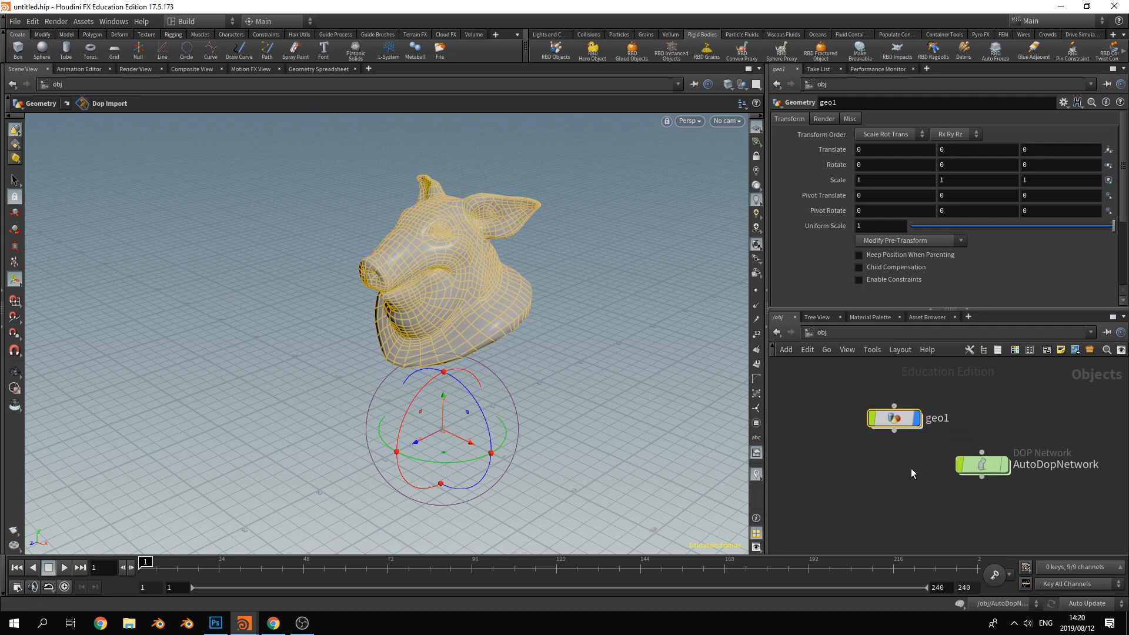
left_click_drag(894, 419, 845, 408)
double_click(890, 408)
double_click(890, 407)
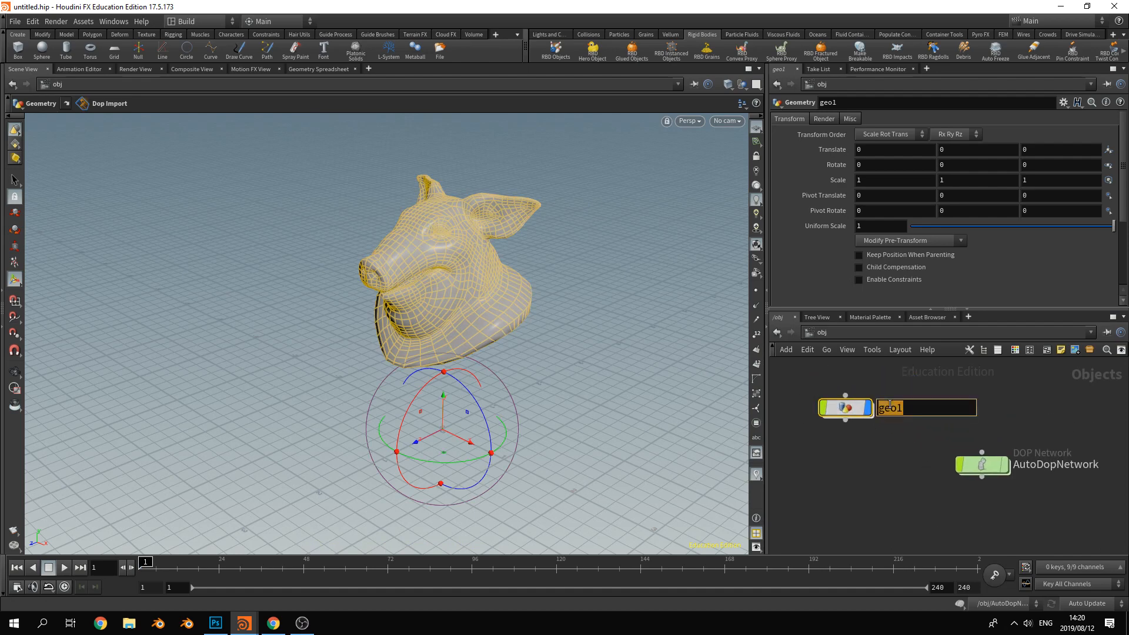
type("PIG")
key("Return")
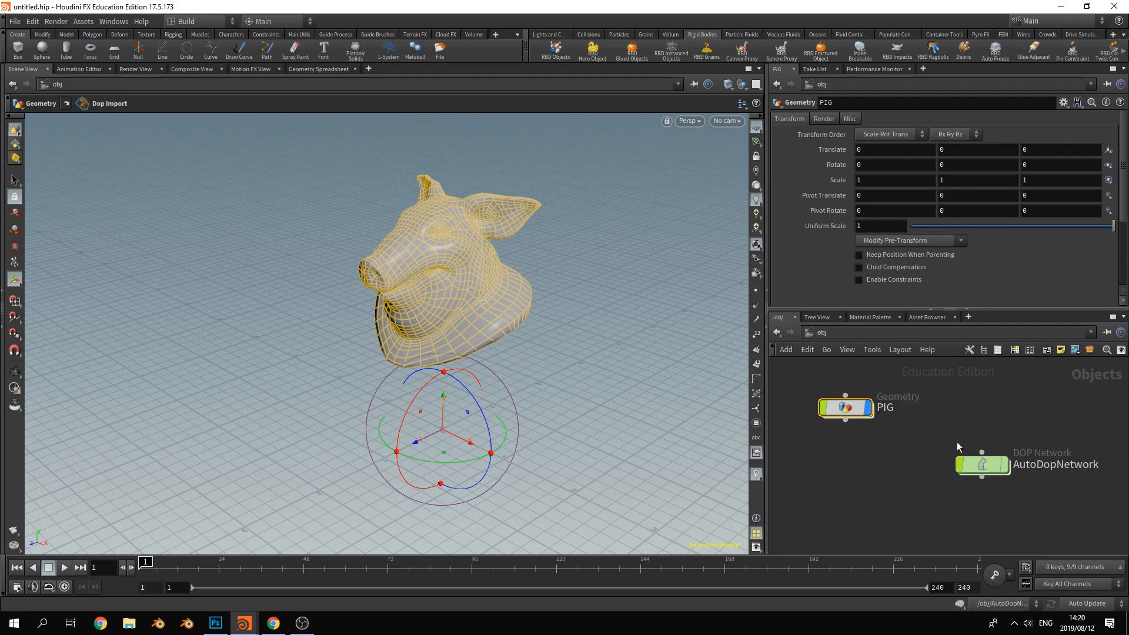
left_click_drag(979, 463, 994, 416)
left_click(903, 465)
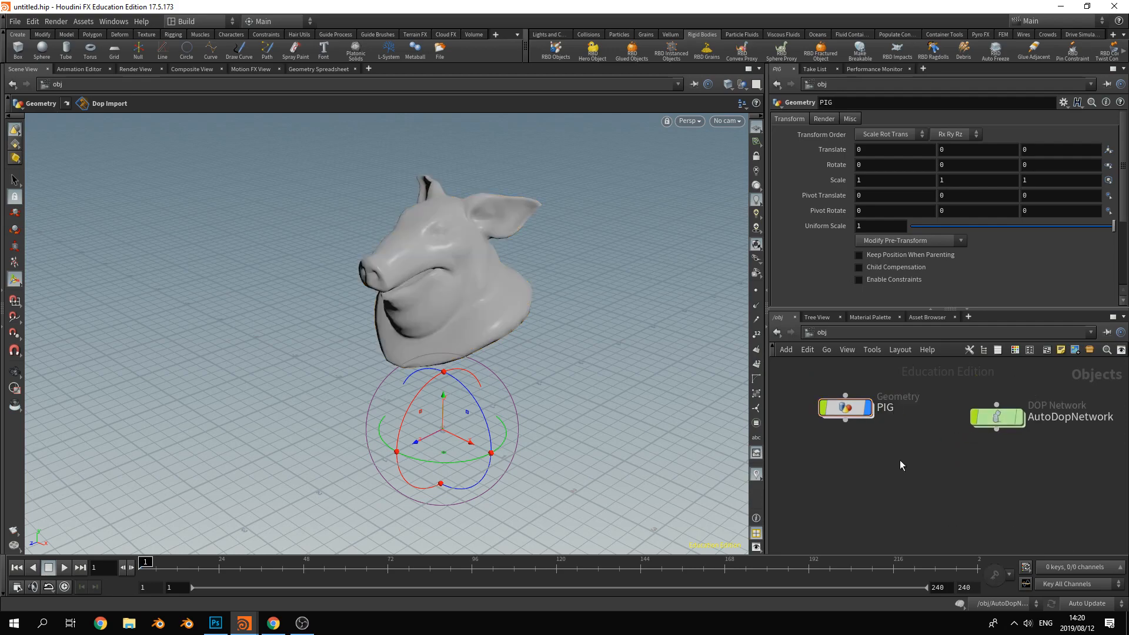
Open the PIG object and bring its whole node chain, from the pig head to dopimport1, into view
double_click(853, 408)
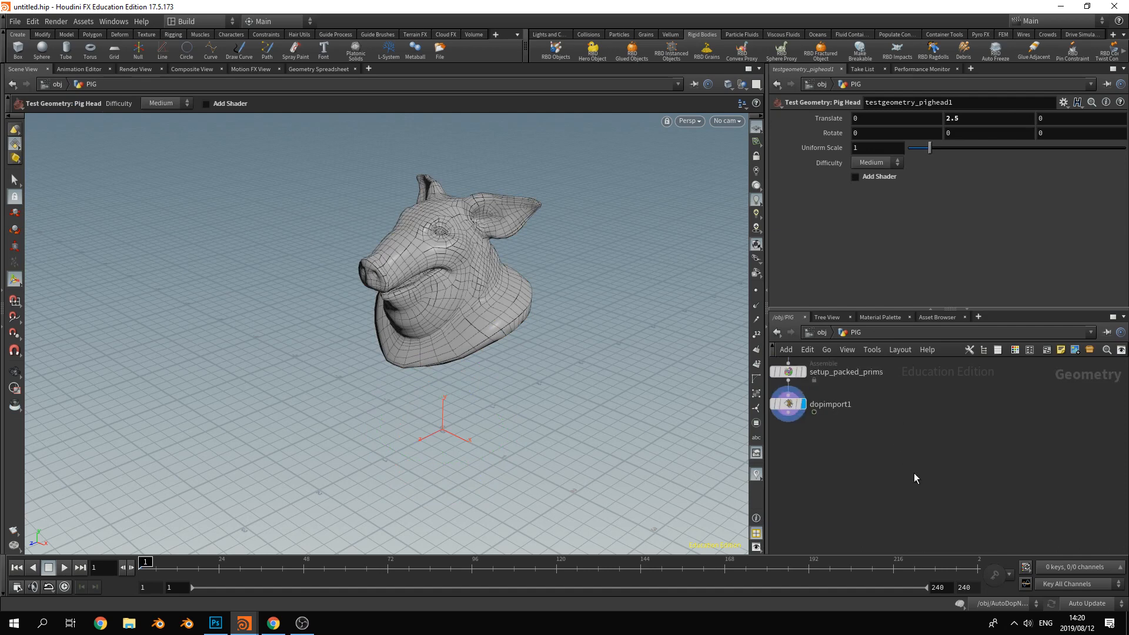
key("h")
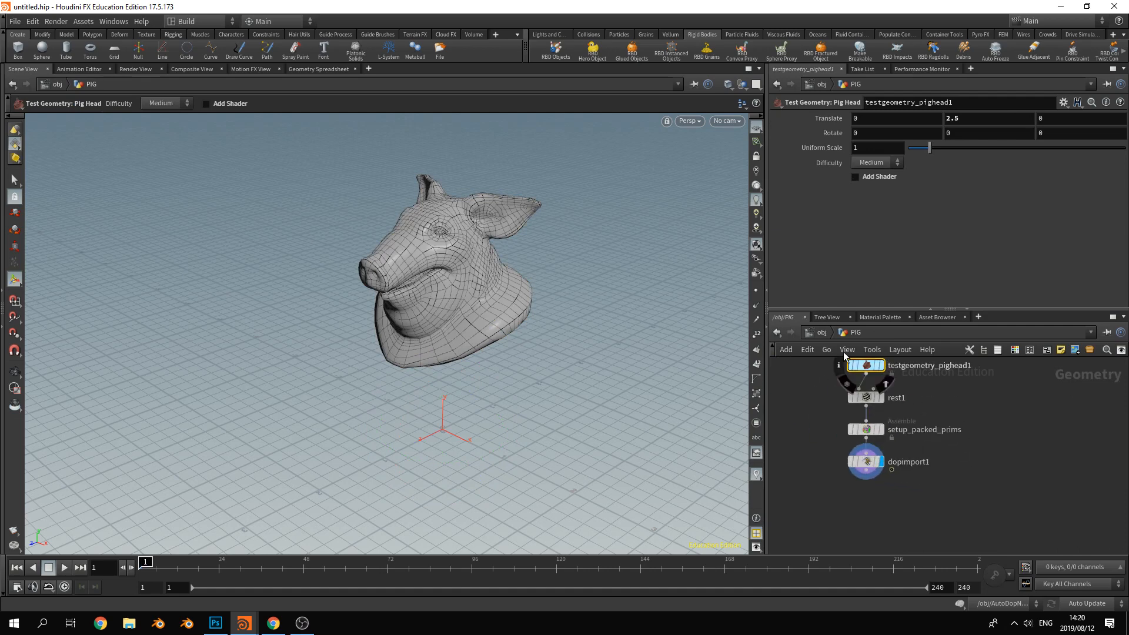
middle_click_drag(965, 459, 1034, 496)
scroll(1034, 496, "up", 2)
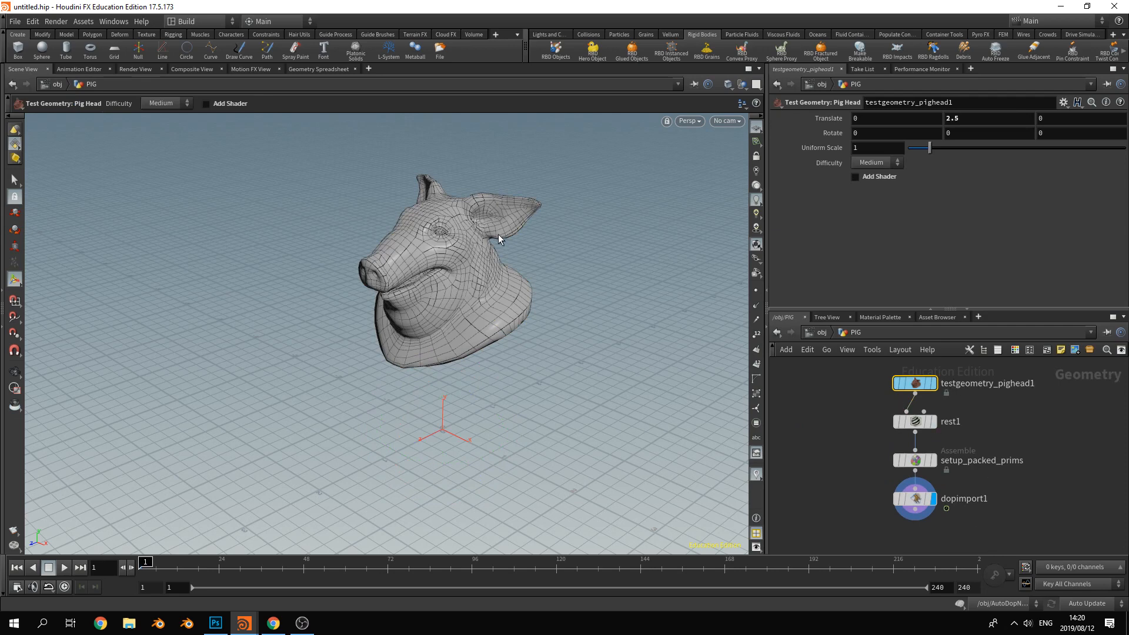
left_click(828, 426)
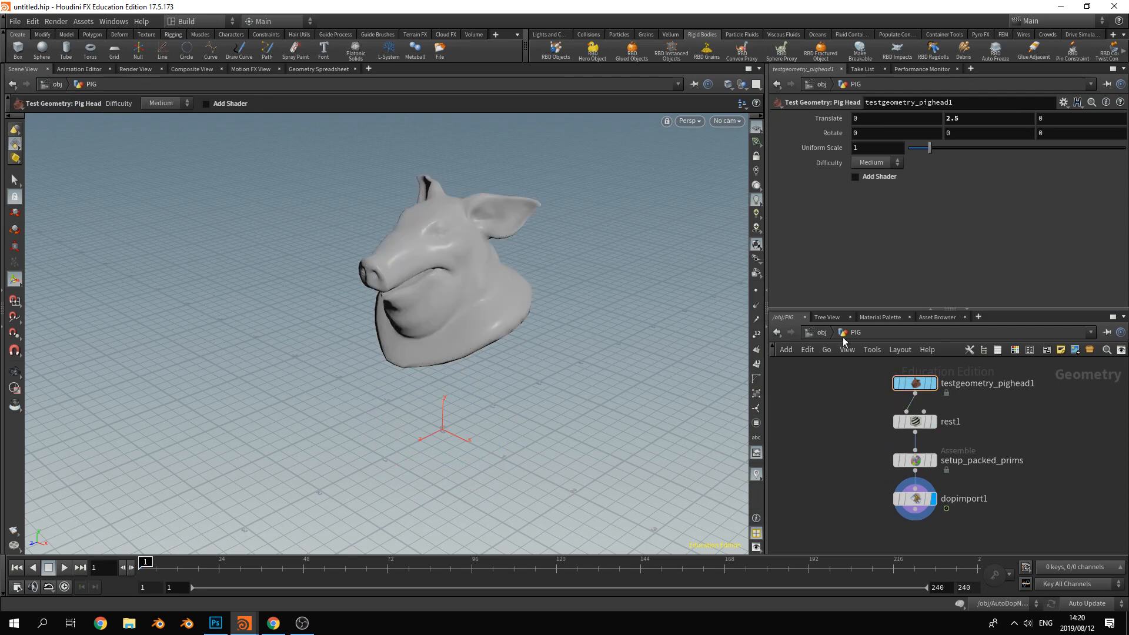
Check the node information of testgeometry_pighead1, close it, and move the rest1 node up closer beneath the pig head node
left_click(916, 383)
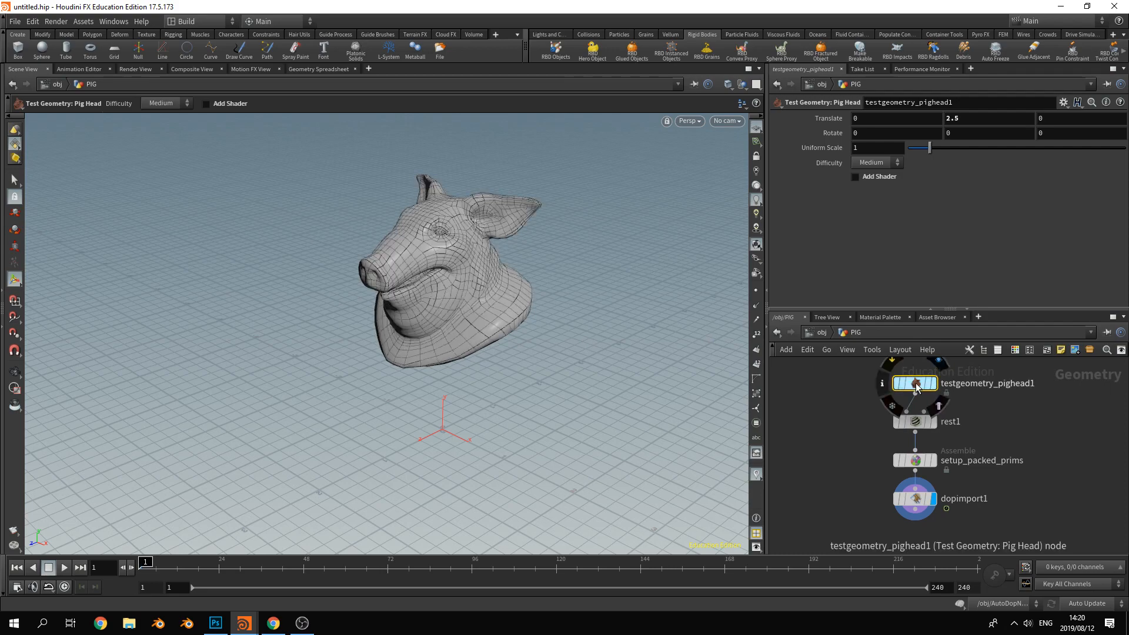
left_click(883, 383)
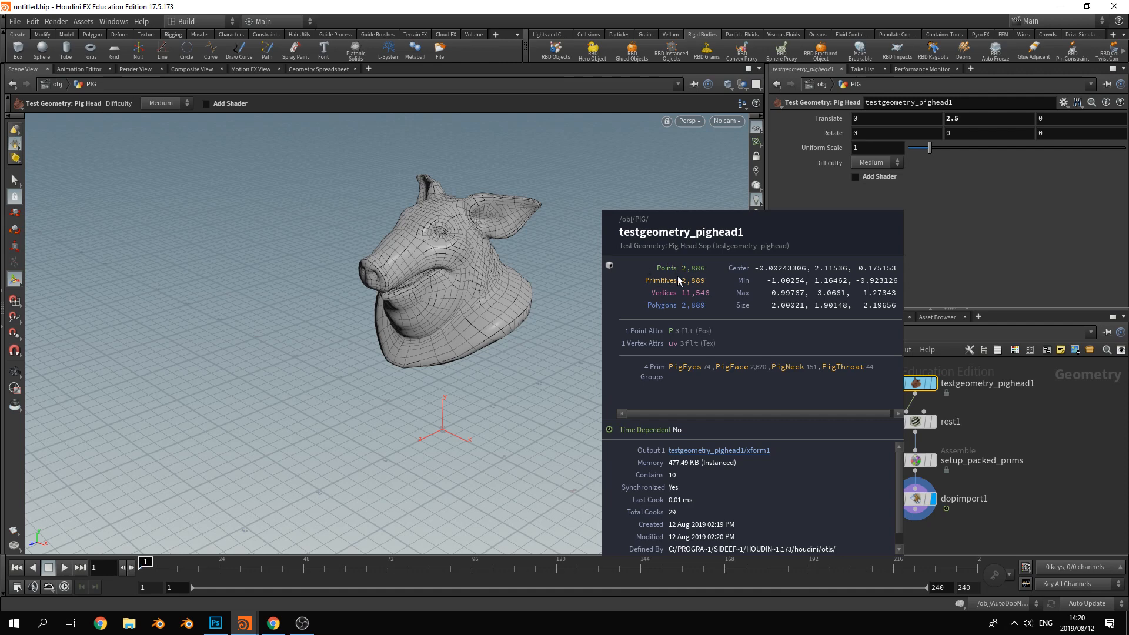
key("Escape")
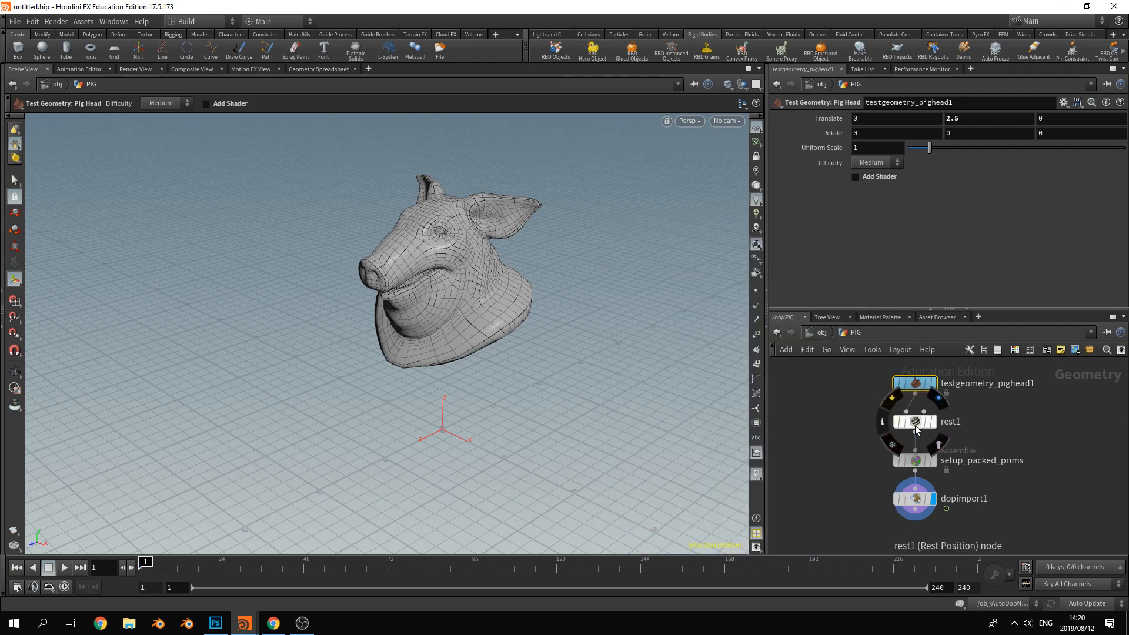
left_click_drag(915, 424, 915, 408)
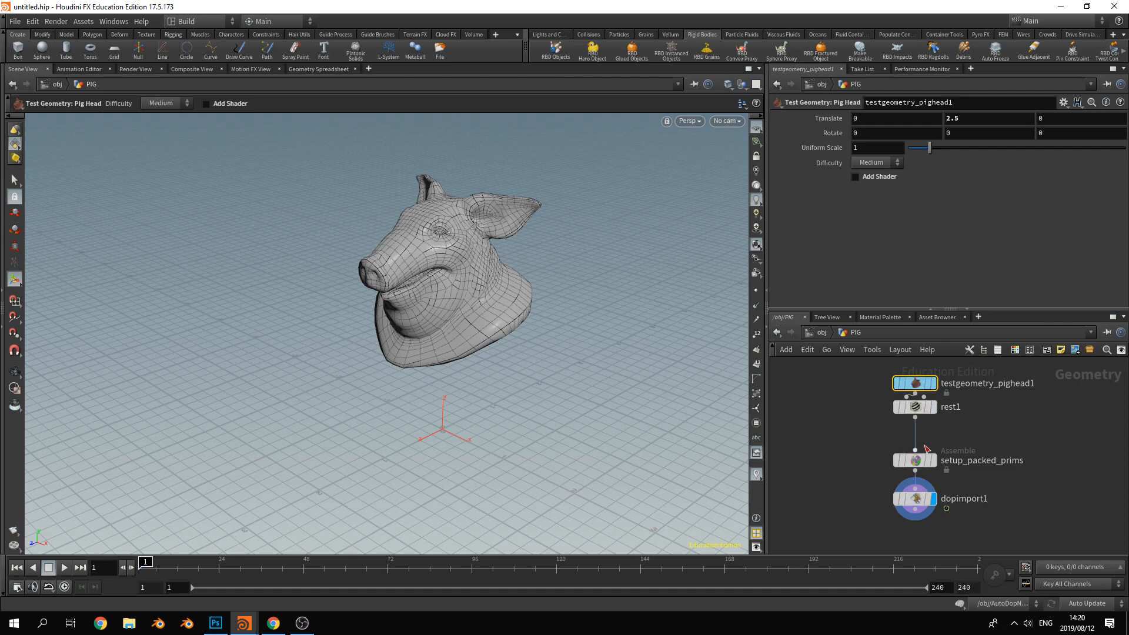
Move the setup_packed_prims node up slightly, closer beneath rest1
left_click_drag(913, 463, 913, 454)
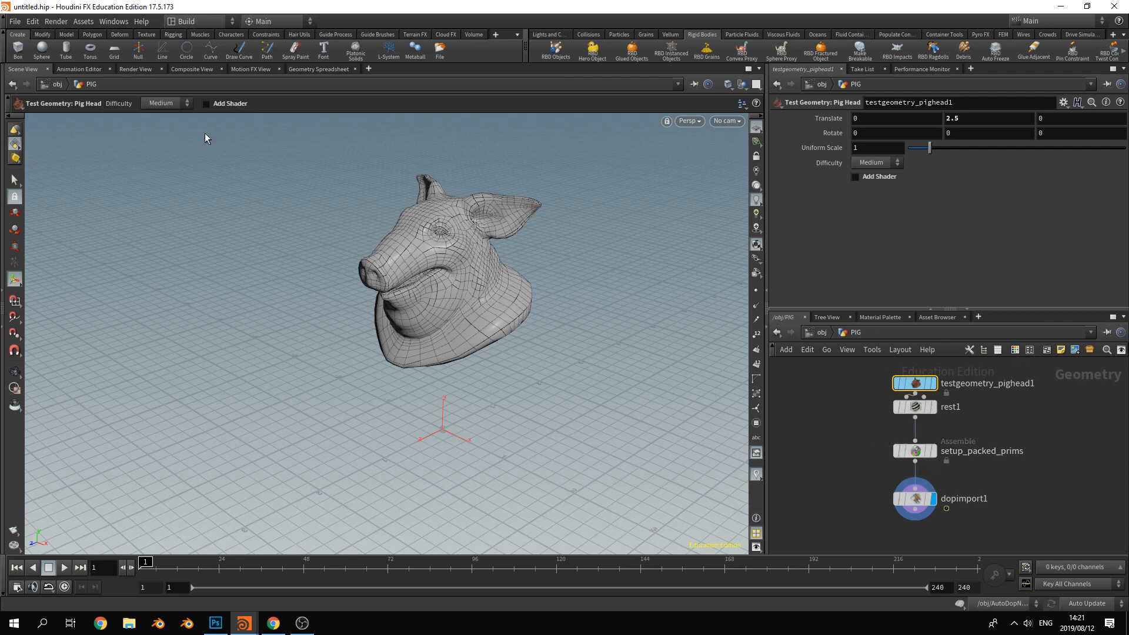
Search the Houdini help for "packed", open the Packed primitives page and maximize the help window
left_click(148, 26)
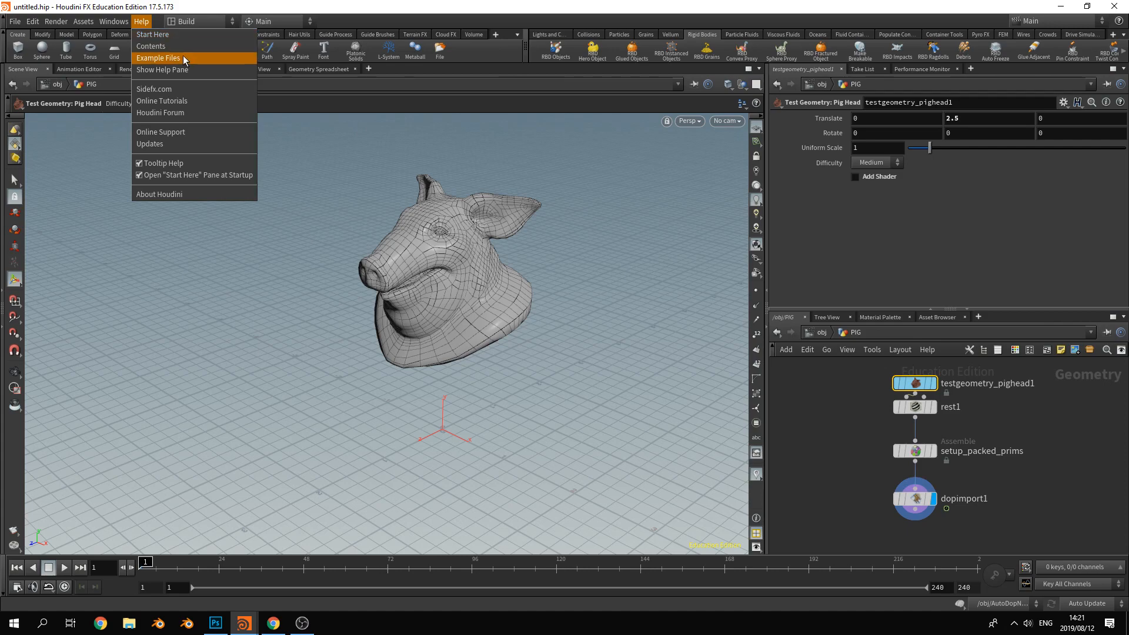
left_click(185, 47)
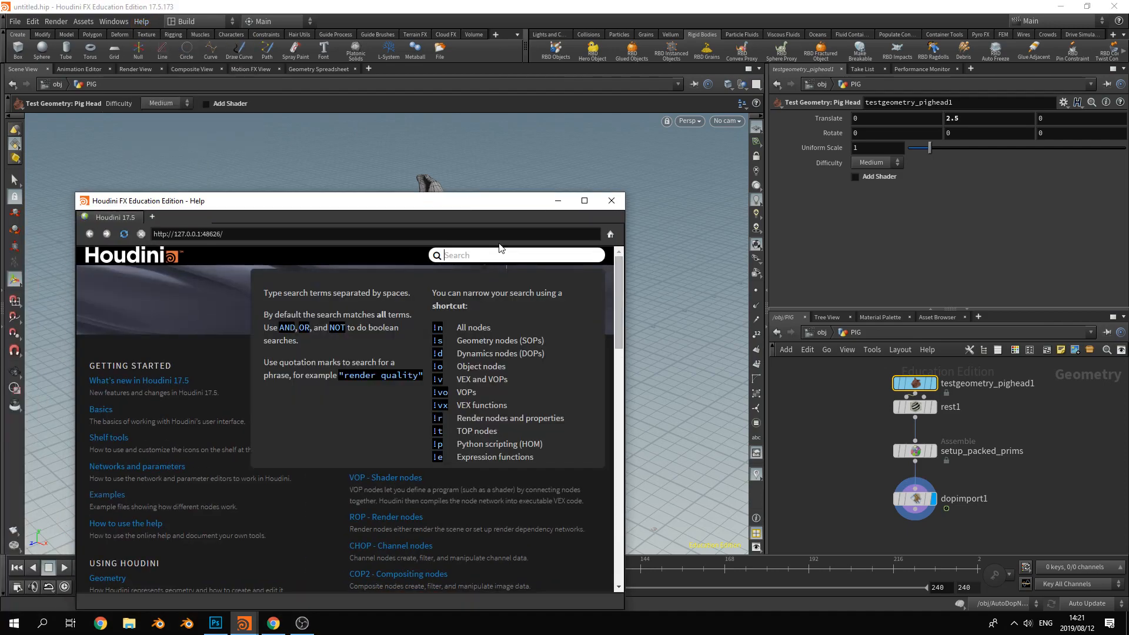
type("packed")
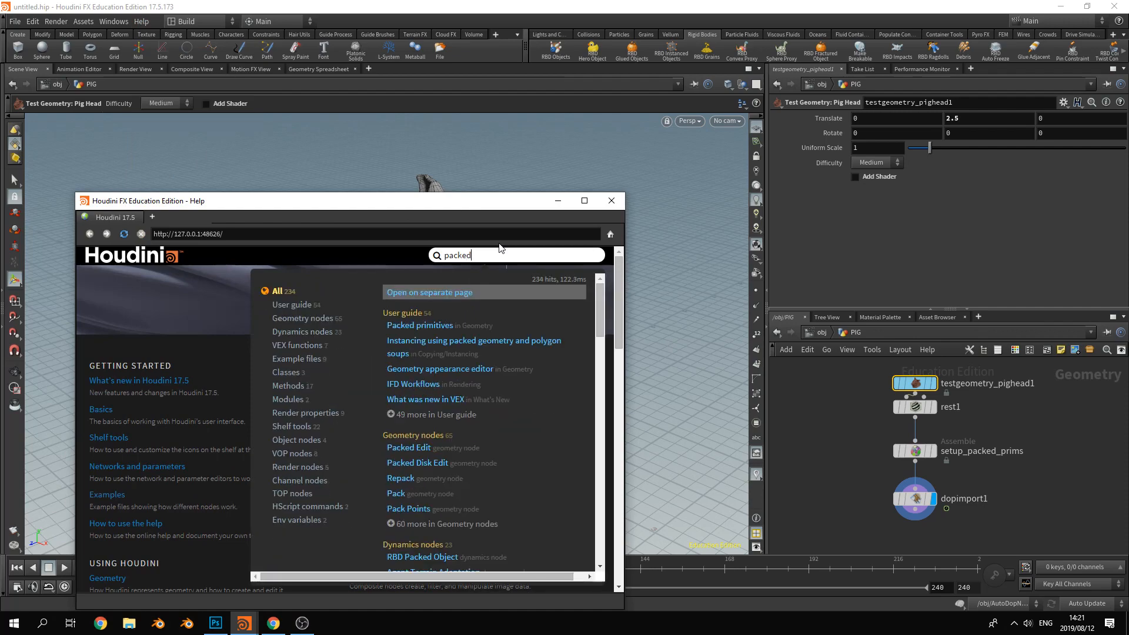
left_click(562, 326)
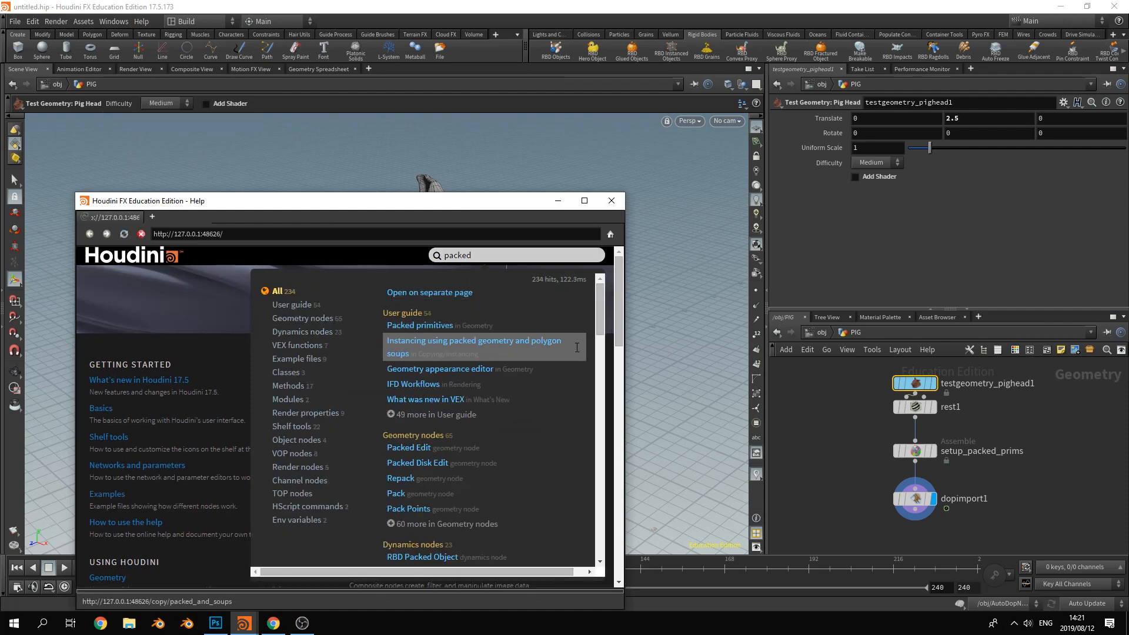
left_click(584, 200)
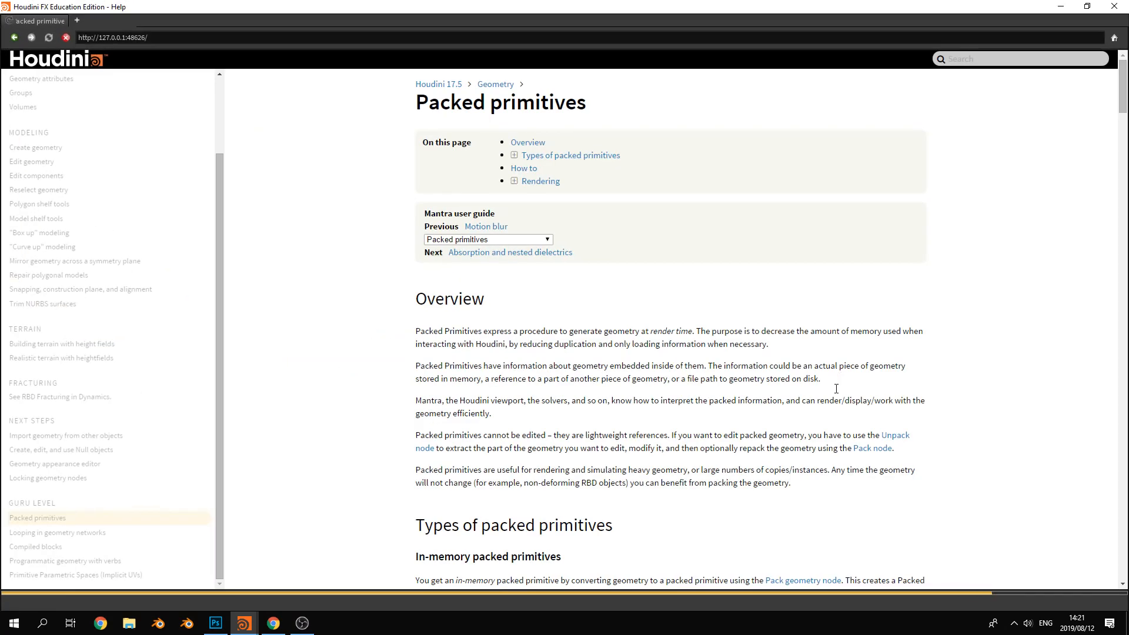
Examine the packed disk primitives text and compare the geometry, packed primitive and packed disk primitive rendering workflow diagrams
scroll(839, 388, "down", 6)
scroll(839, 388, "down", 15)
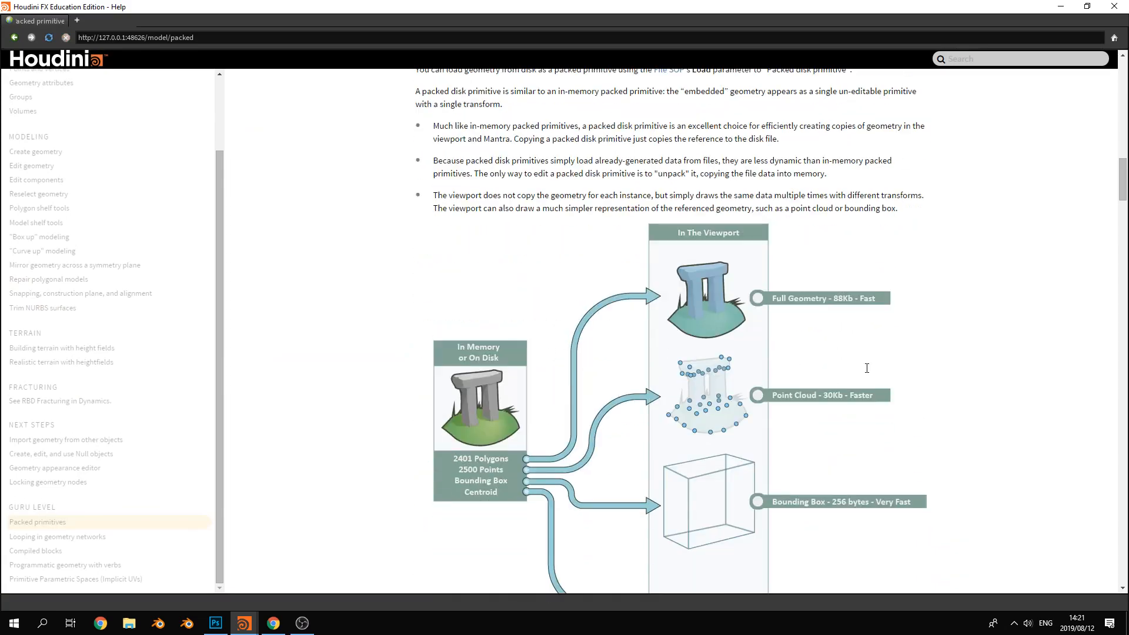
scroll(870, 369, "down", 8)
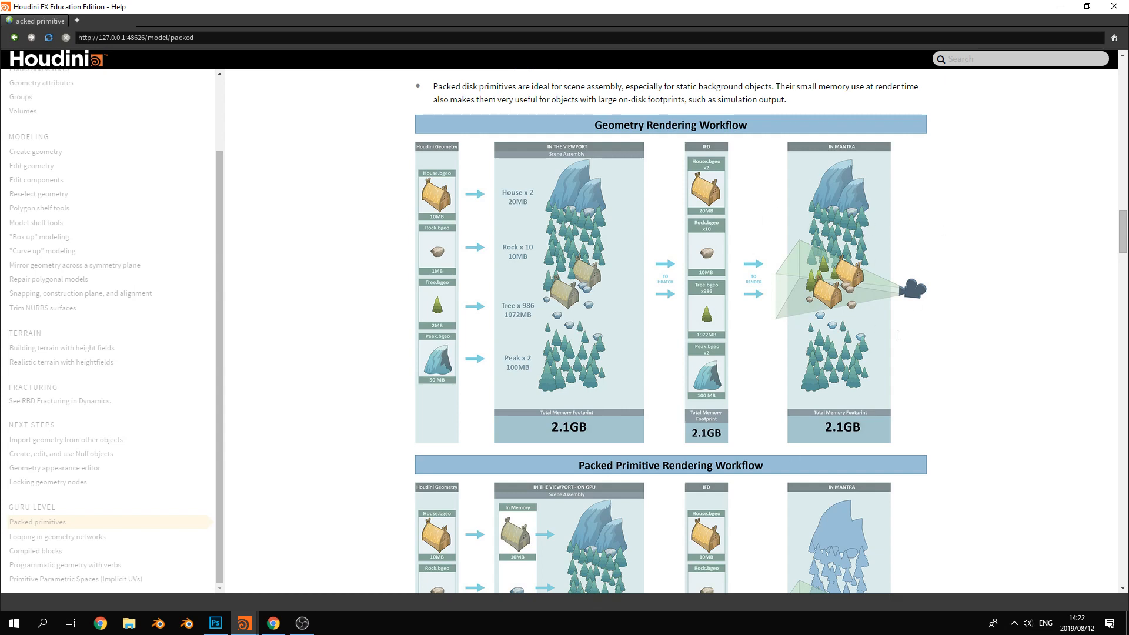
scroll(898, 335, "down", 4)
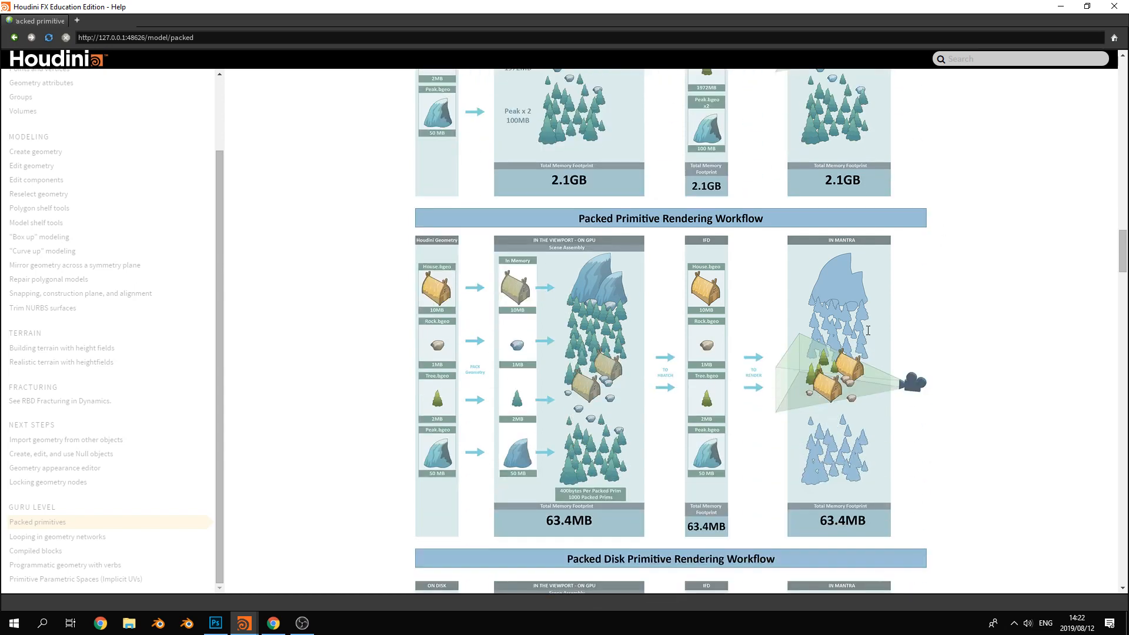
scroll(868, 331, "down", 1)
scroll(851, 337, "down", 5)
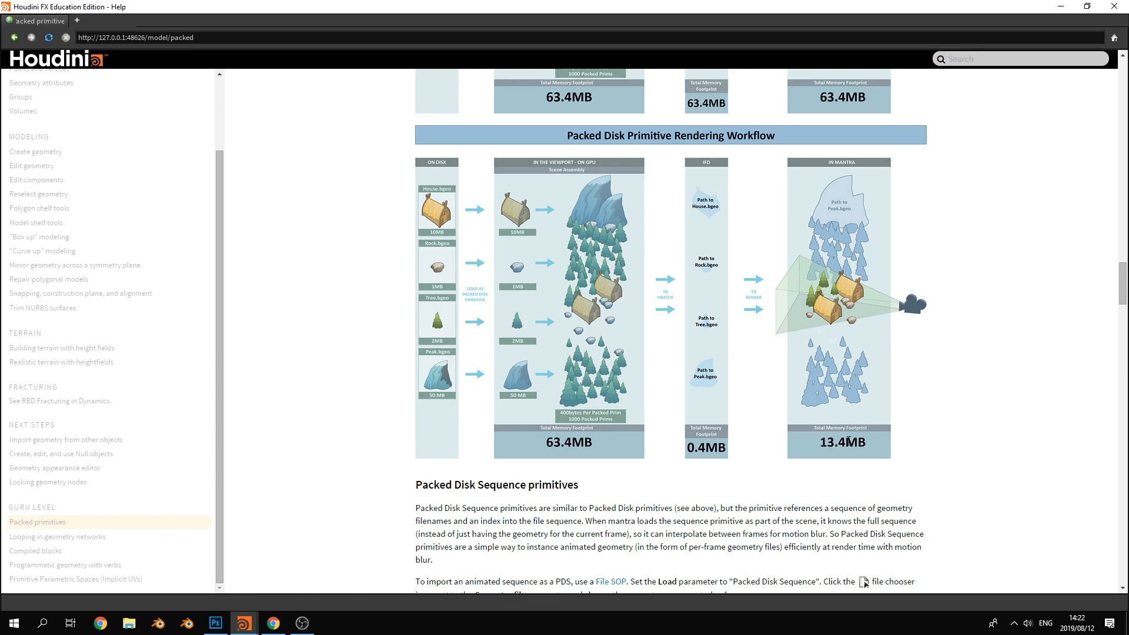
scroll(855, 422, "up", 10)
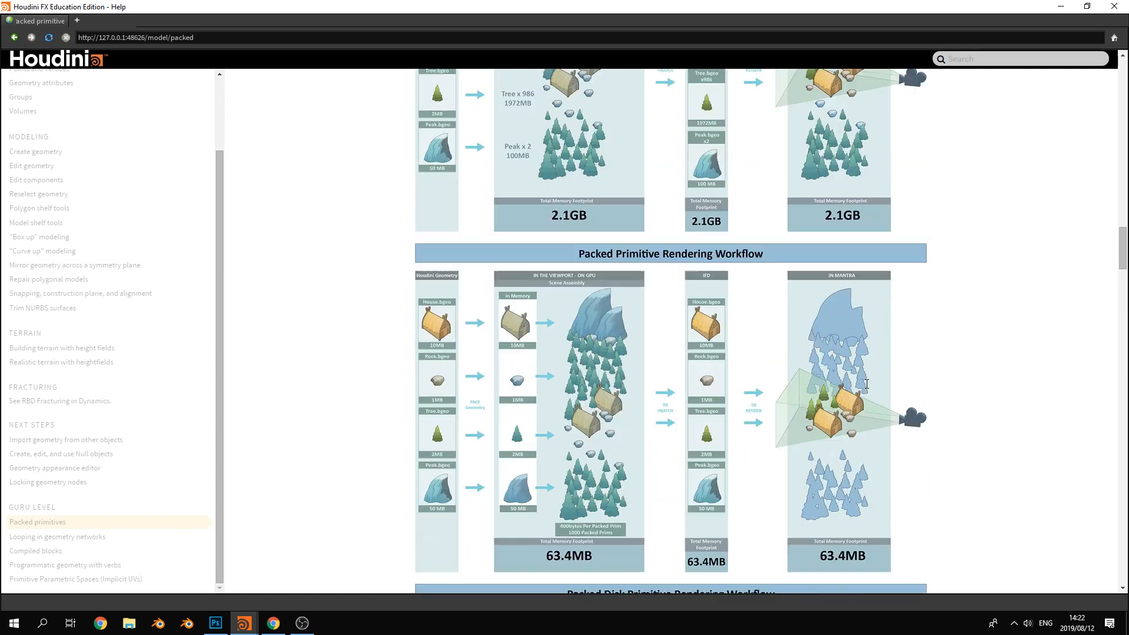
scroll(852, 421, "down", 9)
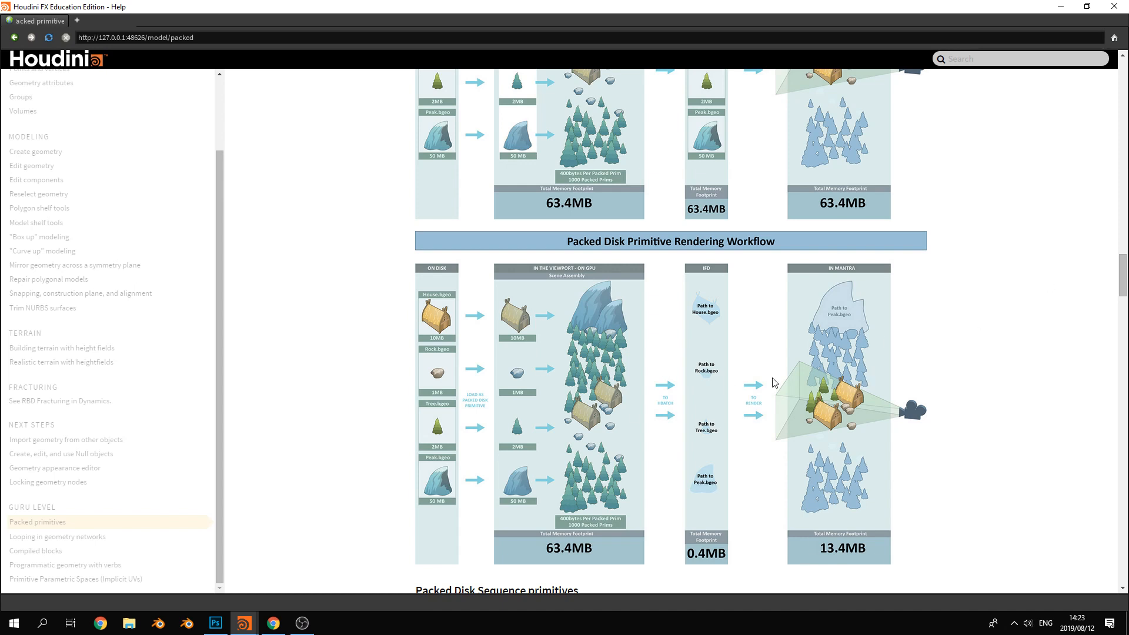
scroll(829, 394, "down", 5)
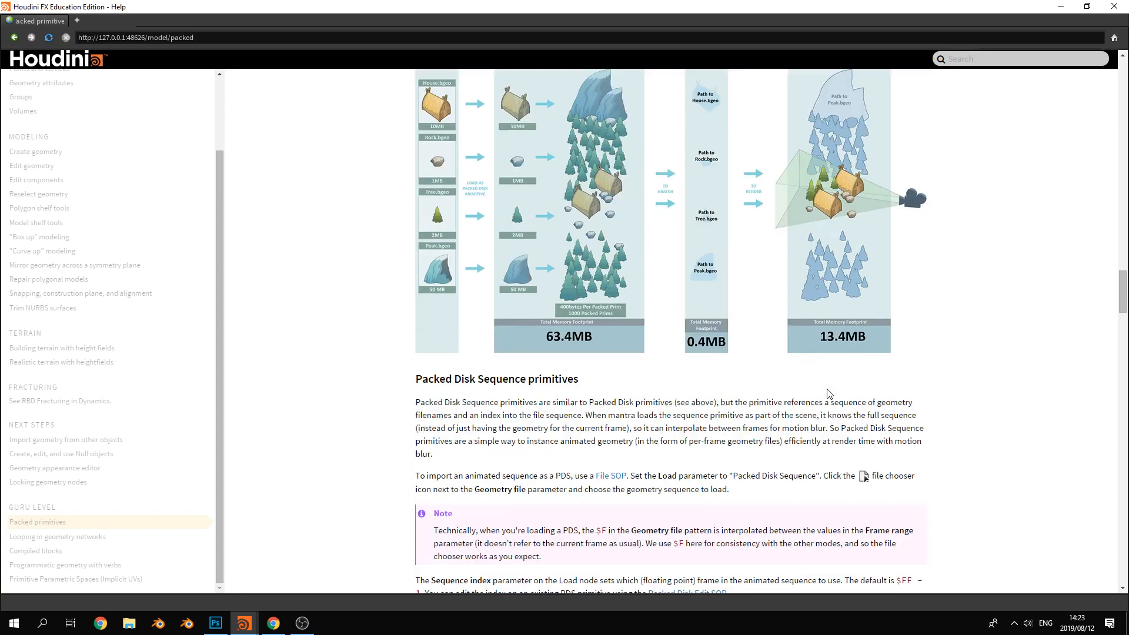
scroll(653, 404, "up", 10)
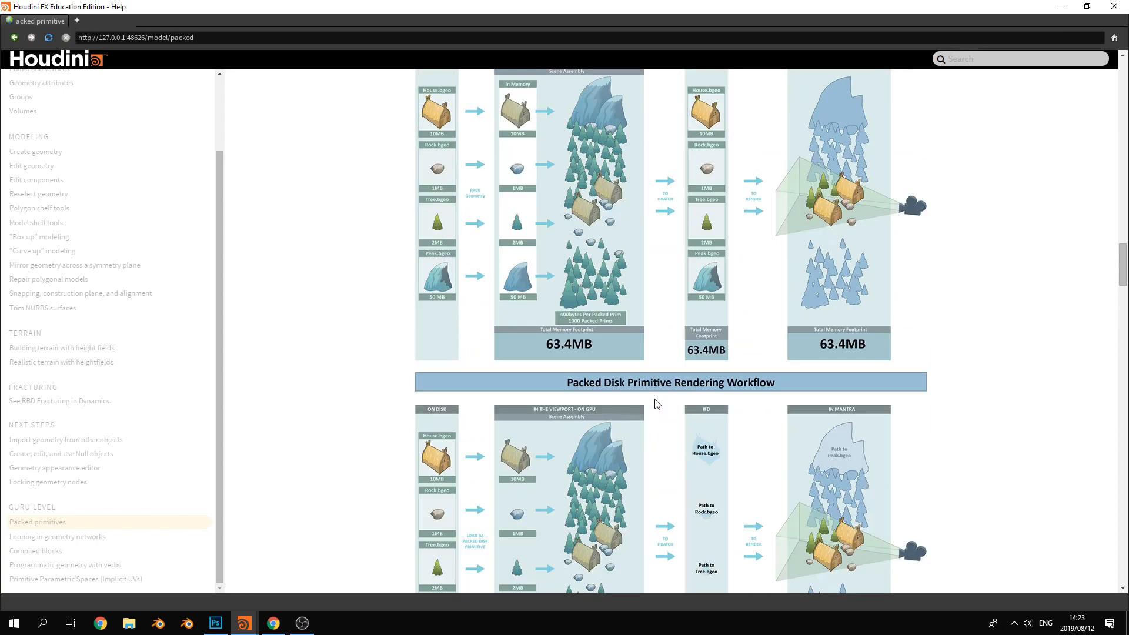
Review the rigid body simulation memory diagrams for packed fragments and put the help window away
scroll(961, 287, "down", 10)
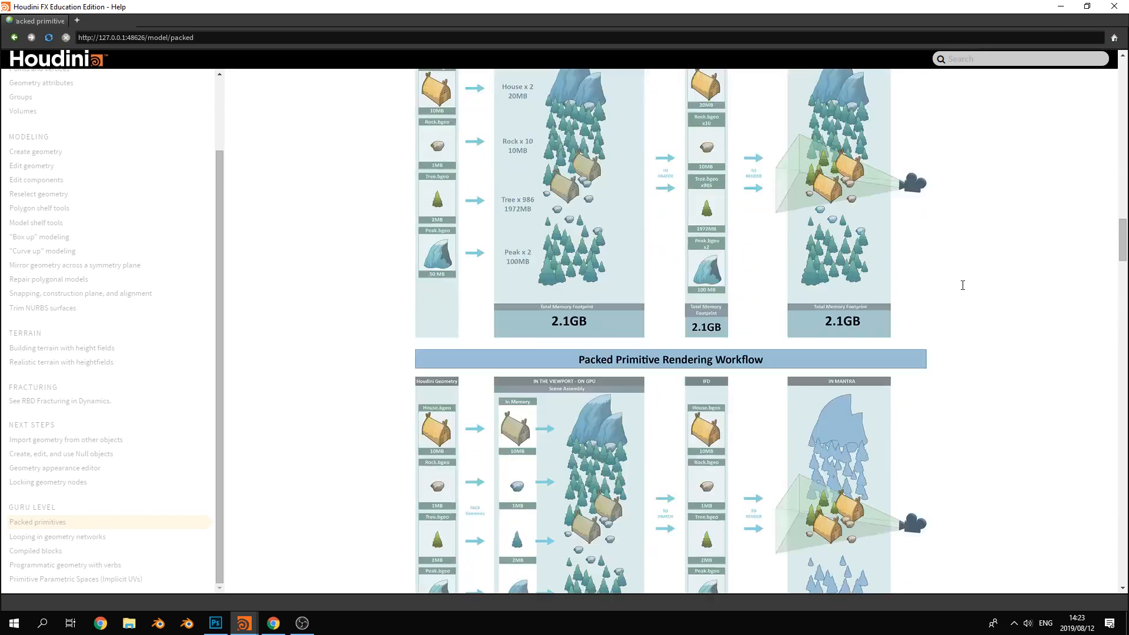
scroll(962, 288, "down", 8)
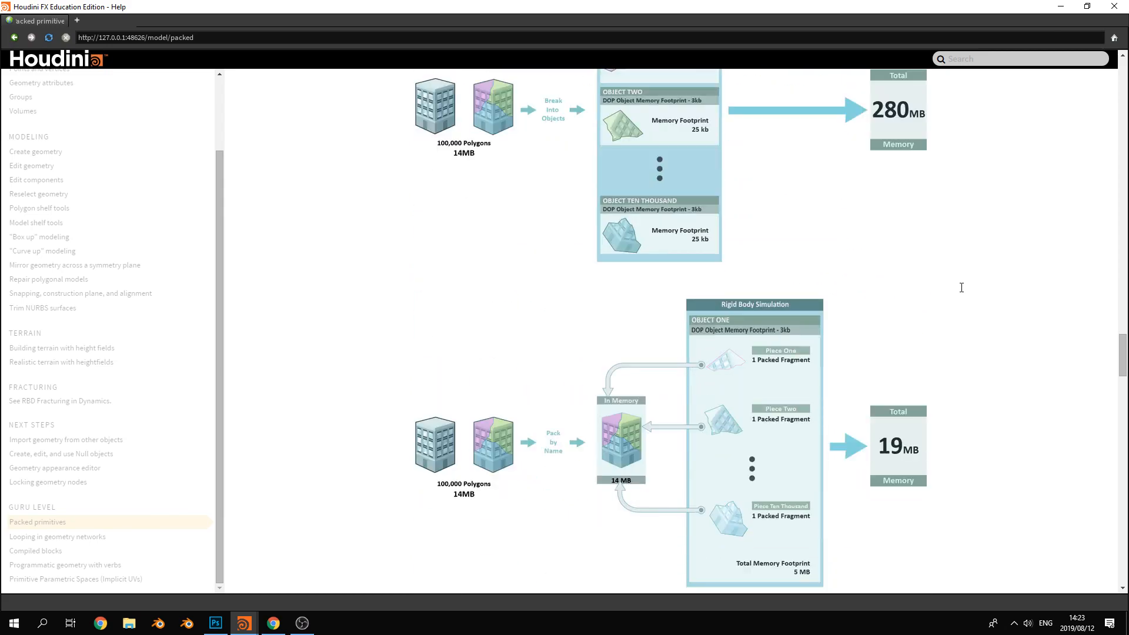
scroll(597, 457, "down", 3)
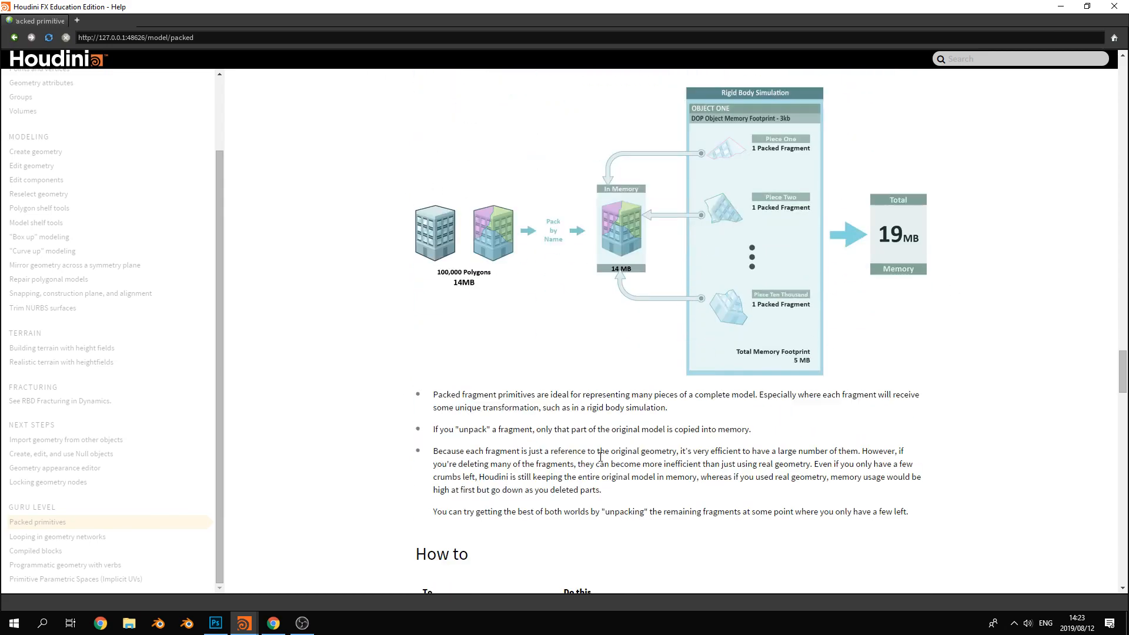
scroll(601, 457, "up", 3)
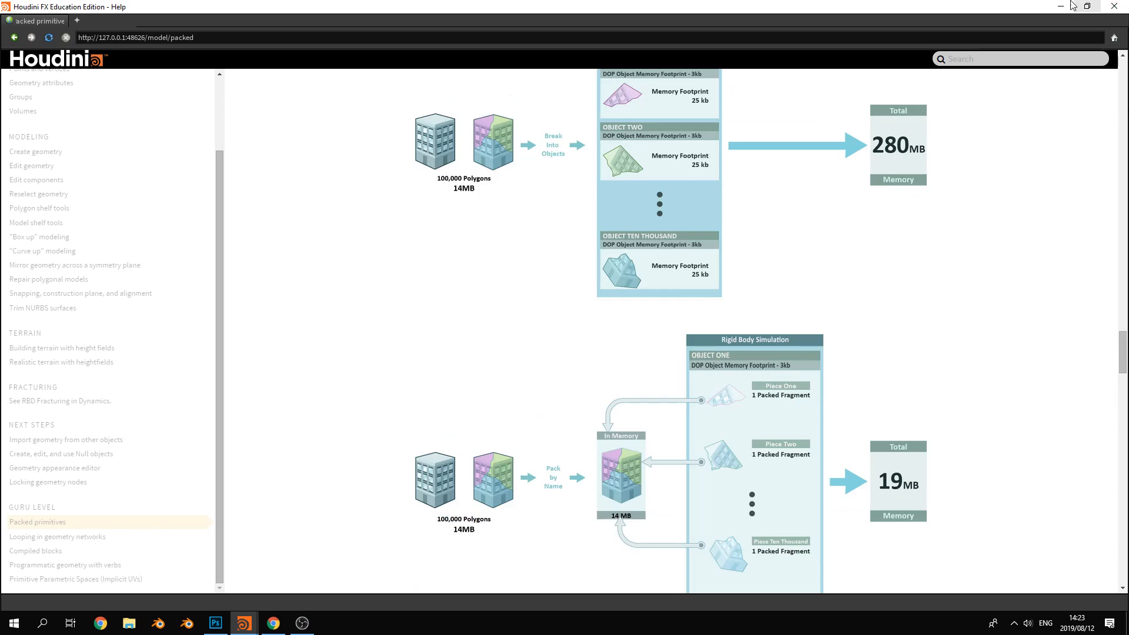
left_click(1071, 6)
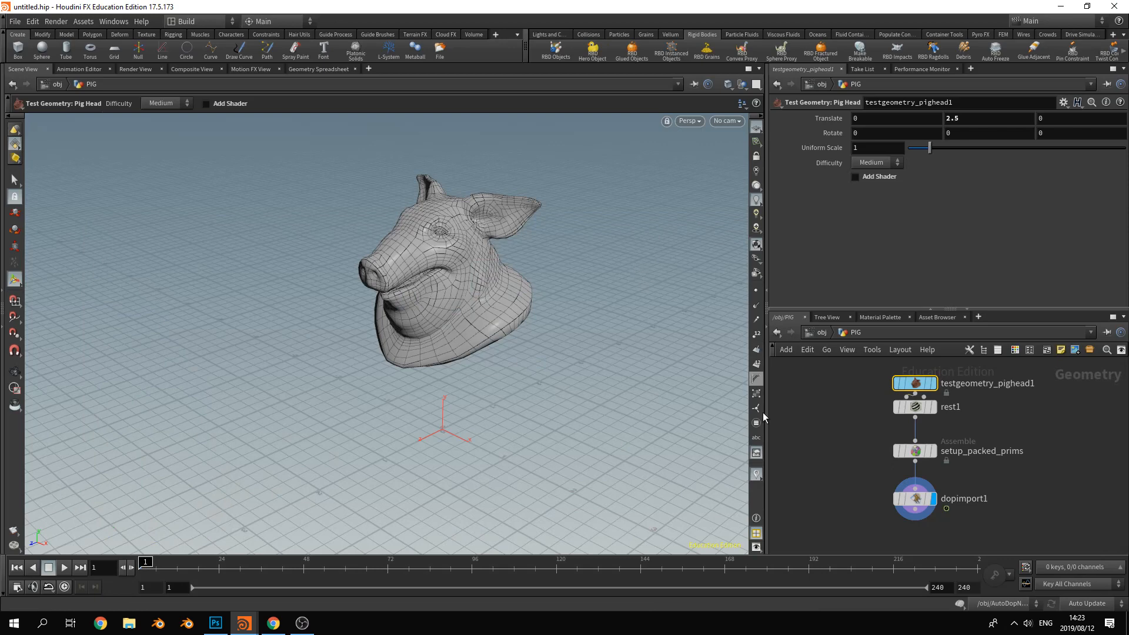
Check the node information of testgeometry_pighead1 and setup_packed_prims, and align setup_packed_prims vertically beneath rest1
key("shift+w")
left_click_drag(911, 451, 905, 449)
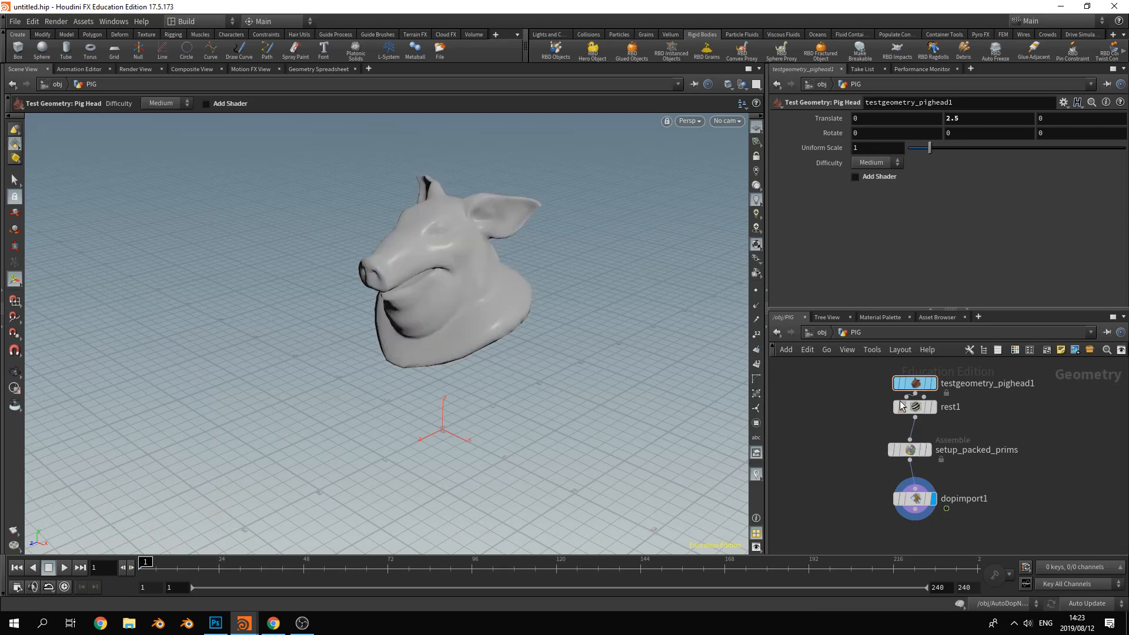
middle_click_drag(915, 379, 702, 268)
middle_click_drag(911, 451, 693, 336)
left_click_drag(913, 453, 918, 458)
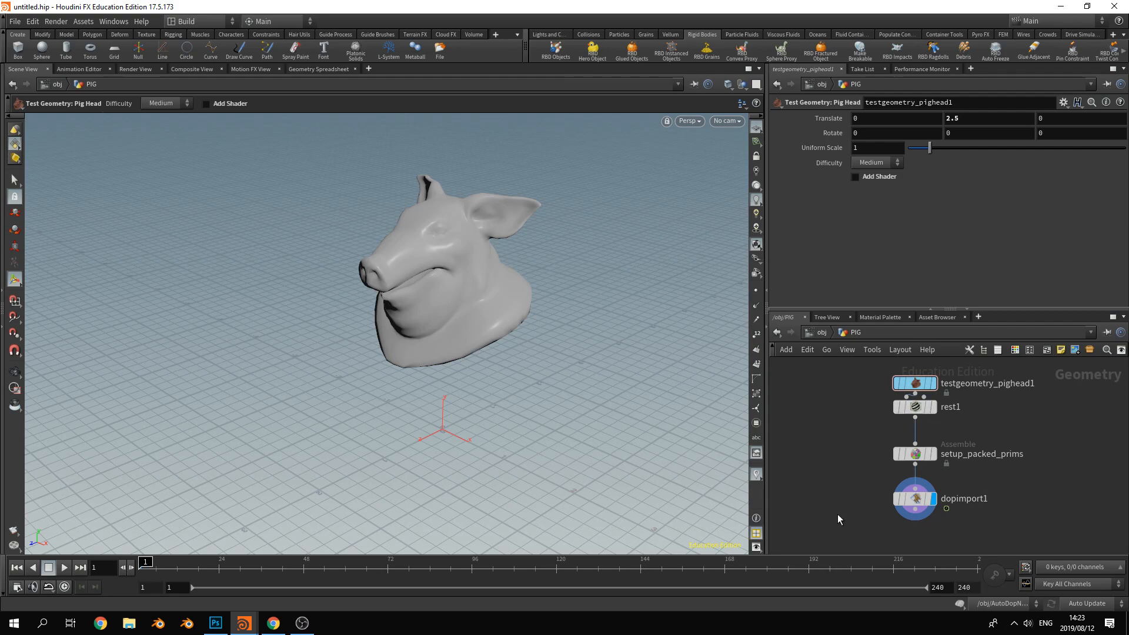
Return to the object level, reposition AutoDopNetwork lower beside PIG, and open it
left_click(818, 332)
left_click_drag(1003, 440, 977, 465)
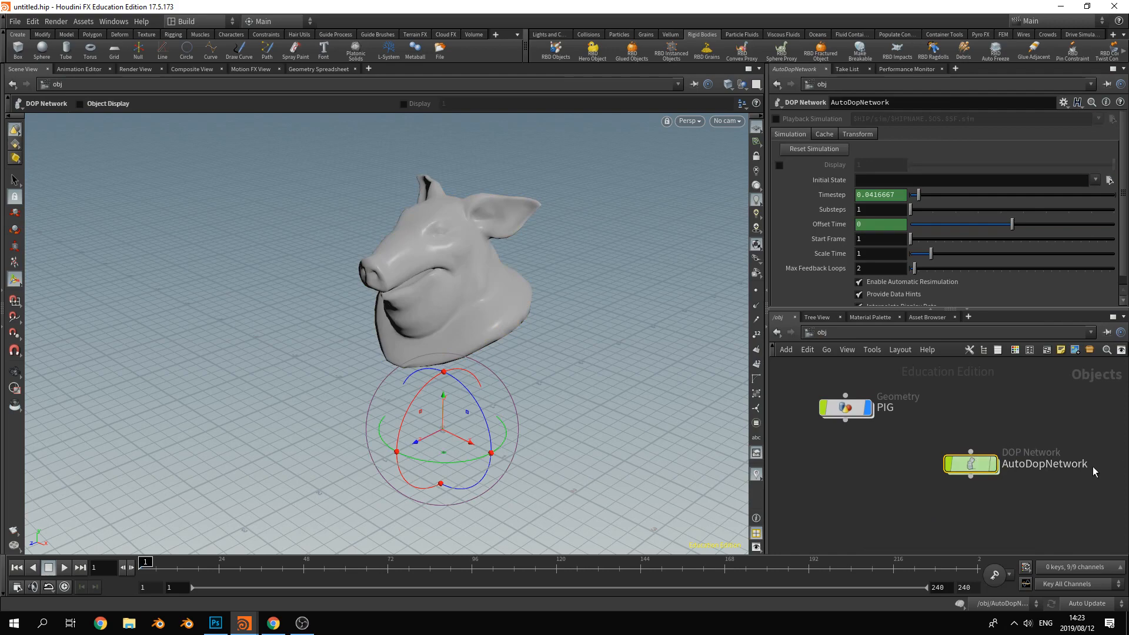
double_click(971, 465)
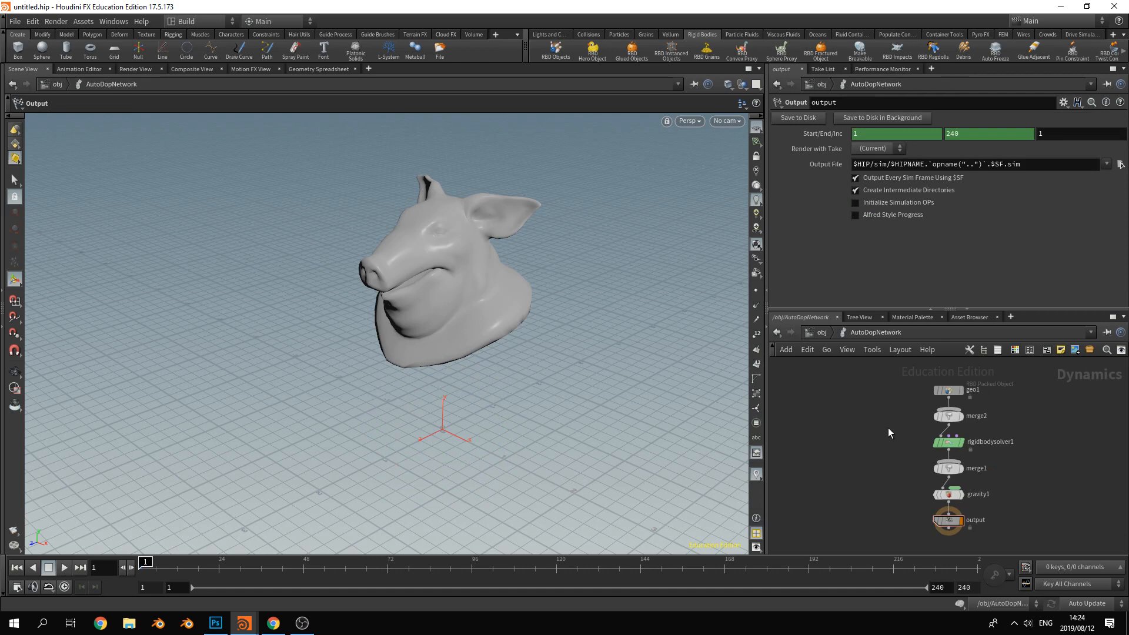
Select the geo1 RBD Packed Object node and inspect the dopimport1 reference in its SOP Path
middle_click_drag(901, 414, 921, 461)
scroll(862, 462, "up", 2)
left_click_drag(930, 480, 931, 410)
scroll(954, 436, "up", 4)
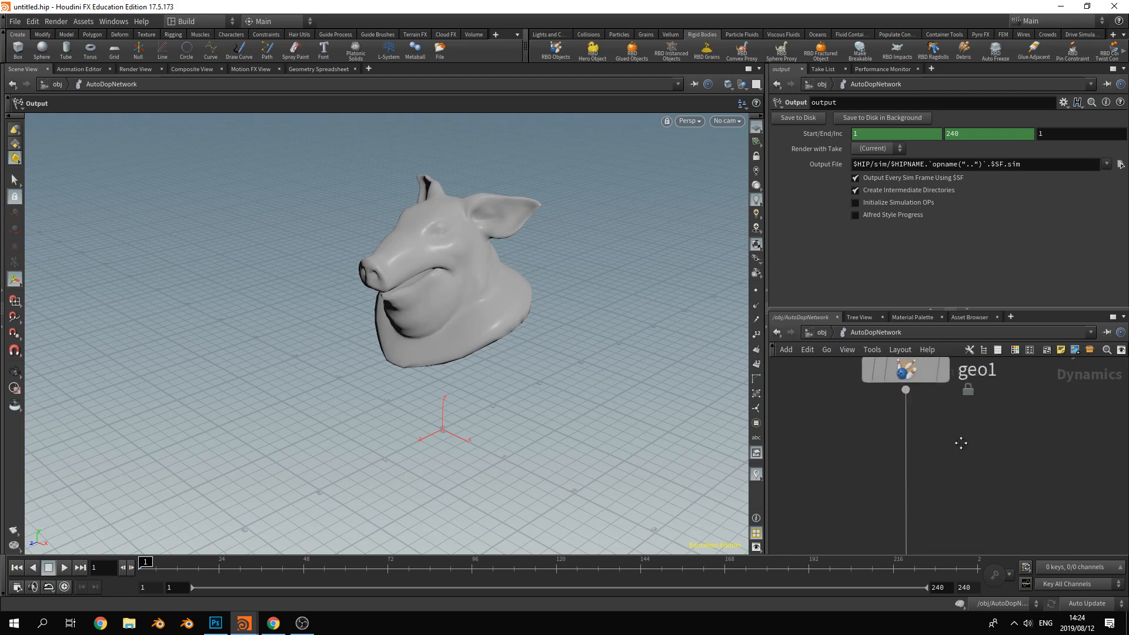
left_click(955, 451)
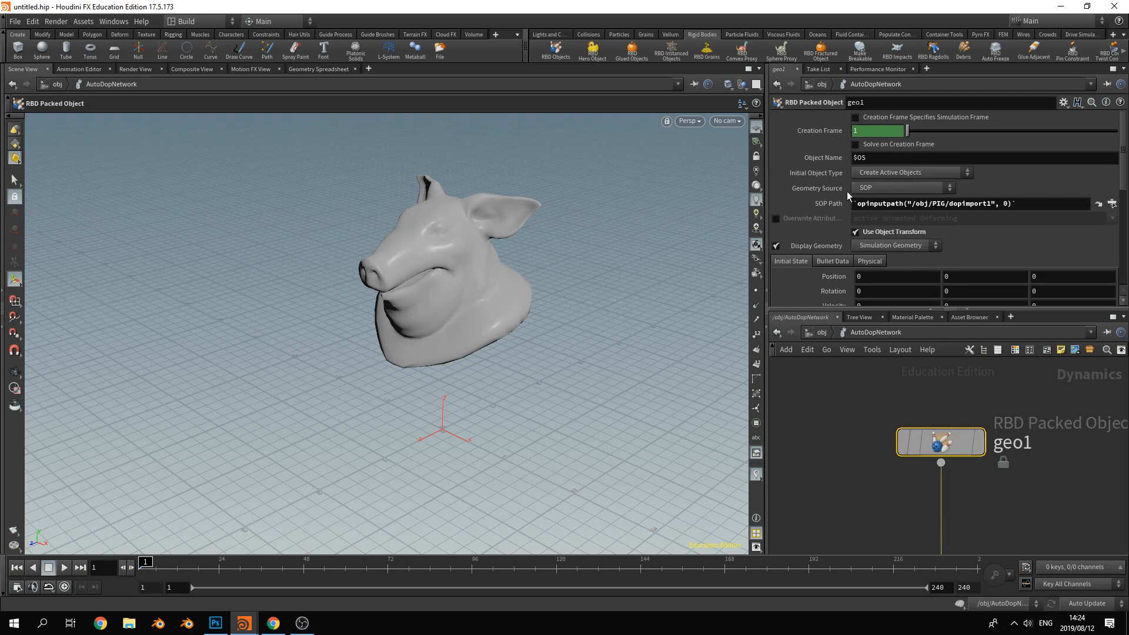
left_click_drag(915, 205, 987, 210)
left_click(934, 205)
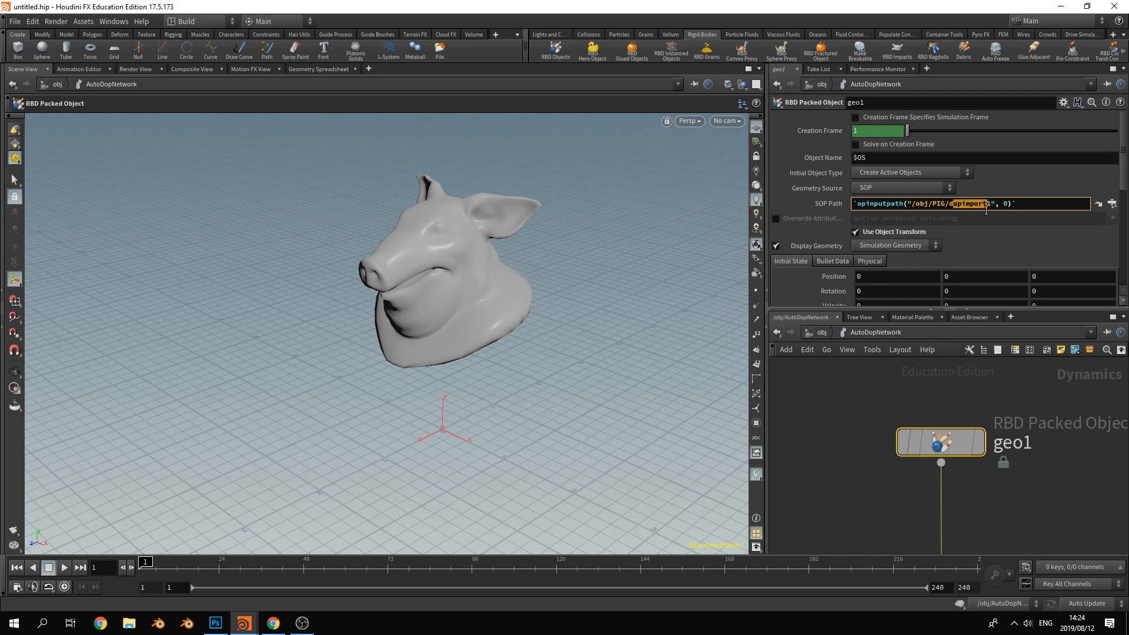
Open the PIG object, locate the referenced dopimport1 node and shift it slightly
left_click(822, 333)
double_click(856, 406)
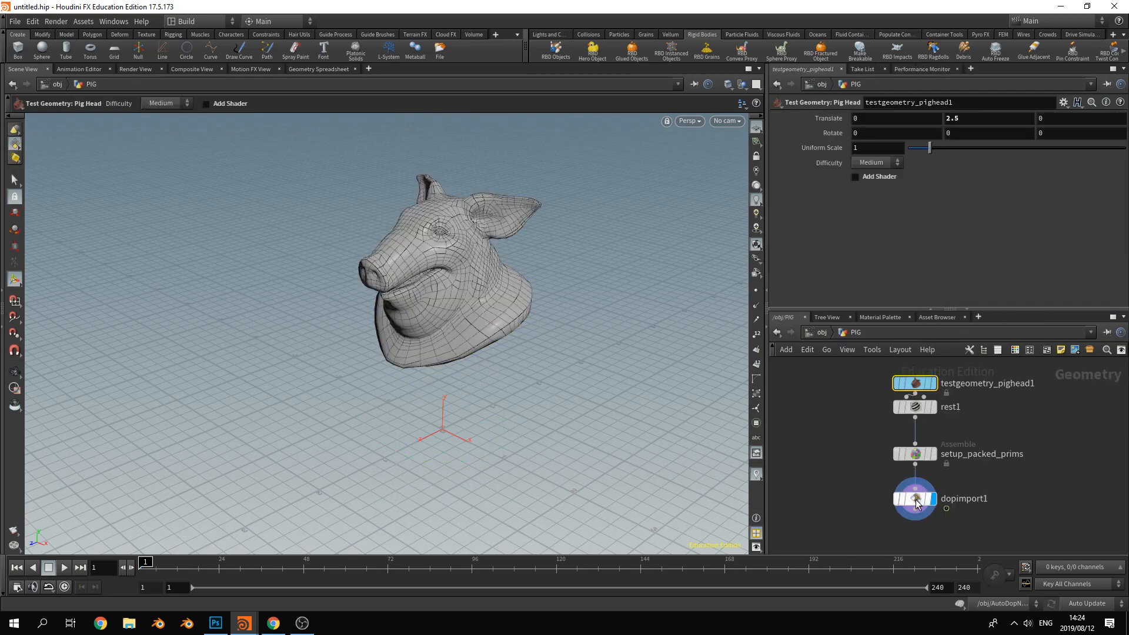
mouse_move(926, 495)
left_mouse_down()
mouse_move(914, 479)
mouse_move(928, 495)
left_mouse_up()
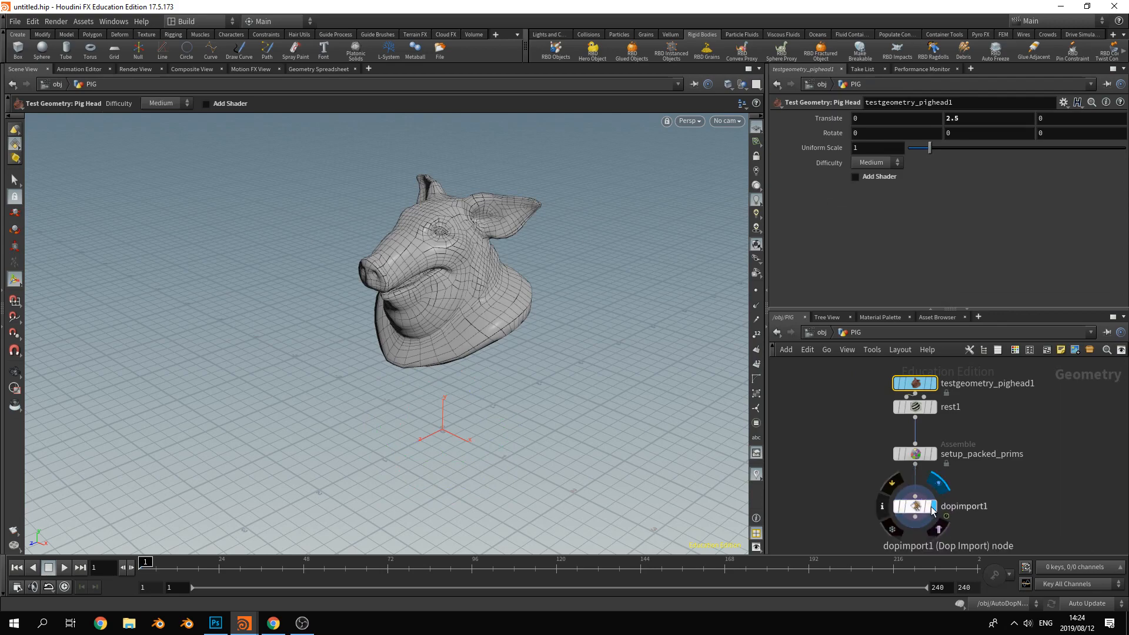
Go back into AutoDopNetwork and space out merge2 and rigidbodysolver1, placing merge2 higher above the solver
left_click(822, 332)
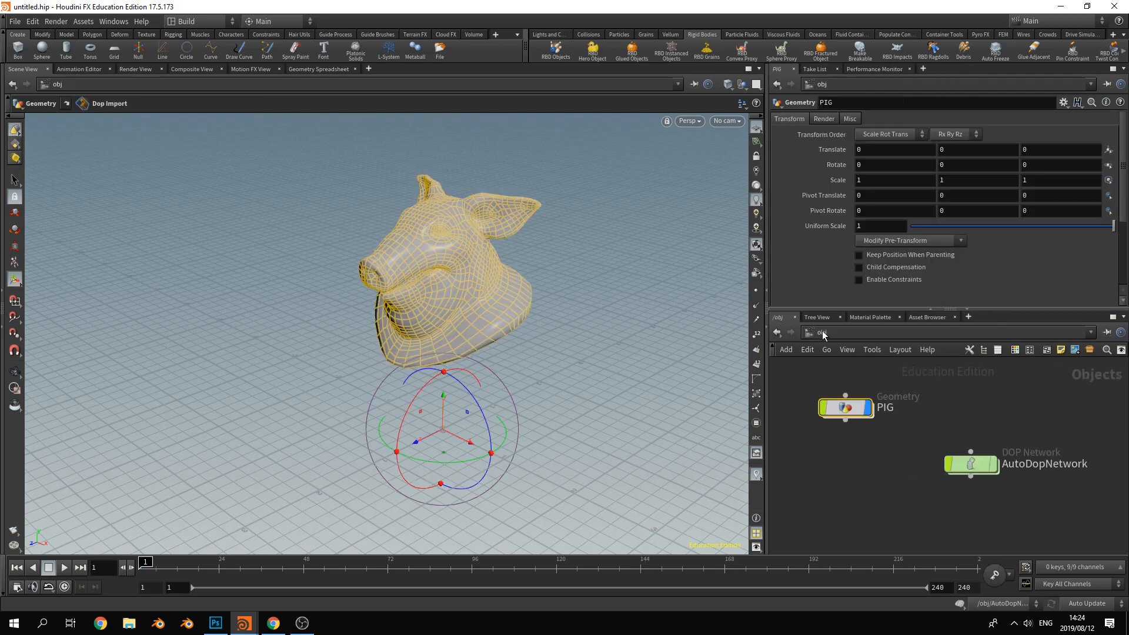
left_click(985, 467)
double_click(984, 468)
scroll(959, 420, "down", 3)
middle_click_drag(969, 499, 950, 401)
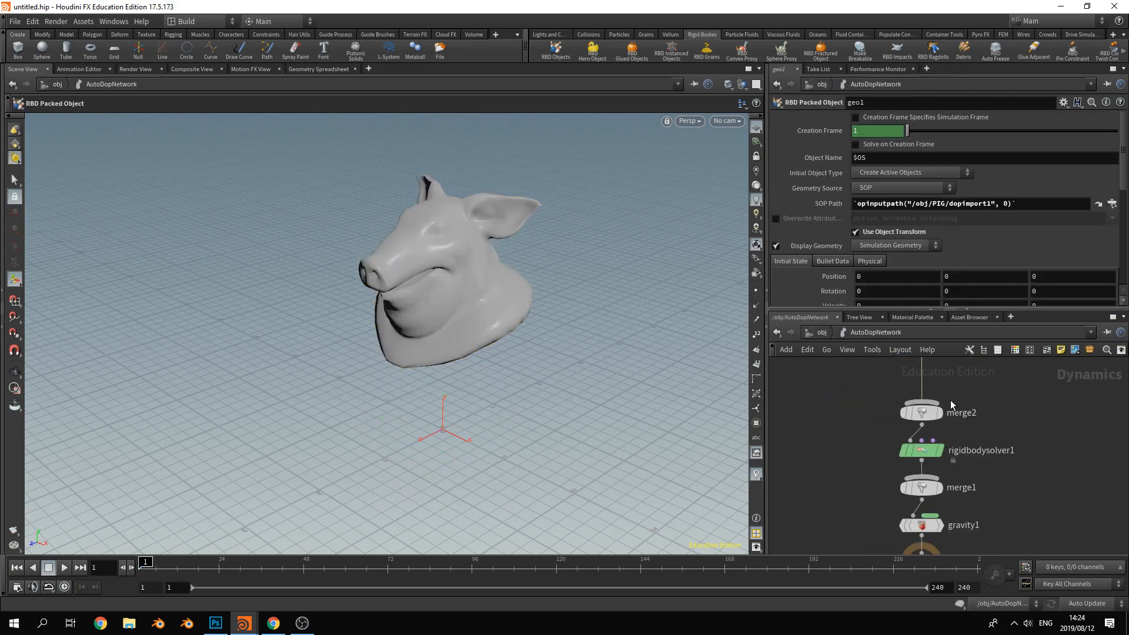
left_click_drag(932, 416, 938, 377)
middle_click_drag(963, 404, 972, 448)
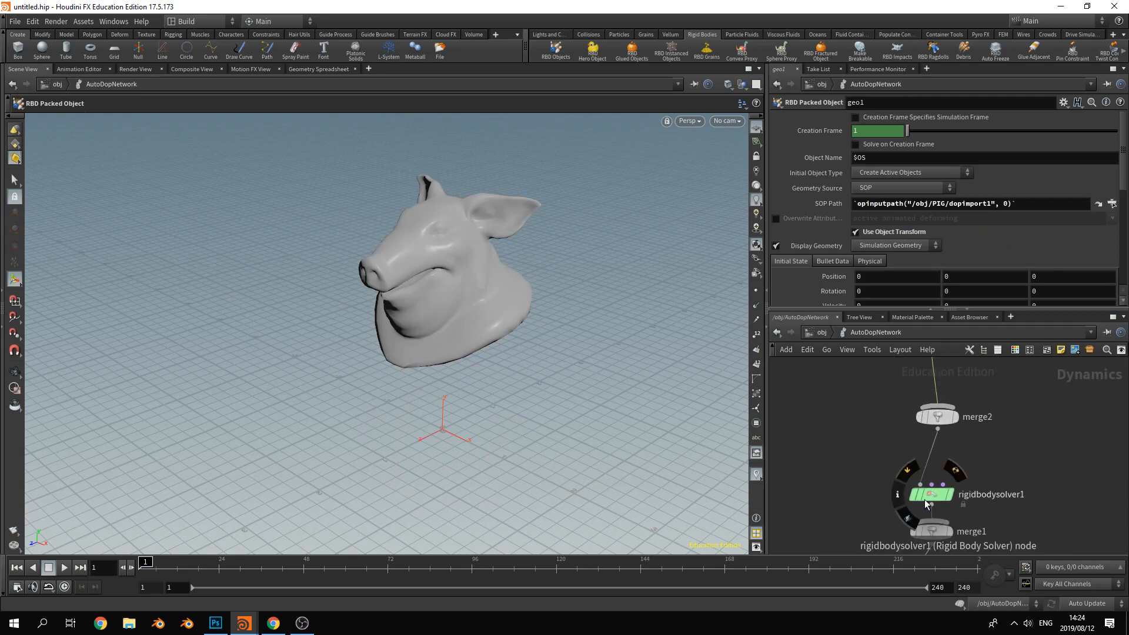
left_click_drag(931, 496, 932, 487)
left_click_drag(938, 418, 932, 390)
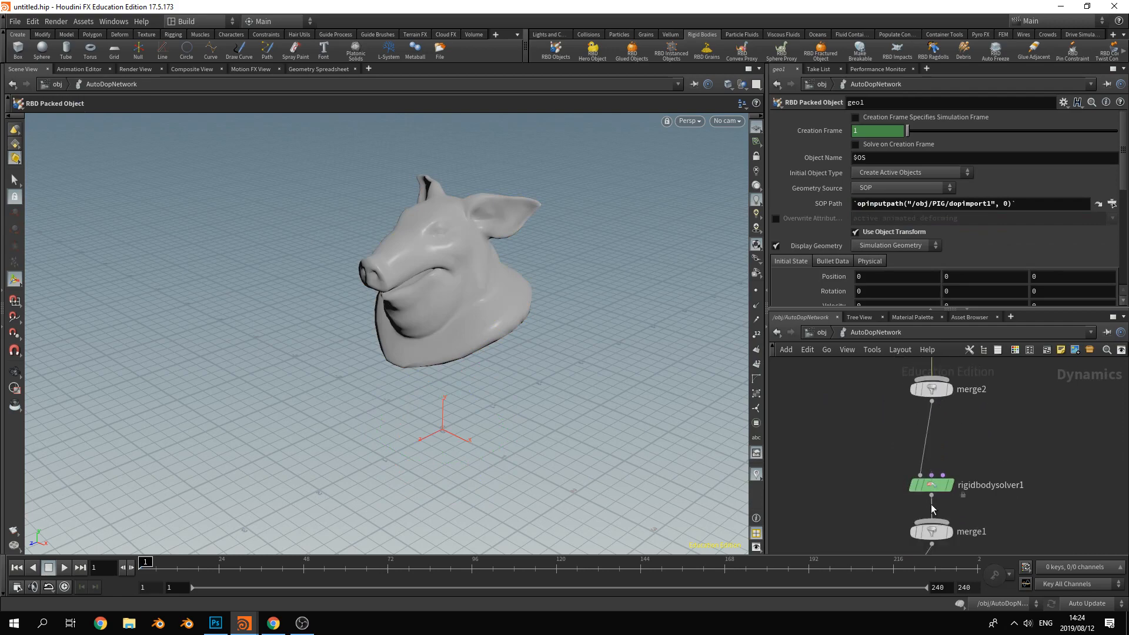
Inspect the parameters of rigidbodysolver1 and follow the chain down through merge1 and gravity1 to output
left_click(936, 490)
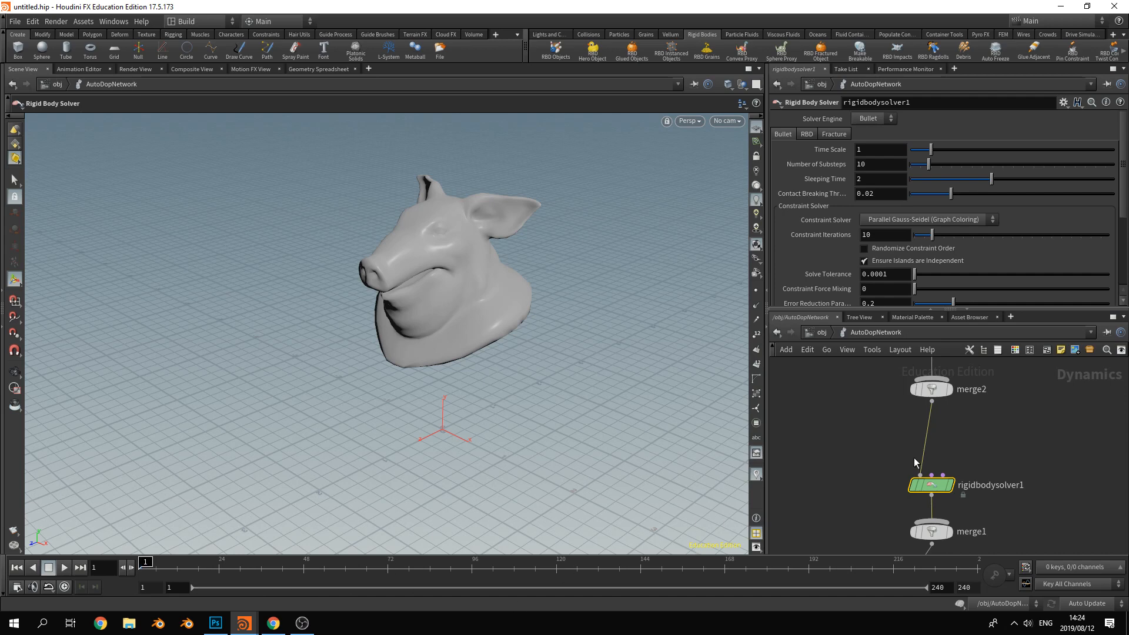
middle_click_drag(895, 487, 885, 434)
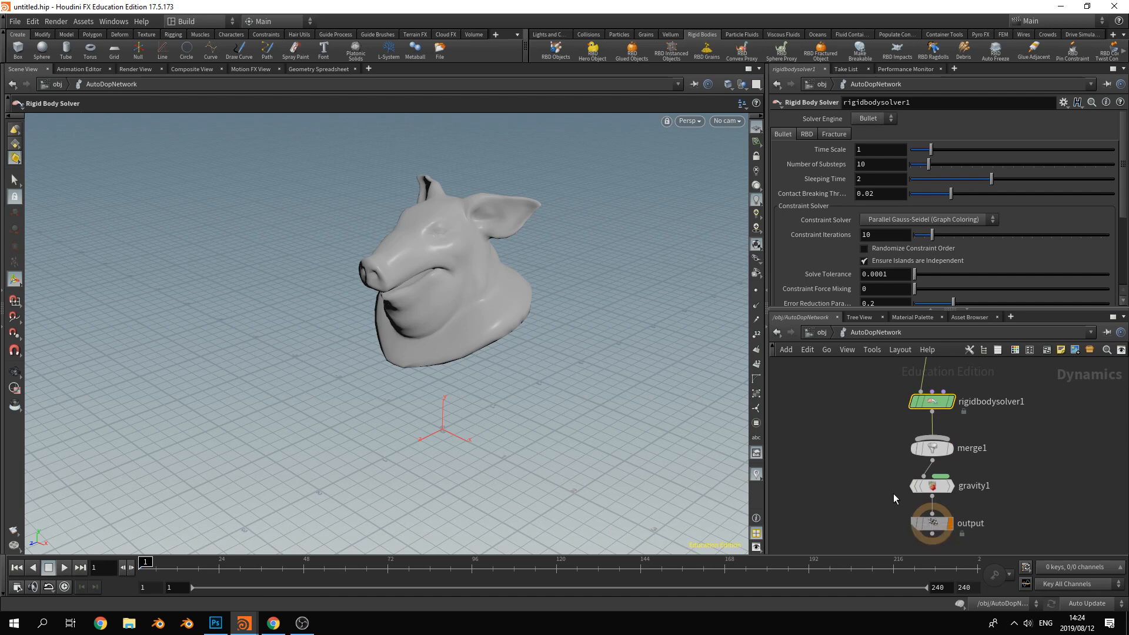
middle_click_drag(894, 498, 884, 471)
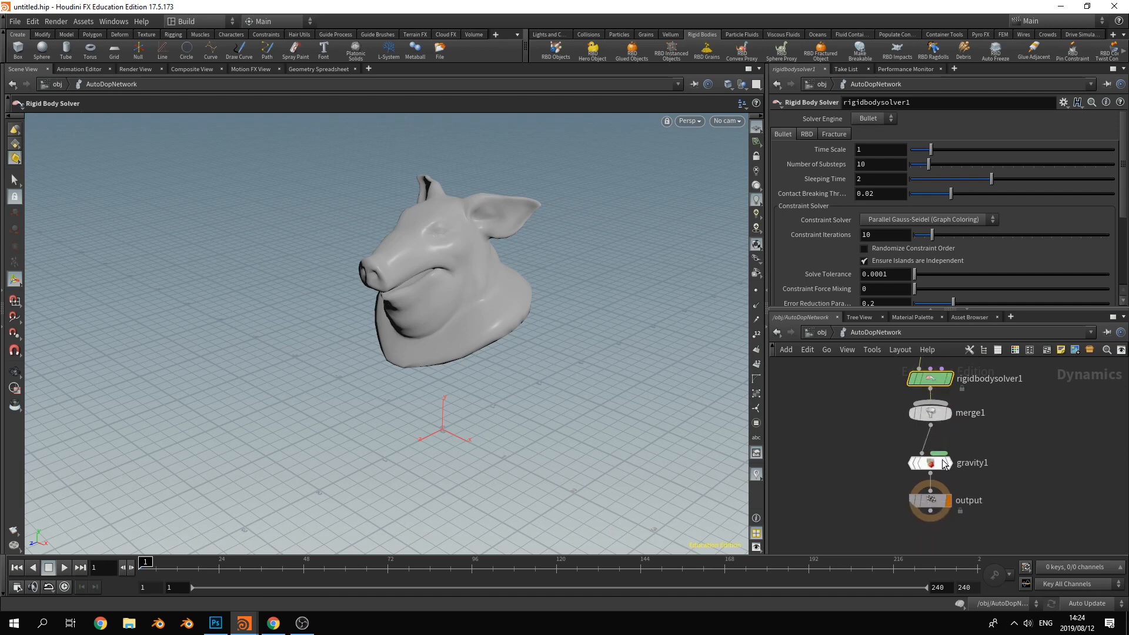
Space output further below gravity1, play the simulation without a ground, and return to the first frame
left_click_drag(939, 461, 937, 455)
left_click_drag(933, 502, 933, 517)
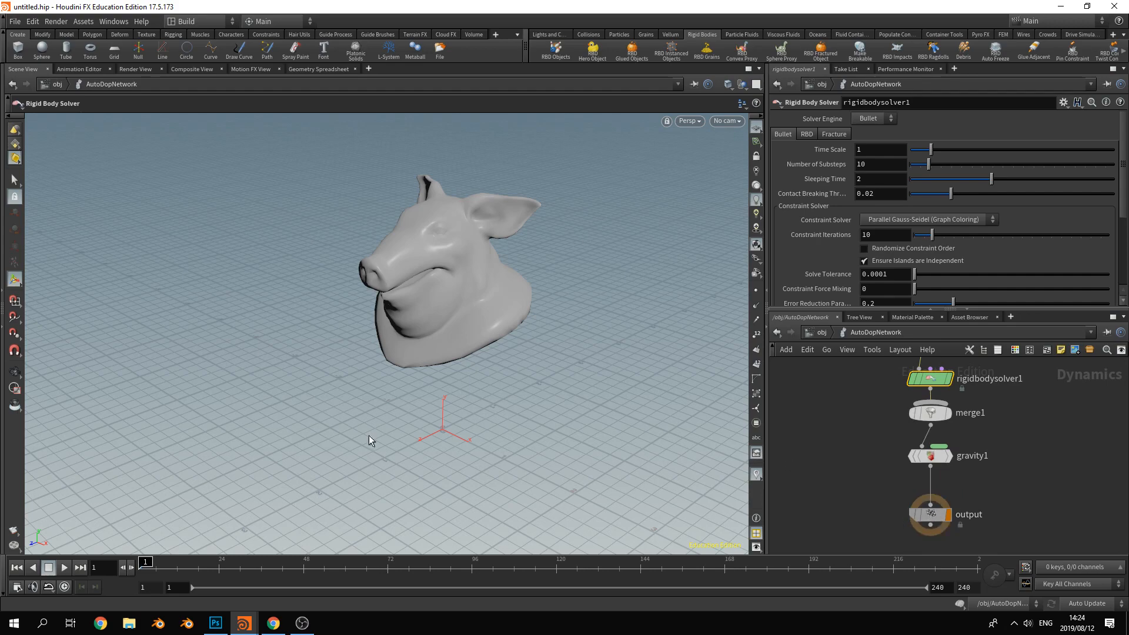
left_click(59, 568)
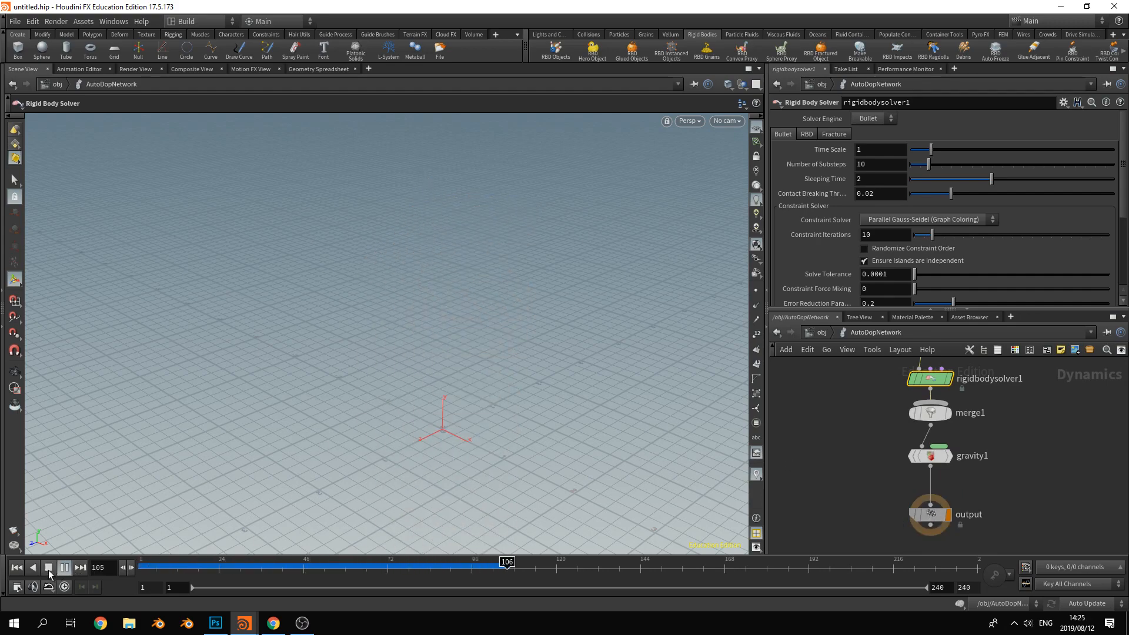
left_click(49, 567)
left_click(16, 568)
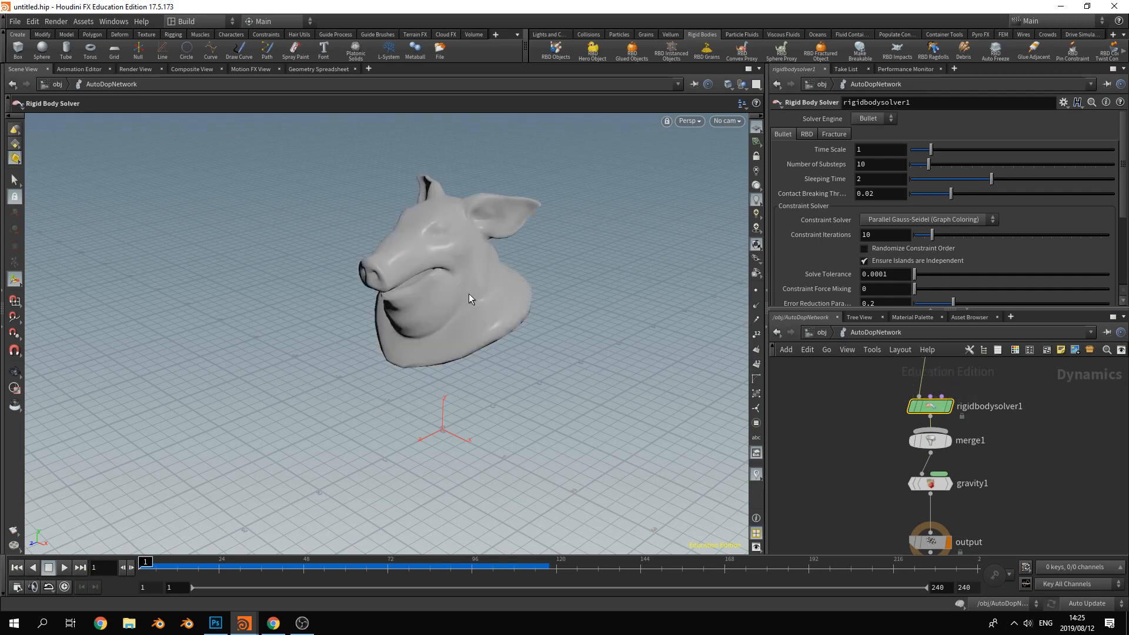
Return to the object level, add a Ground Plane collision object and shift its node slightly away from AutoDopNetwork
left_click(590, 35)
left_click(823, 332)
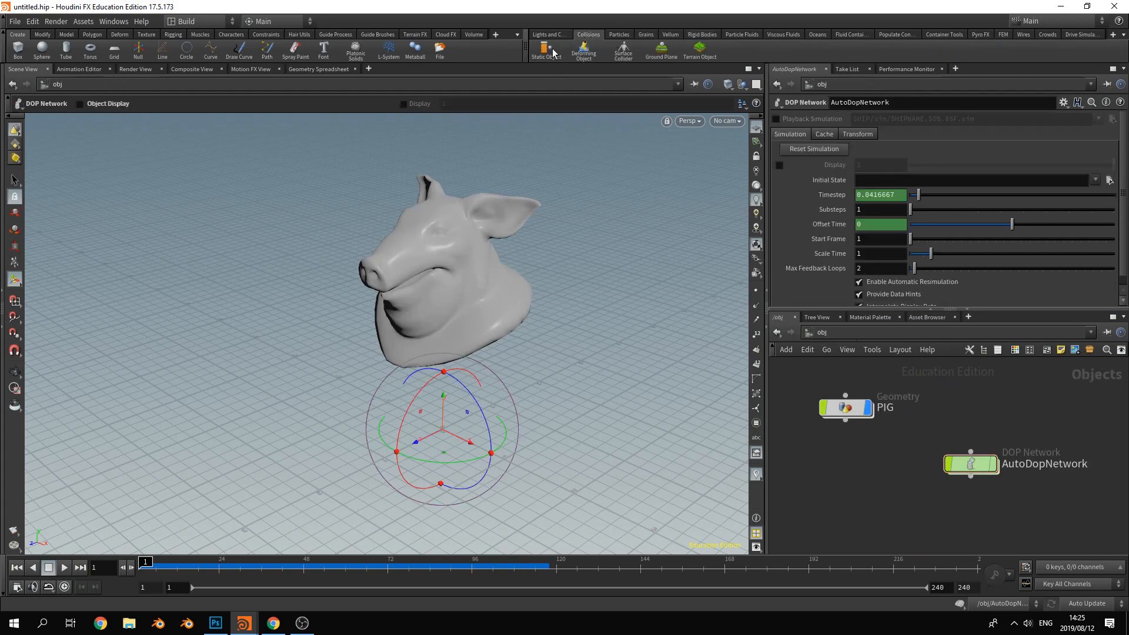
left_click(662, 51)
left_click(942, 493)
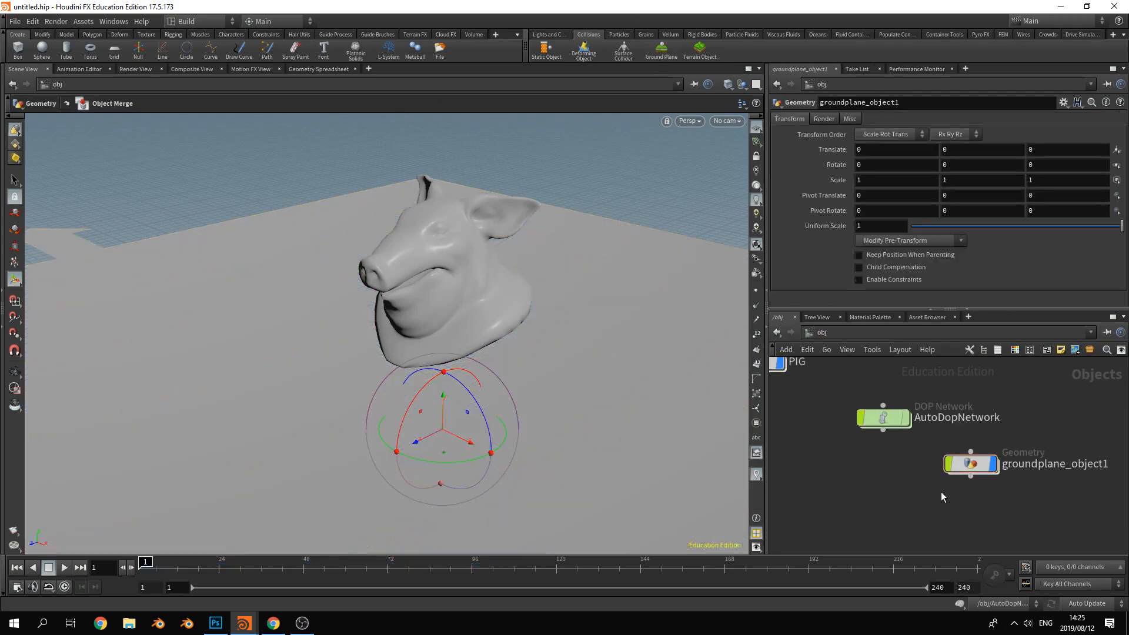
left_click_drag(975, 471, 976, 481)
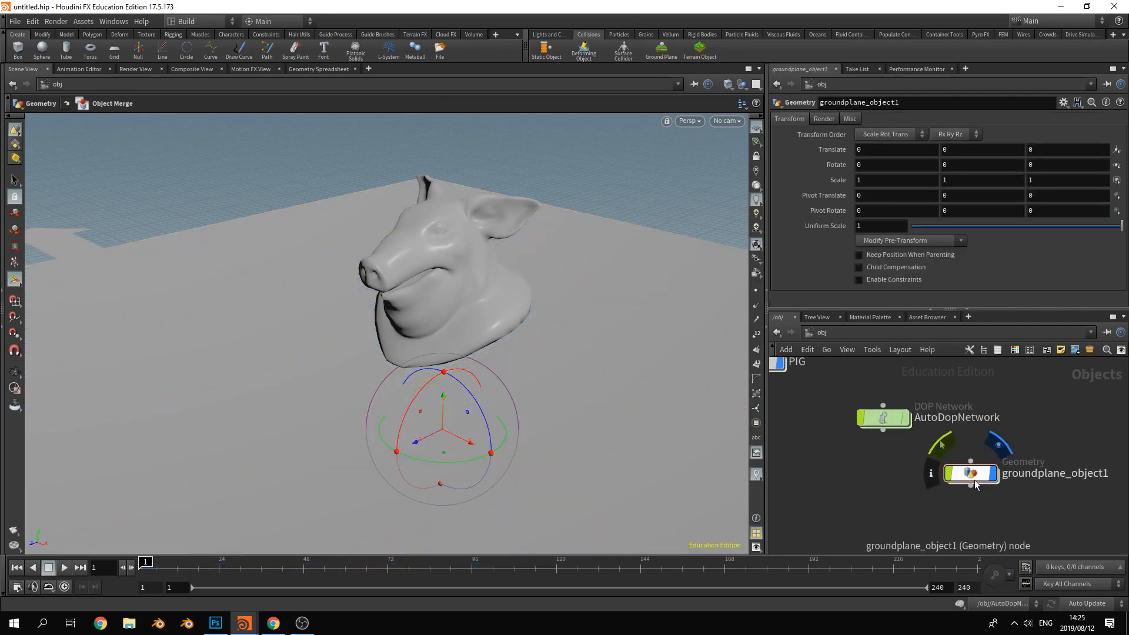
Open AutoDopNetwork, auto-arrange its nodes, and move groundplane1, merge3 and staticsolver1 further away from the rigid body branch
double_click(892, 422)
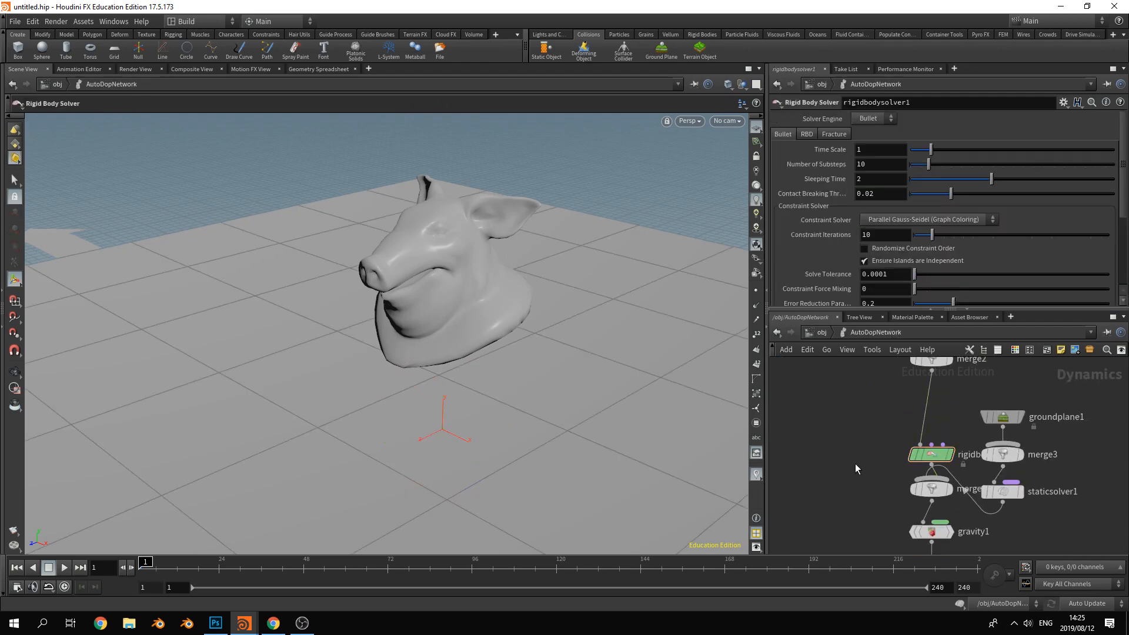
key("l")
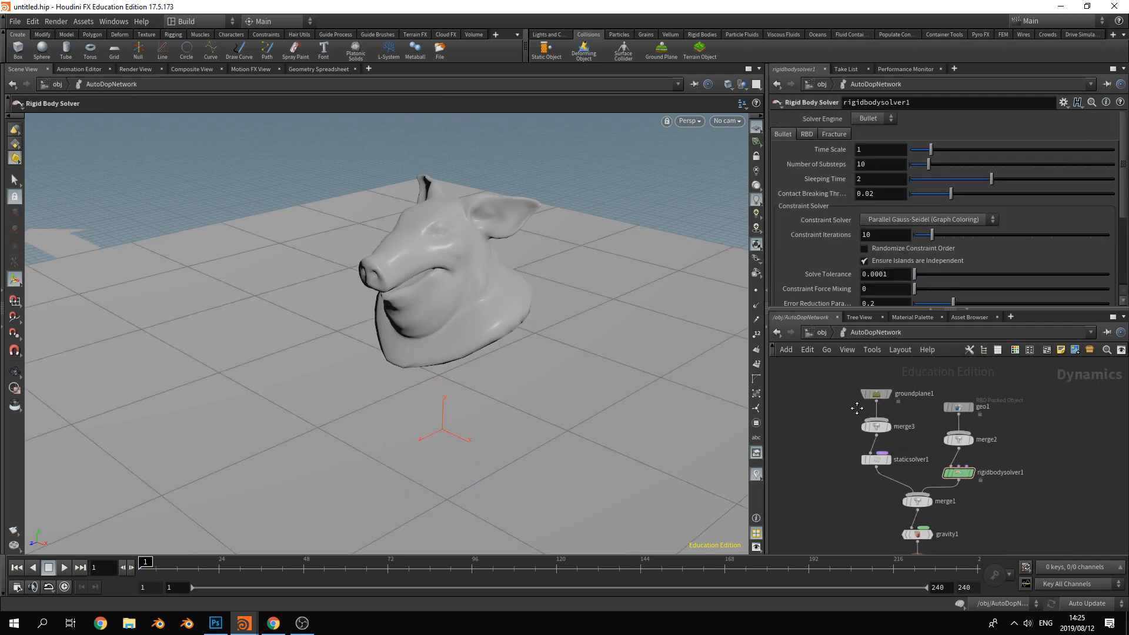
left_click_drag(876, 378, 811, 381)
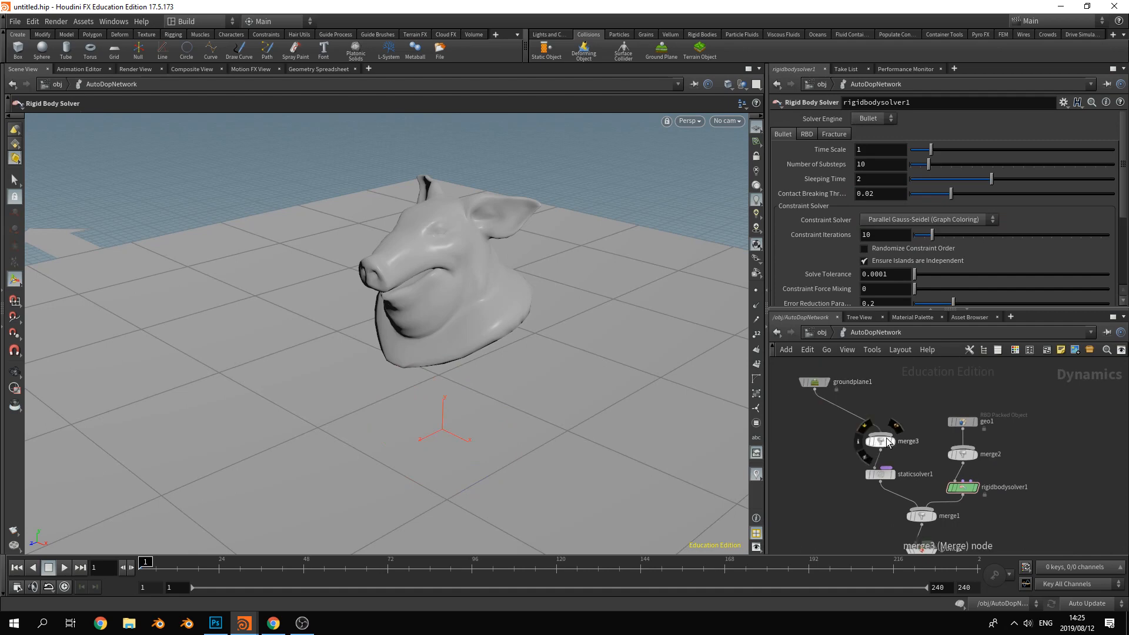
left_click_drag(879, 445, 833, 418)
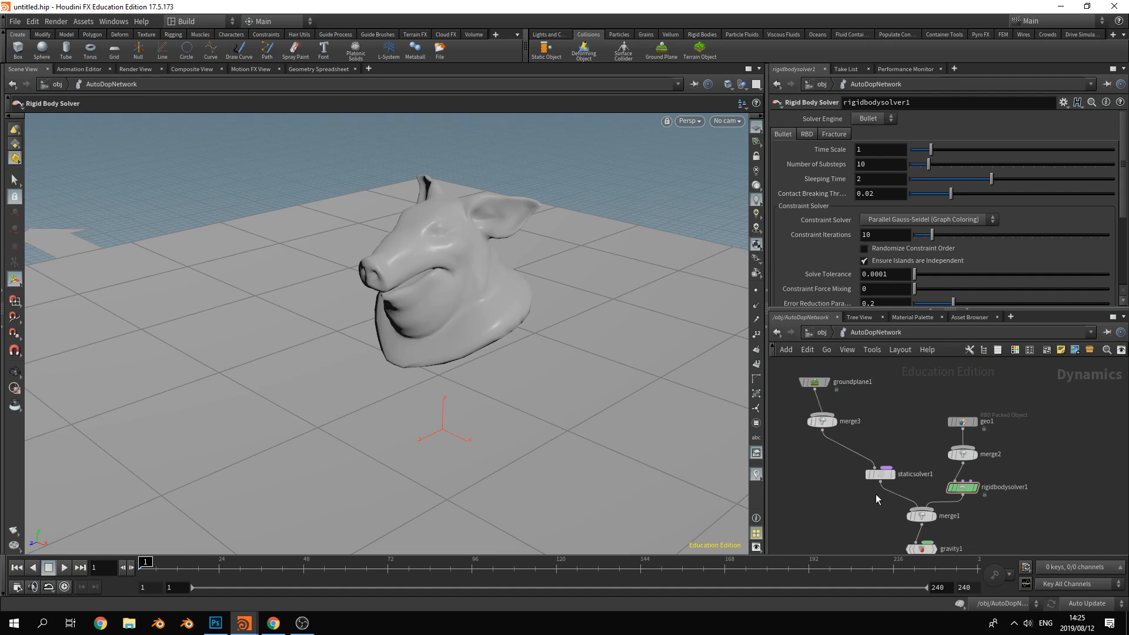
left_click_drag(883, 481, 838, 491)
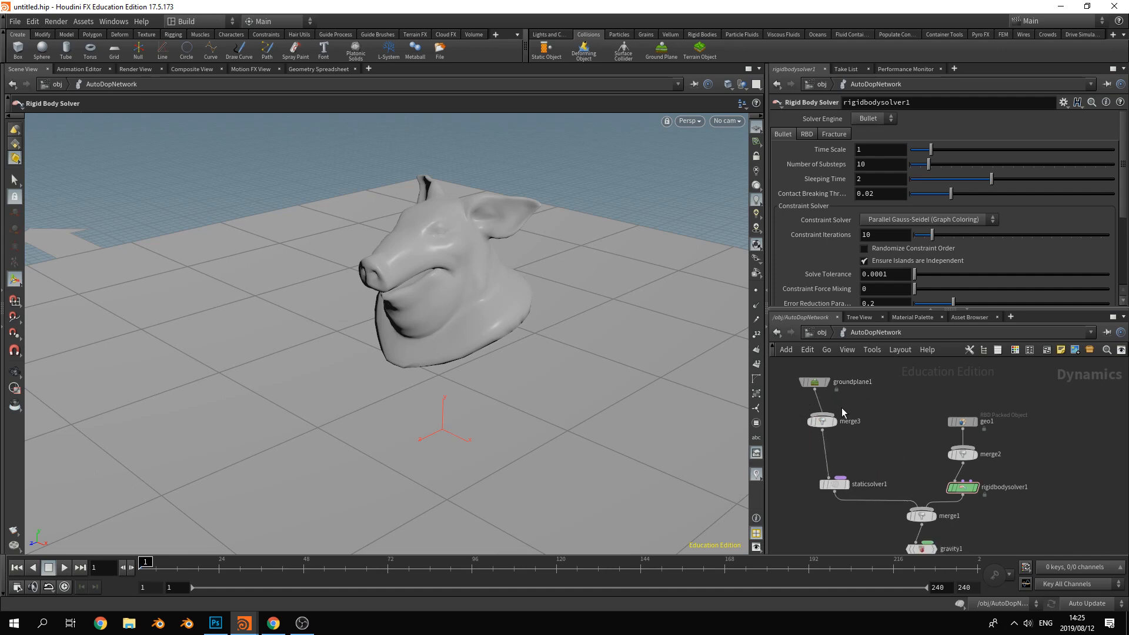
middle_click_drag(857, 465, 848, 430)
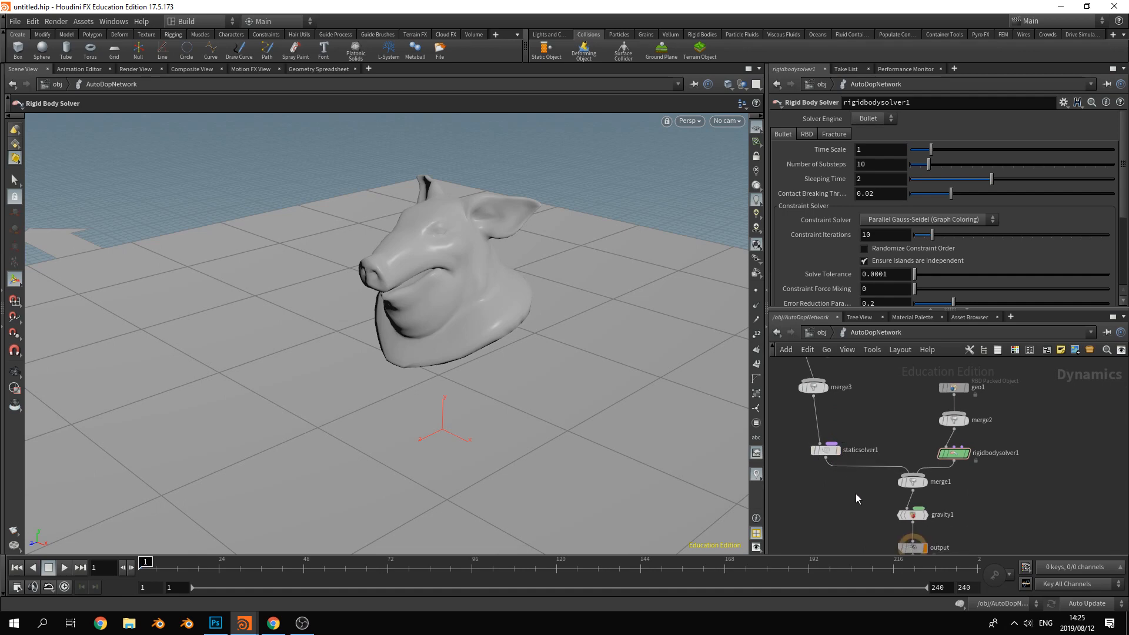
middle_click_drag(859, 501, 872, 475)
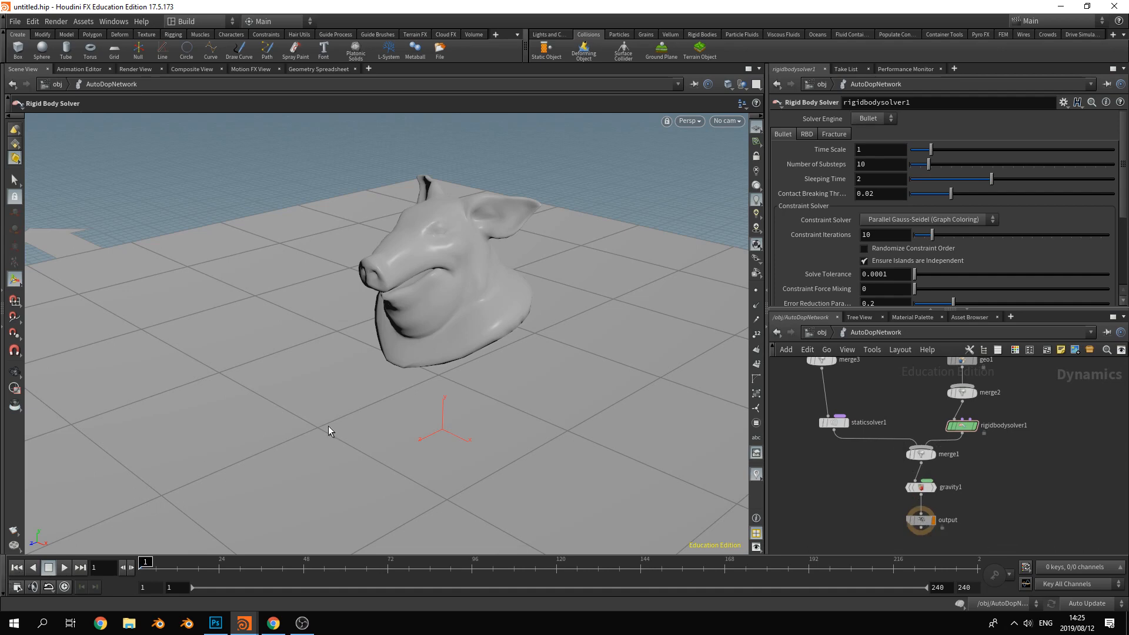
Play the simulation with the ground plane, view the pig's landing from the front, and return to the first frame
left_click(64, 567)
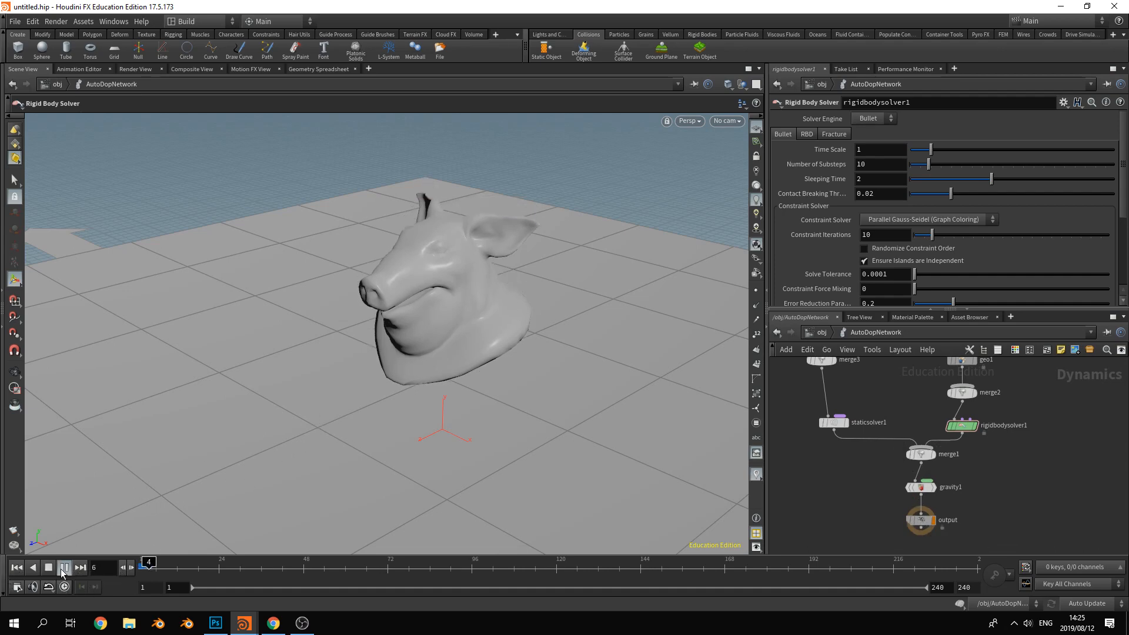
key("Escape")
left_click_drag(469, 478, 385, 499)
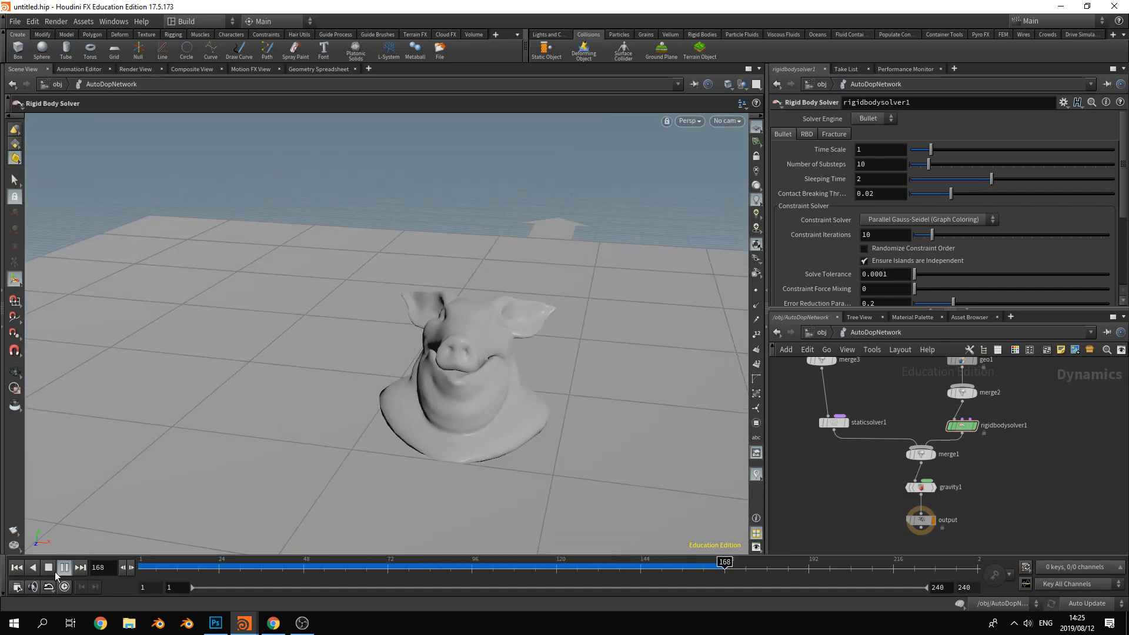
left_click(16, 567)
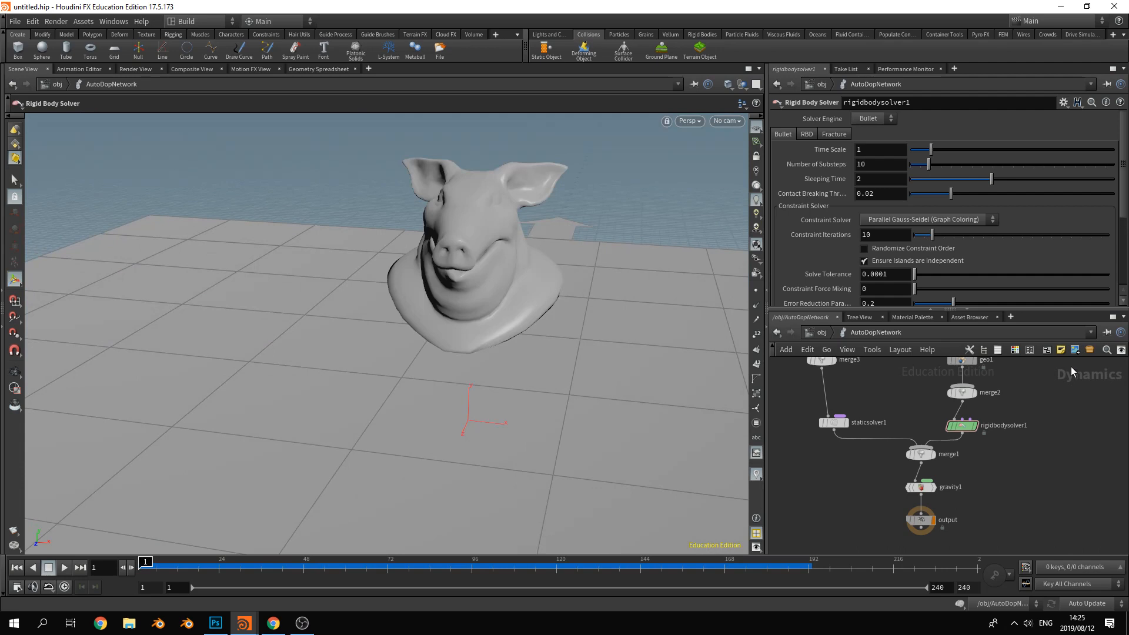
Move the geo1 RBD Packed Object node higher above merge2 and keep it selected to show its parameters
middle_click_drag(1052, 395, 1050, 484)
left_click_drag(965, 451, 965, 428)
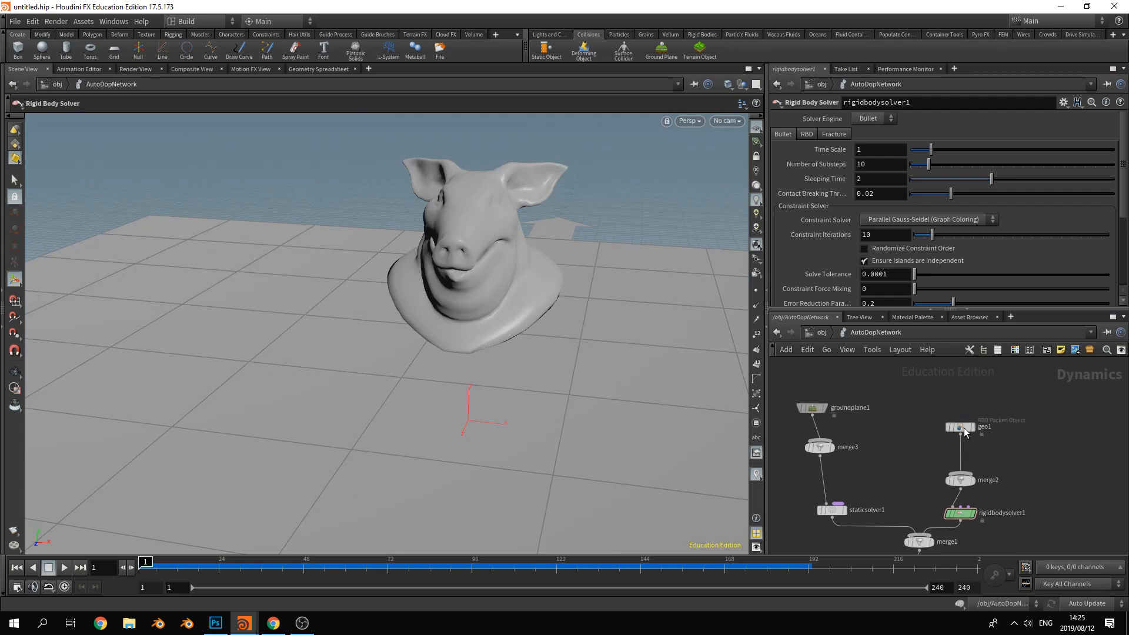
key("Escape")
left_click_drag(720, 384, 544, 330)
key("Return")
scroll(1007, 414, "up", 4)
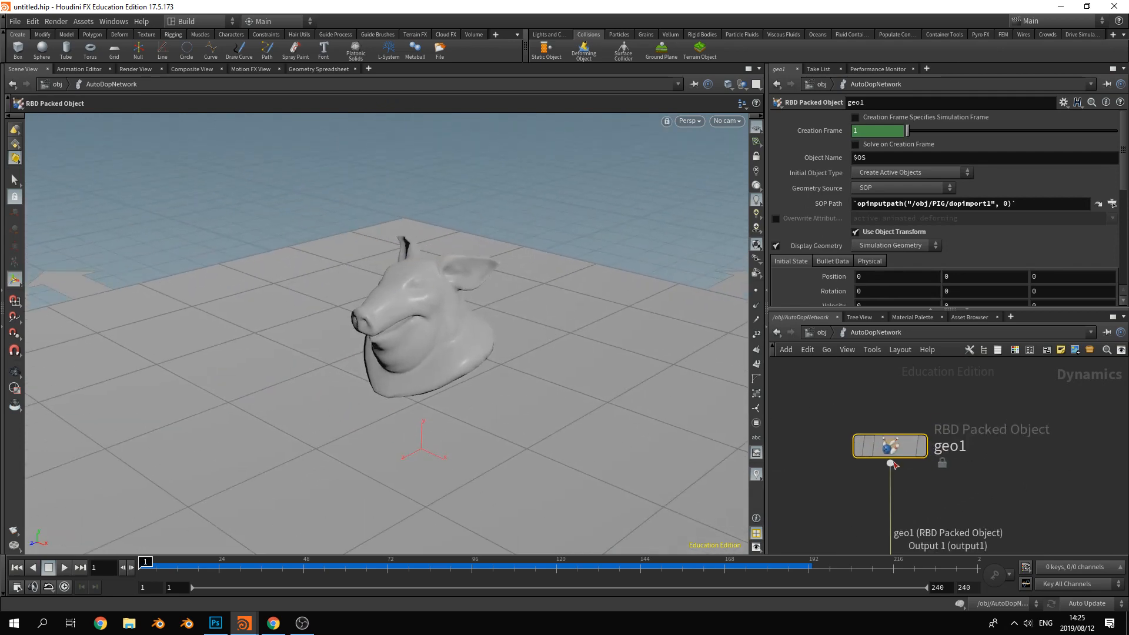
Turn on Show Guide Geometry in geo1's Bullet Data and inspect the collision shape around the pig head
left_click(831, 261)
scroll(816, 225, "down", 2)
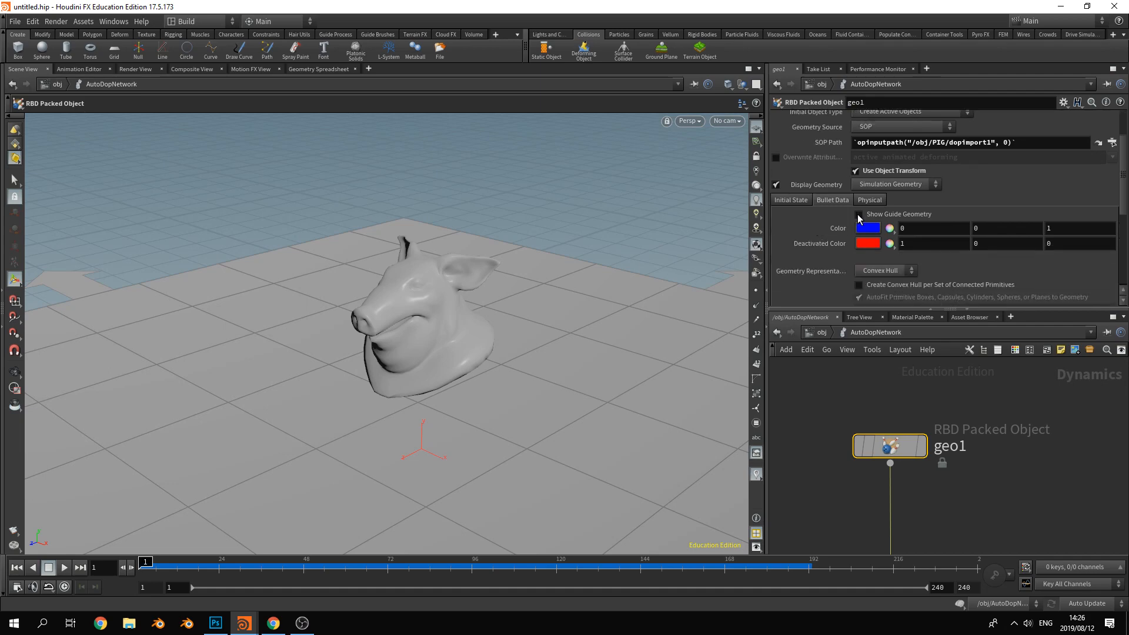
left_click(859, 214)
left_click_drag(415, 376, 501, 267)
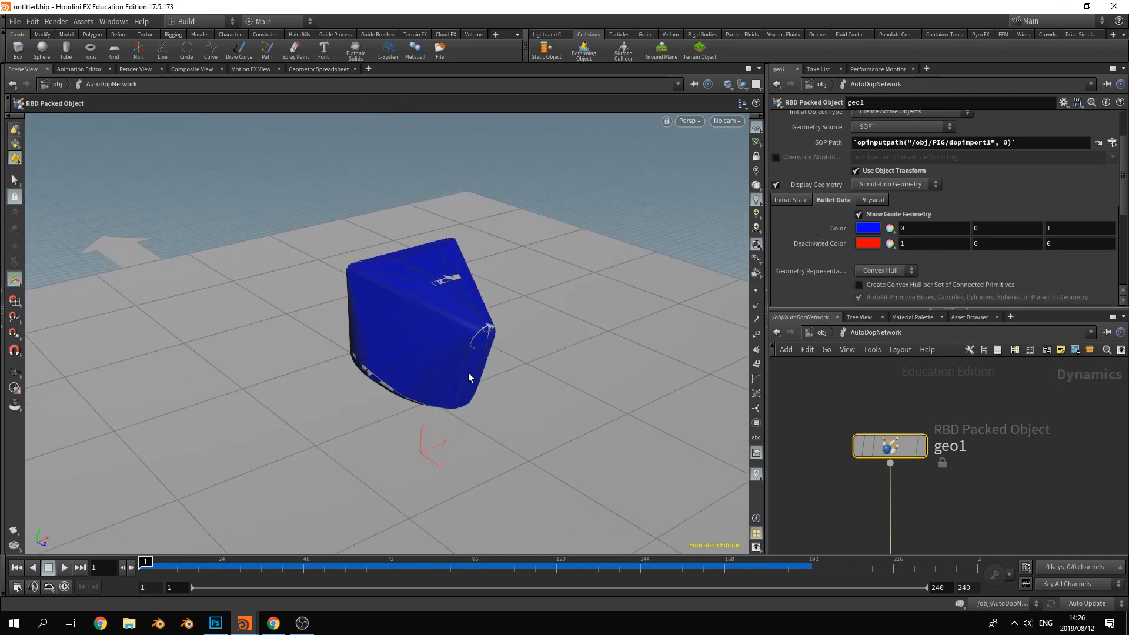
scroll(439, 388, "up", 5)
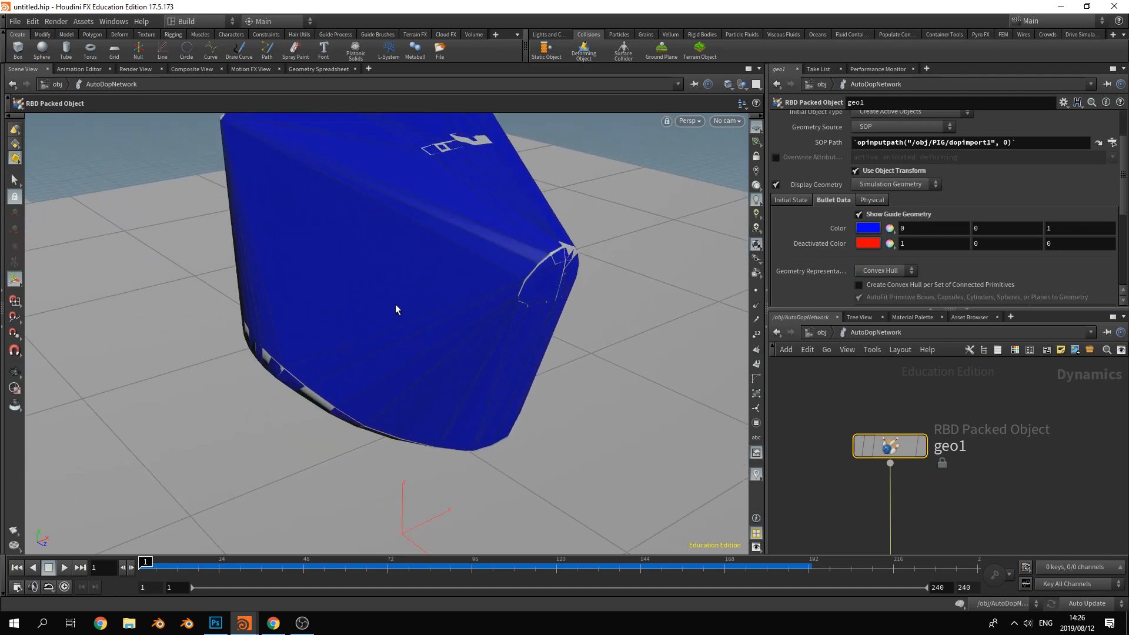
scroll(475, 375, "down", 3)
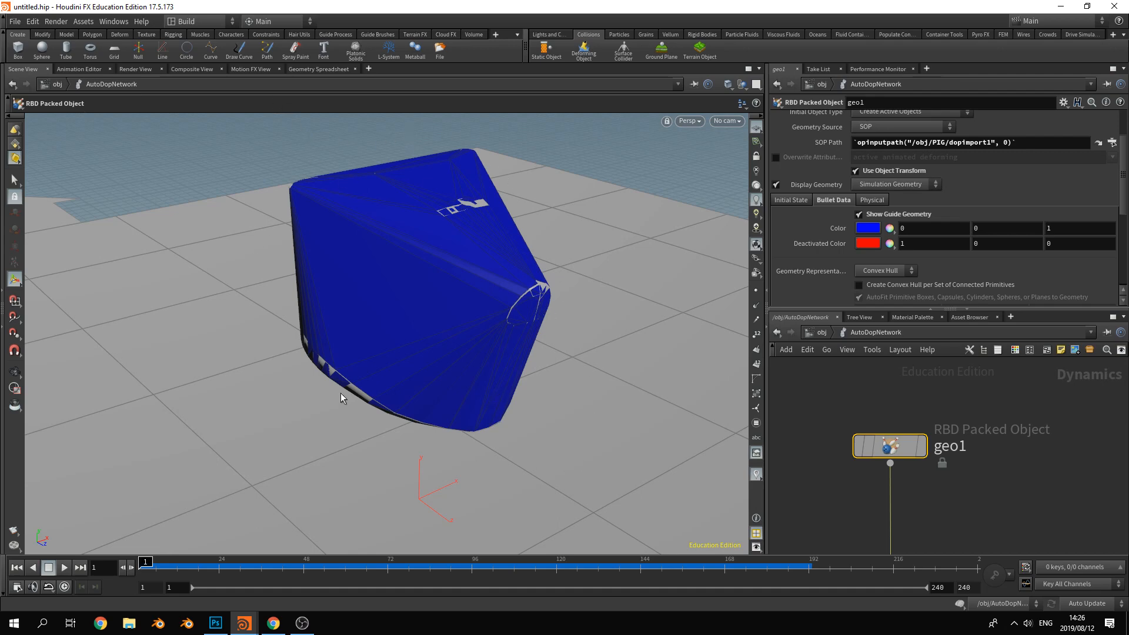
Try the Box, Compound and Cylinder geometry representations on geo1, restore Convex Hull, and view the hull from other angles
scroll(941, 253, "down", 2)
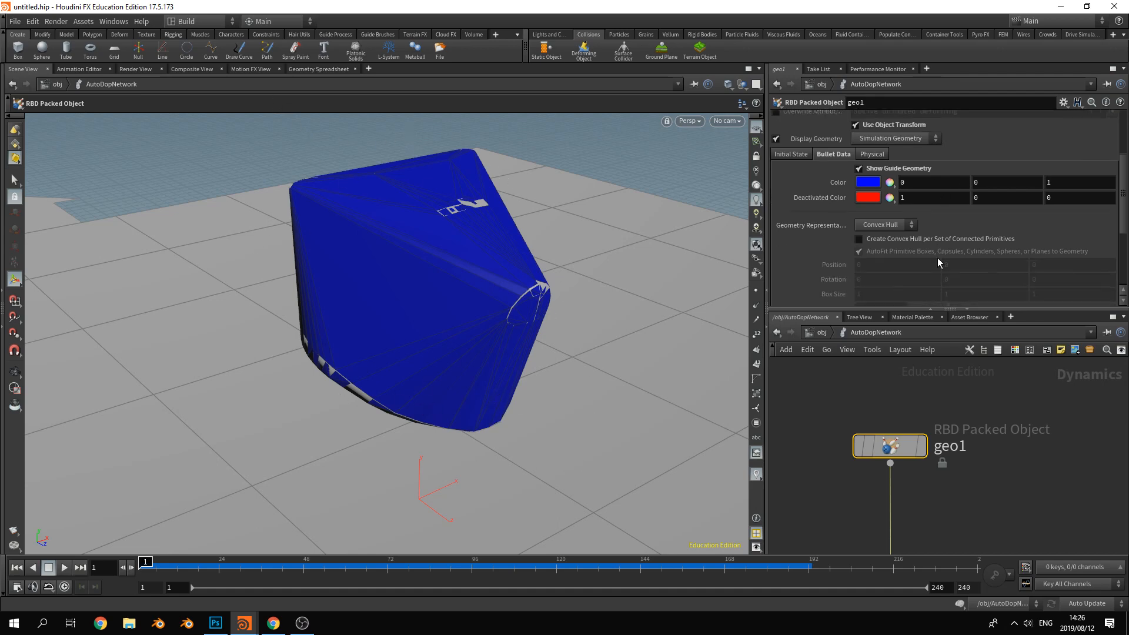
left_click(892, 225)
key("Down")
key("Down")
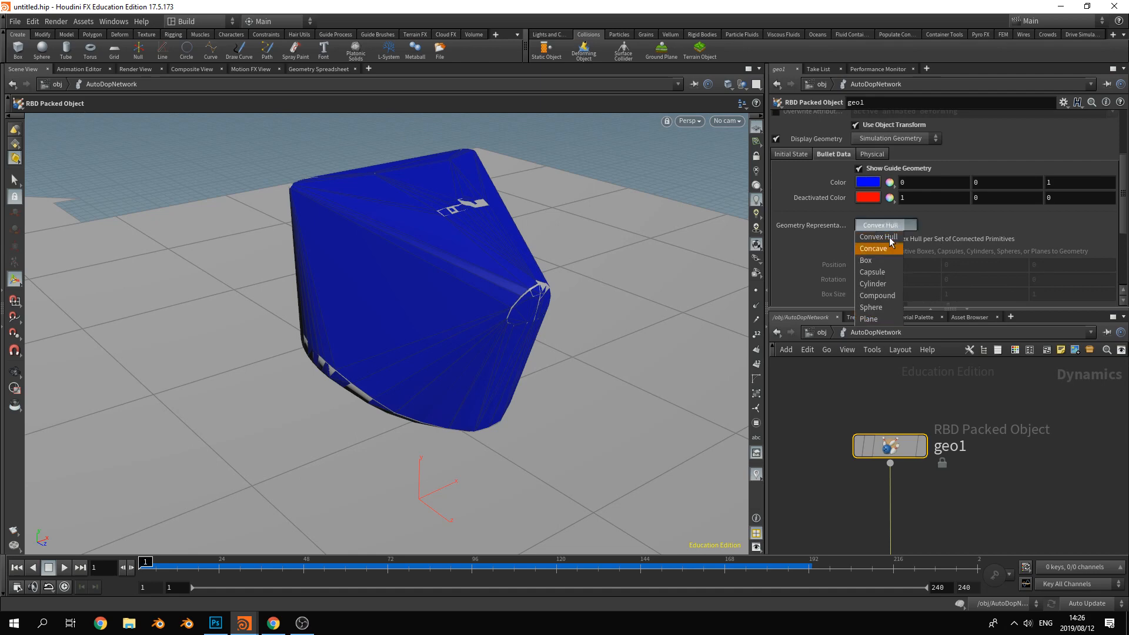
key("Return")
left_click(898, 225)
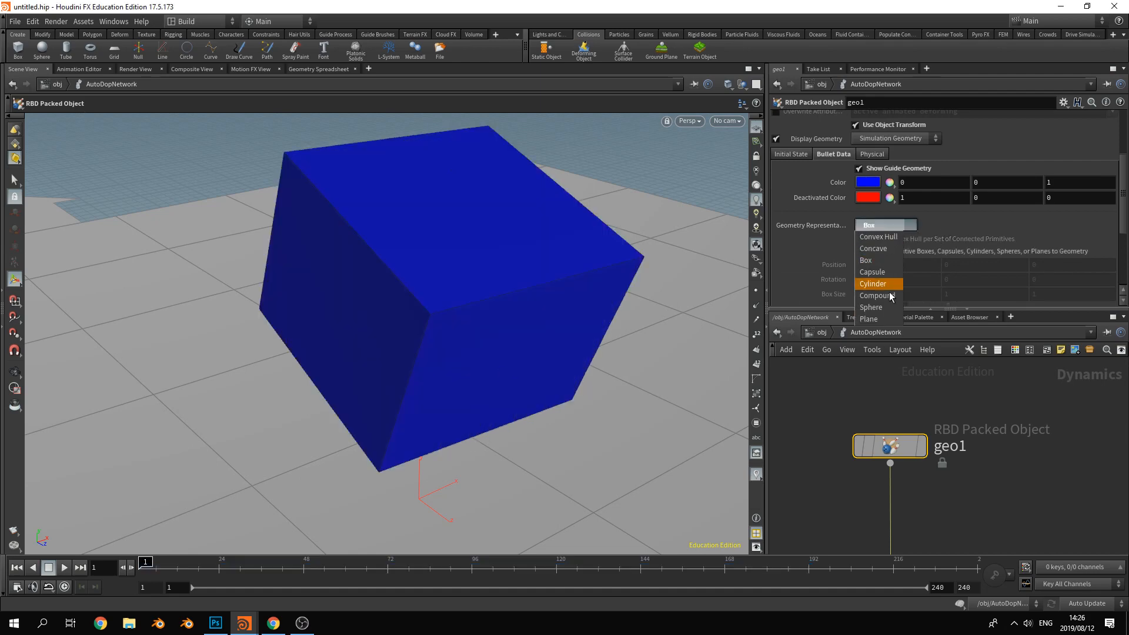
left_click(891, 296)
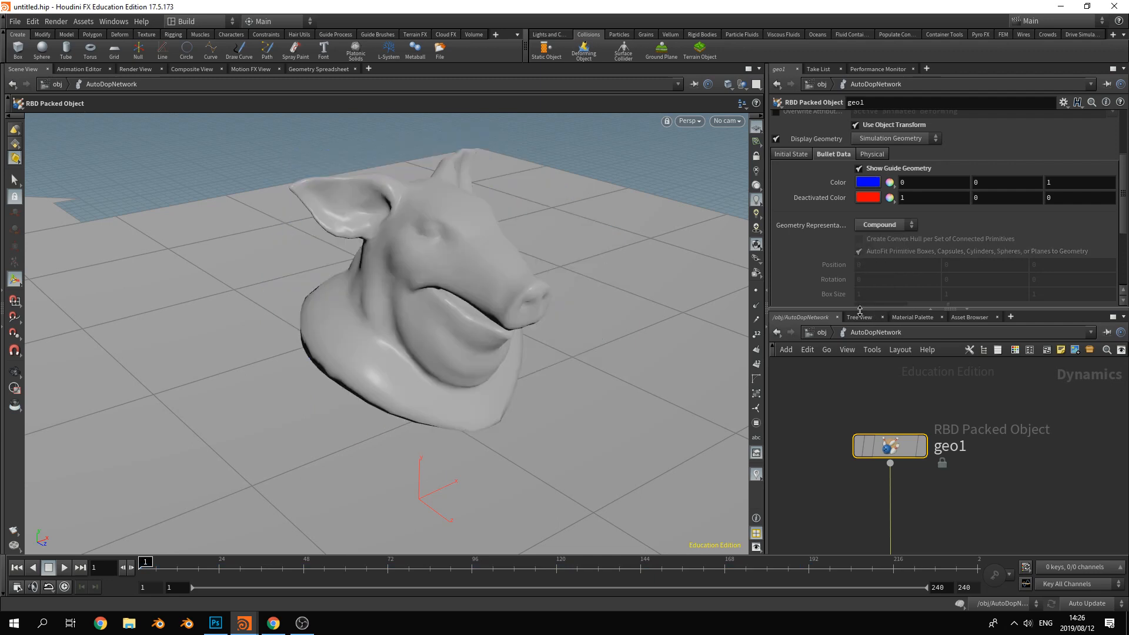
left_click(887, 226)
left_click(885, 282)
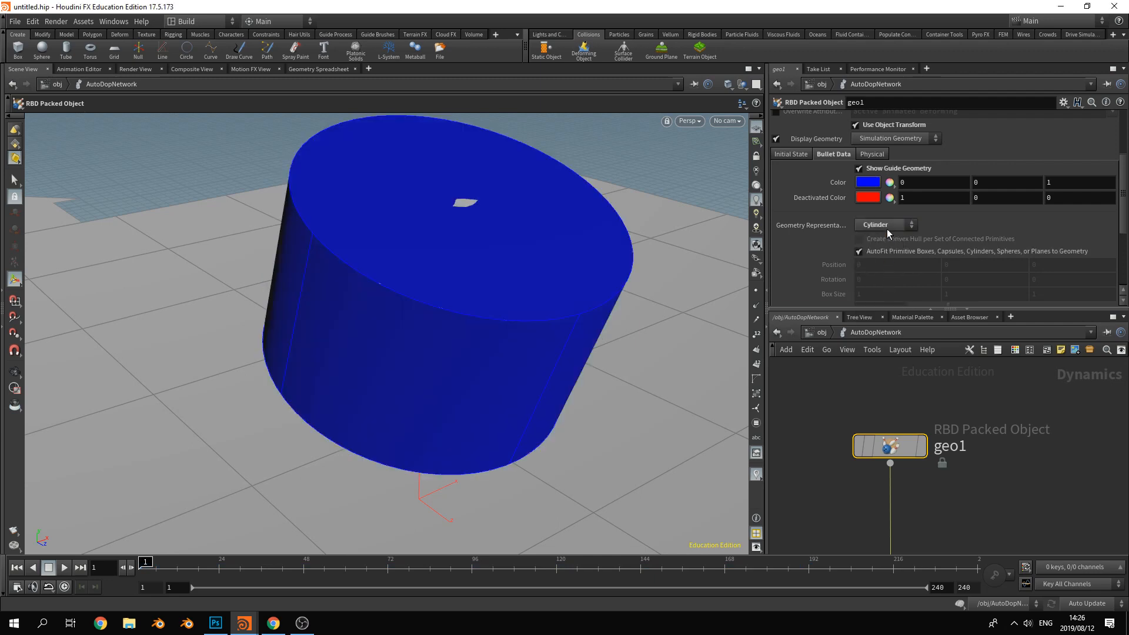
left_click(887, 227)
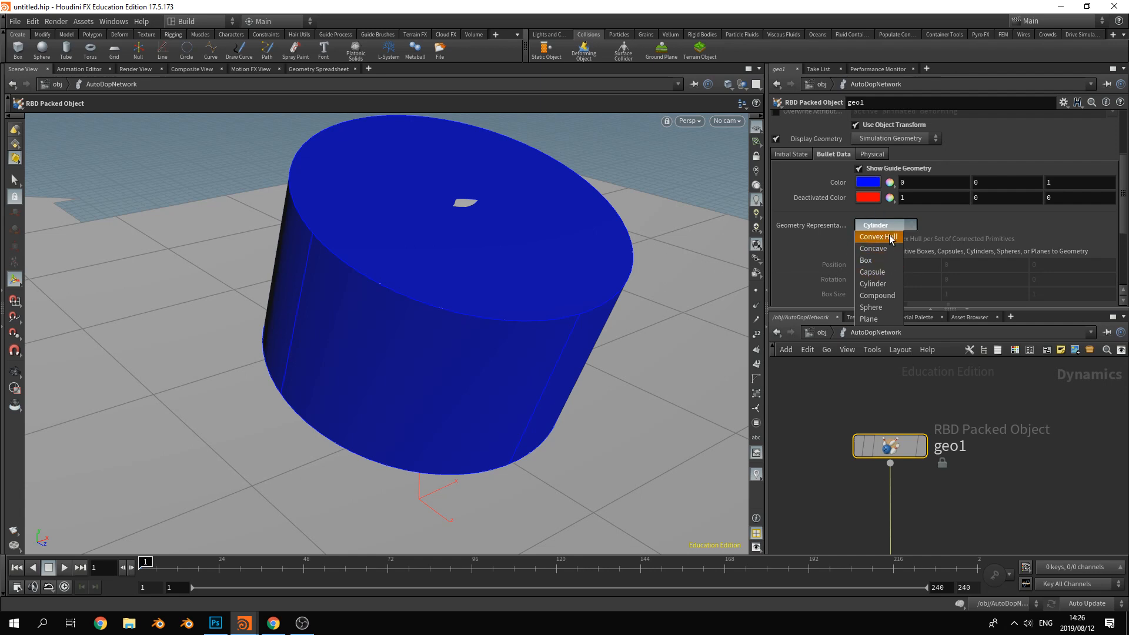
left_click(879, 237)
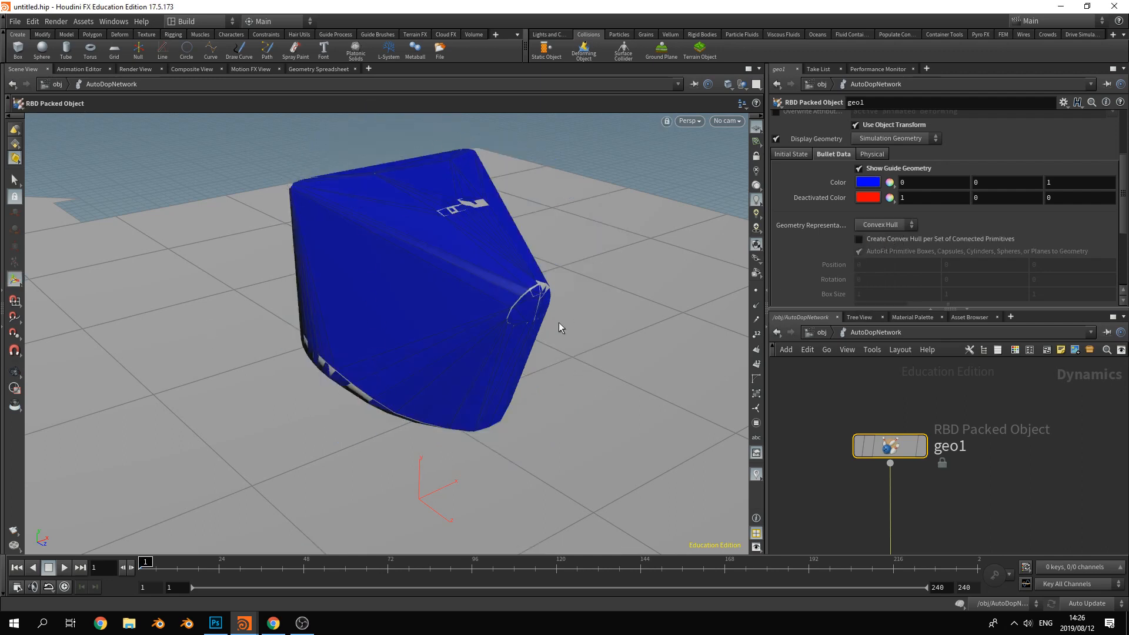
left_click_drag(579, 381, 520, 474)
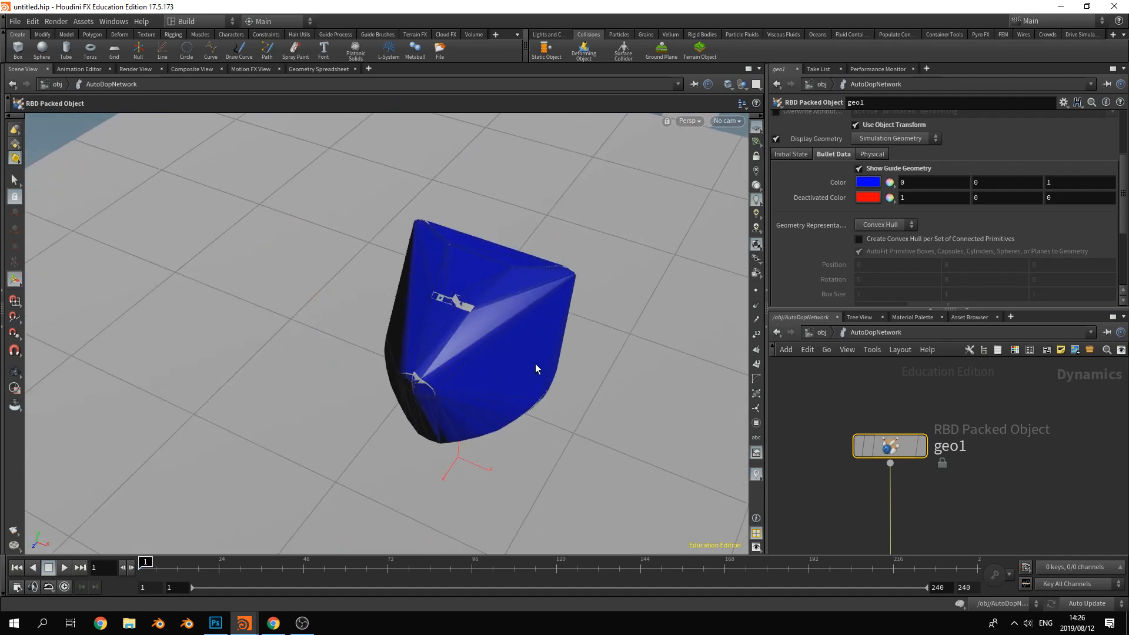
left_click_drag(616, 399, 641, 371)
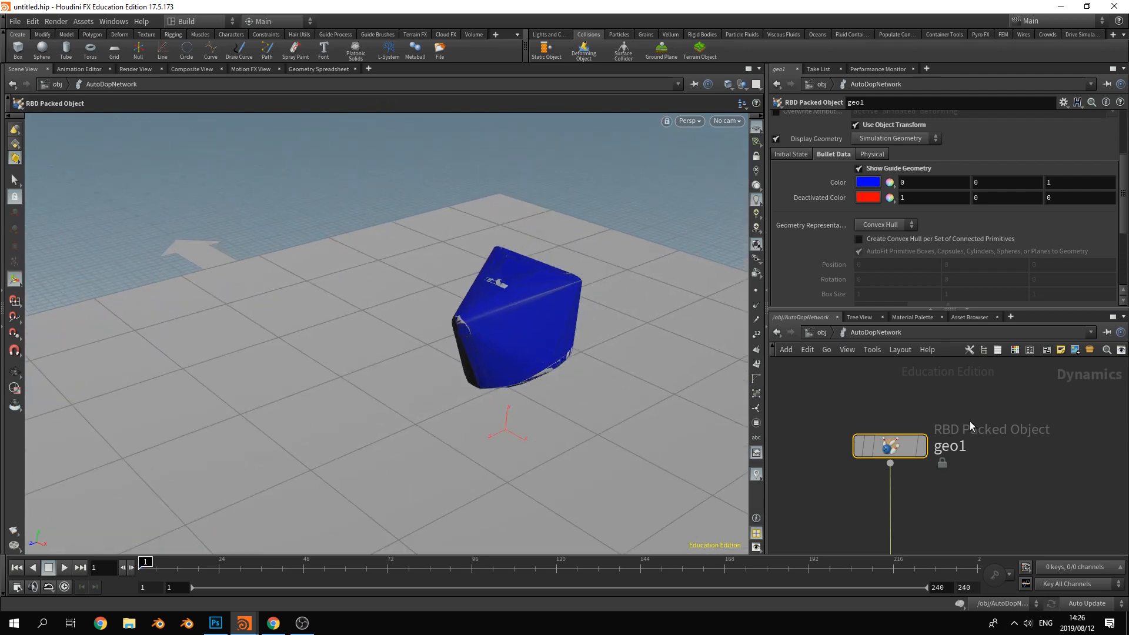
Shift geo1 slightly upward, show its Initial State parameters, and play the simulation with the collision guide displayed
middle_click_drag(824, 443, 841, 408)
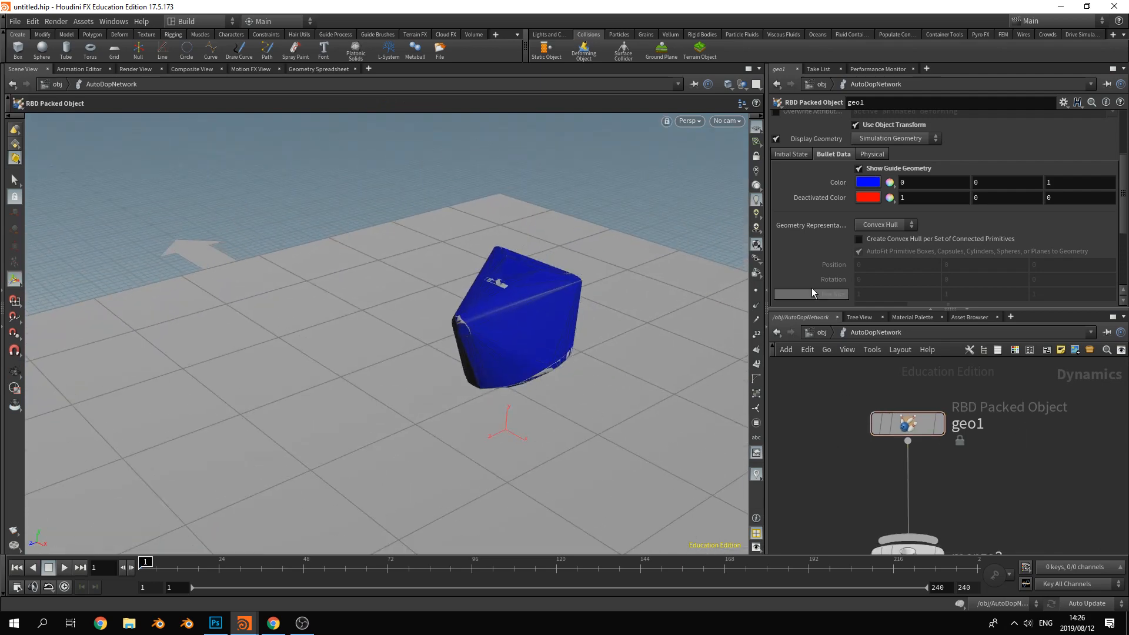
mouse_move(905, 423)
left_mouse_down()
mouse_move(889, 420)
mouse_move(917, 422)
left_mouse_up()
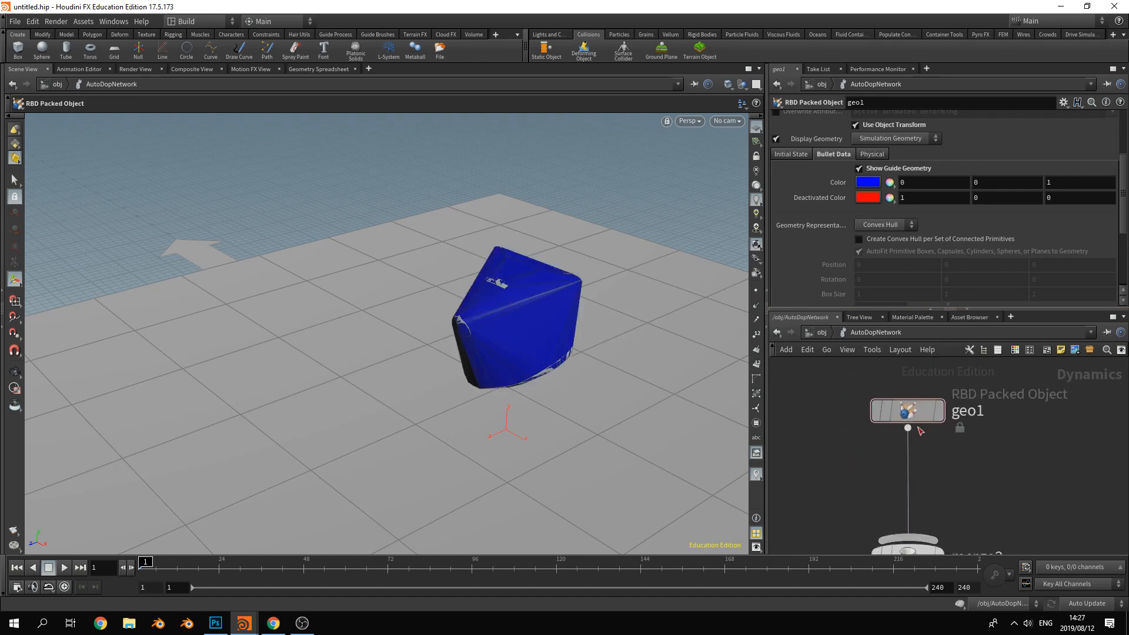
left_click(788, 154)
key("Escape")
left_click_drag(475, 405, 560, 357)
key("Return")
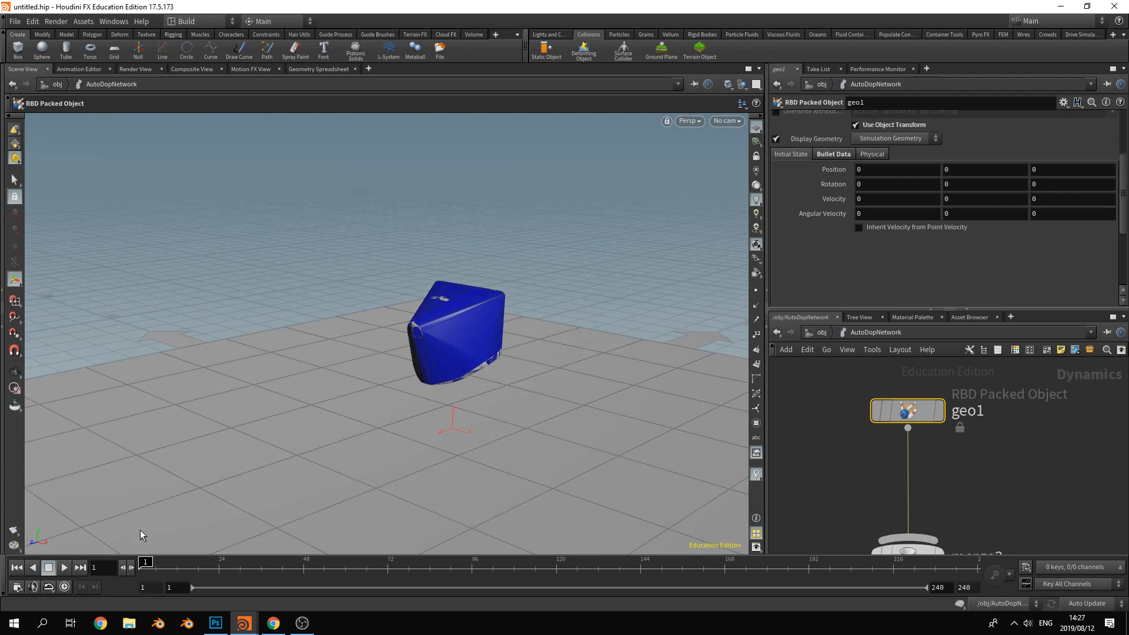
left_click(63, 567)
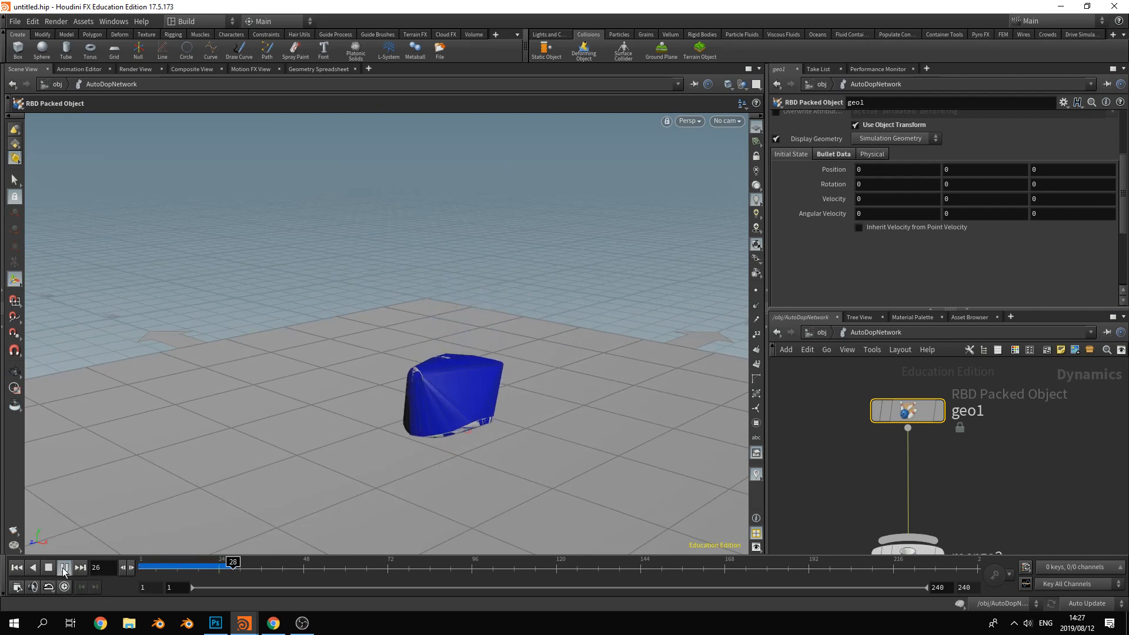
Rewind the simulation, set geo1's initial Y velocity to 10, and play it to see the upward launch
left_click(47, 567)
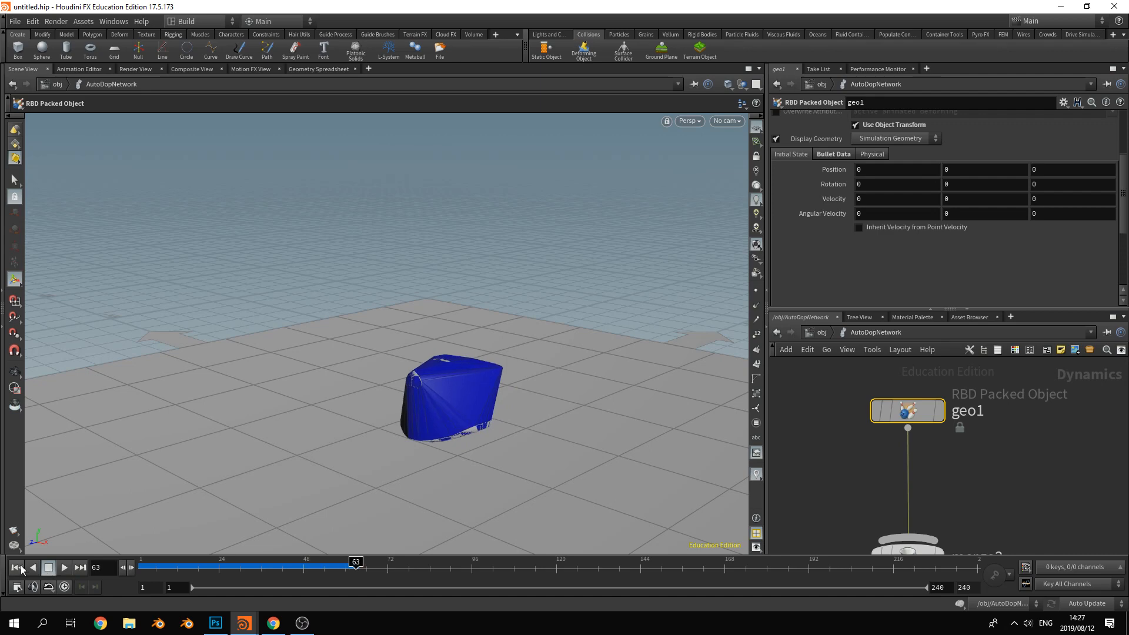
left_click(16, 567)
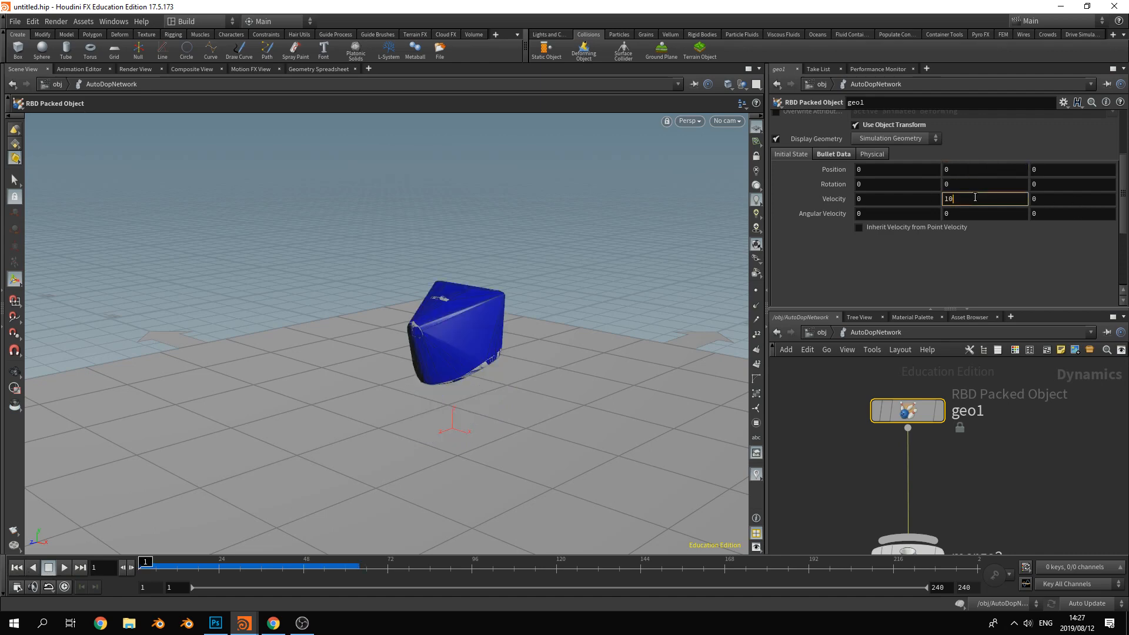
key("Return")
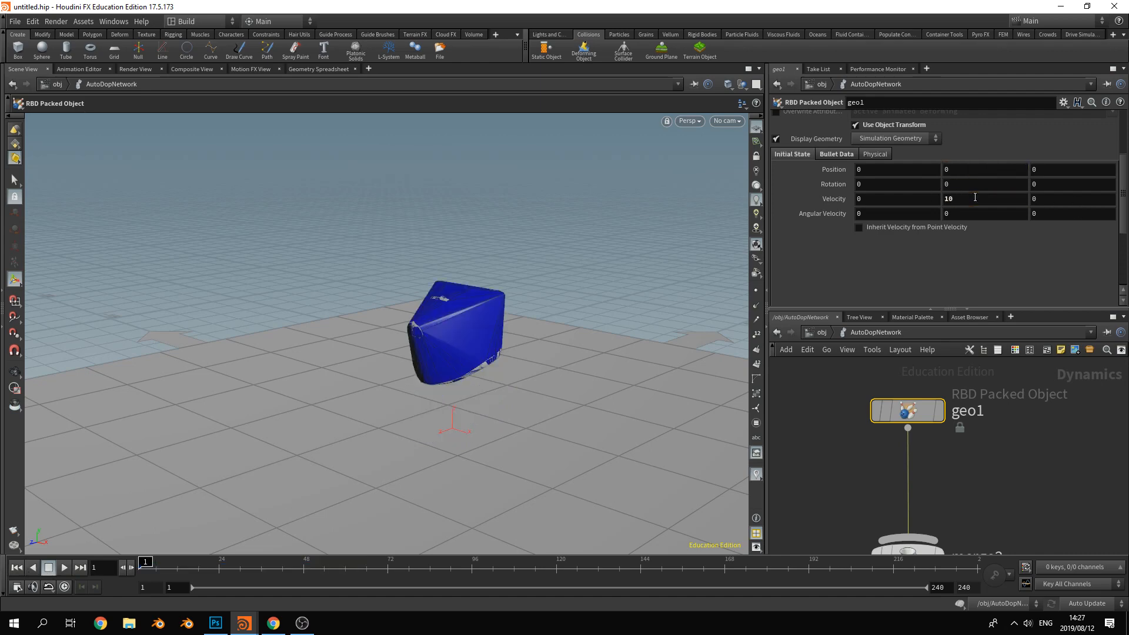
left_click(65, 567)
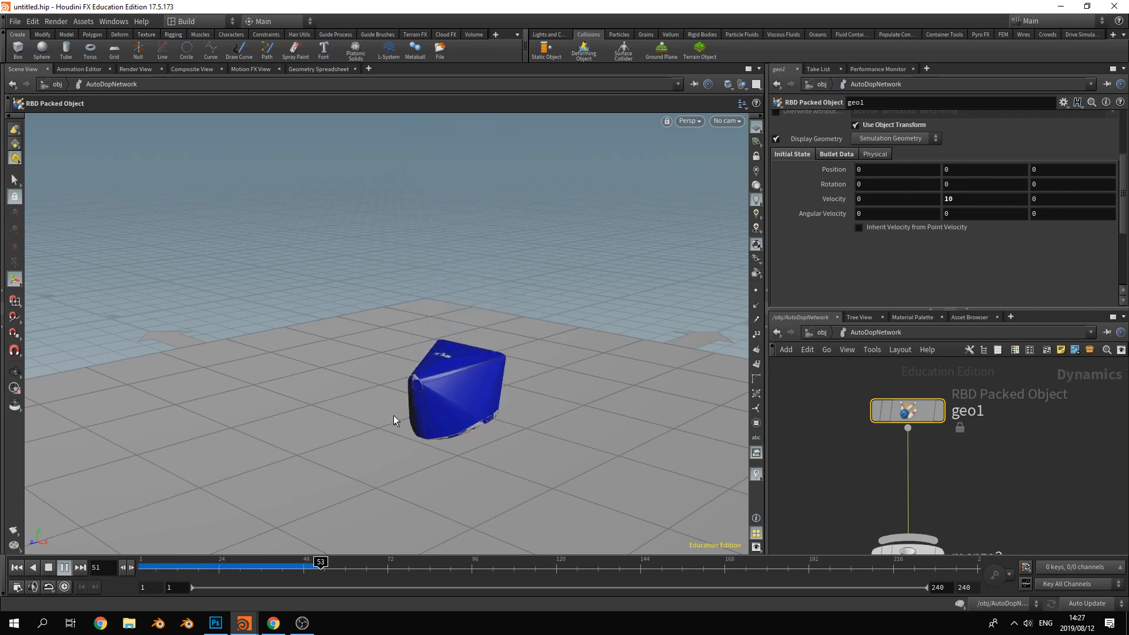
left_click(48, 569)
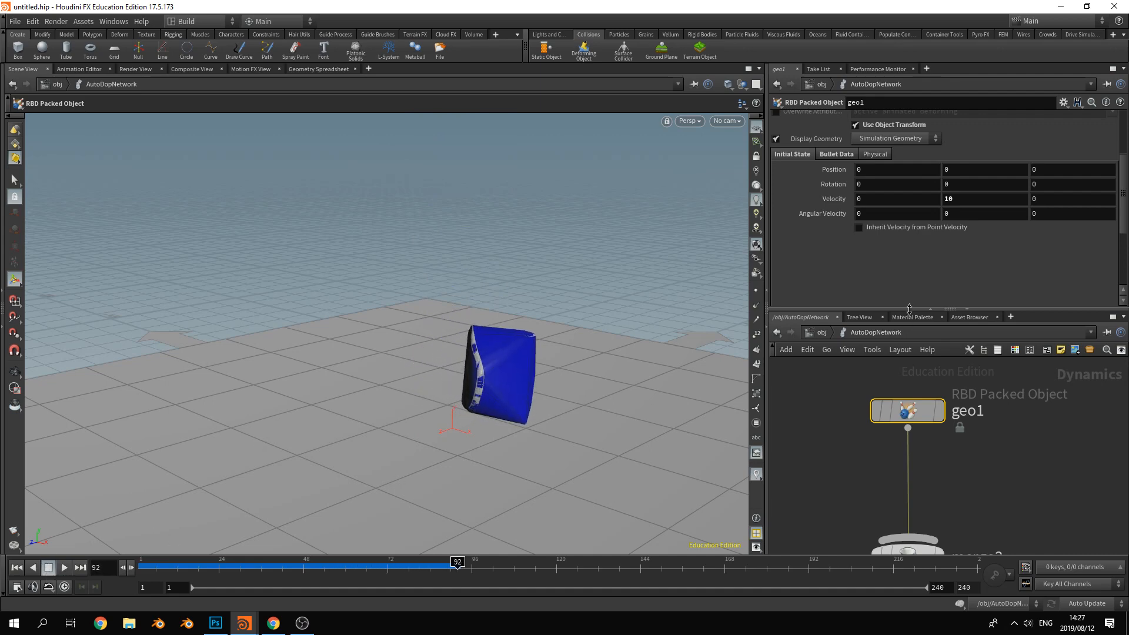
Set geo1's initial X angular velocity to 50 and replay the simulation from the first frame
type("50")
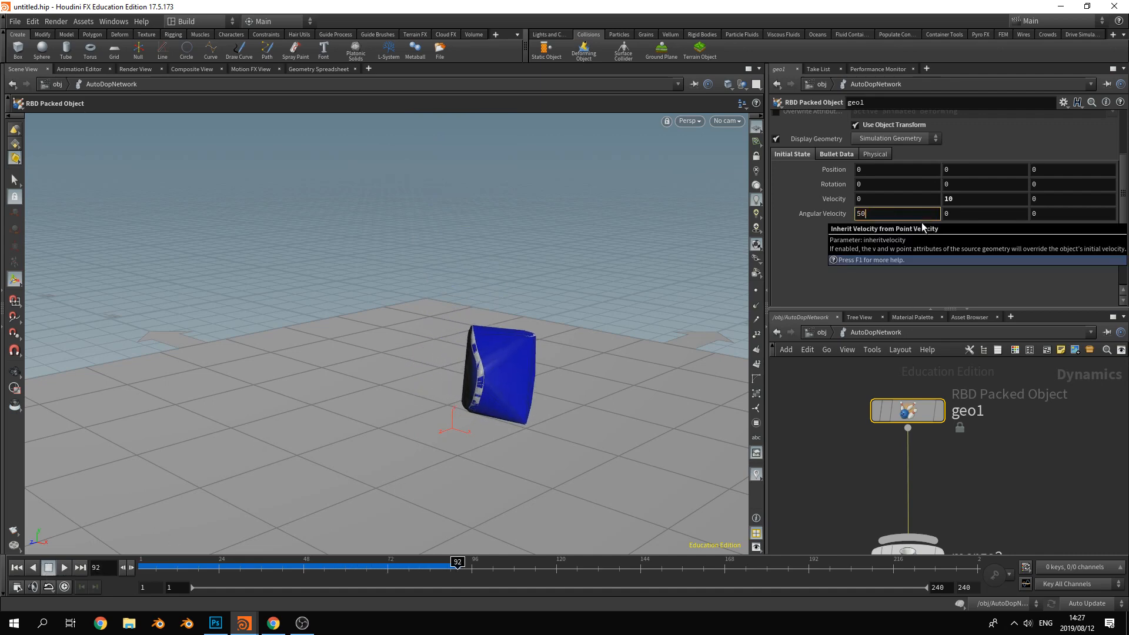
key("Return")
left_click(16, 568)
left_click(63, 567)
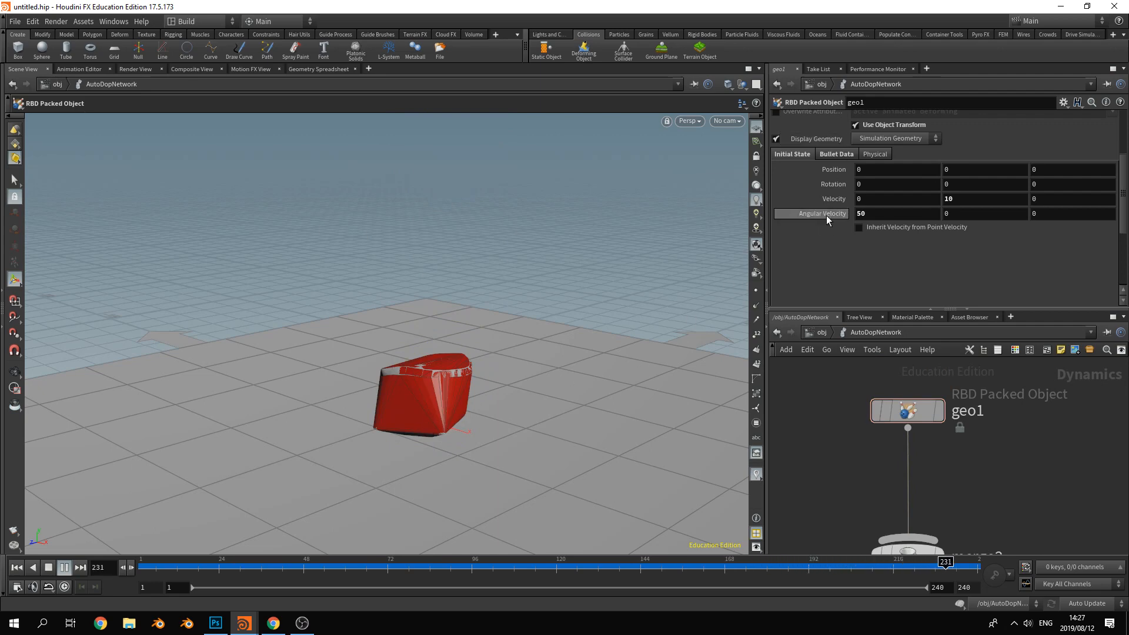
Try the running simulation with Enable Sleeping off in geo1's Bullet Data, and turn the option back on
scroll(827, 216, "up", 3)
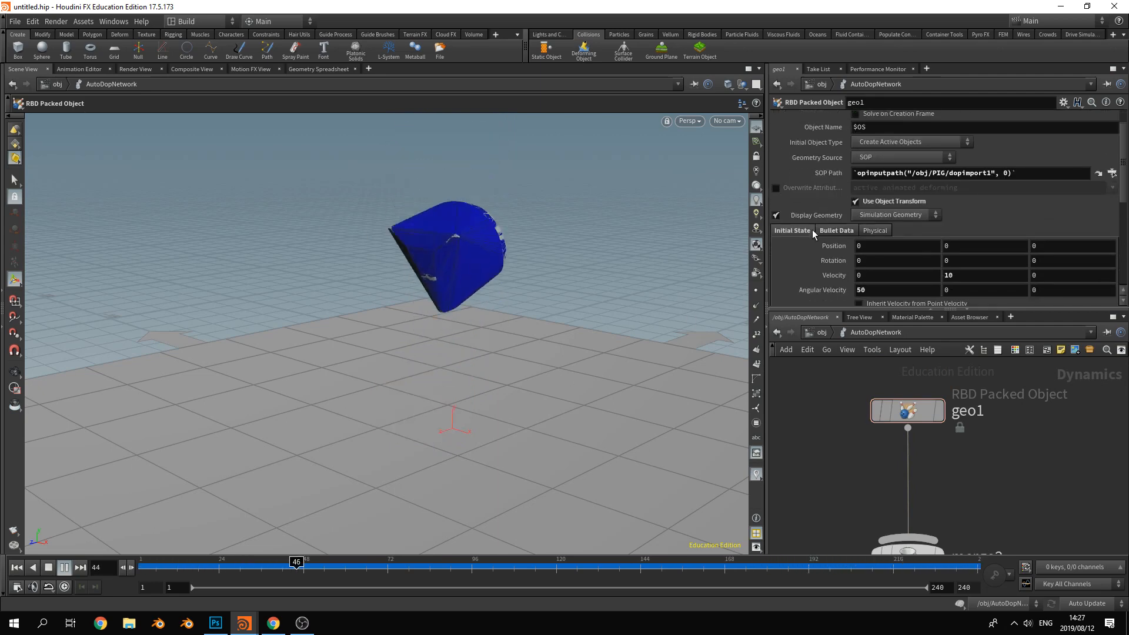
left_click(835, 246)
scroll(832, 177, "down", 3)
scroll(831, 181, "down", 2)
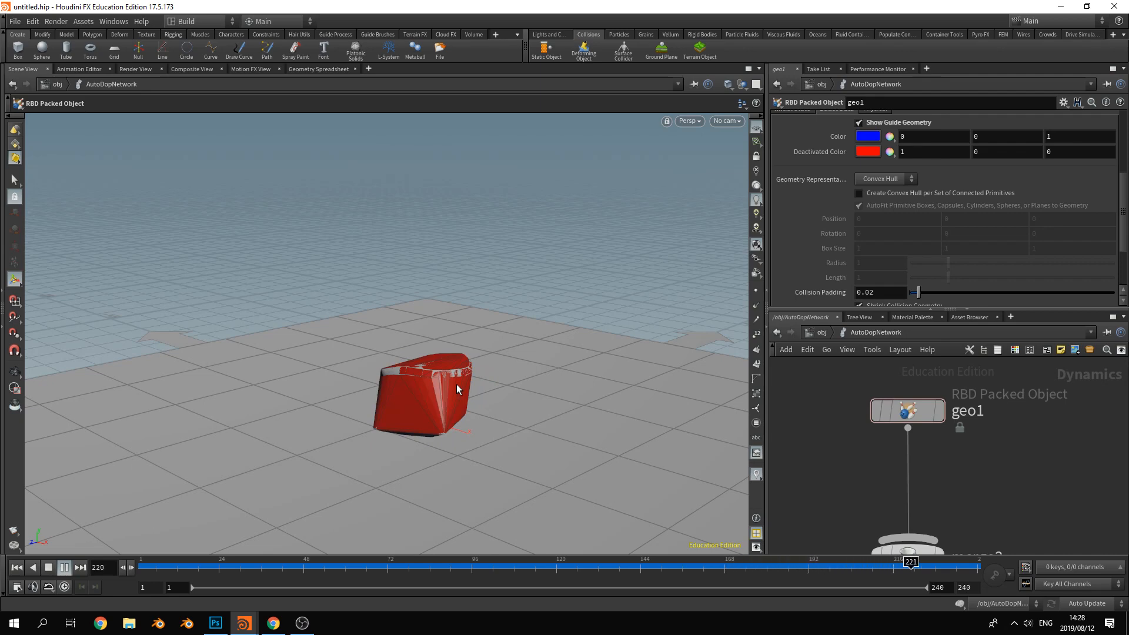
scroll(849, 222, "down", 3)
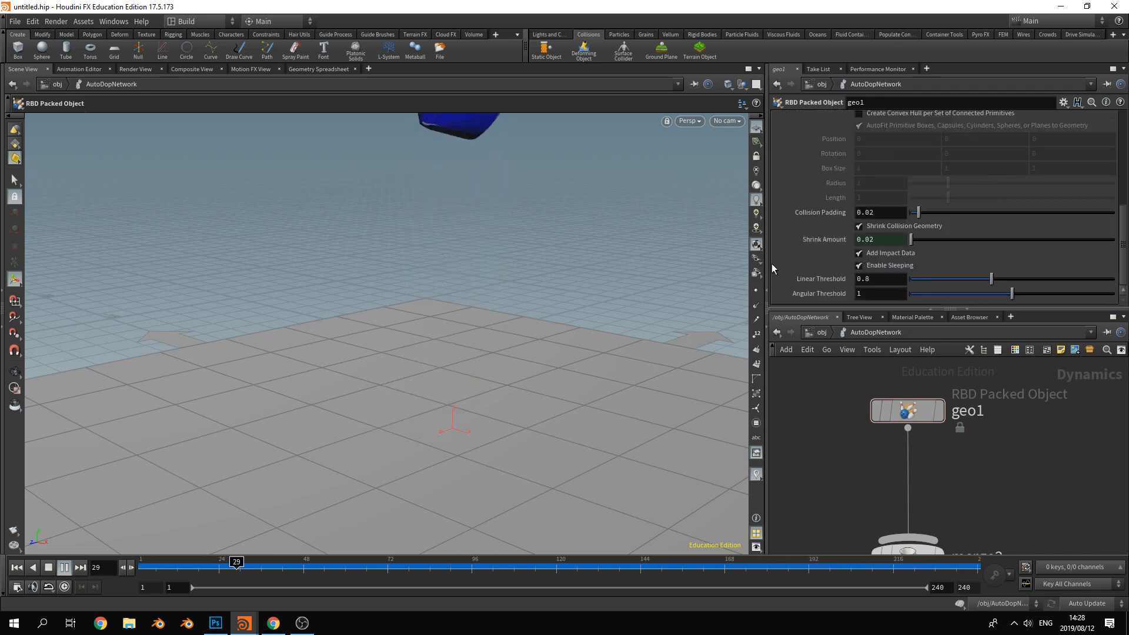
left_click(861, 265)
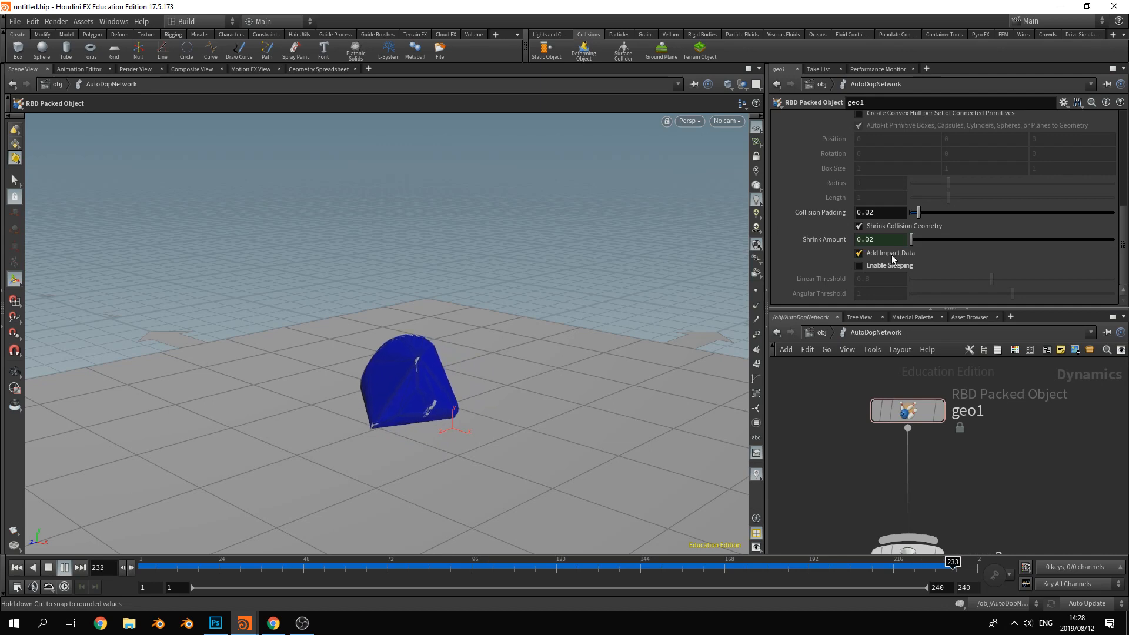
left_click(859, 265)
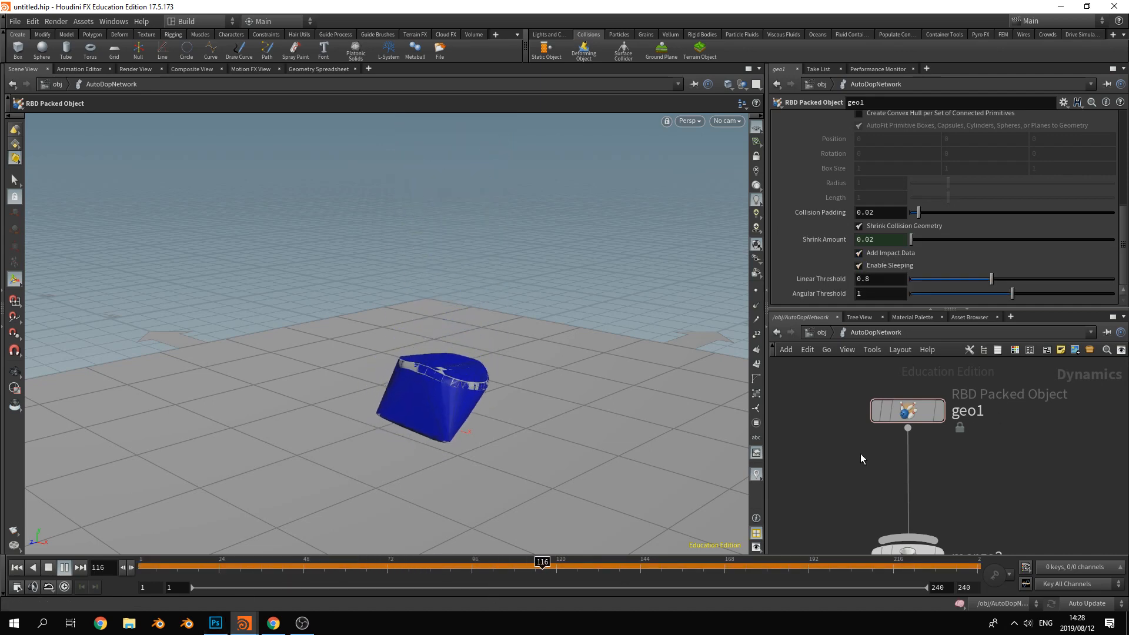
Rewind to frame 1 and turn off geo1's Show Guide Geometry so the plain pig head is displayed
scroll(860, 453, "down", 4)
middle_click_drag(845, 439, 977, 447)
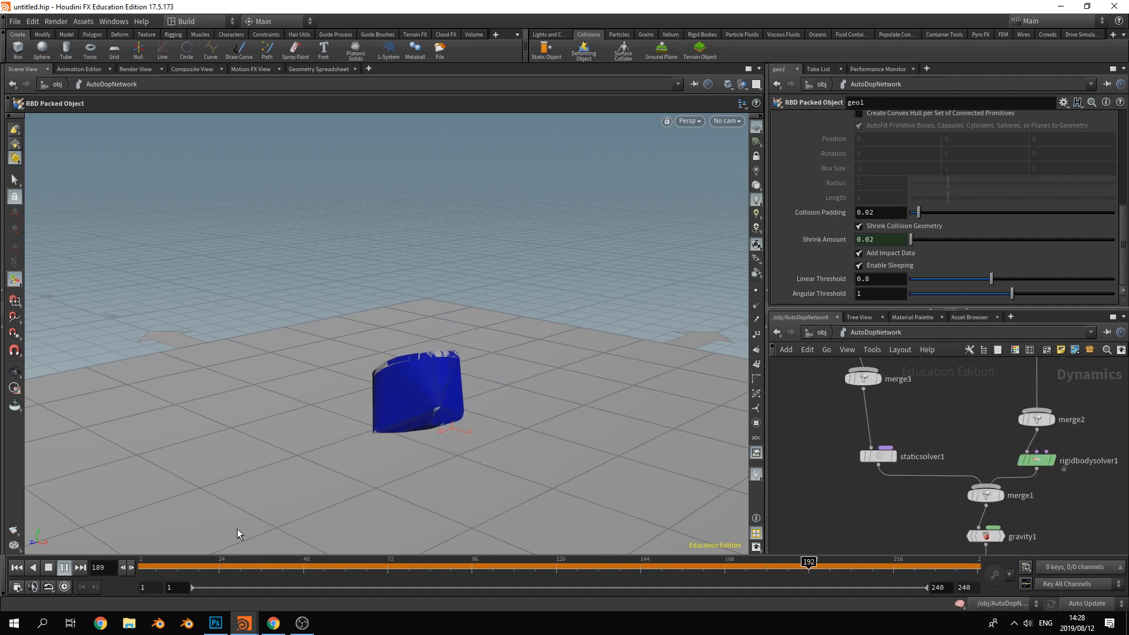
left_click(17, 568)
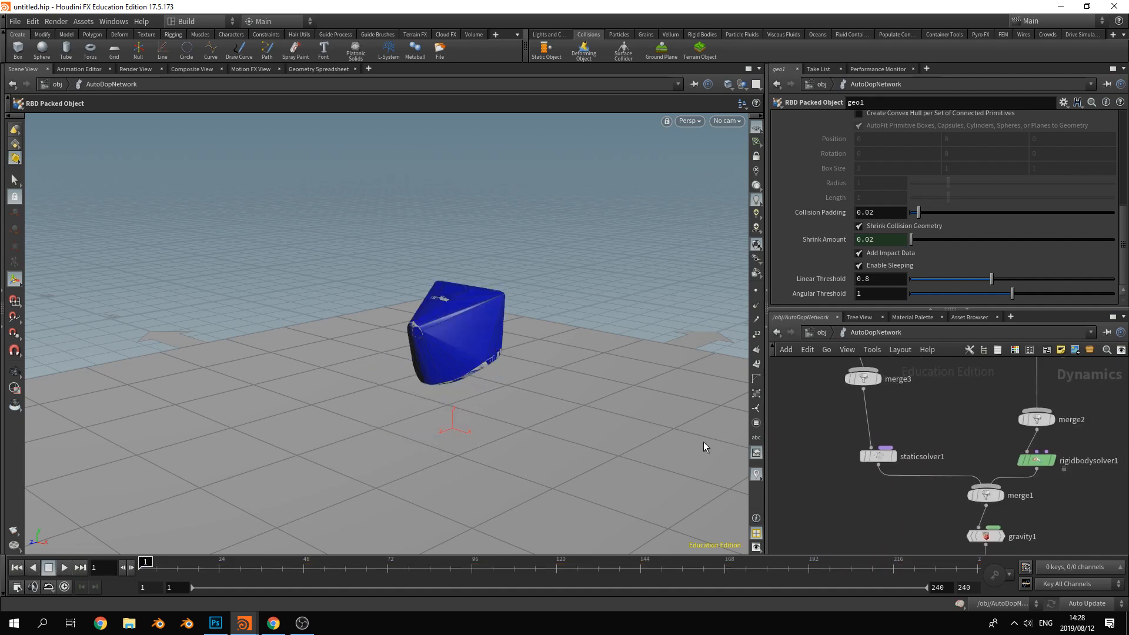
scroll(995, 232, "up", 3)
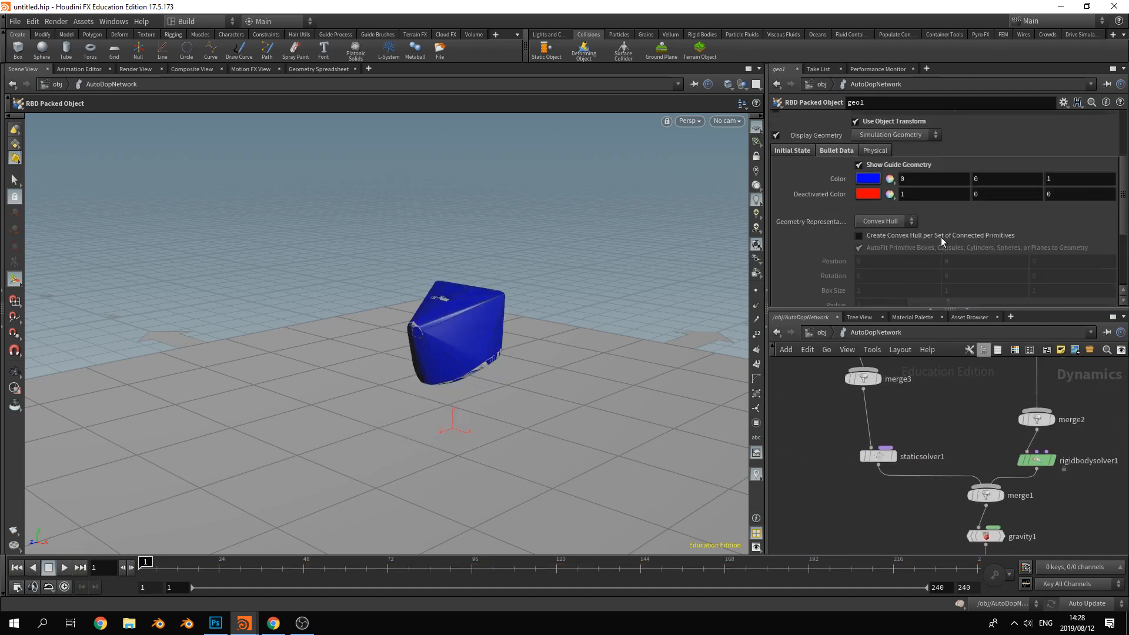
left_click(860, 165)
key("Escape")
left_click_drag(588, 376, 520, 353)
key("Return")
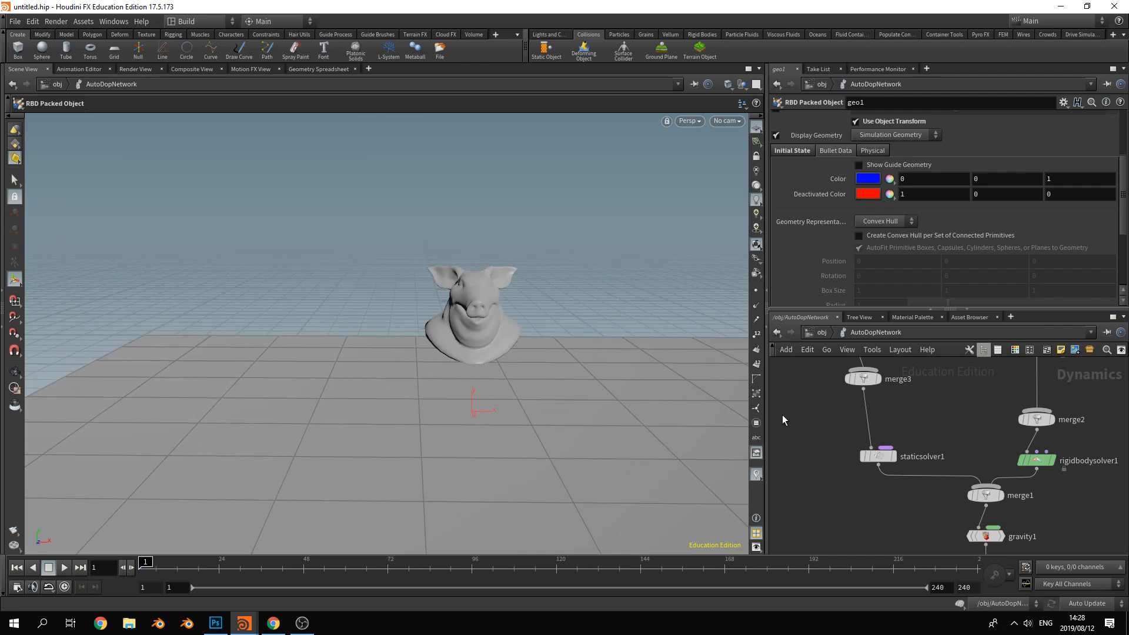
Return to the object level and place a duplicate of the PIG geometry node beside the original
middle_click_drag(795, 365, 808, 399)
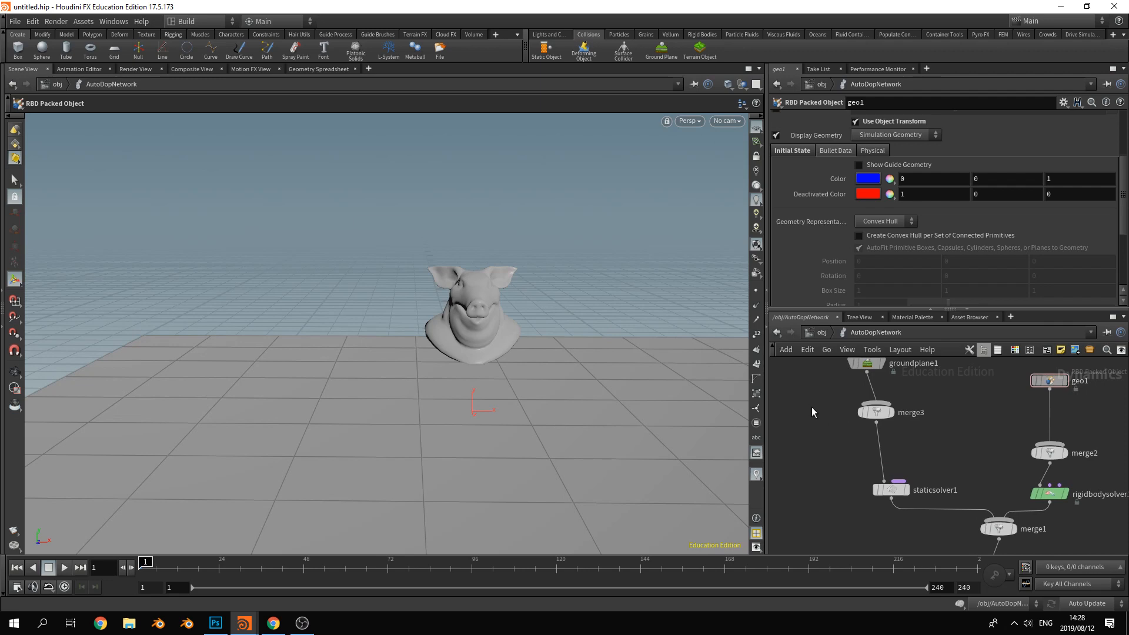
left_click(817, 332)
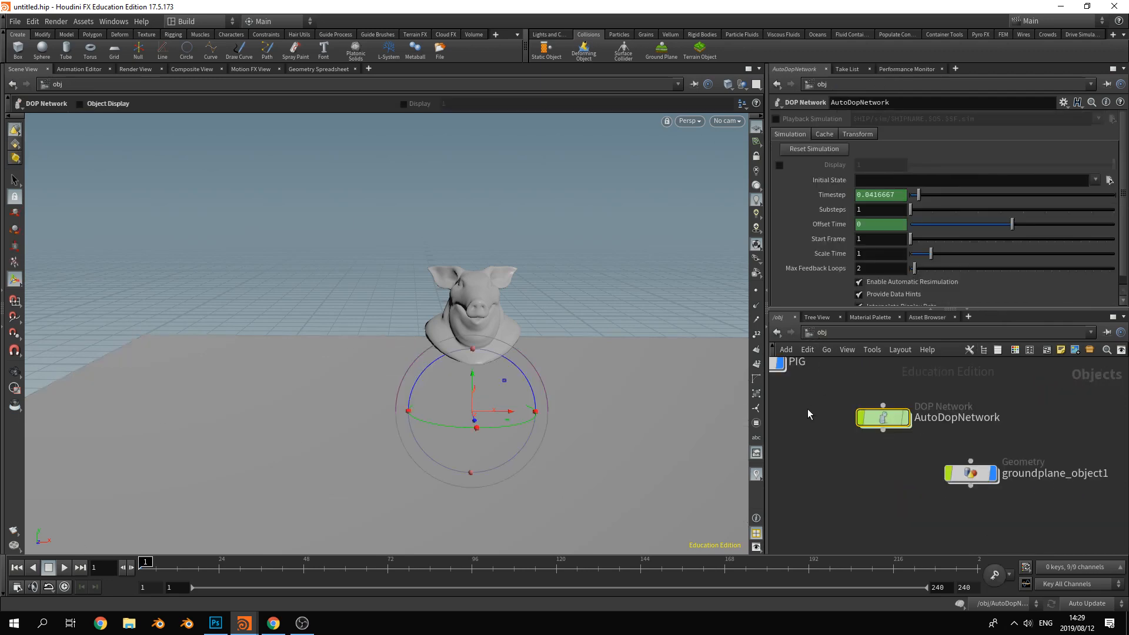
middle_click_drag(846, 436, 971, 505)
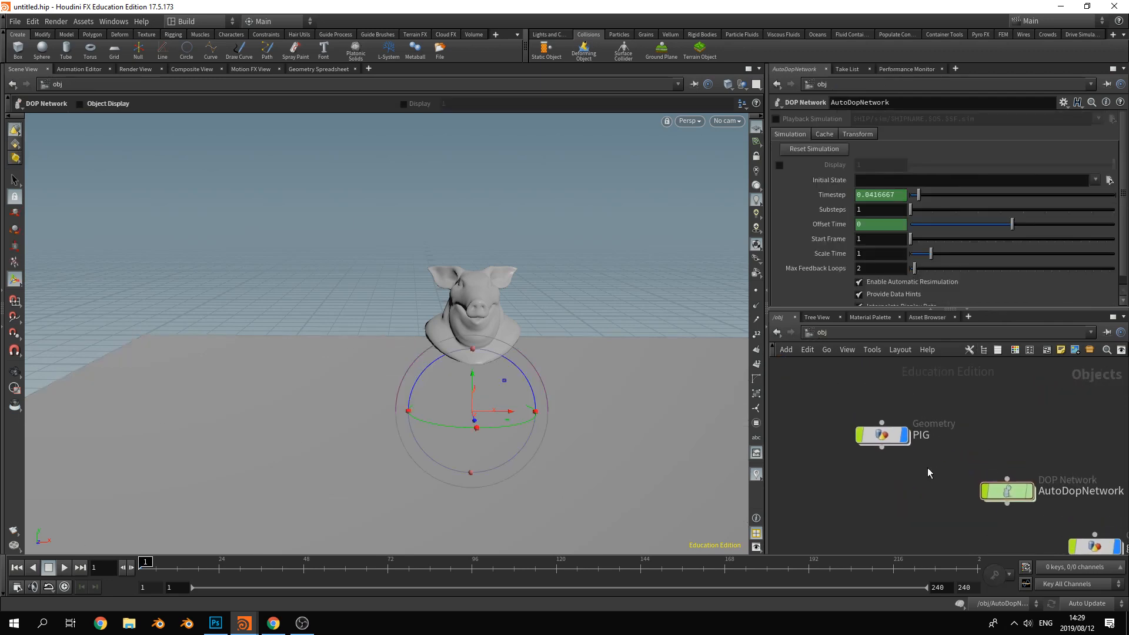
left_click_drag(909, 407, 822, 407, "alt")
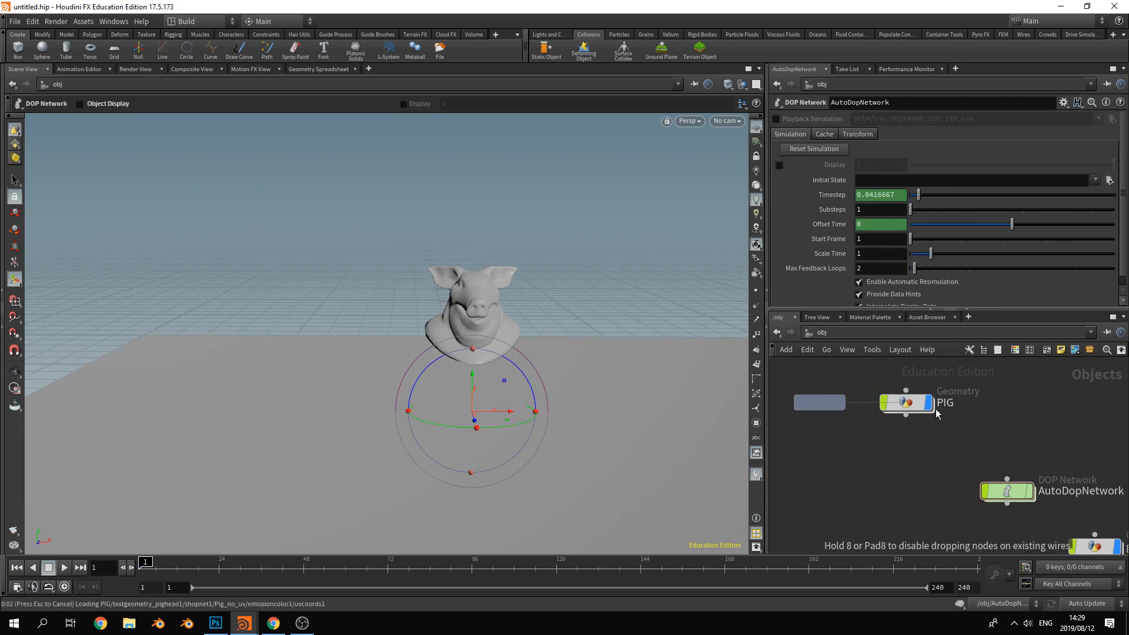
Move the original PIG node above AutoDopNetwork and hide it, and rename the duplicate PIG_FRACTURE
left_click_drag(908, 408, 1009, 407)
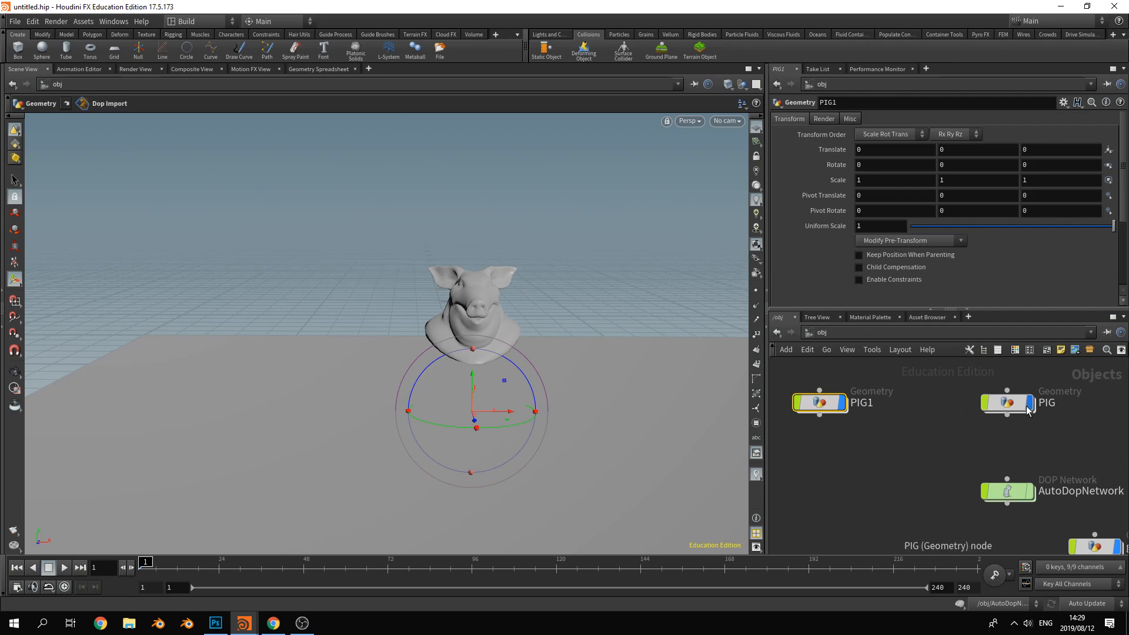
double_click(870, 404)
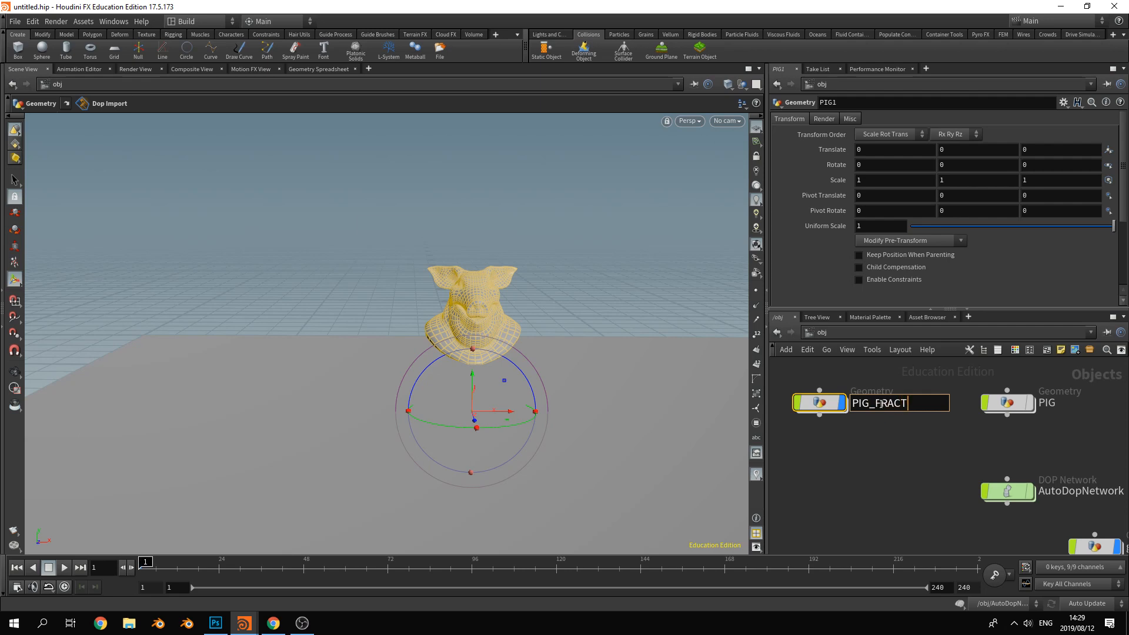
key("Return")
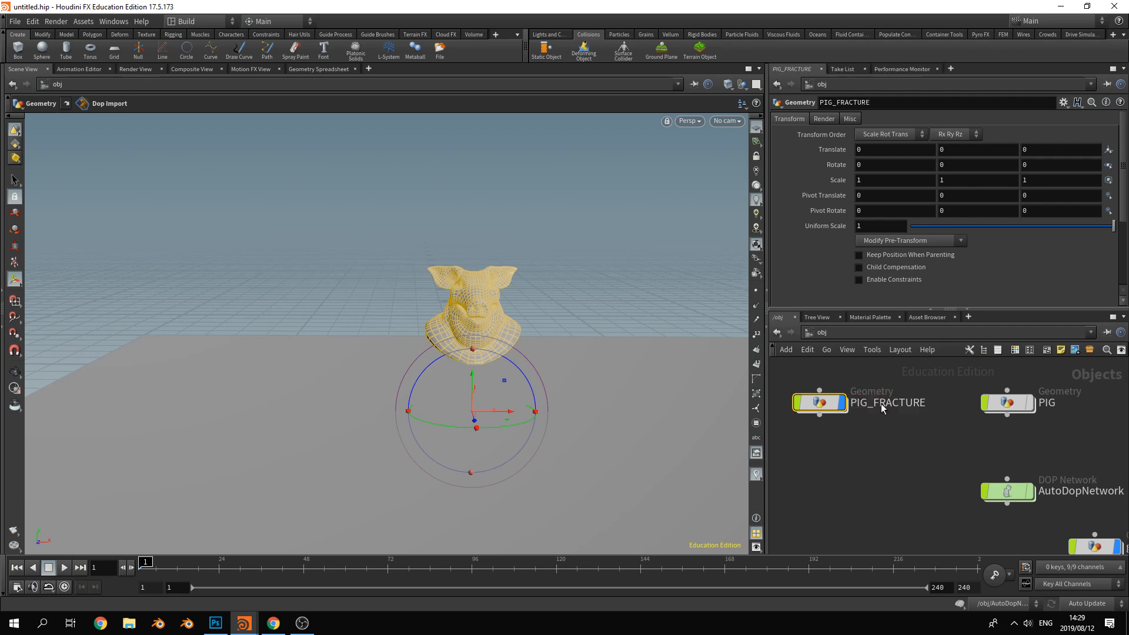
Inside PIG_FRACTURE, delete rest1, setup_packed_prims and dopimport1, keeping only the test geometry pig head node
double_click(821, 412)
left_click_drag(1053, 514, 1054, 515)
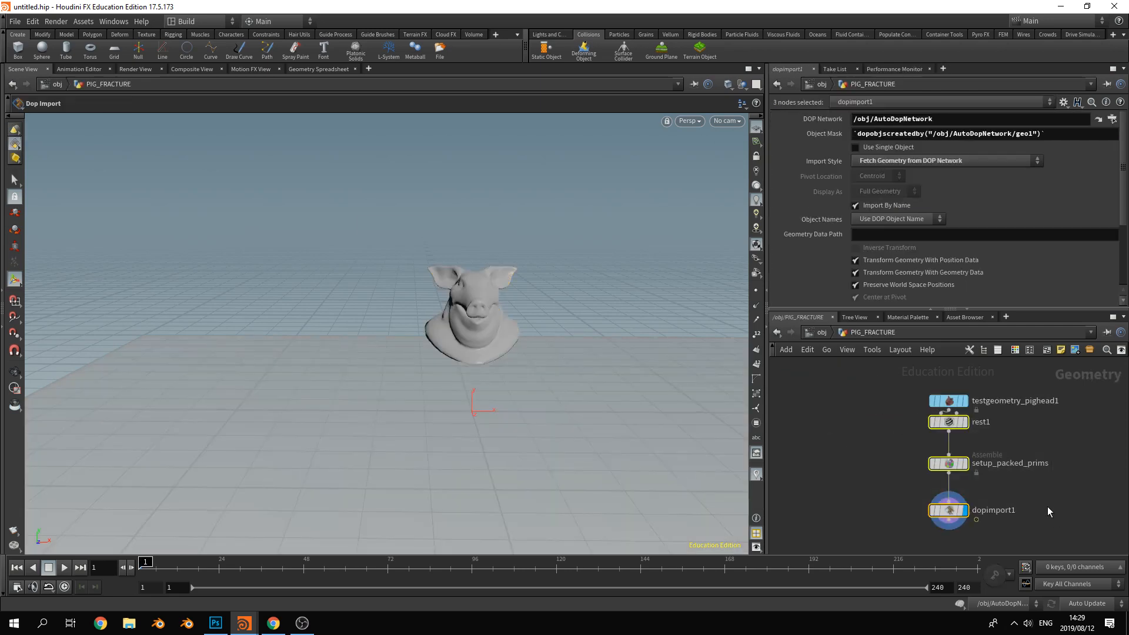
key("Delete")
left_click_drag(950, 401, 934, 397)
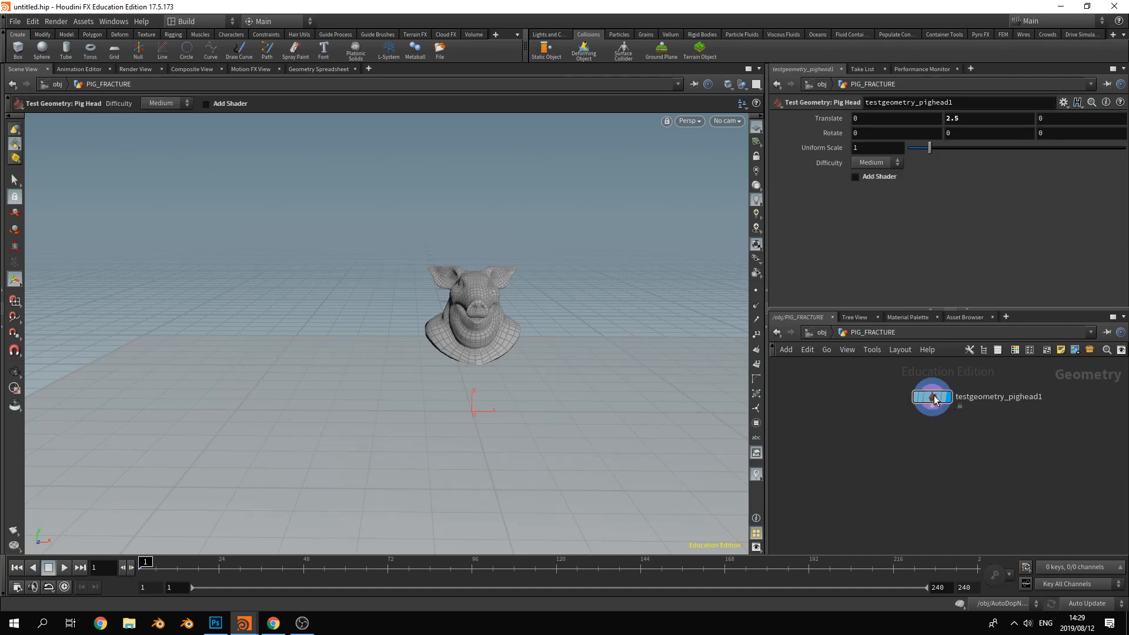
Add a VDB from Polygons node below testgeometry_pighead1 and connect the pig head to its first input
left_click_drag(497, 317, 431, 320, "alt")
middle_click_drag(598, 307, 500, 318)
scroll(503, 323, "up", 4)
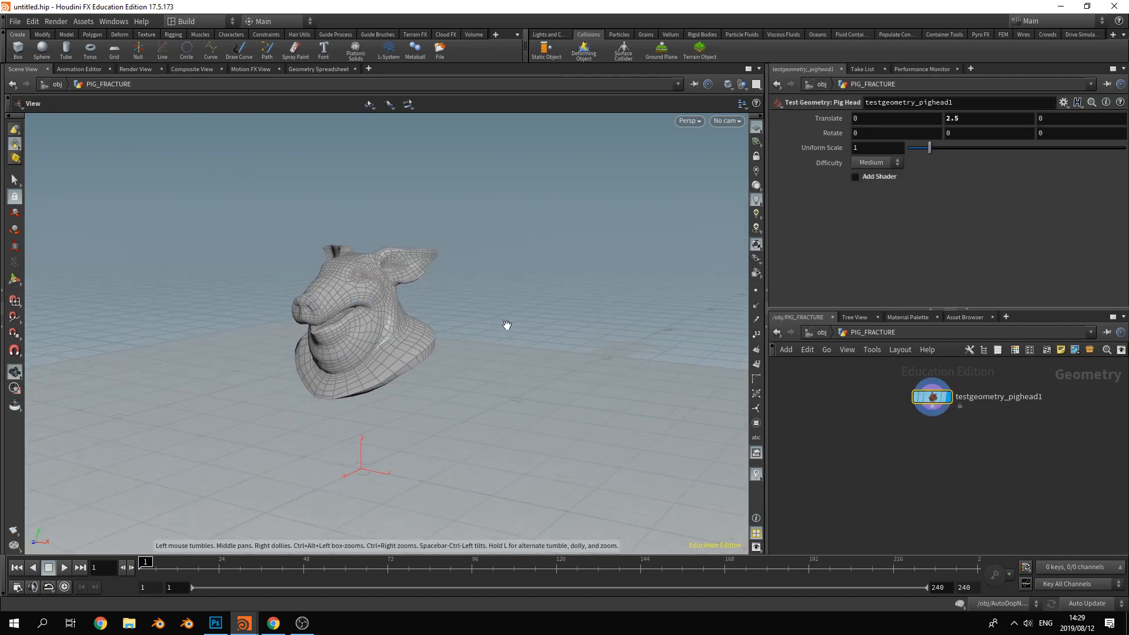
middle_click_drag(412, 353, 470, 365)
key("Return")
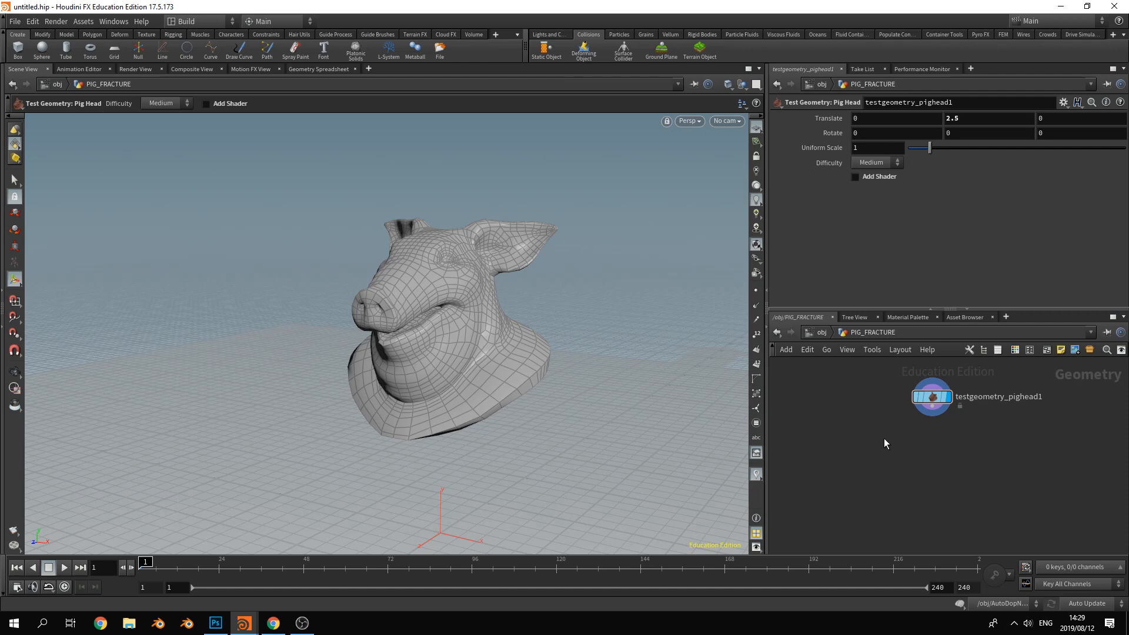
key("Tab")
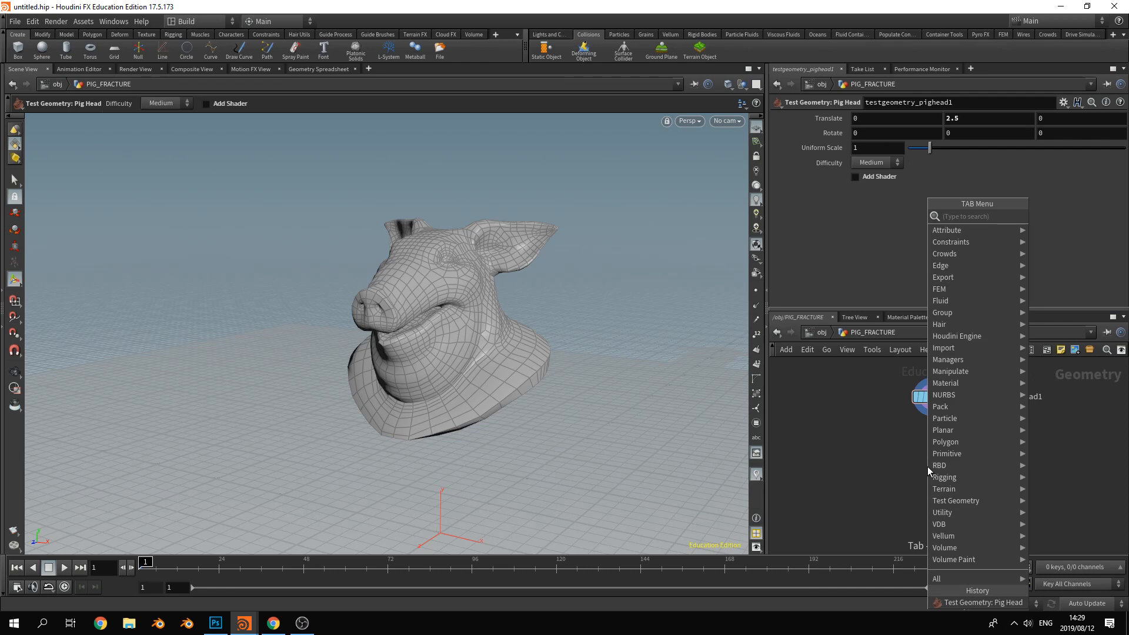
type("vdb")
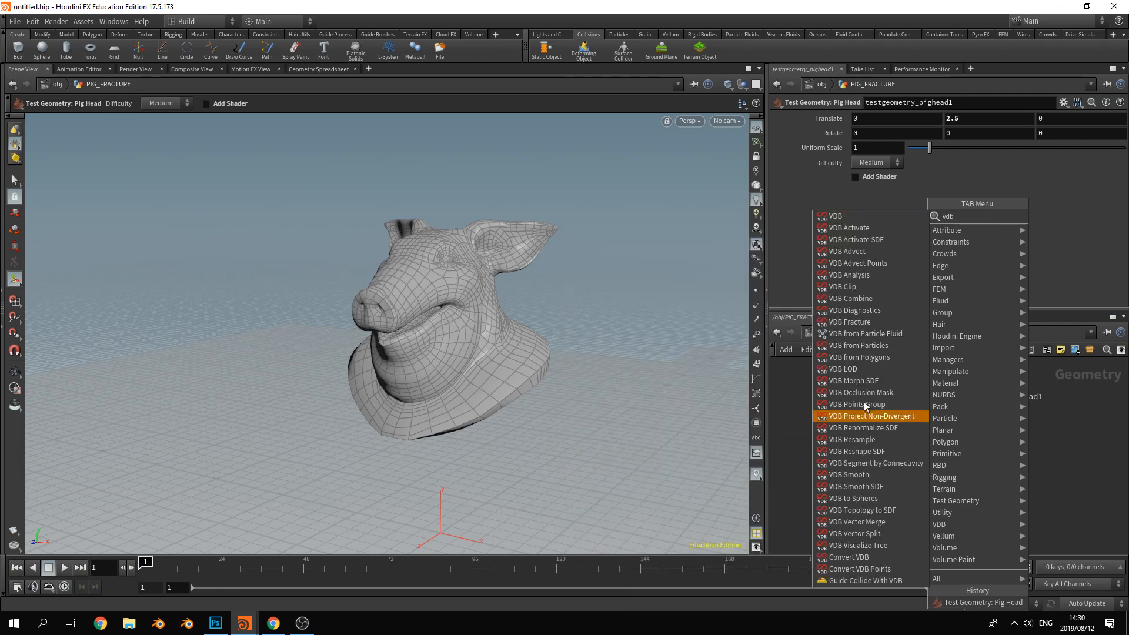
left_click(875, 357)
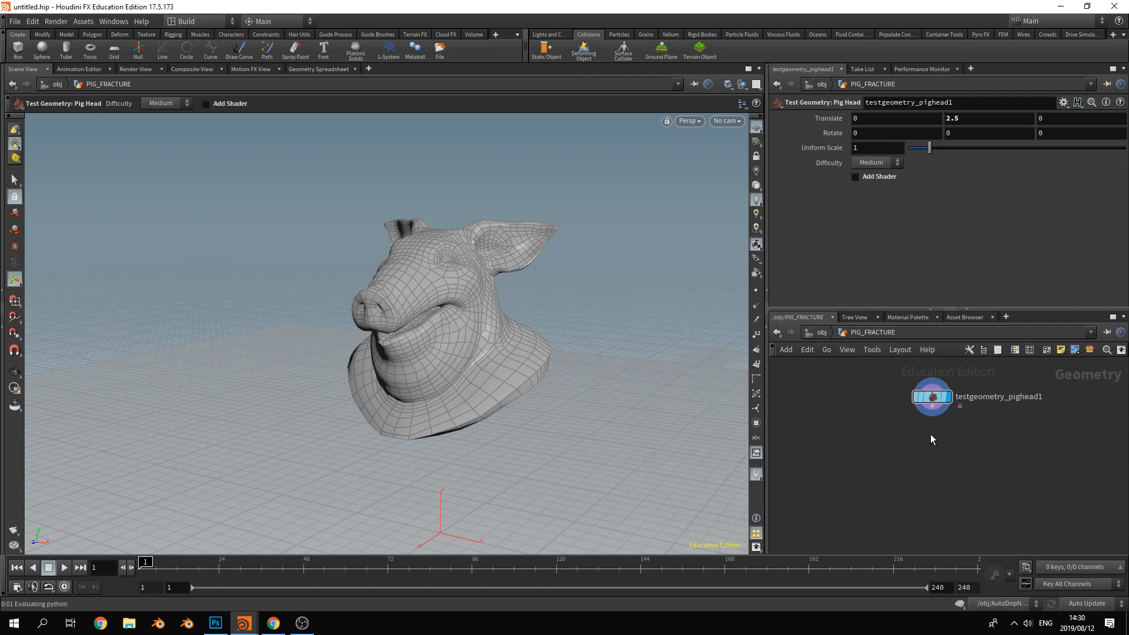
left_click(926, 450)
left_click_drag(932, 415, 920, 449)
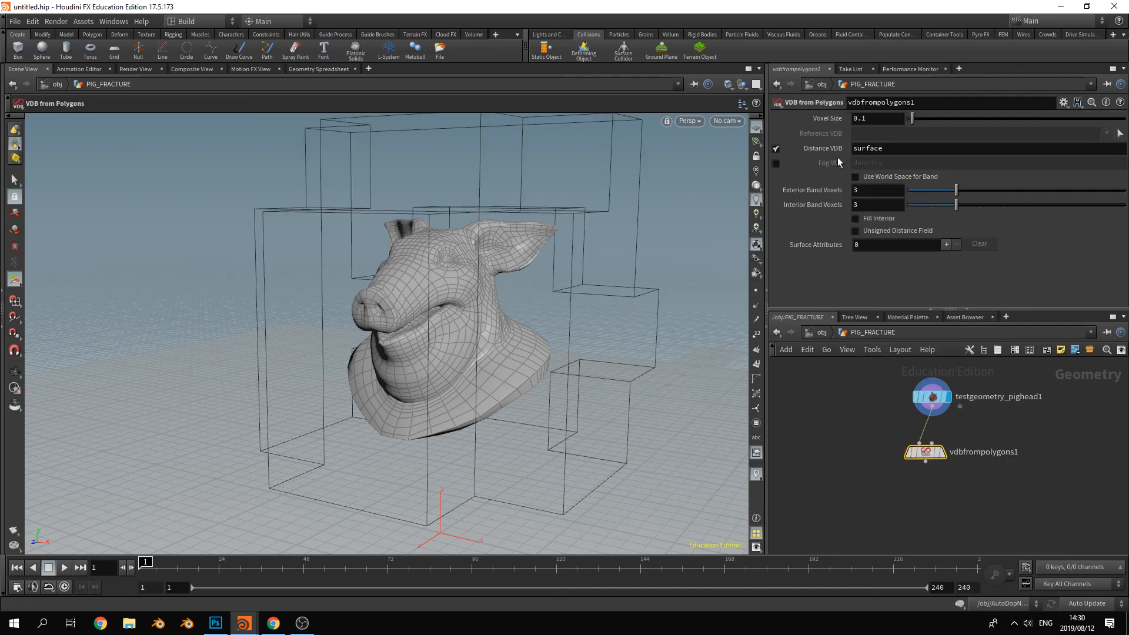
Switch vdbfrompolygons1 from Distance VDB to Fog VDB output, display the node, and inspect the density volume up close
left_click(776, 163)
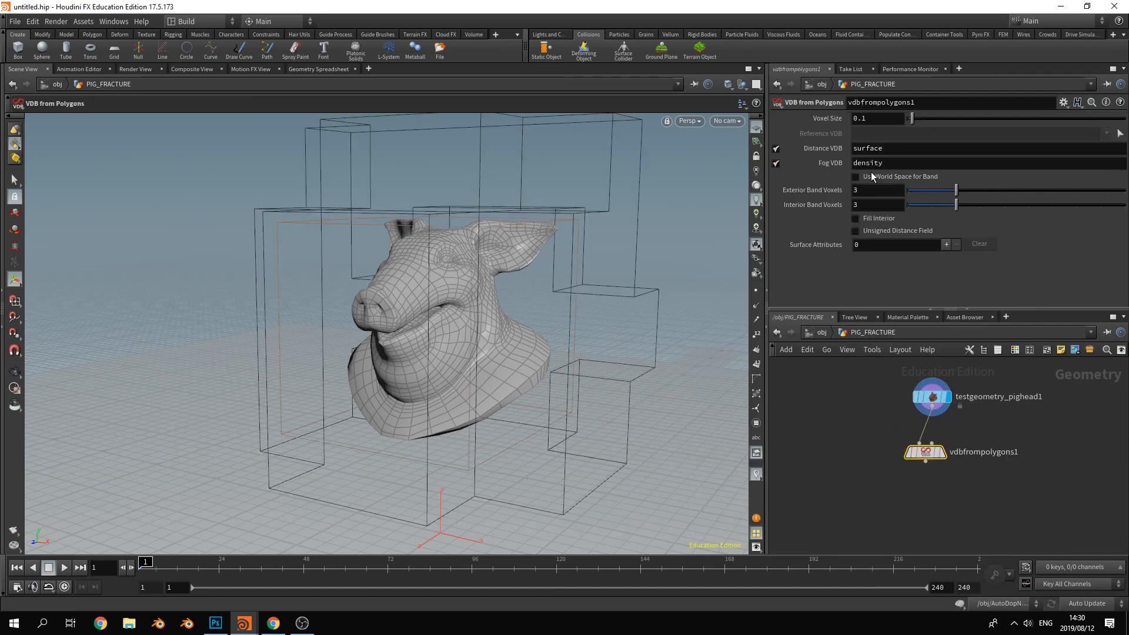
left_click(776, 148)
left_click(809, 435)
left_click_drag(428, 349, 474, 350, "alt")
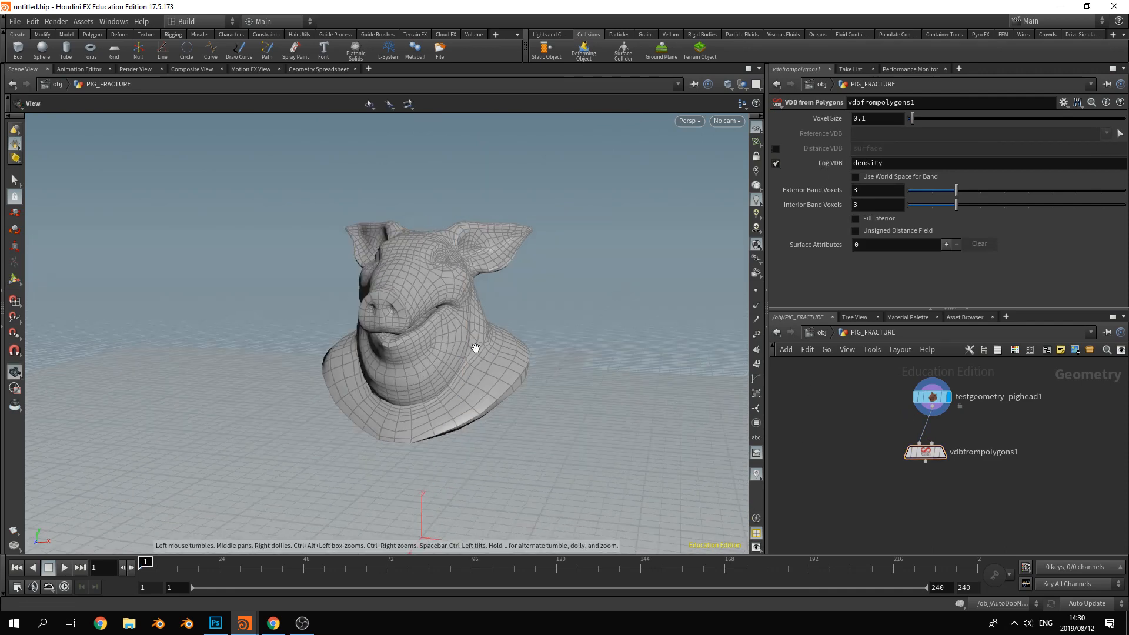
left_click(943, 457)
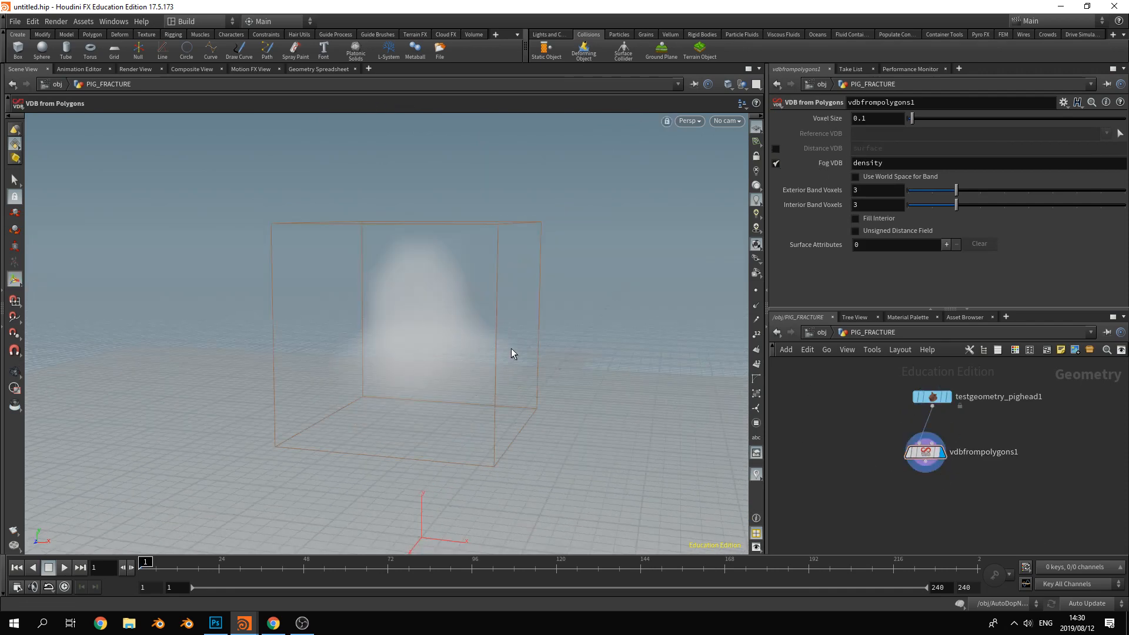
left_click_drag(570, 318, 514, 353)
scroll(474, 303, "up", 4)
key("Return")
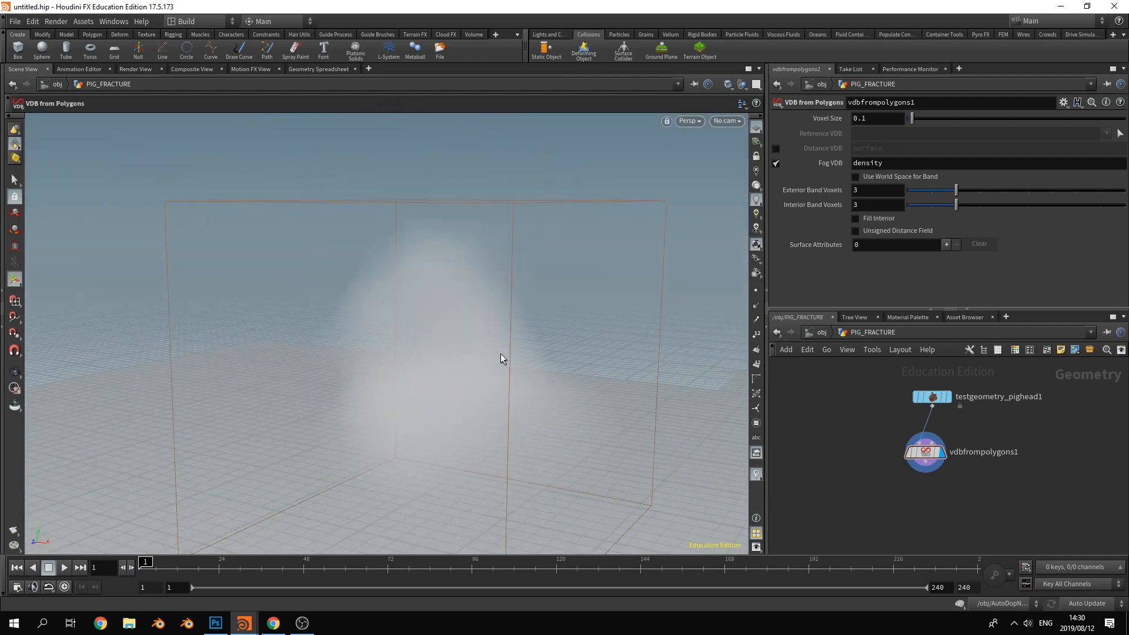
Align testgeometry_pighead1 above vdbfrompolygons1, set its voxel size to 0.01, and inspect the finer density volume from several angles
left_click_drag(931, 397, 917, 399)
left_click(925, 451)
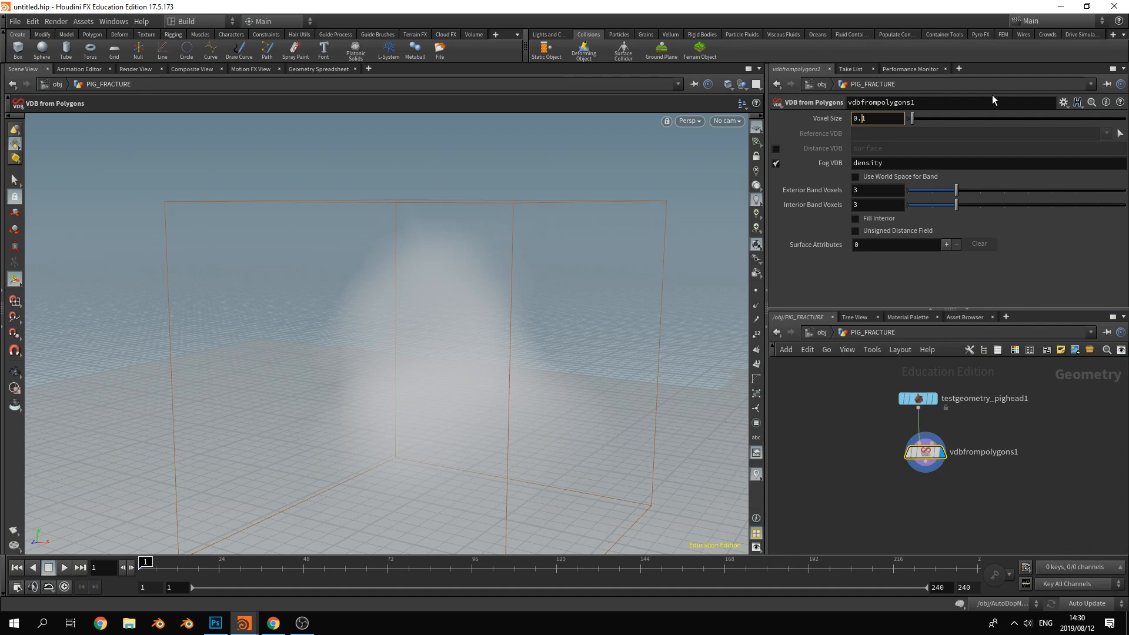
type("0")
key("Return")
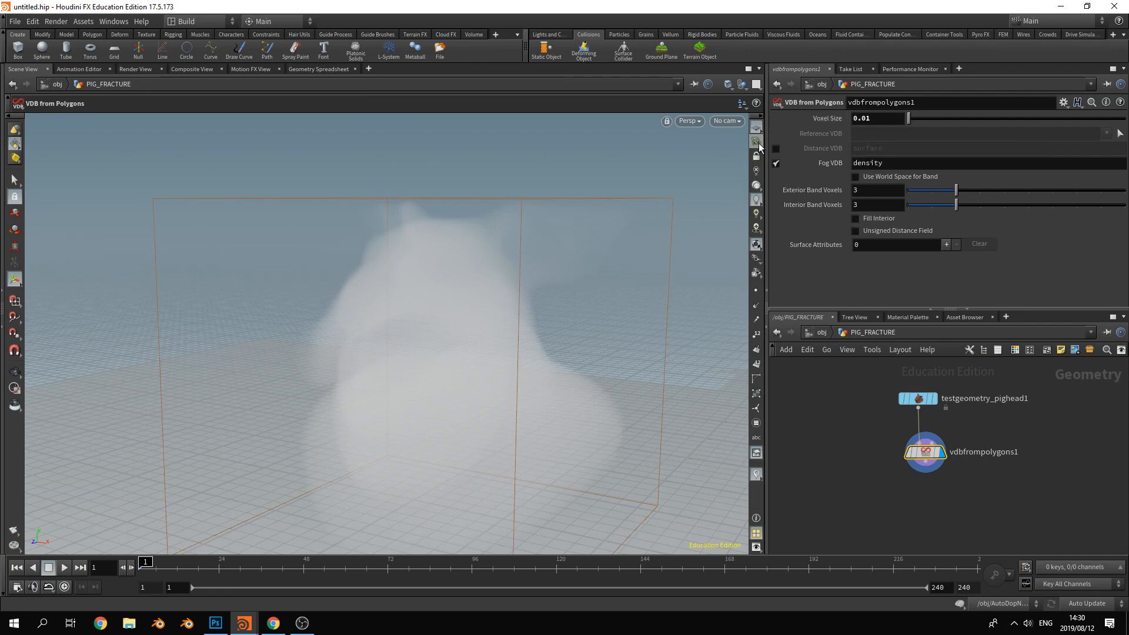
key("Escape")
left_click_drag(459, 305, 380, 358)
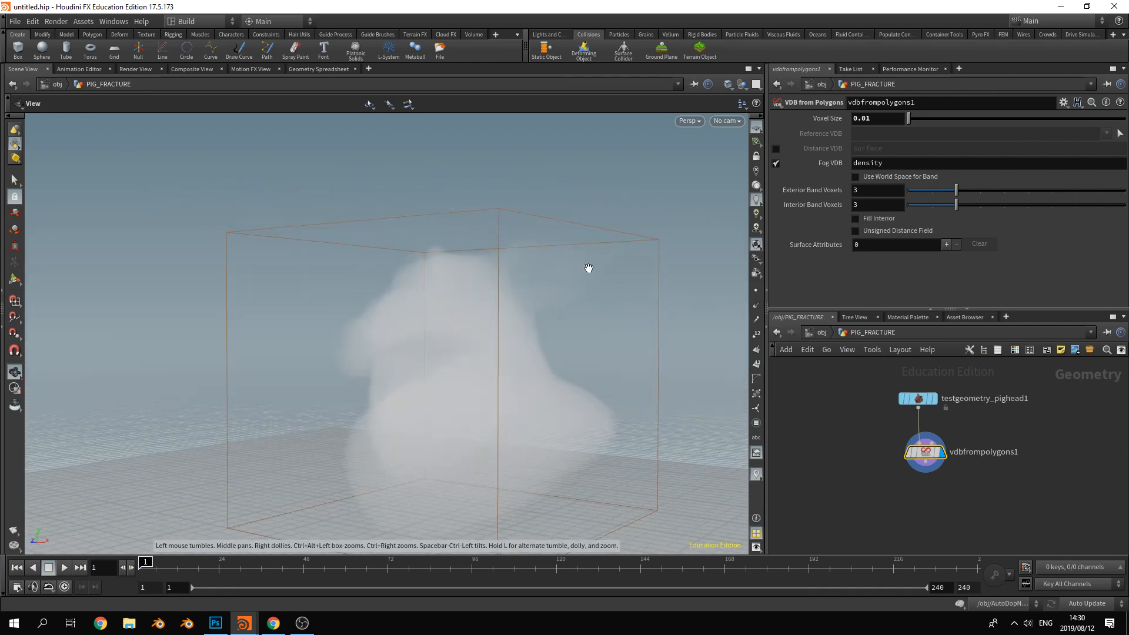
left_click_drag(566, 287, 588, 266)
key("Return")
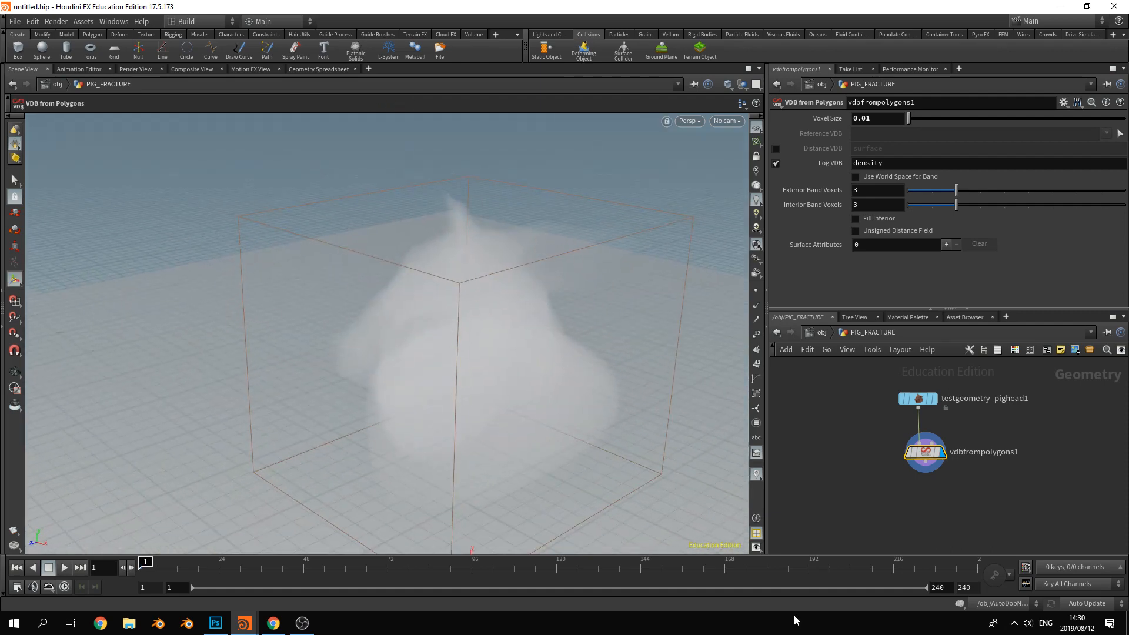
Add a Scatter node below vdbfrompolygons1, connect the VDB output to it, and display the scattered points
key("Tab")
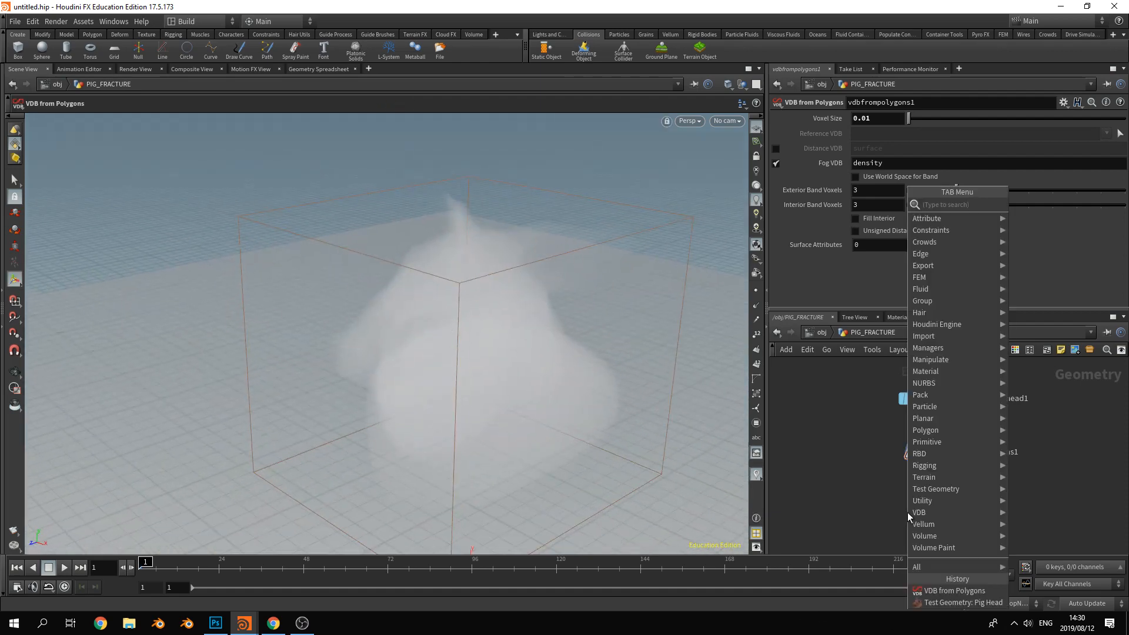
type("sct")
key("BackSpace")
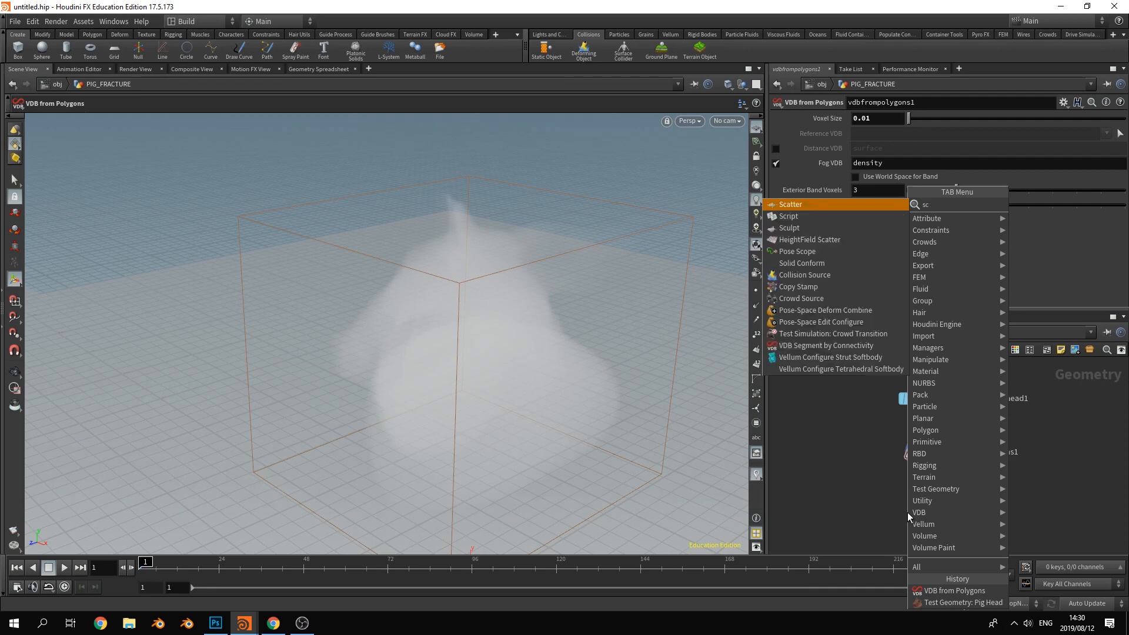
type("atter")
key("Return")
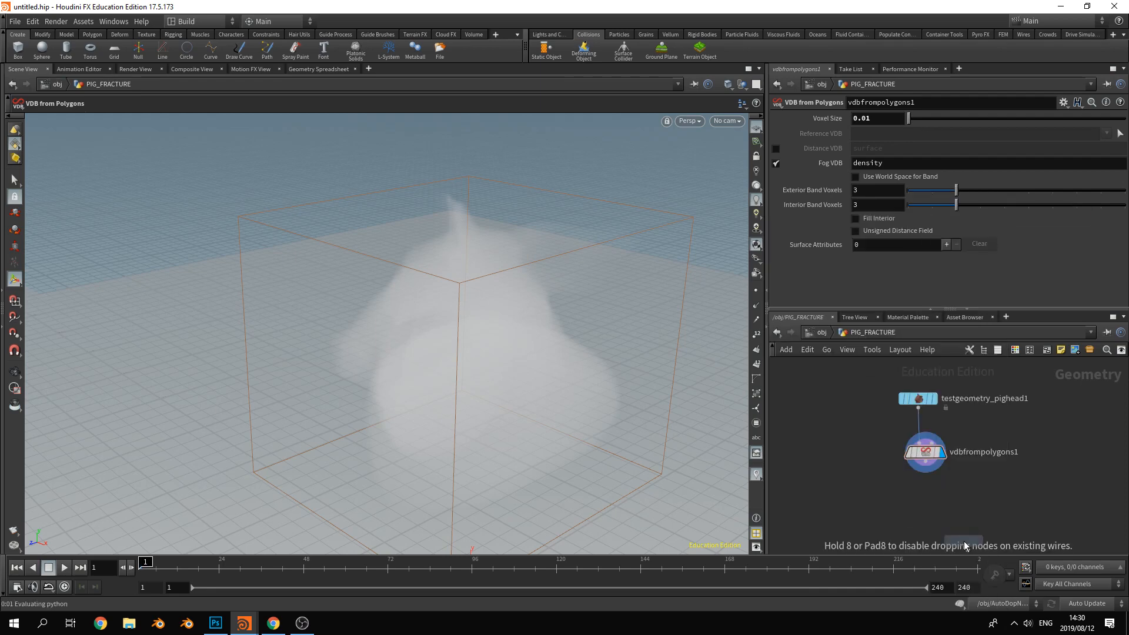
left_click(926, 509)
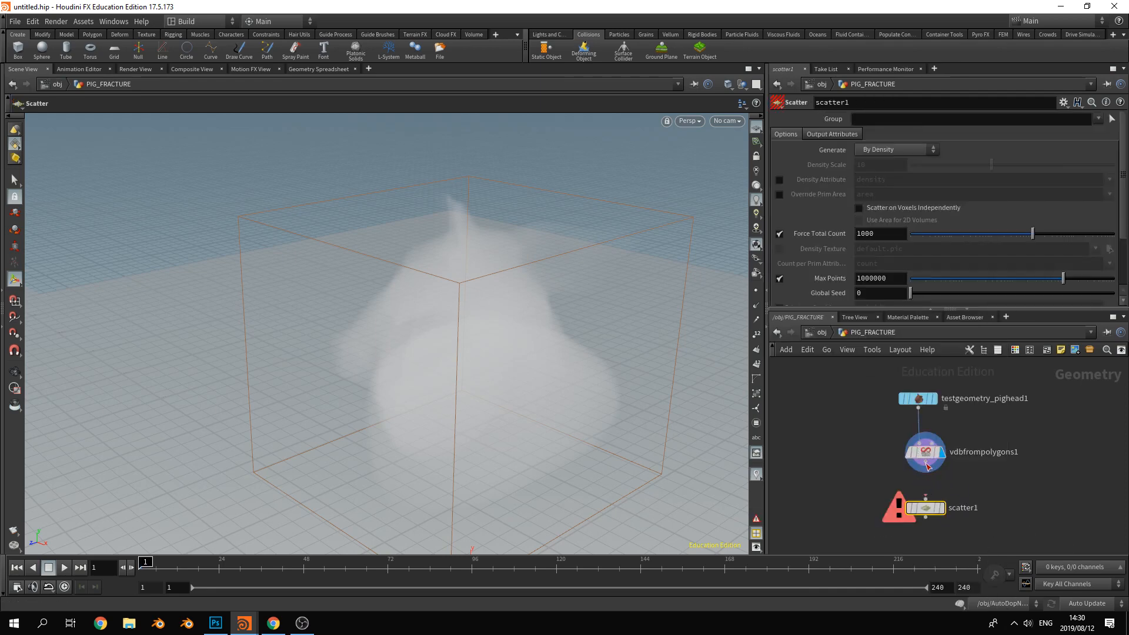
left_click_drag(927, 463, 927, 501)
left_click(941, 509)
left_click_drag(507, 300, 519, 323, "alt")
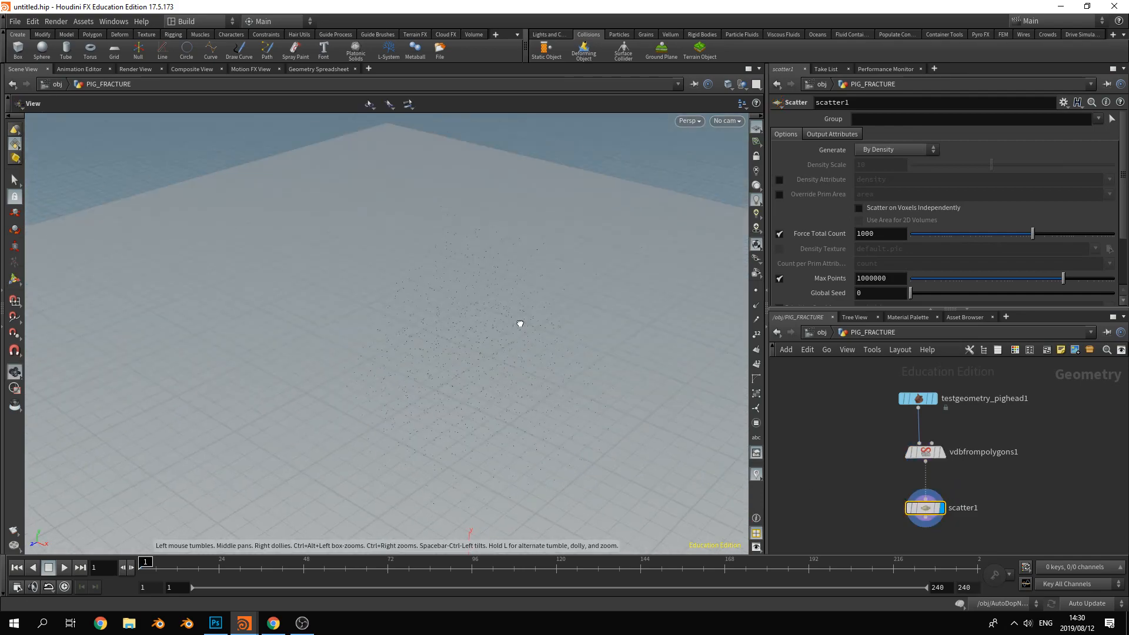
key("Return")
Change the viewport's particle display from discs to points with a point size of 5 pixels
key("d")
left_click(428, 210)
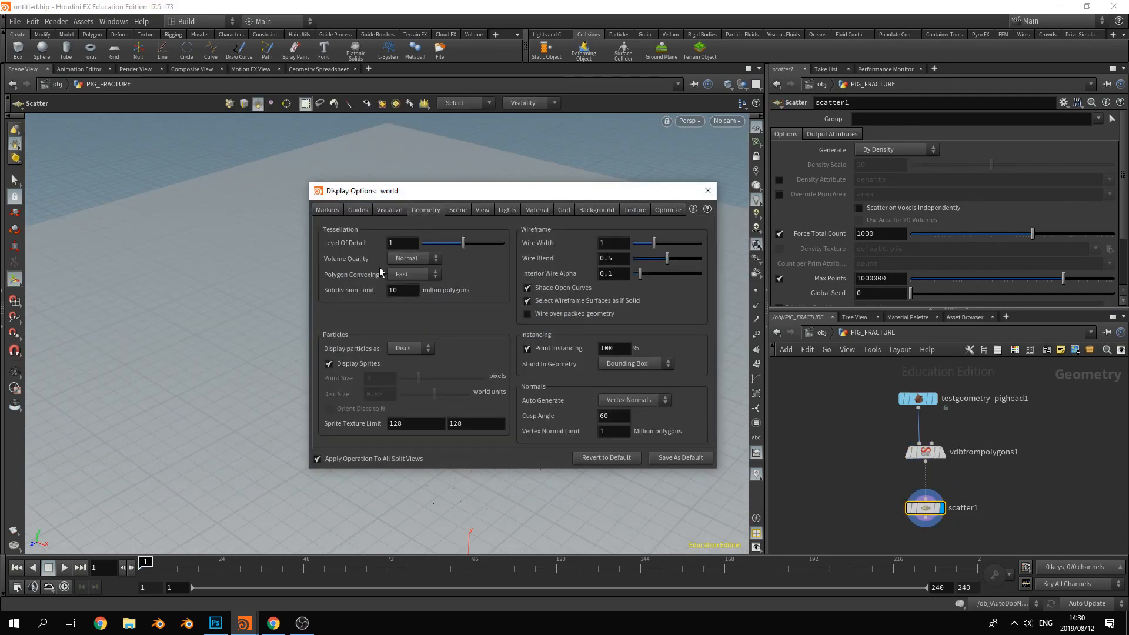
left_click(410, 348)
left_click(405, 357)
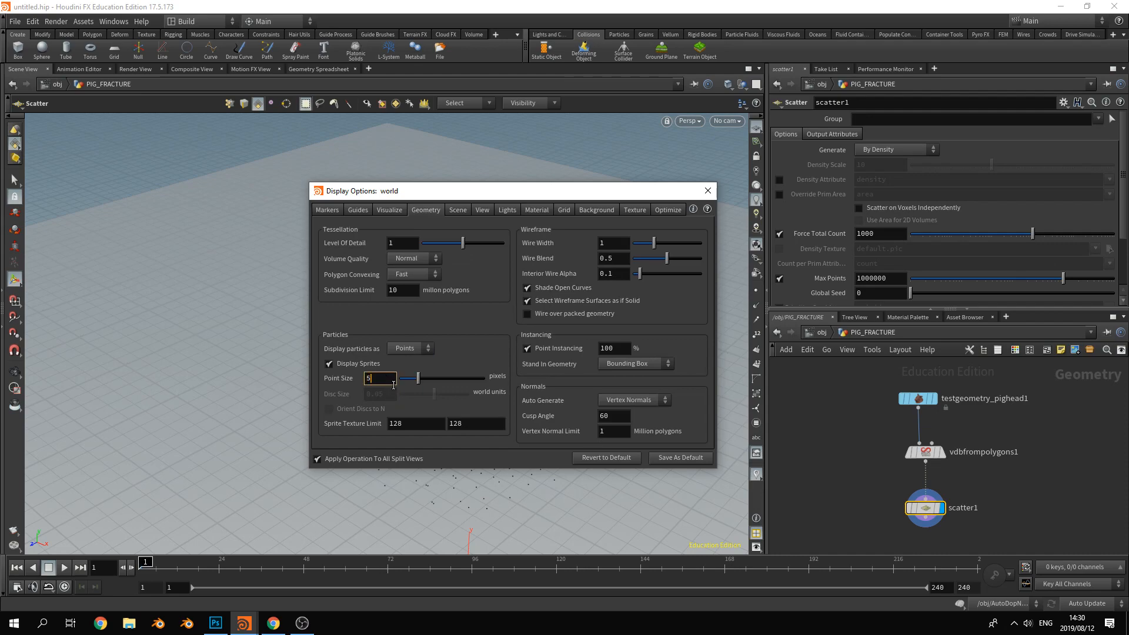
left_click(707, 190)
key("Escape")
Bypass vdbfrompolygons1 to examine how points scatter on the bare pig head surface, and re-enable it above scatter1
left_click_drag(361, 419, 592, 407)
left_click_drag(927, 451, 1007, 447)
left_click(984, 423)
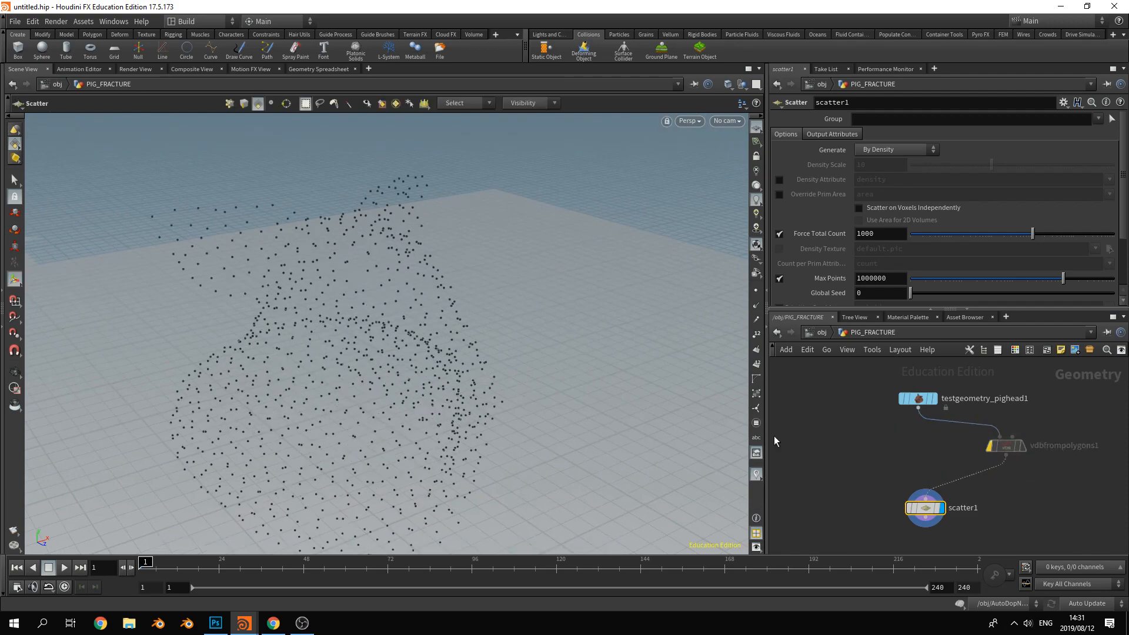
key("Escape")
left_click_drag(459, 329, 384, 391)
key("Return")
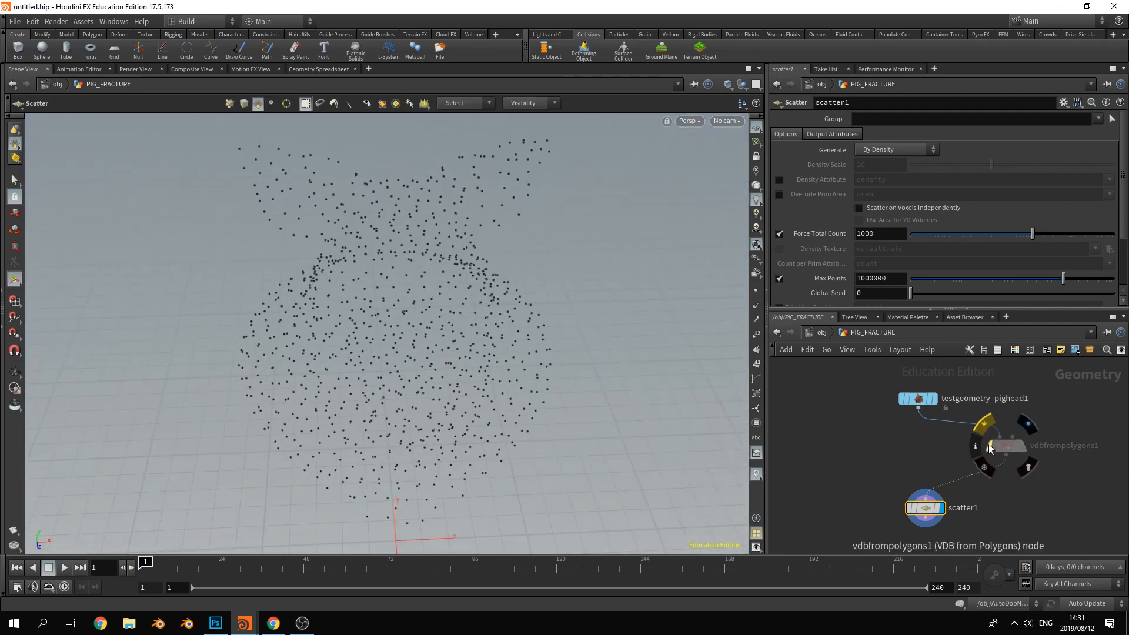
left_click(991, 448)
left_click_drag(1003, 448, 923, 447)
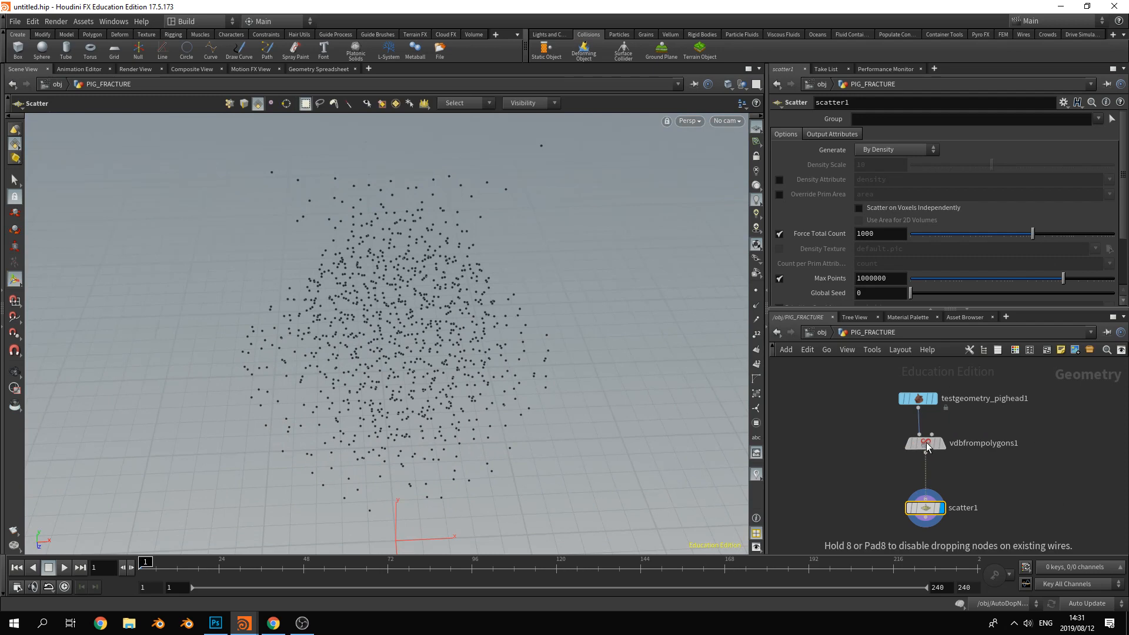
Shift scatter1 and vdbfrompolygons1 aside and add a Voronoi Fracture node next to scatter1
left_click_drag(930, 514, 963, 509)
left_click_drag(926, 444, 951, 441)
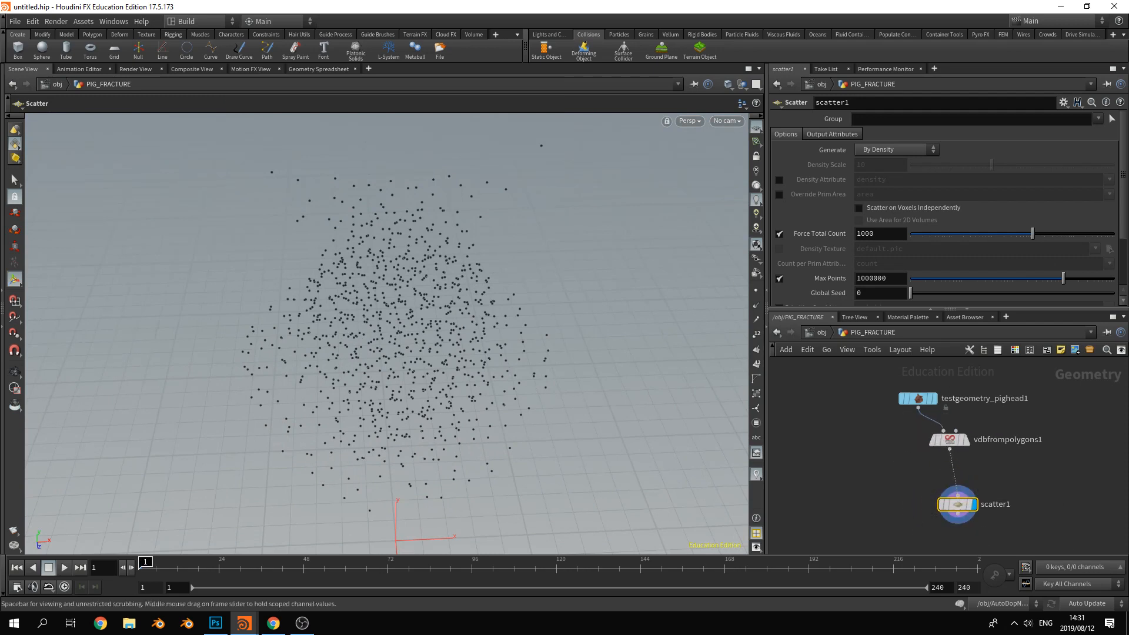
key("Tab")
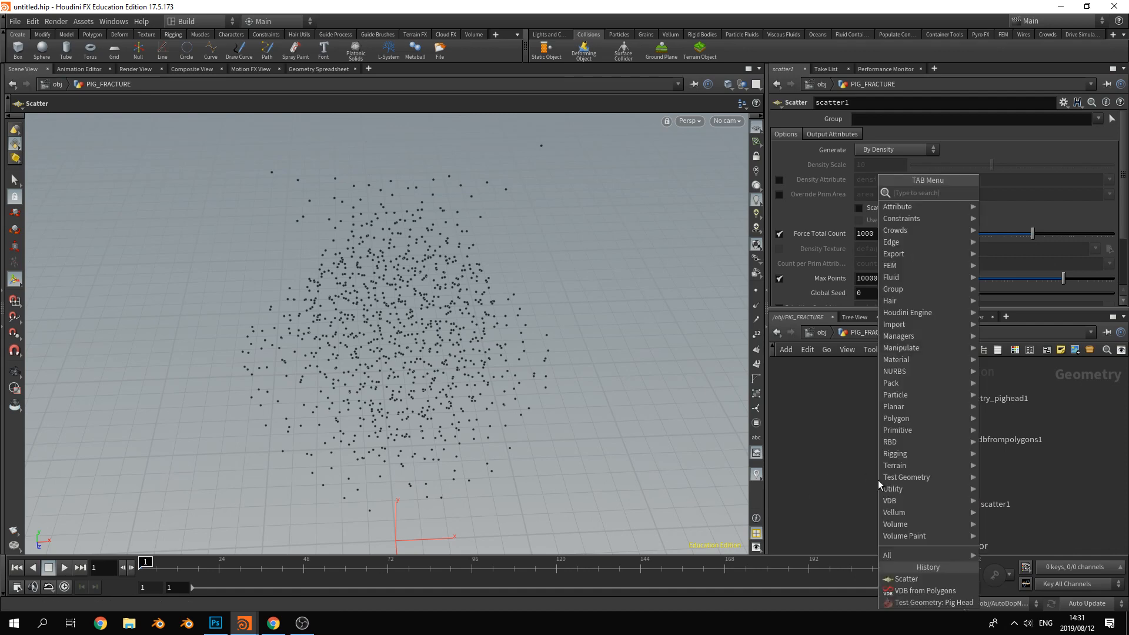
type("voro")
key("Return")
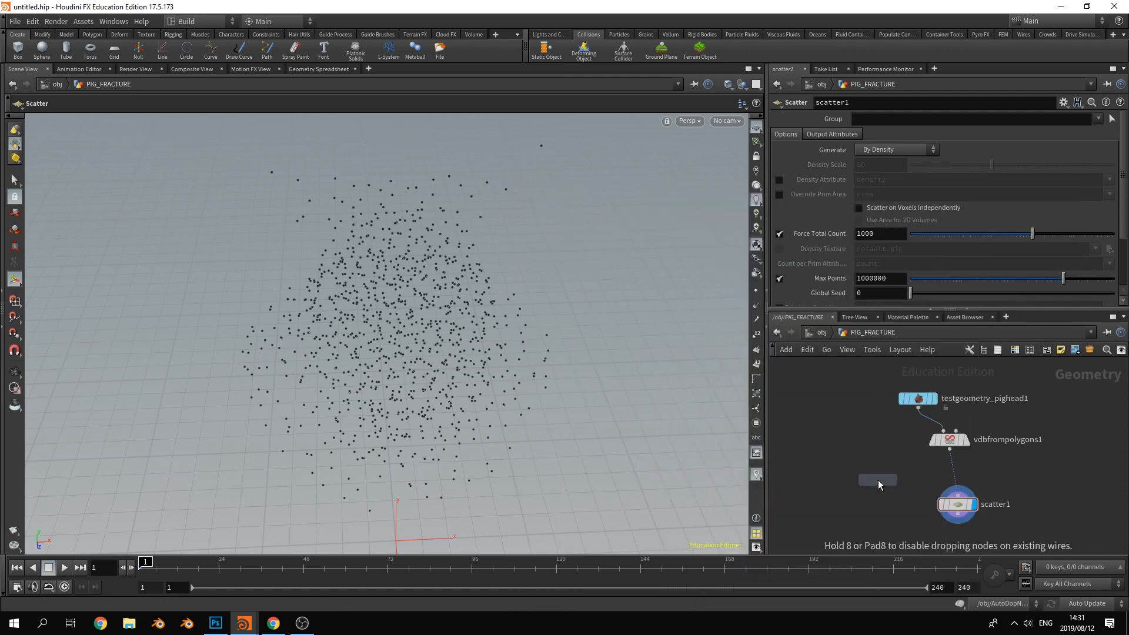
left_click(902, 503)
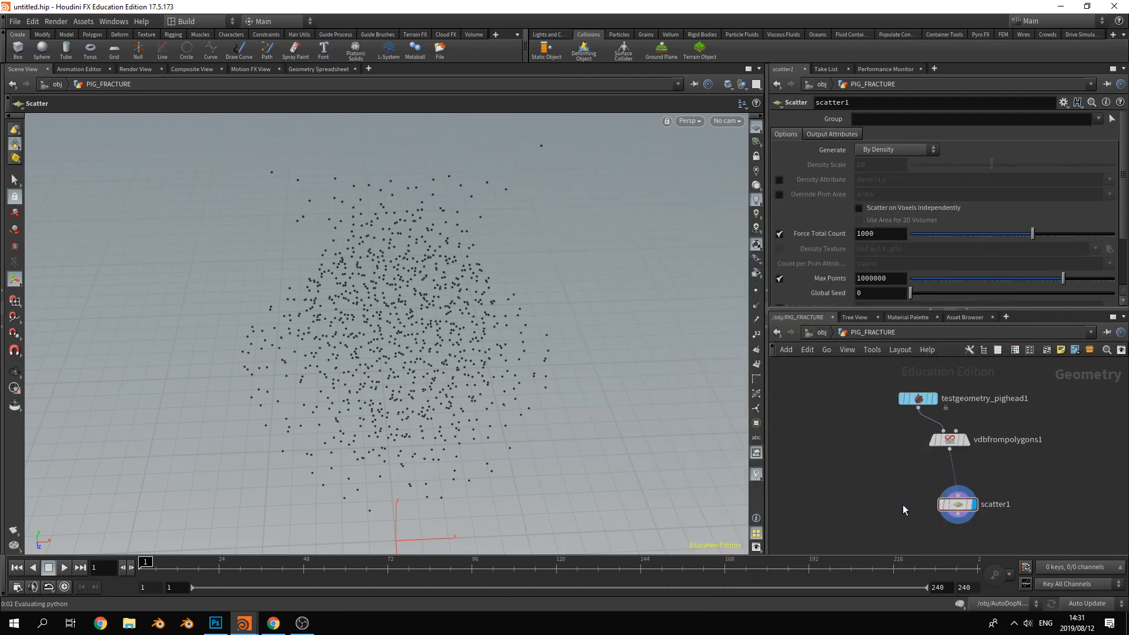
Connect testgeometry_pighead1 to the first input and scatter1 to the second input of voronoifracture1, and display the fractured result
left_click_drag(920, 400, 903, 400)
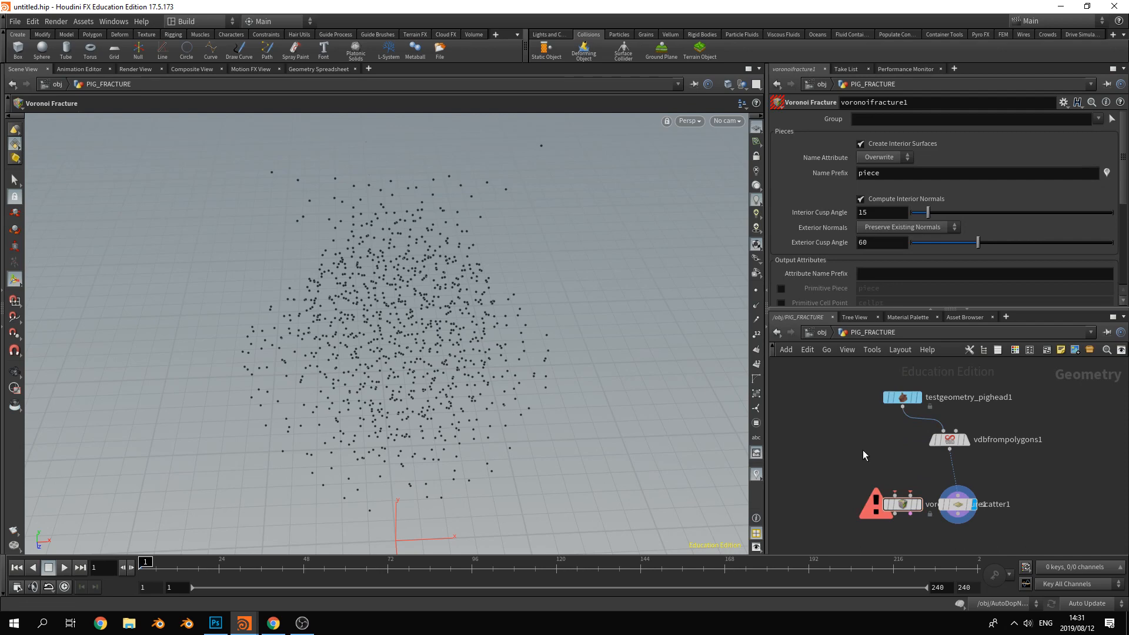
left_click_drag(902, 408, 897, 479)
middle_click_drag(904, 483, 904, 435)
left_click_drag(917, 463, 920, 511)
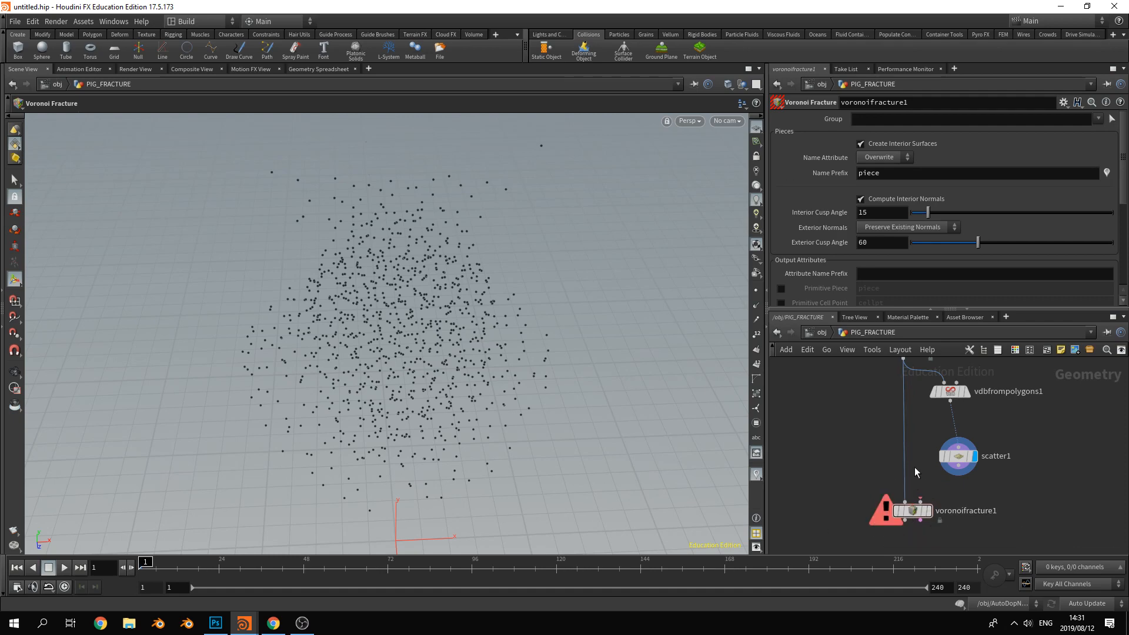
scroll(915, 465, "down", 2)
left_click_drag(907, 372, 876, 382)
middle_click_drag(926, 480, 923, 441)
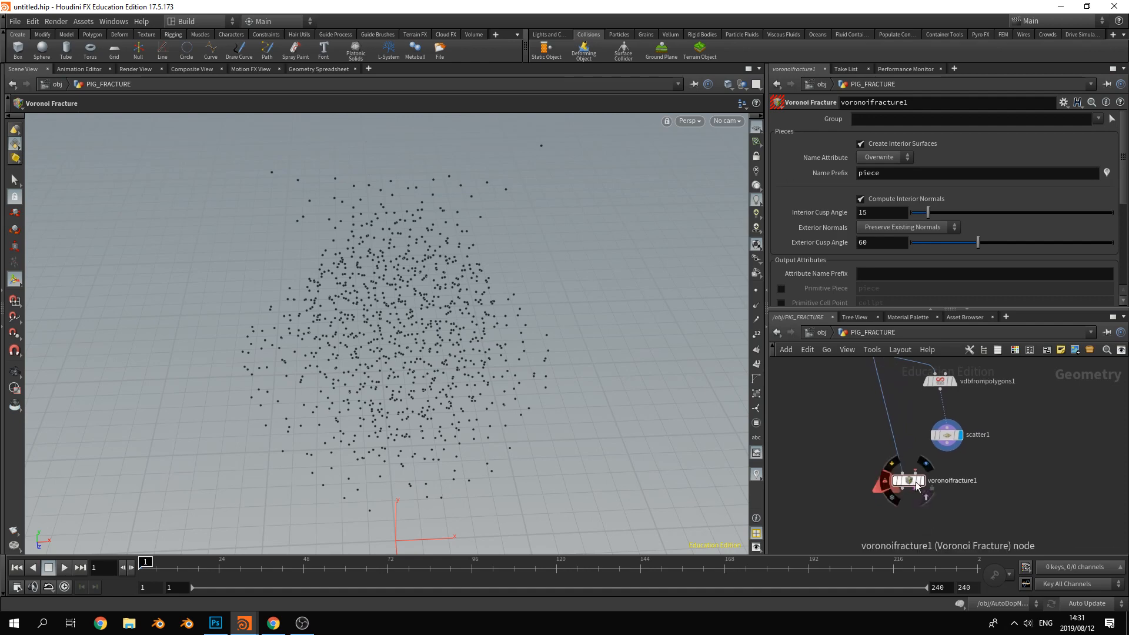
left_click_drag(915, 487, 917, 493)
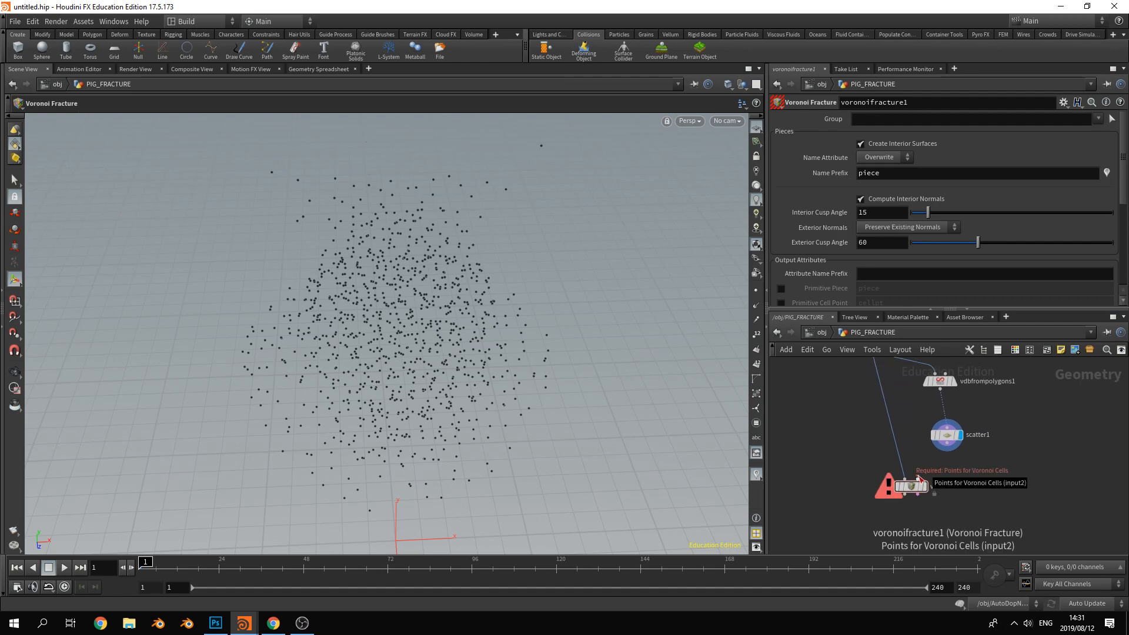
left_click_drag(947, 436, 919, 477)
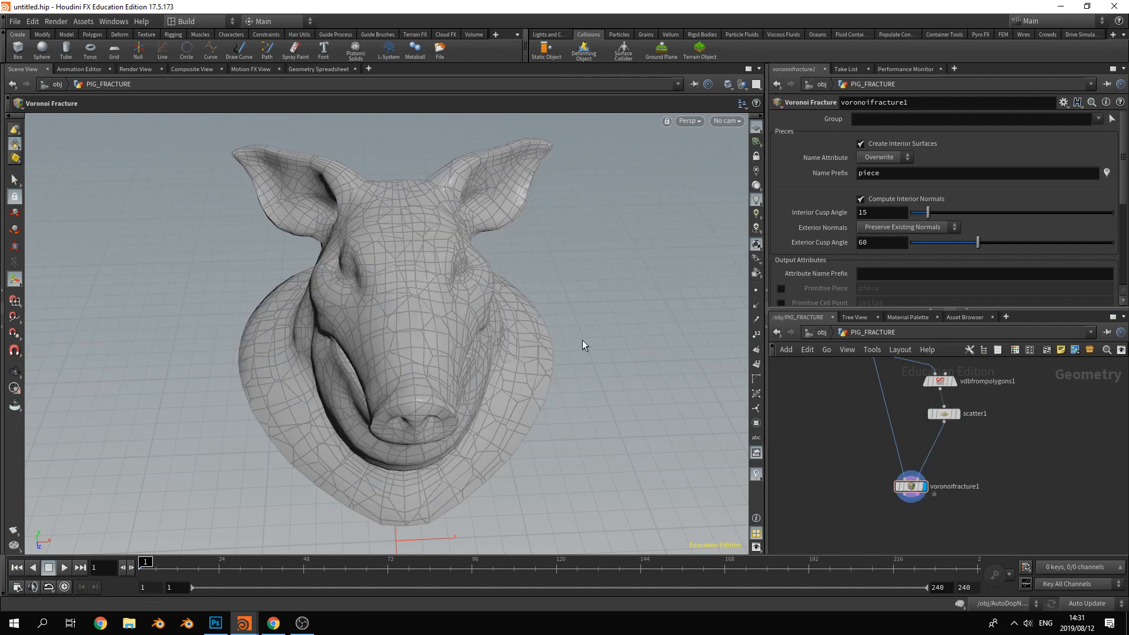
Switch the viewport to wireframe shading and inspect the Voronoi cells of the fractured pig head up close
left_click_drag(582, 340, 524, 295, "alt")
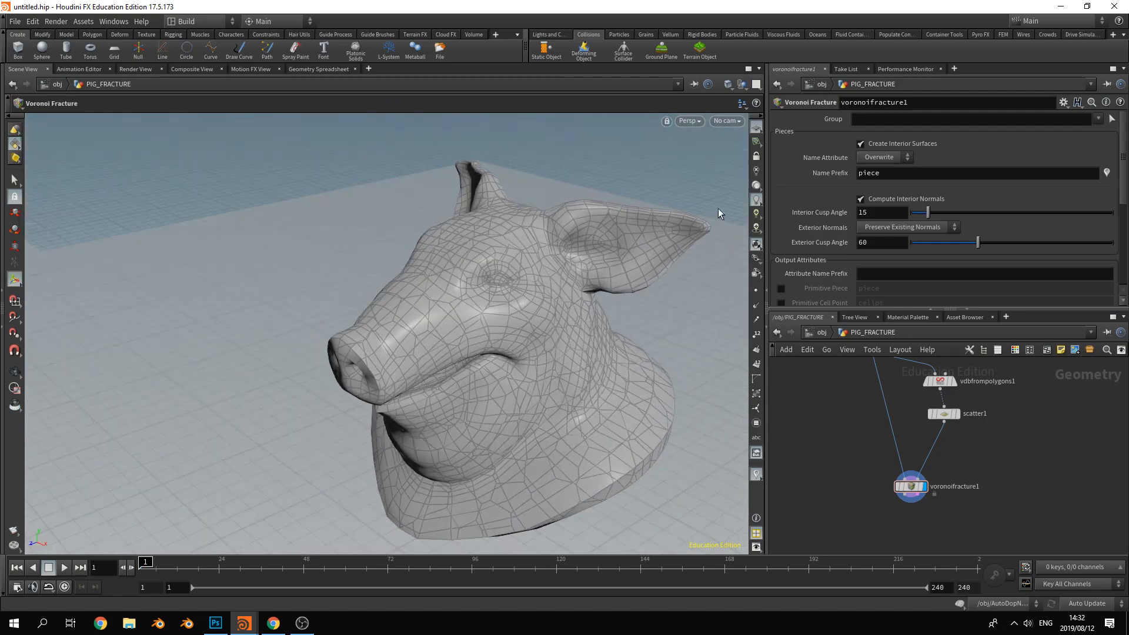
middle_click_drag(589, 299, 545, 251, "alt")
key("w")
key("Escape")
left_click_drag(444, 321, 500, 353)
key("Return")
Tidy voronoifracture1 and scatter1 in the network and set scatter1's Force Total Count to 50
middle_click_drag(870, 416, 875, 452)
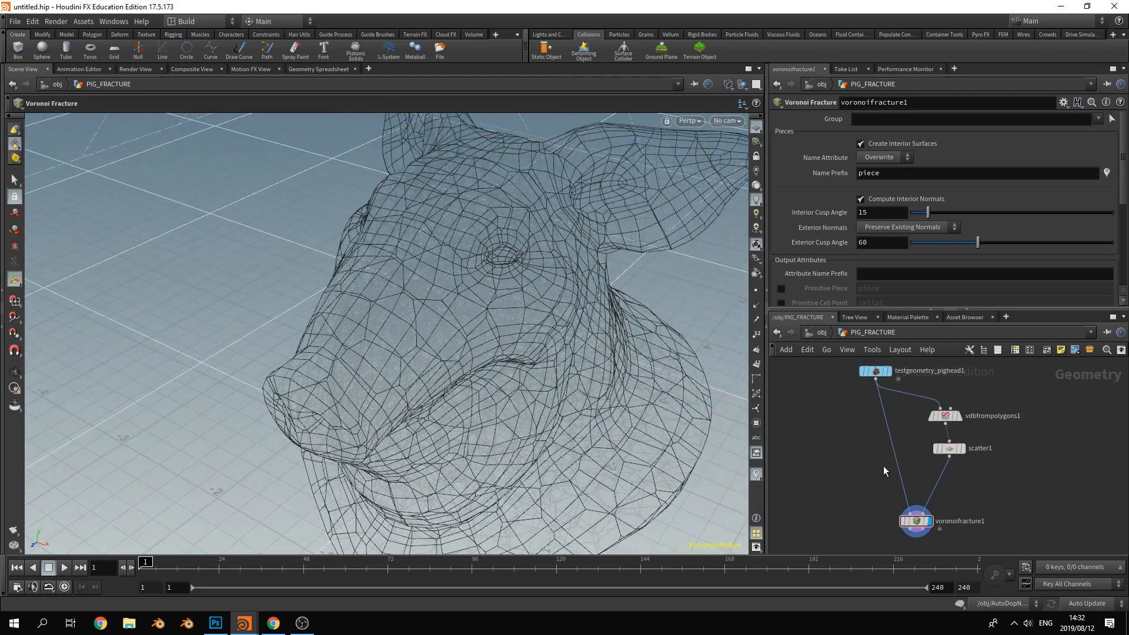
left_click_drag(918, 524, 886, 514)
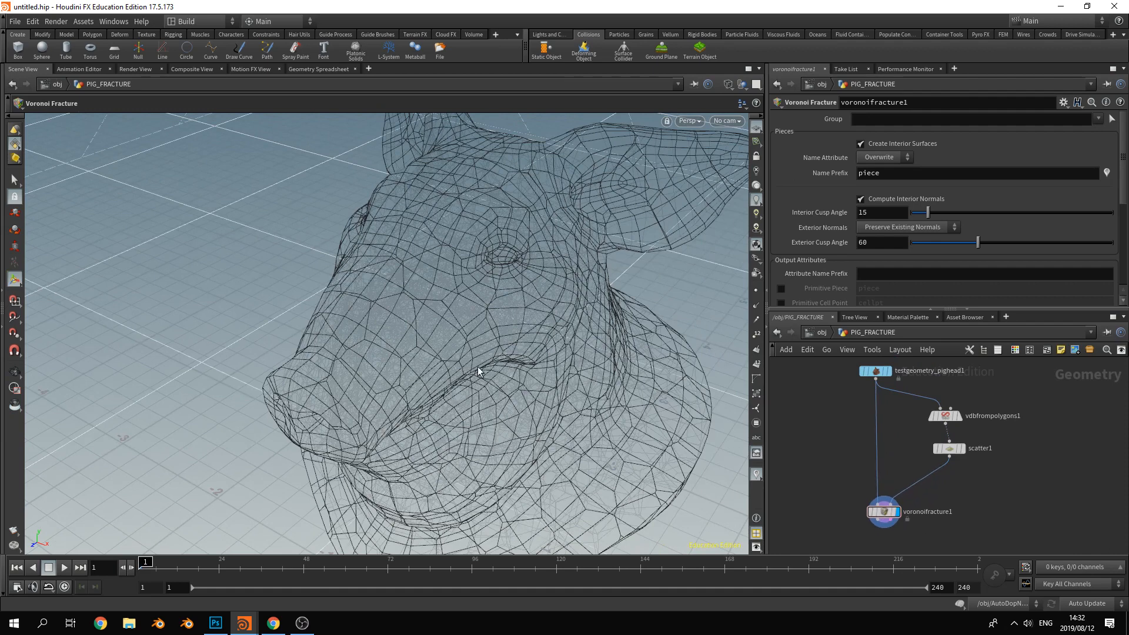
left_click_drag(949, 448, 947, 469)
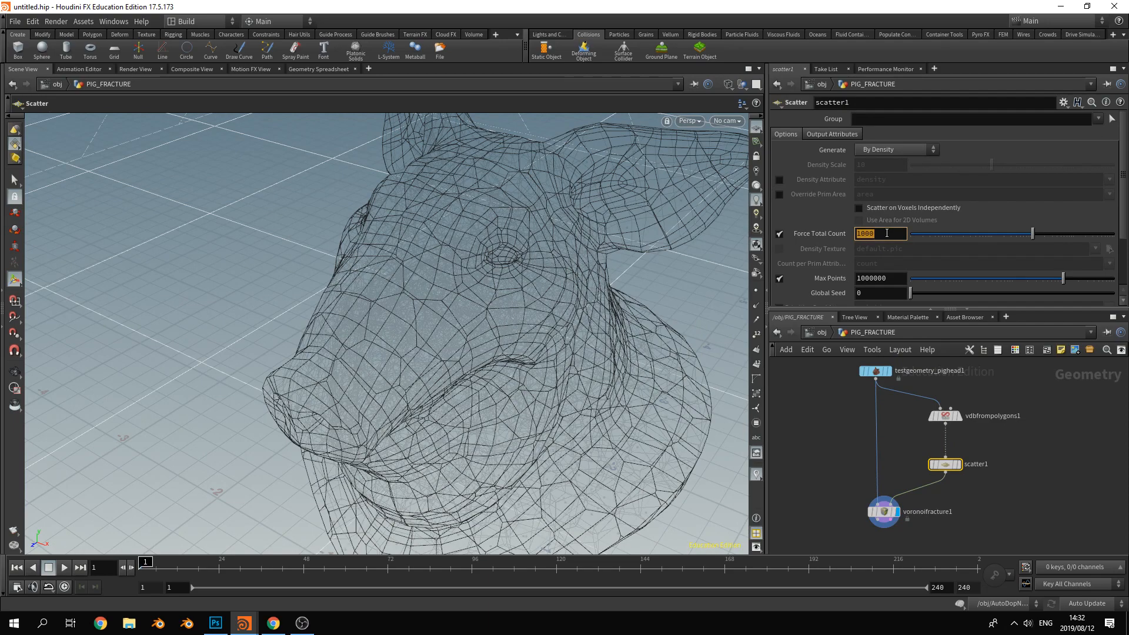
key("Return")
left_click_drag(531, 369, 513, 349, "alt")
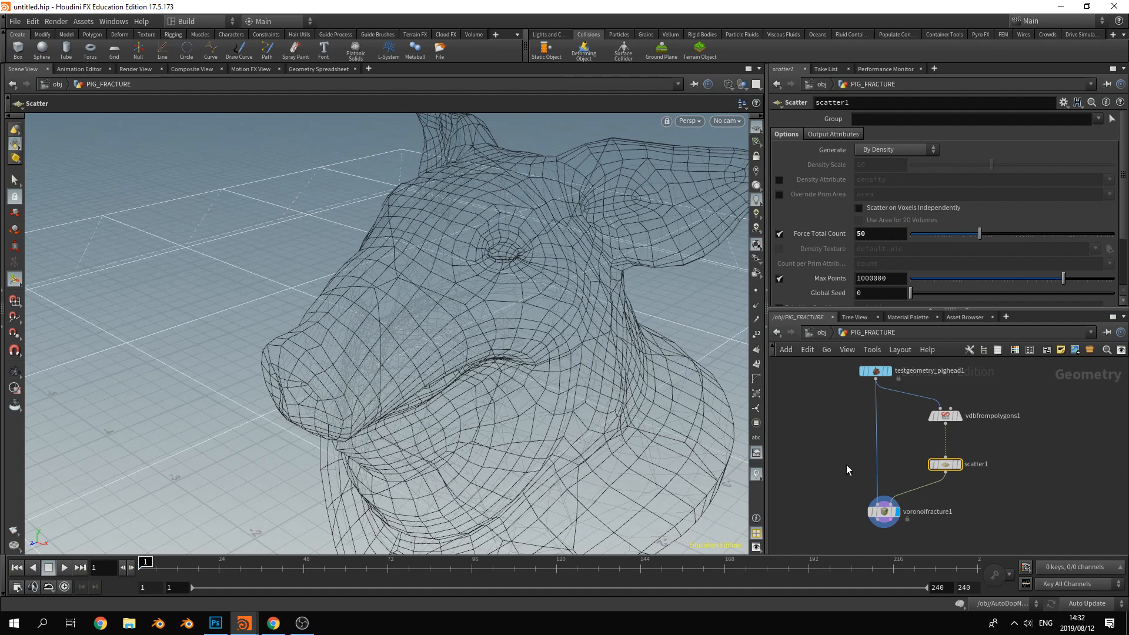
Add an Exploded View node below voronoifracture1, connect the fractured geometry to it, and preview the separated pieces
scroll(853, 462, "down", 3)
key("Tab")
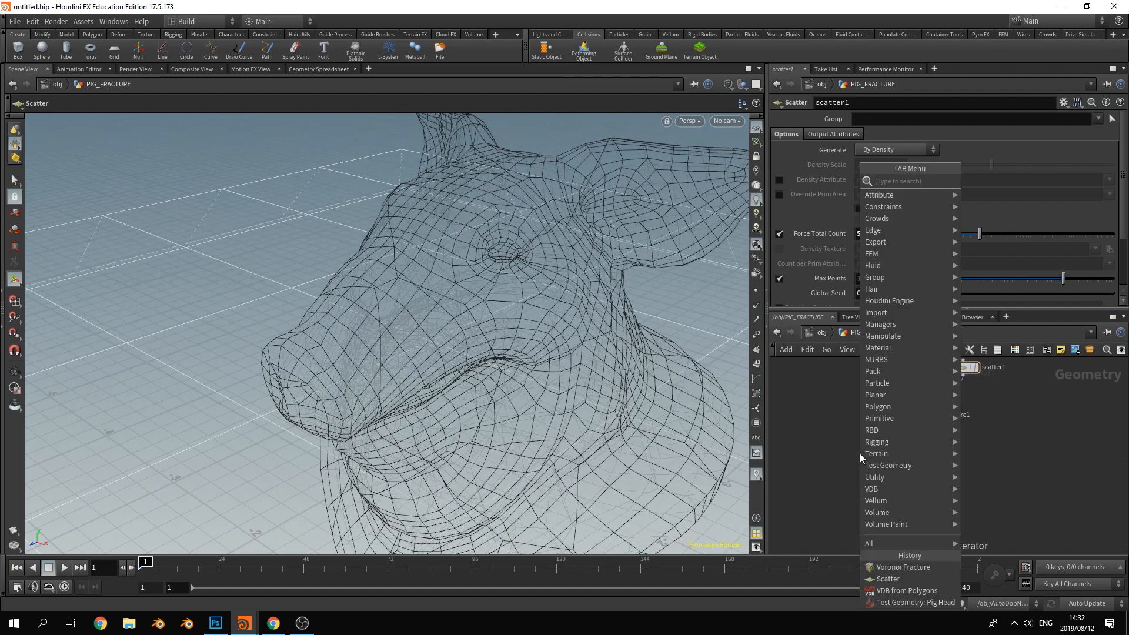
type("ep")
key("BackSpace")
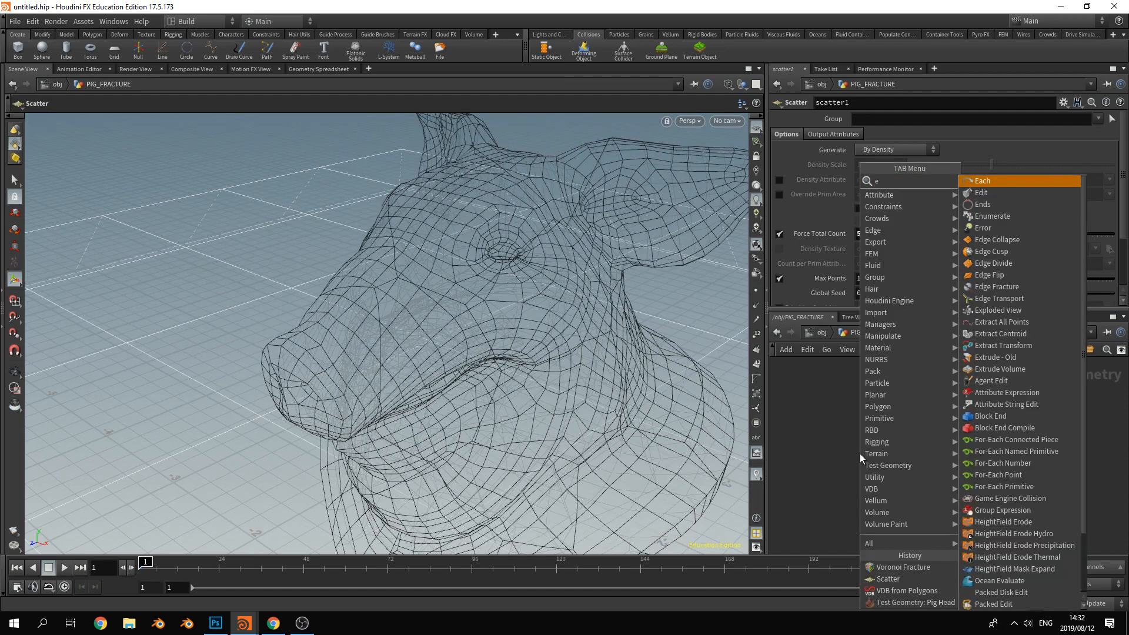
type("x")
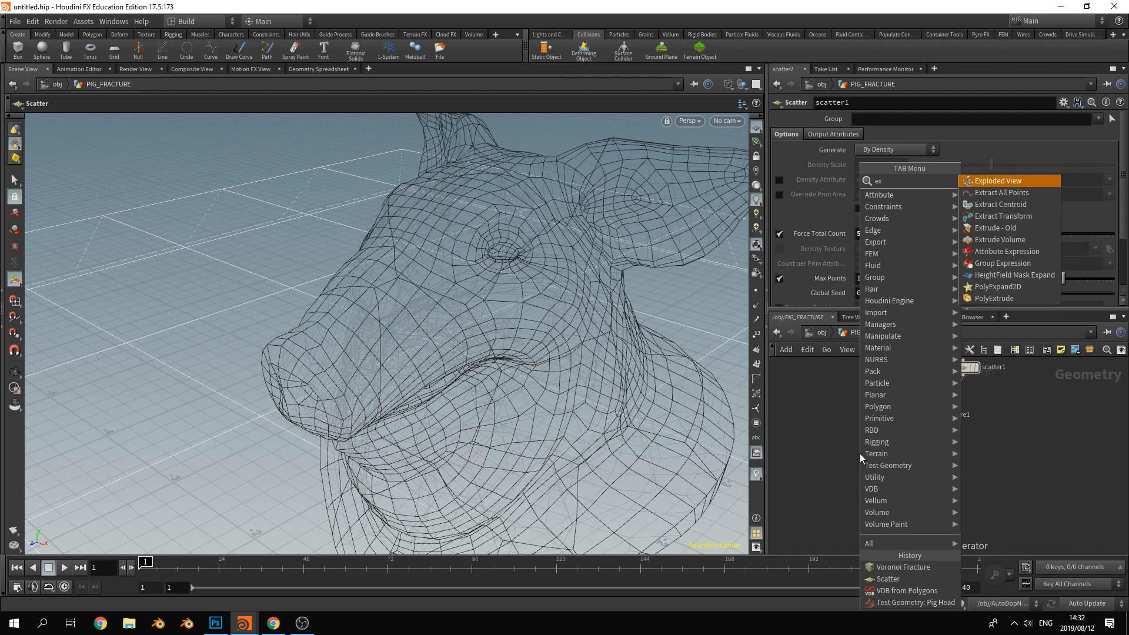
type("plo")
key("Return")
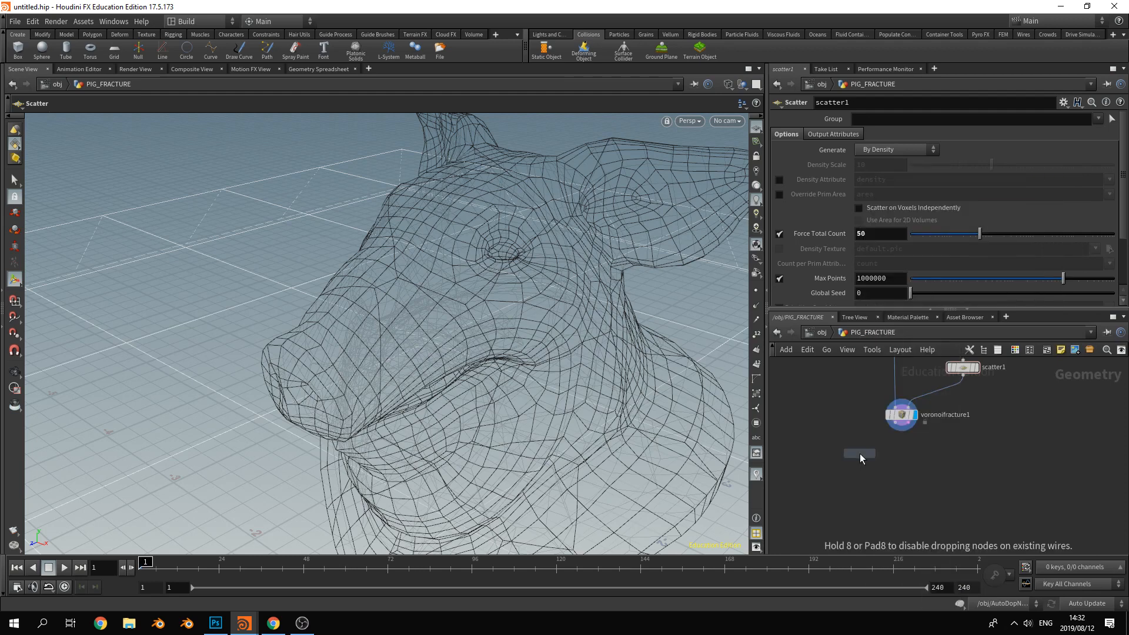
left_click(902, 459)
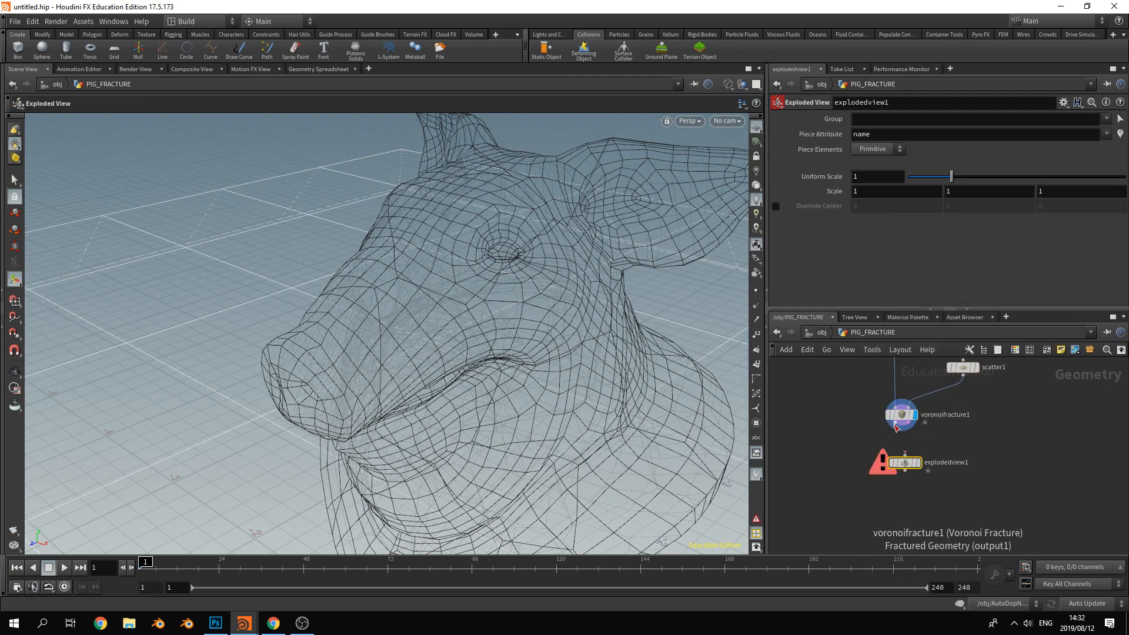
left_click_drag(901, 431, 906, 453)
left_click(905, 456)
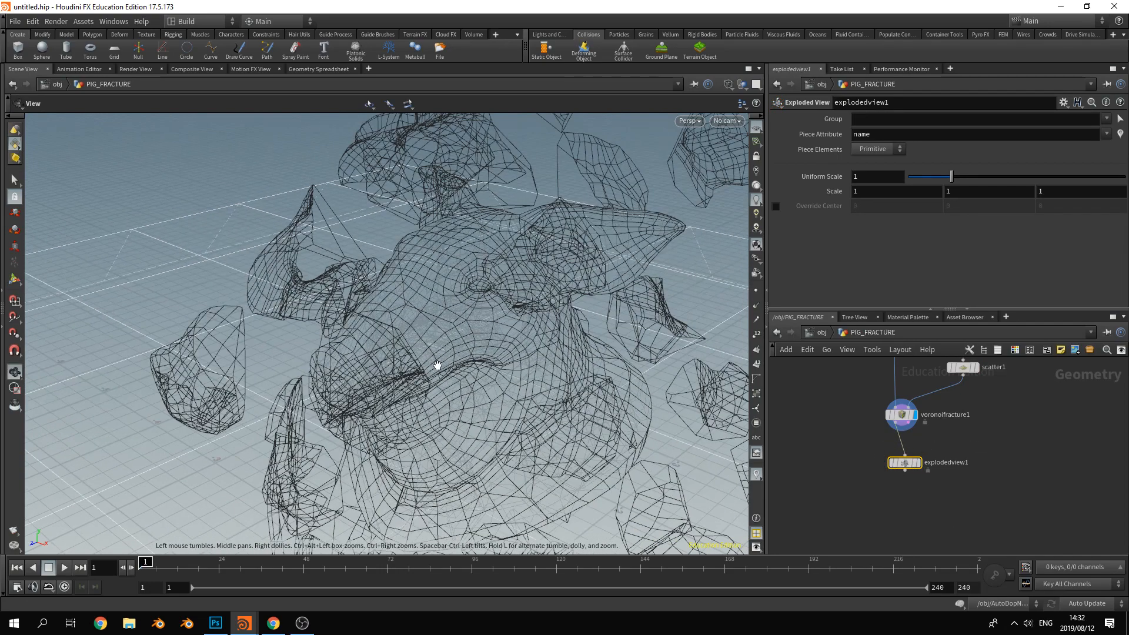
left_click(863, 454)
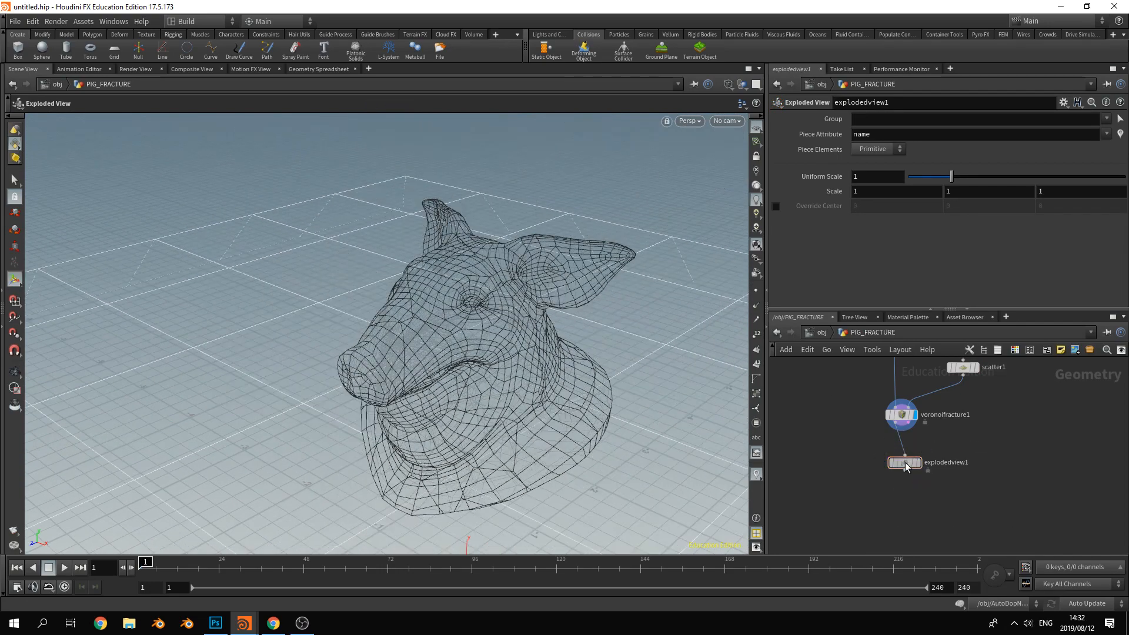
Line up voronoifracture1 above explodedview1, display the exploded view result, and inspect the separated pieces from another angle
left_click(901, 462)
left_click_drag(910, 418, 918, 414)
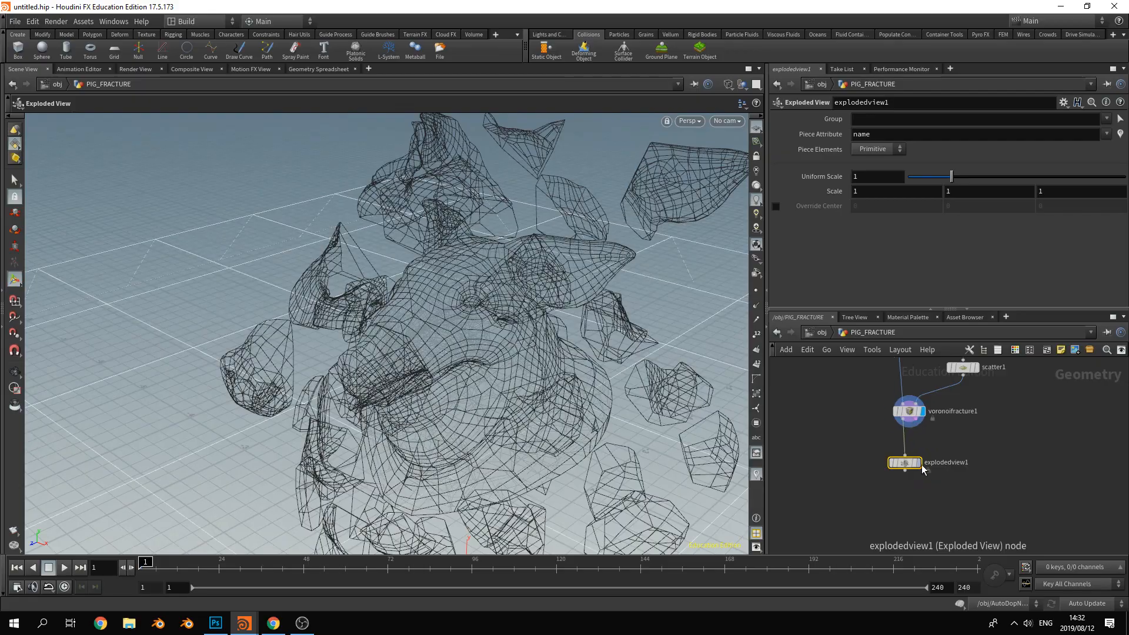
left_click(916, 464)
mouse_move(573, 371)
left_mouse_down("alt")
mouse_move(370, 330)
mouse_move(441, 232)
mouse_move(590, 311)
mouse_move(378, 323)
mouse_move(434, 328)
mouse_move(574, 471)
mouse_move(577, 516)
mouse_move(574, 433)
mouse_move(595, 404)
mouse_move(498, 406)
mouse_move(638, 378)
mouse_move(479, 411)
mouse_move(467, 372)
mouse_move(564, 388)
left_mouse_up("alt")
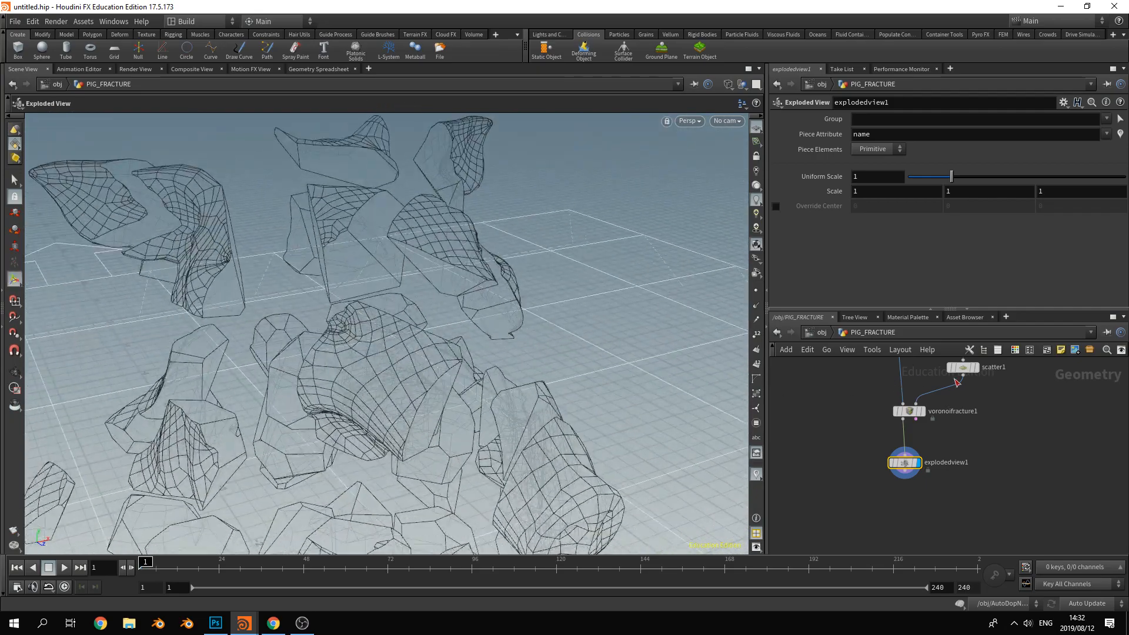
Try a Force Total Count of 1000 on scatter1 and inspect the exploded pig head pieces
left_click(963, 367)
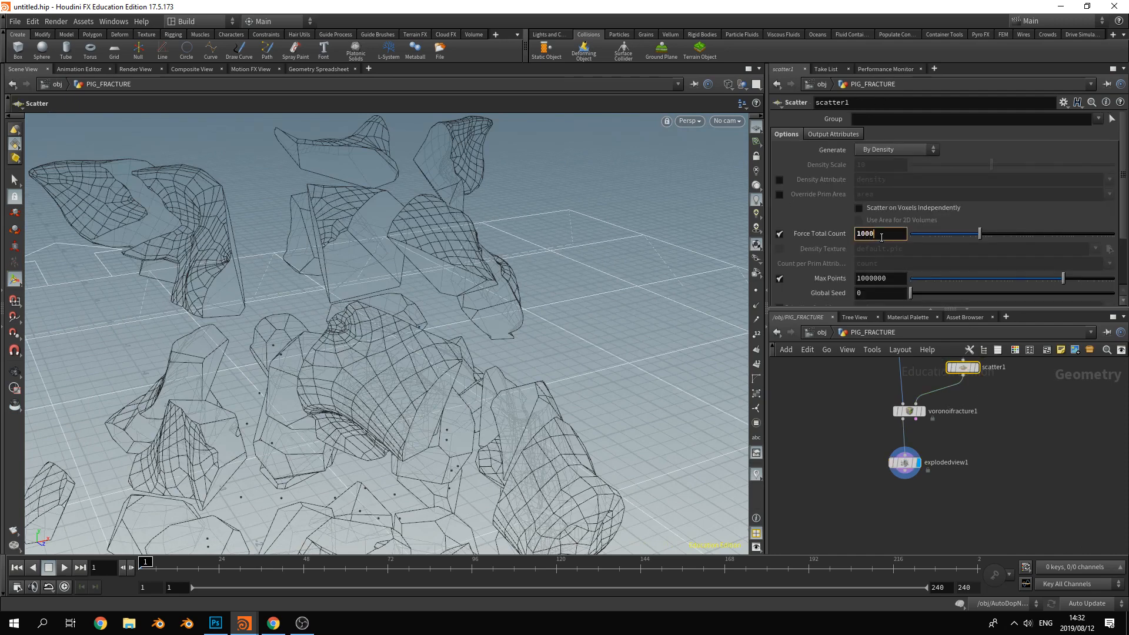
key("Return")
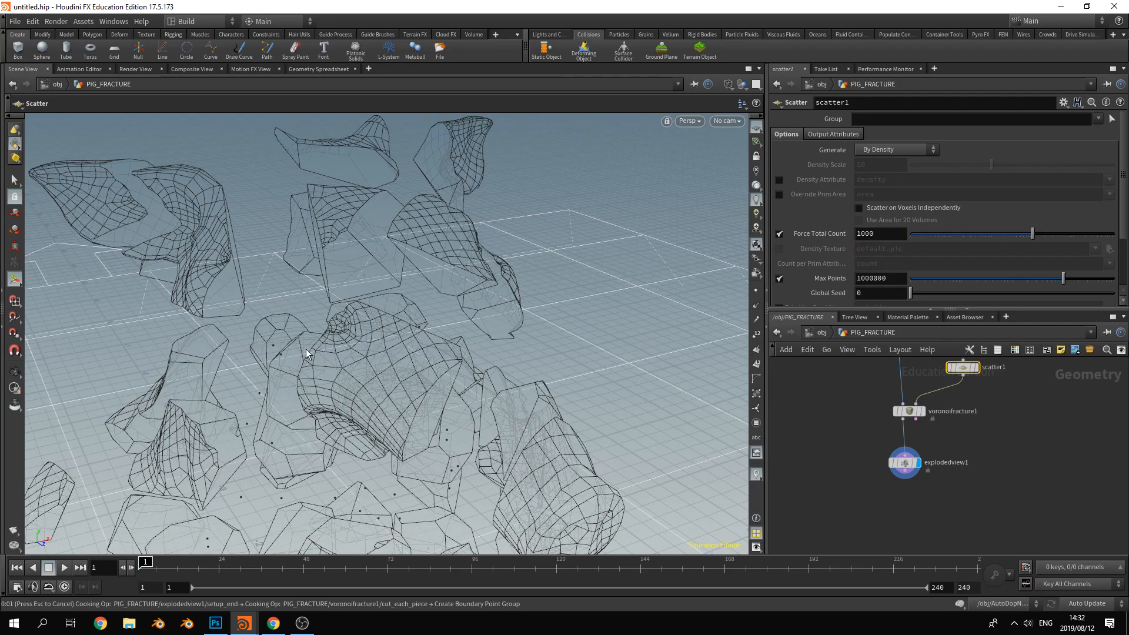
key("Escape")
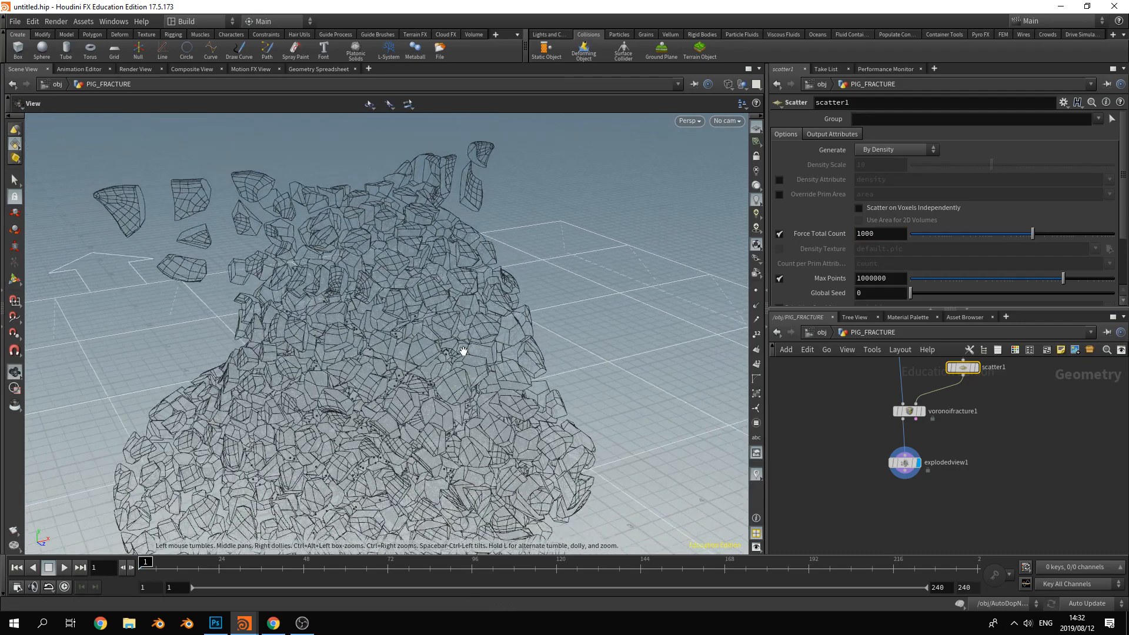
left_click_drag(463, 351, 802, 412)
Delete the explodedview1 node and display voronoifracture1 again
left_click(873, 443)
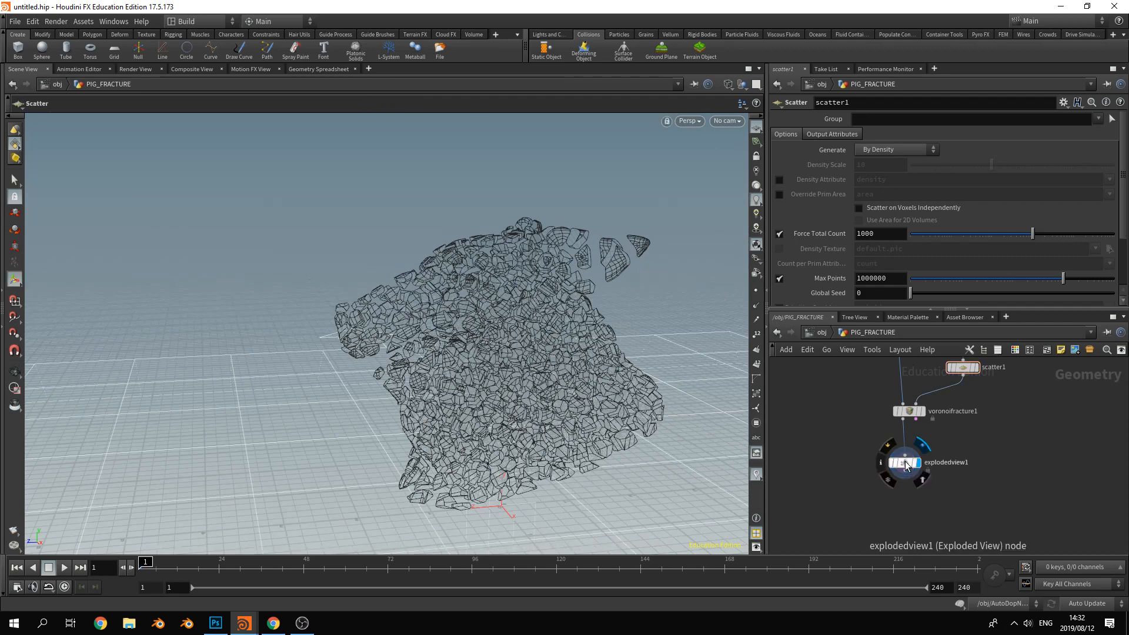
left_click_drag(905, 460, 1067, 457)
key("Delete")
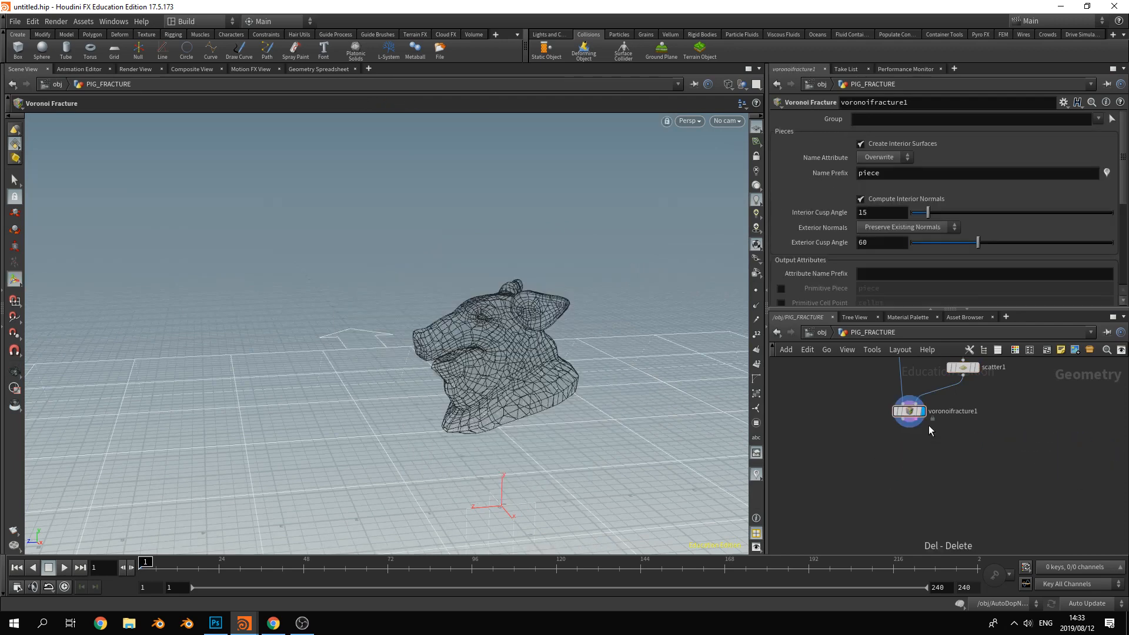
left_click(909, 411)
Set scatter1's Force Total Count to 500
left_click(963, 368)
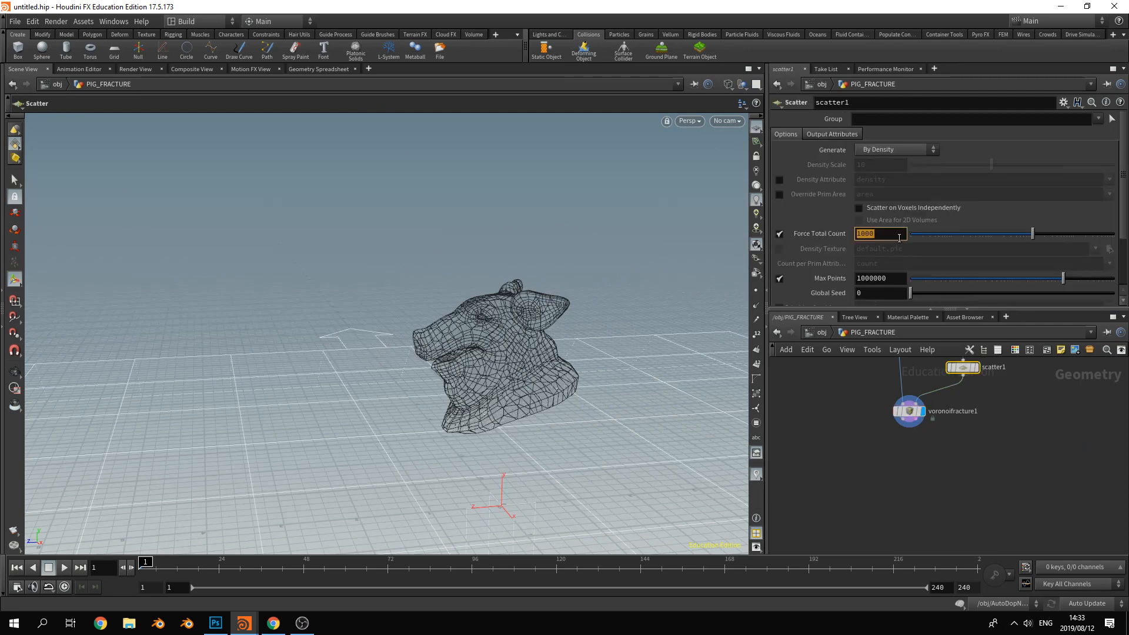
left_click(900, 238)
type("500")
key("Return")
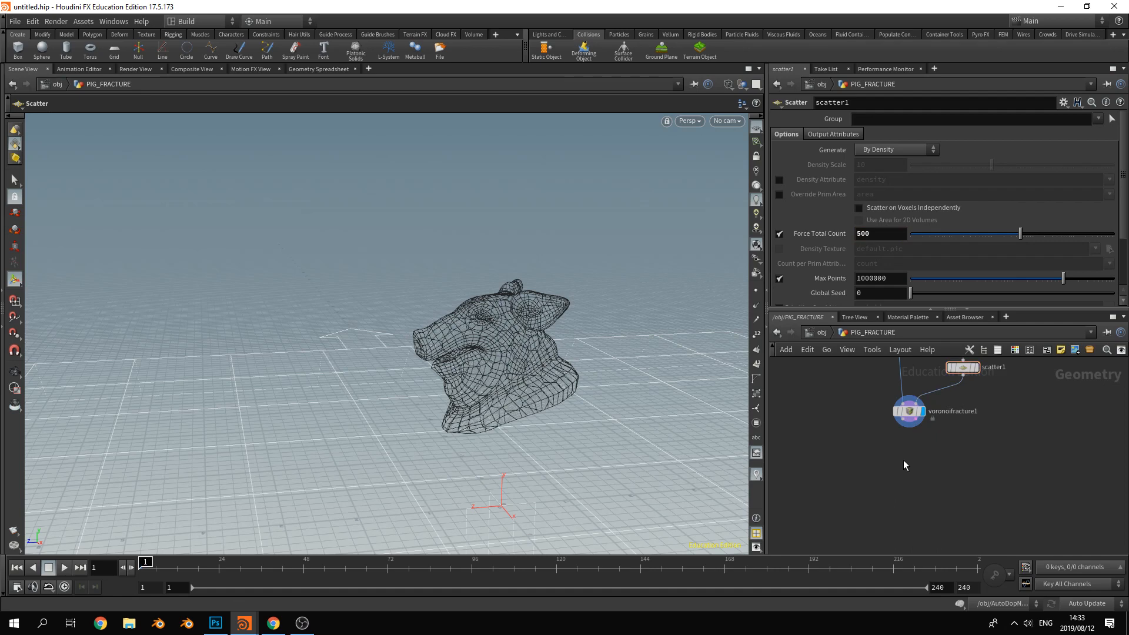
Add a Null node below voronoifracture1 and connect the fractured geometry to its input
key("Tab")
type("null")
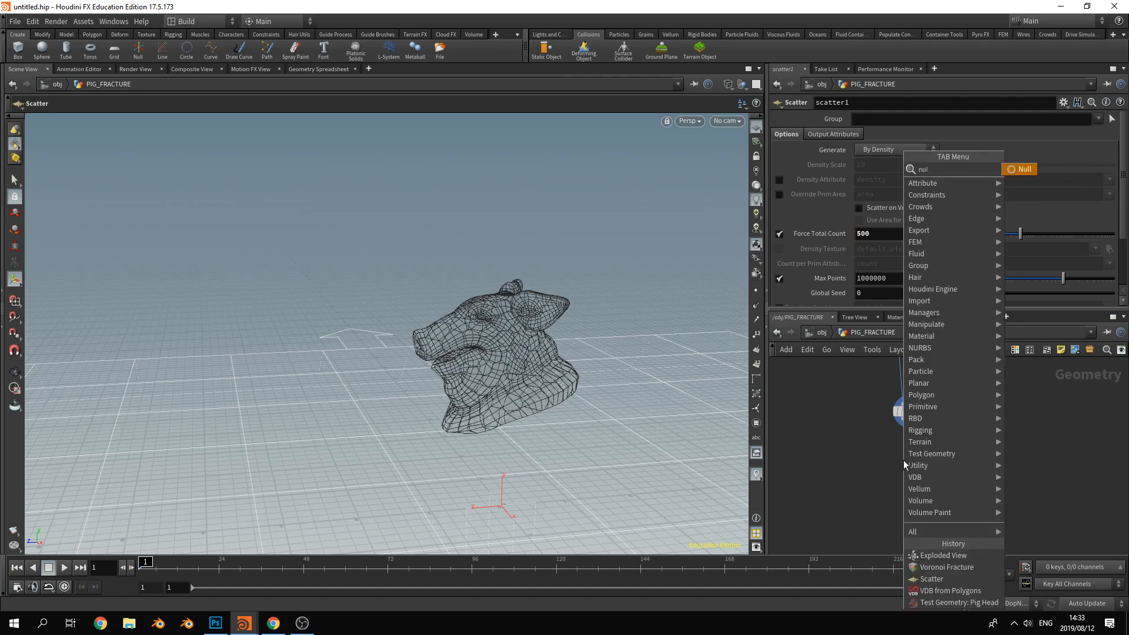
key("Return")
left_click(922, 476)
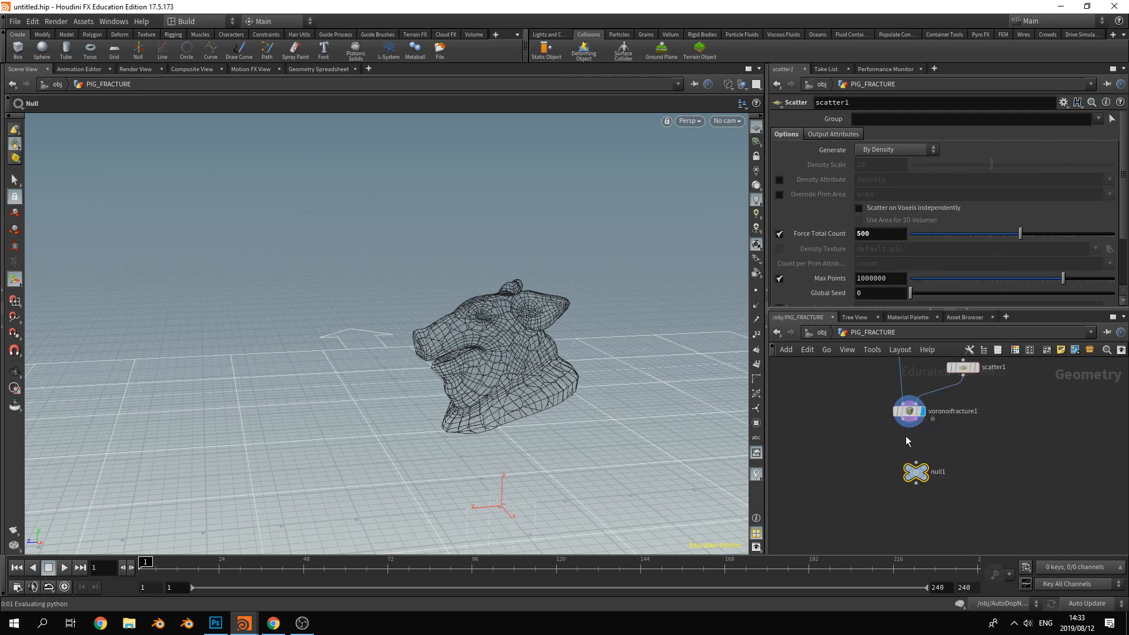
left_click_drag(903, 419, 917, 462)
Rename the null to FRACTURED_PIECES, align it under voronoifracture1, and set it as the displayed node
left_click(939, 472)
double_click(940, 472)
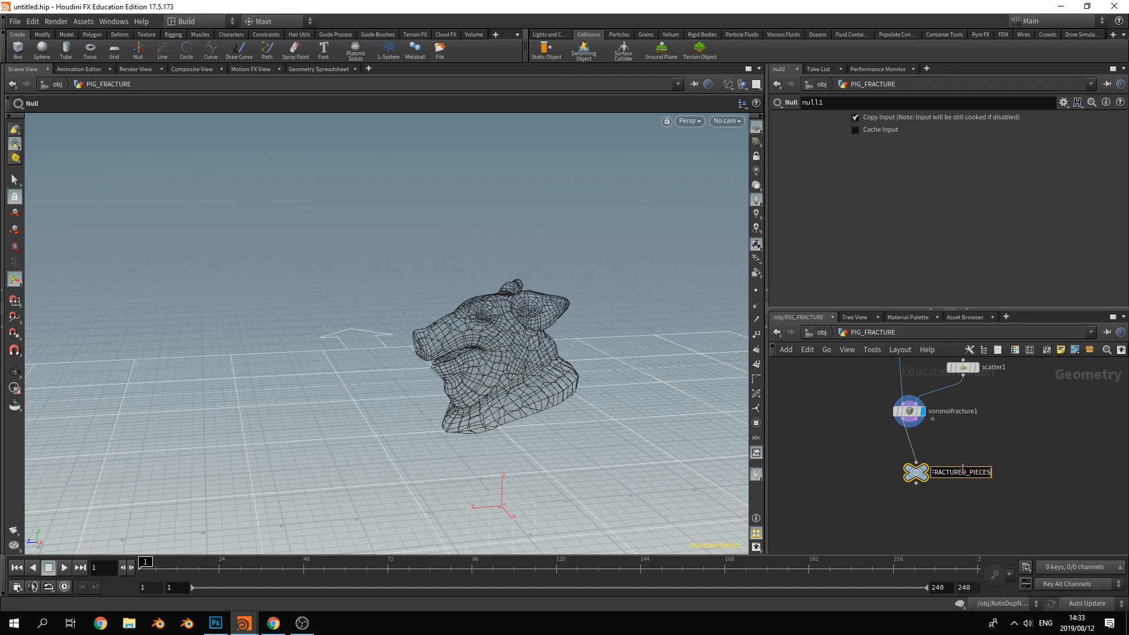
type("FRACTURED_PIECES")
key("Return")
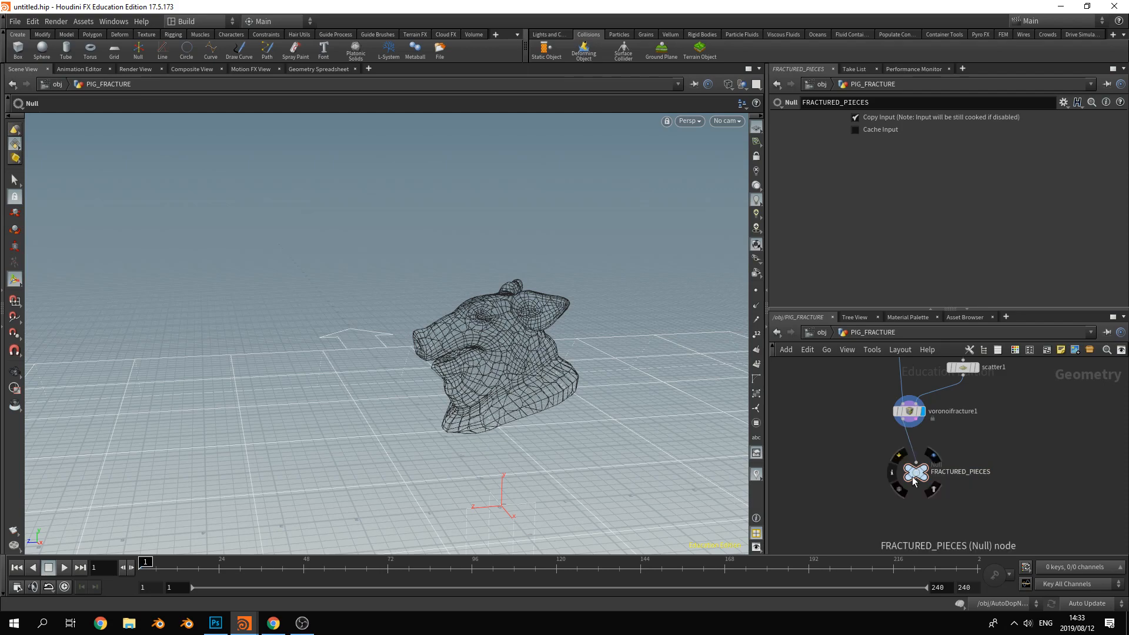
left_click_drag(912, 476, 906, 474)
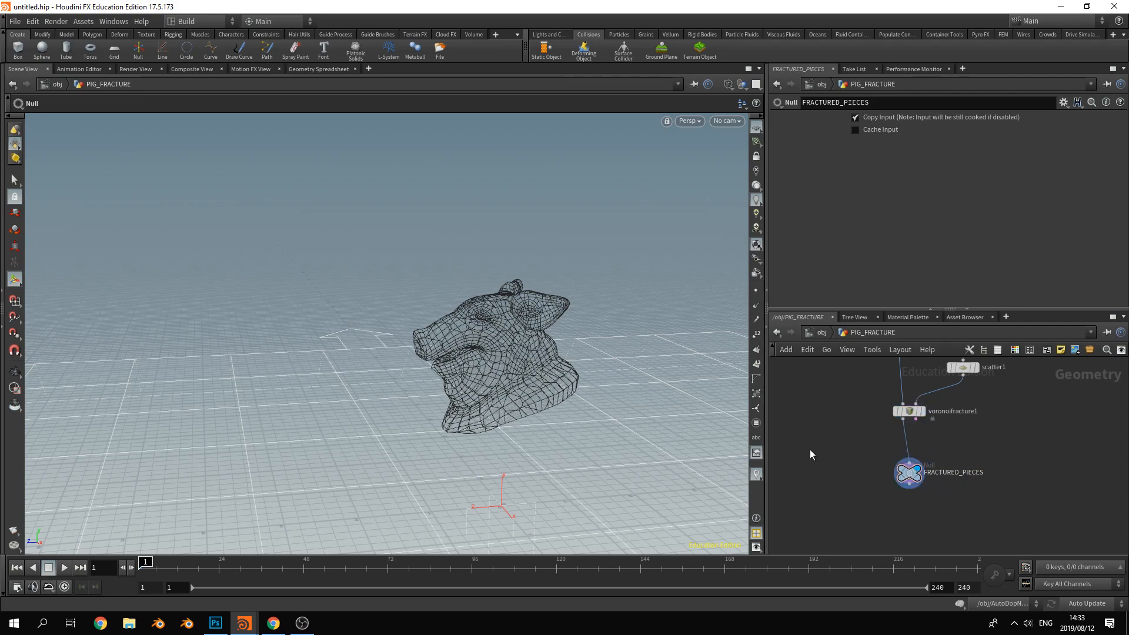
Return to the object level, select PIG_FRACTURE, and convert it with the RBD Fractured Object tool
left_click_drag(447, 406, 589, 424)
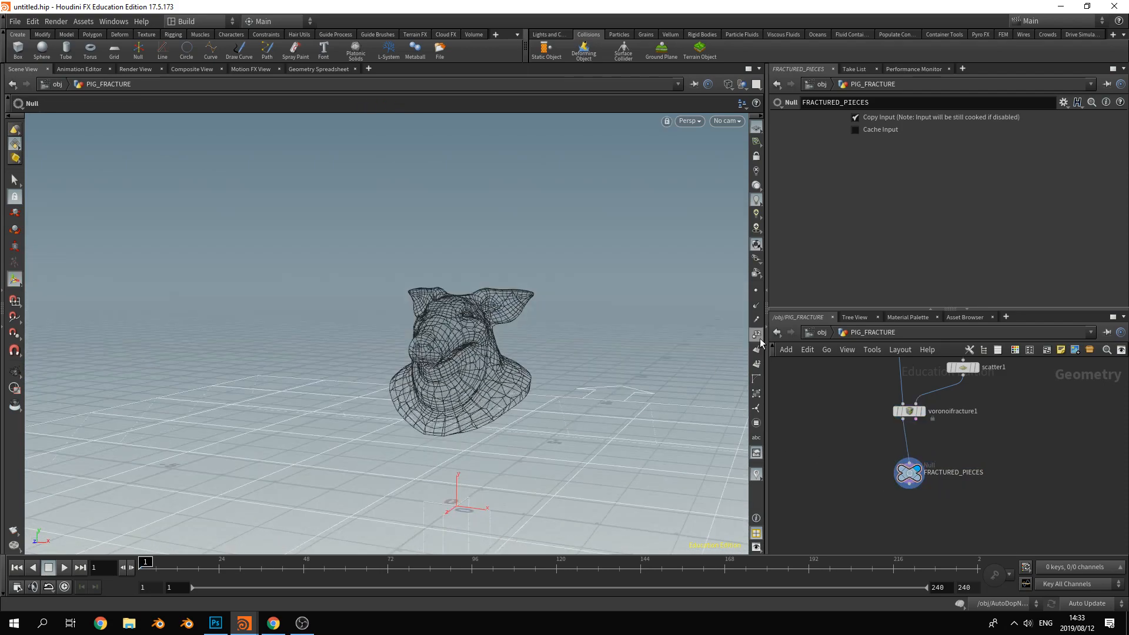
left_click(824, 334)
left_click(859, 456)
scroll(857, 457, "down", 3)
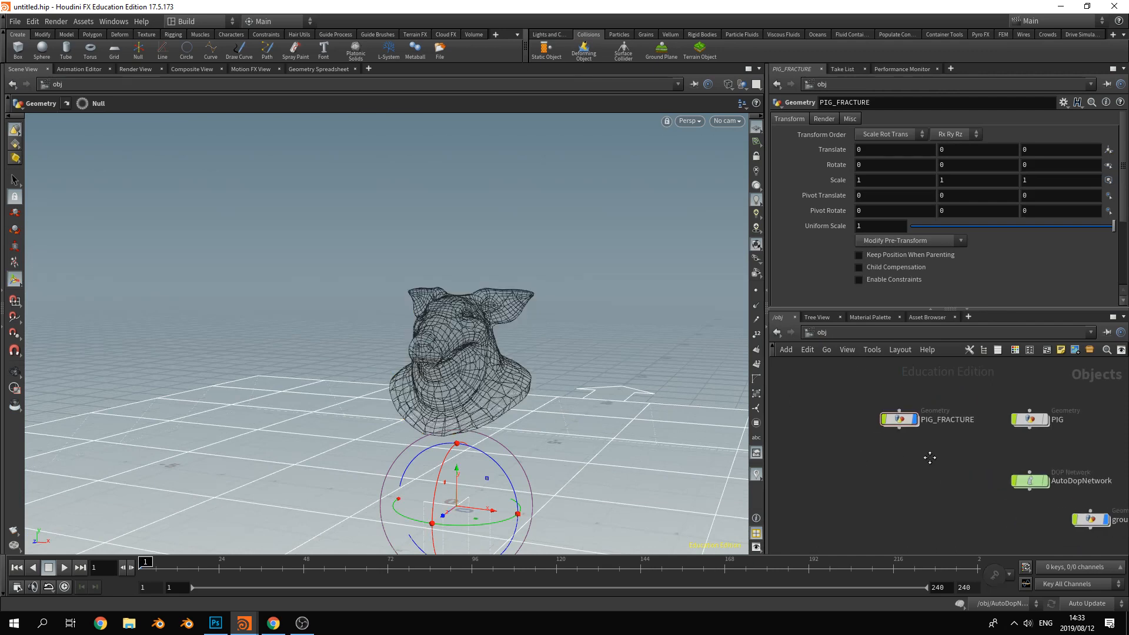
left_click_drag(904, 421, 899, 421)
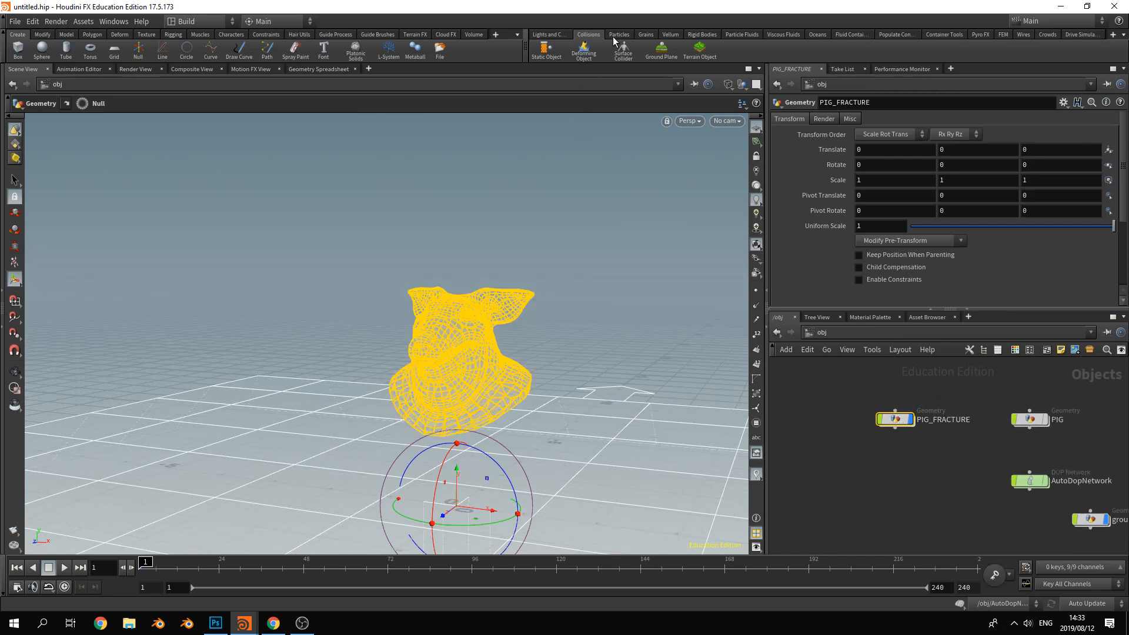
left_click(703, 36)
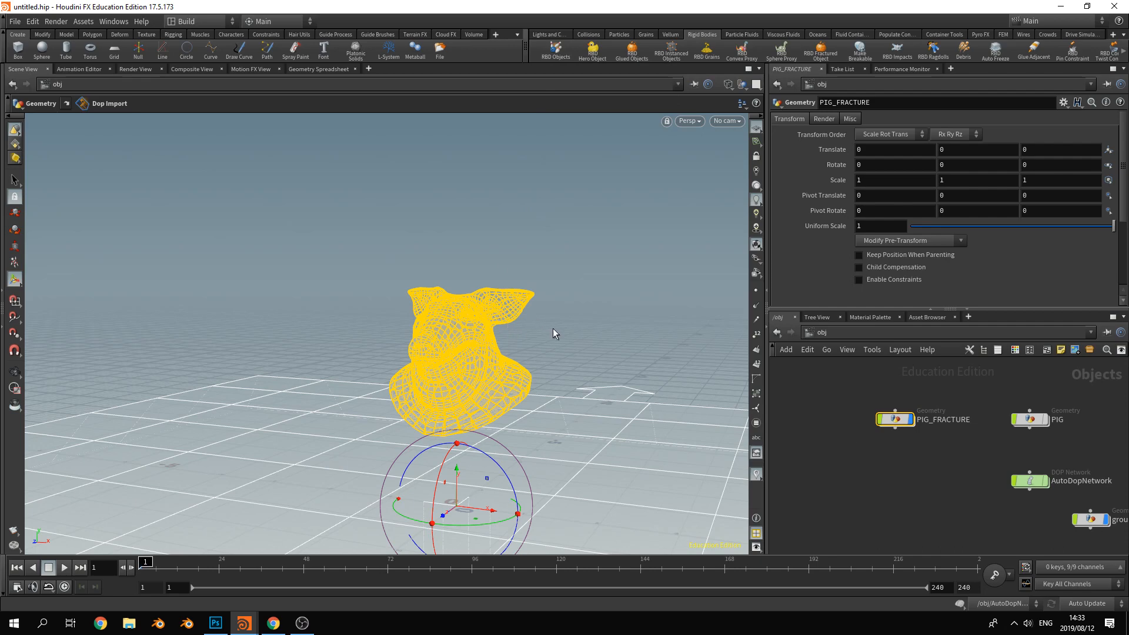
Inside PIG_FRACTURE, move the FRACTURED_PIECES null up close to voronoifracture1, apart from the generated simulation nodes
double_click(895, 418)
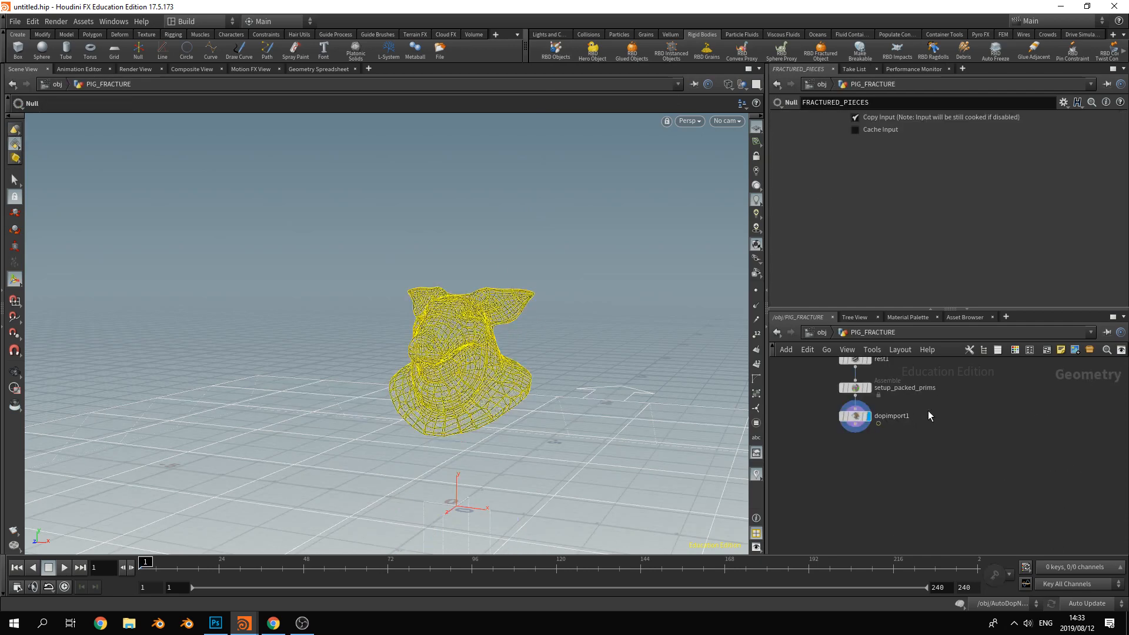
left_click(863, 394)
middle_click_drag(874, 376, 871, 452)
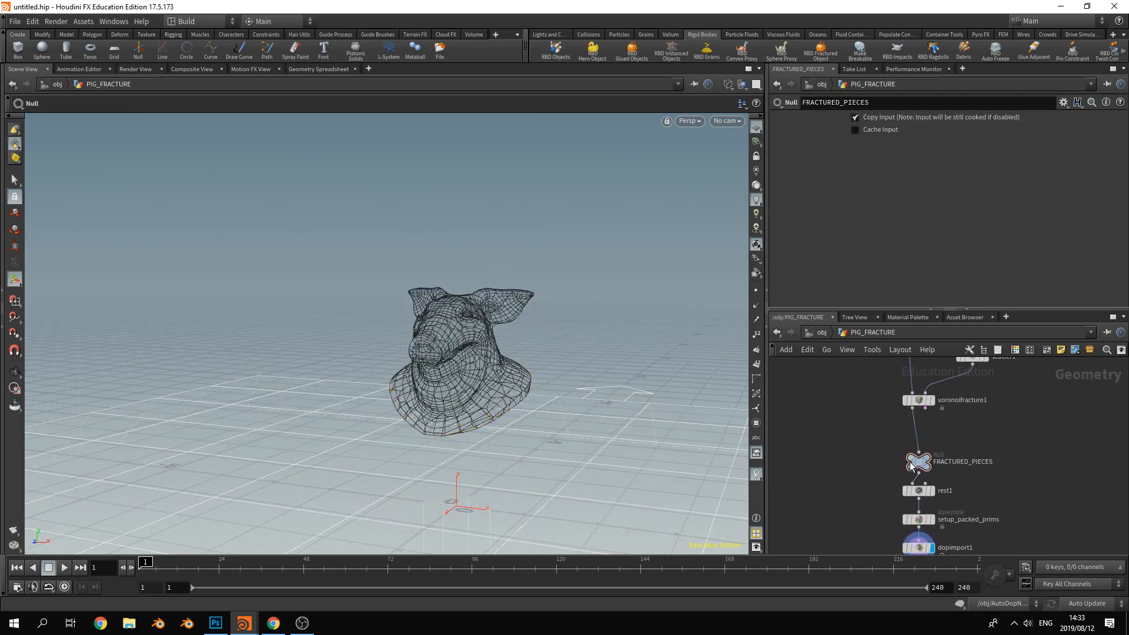
left_click_drag(920, 465, 916, 432)
middle_click_drag(888, 463, 874, 368)
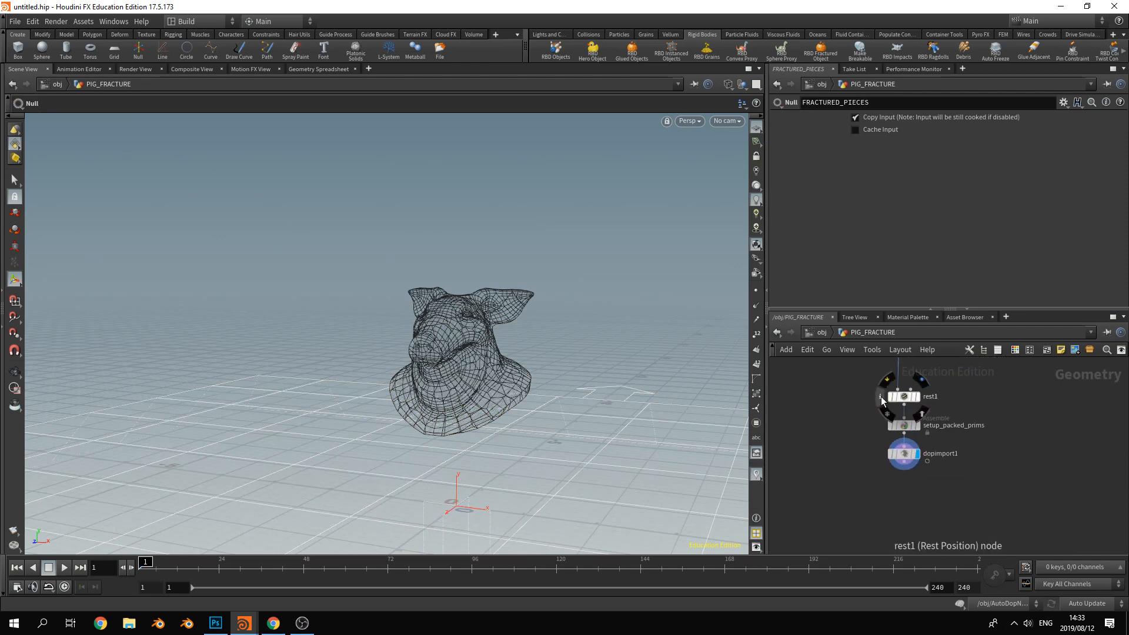
left_click_drag(819, 390, 819, 390)
middle_click_drag(875, 369, 884, 441)
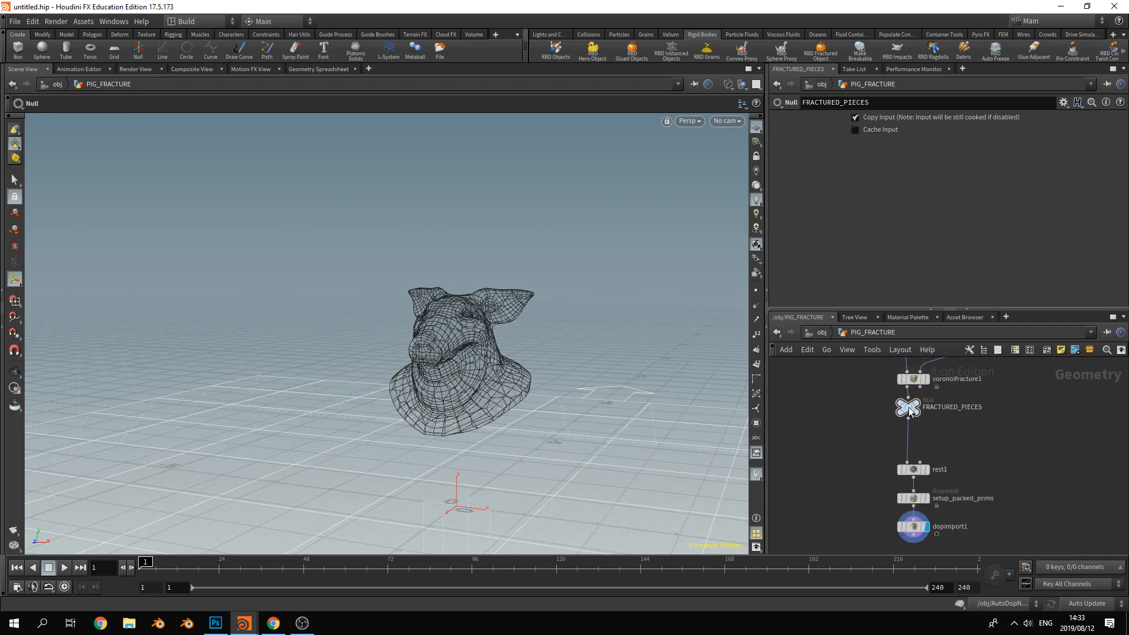
Examine the node information of FRACTURED_PIECES, setup_packed_prims and scatter1 to compare their point and piece counts
middle_click(909, 407)
middle_click(913, 498)
middle_click(913, 498)
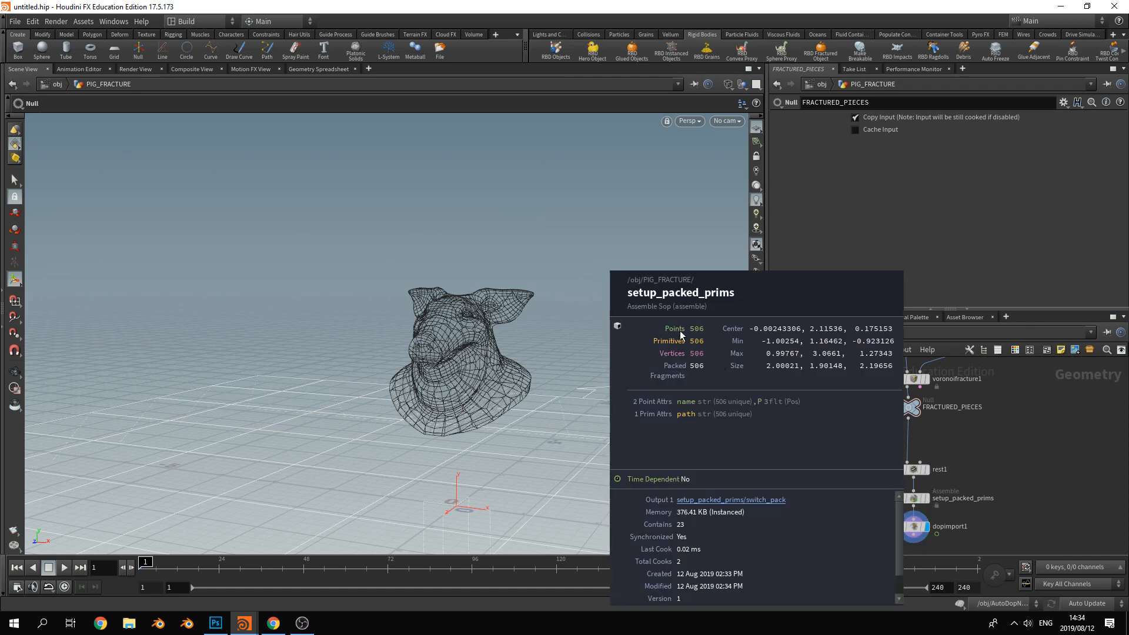
middle_click_drag(1031, 390, 1018, 525)
left_click(954, 474)
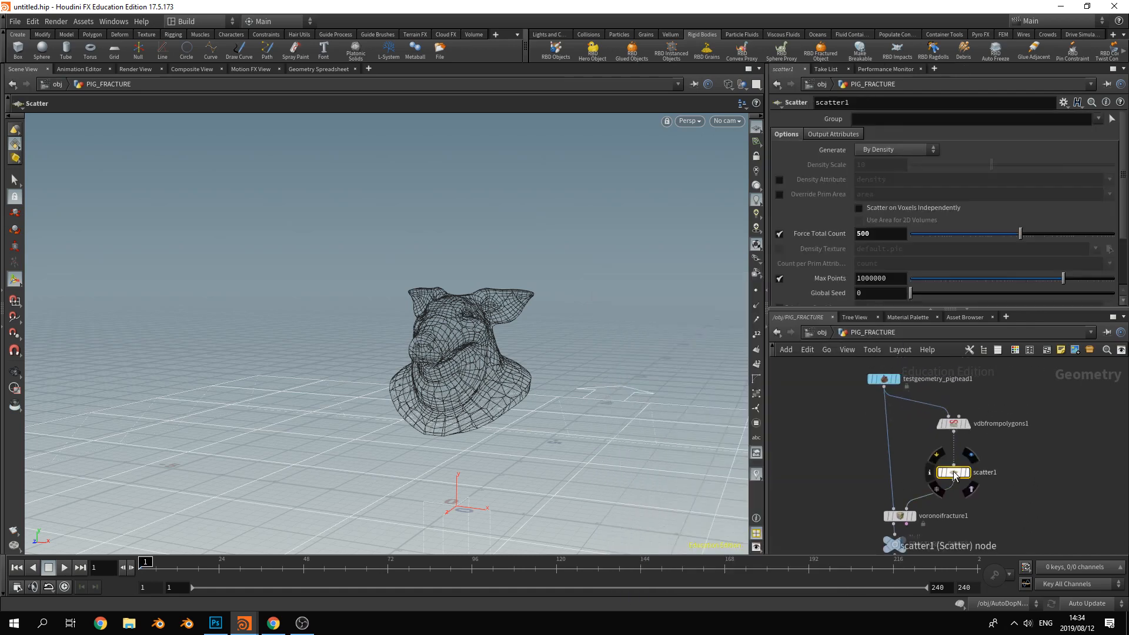
middle_click(956, 477)
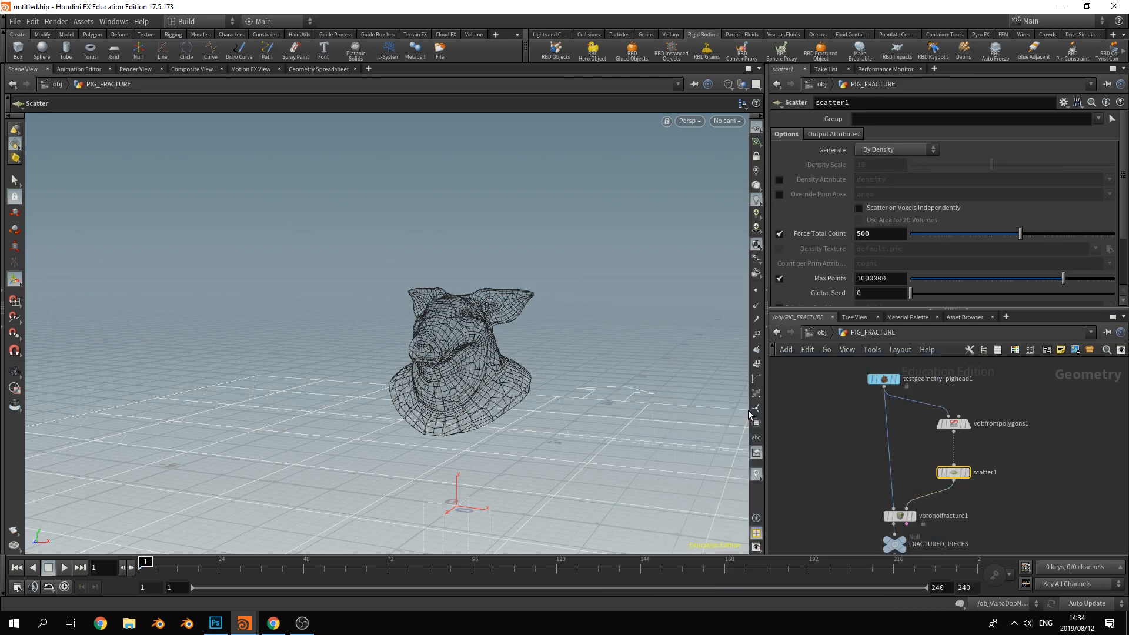
scroll(823, 471, "down", 5)
middle_click_drag(820, 487, 862, 399)
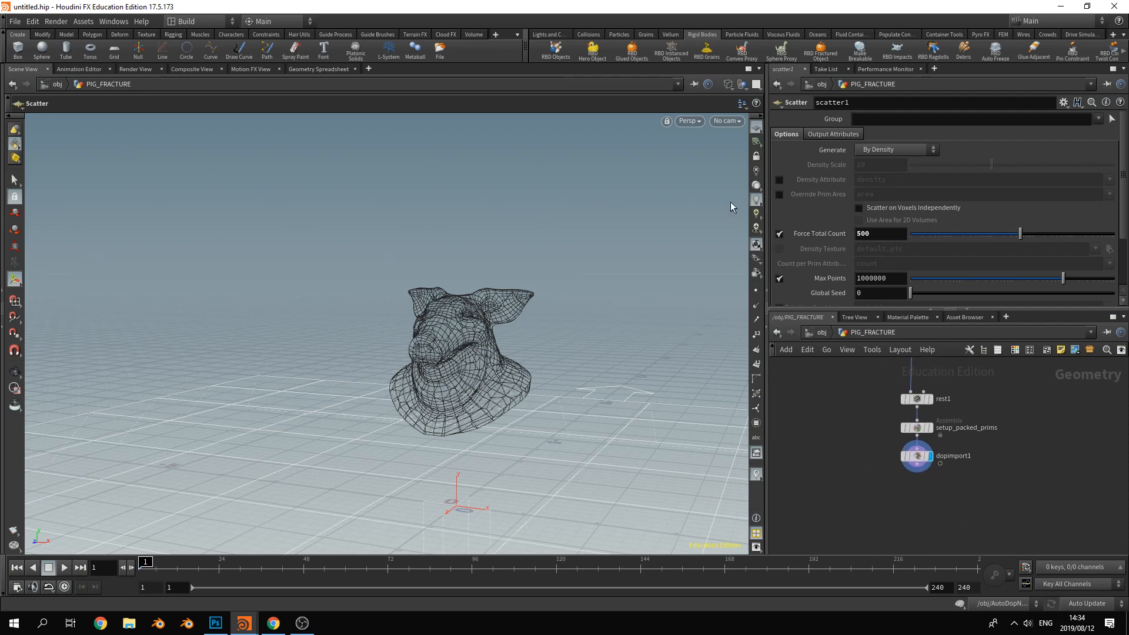
Inside AutoDopNetwork, place geo1 and PIG_FRACTURE side by side above merge2 and cut geo1's connection to merge2
left_click(821, 332)
left_click(1009, 469)
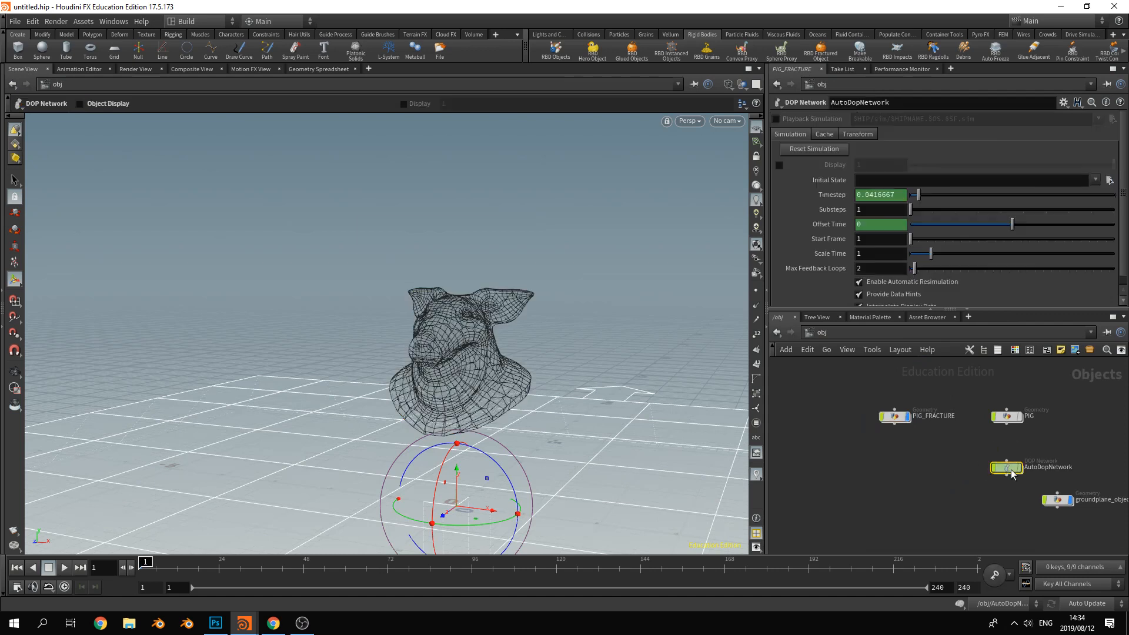
double_click(1010, 469)
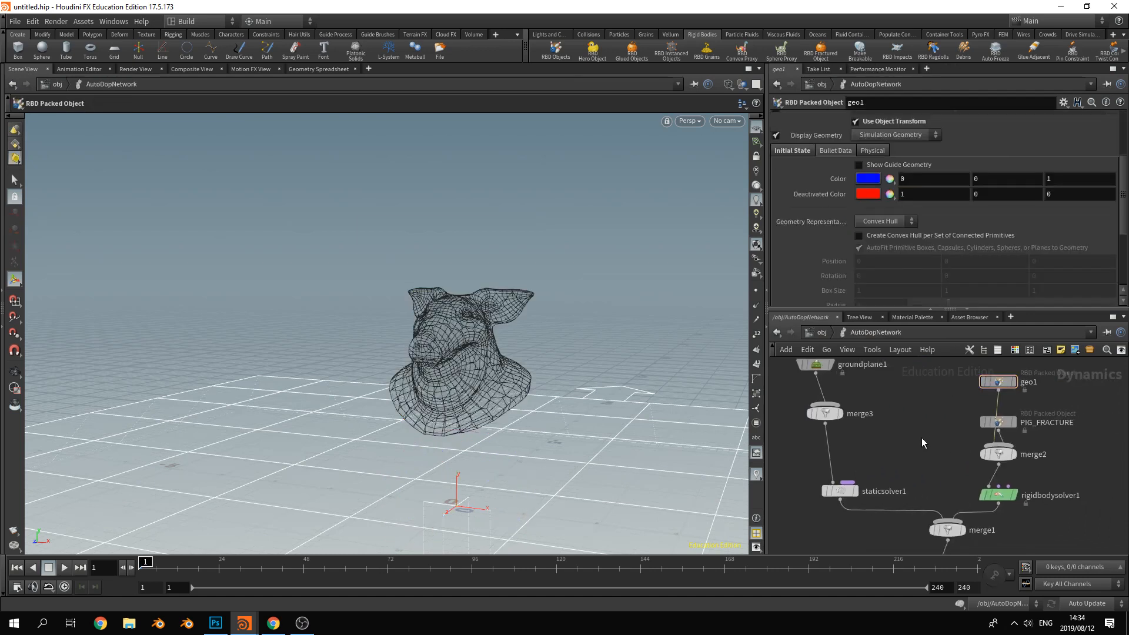
middle_click_drag(941, 428, 855, 446)
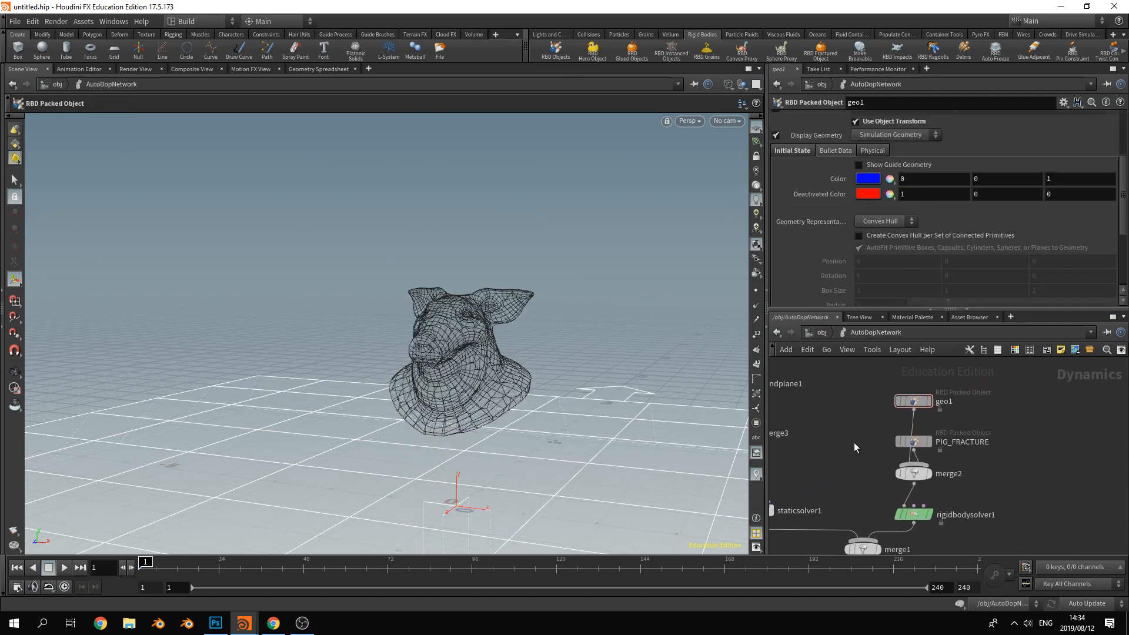
left_click_drag(916, 401, 874, 395)
left_click_drag(919, 441, 977, 395)
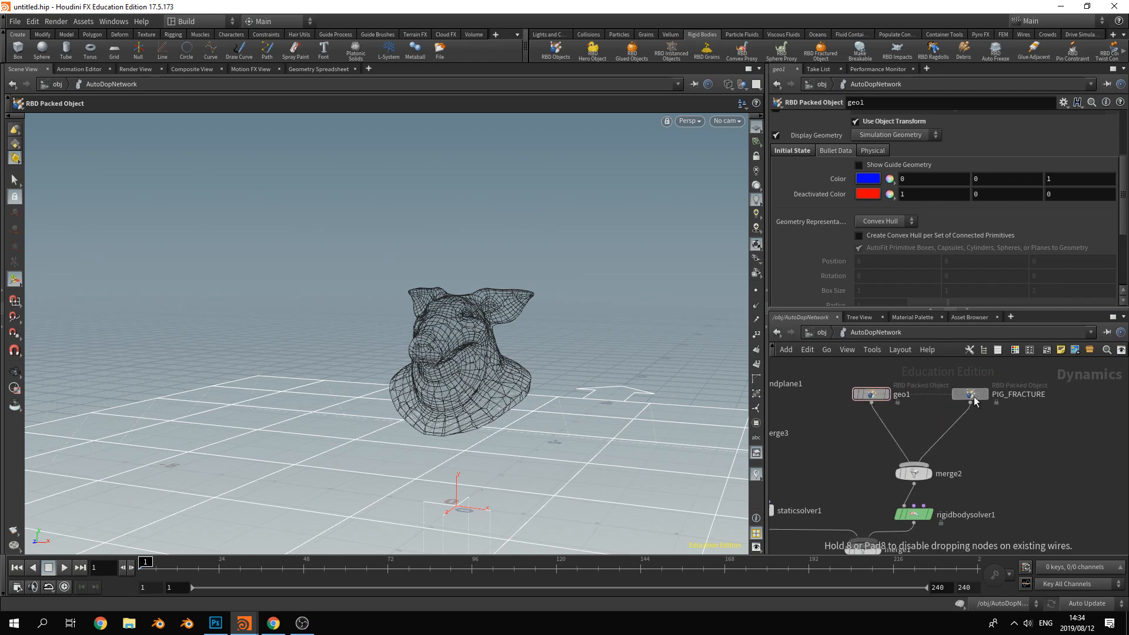
left_click_drag(874, 398, 871, 388)
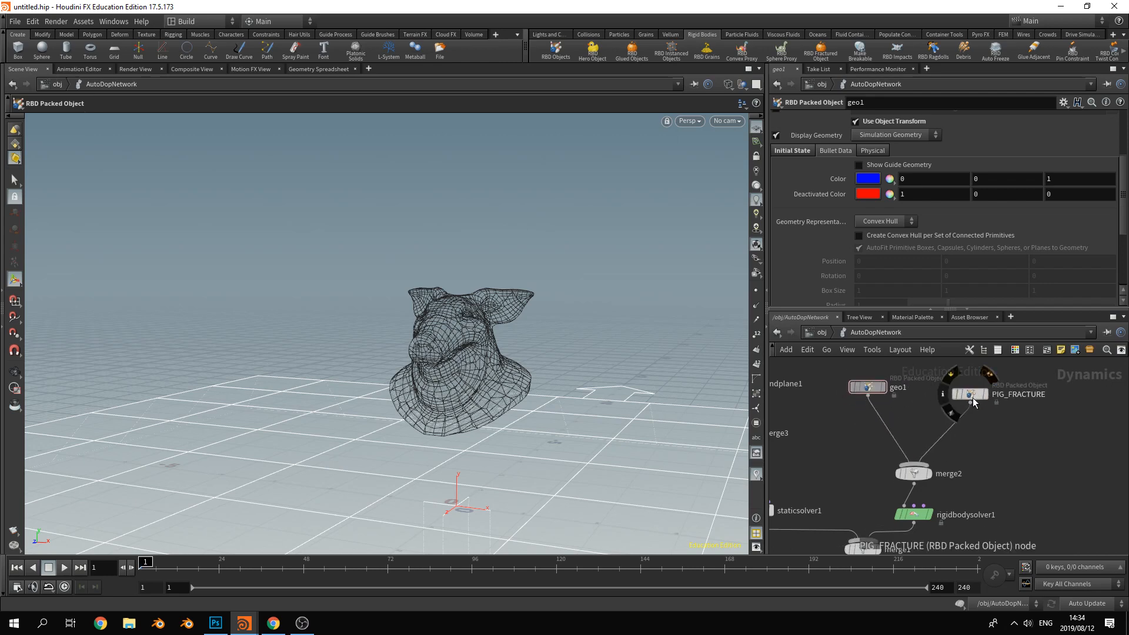
left_click_drag(956, 398, 948, 397)
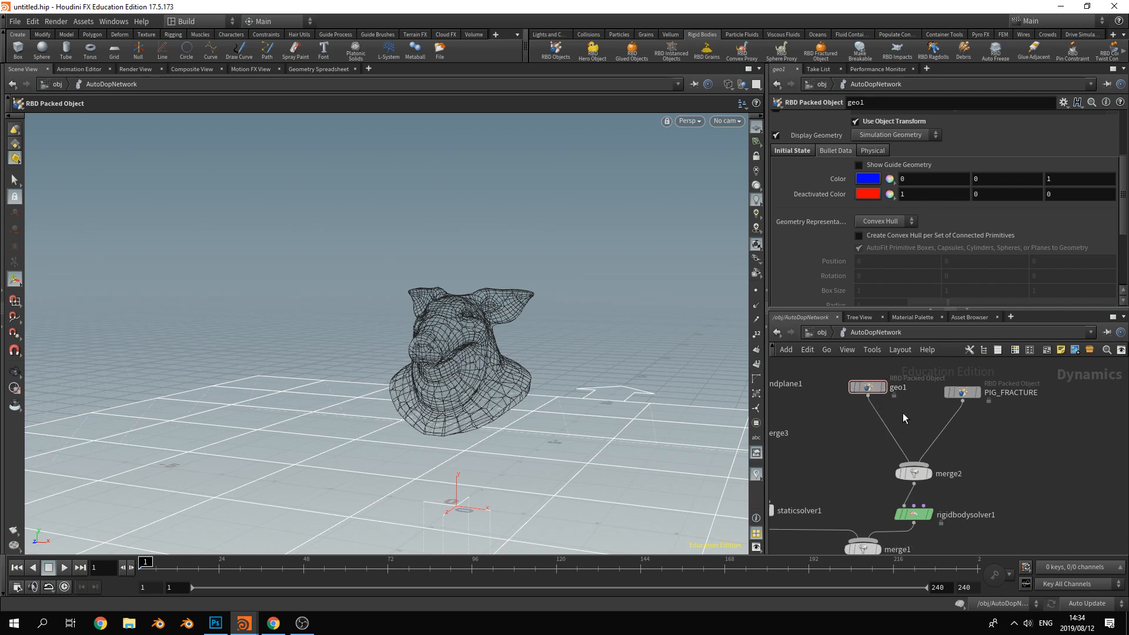
key("y")
left_click_drag(902, 413, 859, 443)
Play the simulation to watch the fractured pig head fall and break apart on the ground plane
middle_click_drag(841, 517, 872, 473)
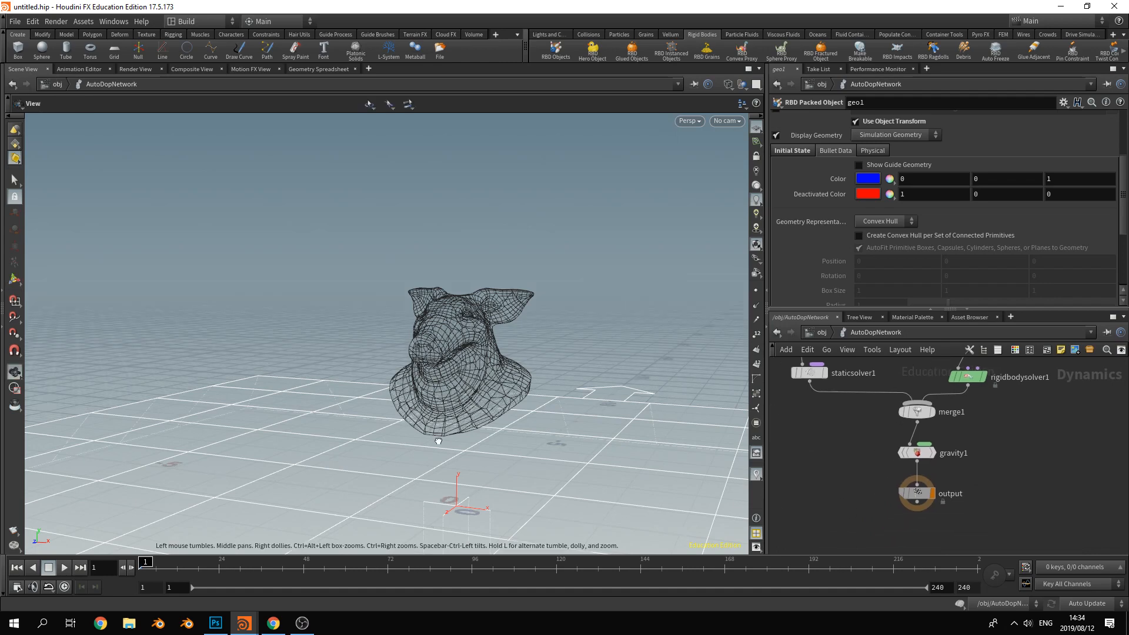
left_click_drag(464, 435, 451, 377, "alt")
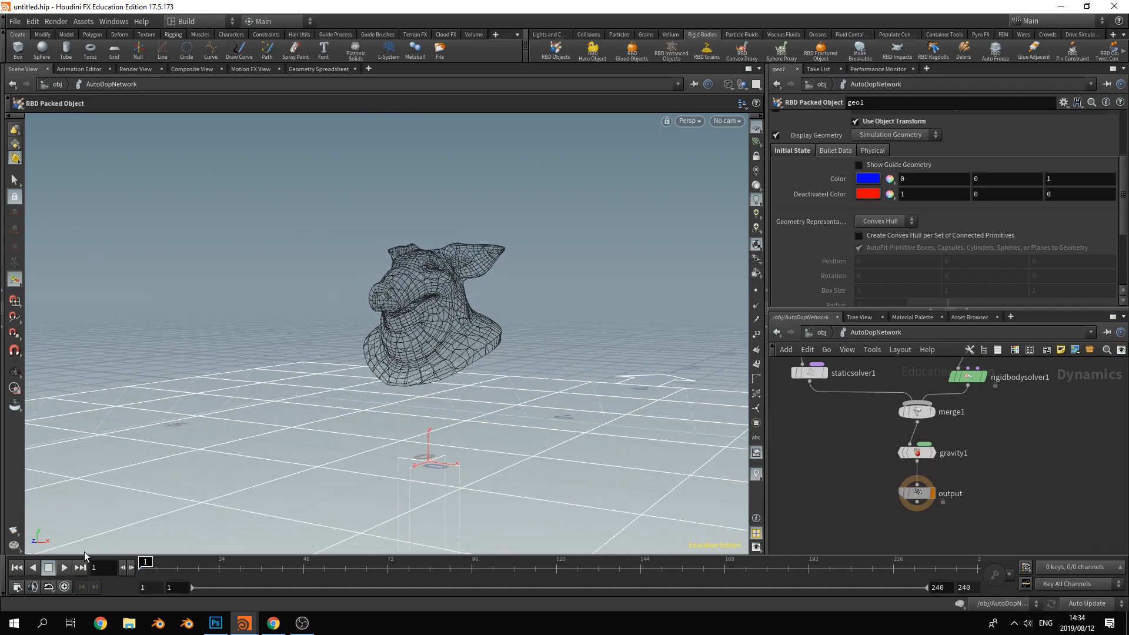
left_click(62, 568)
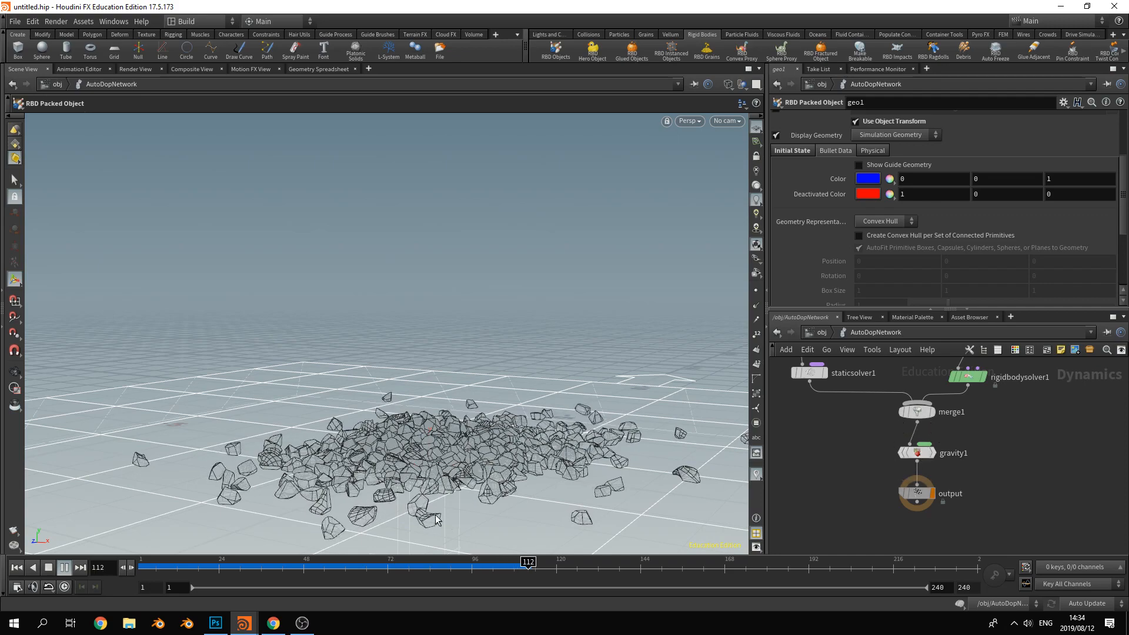
View the fallen pig head pieces from above while the simulation runs and stop the playback
key("space")
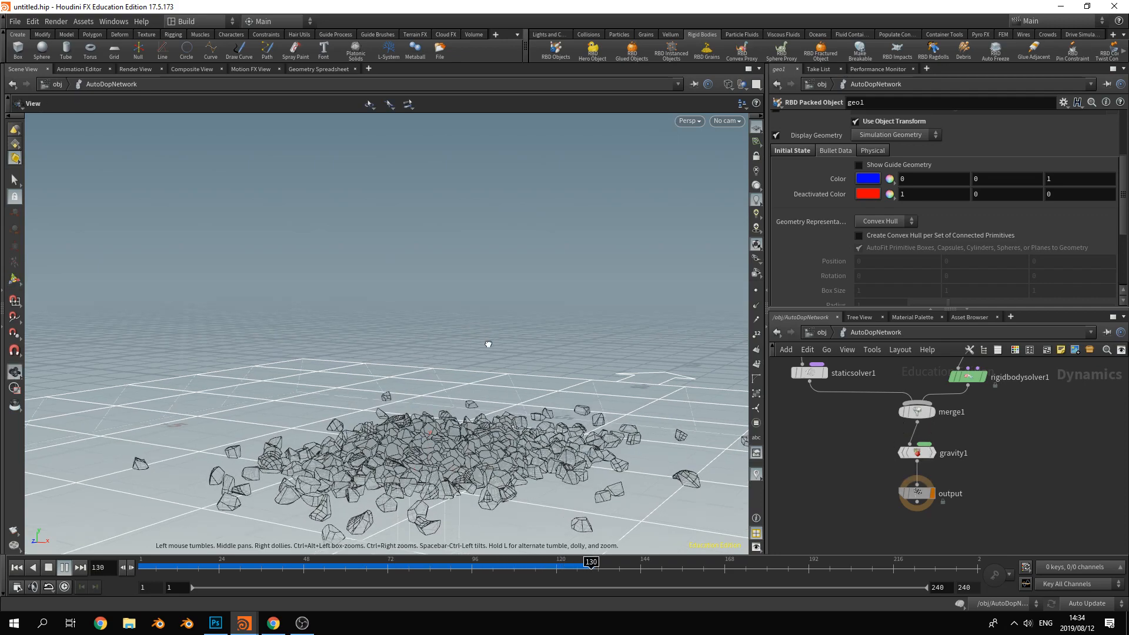
mouse_move(486, 346)
left_mouse_down()
mouse_move(506, 458)
mouse_move(487, 334)
left_mouse_up()
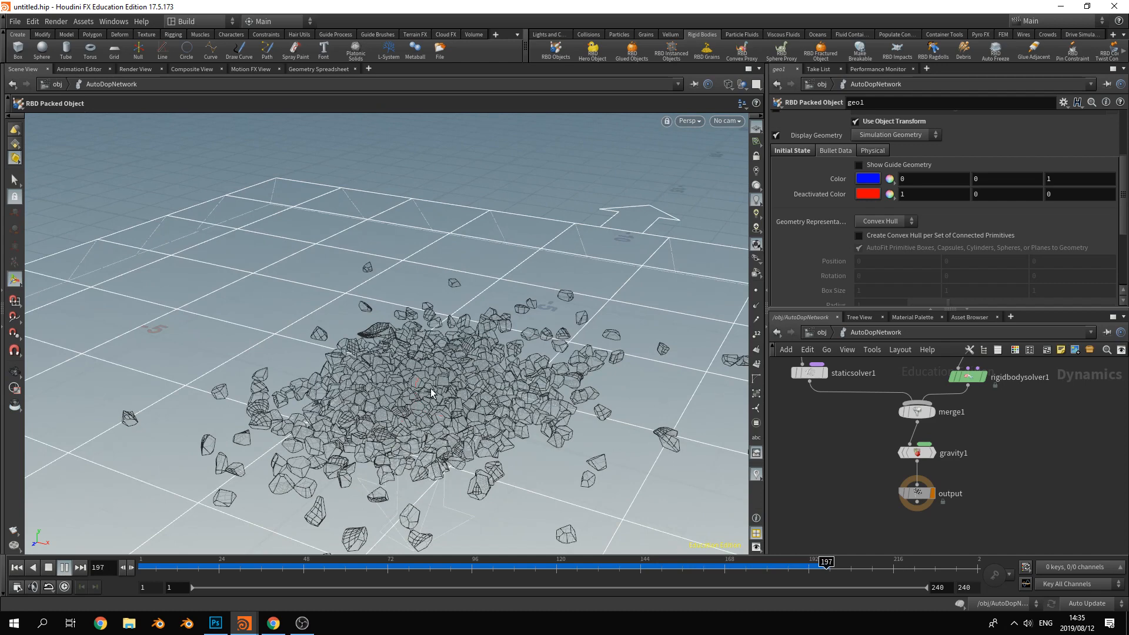
left_click(49, 568)
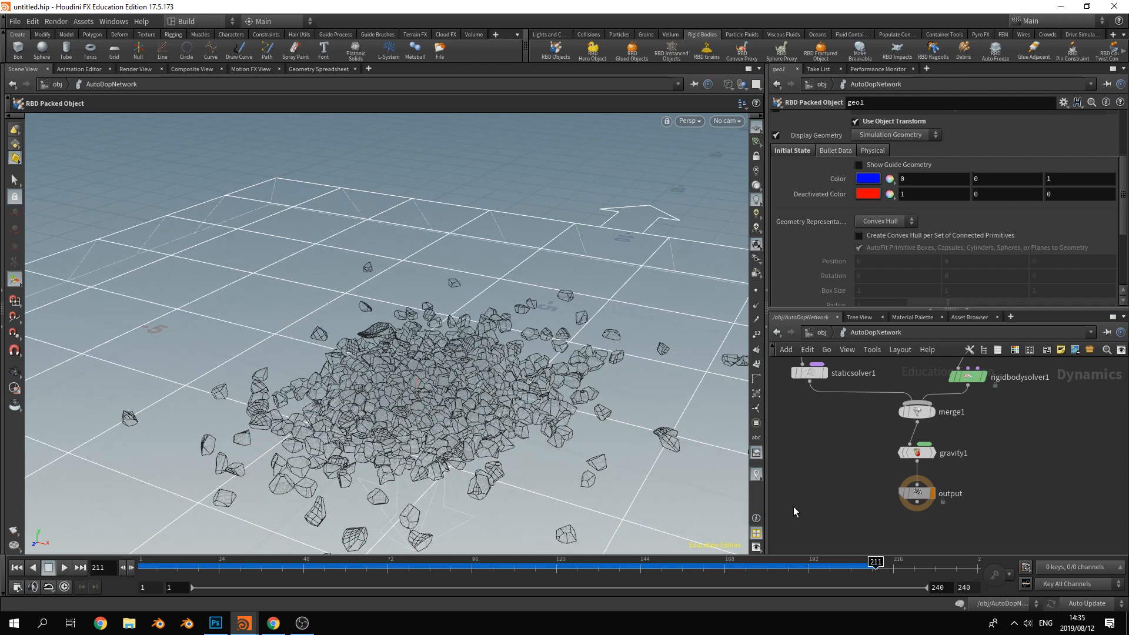
At the object level, add a Geometry object below PIG_FRACTURE and rename it PIG_CONSTRAINTS
left_click(818, 334)
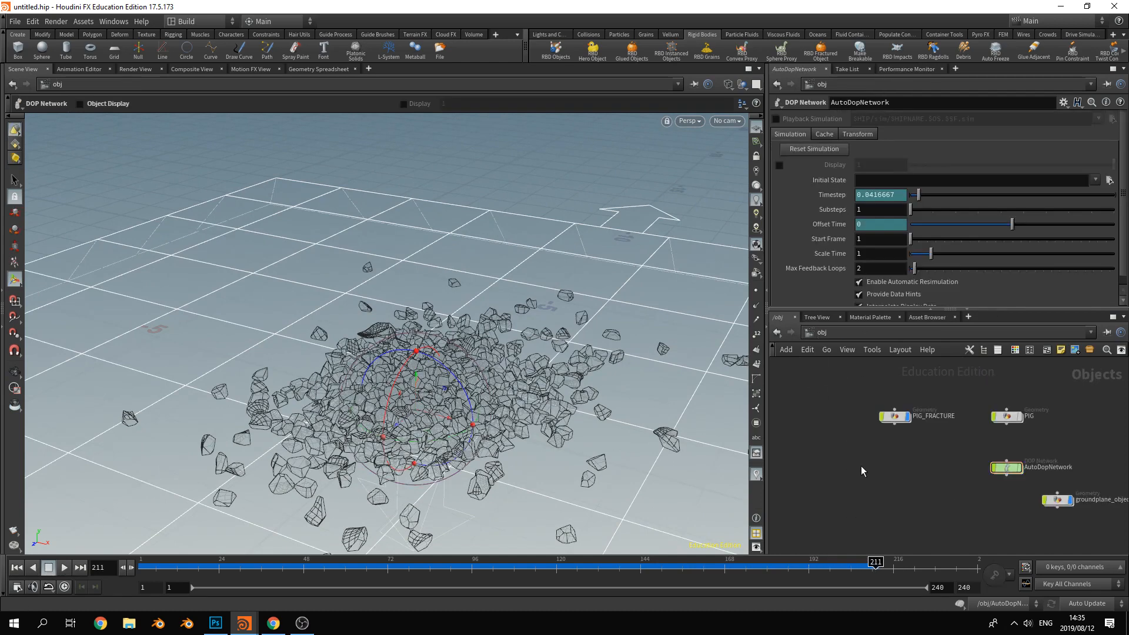
key("Tab")
type("gor")
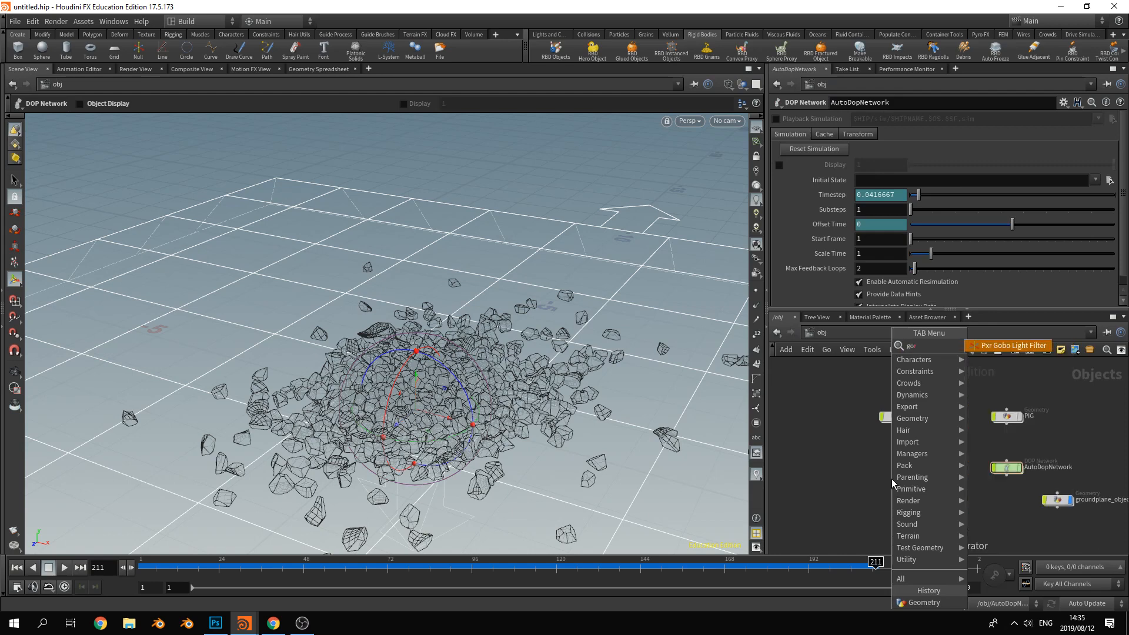
key("BackSpace")
key("BackSpace")
type("eo")
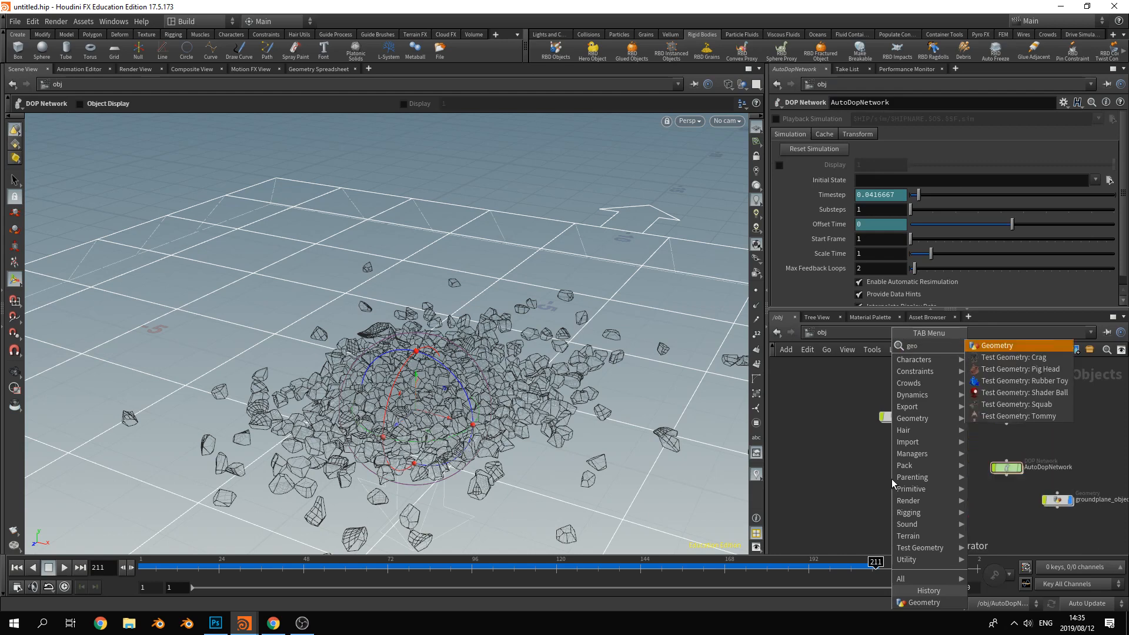
key("Return")
left_click(892, 479)
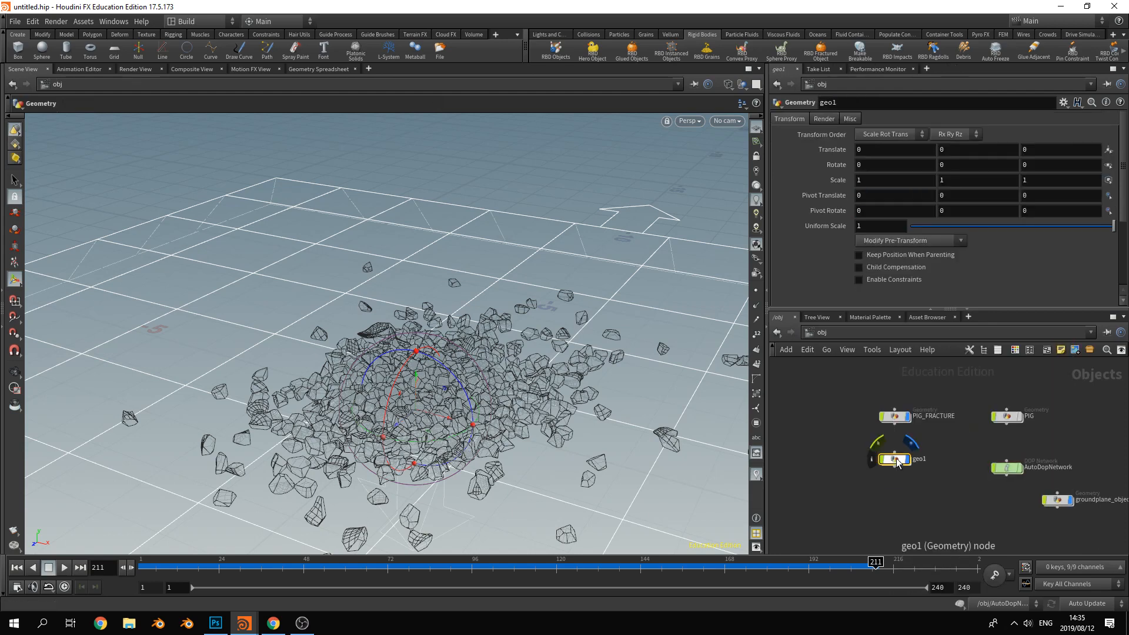
double_click(921, 460)
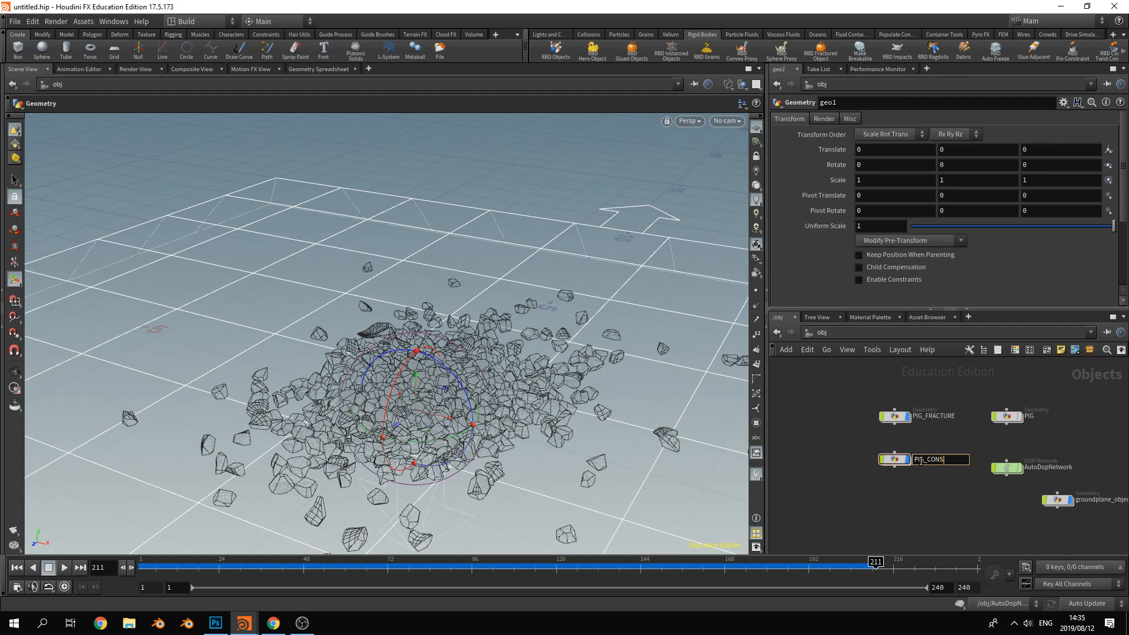
key("Return")
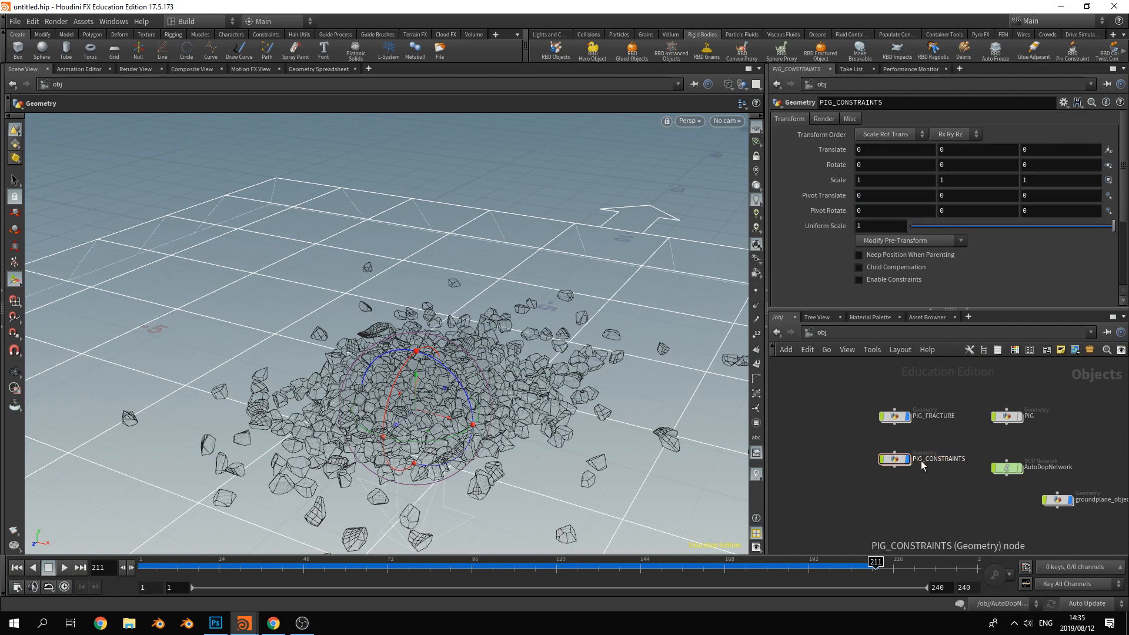
Inside PIG_CONSTRAINTS, place an Object Merge node
double_click(893, 460)
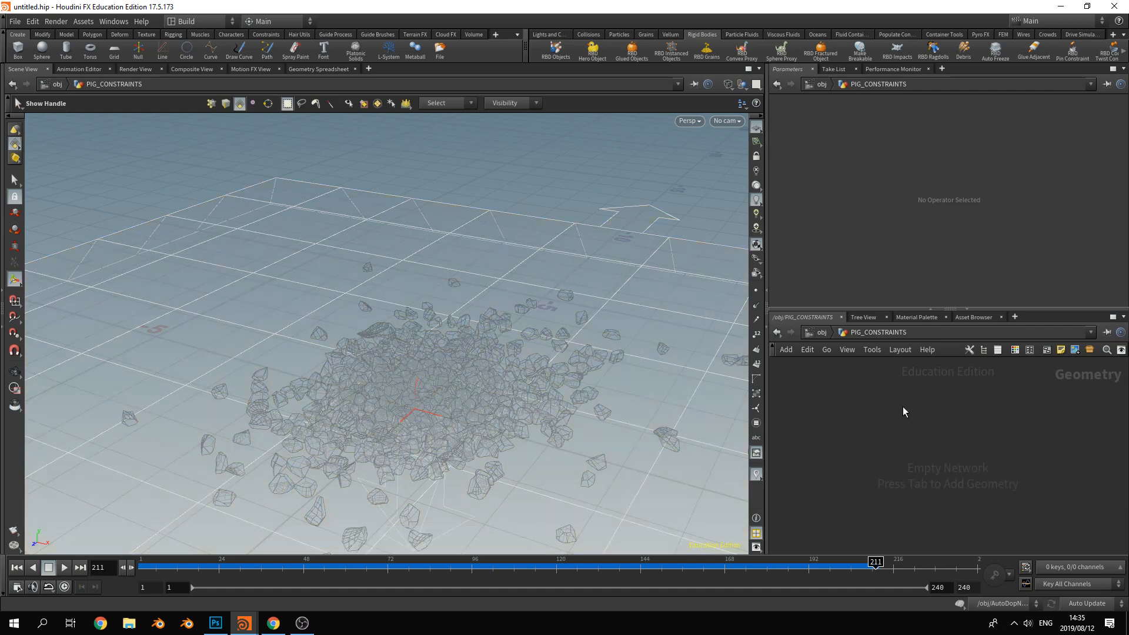
key("Tab")
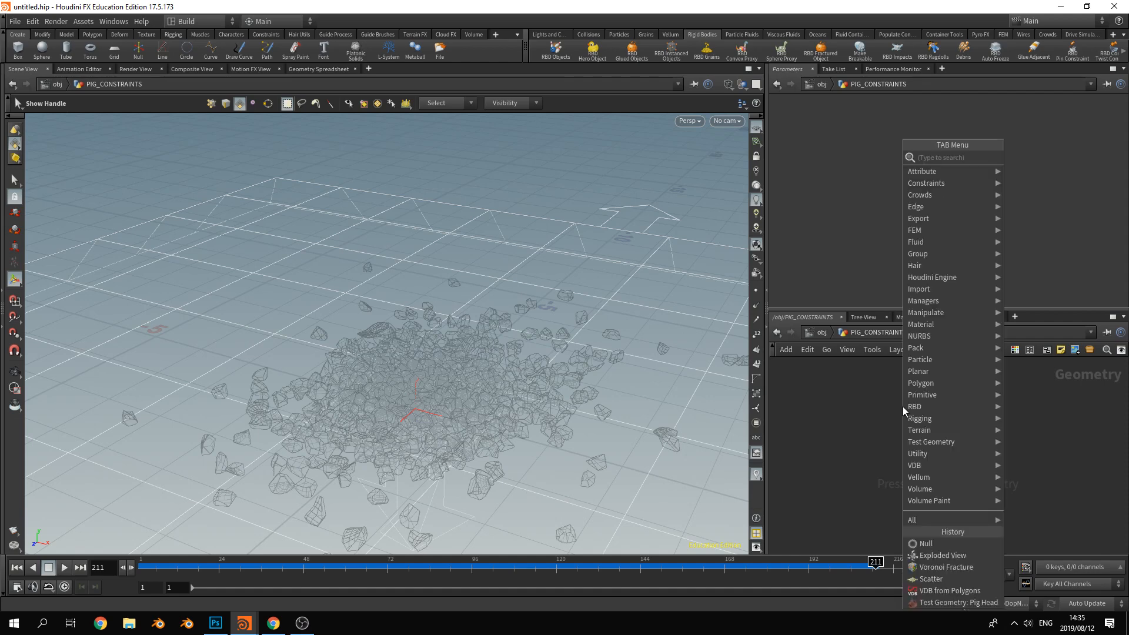
type("obj")
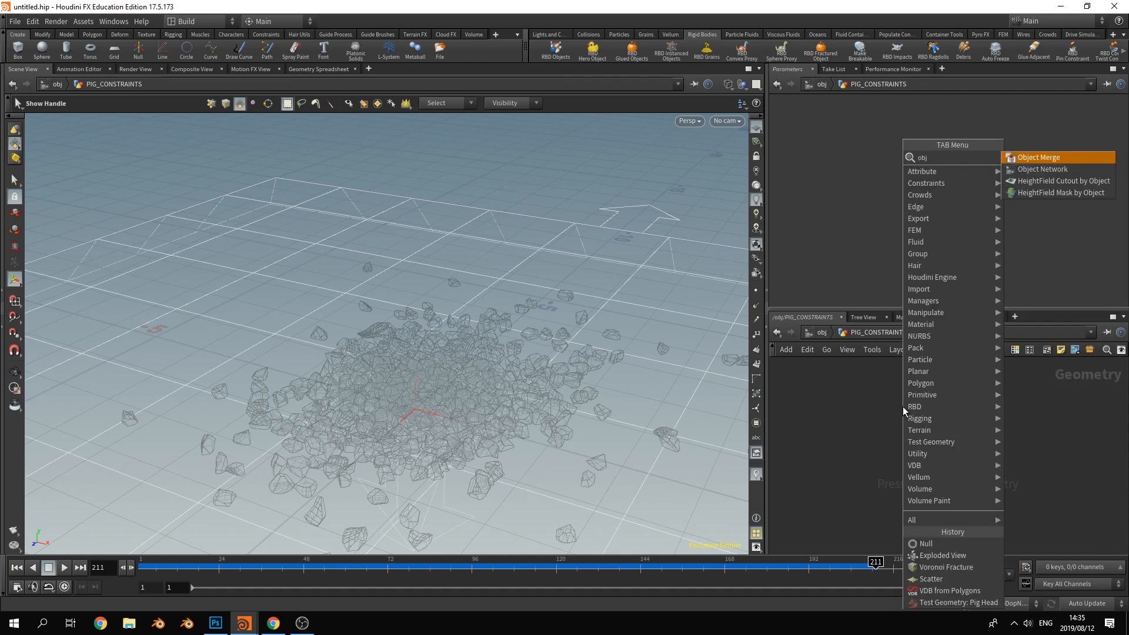
key("Return")
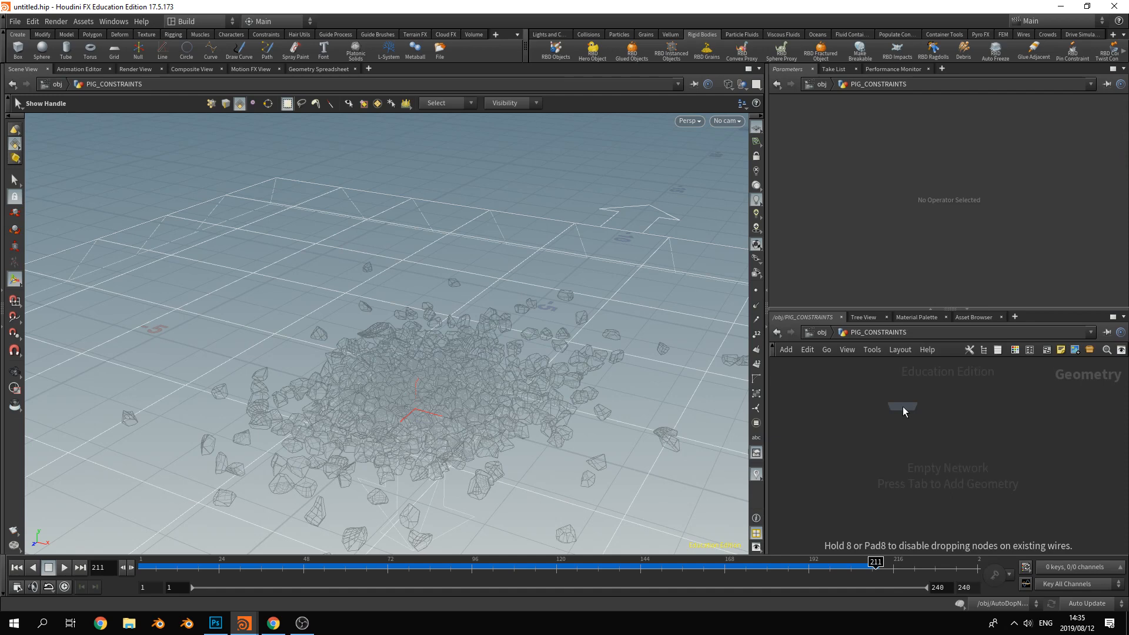
left_click(908, 407)
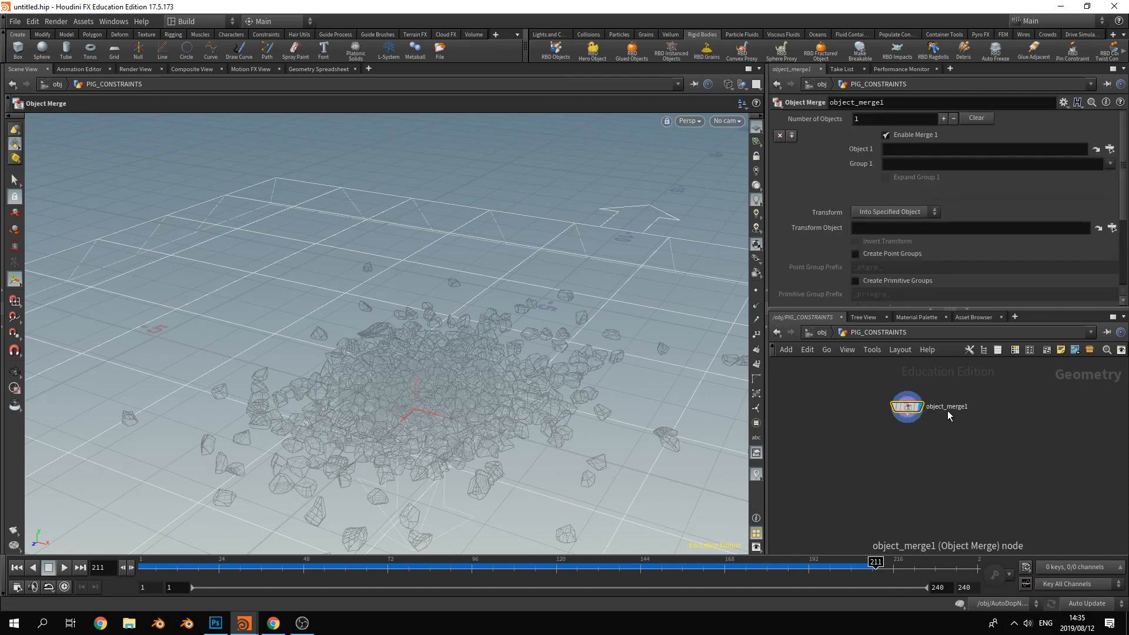
Set Object 1 of the Object Merge node to /obj/PIG_FRACTURE/FRACTURED_PIECES
left_click(1110, 149)
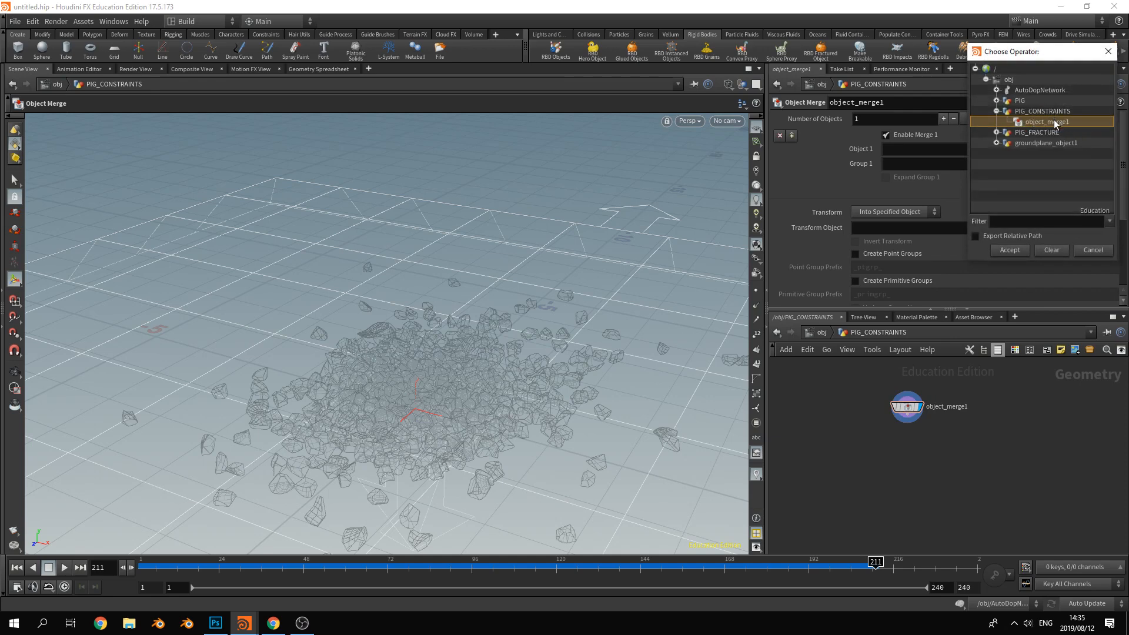
left_click(997, 133)
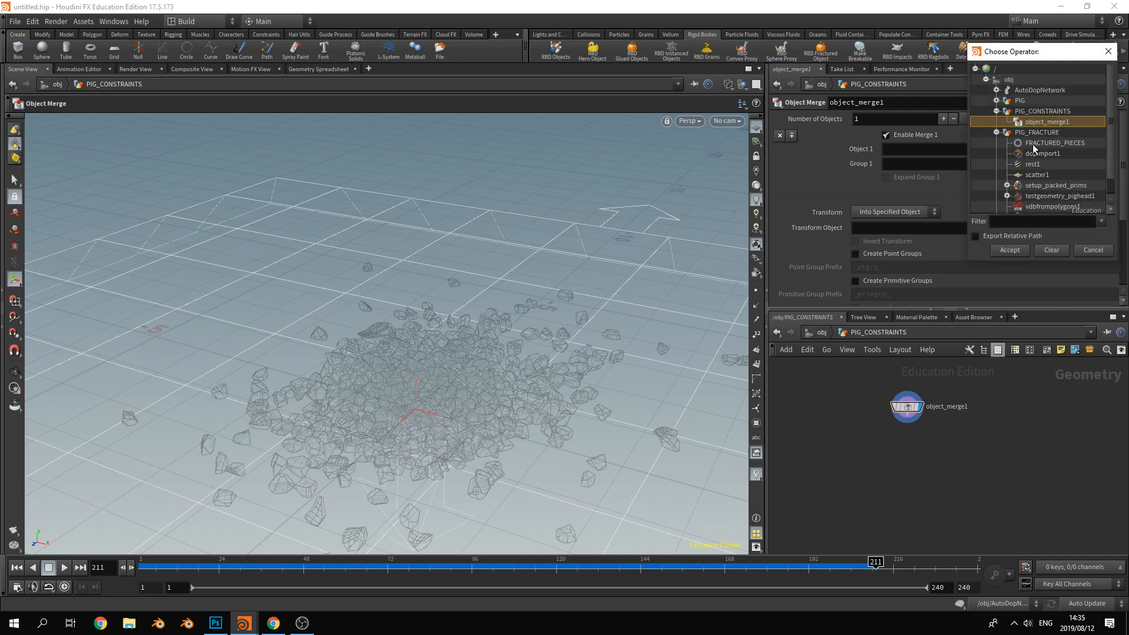
double_click(1037, 144)
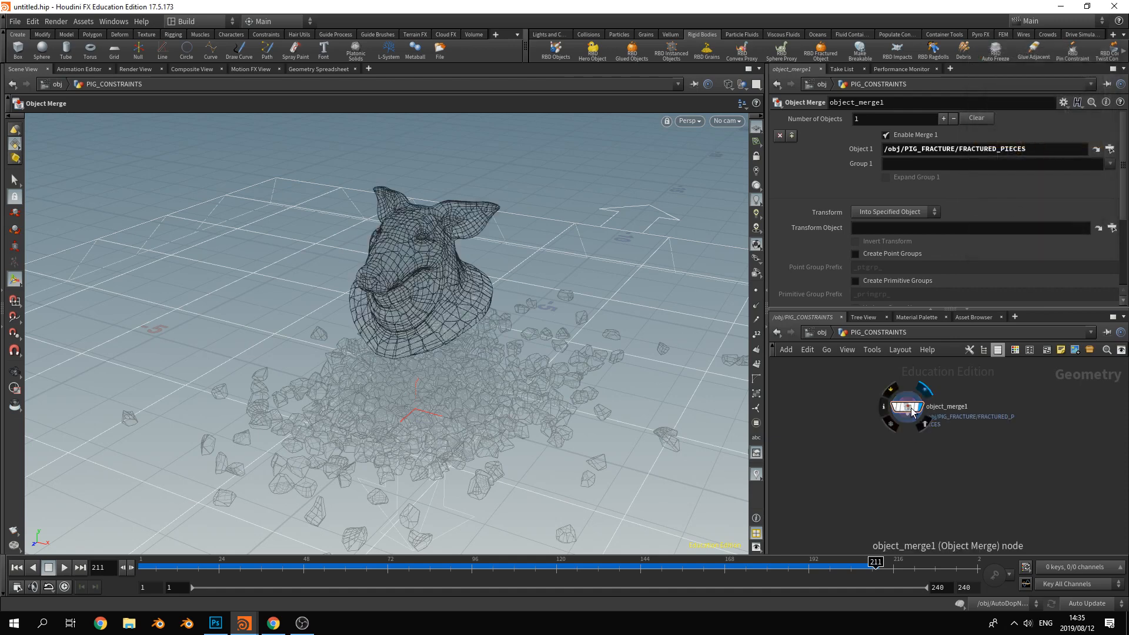
Hide all other objects in the viewport so only the merged pig head geometry is shown
left_click(740, 85)
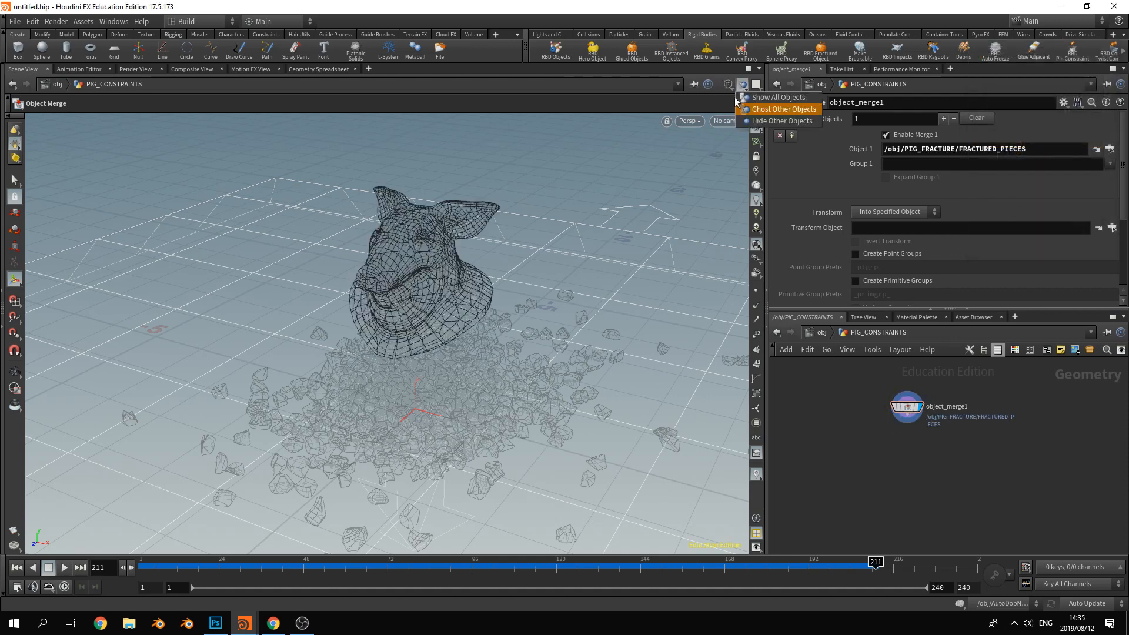
left_click(765, 117)
left_click_drag(505, 412, 479, 276)
Add a Connect Adjacent Pieces node below object_merge1, wire the merge into it and display its result
key("Tab")
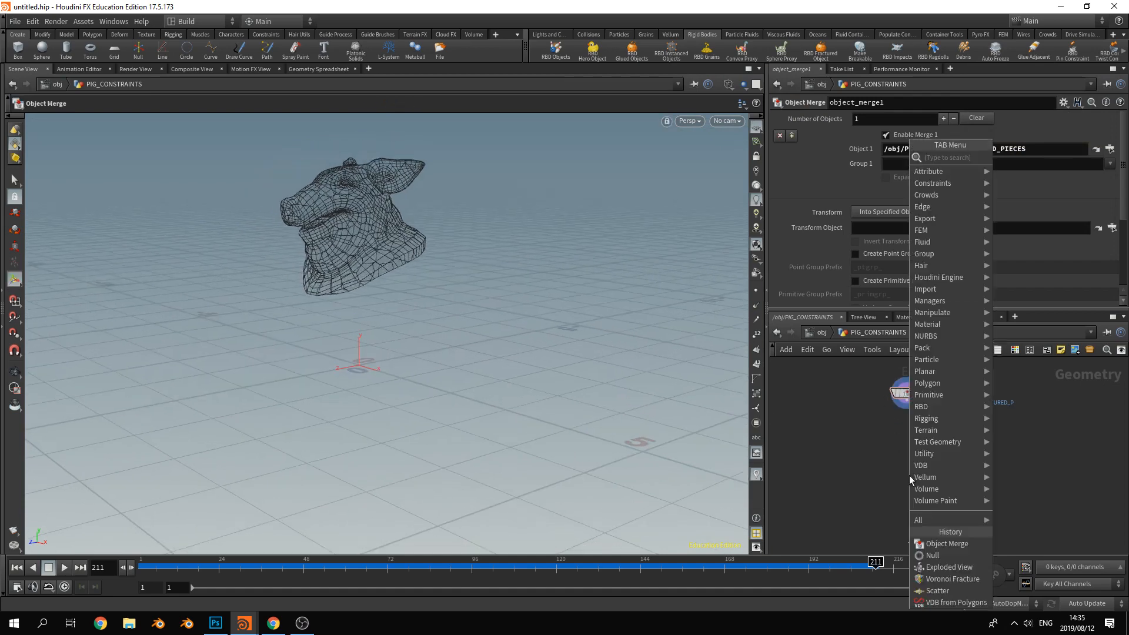
mouse_move(914, 479)
type("coon")
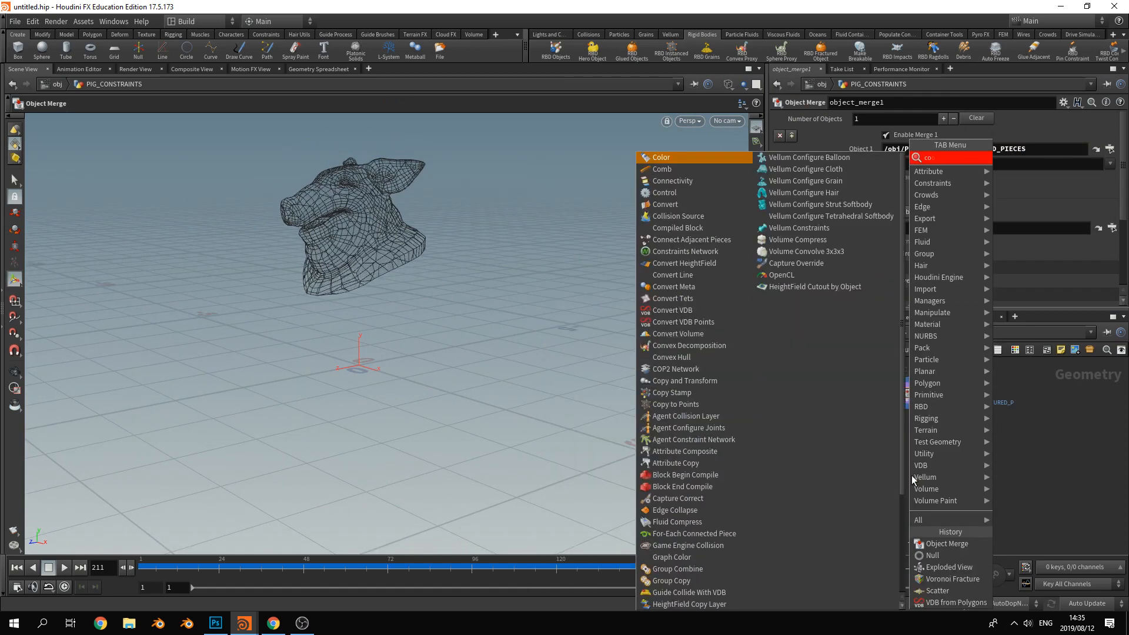
key("BackSpace")
key("BackSpace")
type("nn")
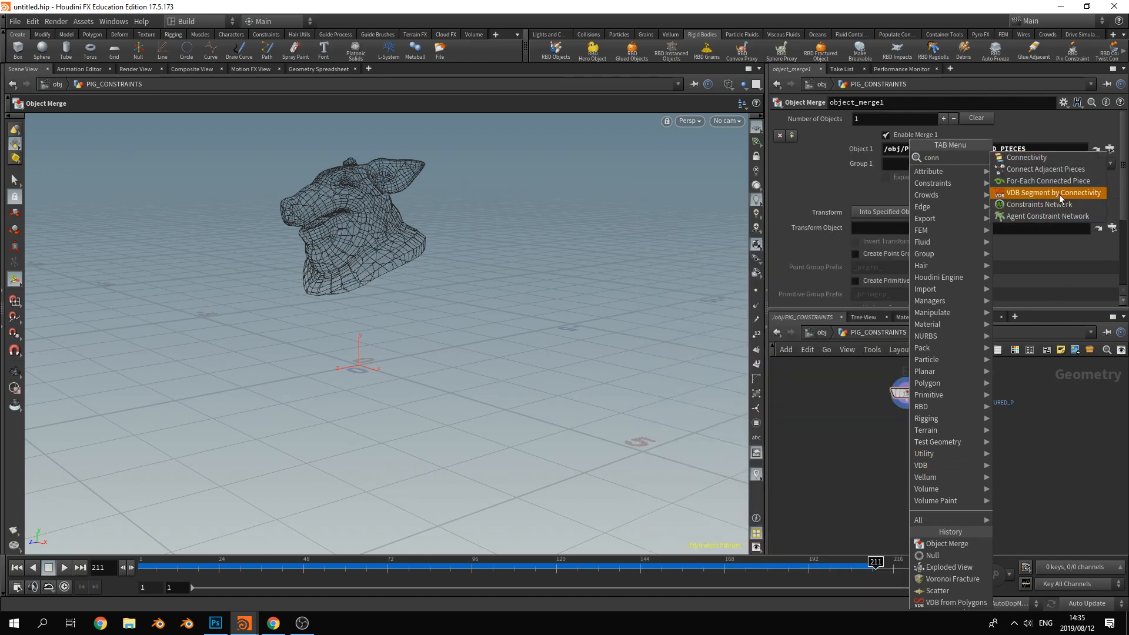
left_click(1062, 157)
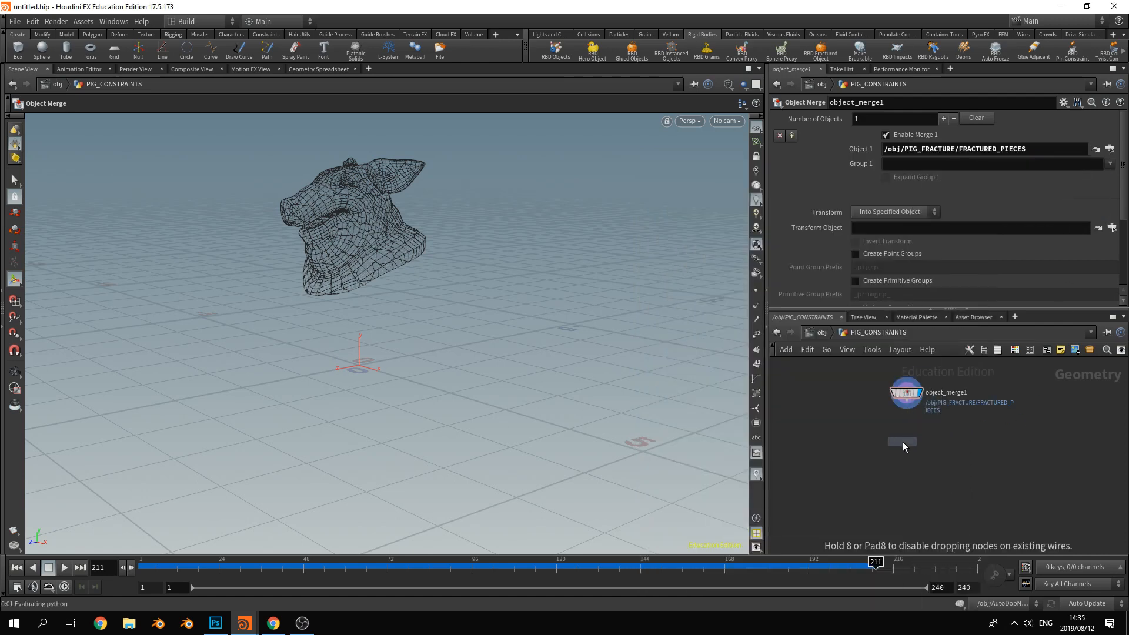
left_click(908, 448)
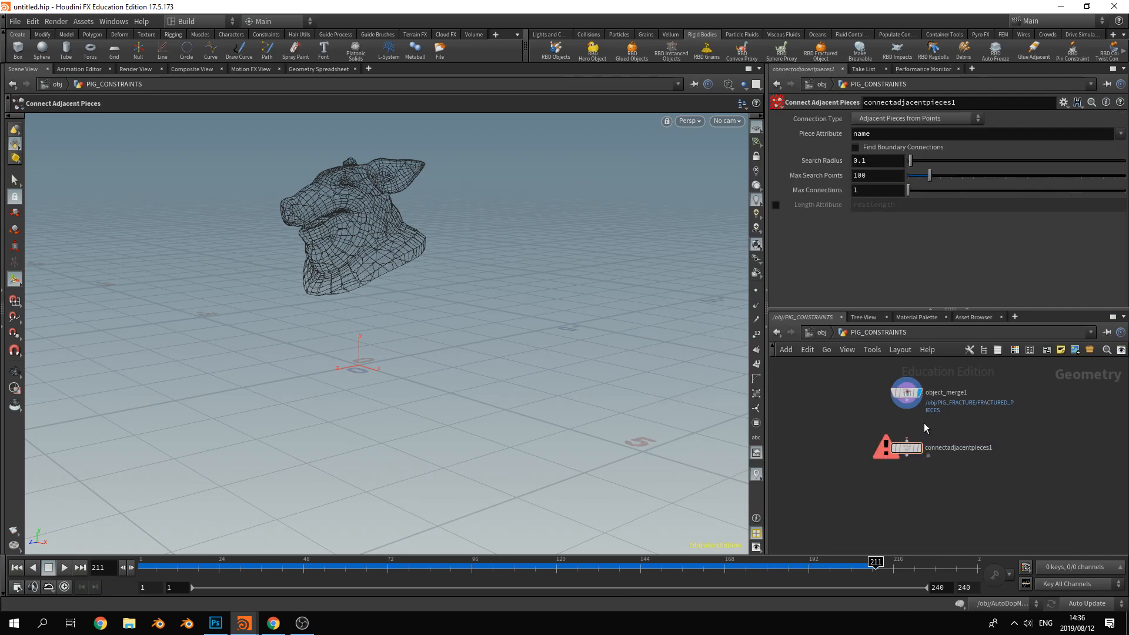
left_click_drag(907, 410, 909, 442)
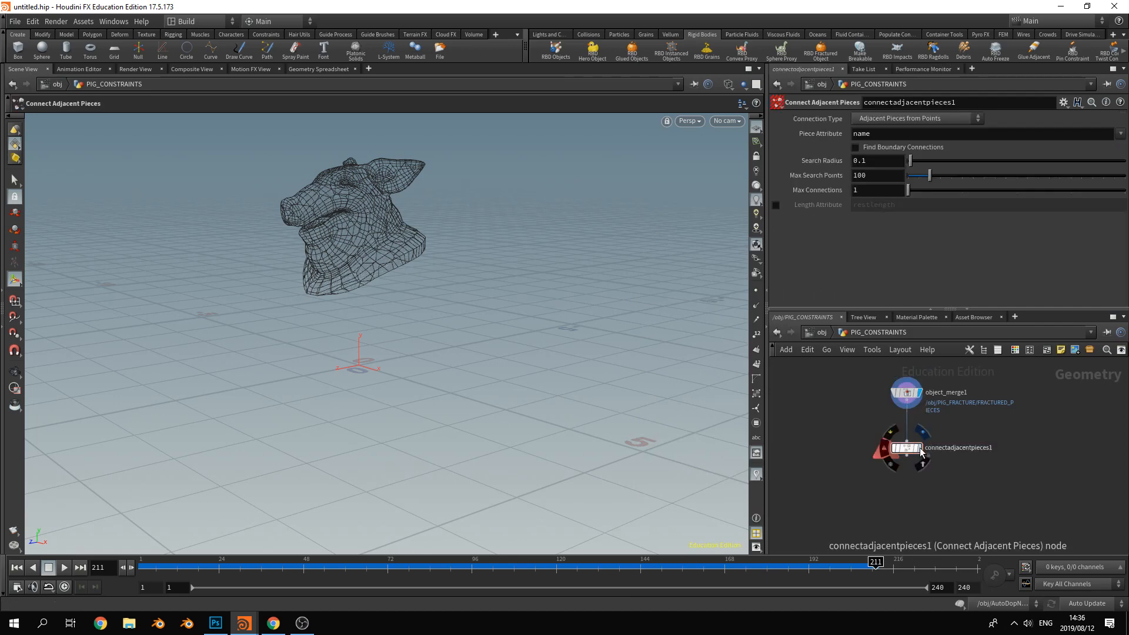
left_click(919, 448)
Examine the connection lines between the fractured pieces up close and from several angles
key("Escape")
left_click_drag(387, 244, 424, 291)
scroll(433, 297, "up", 2)
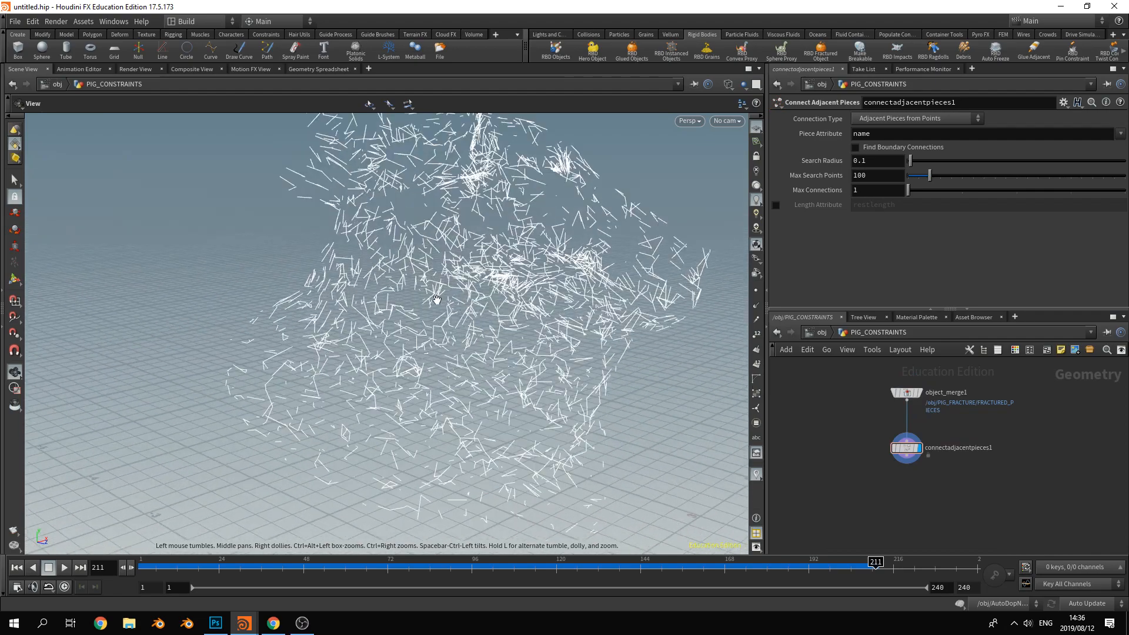
scroll(464, 335, "up", 2)
scroll(400, 374, "up", 2)
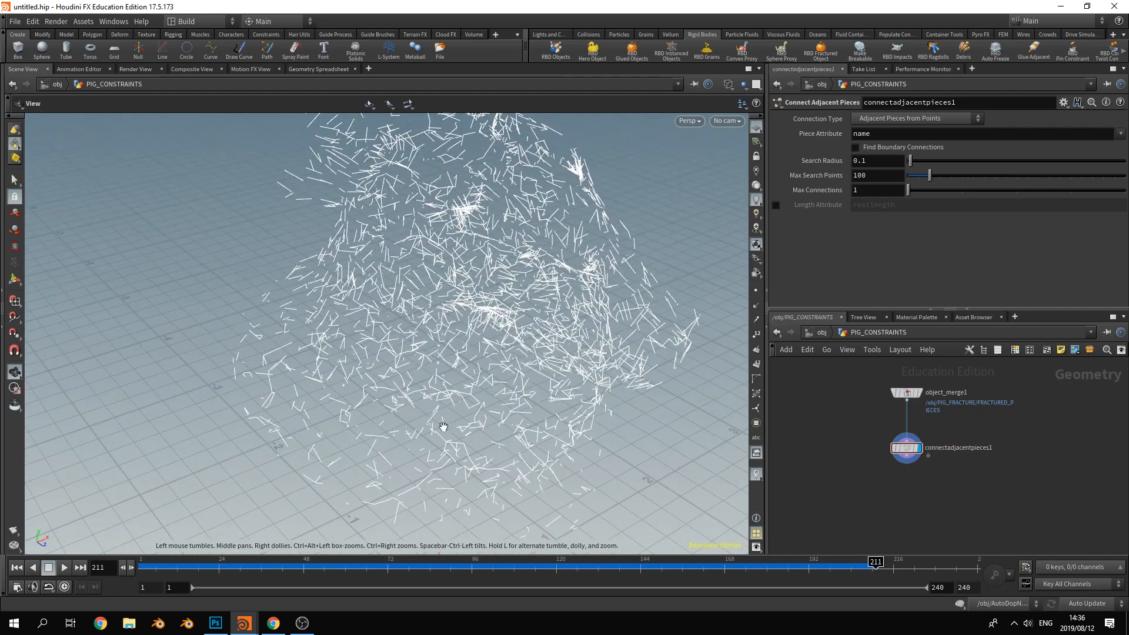
left_click_drag(591, 408, 482, 389)
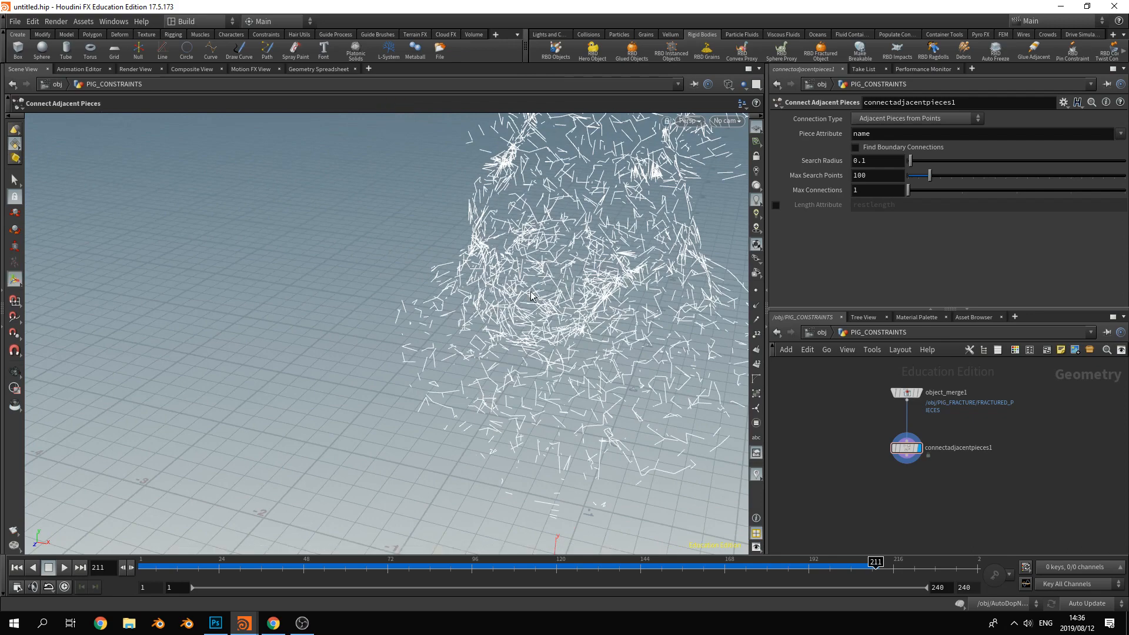
left_click_drag(686, 171, 574, 235)
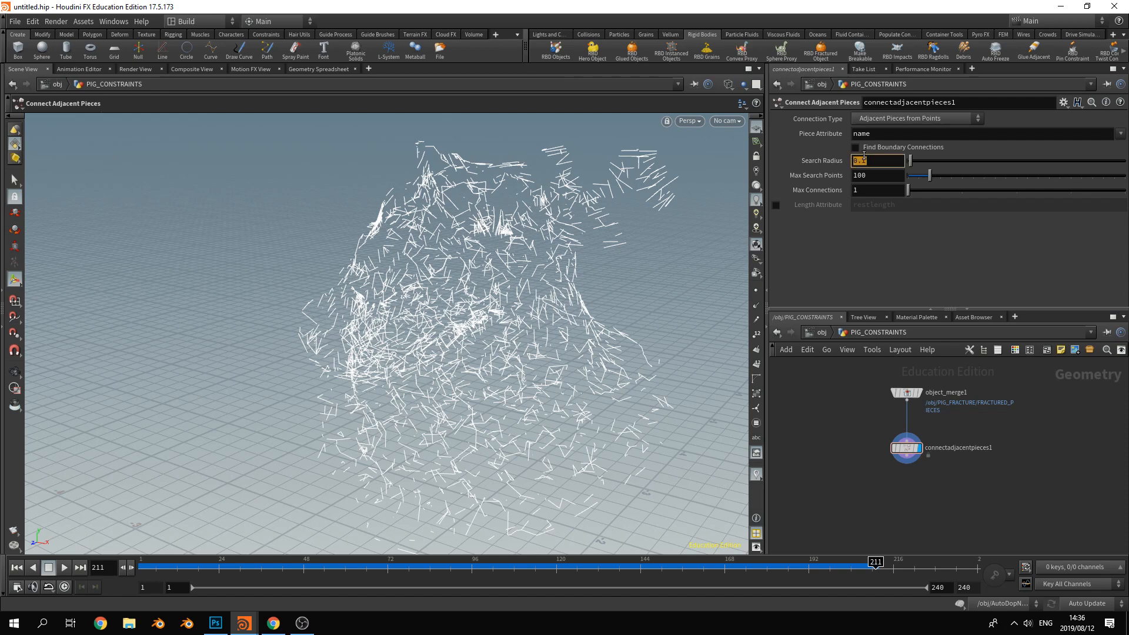
Raise the Max Connections of Connect Adjacent Pieces, trying 5 and 7, and settle on 8
left_click(868, 192)
left_click(903, 227)
left_click_drag(924, 193, 1123, 187)
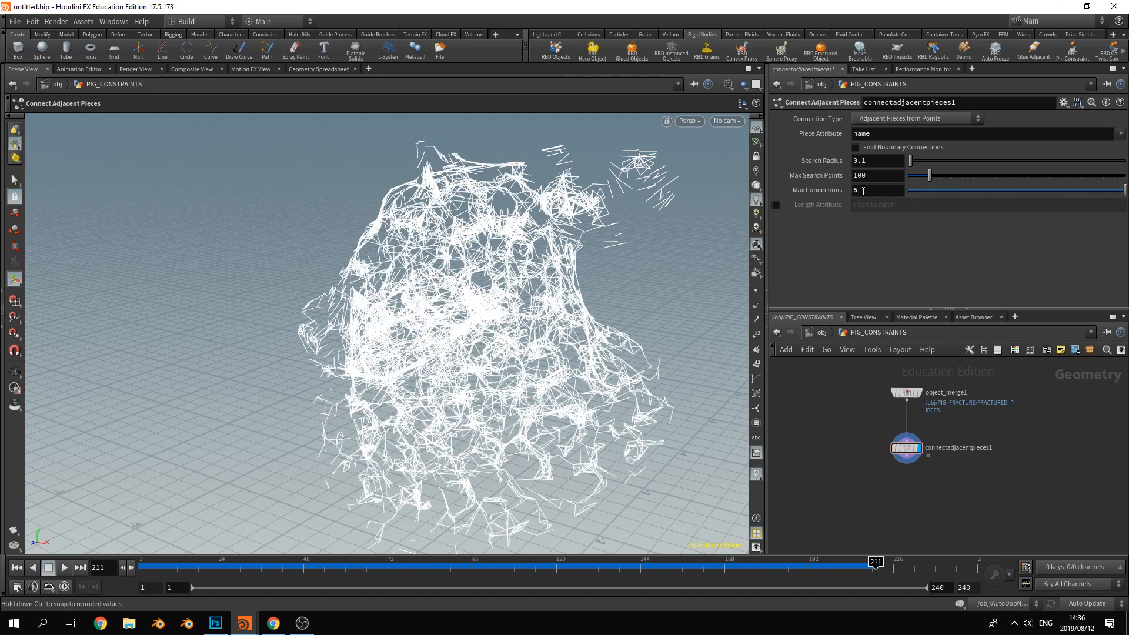
left_click(863, 190)
type("7")
key("Return")
left_click(866, 190)
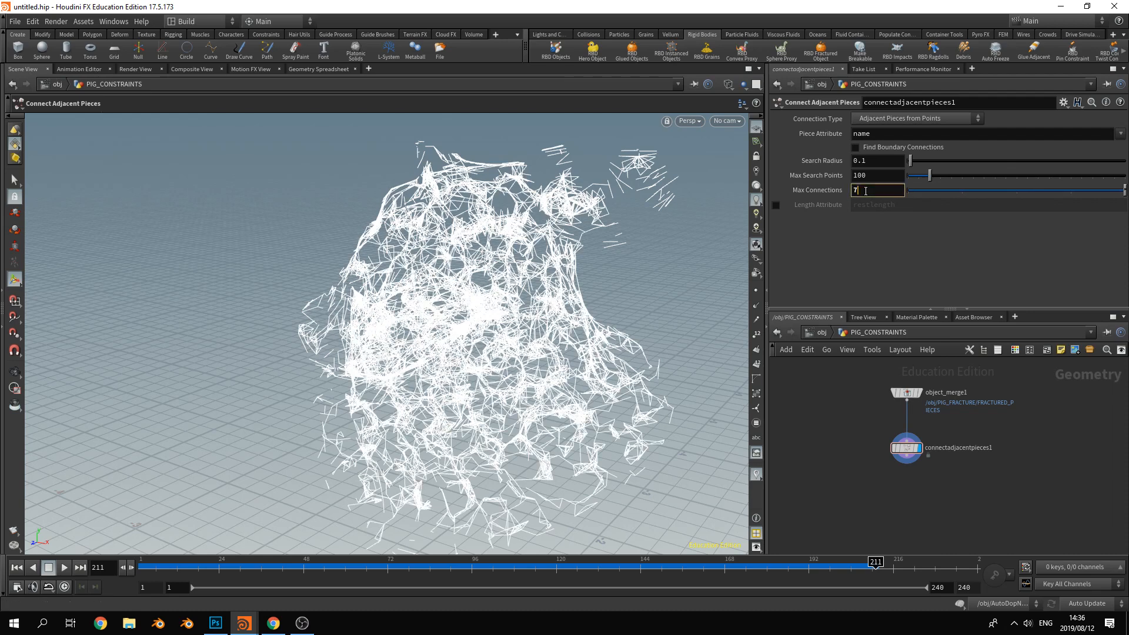
key("BackSpace")
type("8")
key("Return")
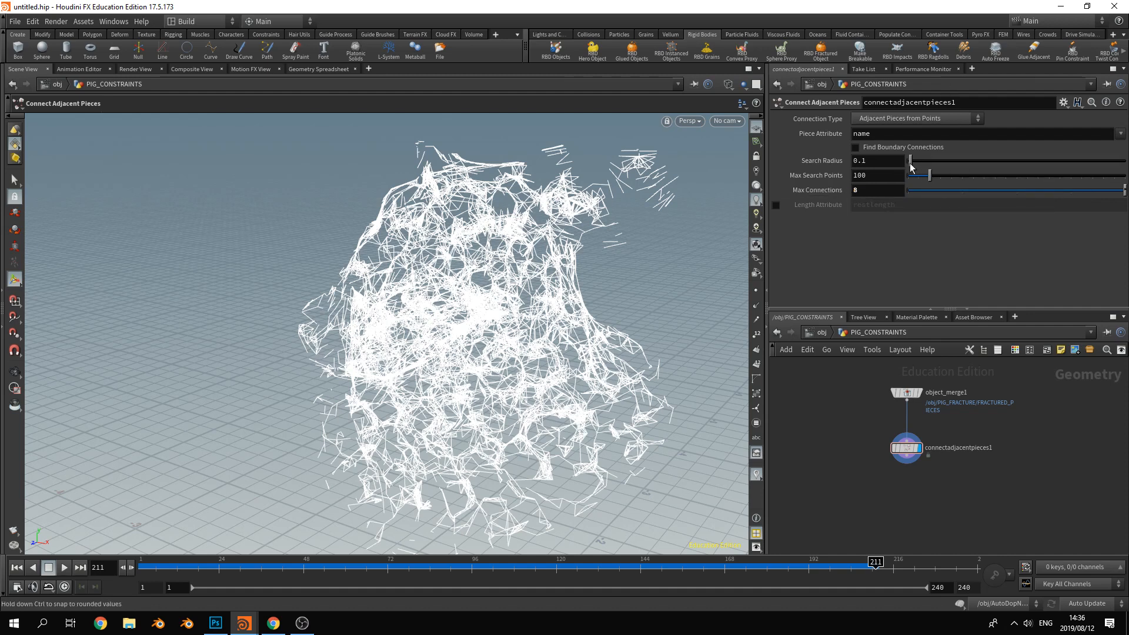
Increase the Search Radius of Connect Adjacent Pieces to 0.31 and inspect the denser constraint lines
middle_click_drag(821, 164, 938, 169)
key("Escape")
left_click_drag(447, 282, 419, 288)
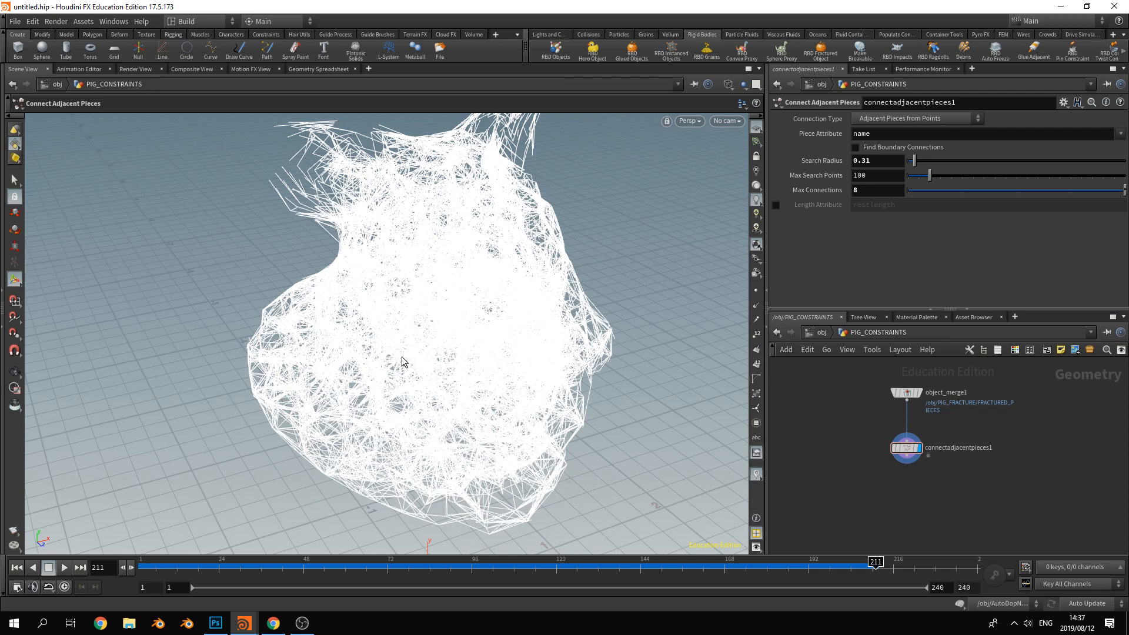
Add a Point Wrangle below connectadjacentpieces1, wire the connections into its first input and display its result
middle_click_drag(949, 455, 882, 421)
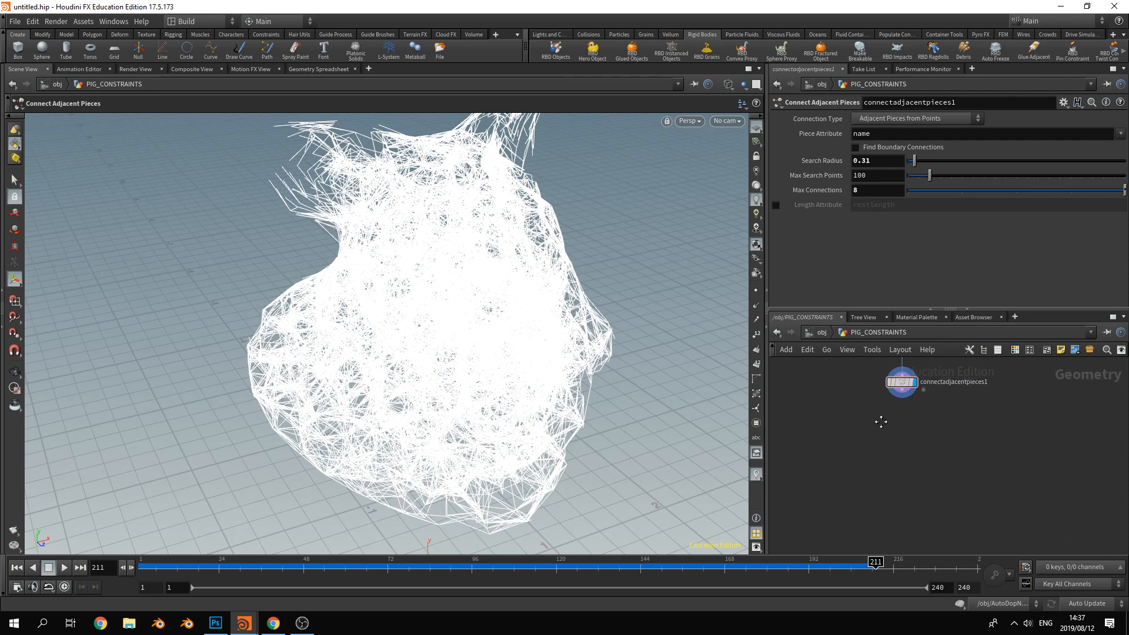
key("Tab")
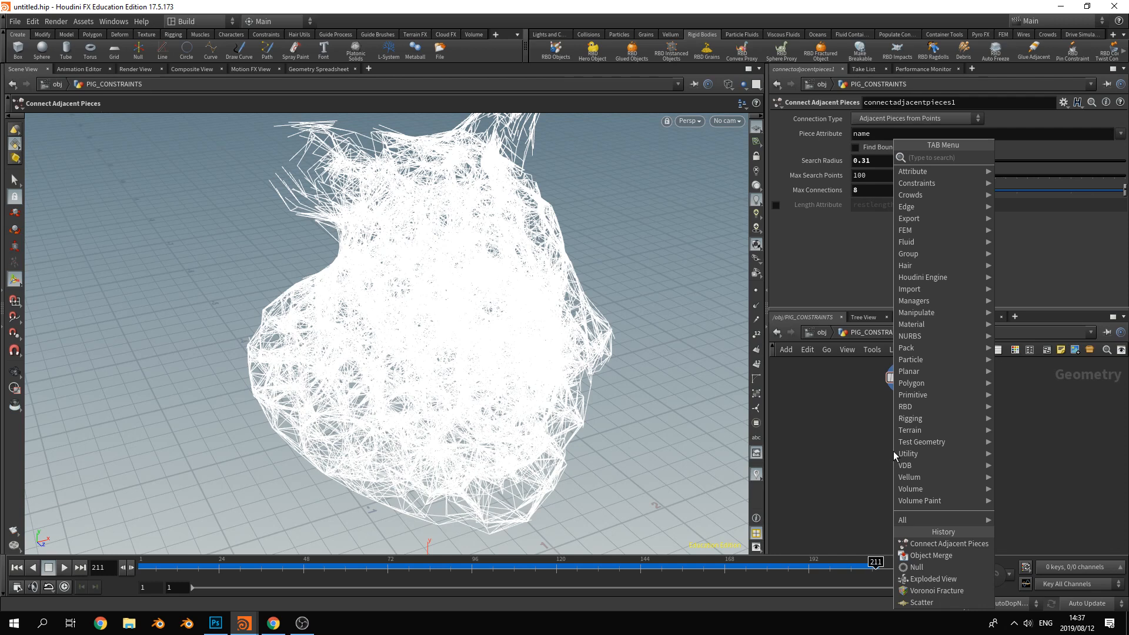
type("point")
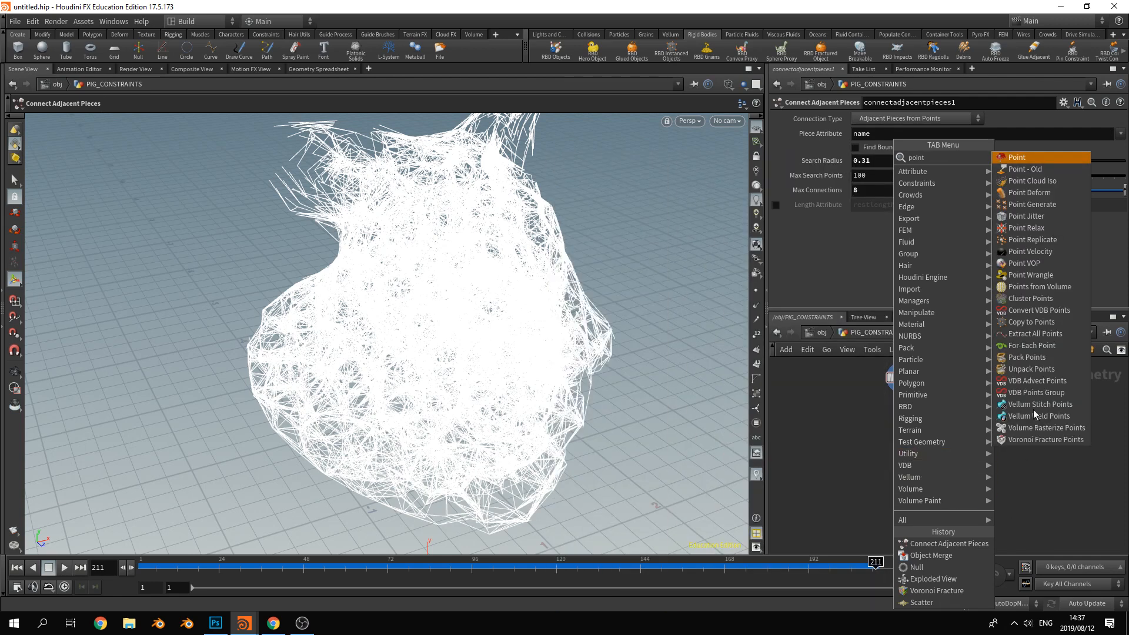
left_click(1053, 276)
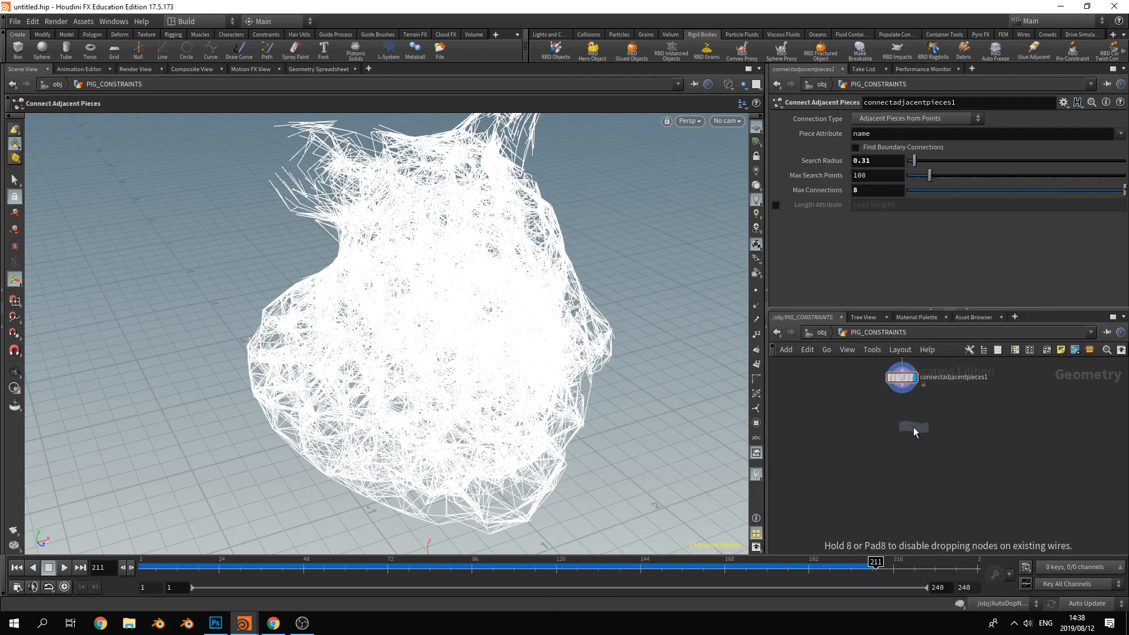
left_click(902, 435)
left_click_drag(901, 392, 901, 428)
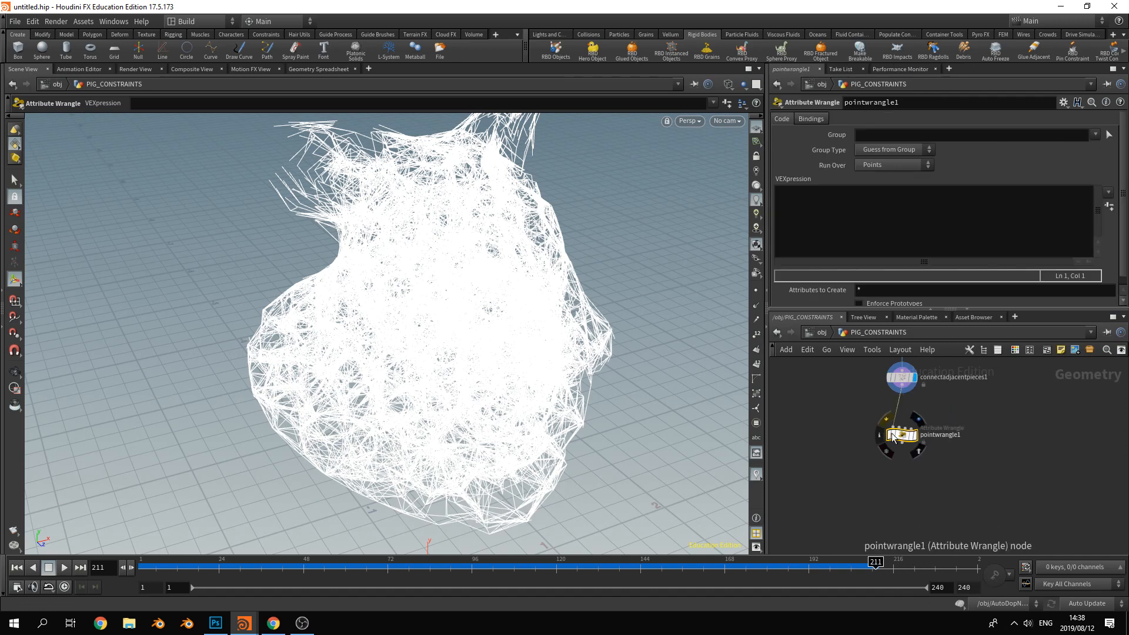
left_click(917, 420)
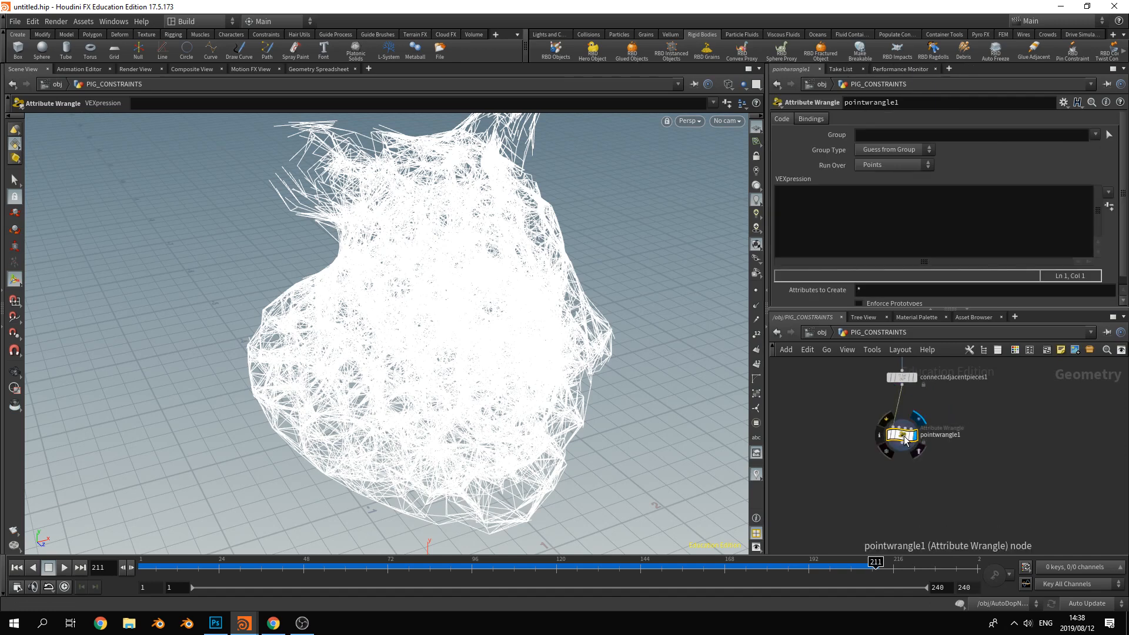
key("h")
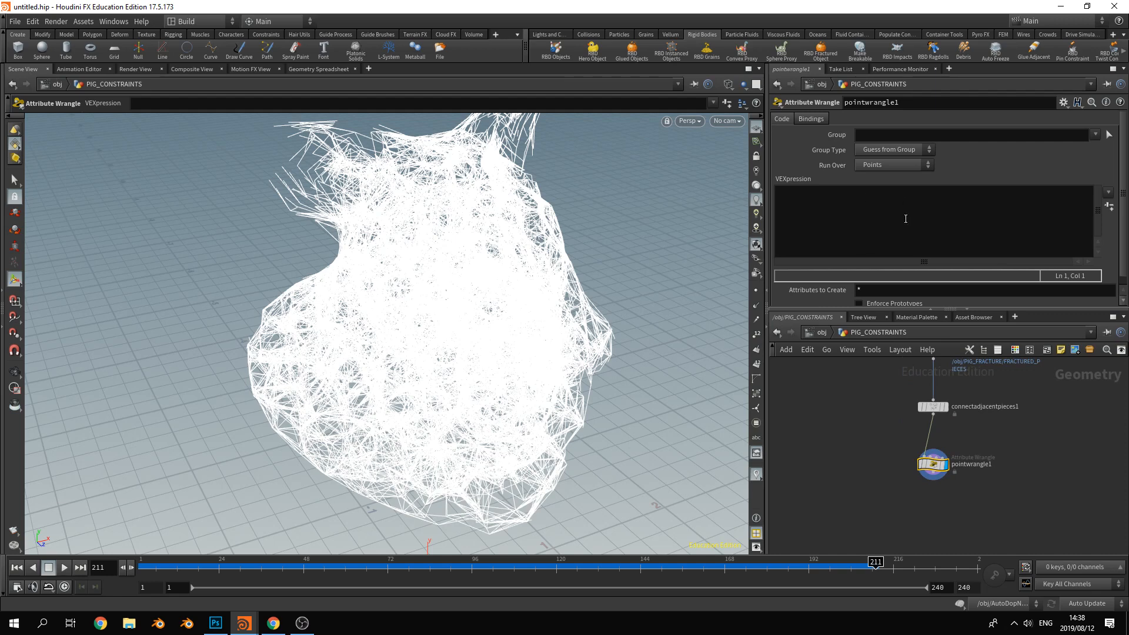
Write the VEX line s@constraint_name = "Glue"; in the wrangle and run it over Primitives
left_click(882, 221)
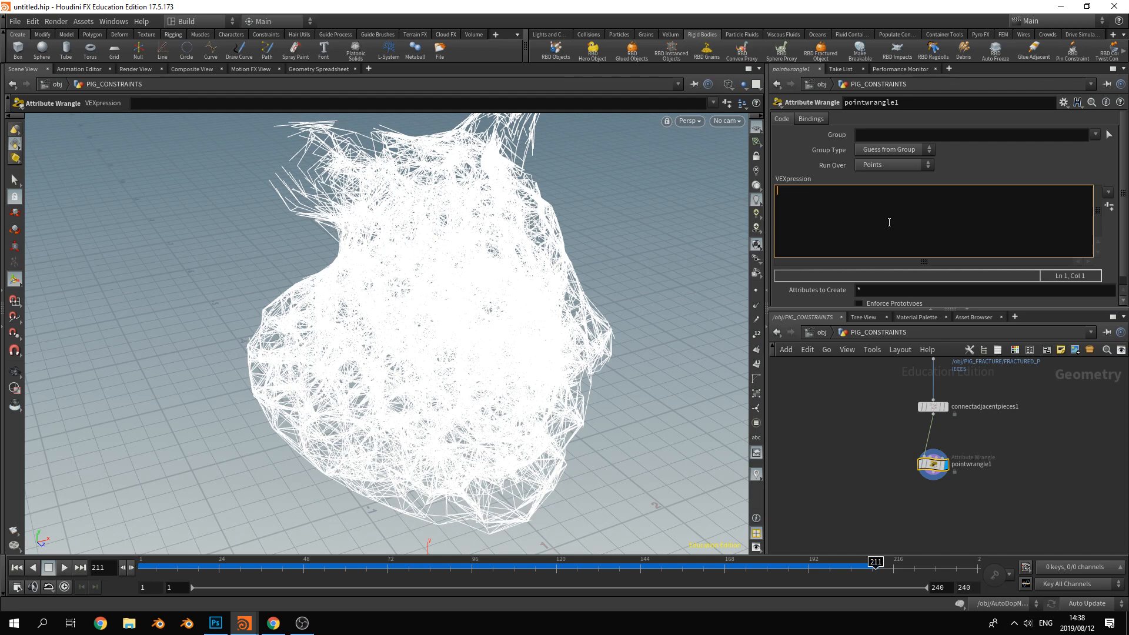
type("s")
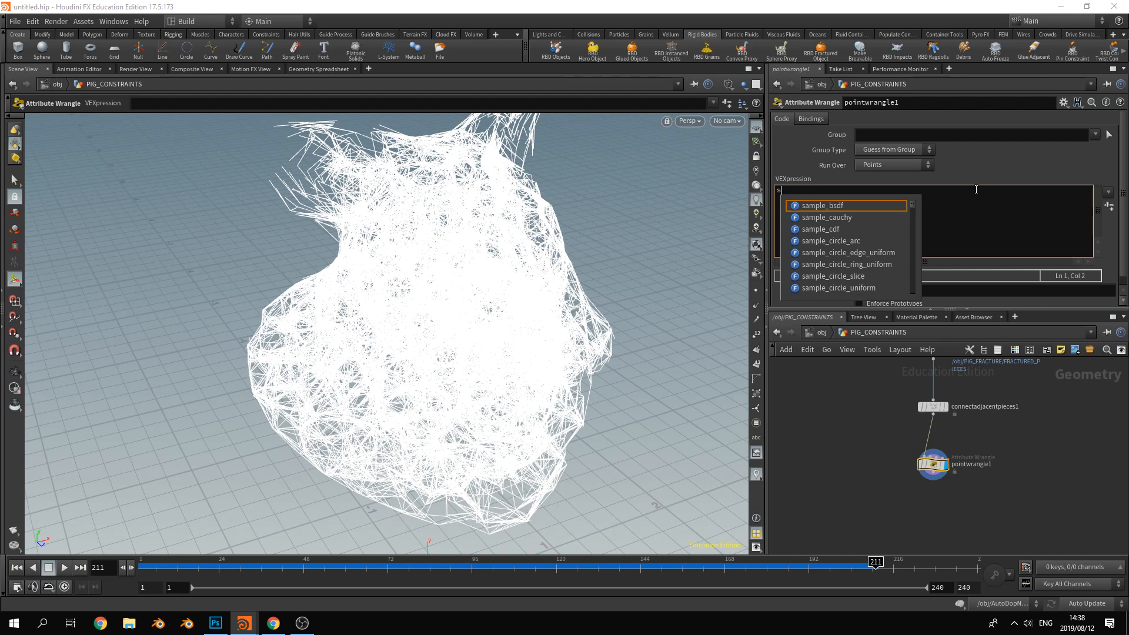
type("@")
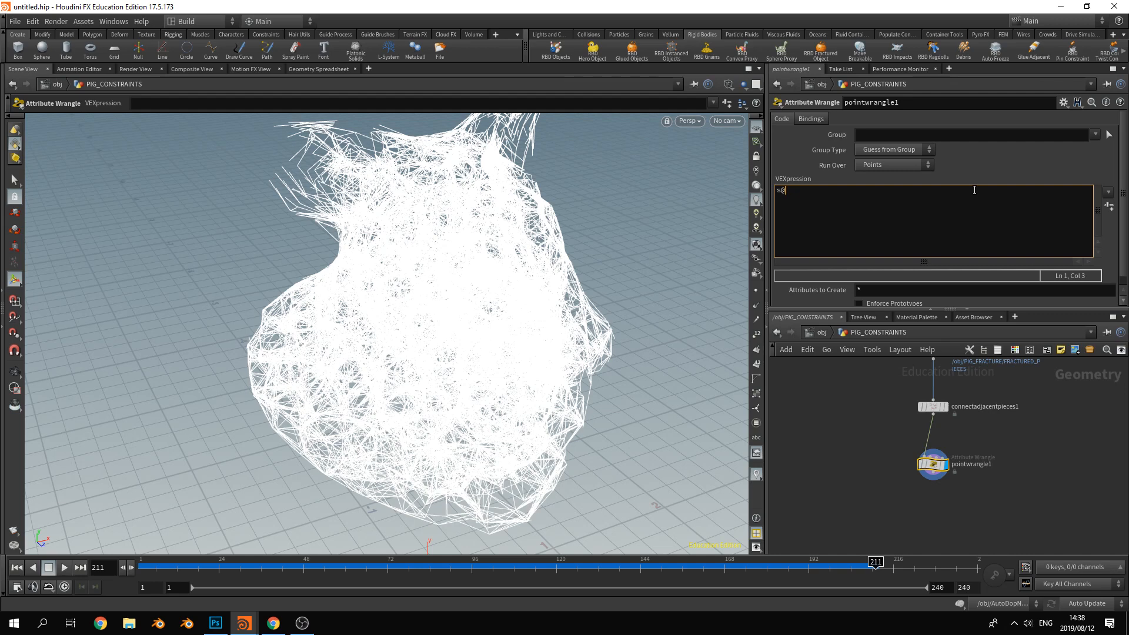
type("constraint_name = \"Glue\"")
type(";")
left_click(888, 165)
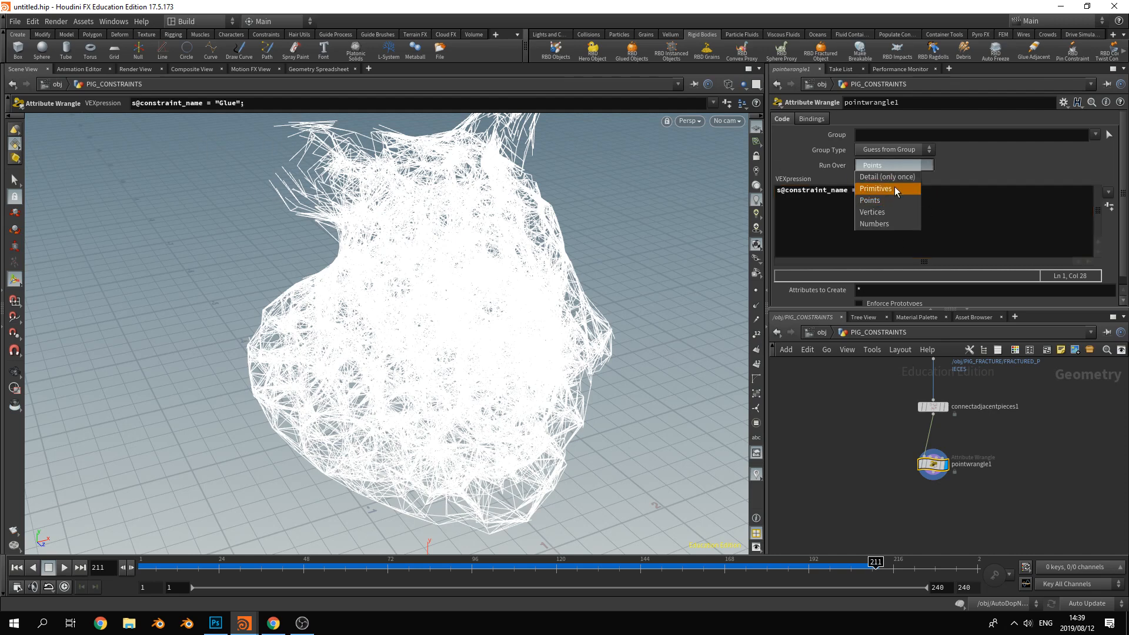
left_click(894, 186)
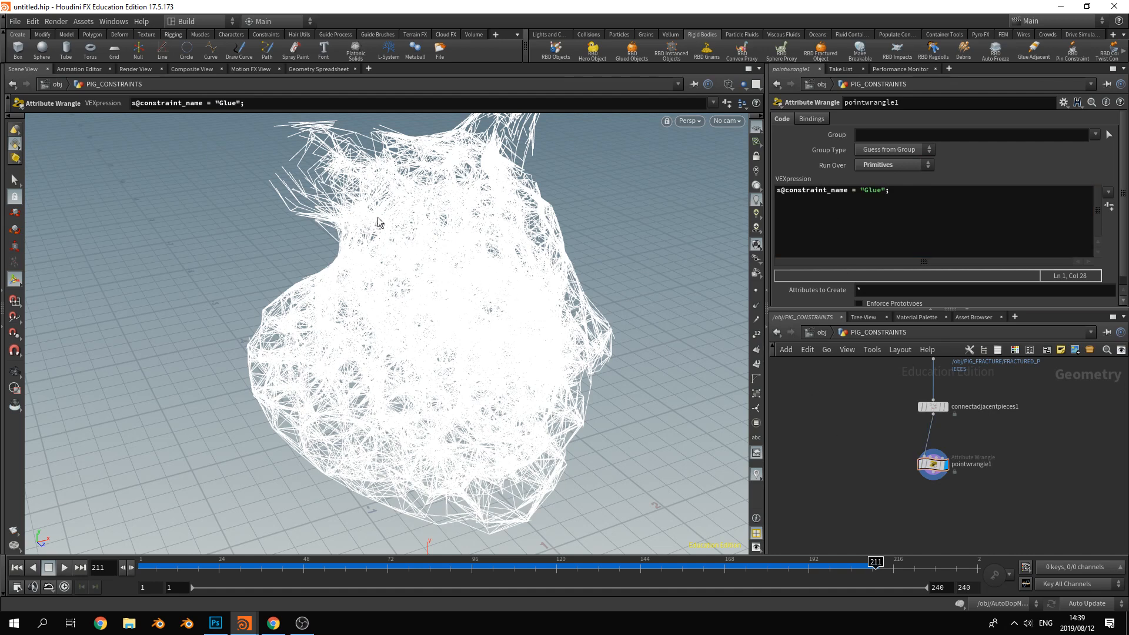
Inspect the wrangle's primitive attributes in the Geometry Spreadsheet, widening the constraint_name column to read it in full
left_click(326, 69)
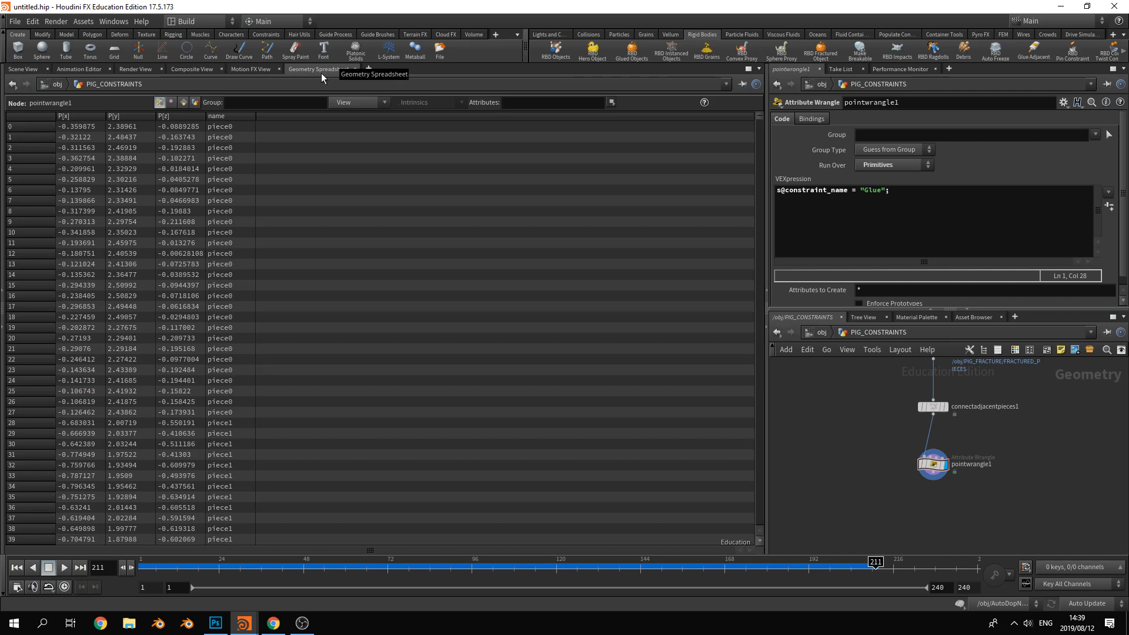
left_click(183, 102)
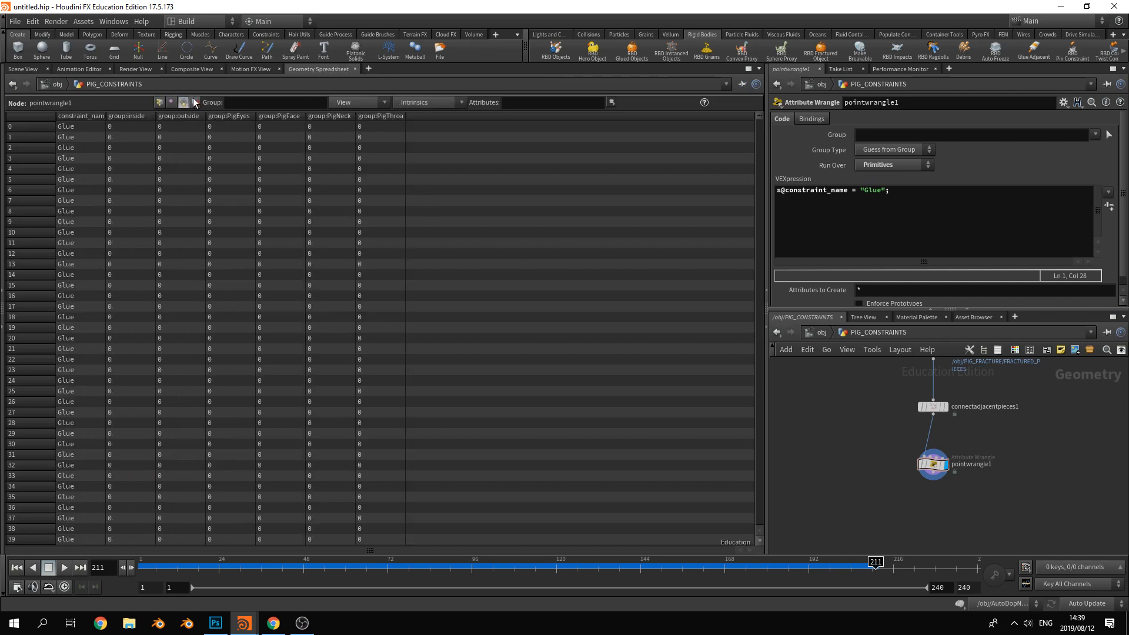
left_click(171, 102)
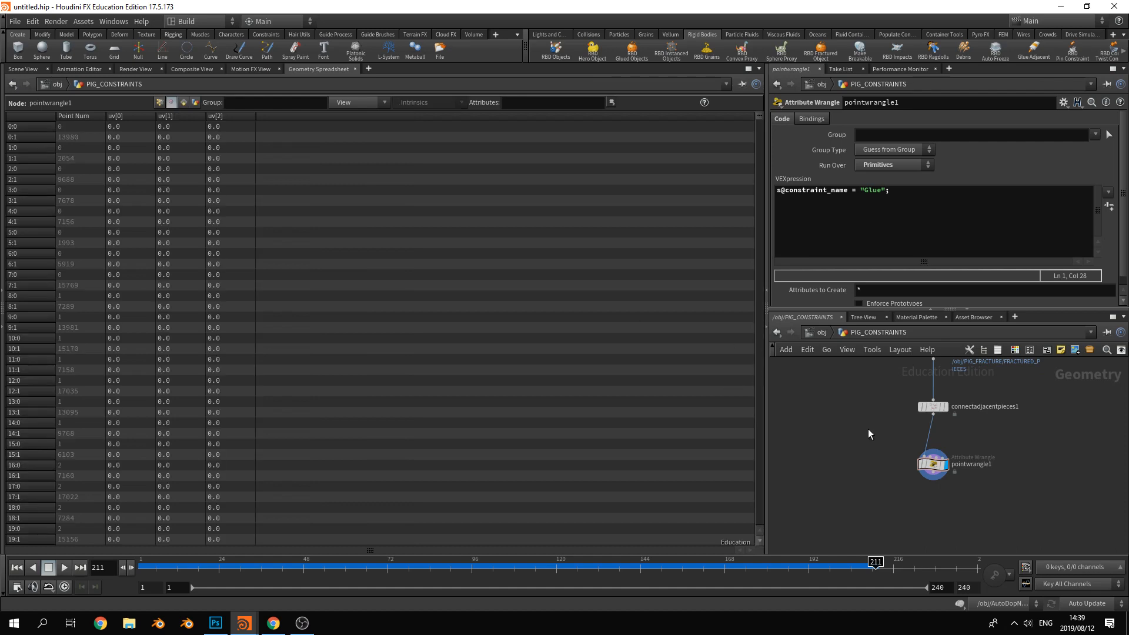
left_click(933, 465)
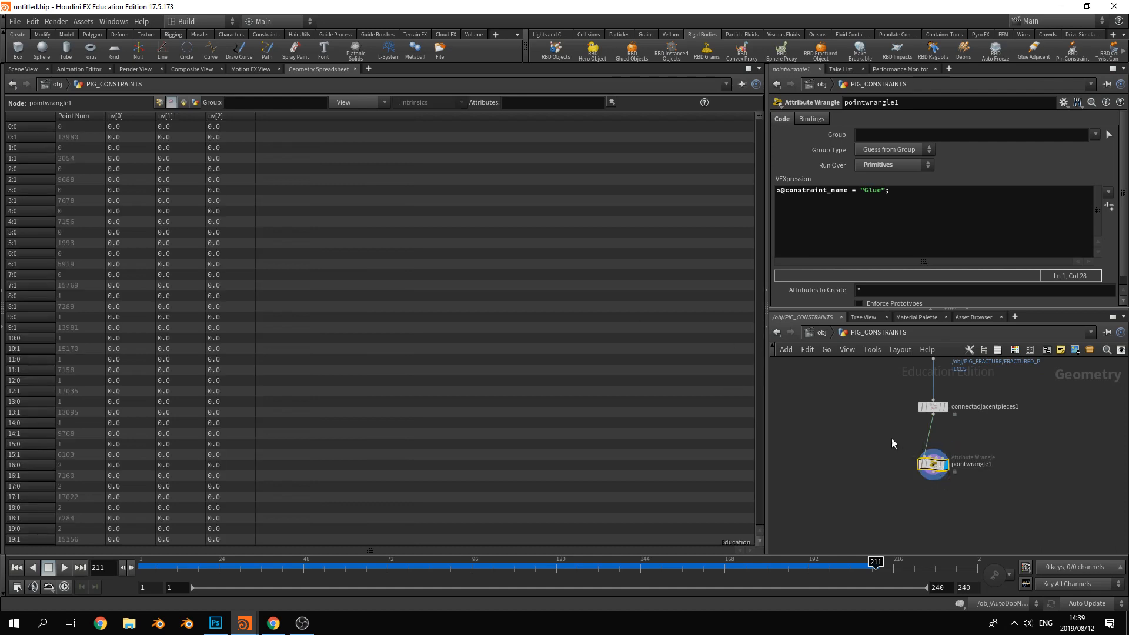
left_click(921, 208)
key("Return")
left_click(182, 102)
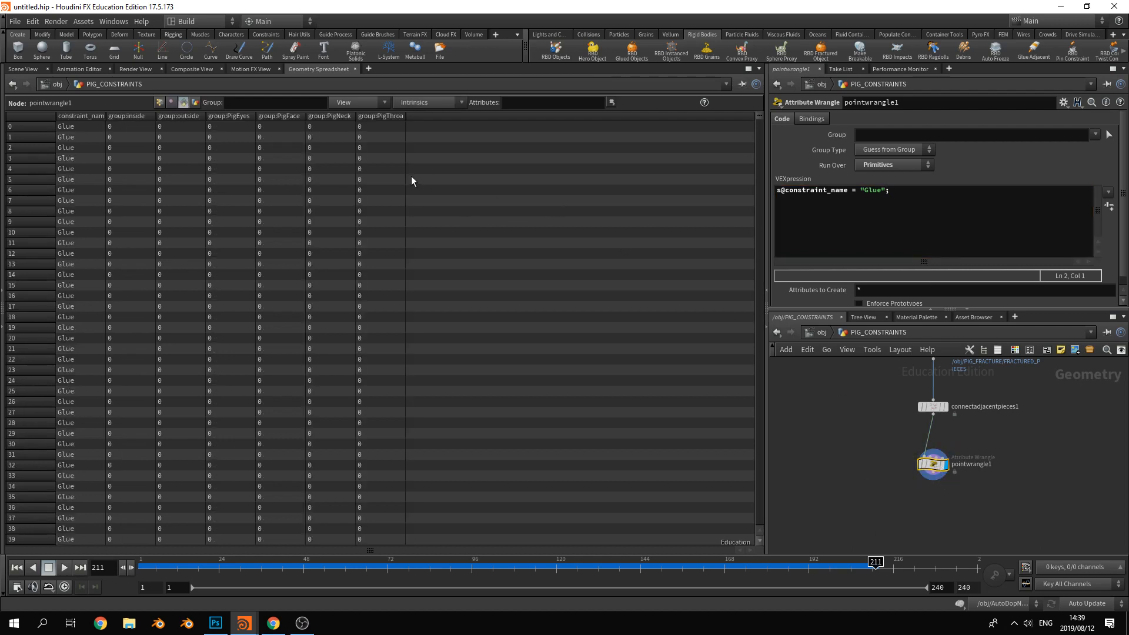
left_click_drag(106, 117, 139, 118)
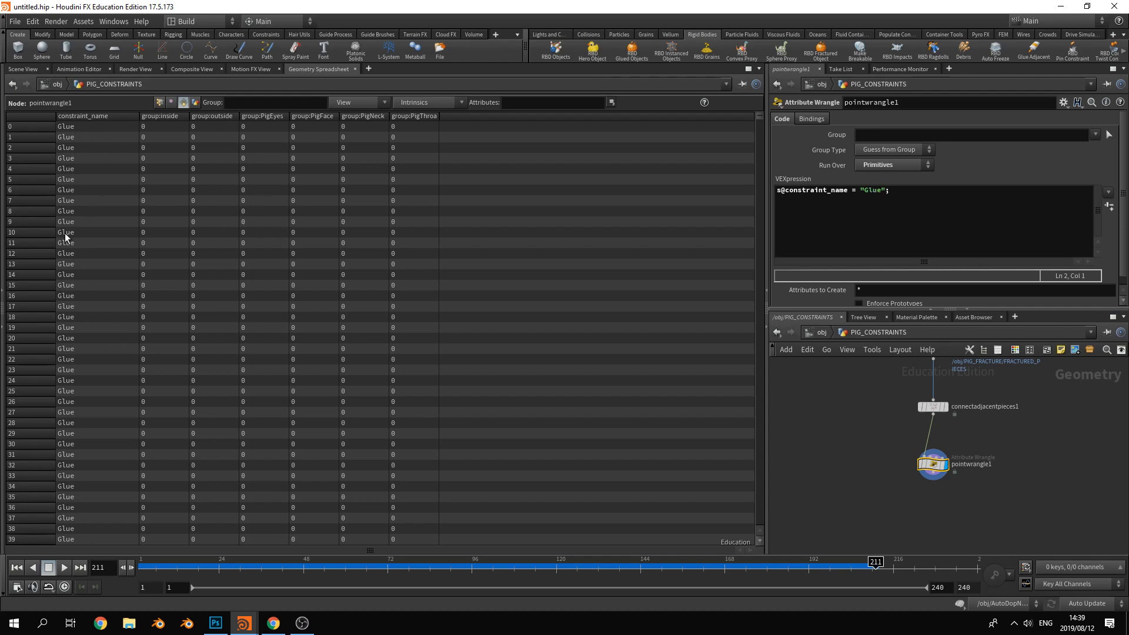
Test the wrangle's link to the spreadsheet by changing the constraint_name string to "Gludfghje"
left_click(878, 193)
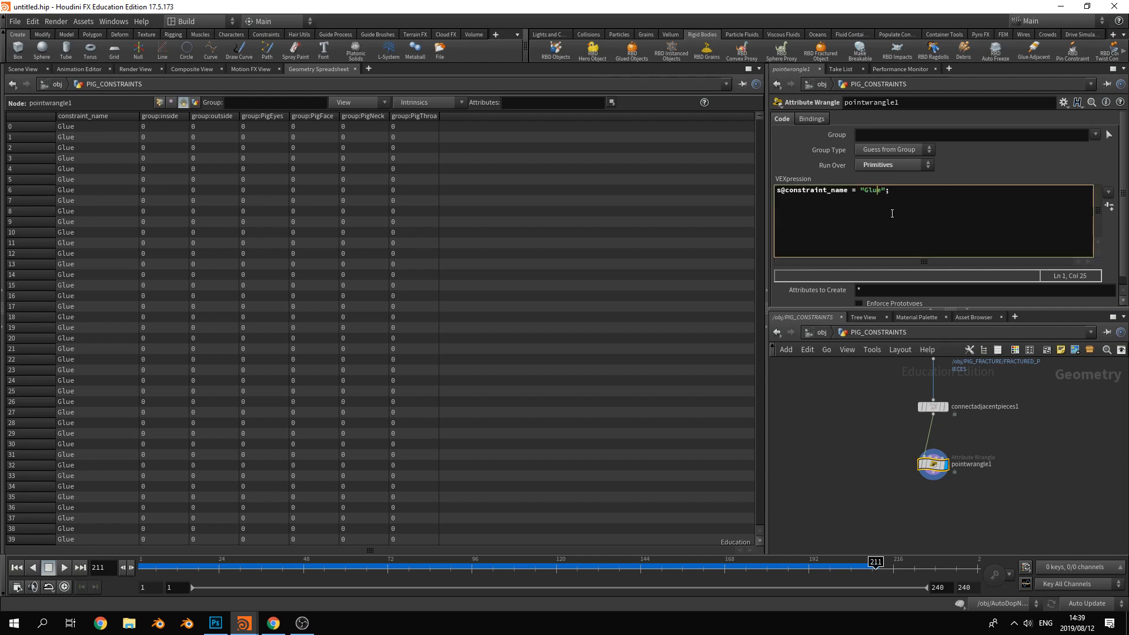
type("dfghj")
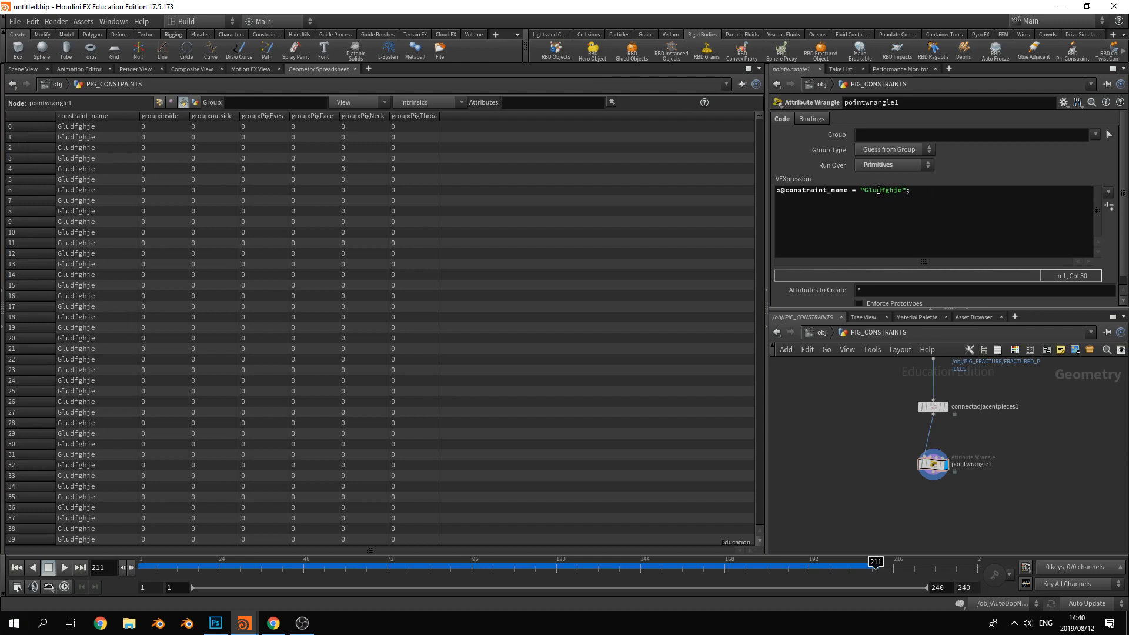
Correct the constraint_name string in pointwrangle1's VEX expression to "Glue"
left_click_drag(879, 190, 898, 189)
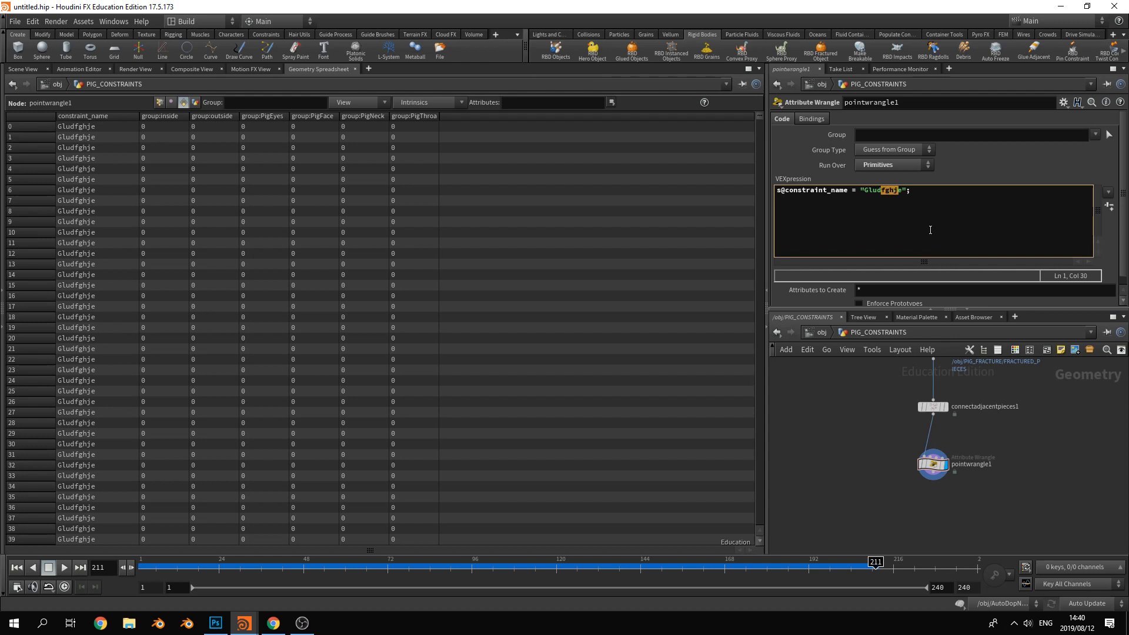
key("BackSpace")
left_click(913, 193)
key("BackSpace")
left_click(903, 206)
key("Return")
type("s@")
key("BackSpace")
key("BackSpace")
key("BackSpace")
Add a second line to the wrangle's VEX code reading f@breakforce = ch("breakforce"); and apply it
key("Return")
type("f")
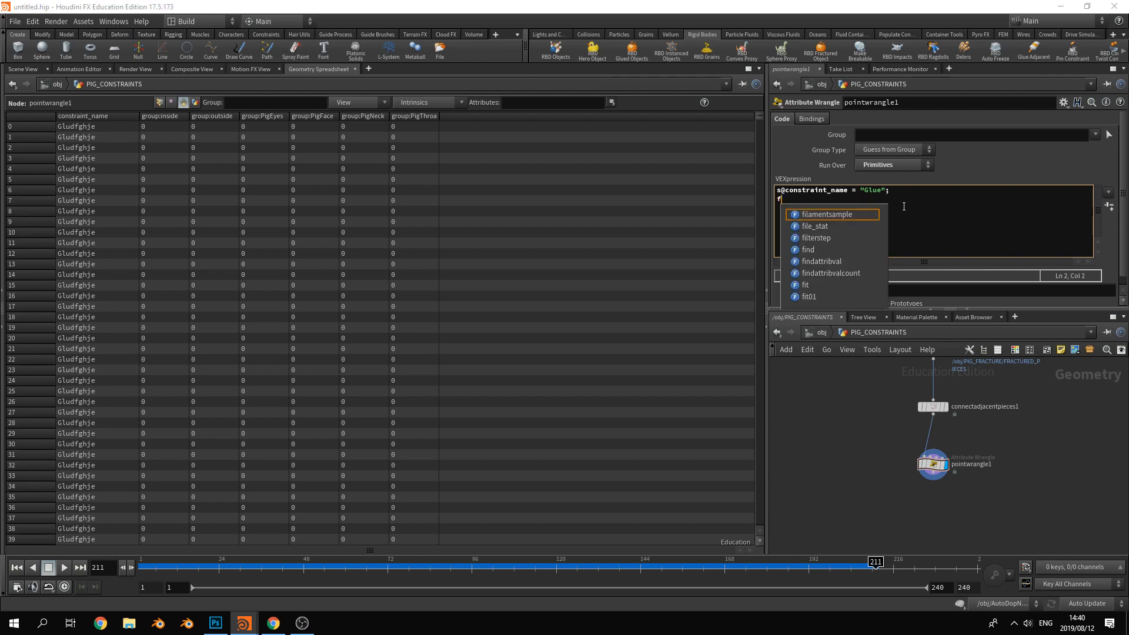
type("@")
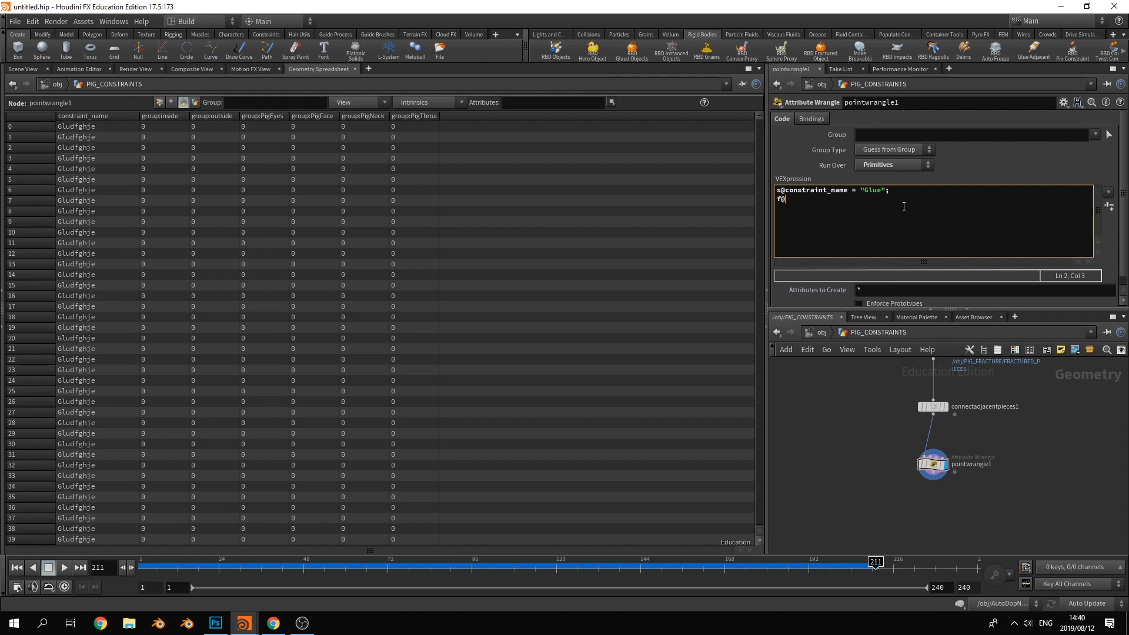
type("breakforce")
type("= ch")
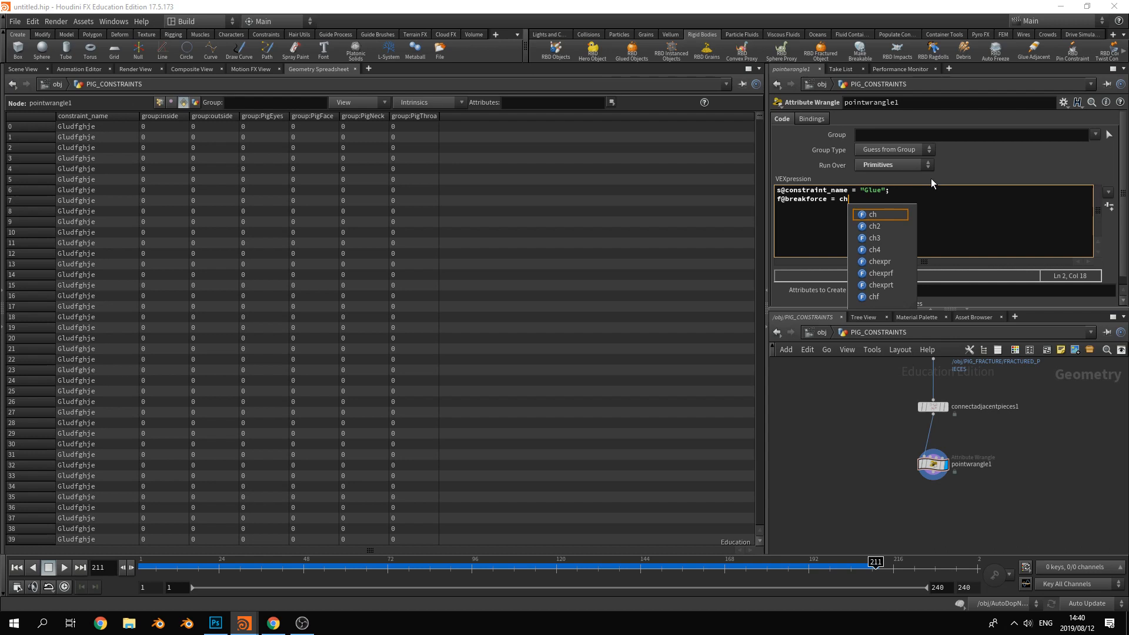
type("\"")
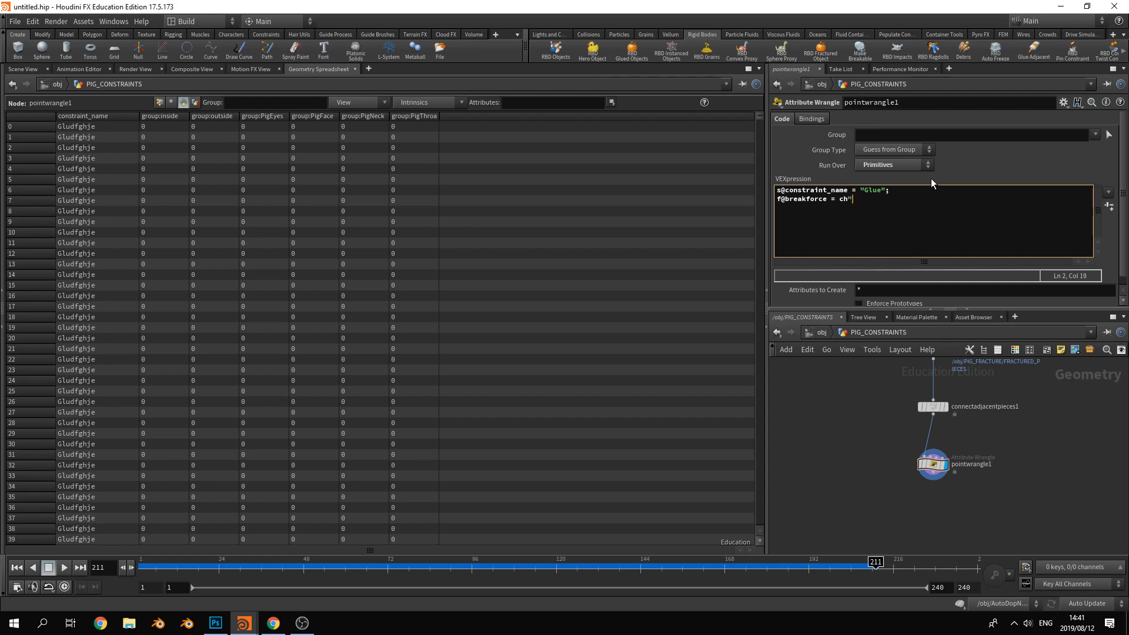
key("BackSpace")
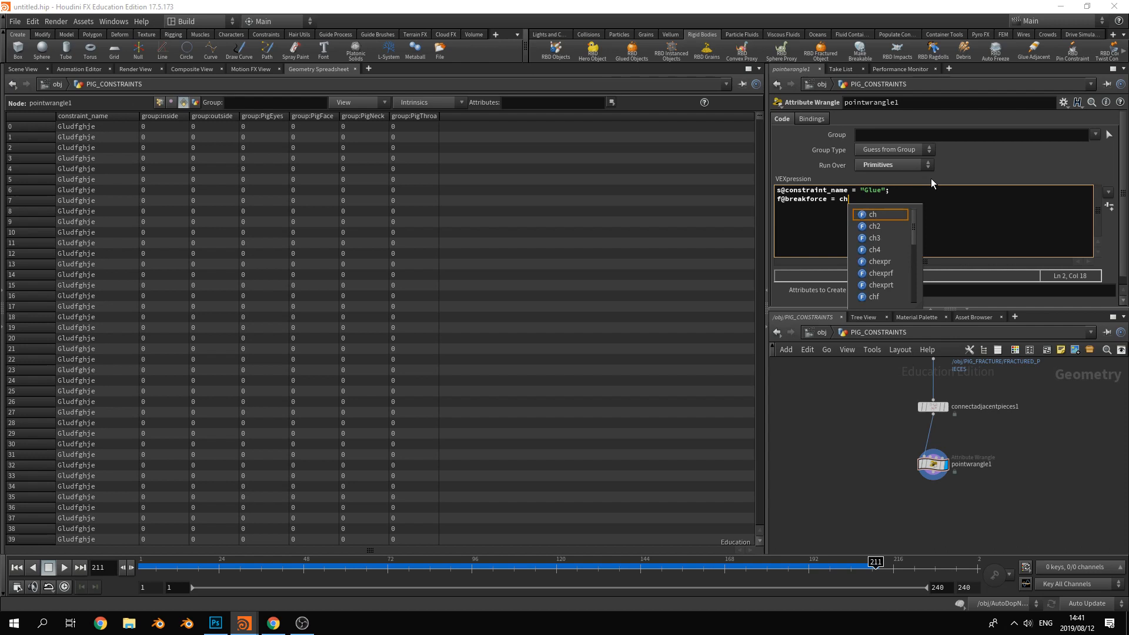
type("(")
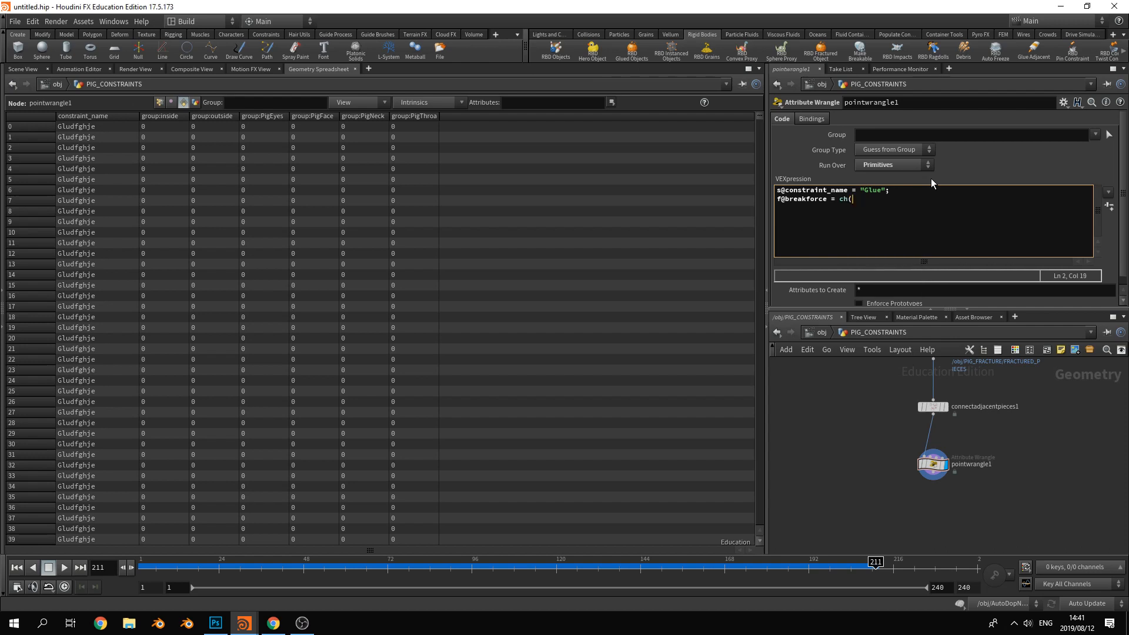
type(");")
key("Left")
key("Left")
type("\"breakforce")
left_click(927, 198)
left_click(866, 407)
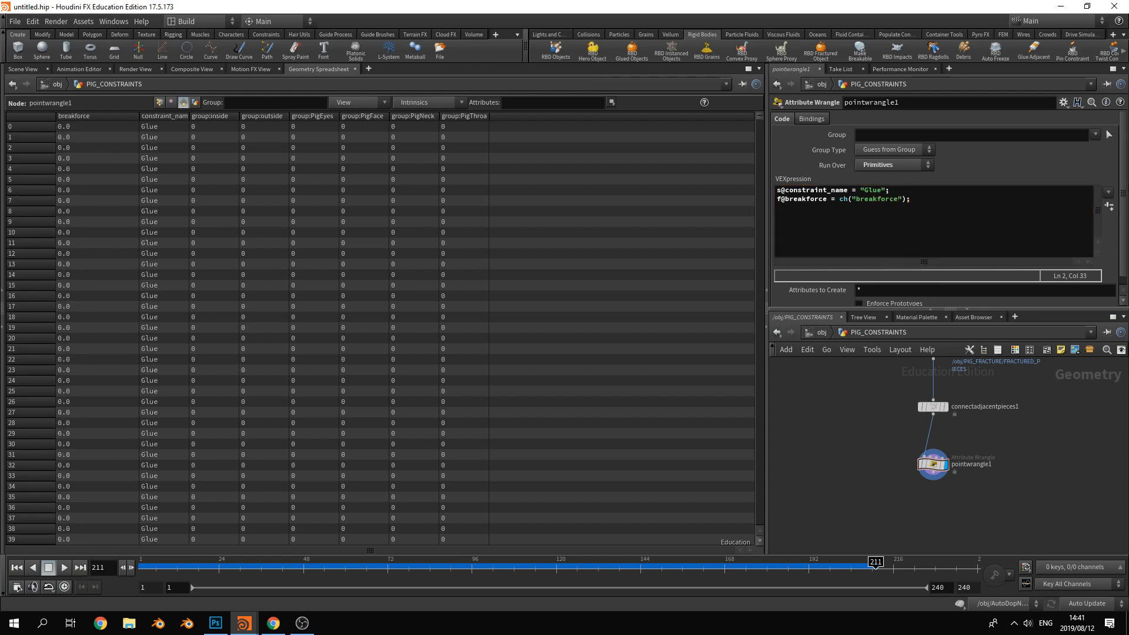
Create the Breakforce parameter from the wrangle's channel reference and set it to 100
left_click(1109, 206)
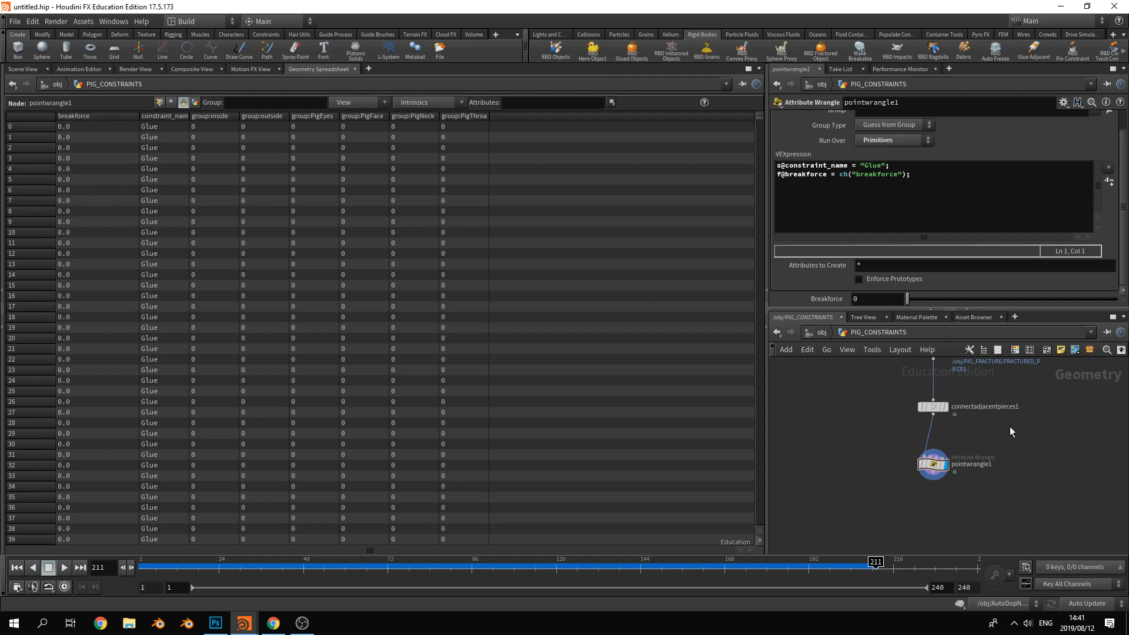
left_click_drag(908, 300, 1117, 302)
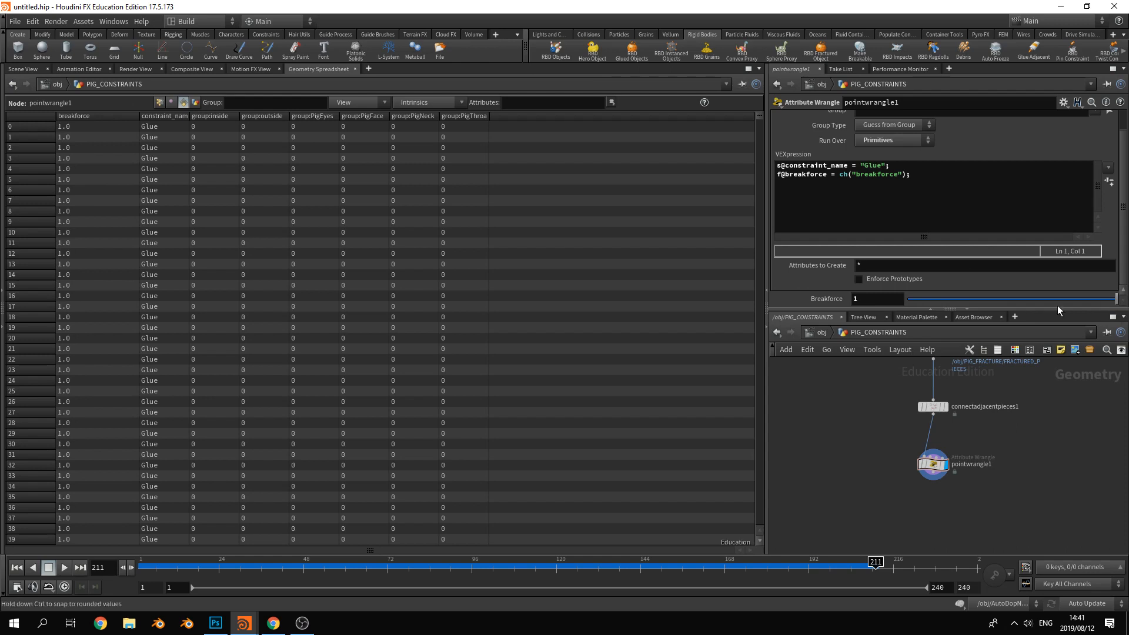
left_click(886, 299)
type("100")
key("Return")
Add a Null node below pointwrangle1 in PIG_CONSTRAINTS and wire the wrangle's output into it
left_click(821, 333)
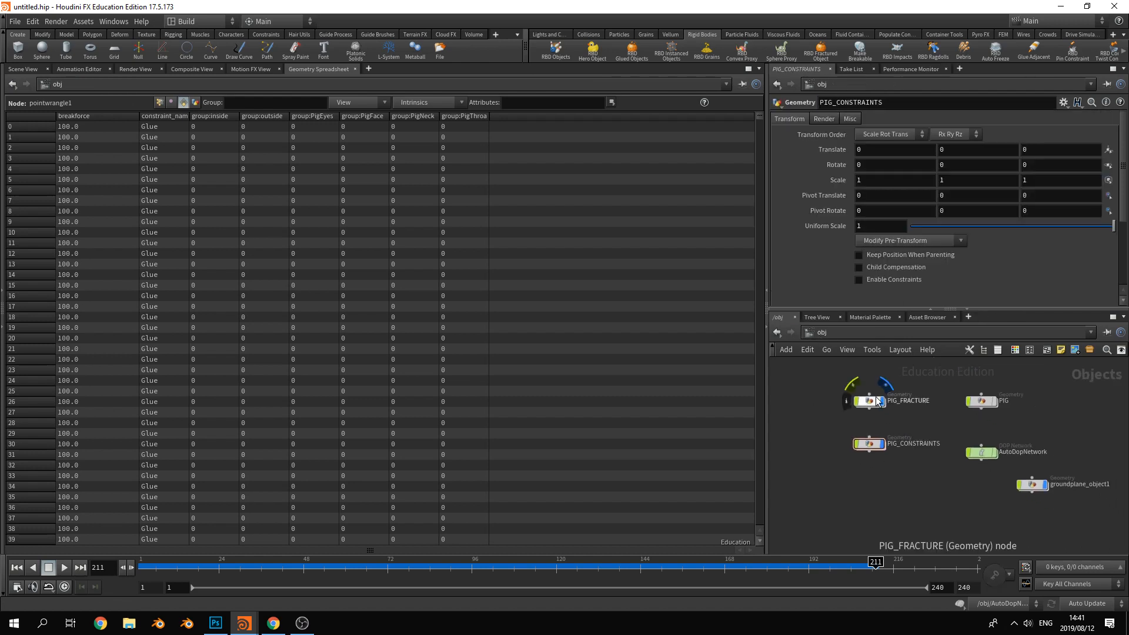
double_click(870, 444)
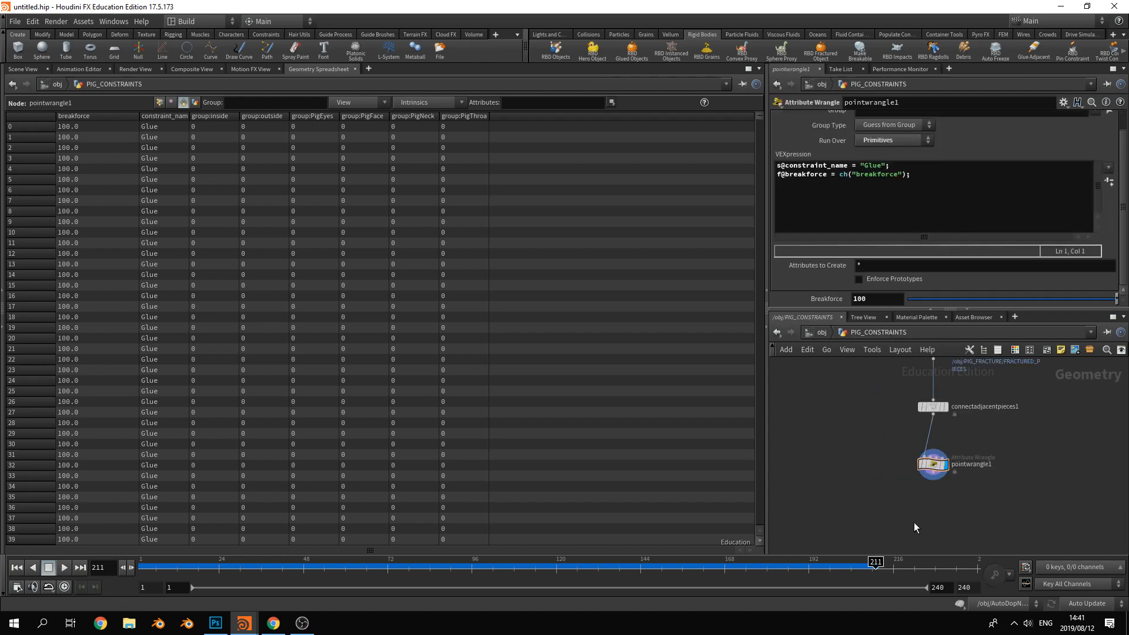
key("Tab")
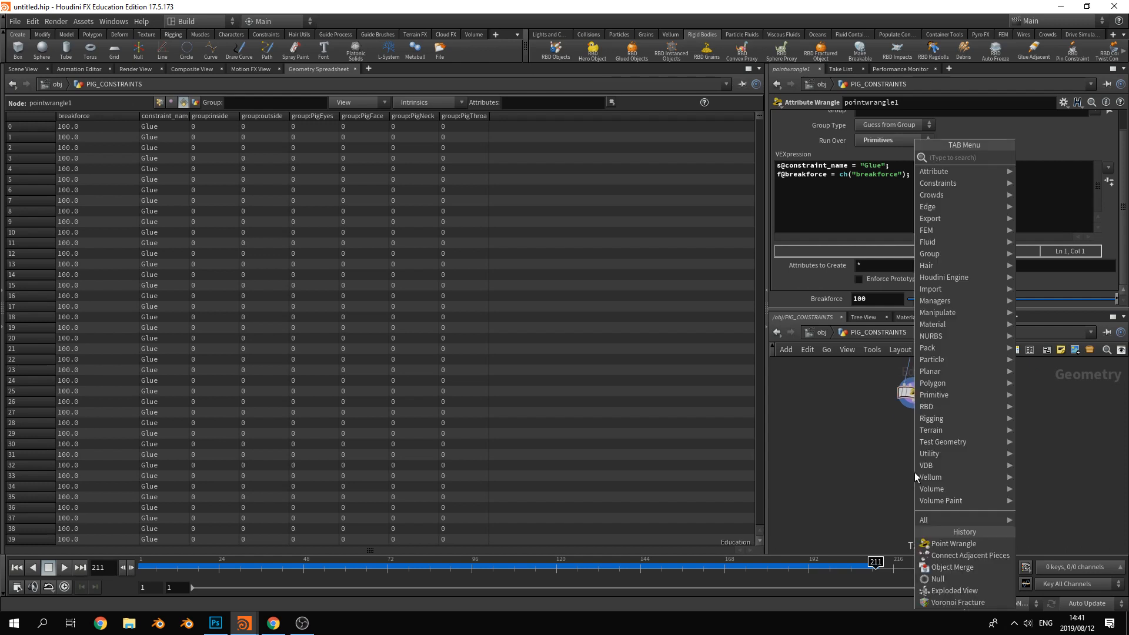
mouse_move(915, 472)
key("Return")
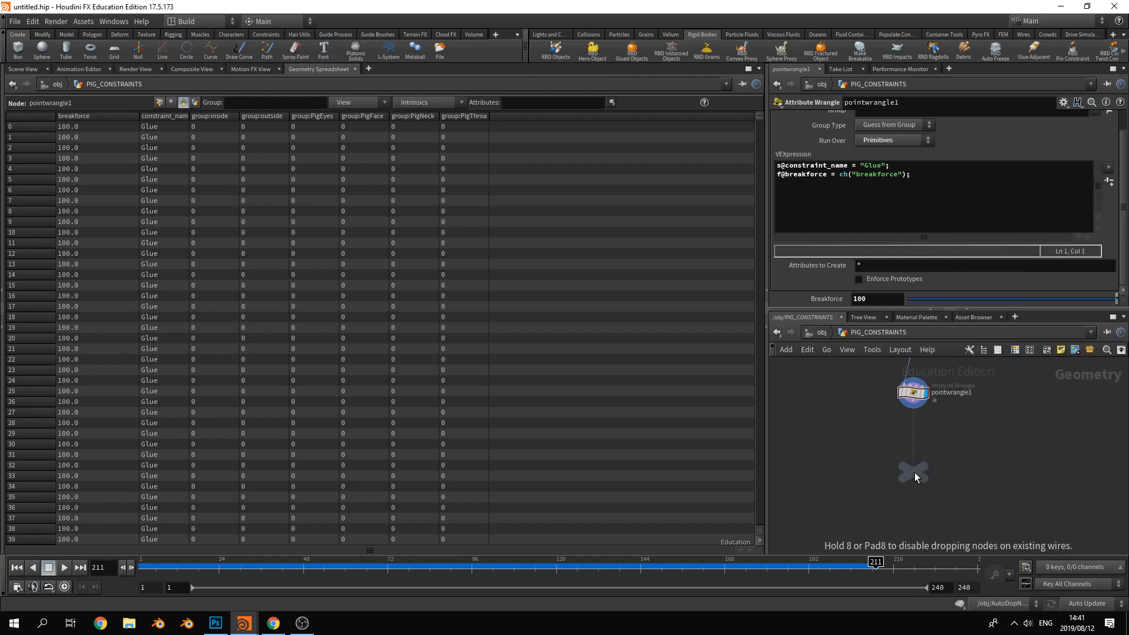
left_click(915, 471)
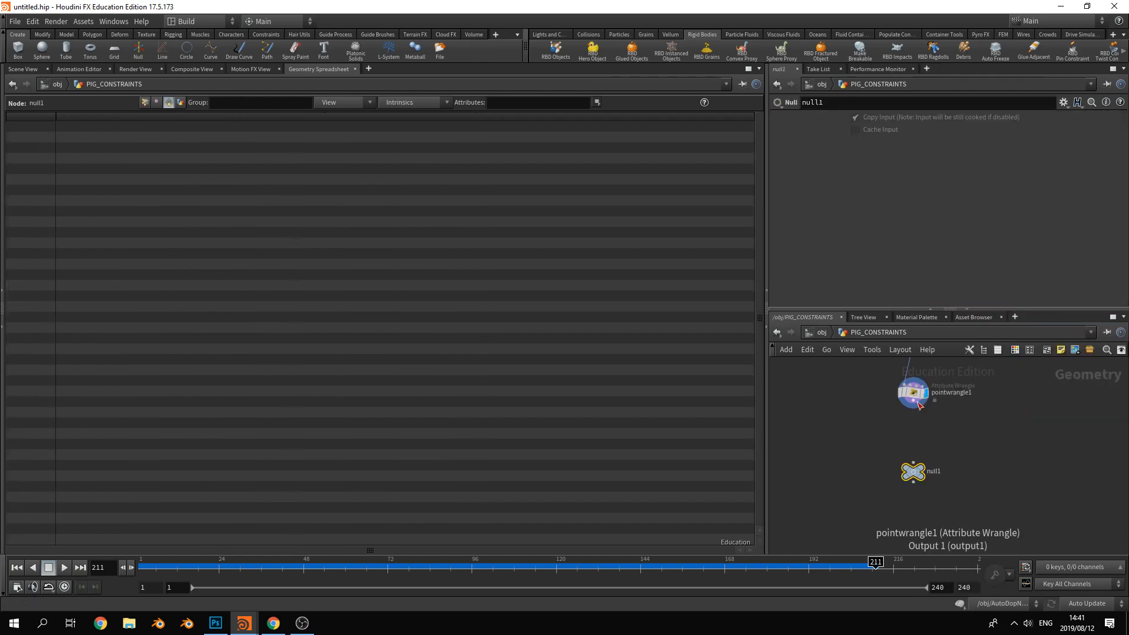
Rename the new null node to CONSTRAINT and make it the displayed node
double_click(935, 473)
type("CONSTRINT")
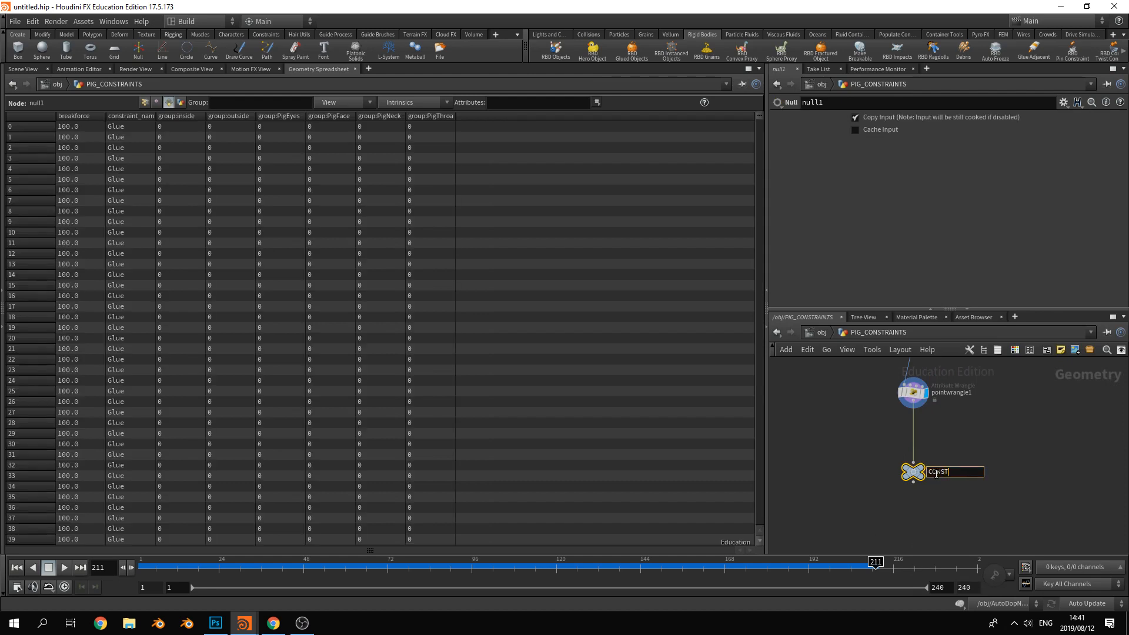
key("BackSpace")
key("BackSpace")
type("AINT")
key("Return")
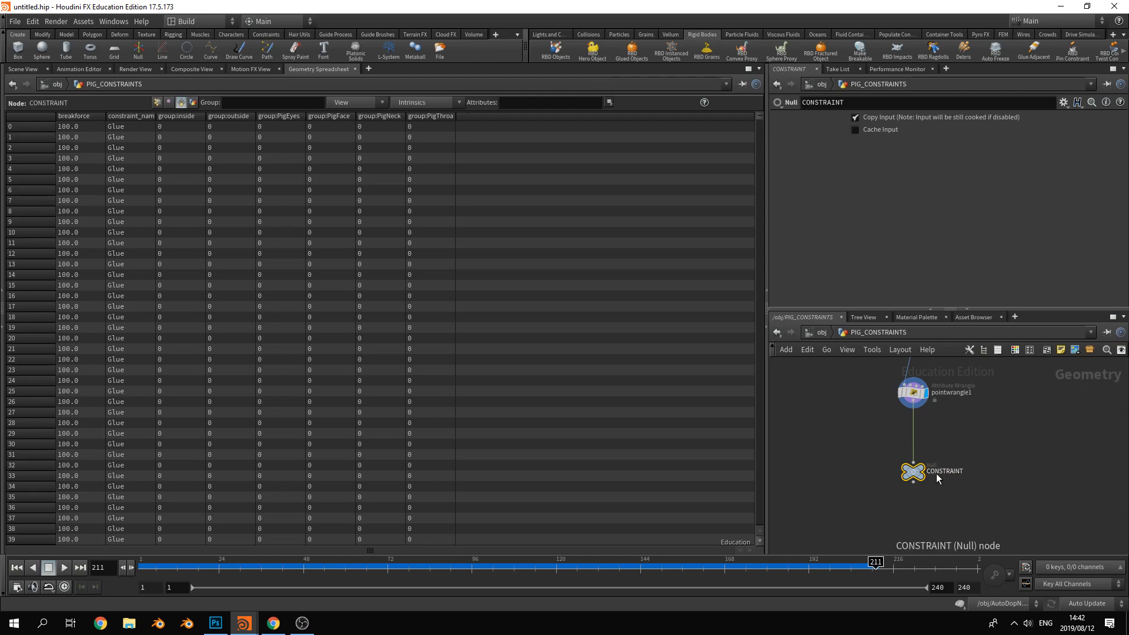
left_click(922, 468)
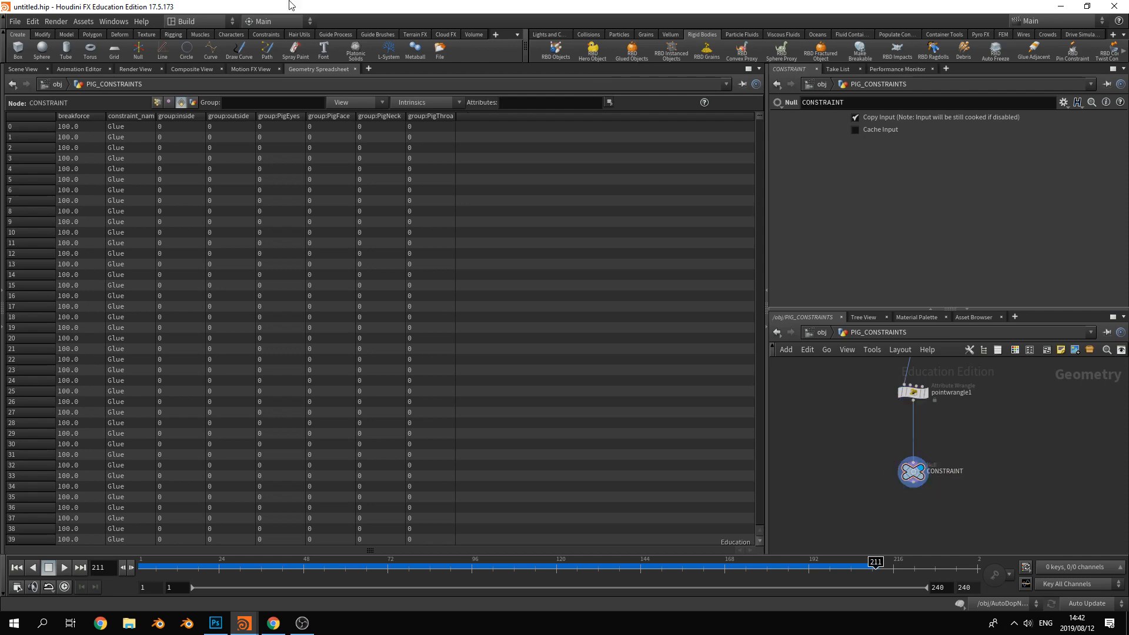
Examine the PIG_CONSTRAINTS geometry in the 3D scene view from several angles
left_click(48, 86)
left_click(34, 68)
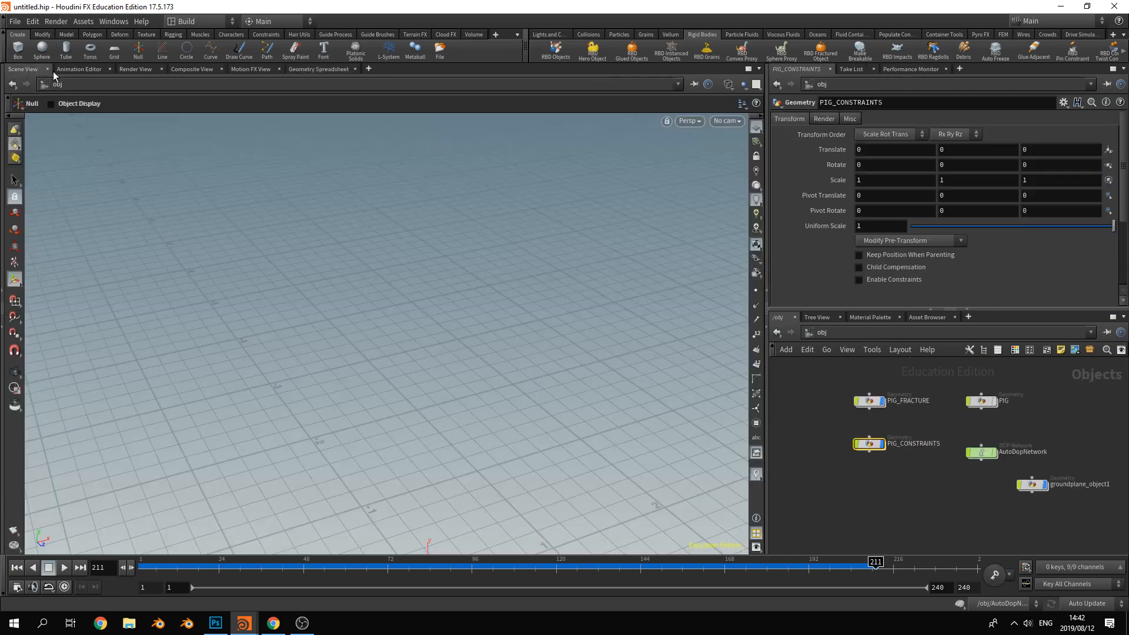
double_click(871, 446)
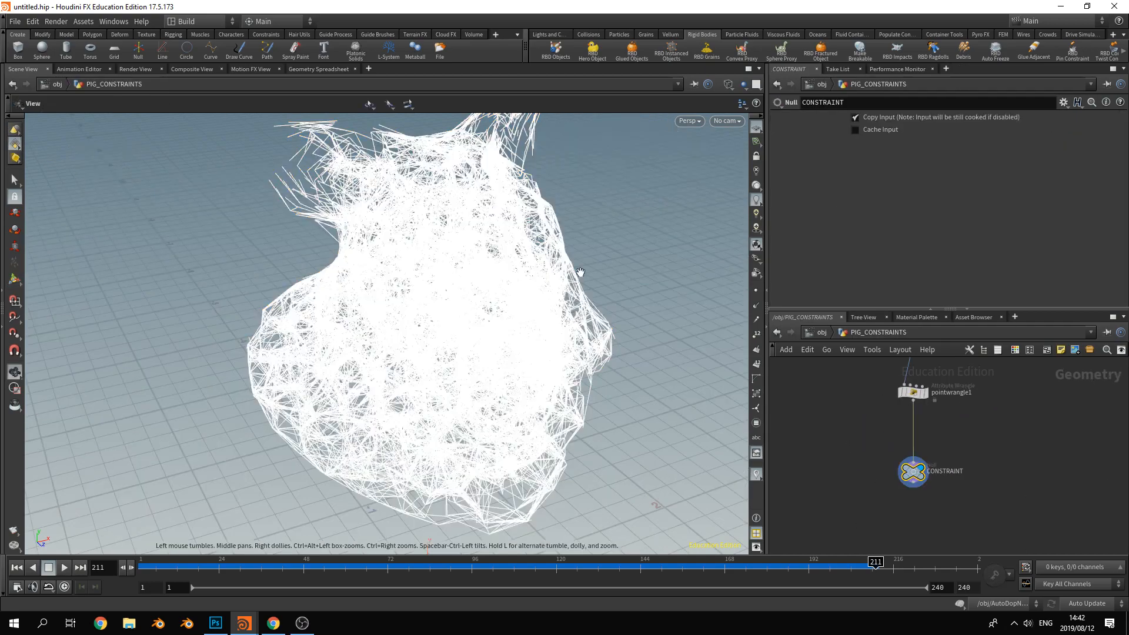
left_click_drag(577, 272, 433, 247, "alt")
middle_click_drag(659, 312, 400, 234, "alt")
left_click_drag(468, 231, 694, 282, "alt")
left_click(856, 447)
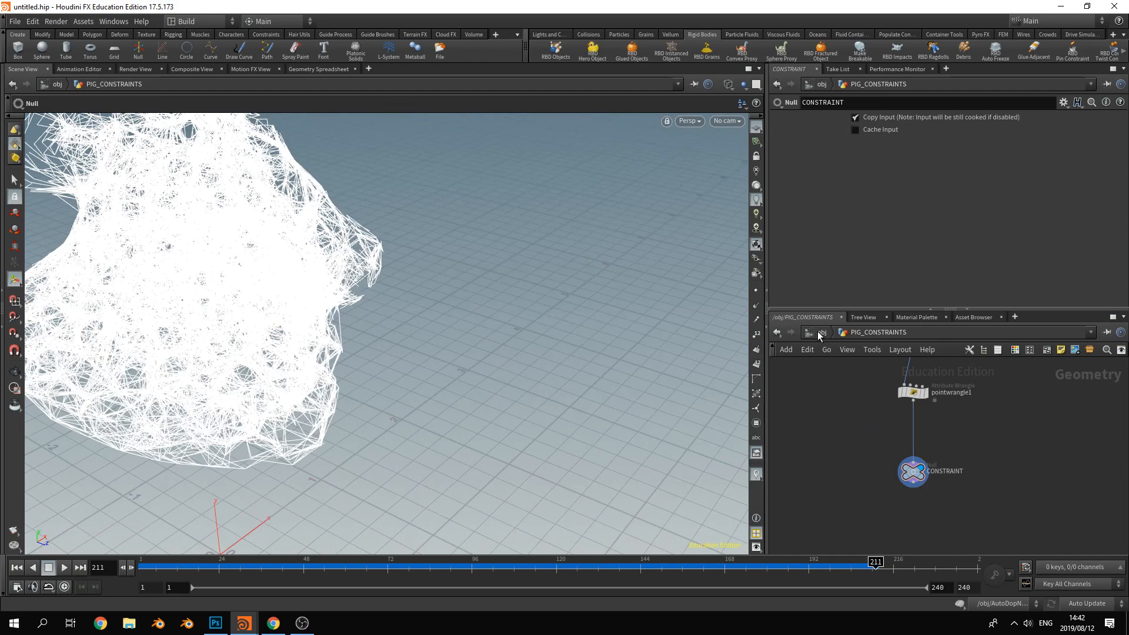
left_click_drag(395, 320, 424, 314, "alt")
Open AutoDopNetwork and move merge2 and rigidbodysolver1 up to make room above merge1
left_click(818, 333)
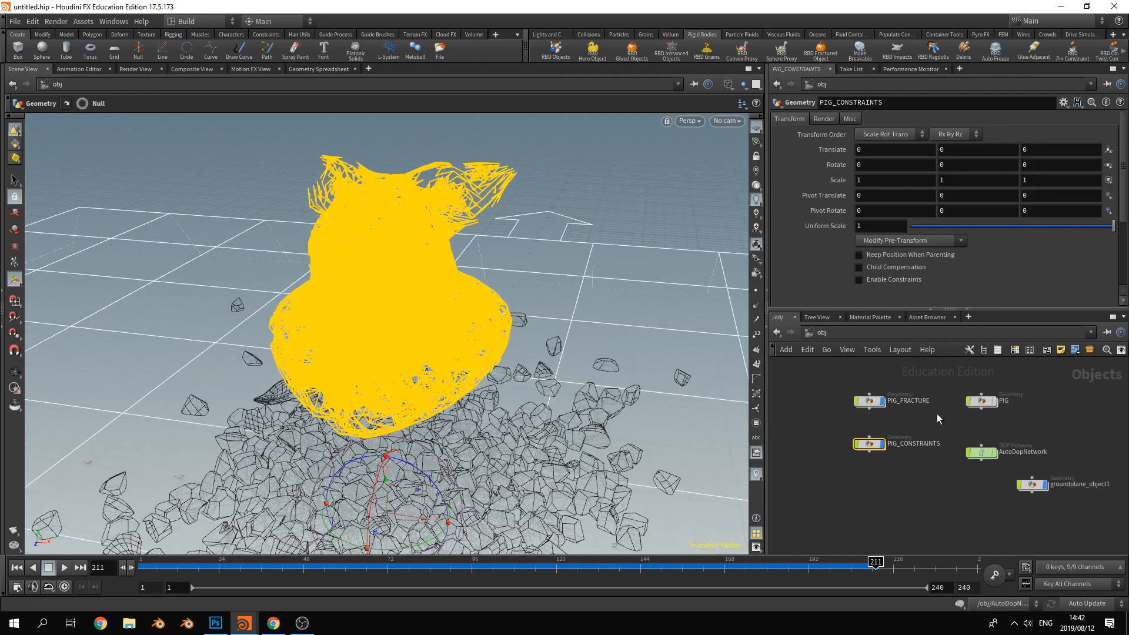
double_click(983, 453)
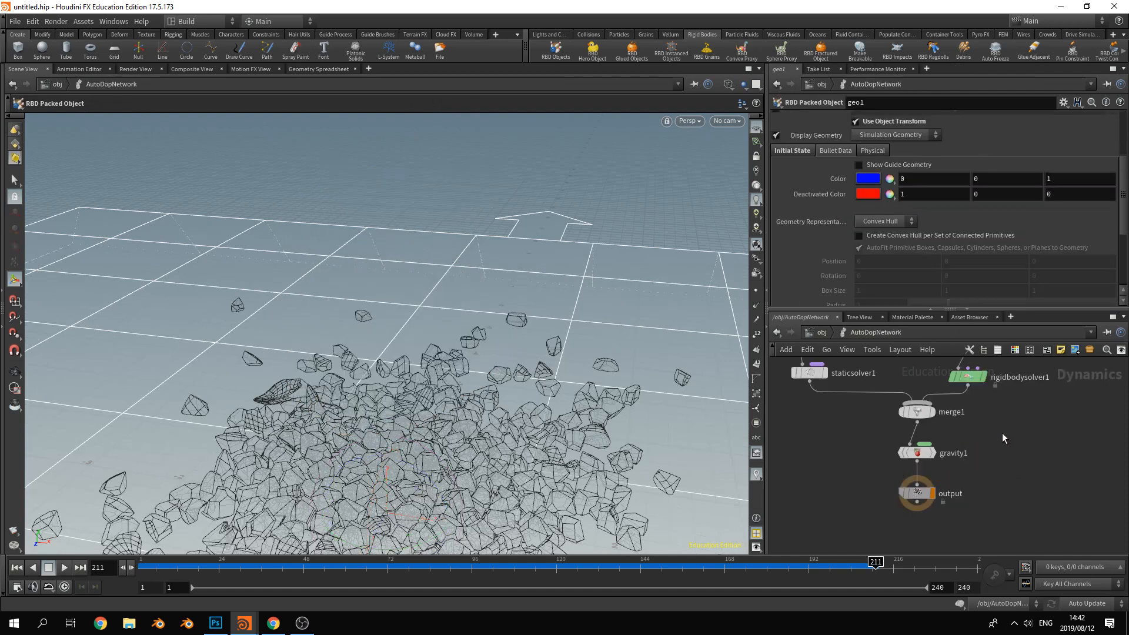
scroll(975, 494, "down", 6)
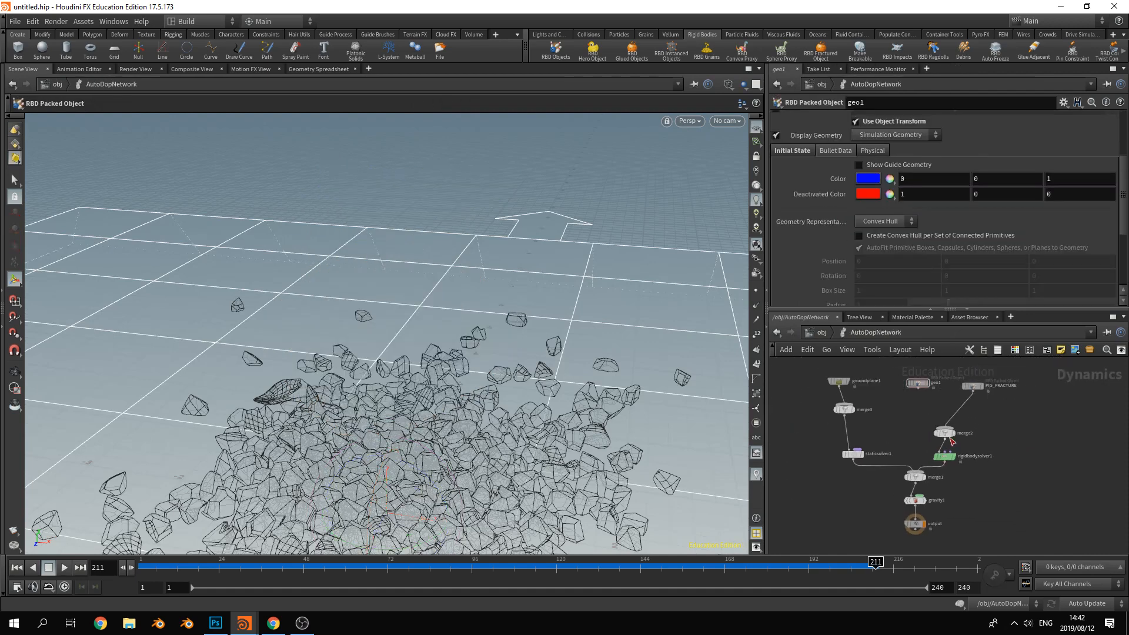
left_click_drag(947, 436, 957, 418)
left_click_drag(947, 458, 958, 439)
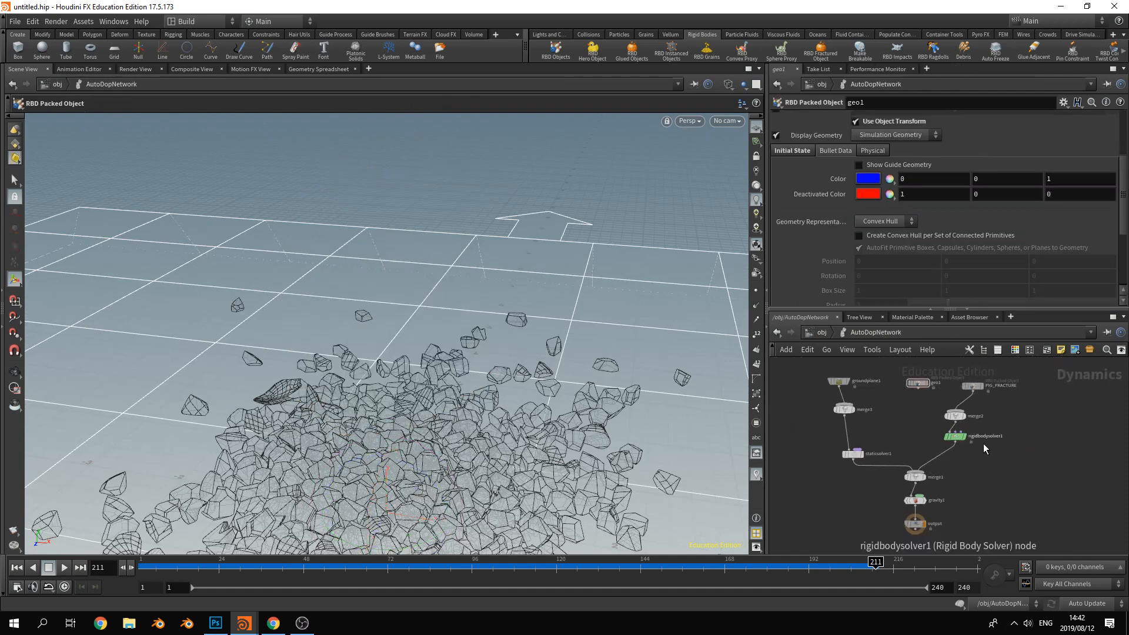
Insert a Constraint Network node on the wire between rigidbodysolver1 and merge1
key("Tab")
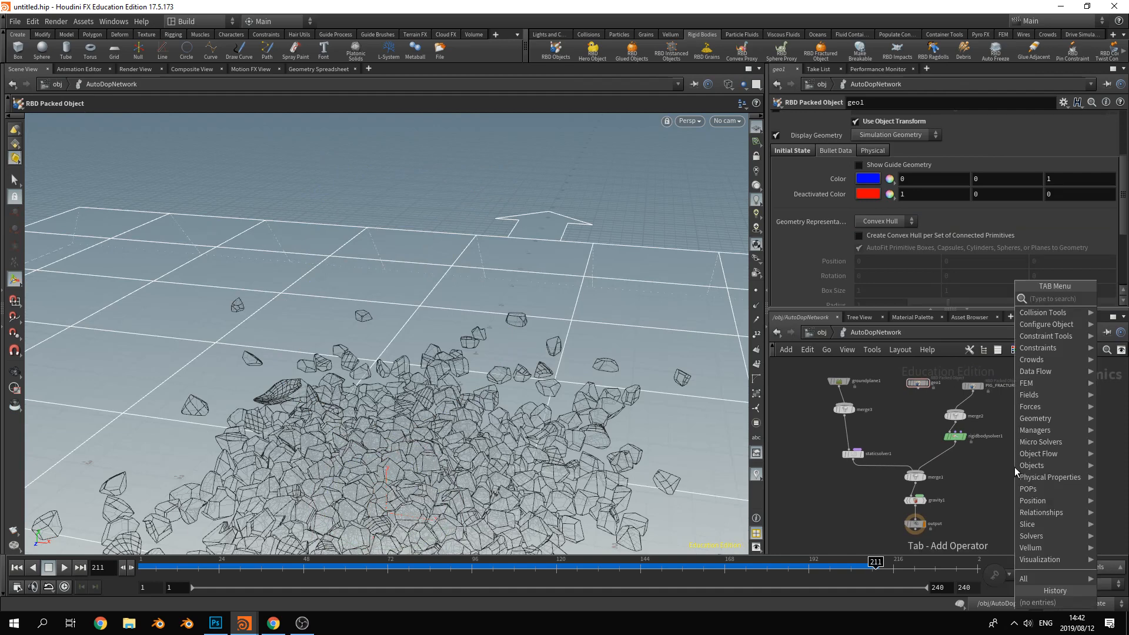
type("cons")
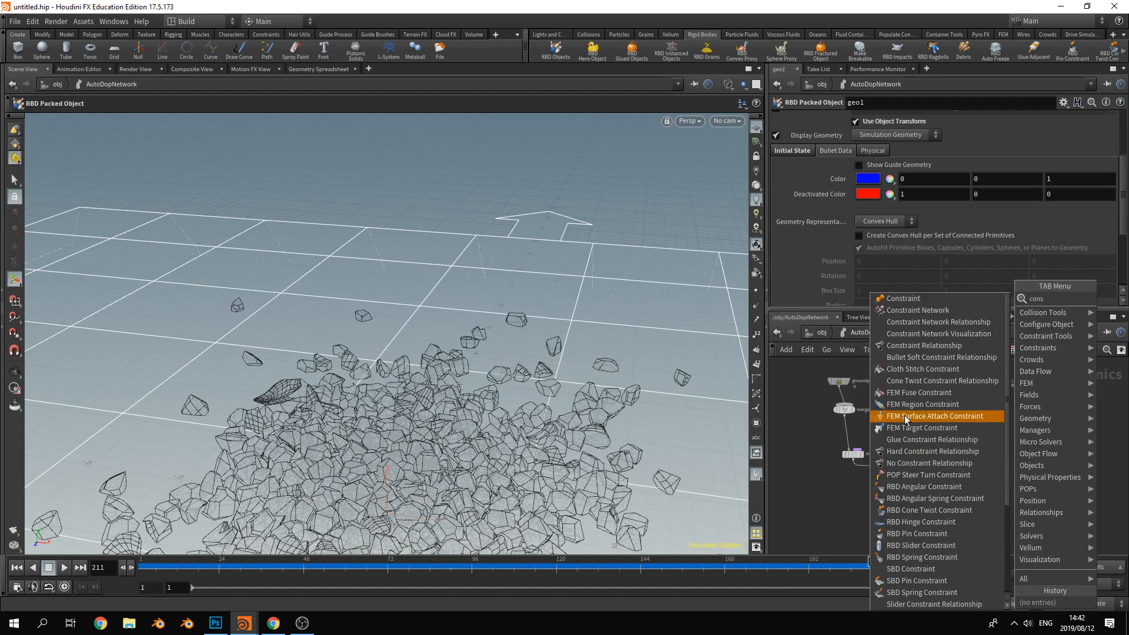
left_click(915, 310)
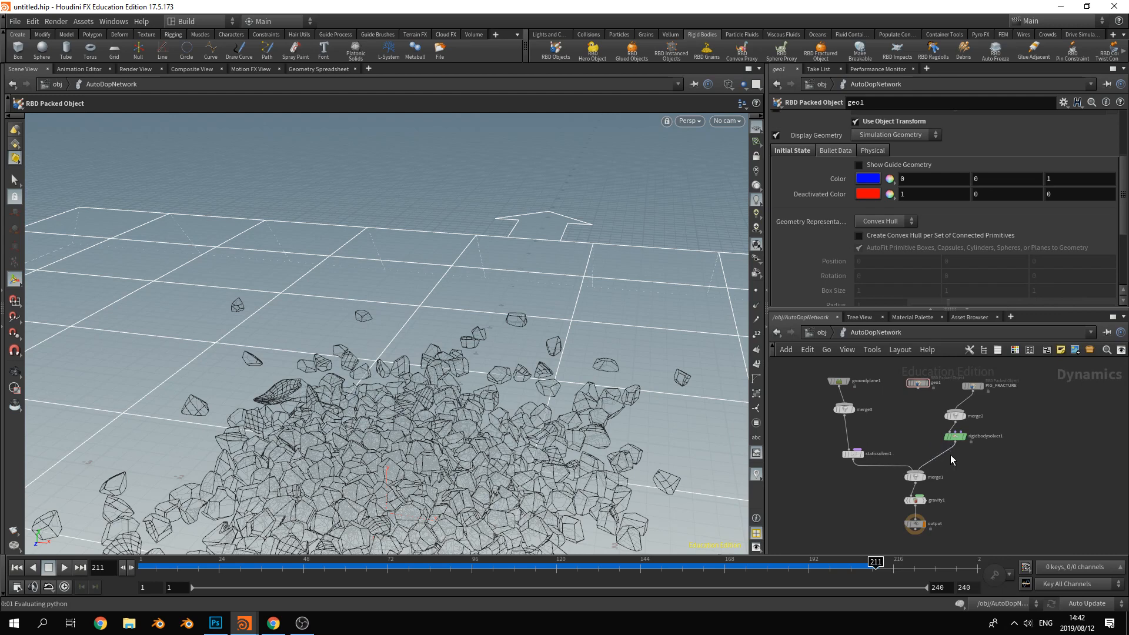
left_click(949, 455)
scroll(1000, 475, "up", 5)
middle_click_drag(921, 500, 927, 519)
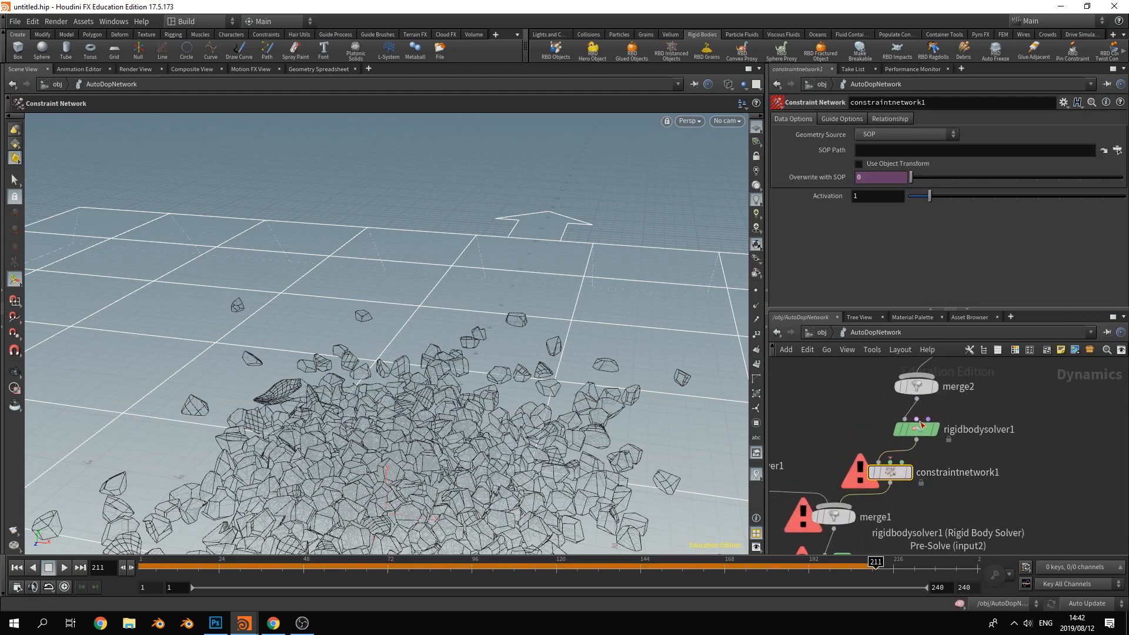
Rearrange rigidbodysolver1, merge2 and PIG_FRACTURE so they line up above constraintnetwork1
left_click_drag(919, 430, 887, 418)
middle_click_drag(973, 452, 970, 494)
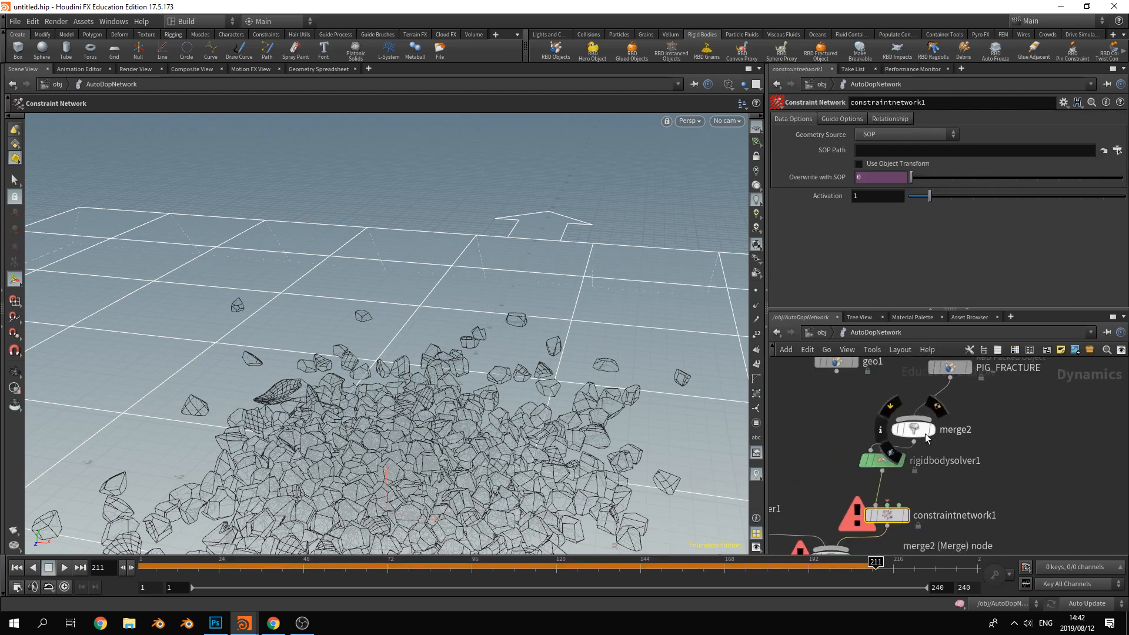
left_click_drag(925, 434, 892, 422)
middle_click_drag(949, 436, 960, 463)
left_click_drag(972, 389, 944, 391)
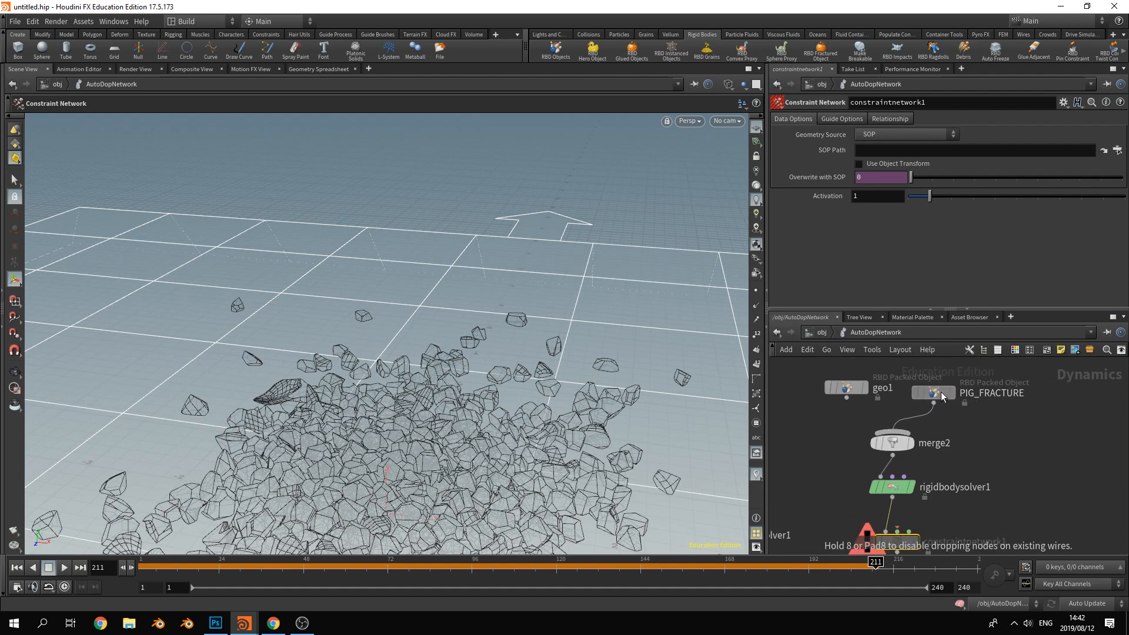
middle_click_drag(877, 410, 914, 351)
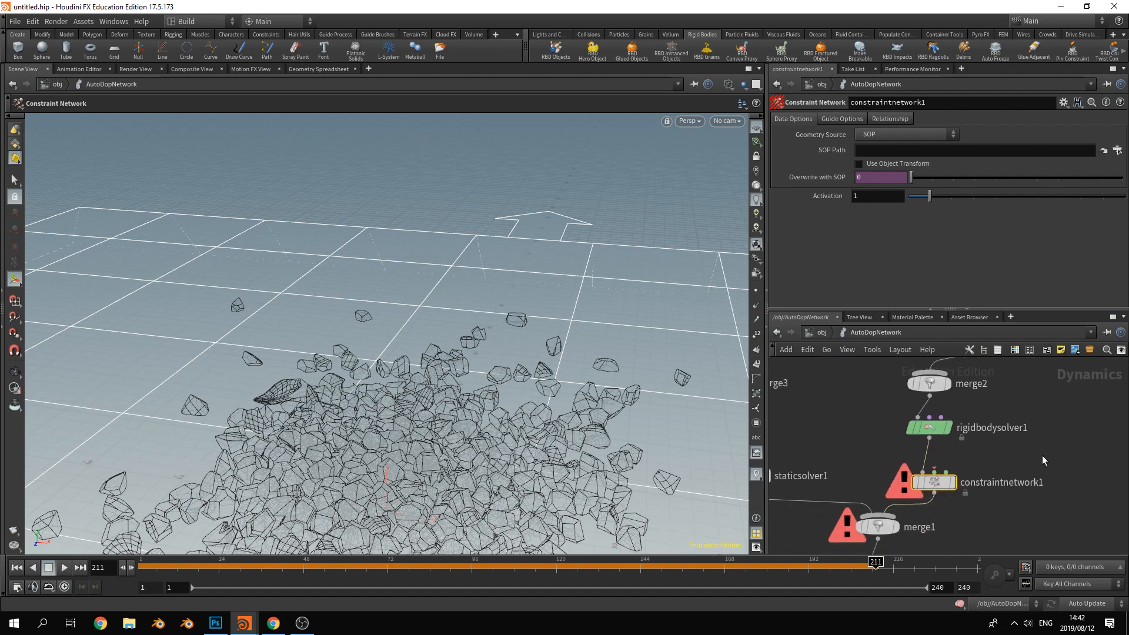
Return to PIG_CONSTRAINTS and review the constraint_name attribute and its value in pointwrangle1's VEX code
left_click(822, 332)
double_click(871, 445)
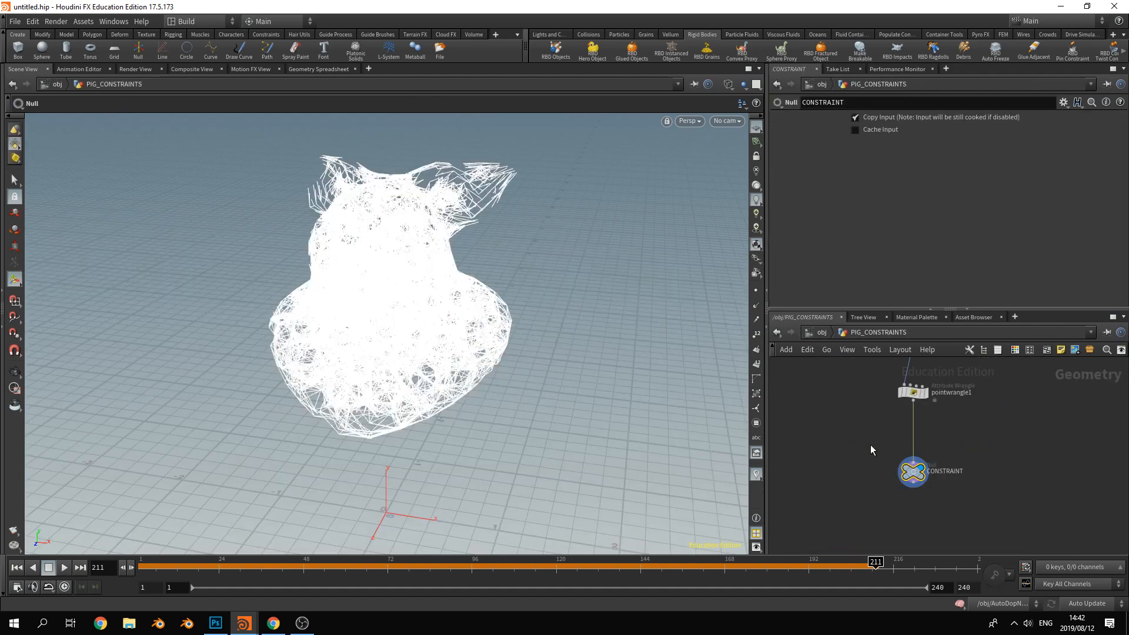
left_click(913, 394)
left_click_drag(861, 166, 885, 166)
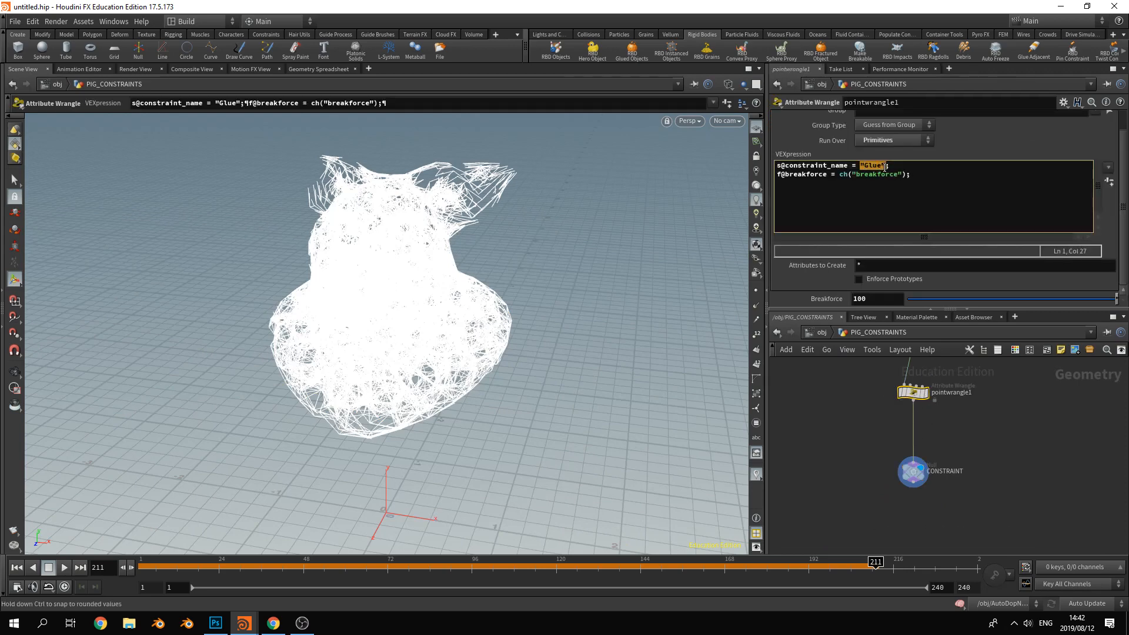
left_click_drag(785, 167, 848, 166)
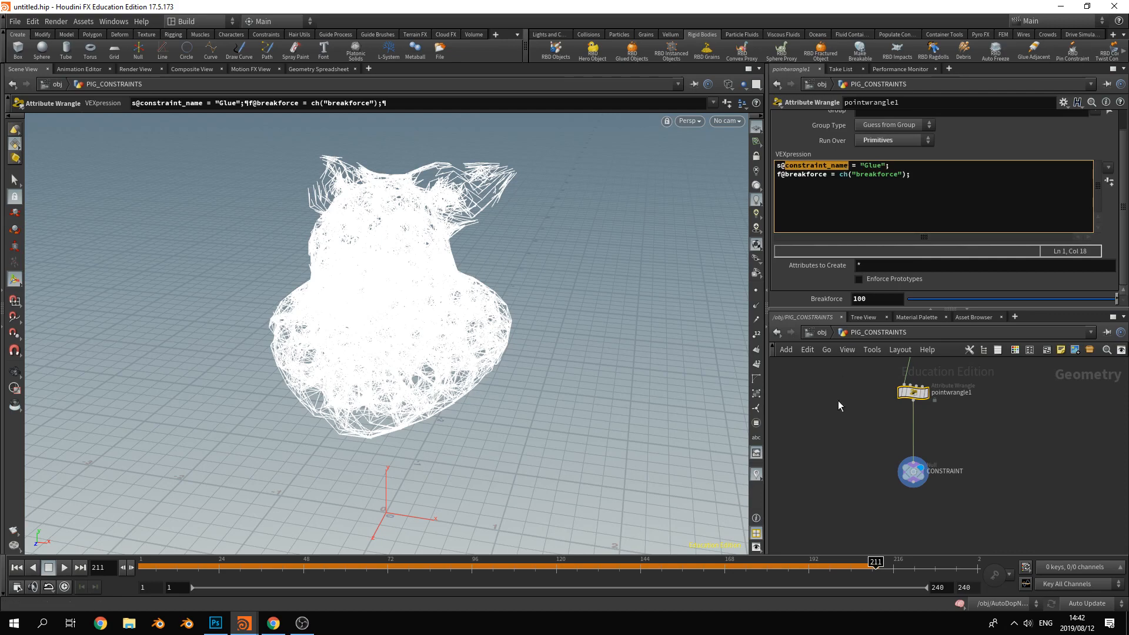
Return to AutoDopNetwork and add a Glue Constraint Relationship node beside rigidbodysolver1
left_click(822, 333)
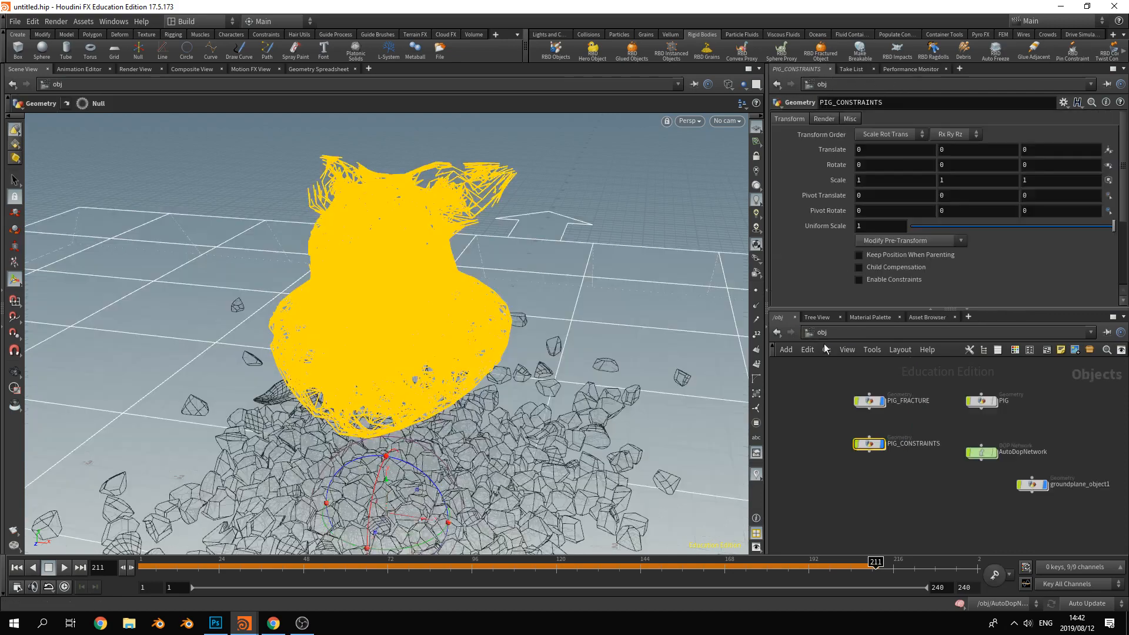
double_click(983, 454)
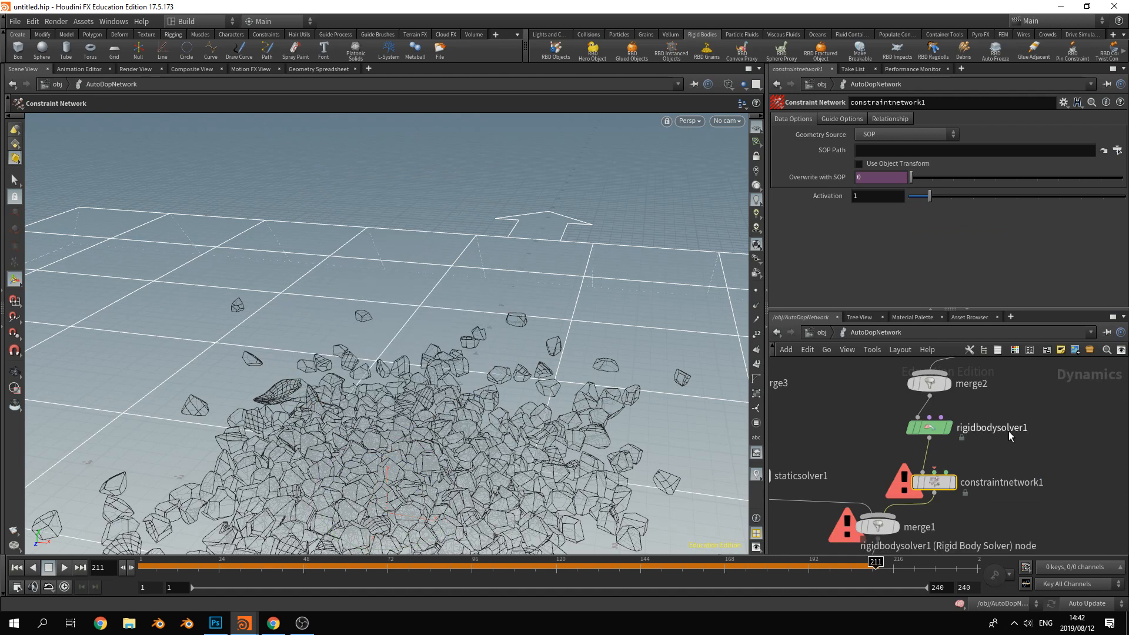
scroll(1008, 432, "down", 2)
left_click_drag(960, 475, 982, 484)
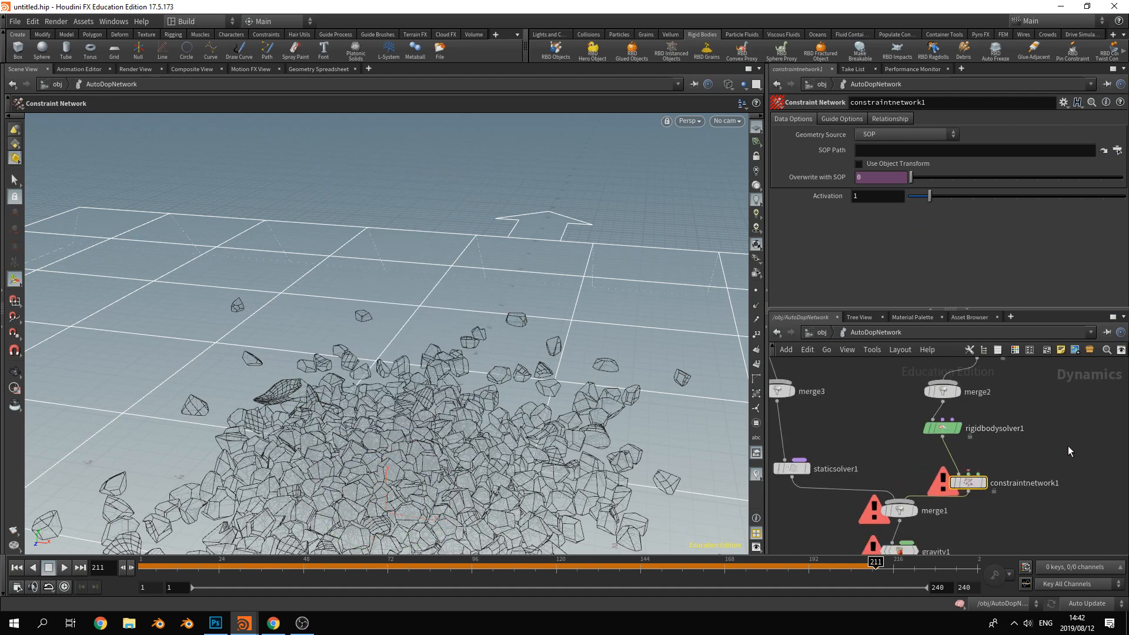
key("Tab")
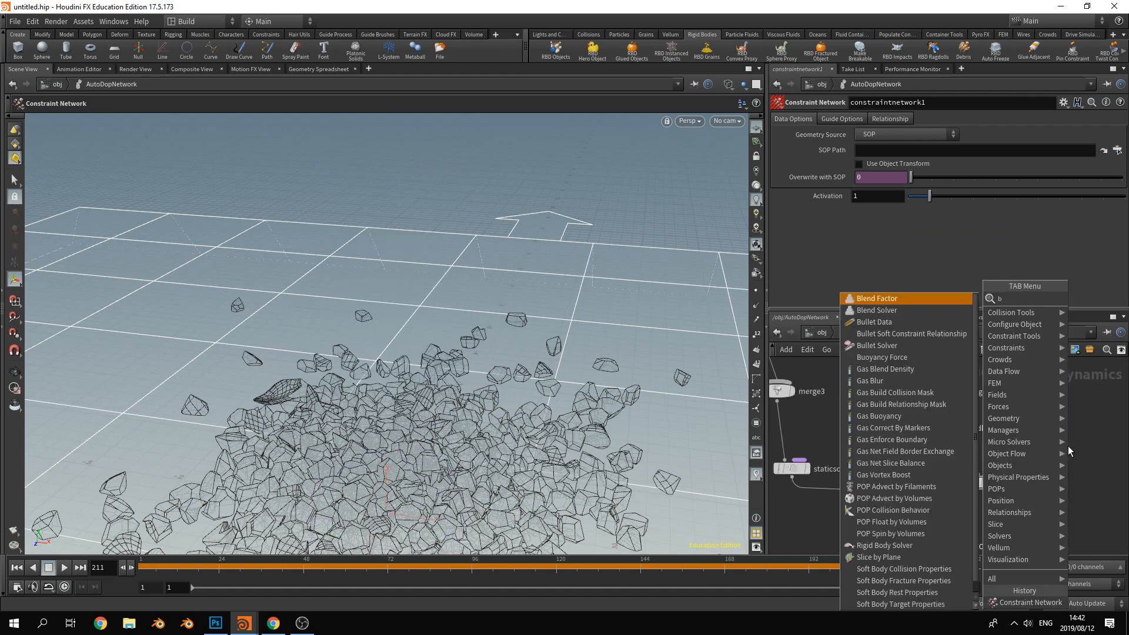
type("glue")
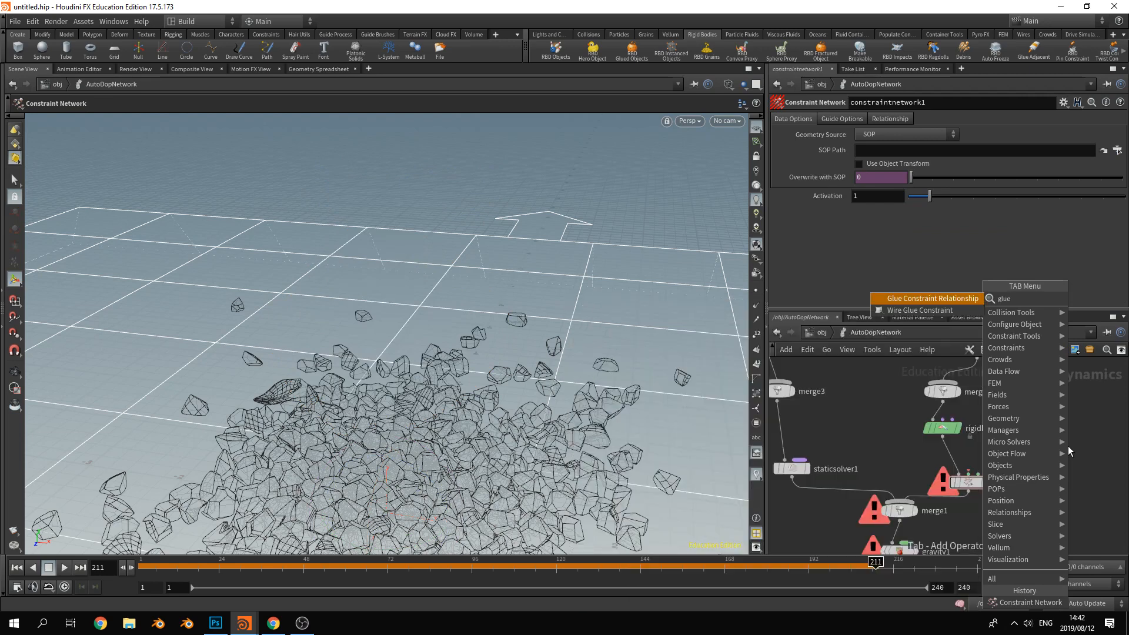
left_click(944, 299)
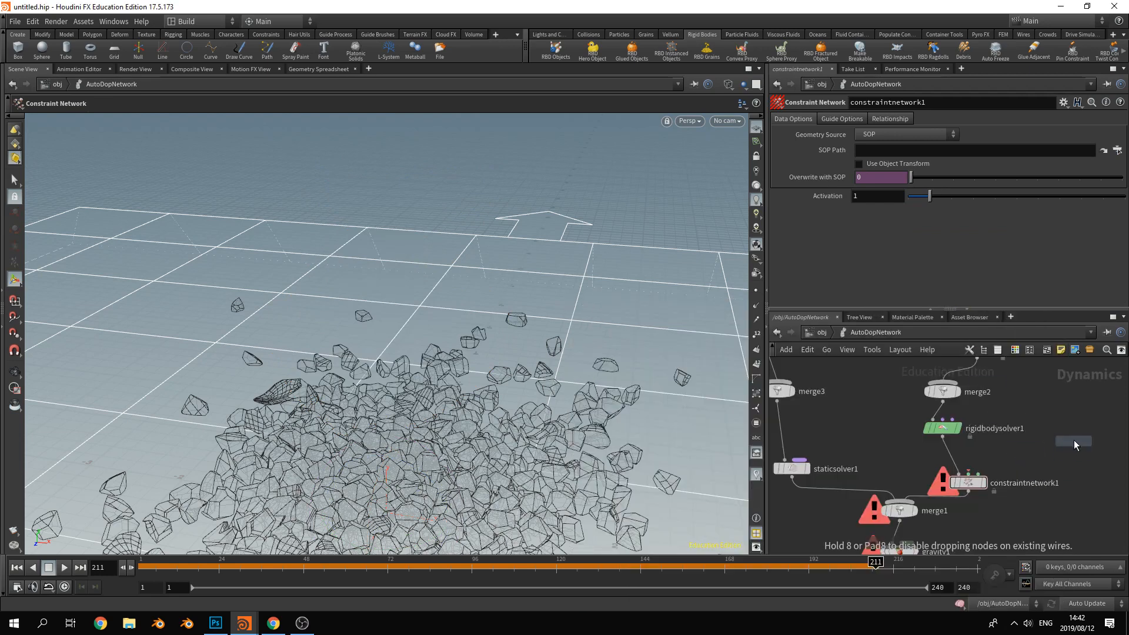
left_click(1068, 448)
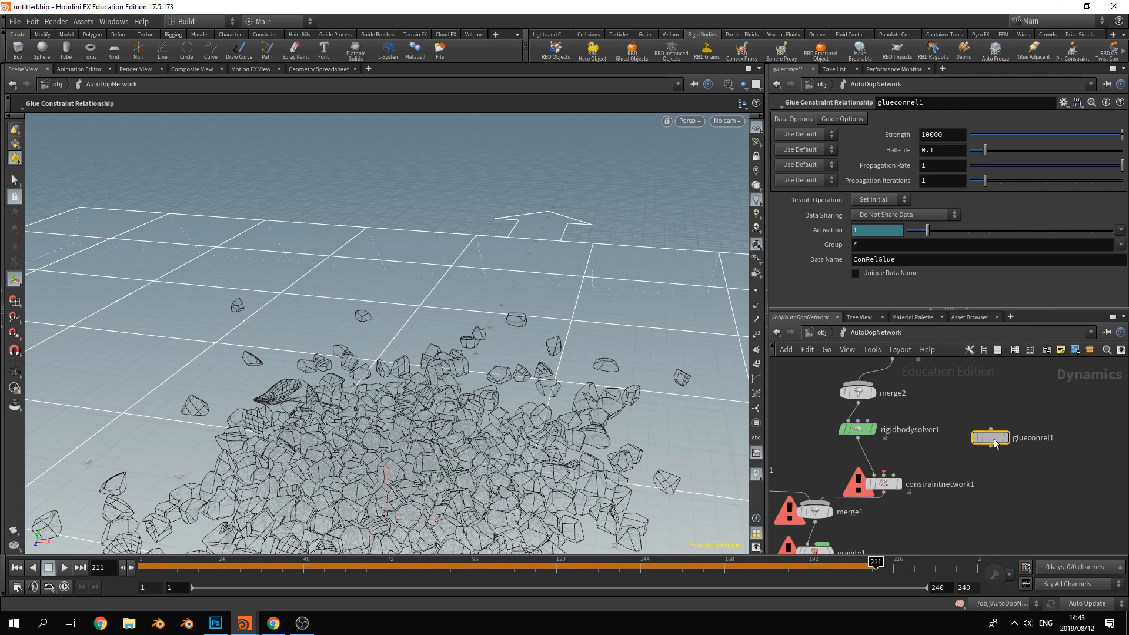
Connect the output of glueconrel1 to the second input of constraintnetwork1
mouse_move(996, 450)
middle_click_drag(1011, 474, 1035, 485)
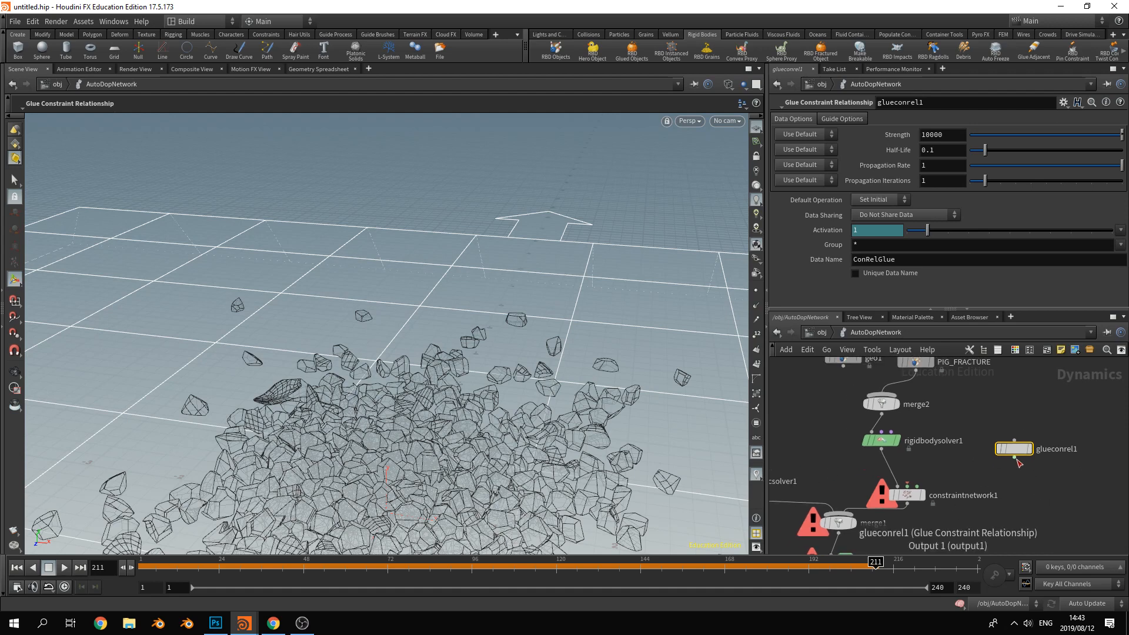
left_click_drag(1015, 459, 910, 493)
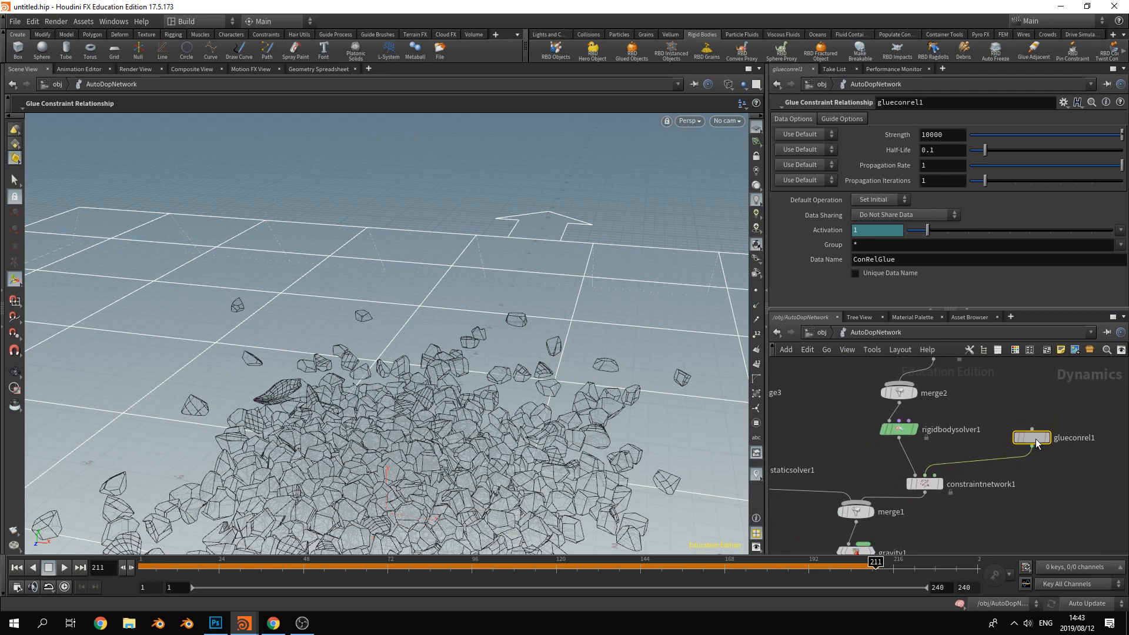
mouse_move(1037, 442)
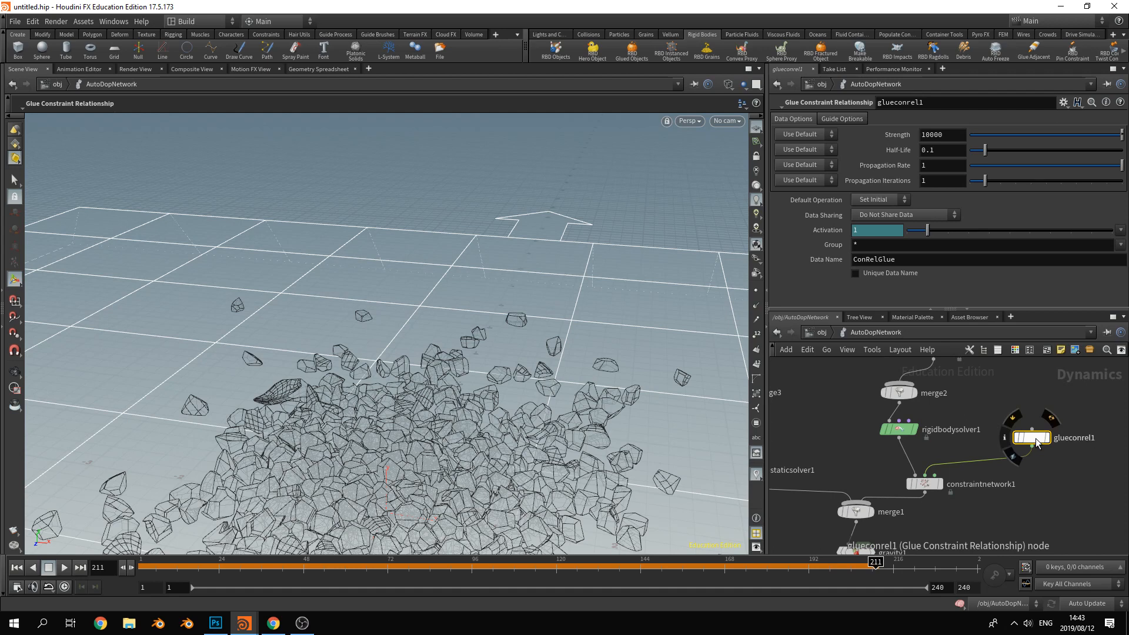
mouse_move(925, 487)
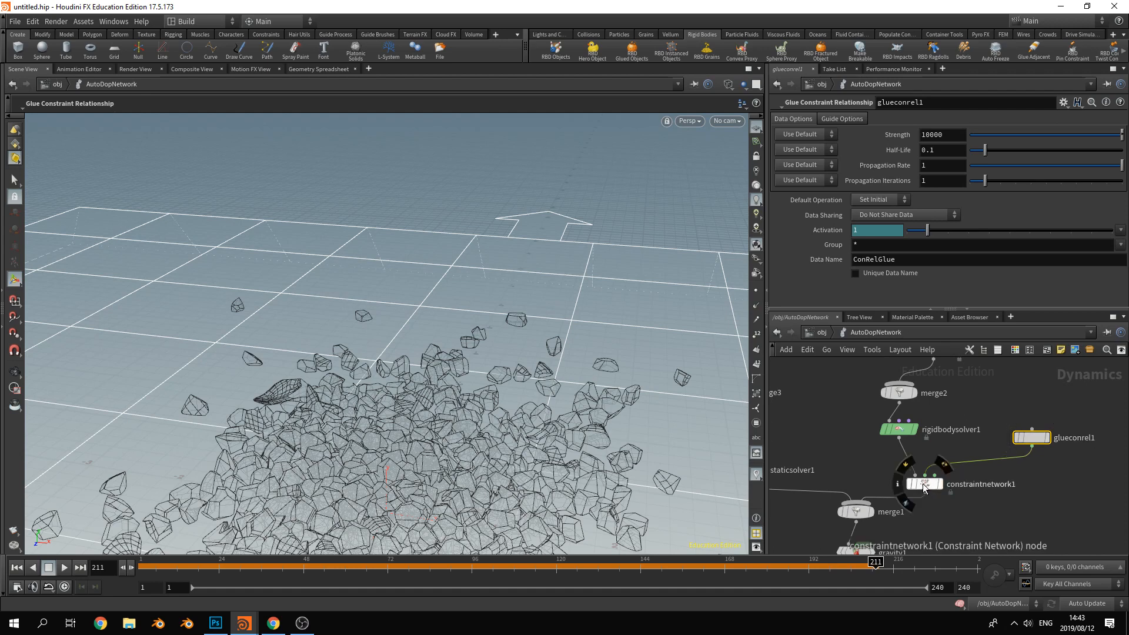
Set constraintnetwork1's SOP Path to the CONSTRAINT null inside PIG_CONSTRAINTS
left_click(924, 484)
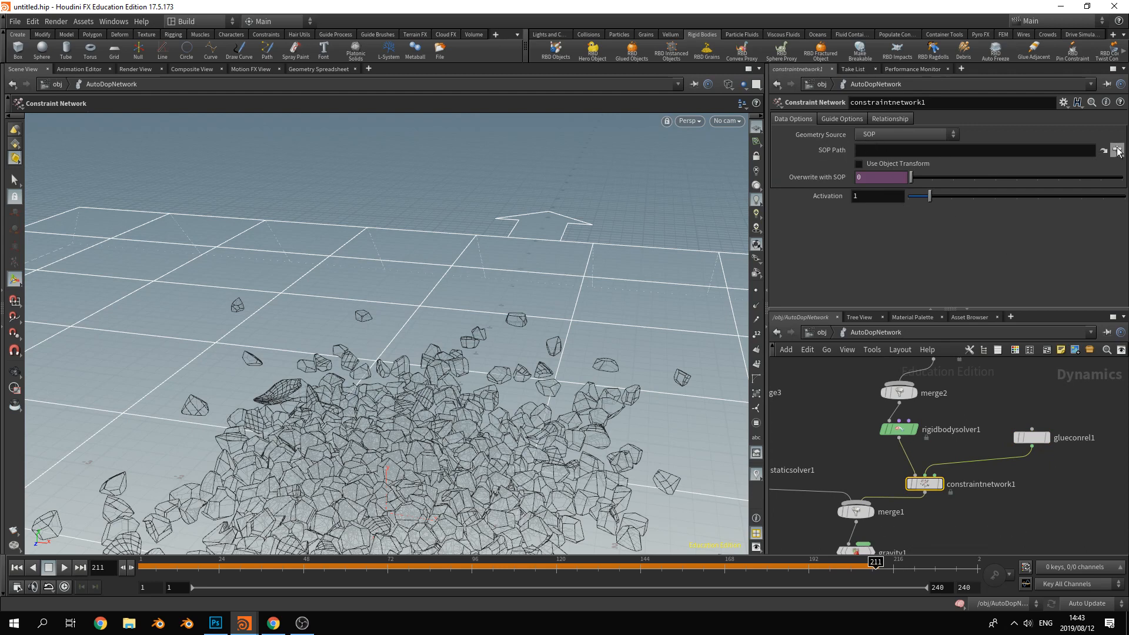
left_click(1118, 150)
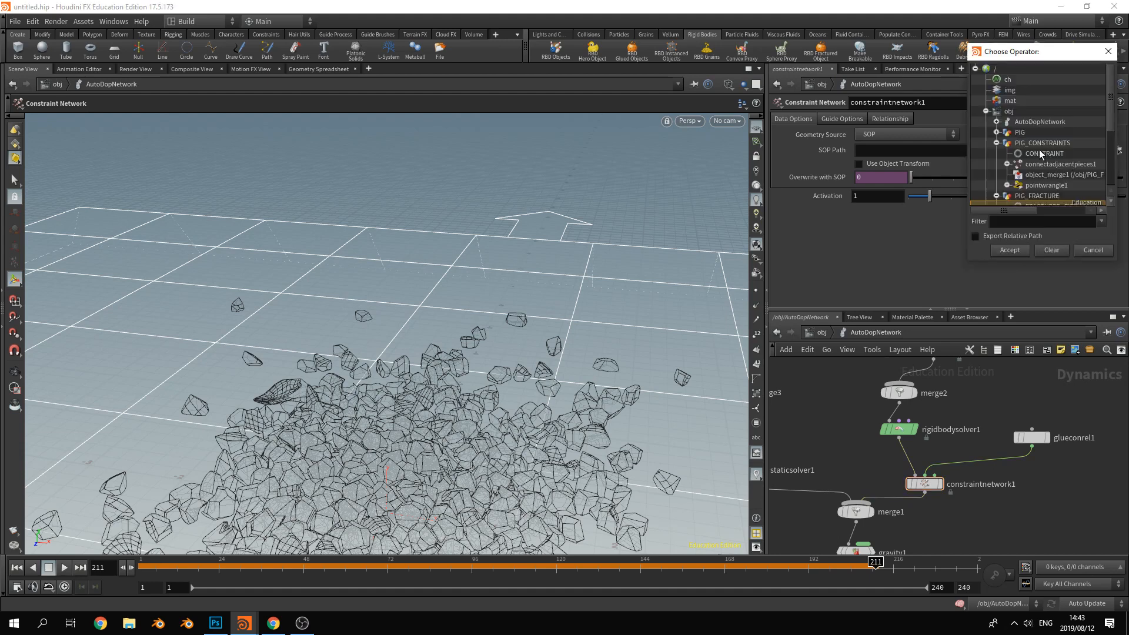
left_click(1032, 156)
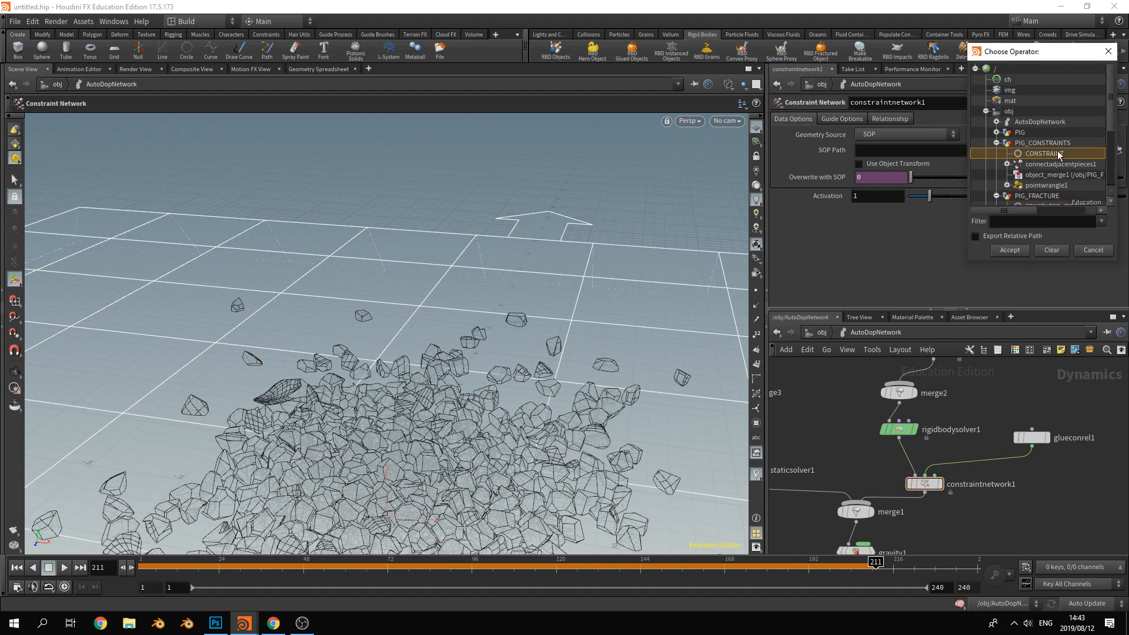
left_click(1022, 251)
Set glueconrel1's Data Name to Glue
left_click(1029, 437)
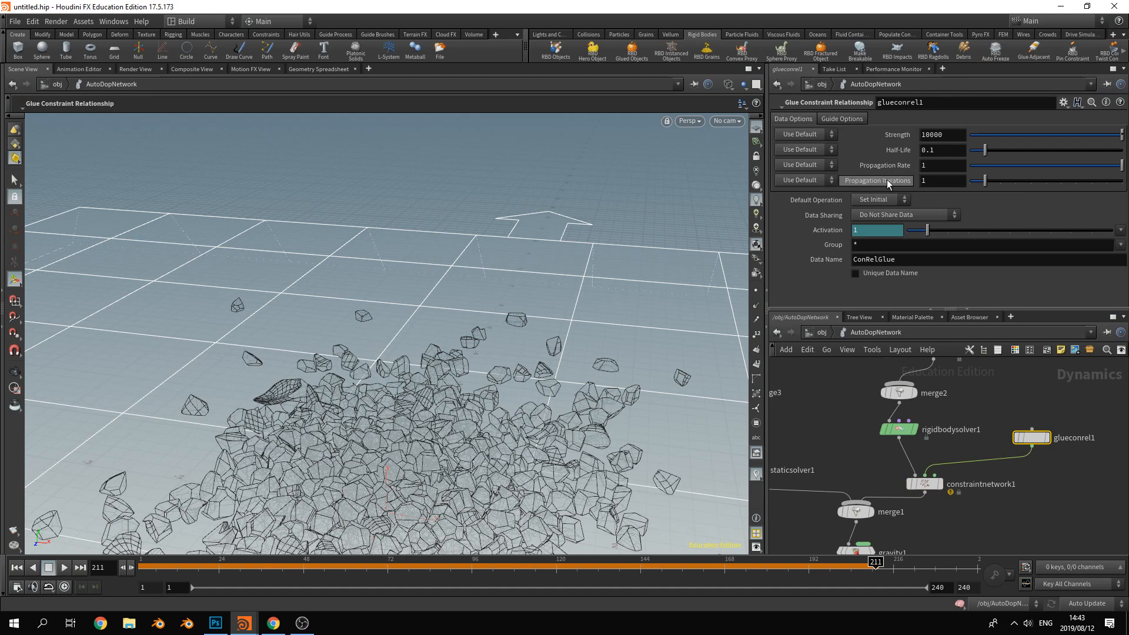
left_click_drag(891, 263, 801, 266)
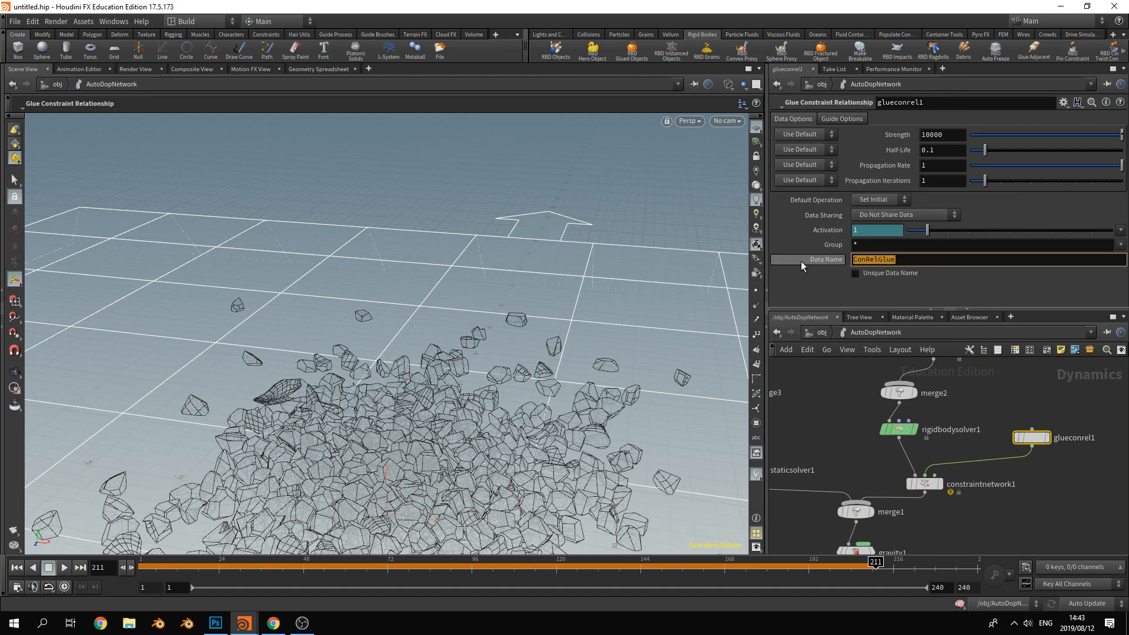
type("G")
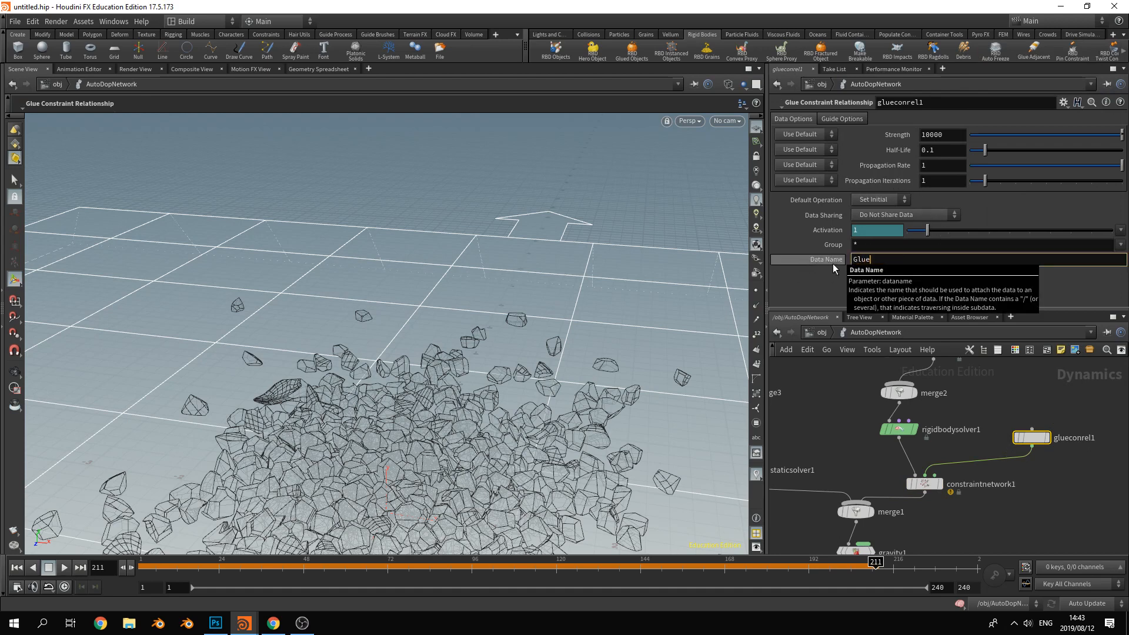
type("lue")
key("Return")
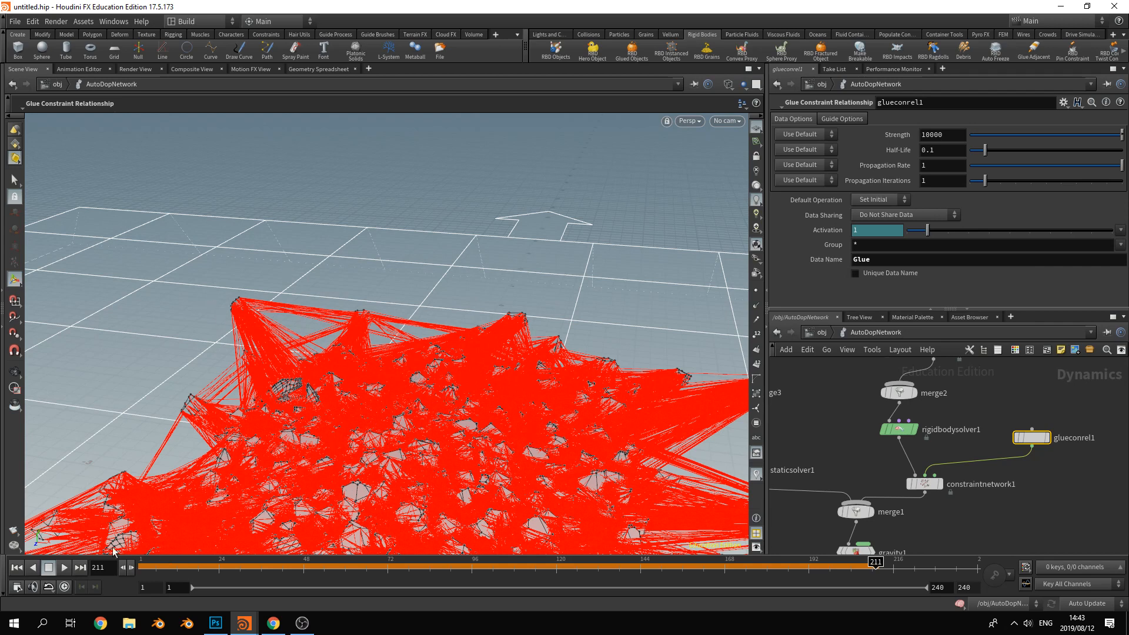
Rewind to frame 1 and inspect the pig's constraint lines with PIG_FRACTURE's Display Geometry switched off and back on
left_click(17, 569)
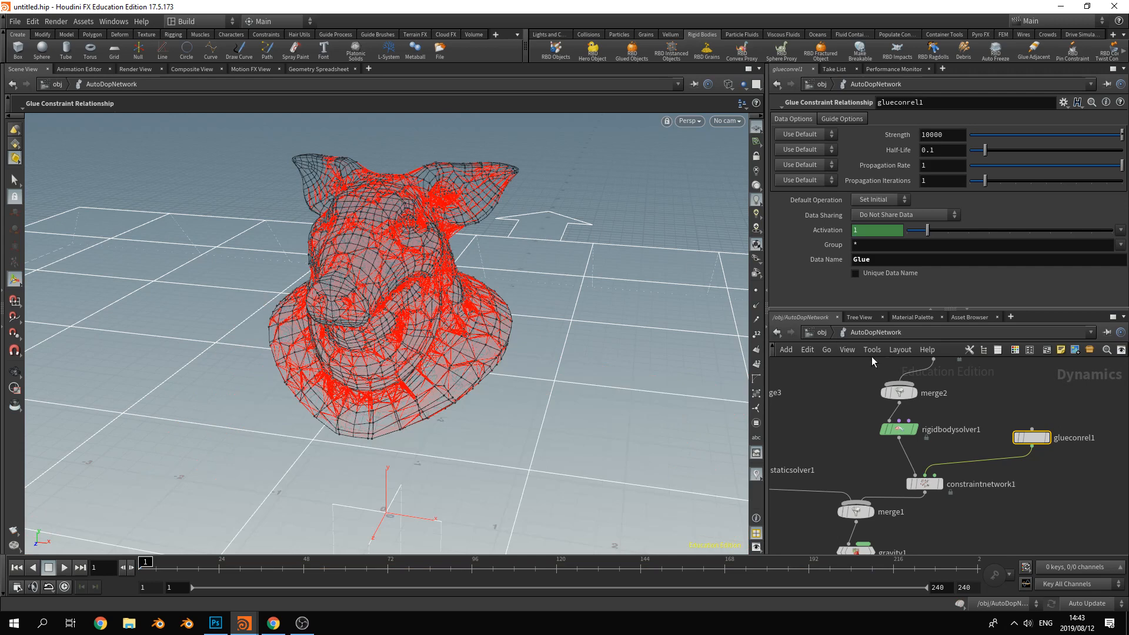
middle_click_drag(872, 356, 923, 415)
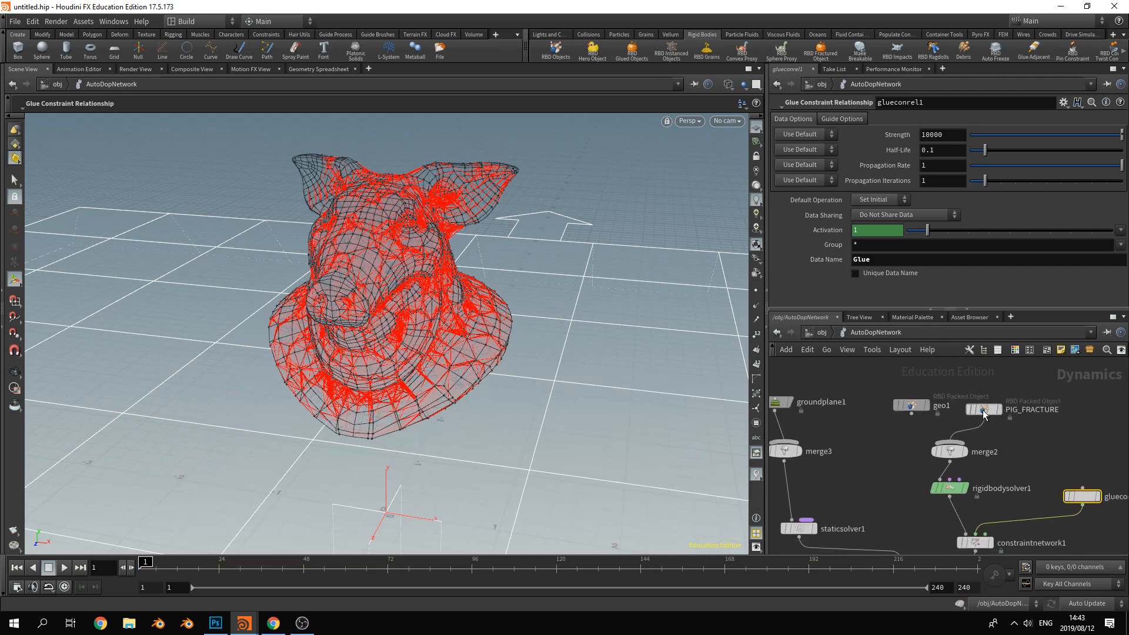
left_click(984, 410)
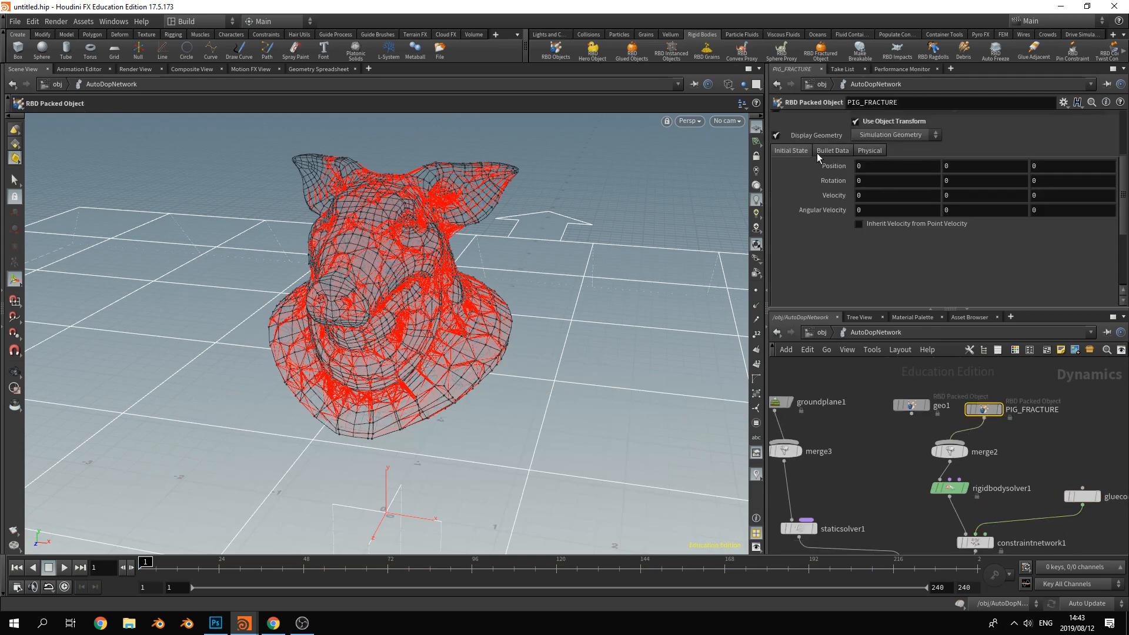
scroll(817, 188, "up", 4)
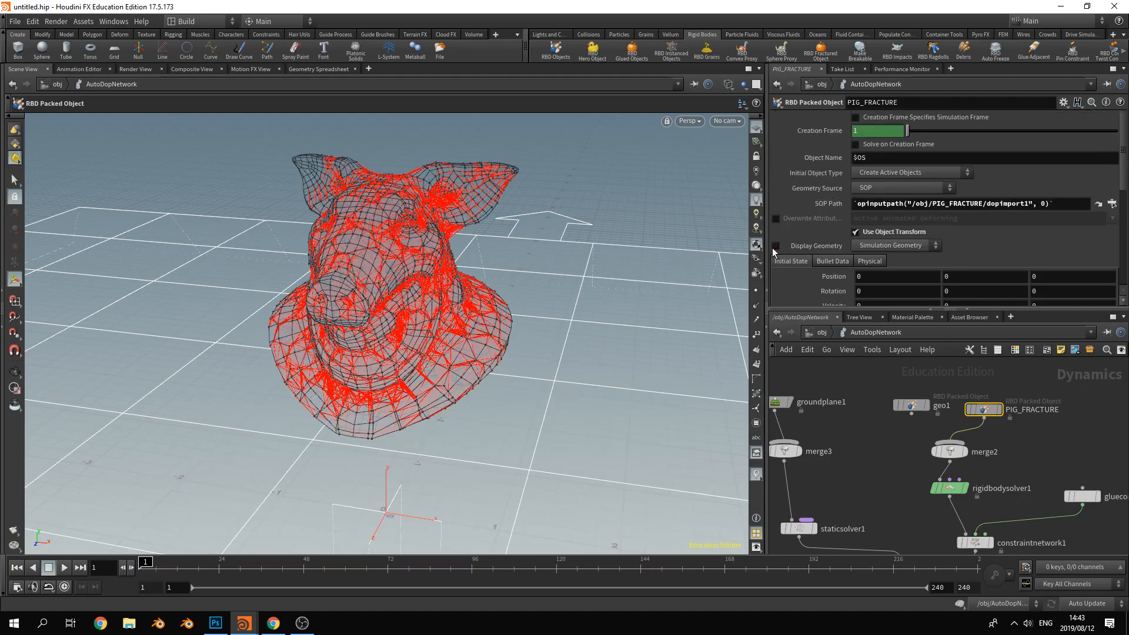
left_click(776, 246)
left_click_drag(524, 365, 511, 300, "alt")
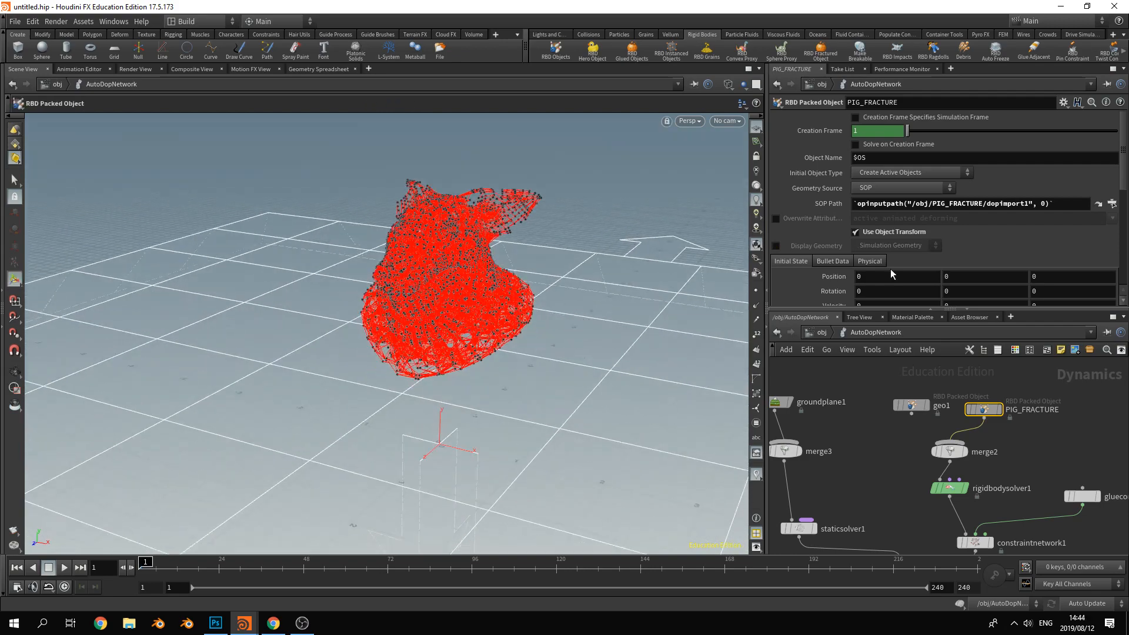
left_click(775, 246)
left_click_drag(578, 283, 585, 281, "alt")
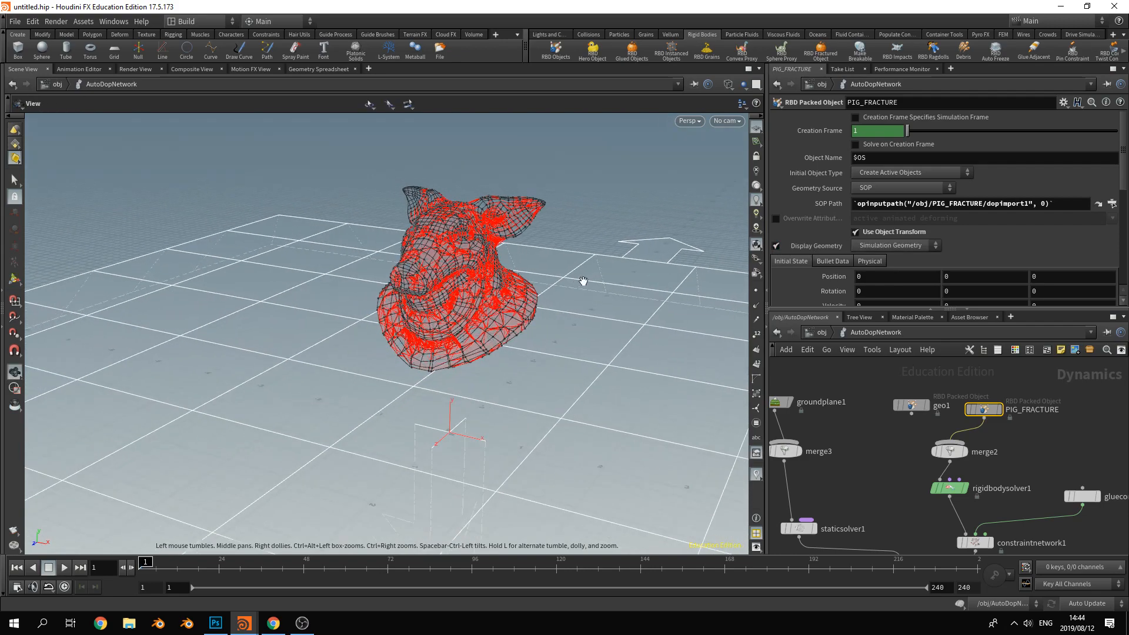
middle_click_drag(680, 462, 643, 393, "alt")
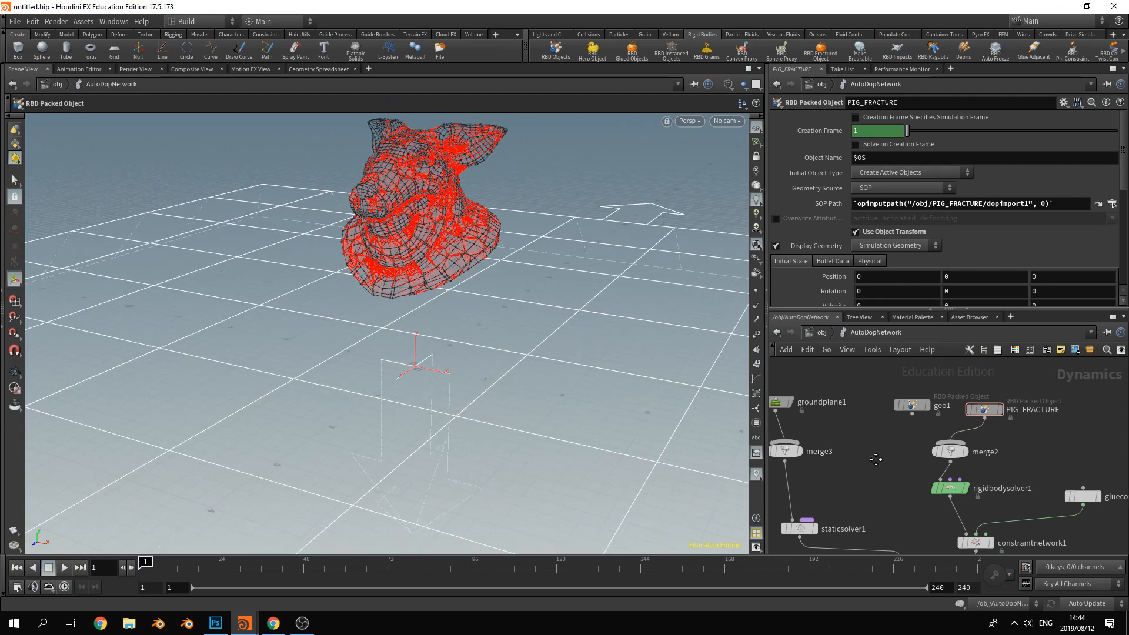
Turn off Display Proxy Geometry on groundplane1 and reframe the view around the pig
middle_click_drag(877, 459, 936, 478)
left_click(834, 421)
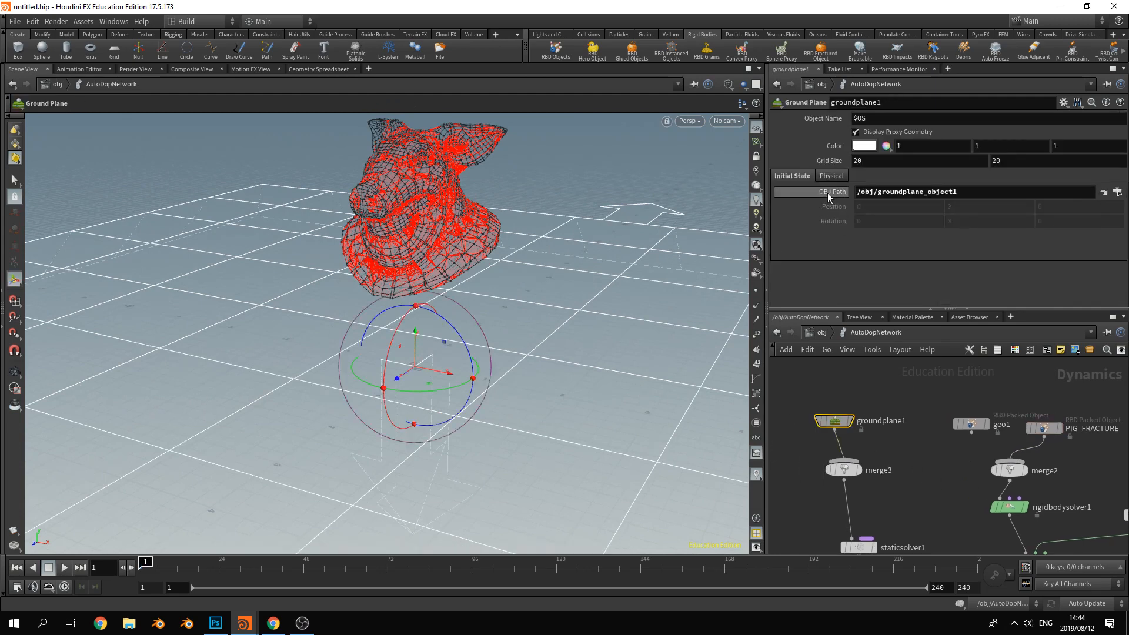
left_click(856, 132)
key("Escape")
mouse_move(586, 328)
left_mouse_down()
mouse_move(574, 318)
mouse_move(574, 327)
left_mouse_up()
key("Return")
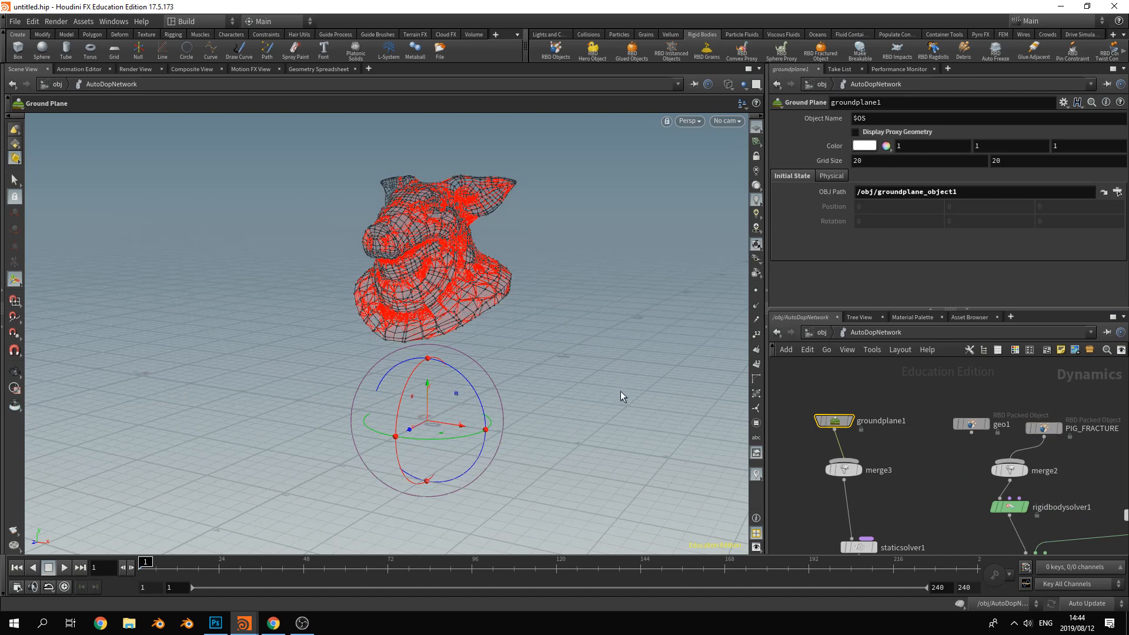
key("Escape")
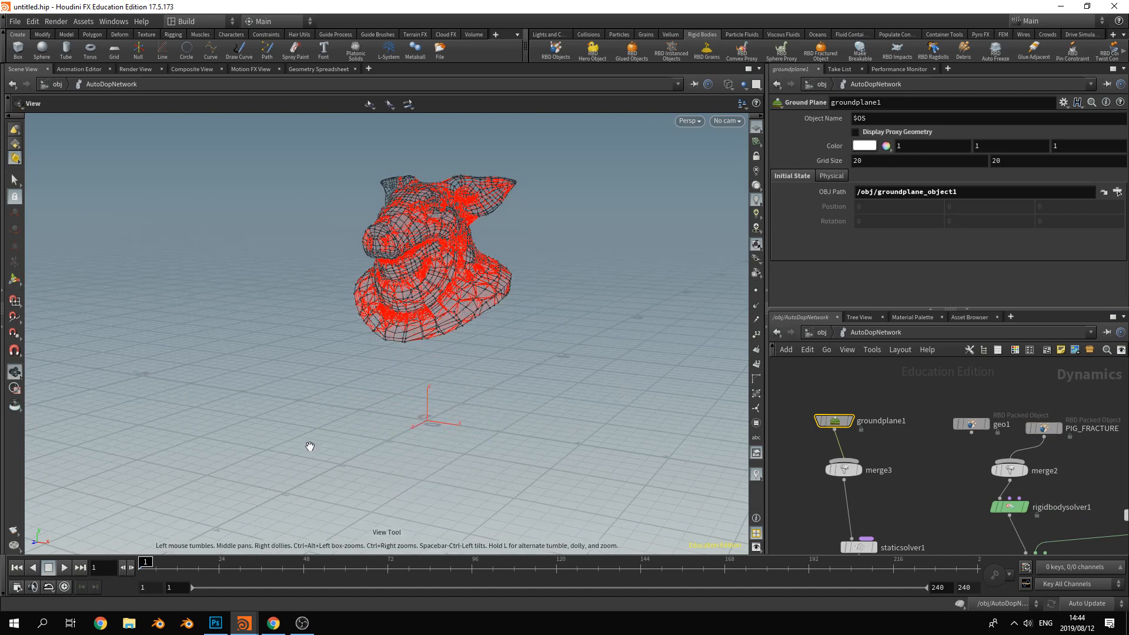
Play the simulation to check how the glued pig hits the ground, and rewind to frame 1
left_click(64, 567)
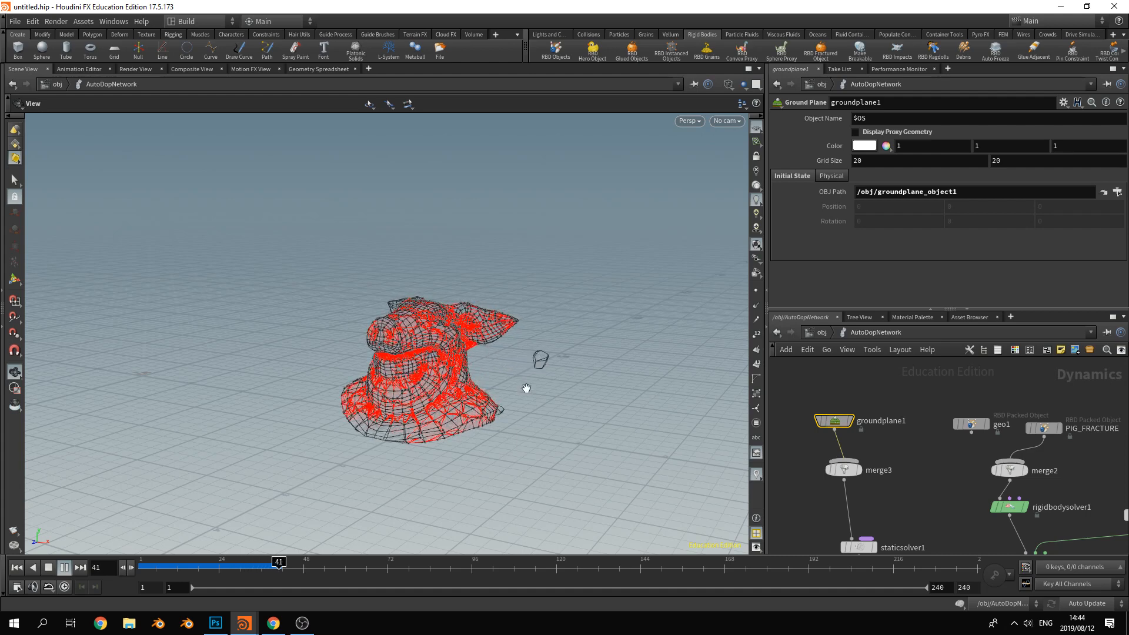
left_click(64, 568)
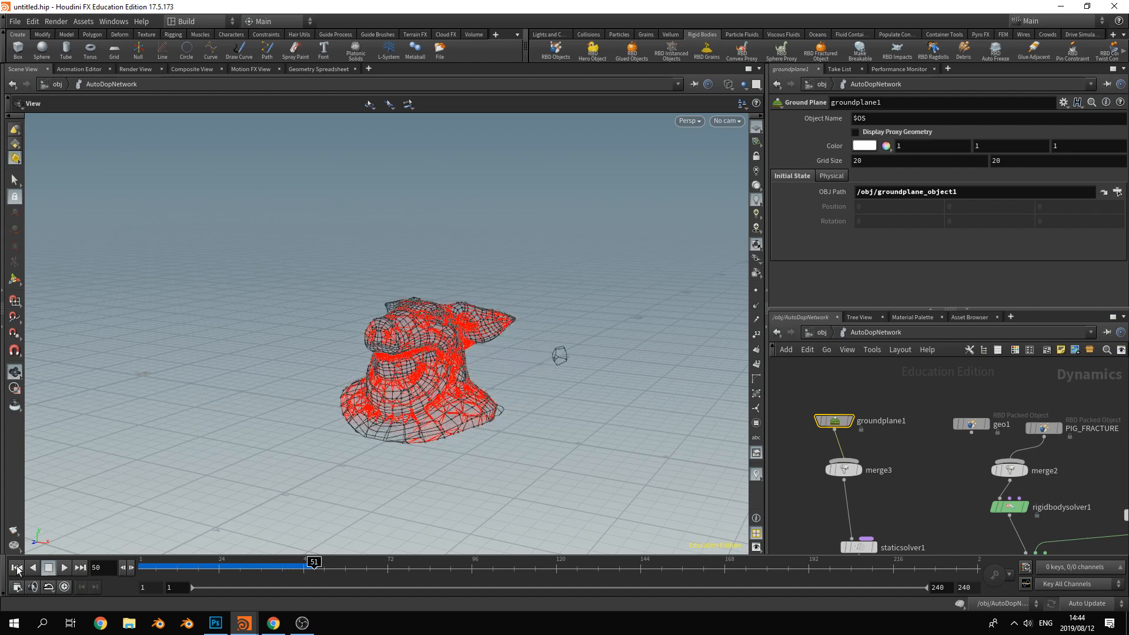
left_click(17, 568)
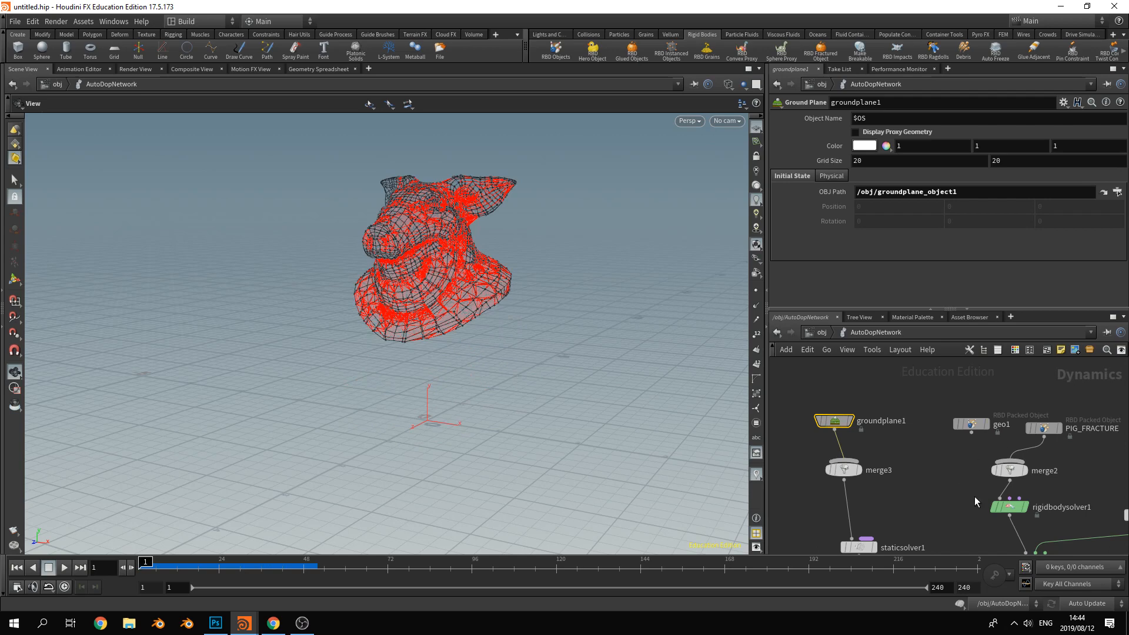
Set glueconrel1's Strength to 10 and play the simulation from frame 1
middle_click_drag(975, 496, 859, 423)
middle_click_drag(1014, 419, 1036, 450)
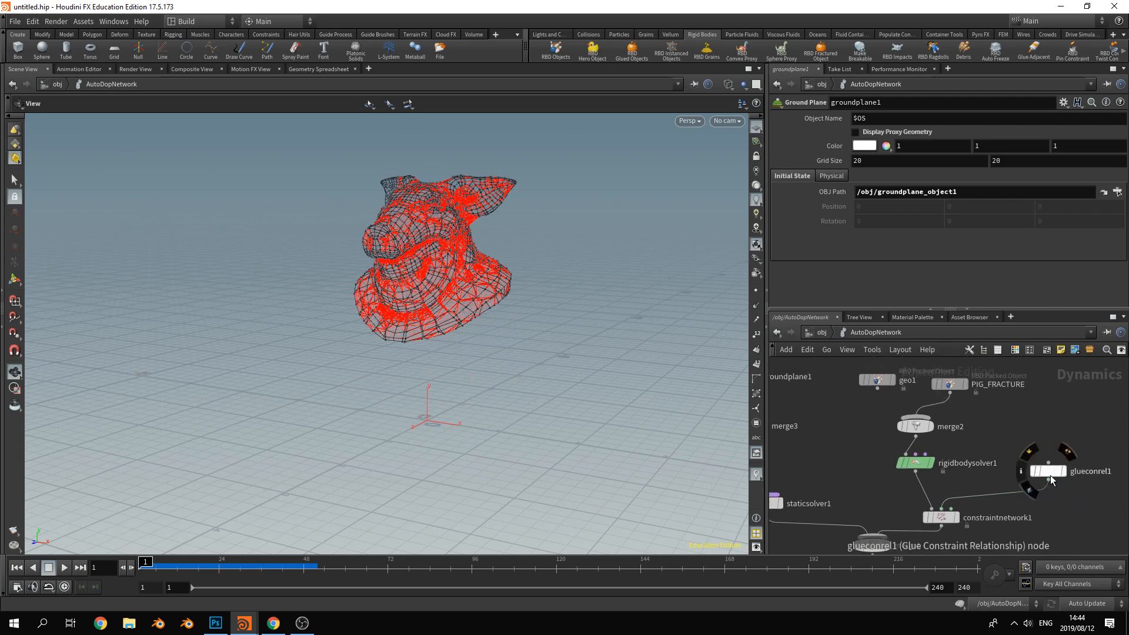
left_click(1050, 475)
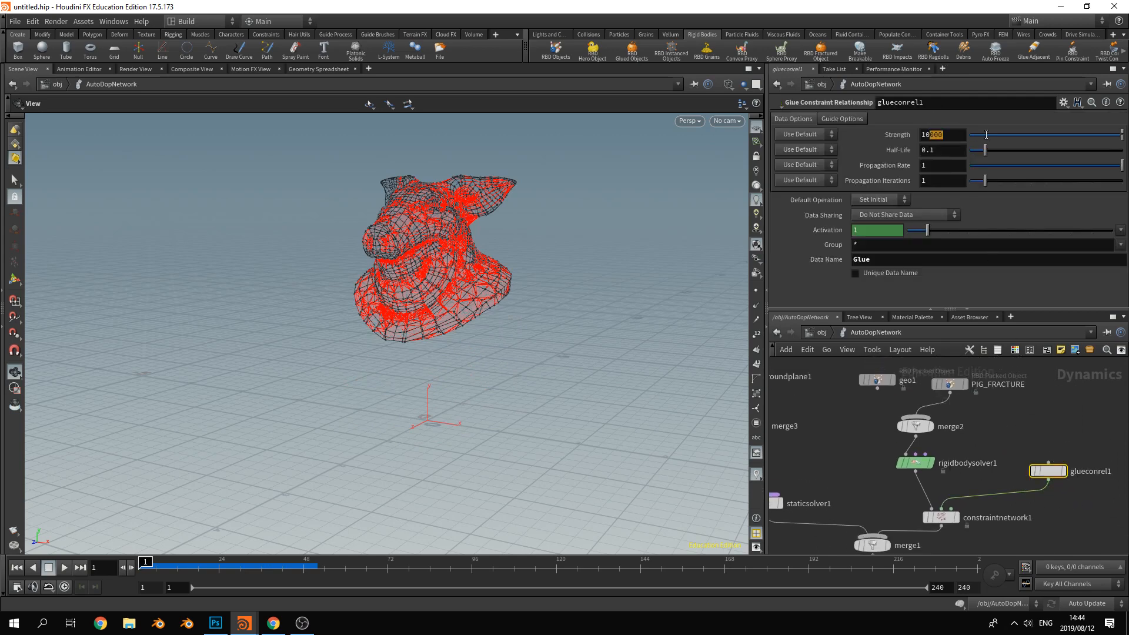
key("BackSpace")
key("Return")
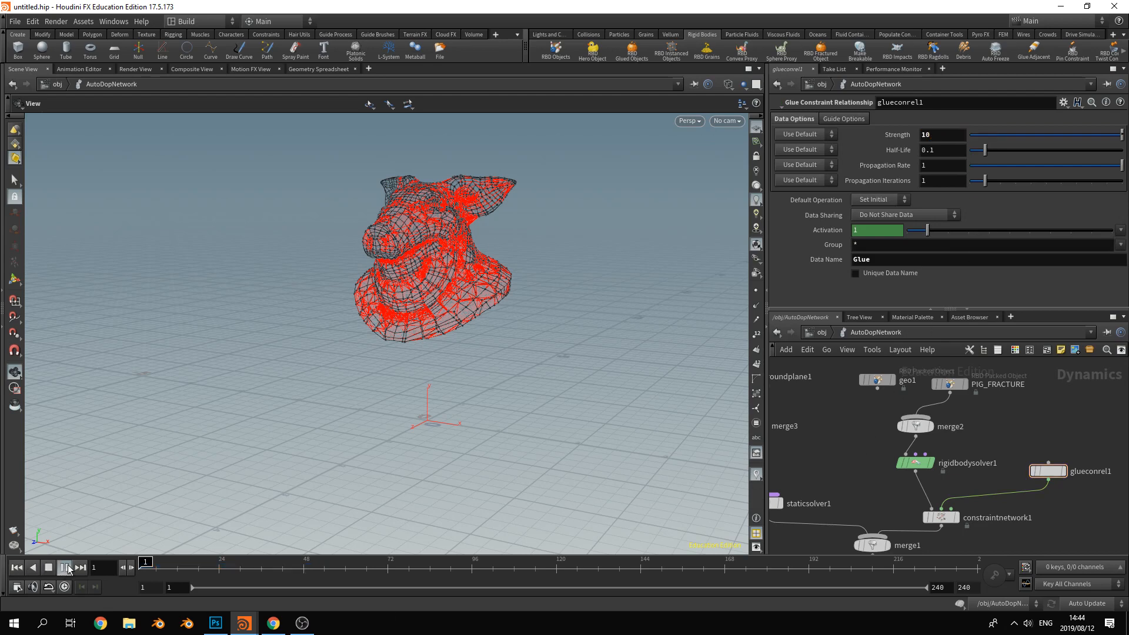
left_click(68, 569)
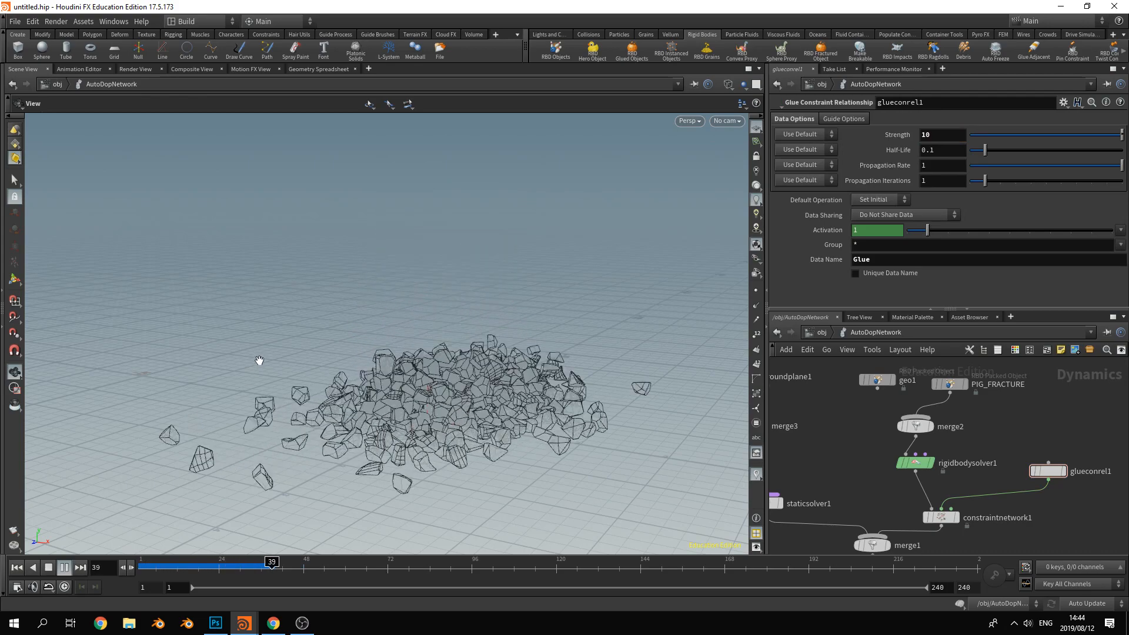
Set glueconrel1's Strength to 500, replay the simulation from frame 1, stop it at frame 130 and inspect the broken pig
left_click(48, 568)
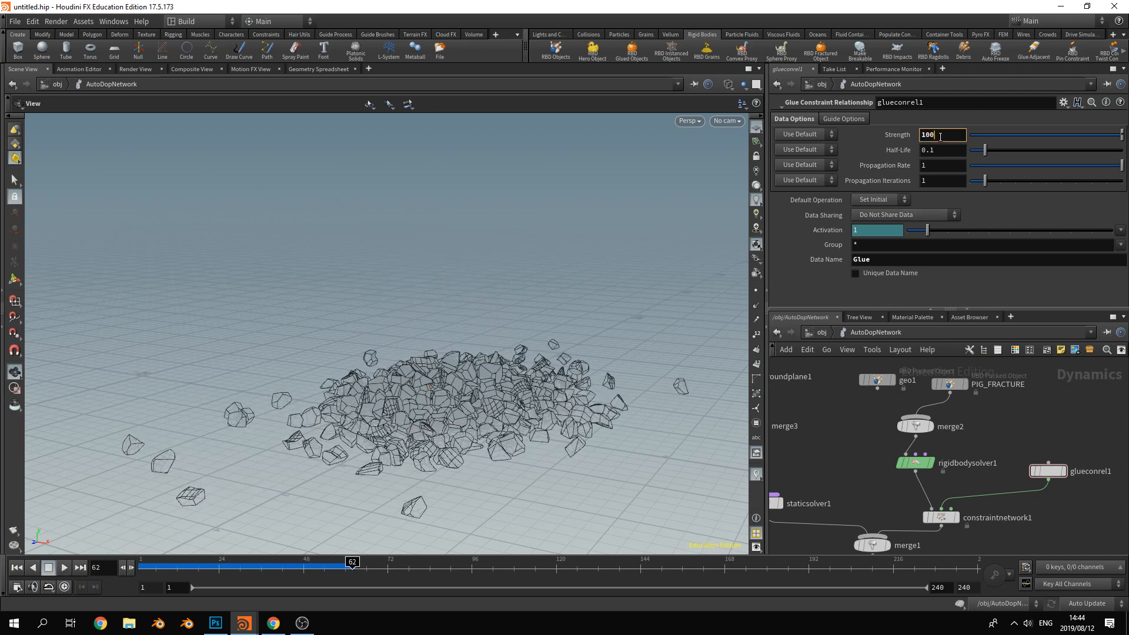
left_click(941, 137)
type("500")
key("Return")
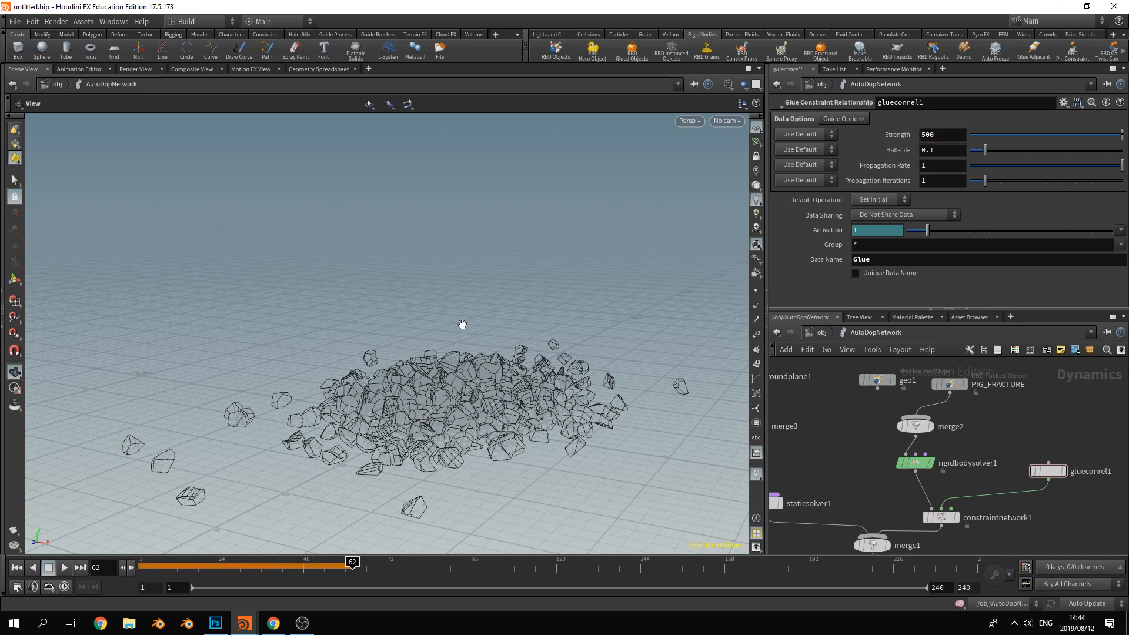
left_click(17, 568)
left_click(64, 568)
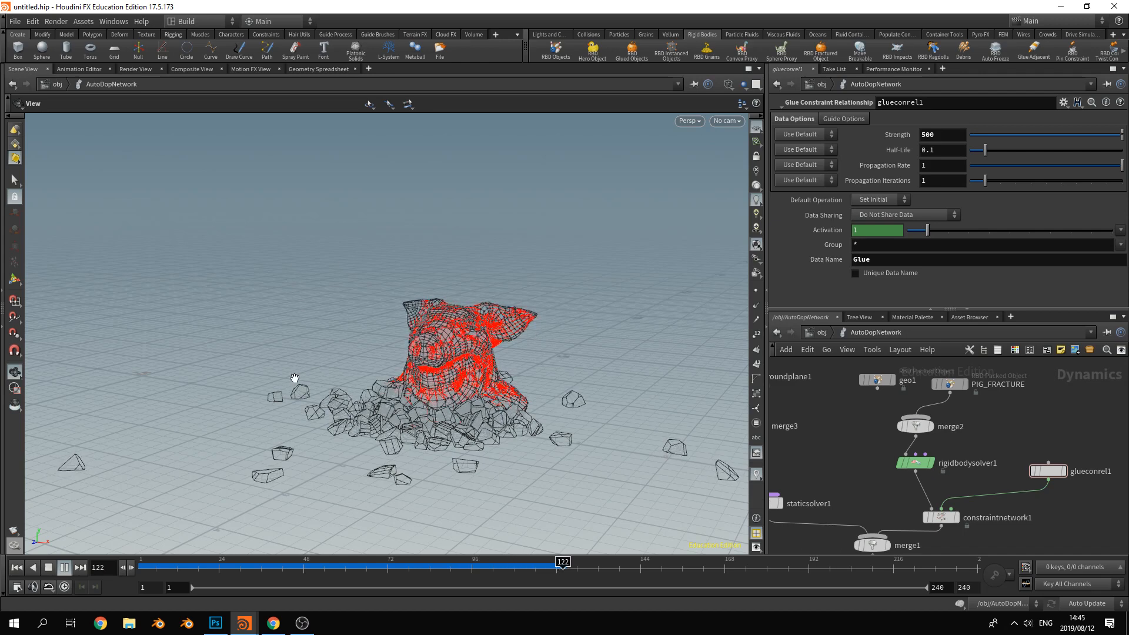
left_click(49, 567)
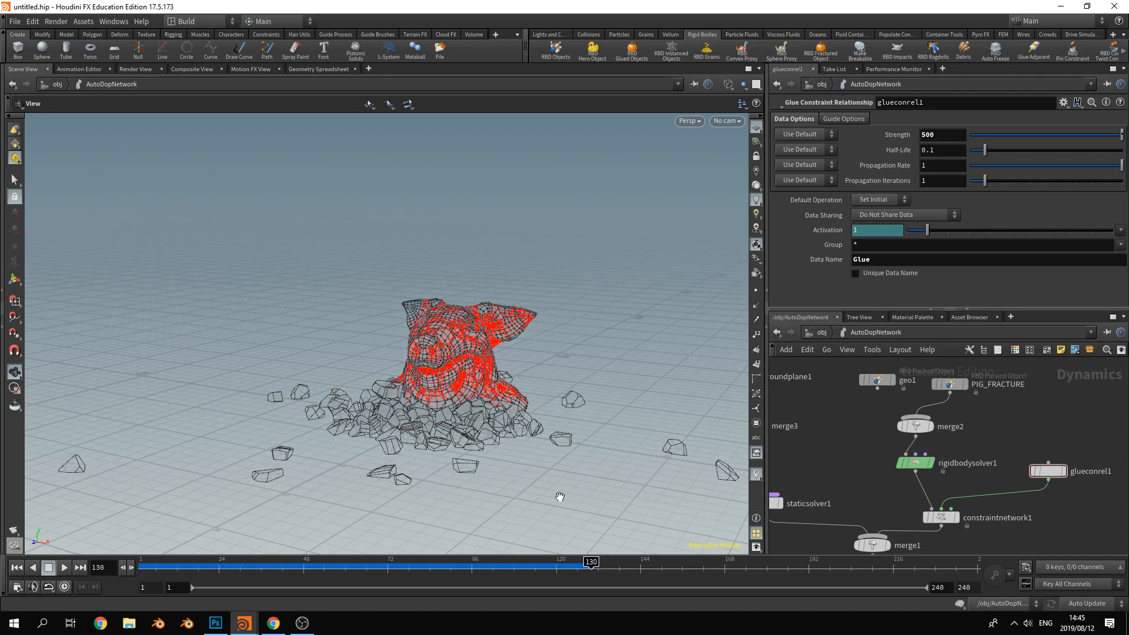
left_click_drag(647, 414, 630, 407)
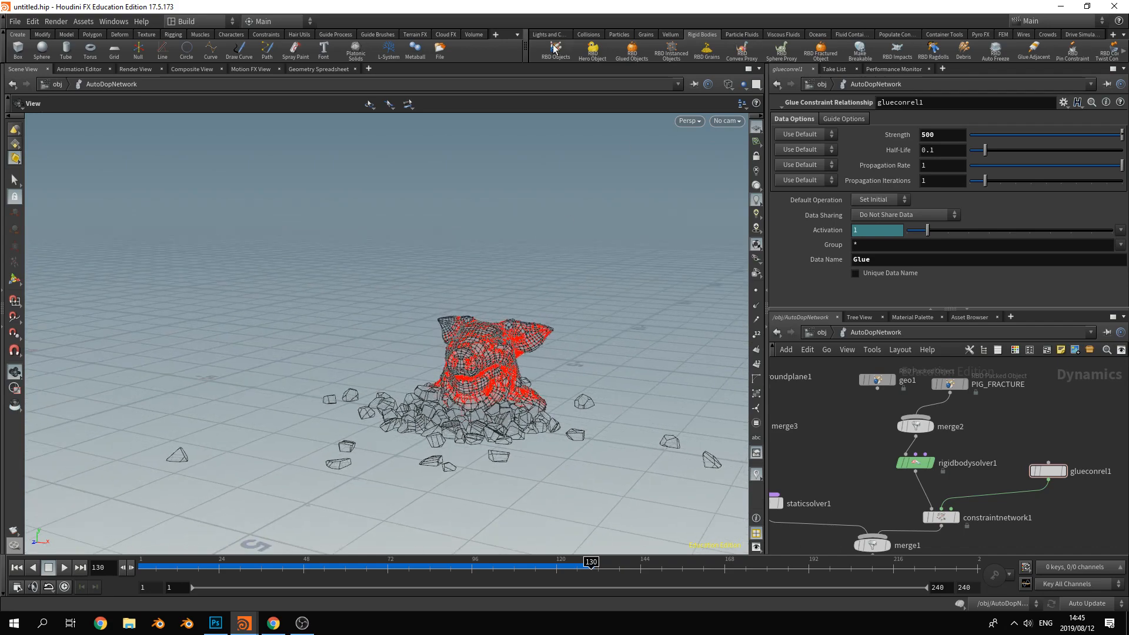
left_click_drag(447, 322, 459, 348)
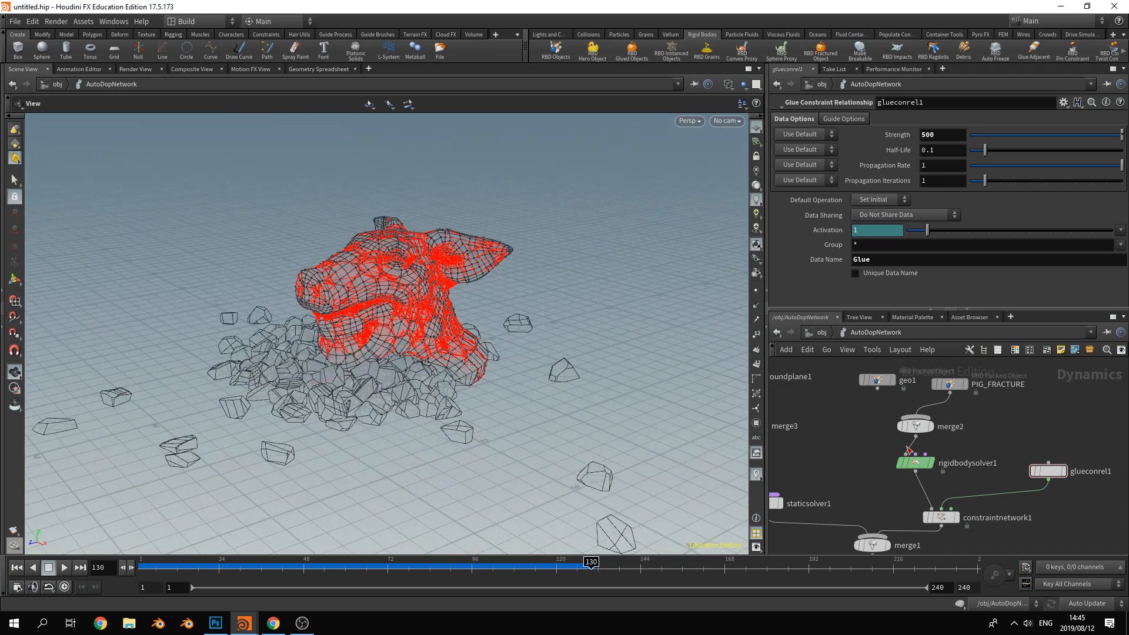
Go up to the obj level and turn off the display of PIG_CONSTRAINTS and PIG_FRACTURE
left_click(821, 334)
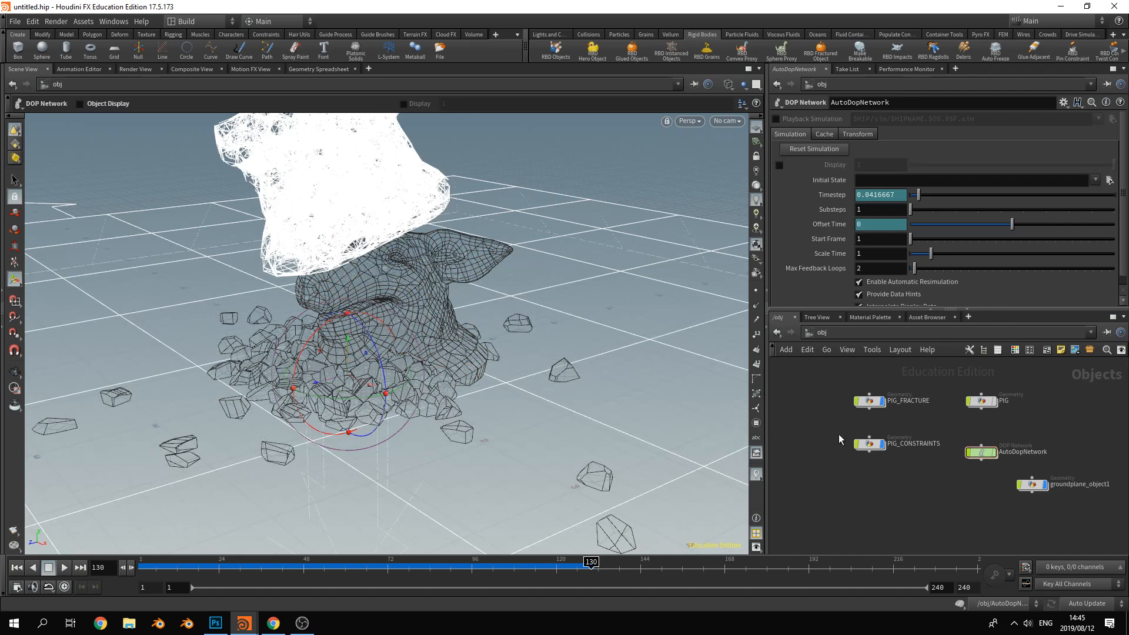
middle_click_drag(820, 422, 859, 438)
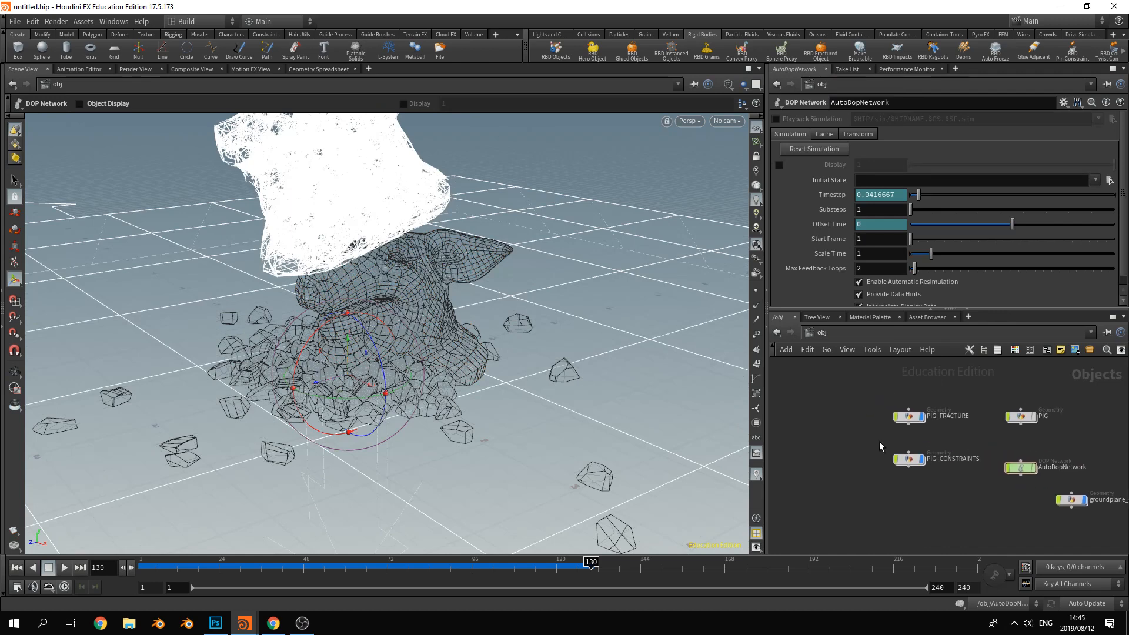
left_click(921, 460)
left_click(922, 417)
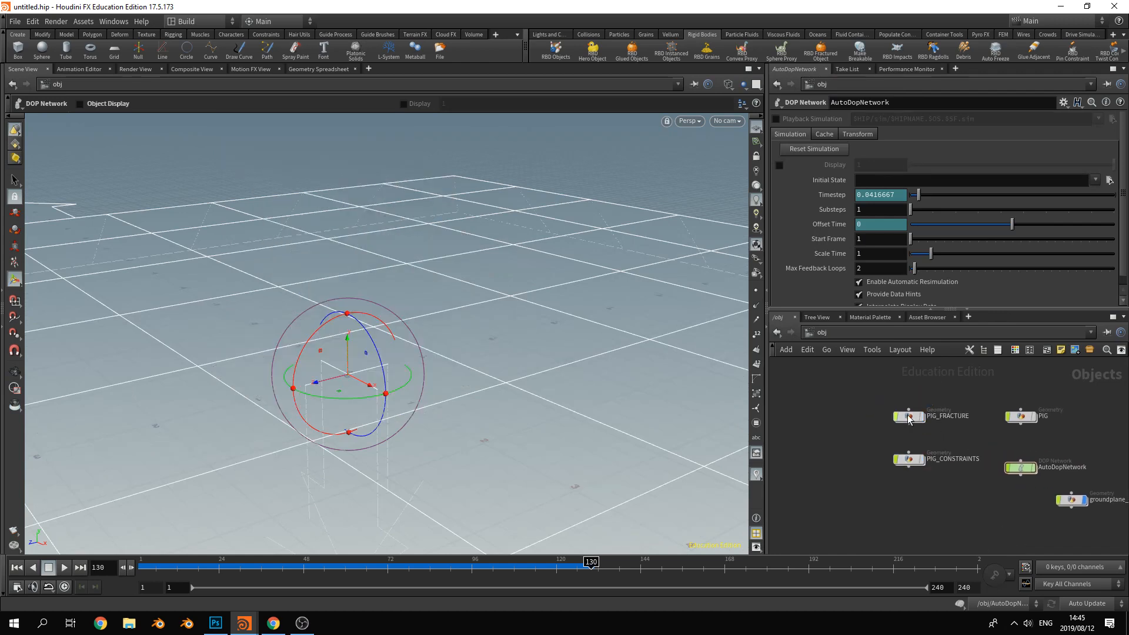
Duplicate the PIG object and delete rest1, setup_packed_prims and dopimport1 inside the copy
left_click_drag(1025, 417, 803, 416, "alt")
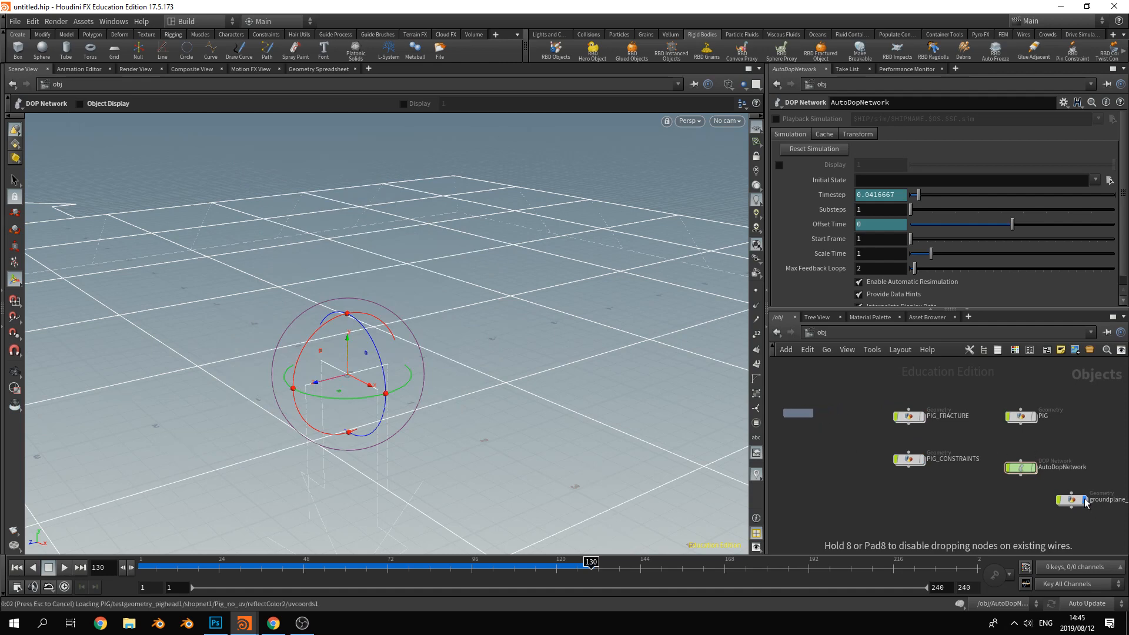
double_click(797, 418)
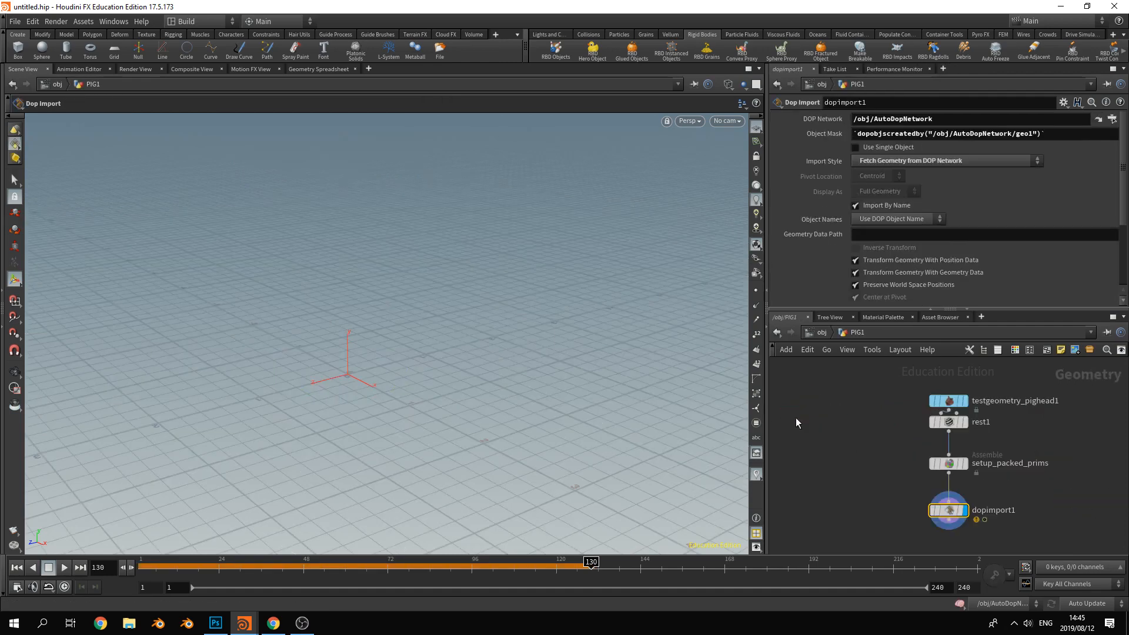
left_click_drag(1016, 510, 1016, 510)
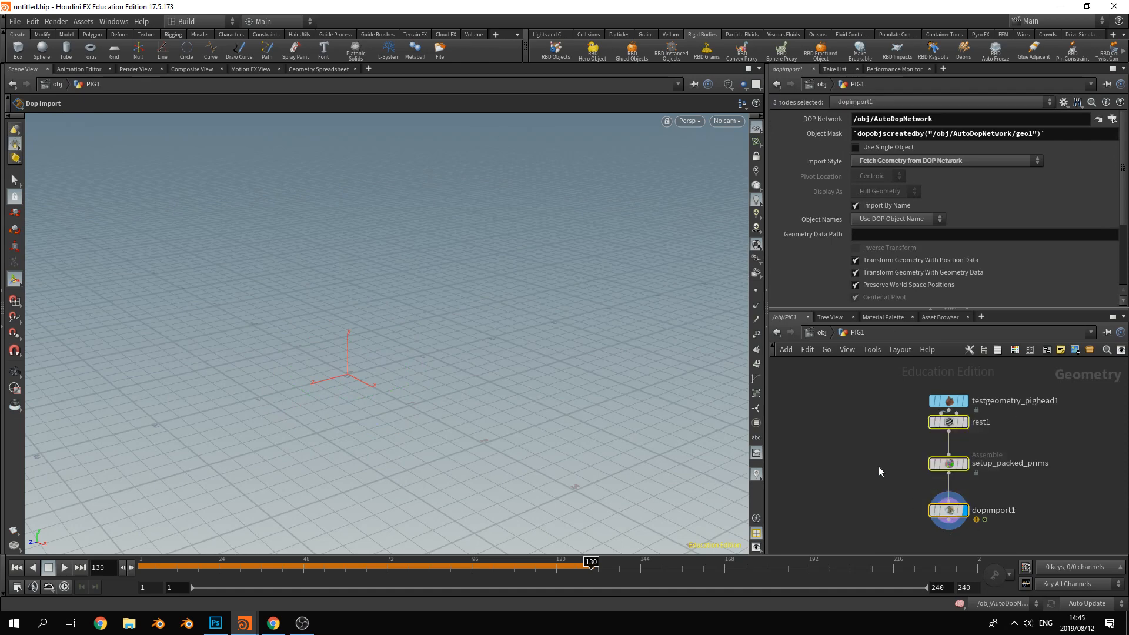
key("Delete")
Rename the duplicated pig object PIG_MATERIAL, go inside it and rewind the timeline to frame 1
left_click(817, 333)
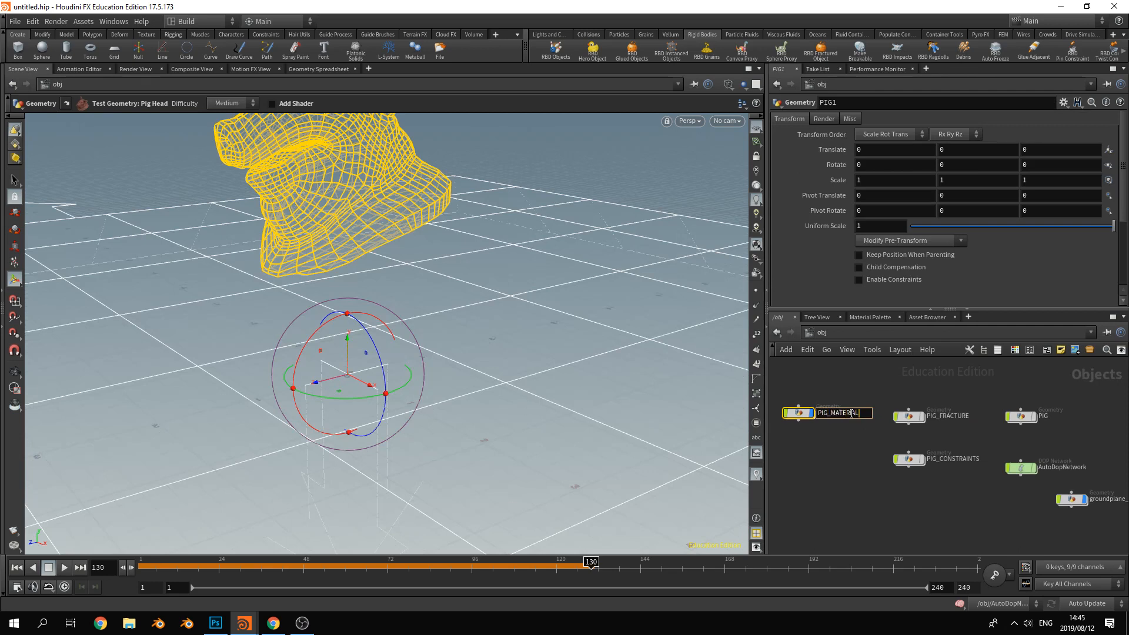
key("Return")
double_click(799, 413)
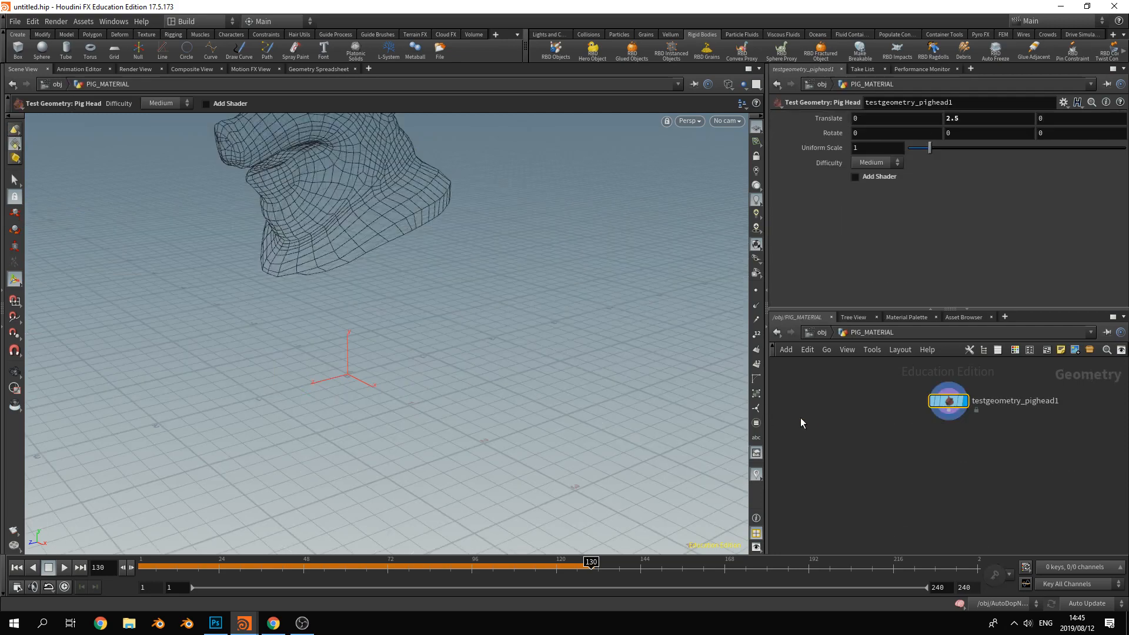
middle_click_drag(355, 189, 366, 289, "alt")
left_click_drag(303, 309, 317, 290, "alt")
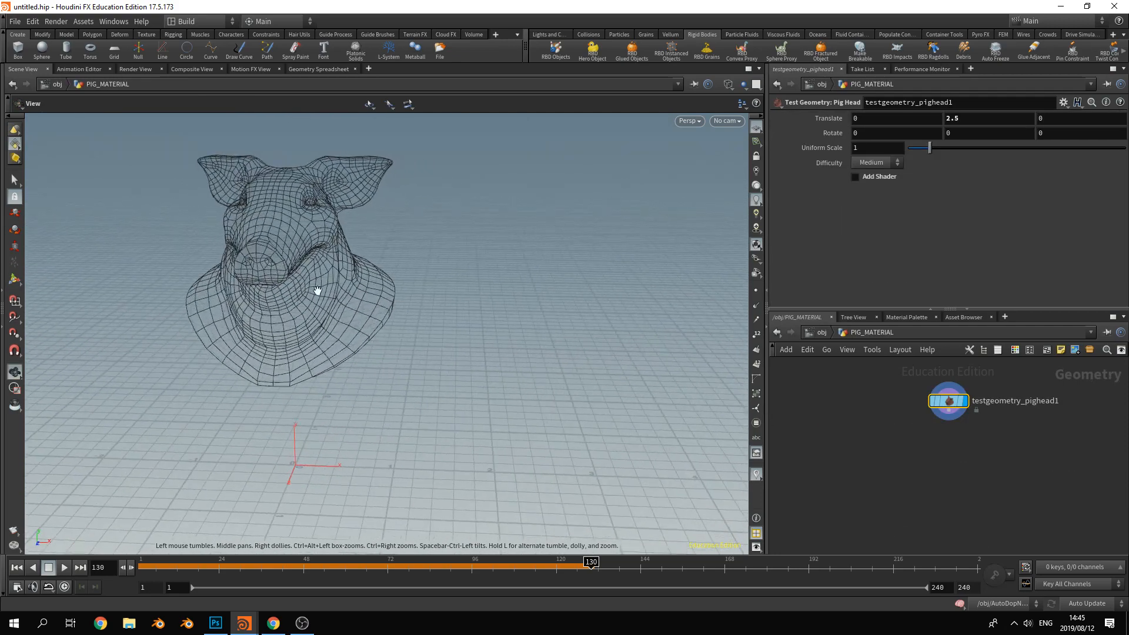
middle_click_drag(318, 290, 366, 292, "alt")
left_click(18, 567)
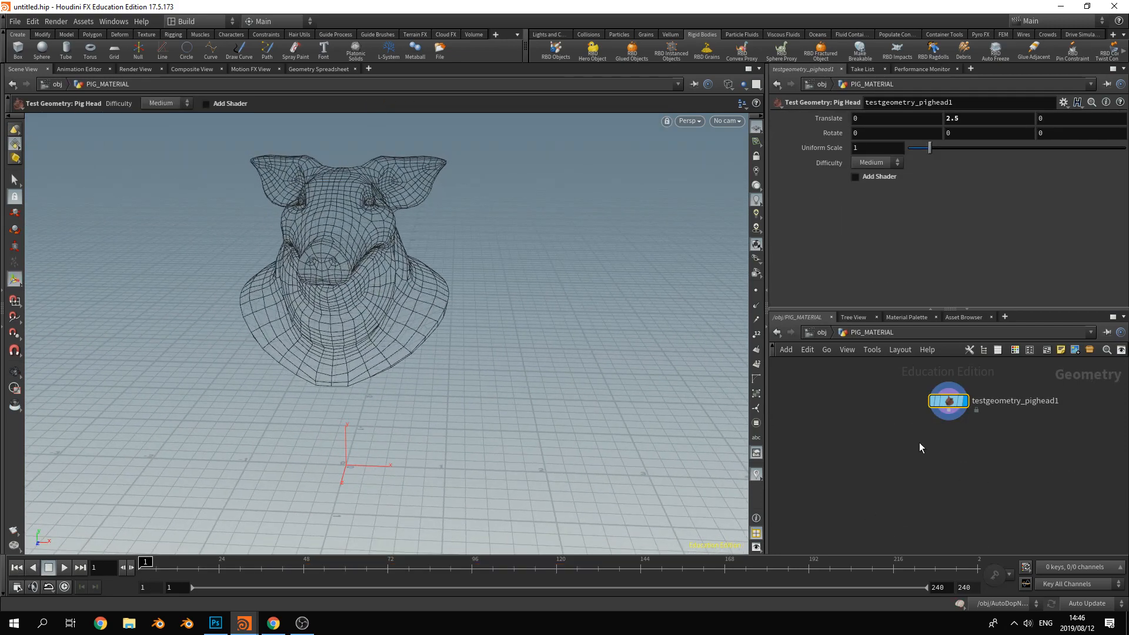
Add an RBD Material Fracture node below testgeometry_pighead1
key("Tab")
type("rbd mat")
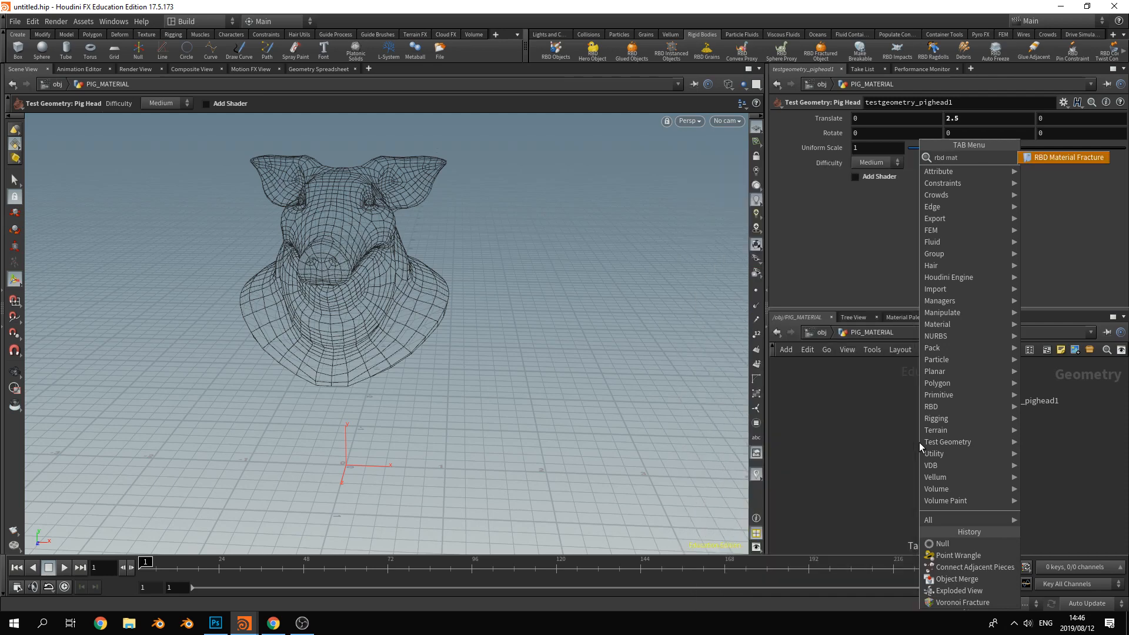
key("Return")
left_click(951, 464)
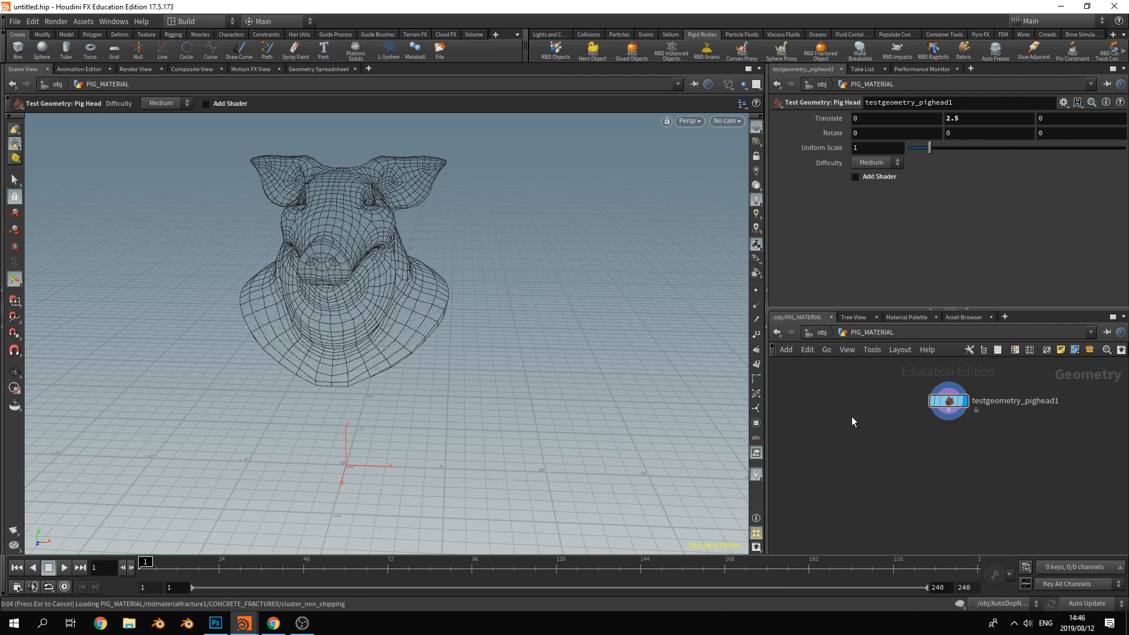
Add a Box node beside testgeometry_pighead1 in the PIG_MATERIAL network
key("Tab")
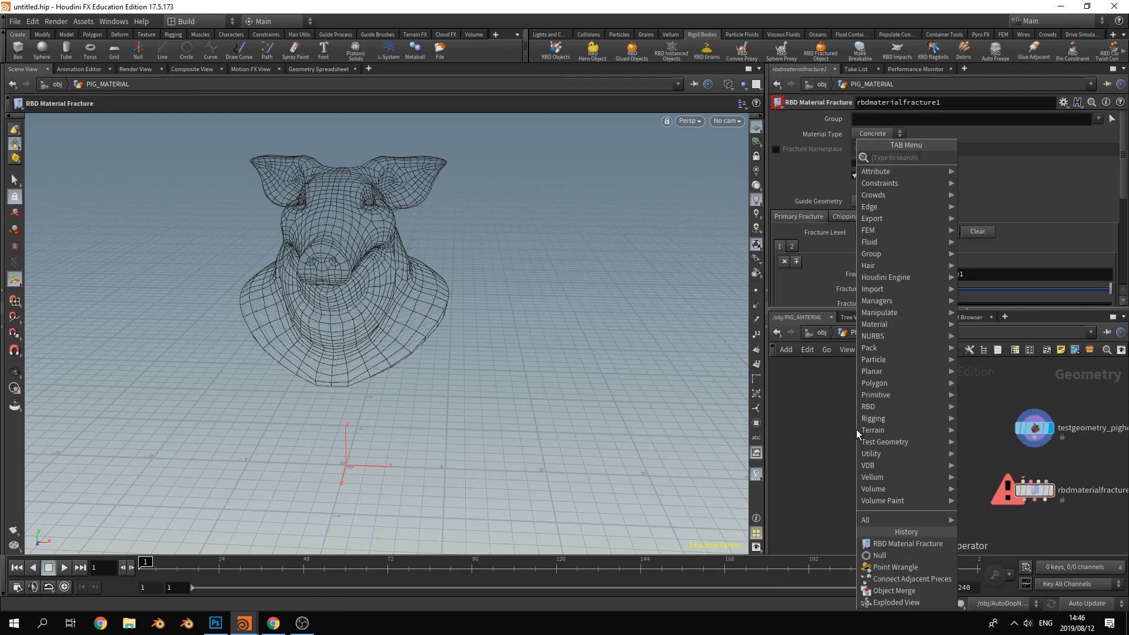
type("box")
key("Return")
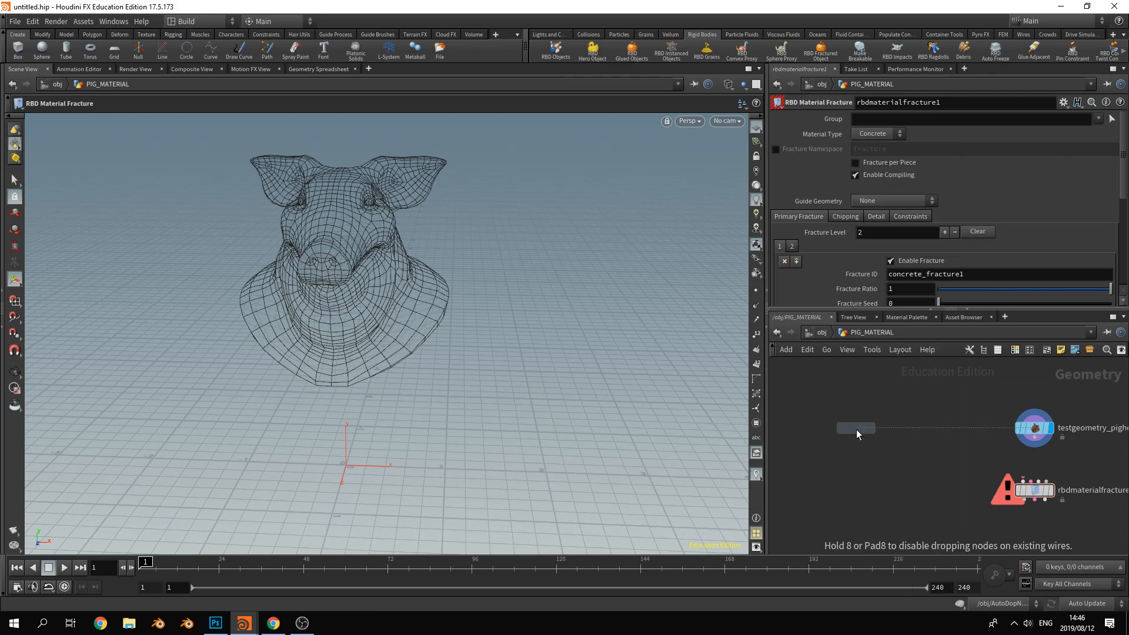
left_click(887, 421)
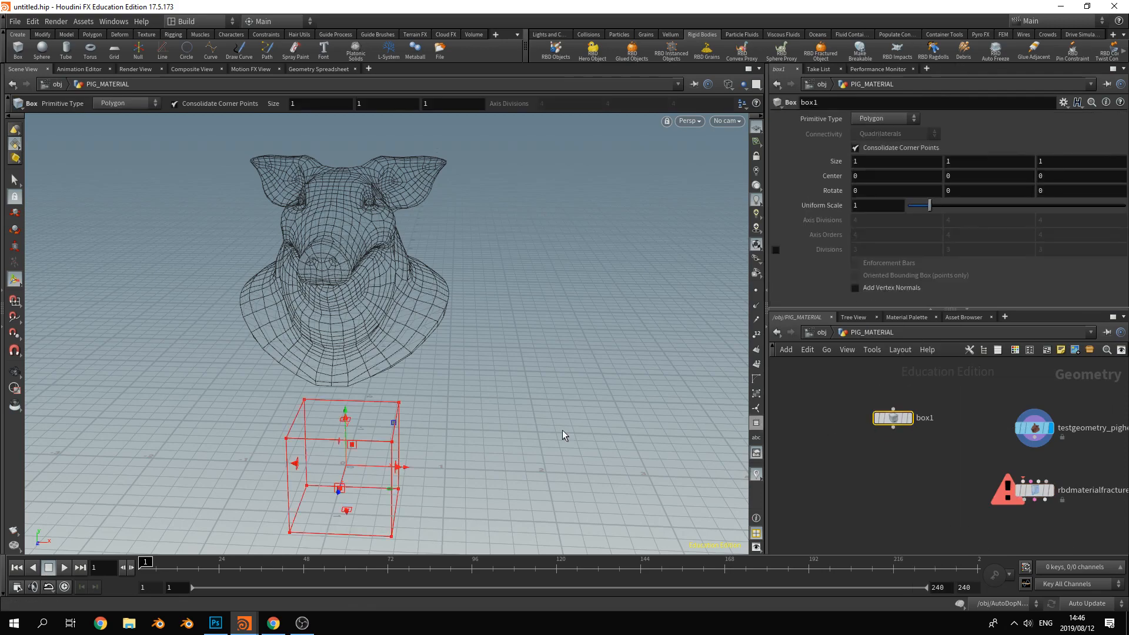
key("Escape")
middle_click_drag(444, 356, 471, 318)
middle_click_drag(542, 404, 503, 408)
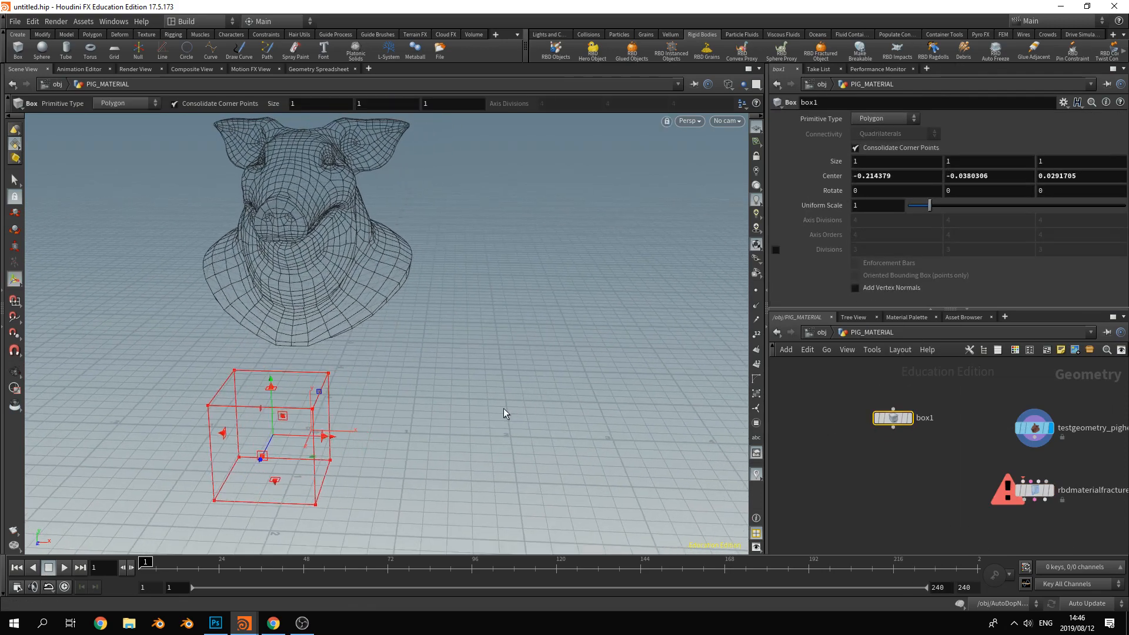
key("Escape")
key("ctrl+z")
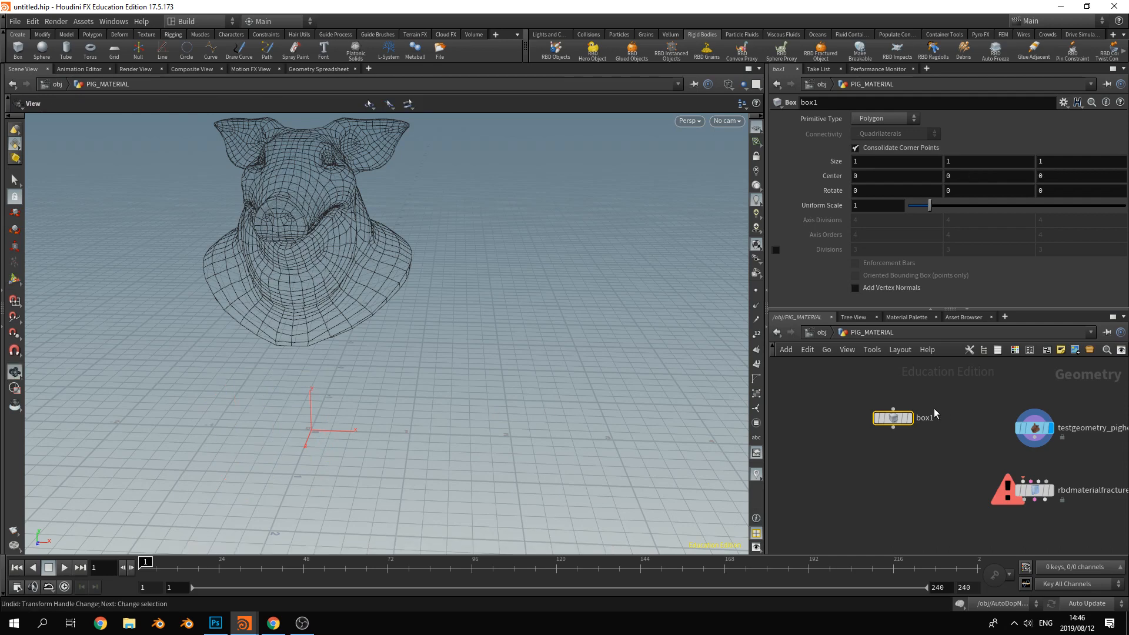
Display box1 and resize it with its handles into a thin upright slab of about 2.57 × 2.94 × 0.05
left_click(908, 418)
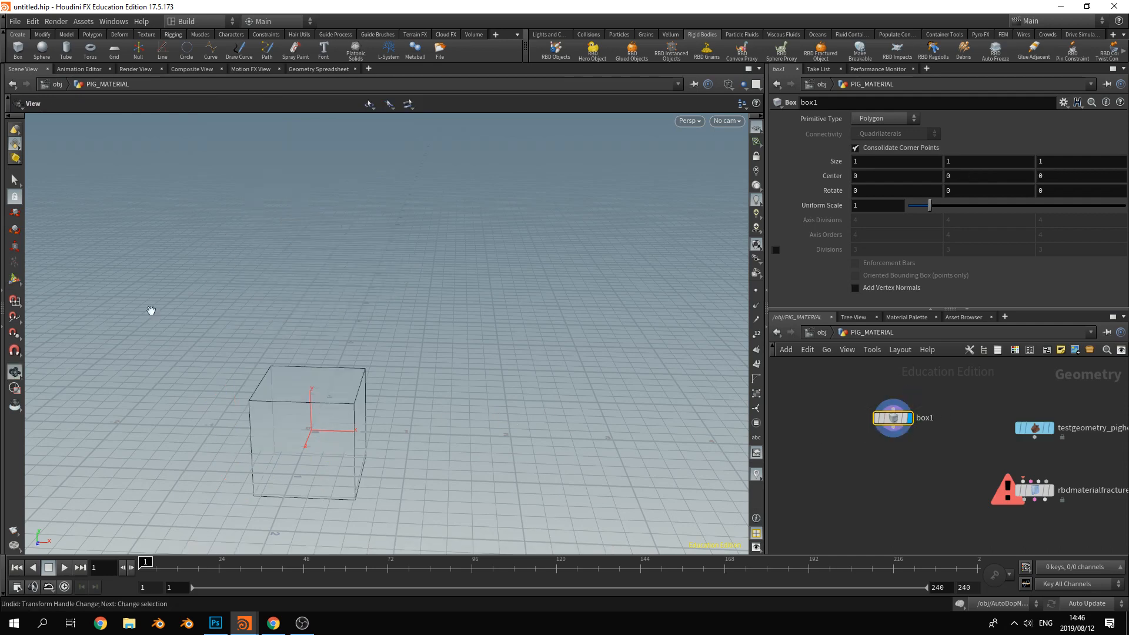
left_click(14, 280)
left_click_drag(484, 360, 463, 431, "alt")
key("ctrl+z")
left_click_drag(340, 370, 327, 286)
left_click_drag(325, 442, 349, 421)
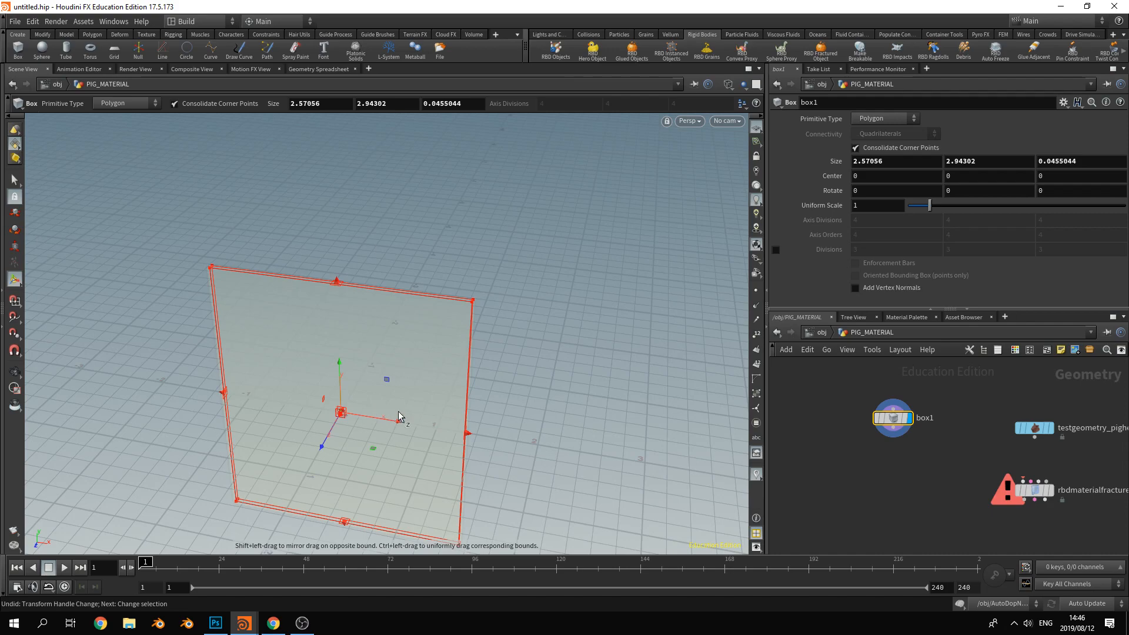
key("Escape")
left_click_drag(421, 419, 550, 494)
key("Return")
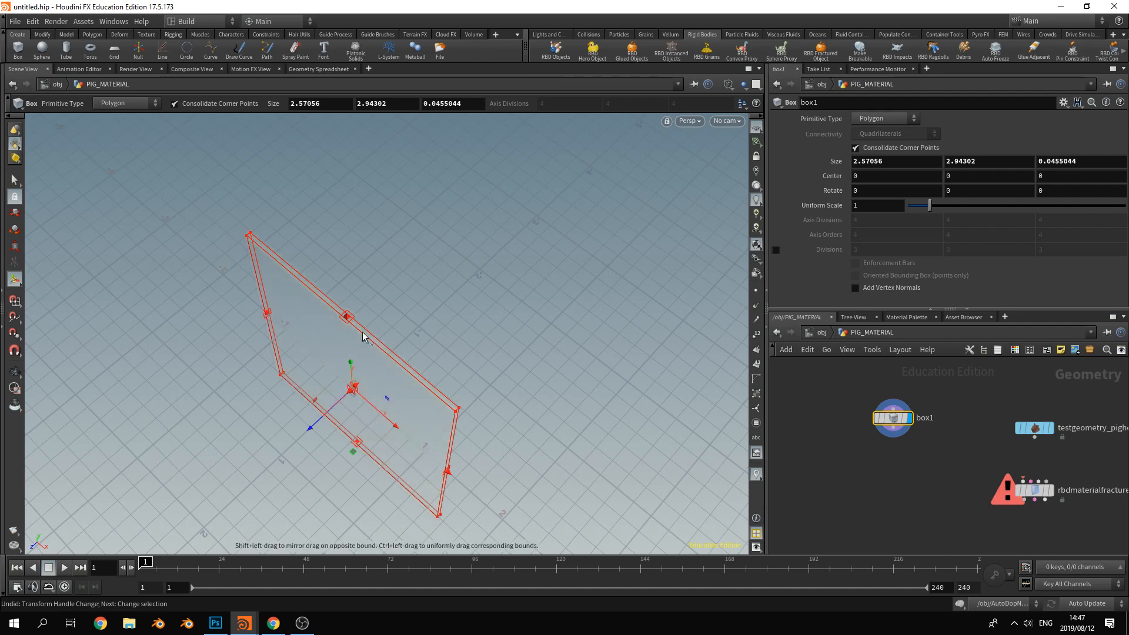
Duplicate box1 as a second displayed box node placed beside the original
key("Escape")
left_click_drag(513, 384, 461, 317)
left_click(895, 420)
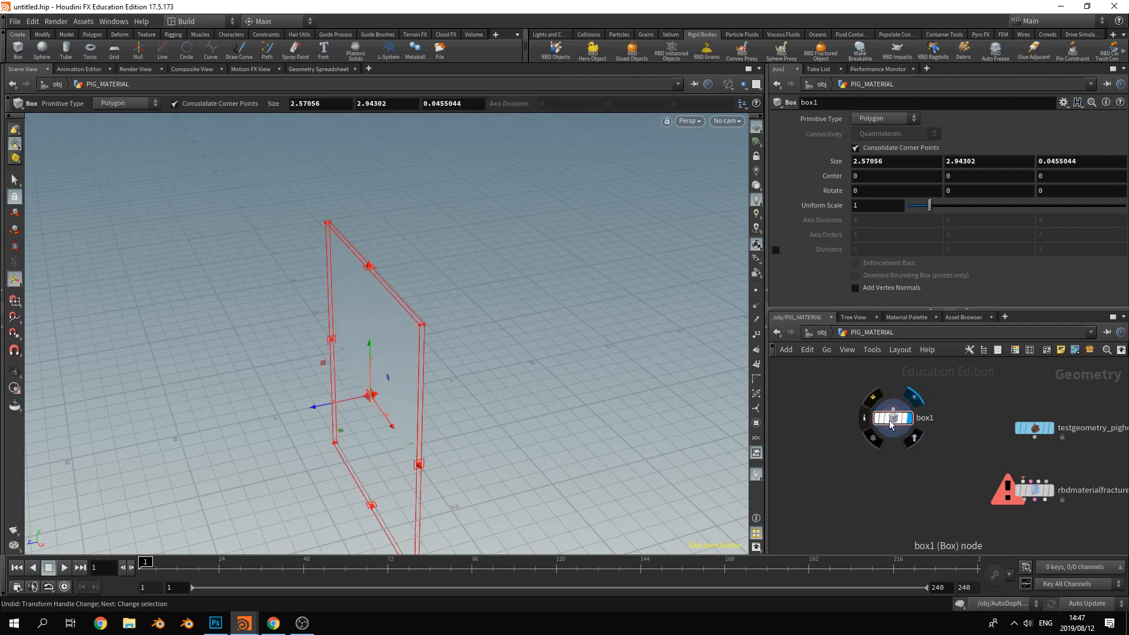
left_click_drag(895, 422, 843, 432)
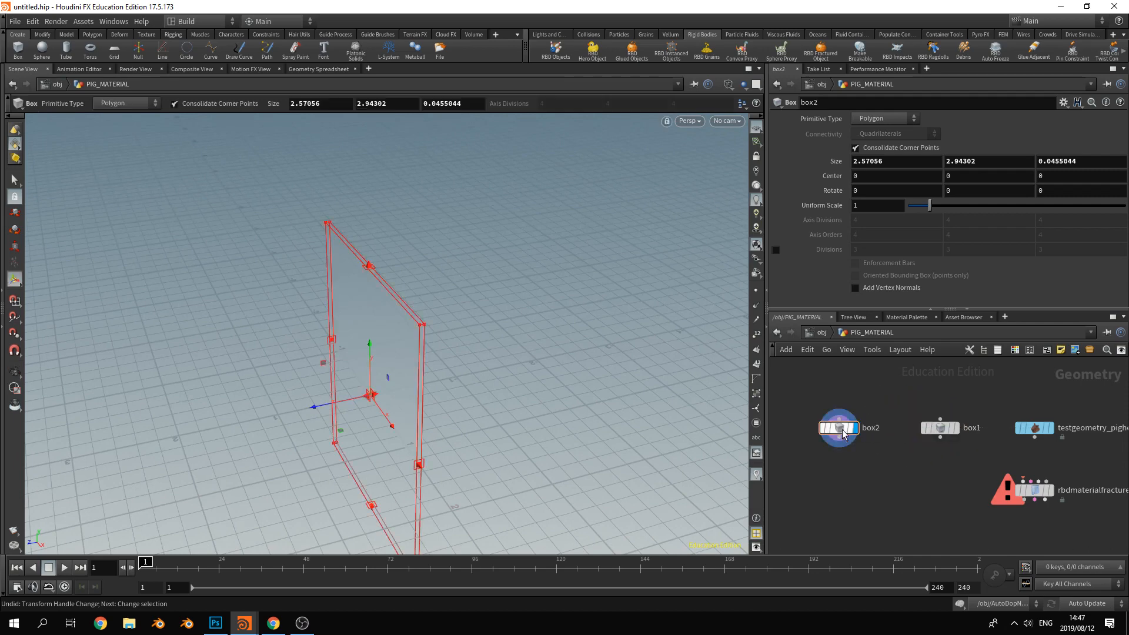
Resize box2 into a thin column of about 0.42 × 2.94 × 0.24, centered near -0.05, 0.08, -0.09
key("Escape")
middle_click_drag(383, 404, 503, 378)
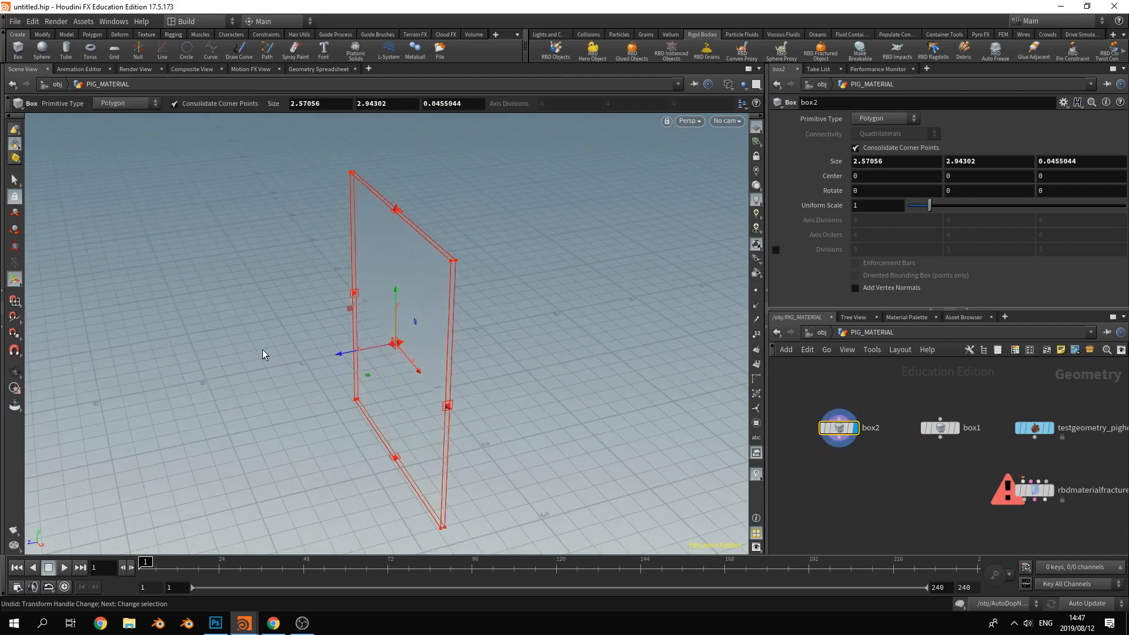
left_click_drag(264, 355, 376, 393, "alt")
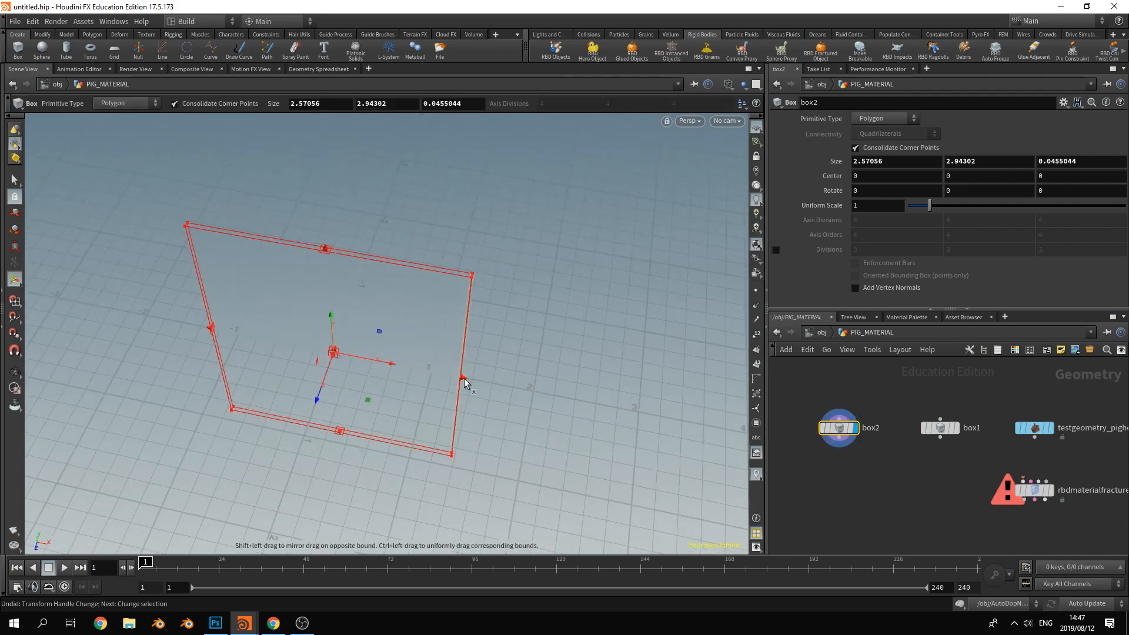
left_click_drag(465, 381, 366, 366)
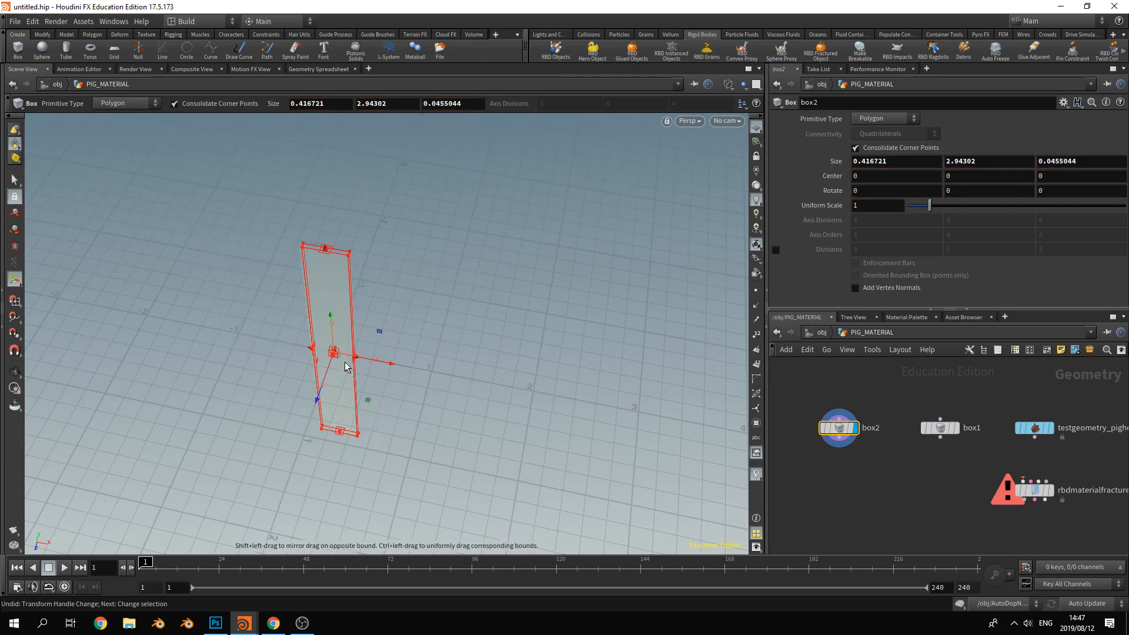
key("ctrl+z")
left_click_drag(492, 393, 426, 389, "alt")
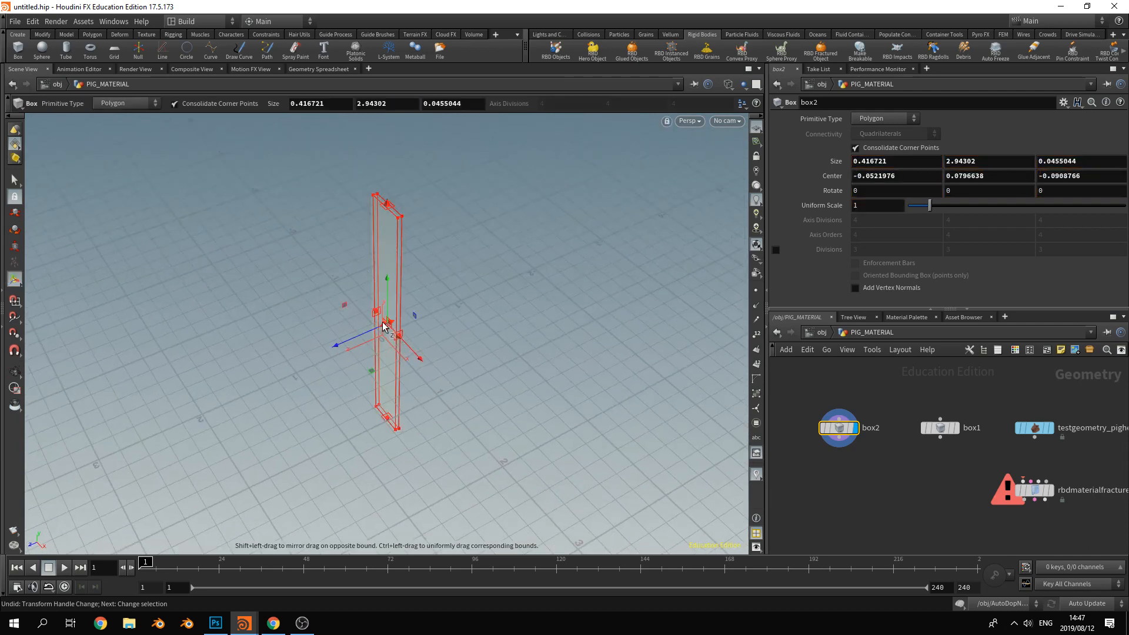
left_click_drag(385, 326, 380, 329)
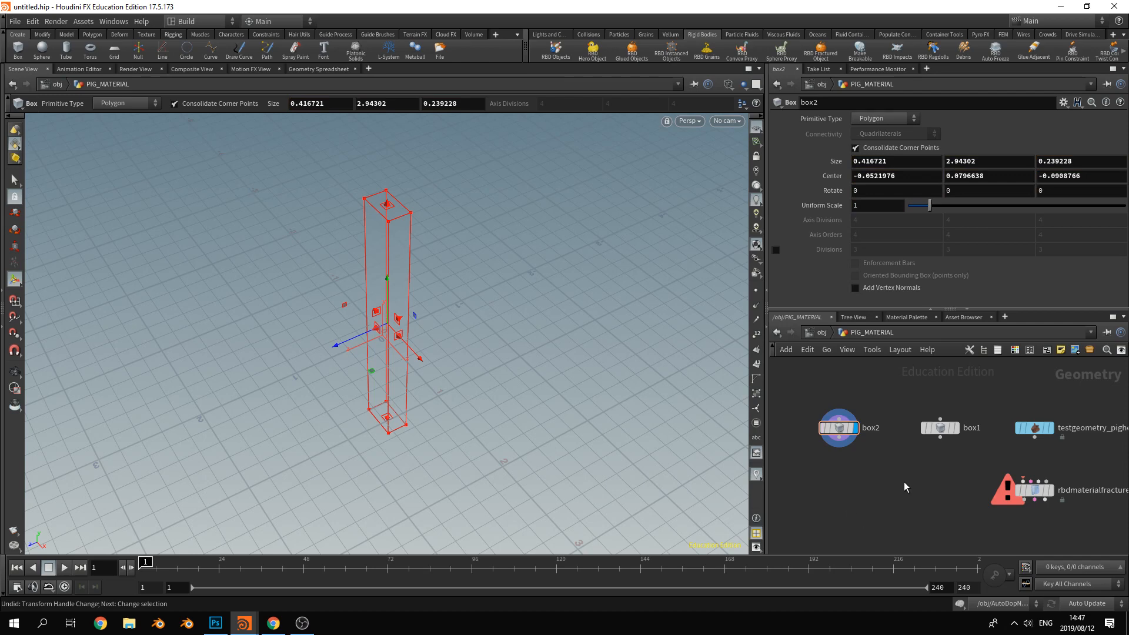
Move rbdmaterialfracture1 below and between box1 and testgeometry_pighead1, and switch to the Select tool
left_click_drag(993, 450, 942, 489)
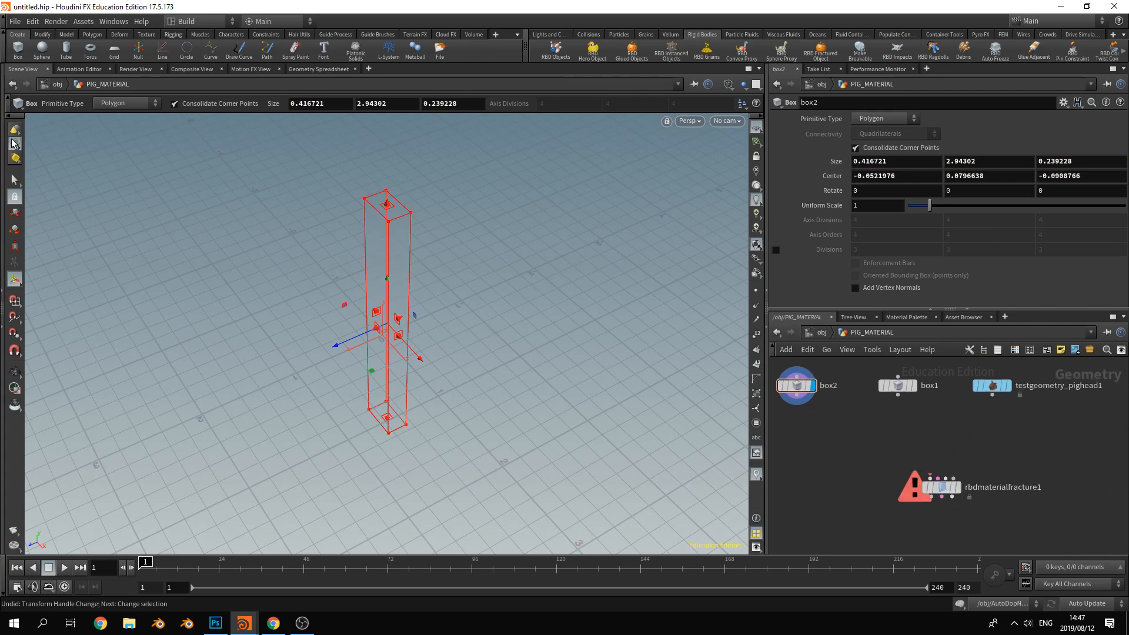
left_click(14, 178)
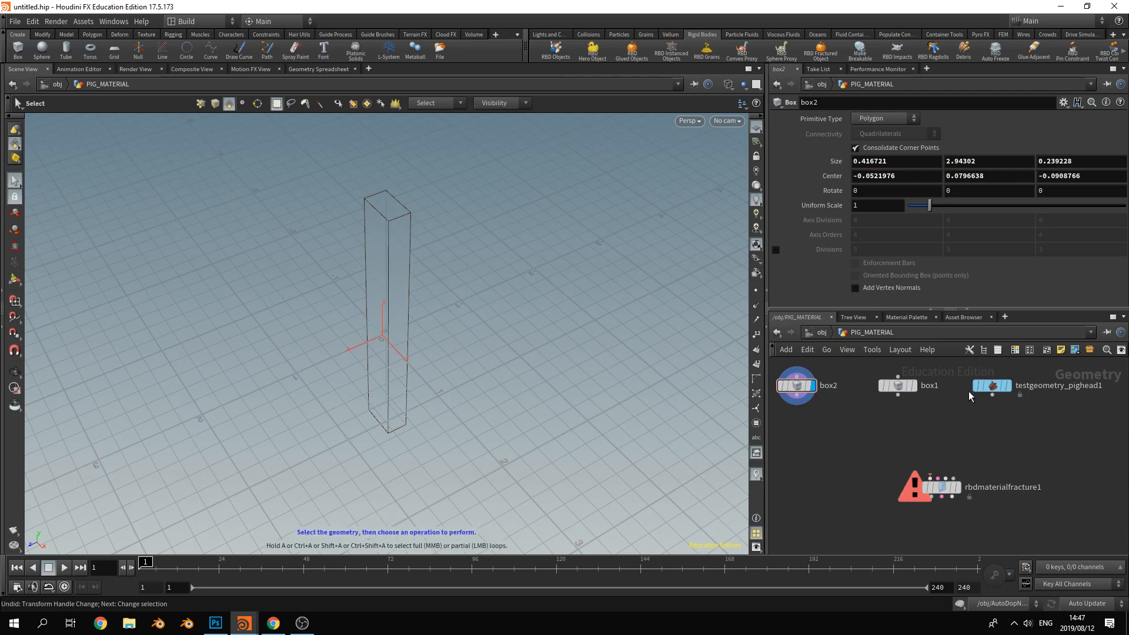
Connect testgeometry_pighead1 to the first input of rbdmaterialfracture1 and display the fractured pig head
left_click_drag(994, 386, 993, 390)
left_click_drag(946, 492, 986, 484)
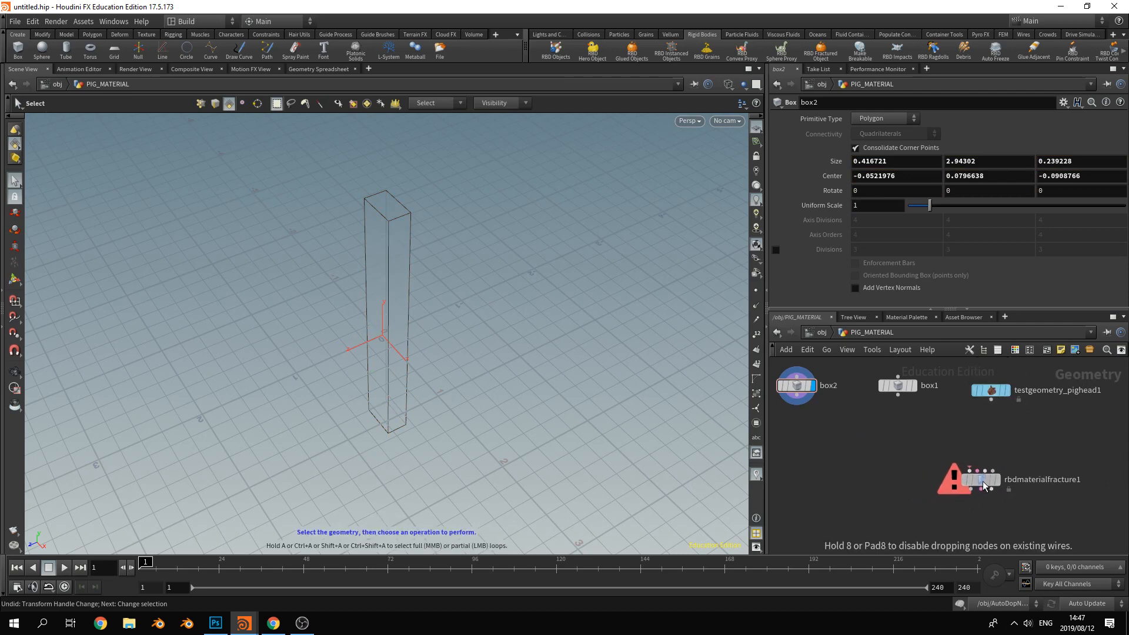
left_click_drag(991, 399, 971, 471)
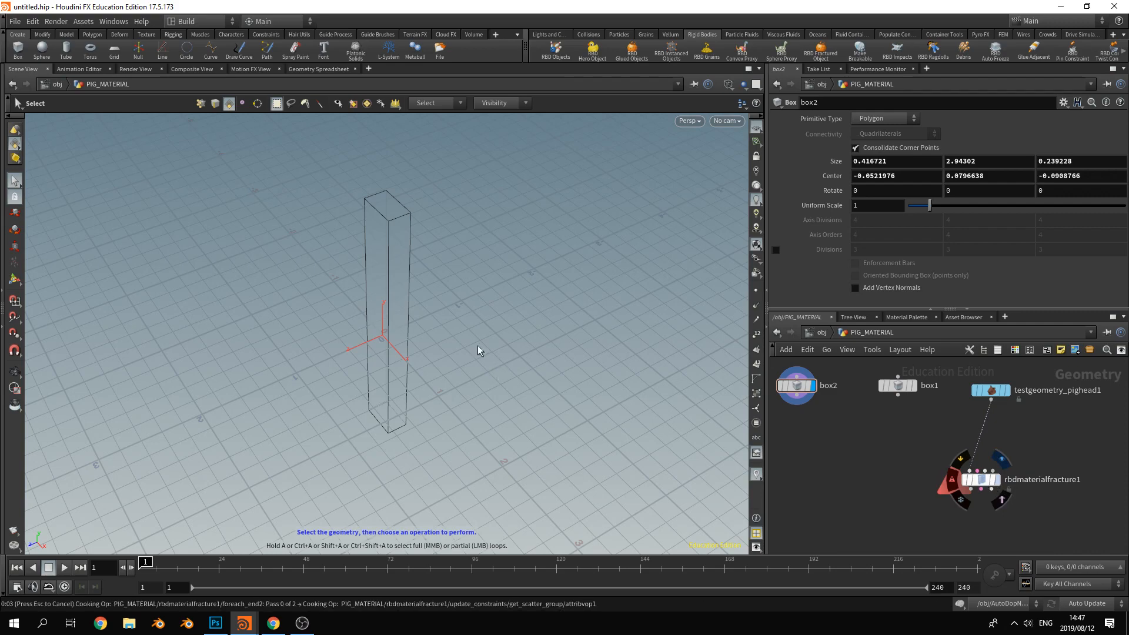
right_click_drag(476, 337, 395, 330, "alt")
left_click_drag(396, 331, 442, 243, "alt")
middle_click_drag(442, 243, 456, 343, "alt")
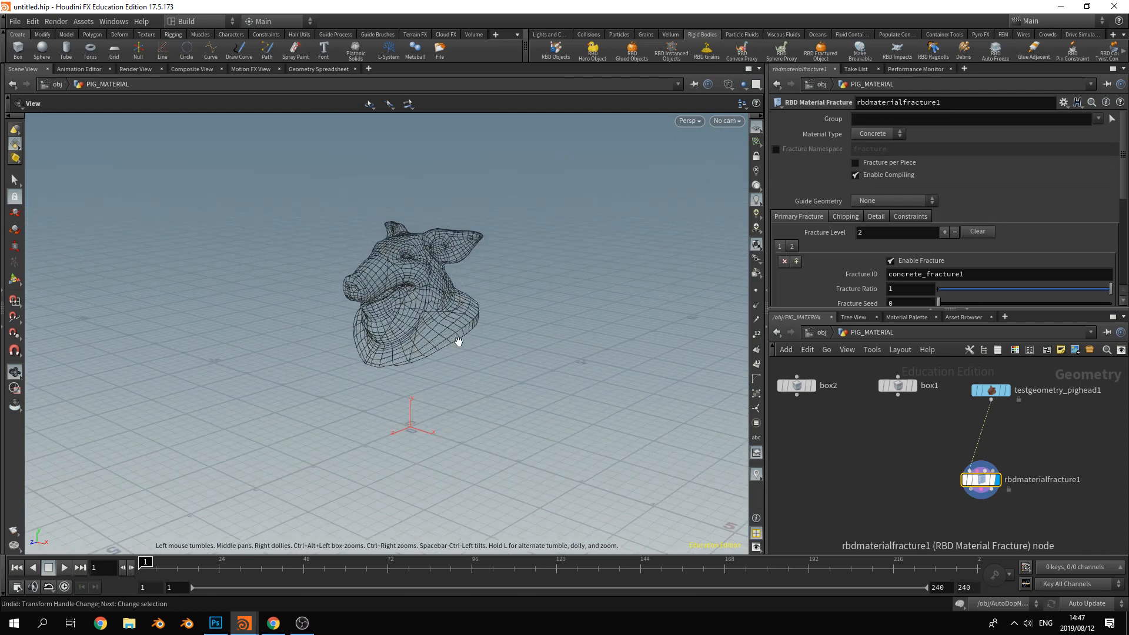
right_click_drag(456, 342, 529, 353, "alt")
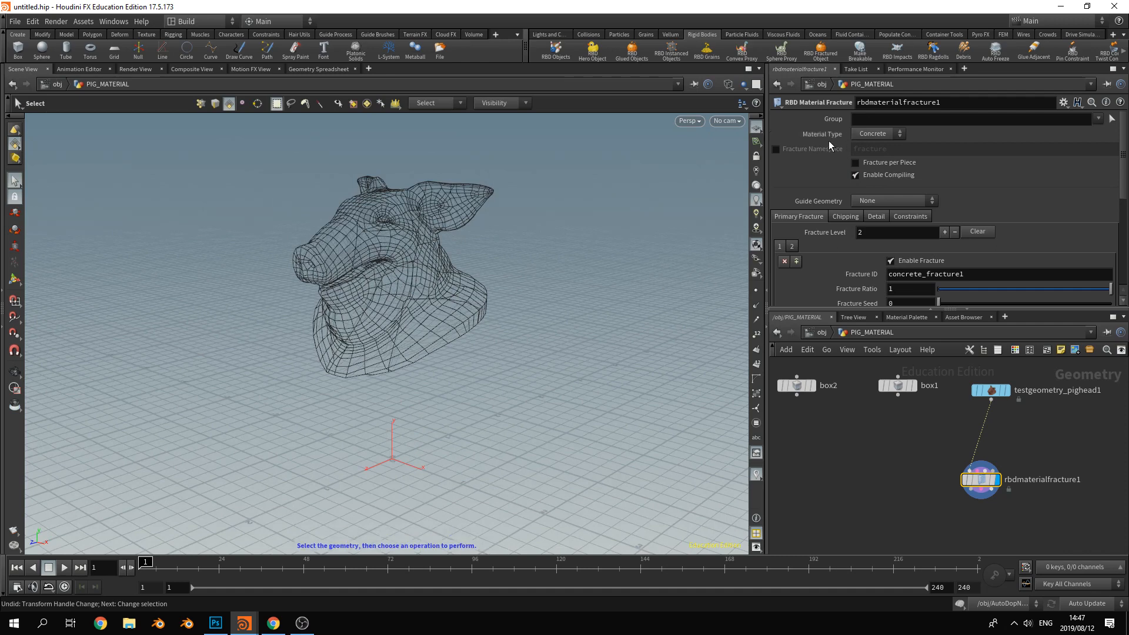
Examine the material type choices and the primary fracture and chipping settings of the pig head's concrete fracture
left_click(885, 134)
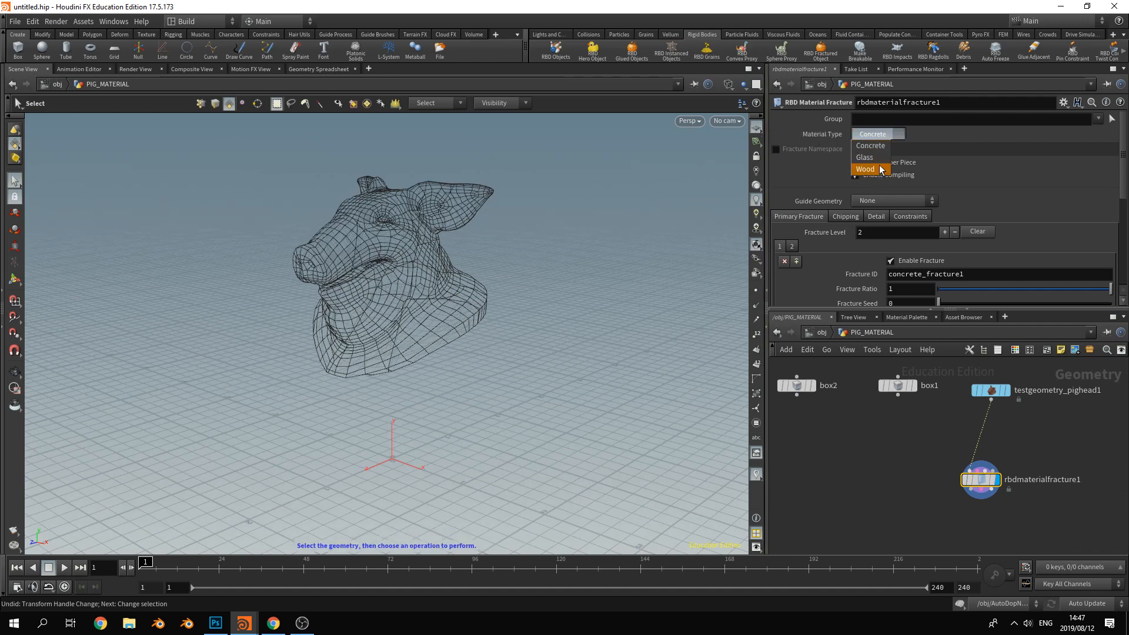
left_click(880, 138)
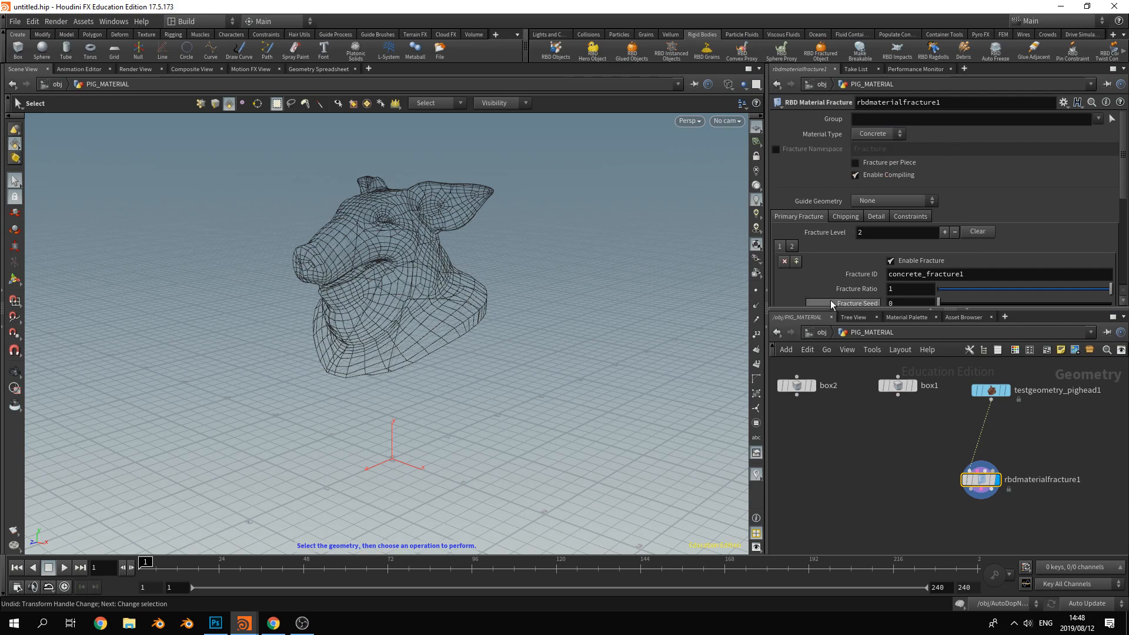
scroll(1014, 214, "down", 2)
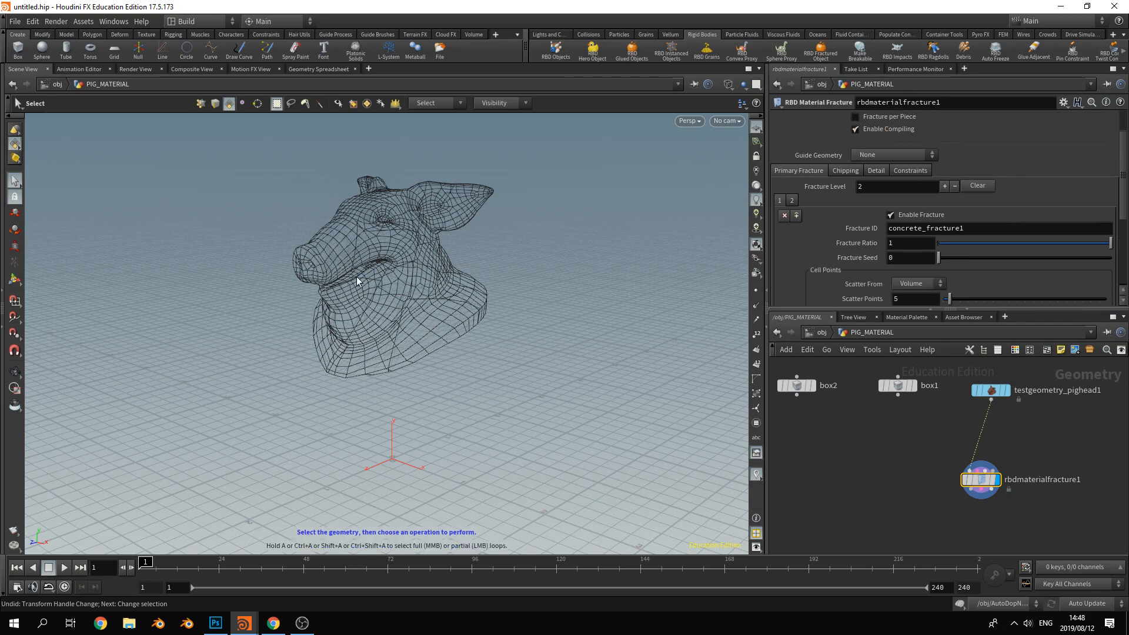
scroll(383, 273, "up", 6)
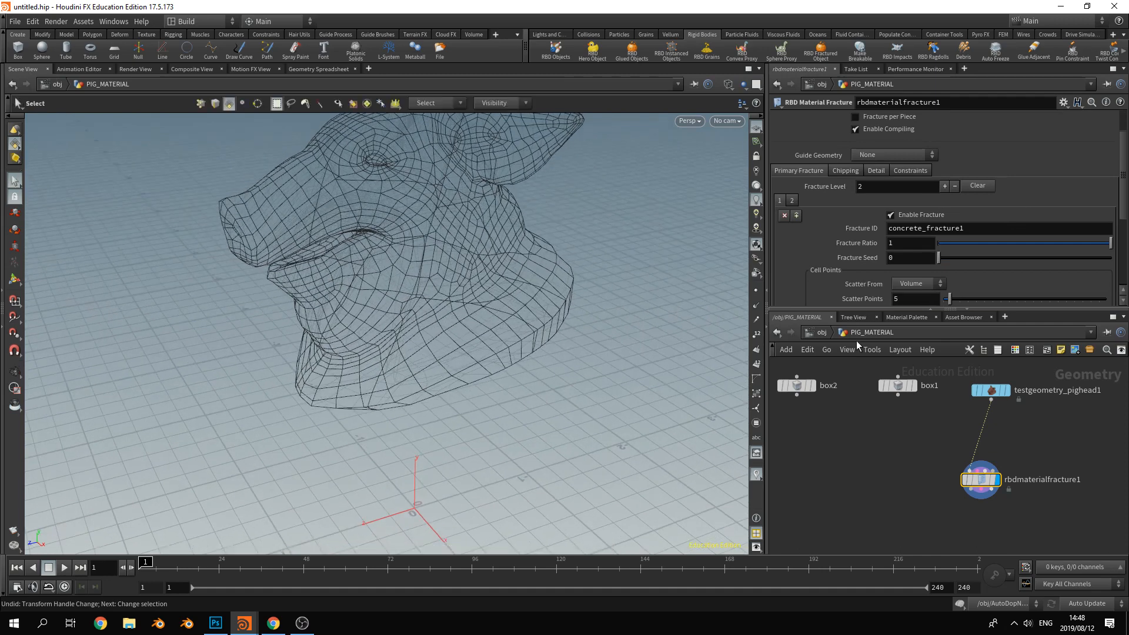
left_click_drag(981, 479, 963, 502)
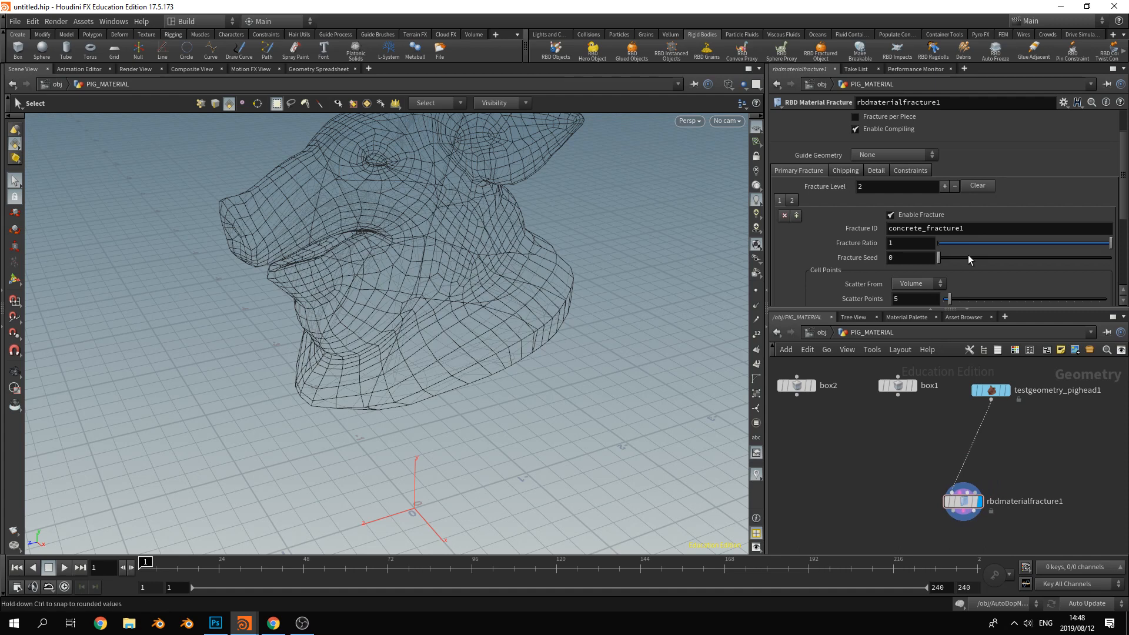
left_click(843, 171)
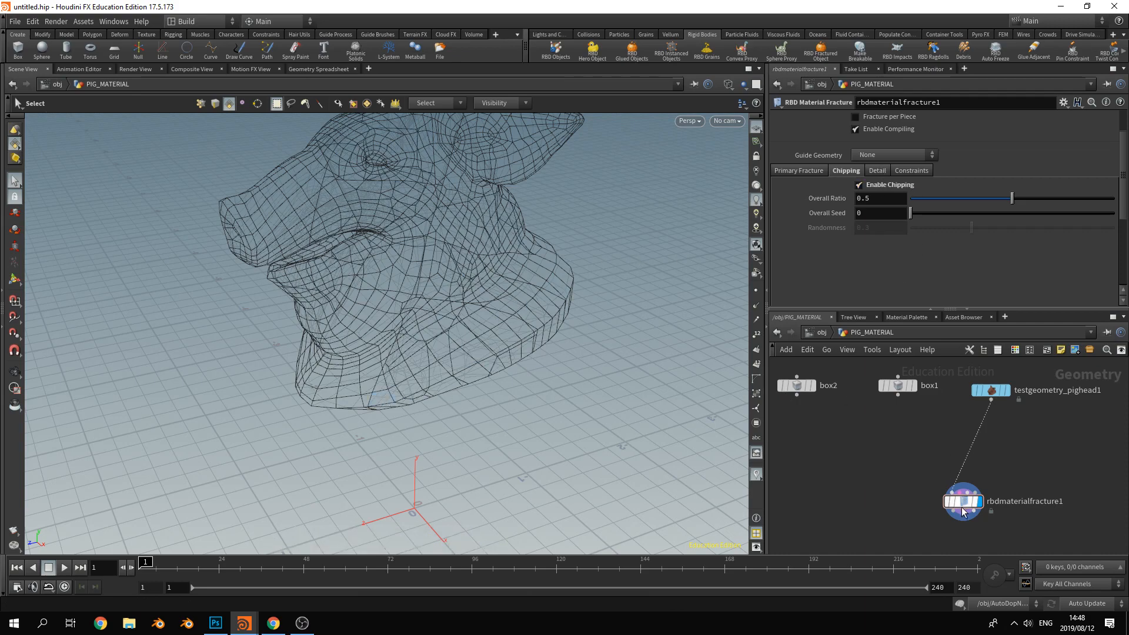
left_click_drag(466, 320, 493, 289, "alt")
key("Escape")
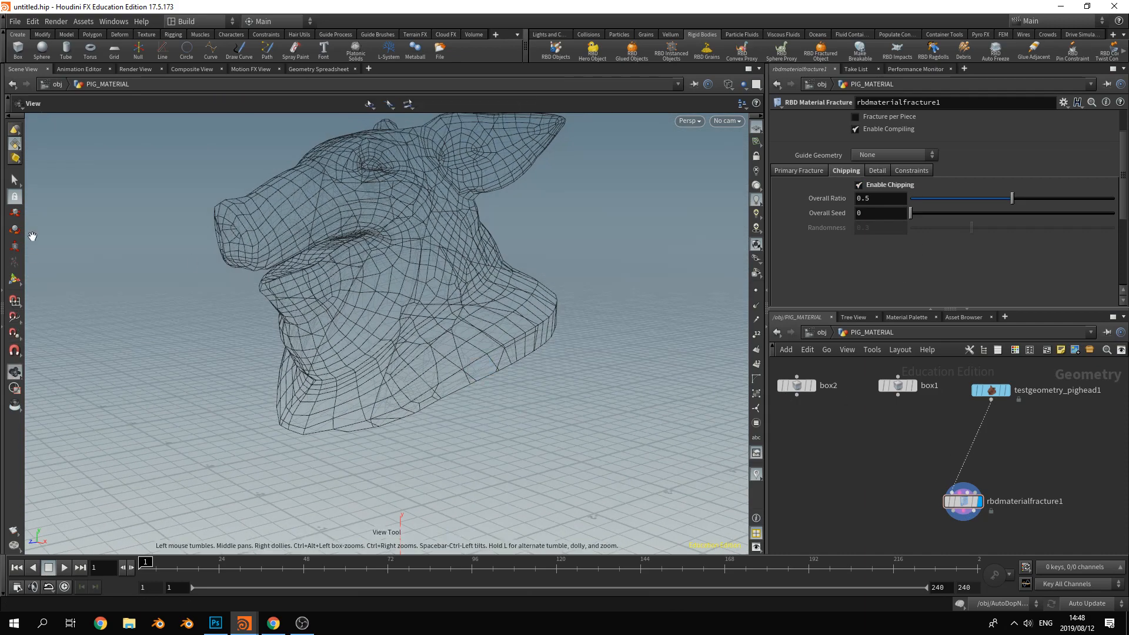
left_click(17, 180)
left_click_drag(615, 255, 599, 281, "alt")
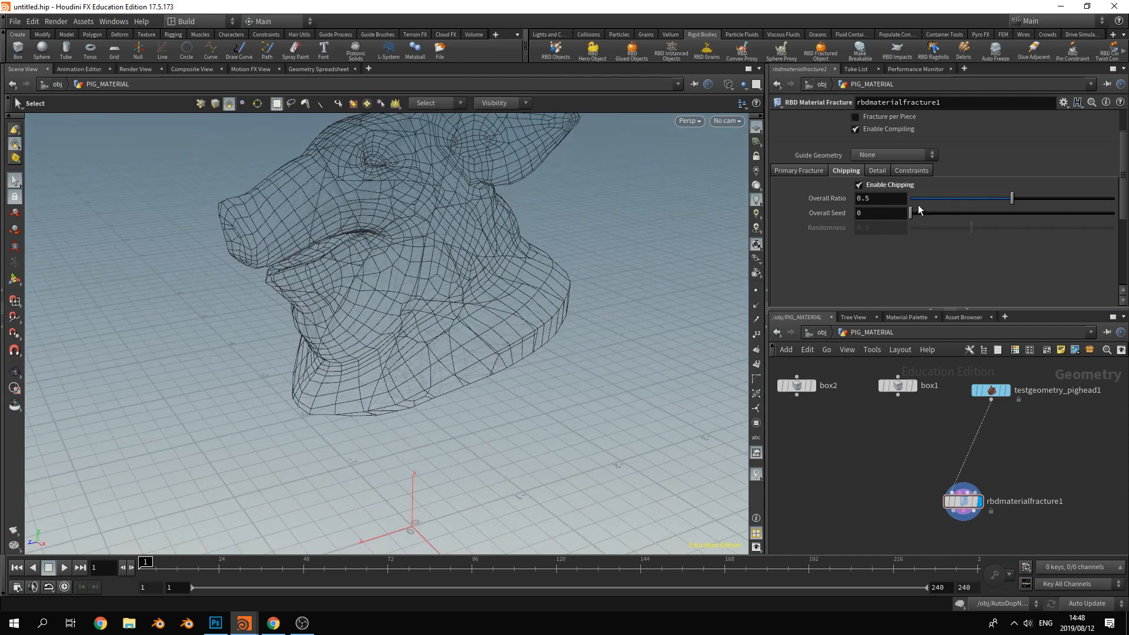
Enable Interior Detail in the detail settings of rbdmaterialfracture1
left_click(878, 171)
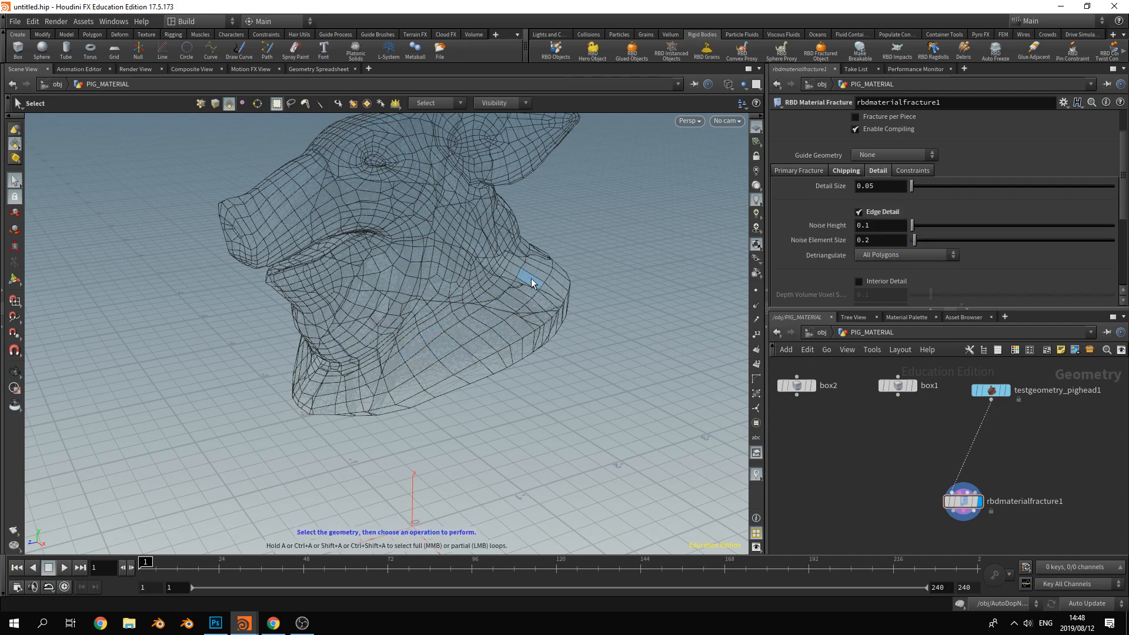
scroll(595, 312, "up", 4, "alt")
middle_click_drag(383, 308, 399, 279, "alt")
left_click_drag(399, 279, 484, 255, "alt")
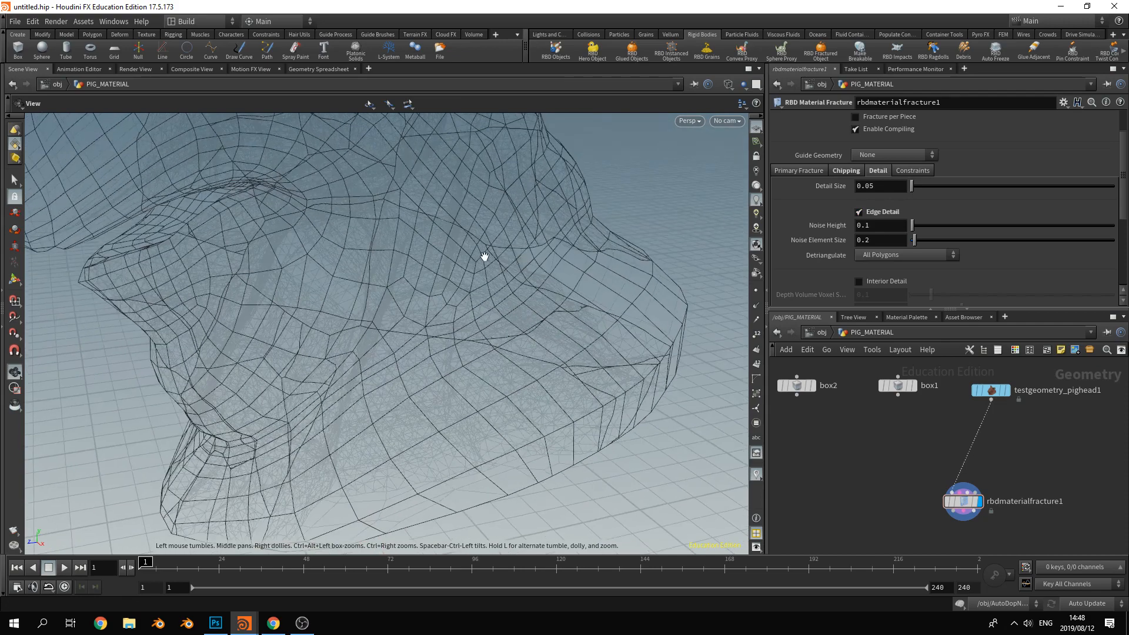
scroll(970, 236, "down", 3)
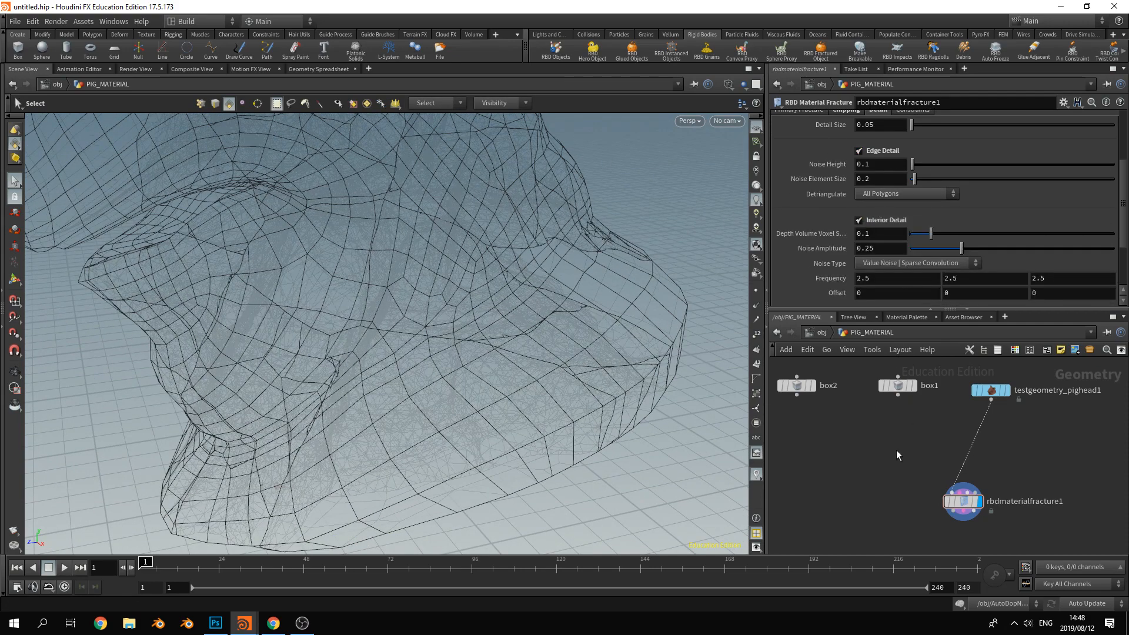
Add an Exploded View node below rbdmaterialfracture1 and connect the fracture's first output to it
key("Tab")
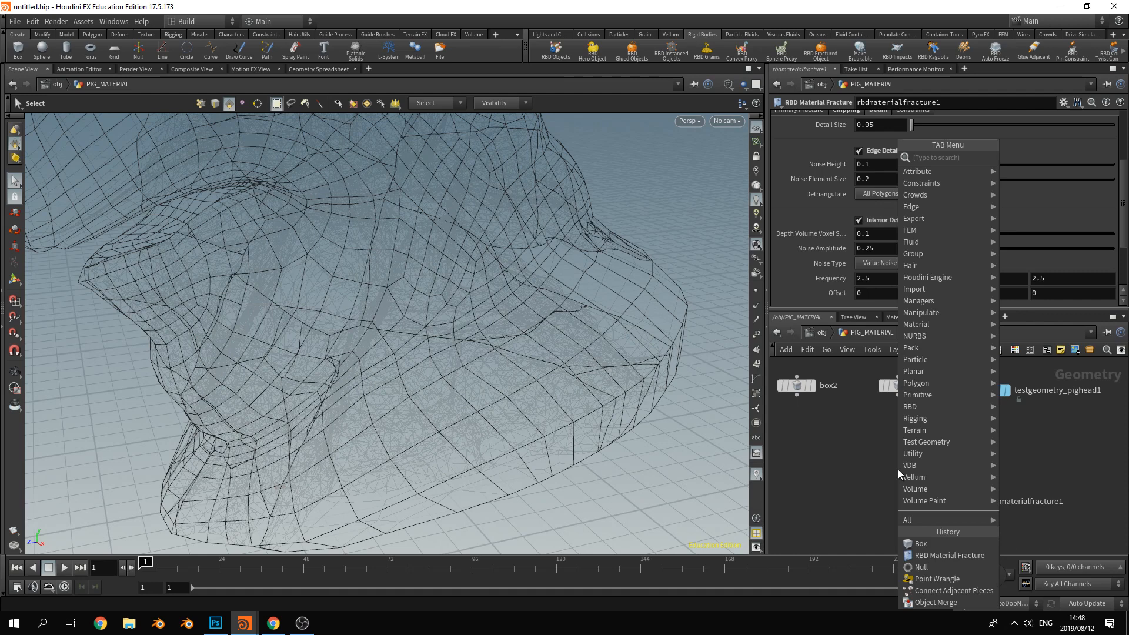
type("explo")
key("Return")
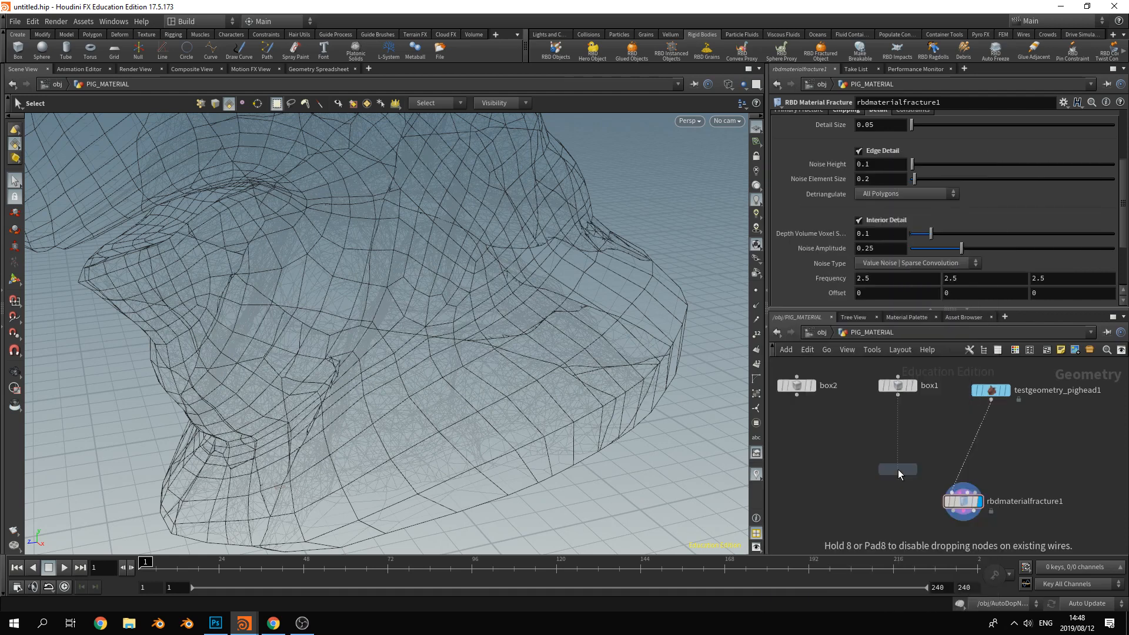
left_click(898, 496)
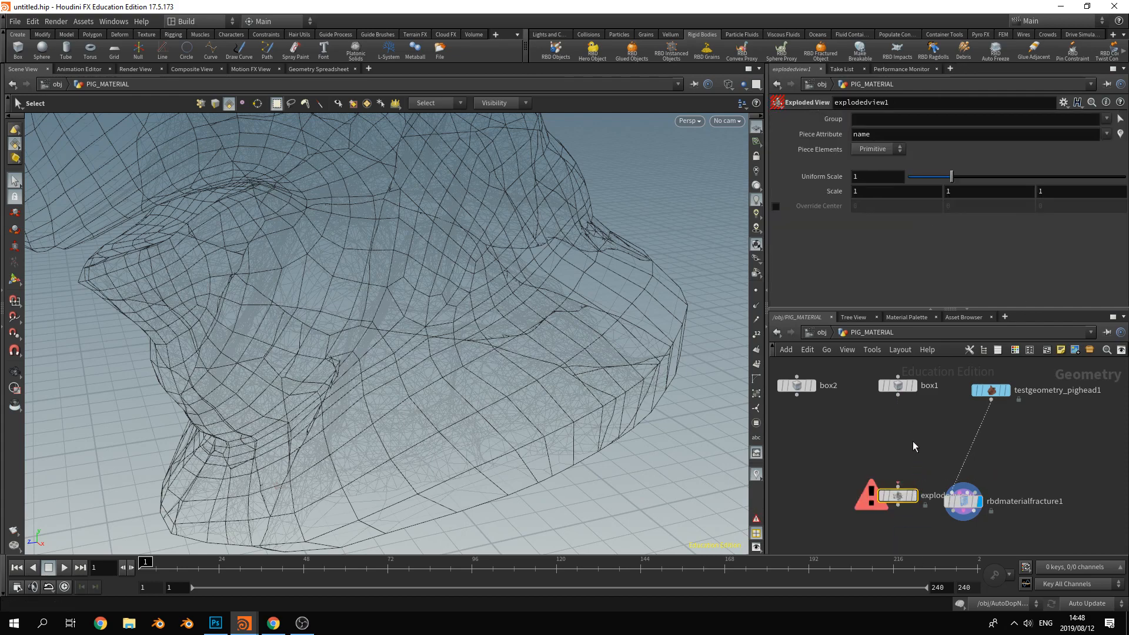
middle_click_drag(913, 447, 914, 389)
left_click_drag(903, 434, 971, 503)
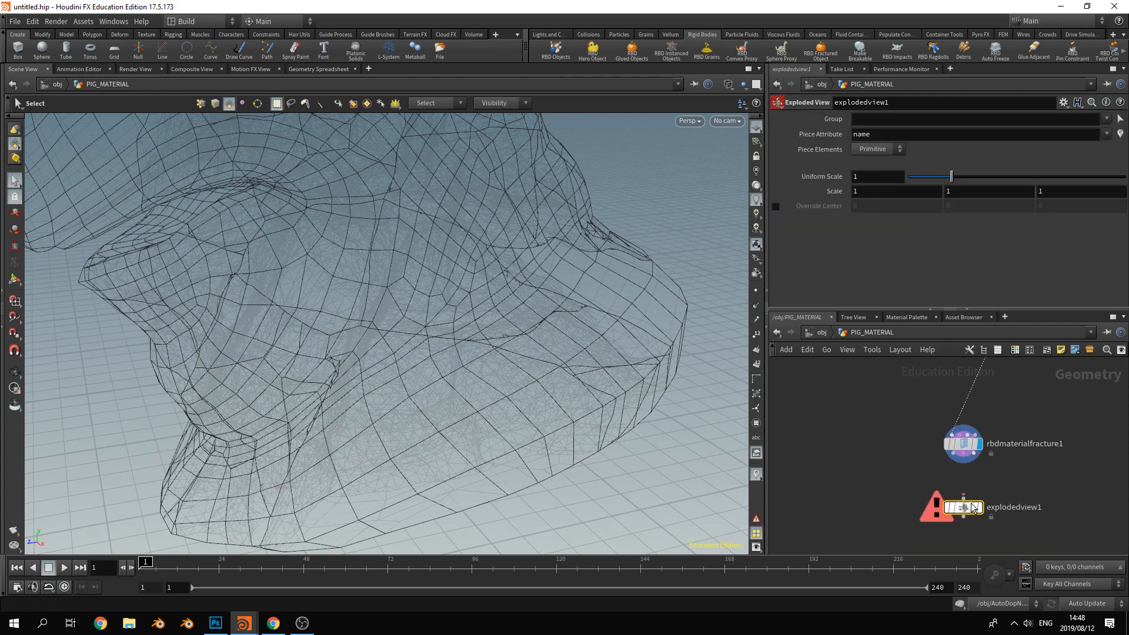
left_click_drag(954, 453, 962, 507)
mouse_move(980, 507)
scroll(419, 321, "down", 5)
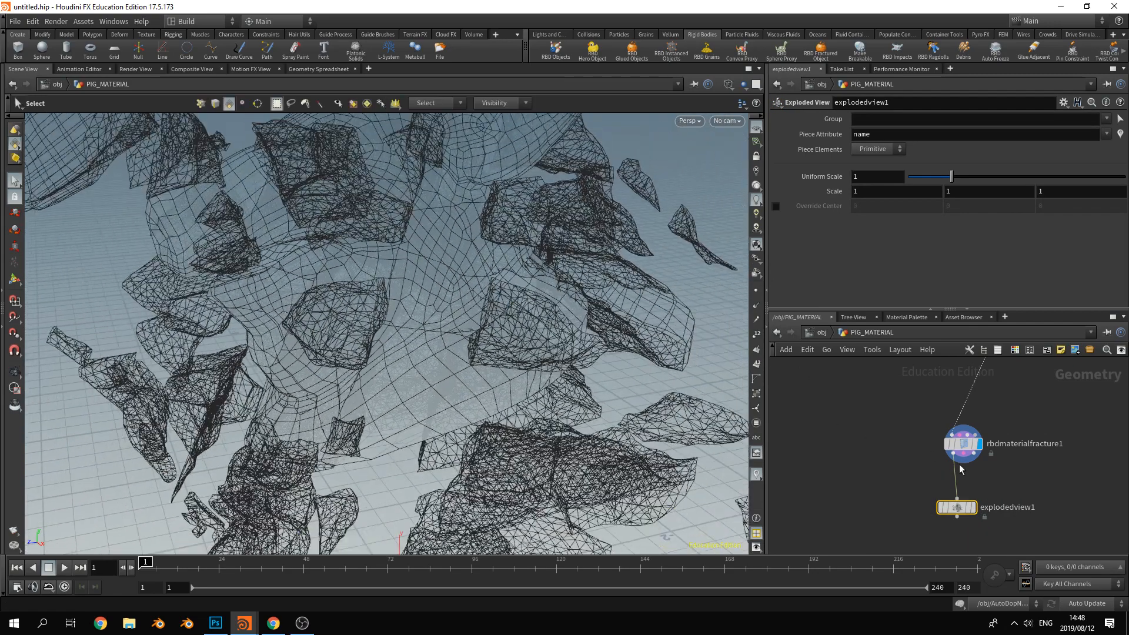
Switch the viewport from wireframe to shaded display and show explodedview1 to inspect the concrete pieces
left_click(727, 85)
left_click(731, 186)
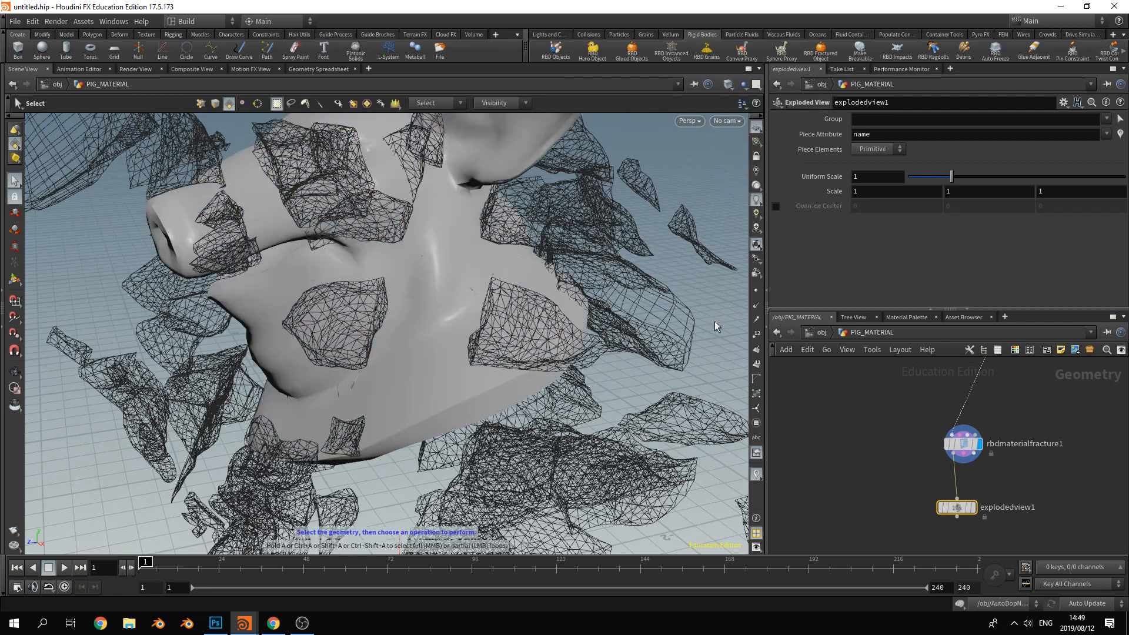
left_click(973, 510)
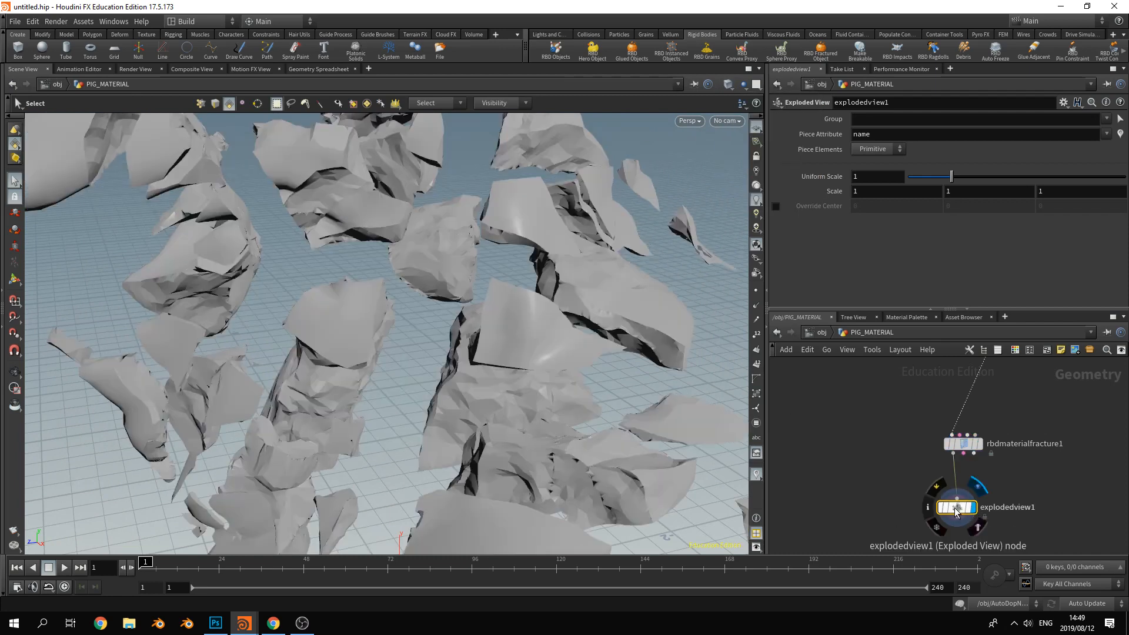
key("Escape")
left_click_drag(454, 354, 461, 254)
key("s")
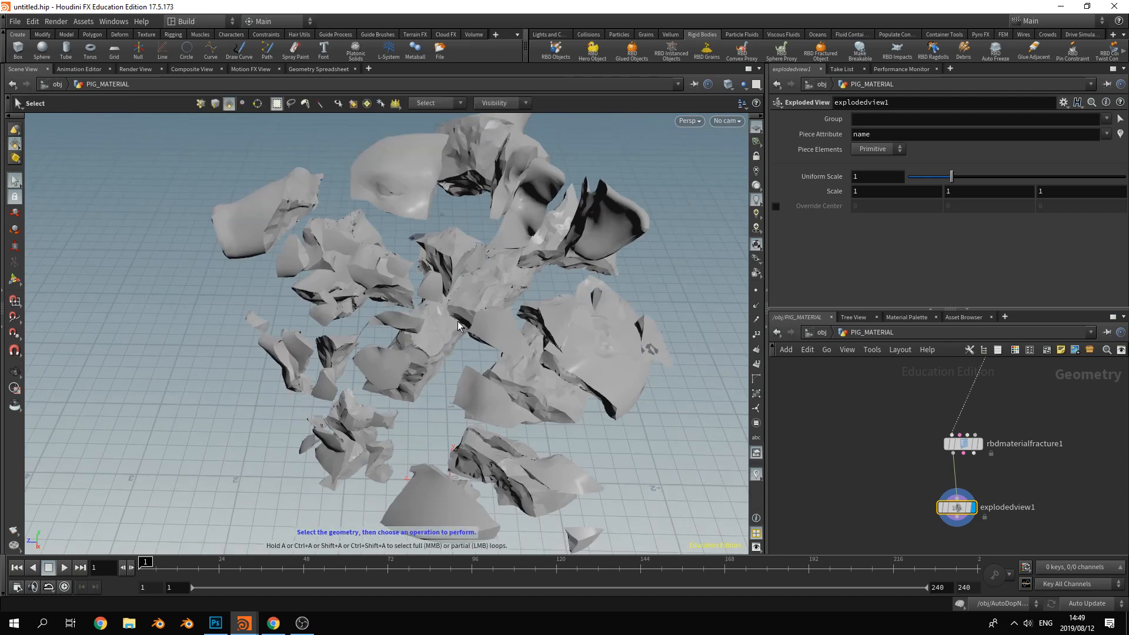
Add a second RBD Material Fracture node below box1
scroll(887, 444, "down", 3)
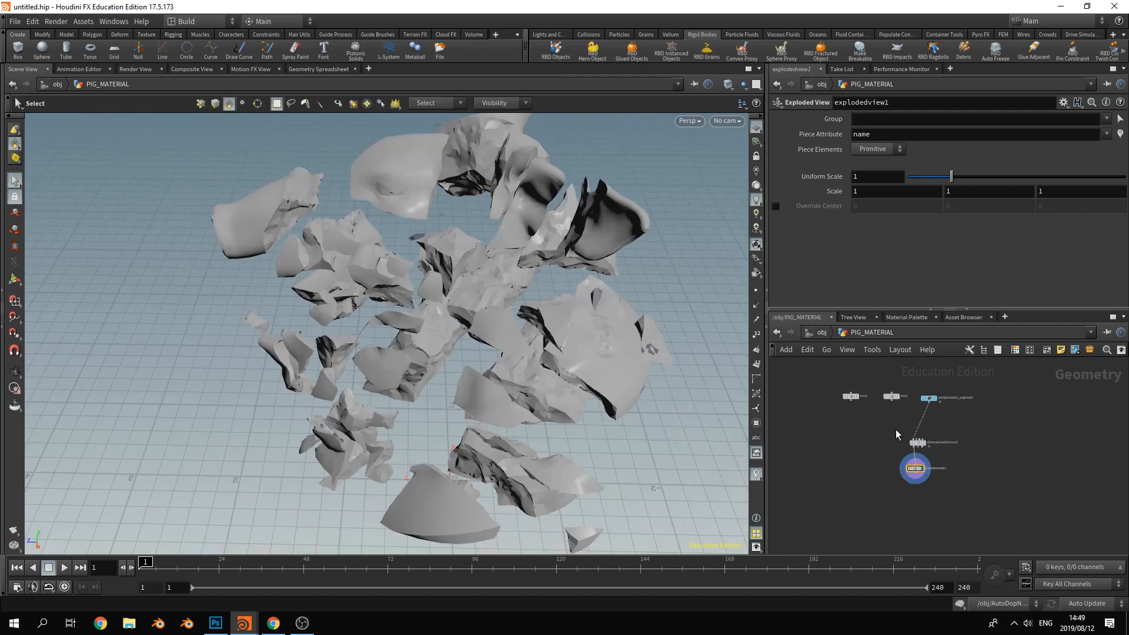
scroll(904, 421, "up", 5)
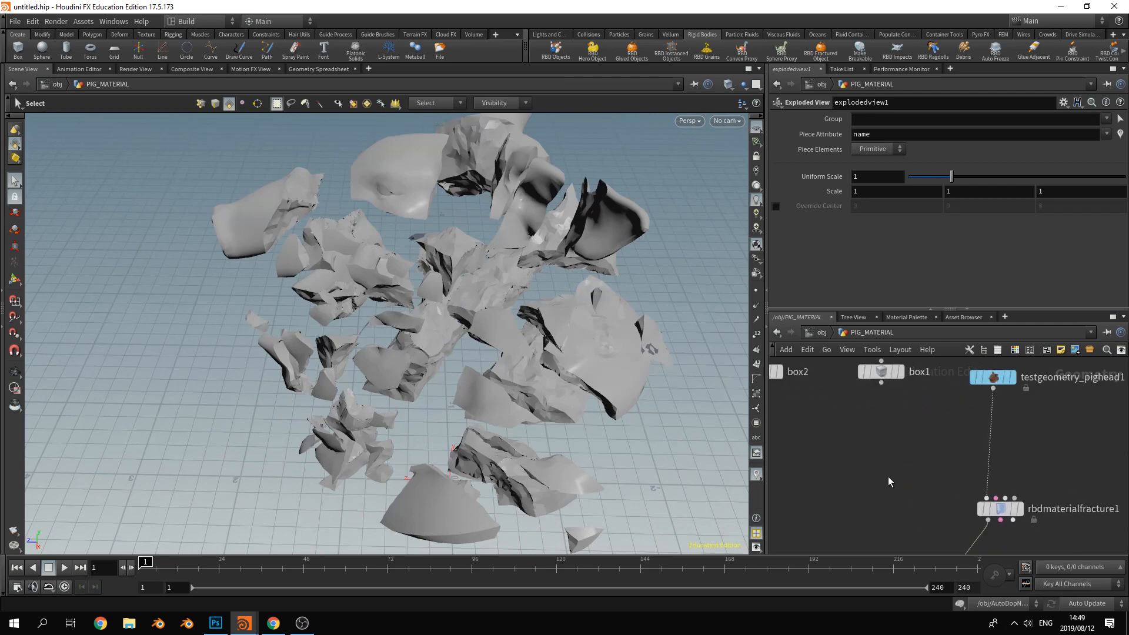
key("Tab")
type("mat")
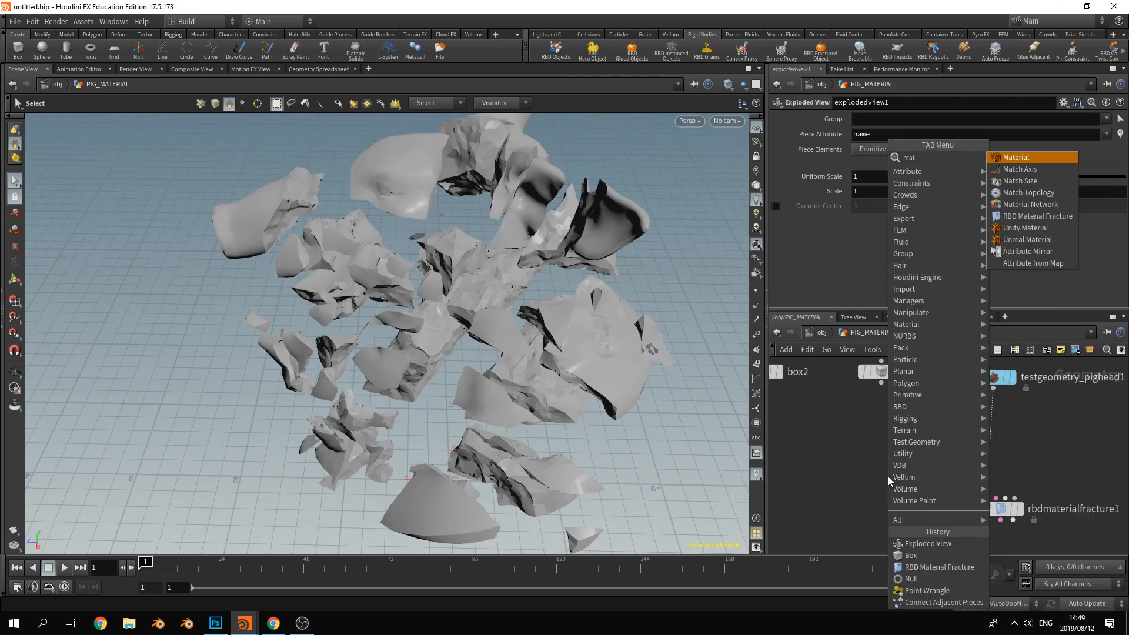
key("BackSpace")
key("BackSpace")
key("BackSpace")
type("rbd")
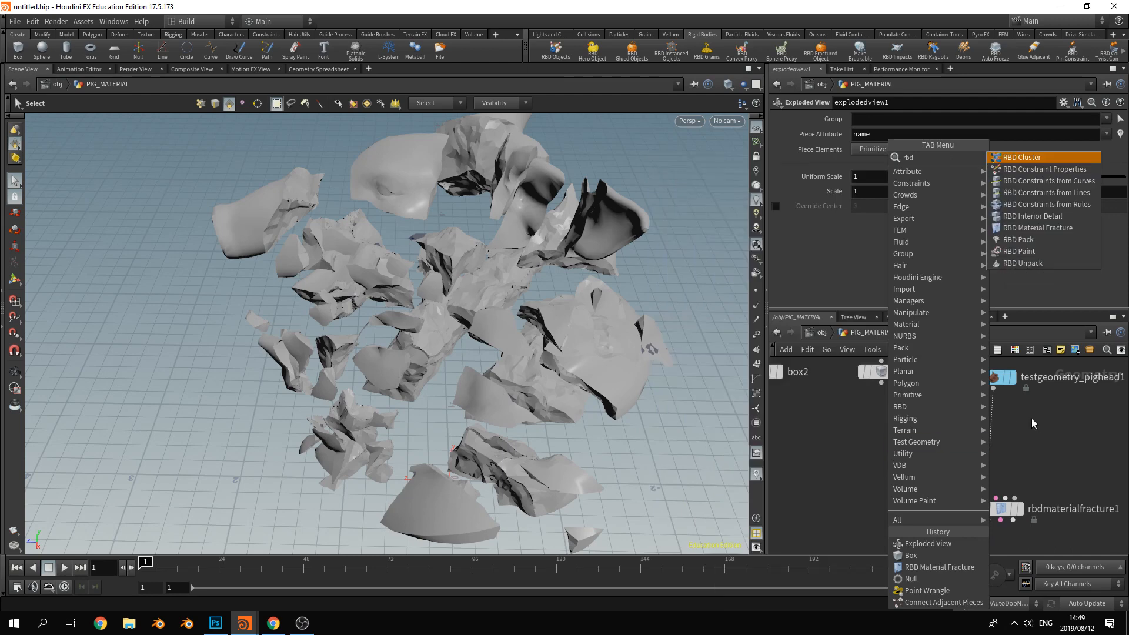
left_click(1066, 228)
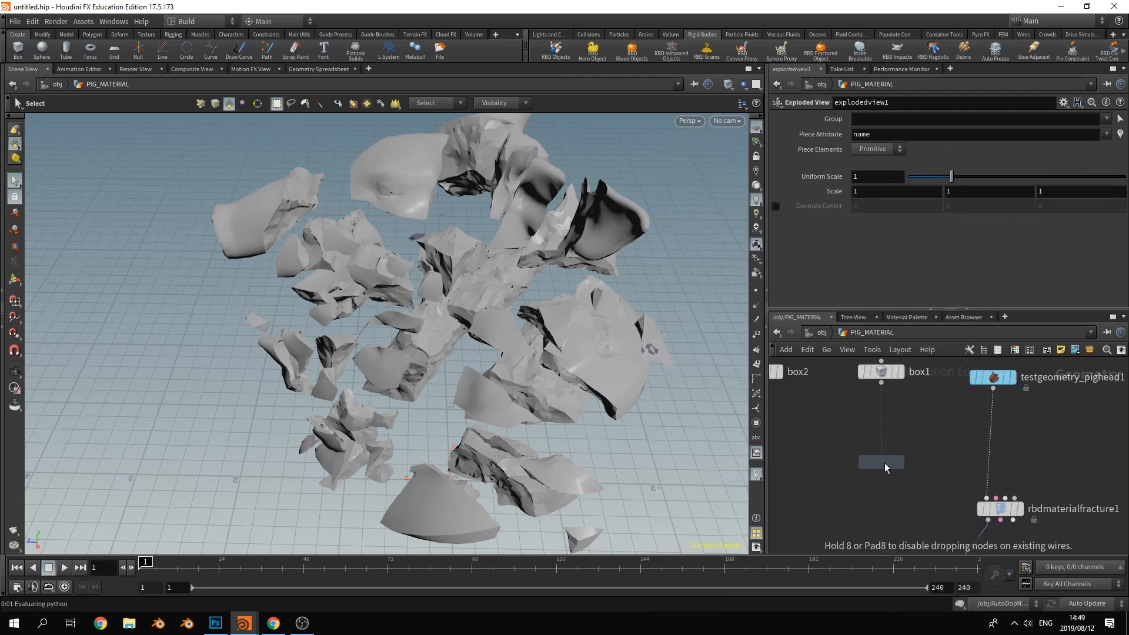
left_click(885, 464)
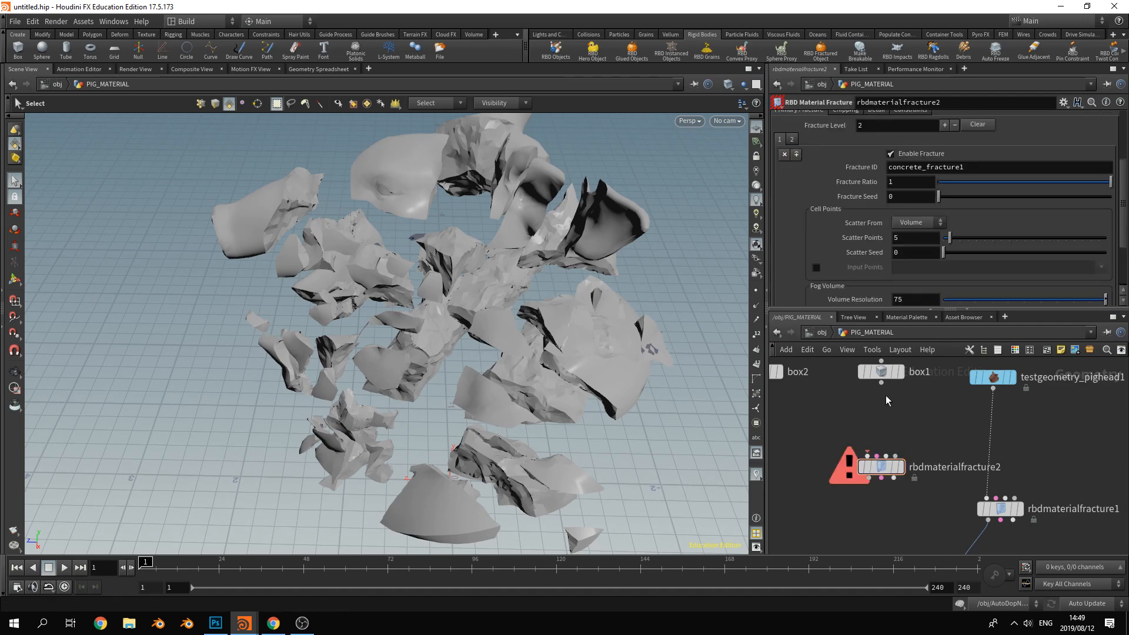
Set the material type of rbdmaterialfracture2 to Glass
left_click(881, 372)
left_click(880, 466)
scroll(873, 161, "up", 3)
left_click(871, 120)
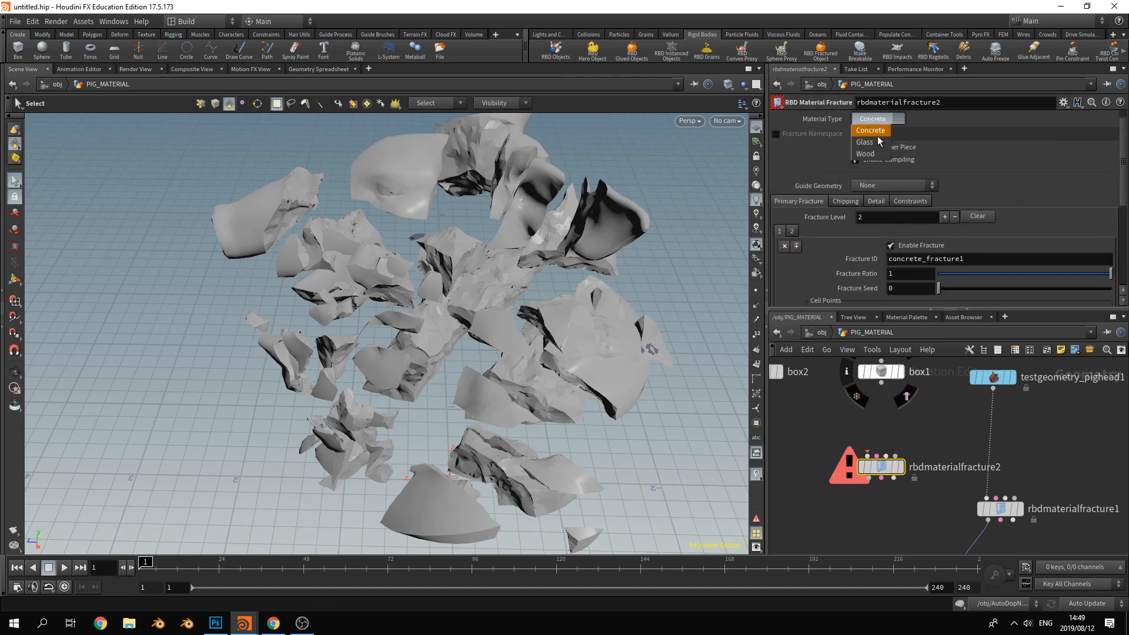
left_click(877, 142)
Connect box1 to the first input of rbdmaterialfracture2 and display the glass fracture
scroll(608, 439, "down", 5, "alt")
middle_click_drag(607, 438, 522, 373, "alt")
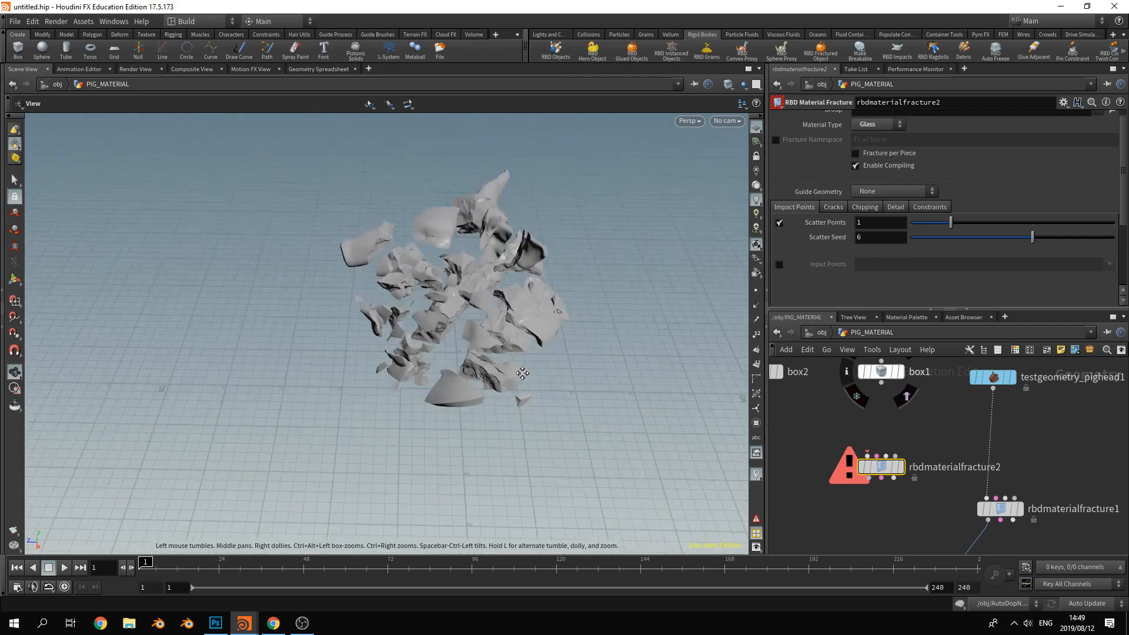
left_click_drag(522, 372, 594, 312, "alt")
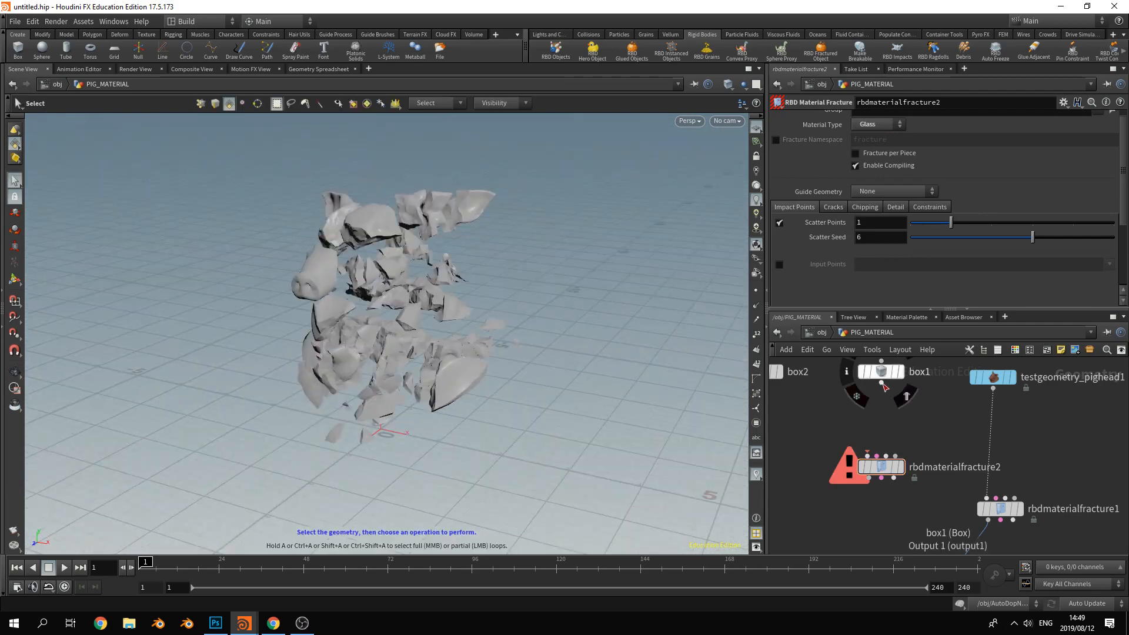
left_click_drag(884, 386, 884, 469)
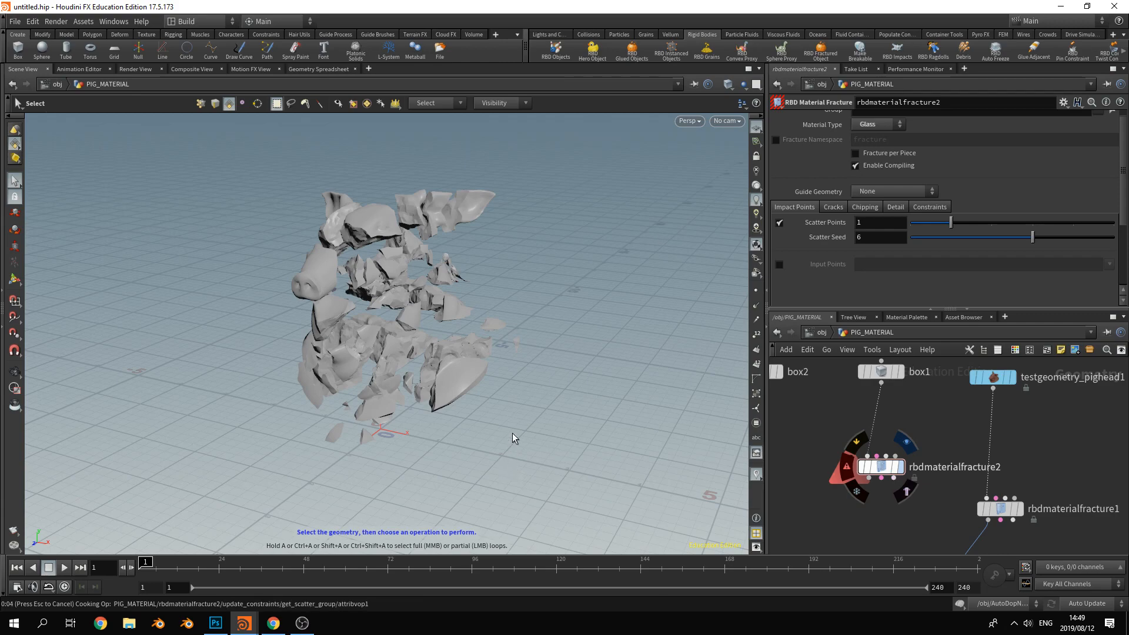
Switch the viewport to wireframe and frame the glass slab's crack pattern from the front
left_click_drag(494, 447, 521, 361, "alt")
key("w")
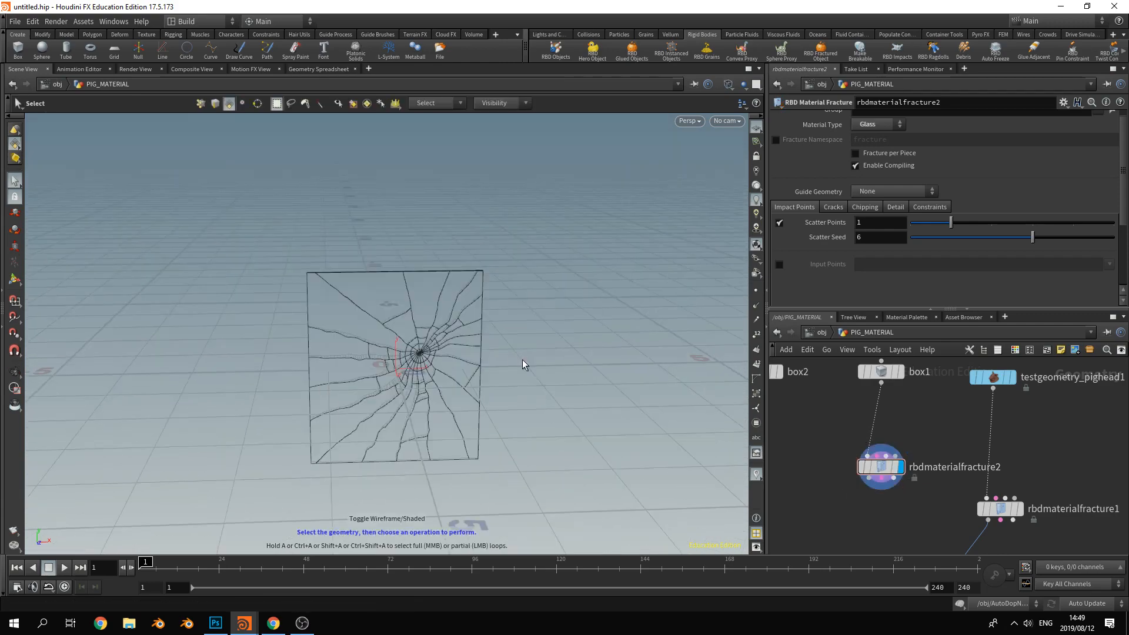
left_click_drag(452, 410, 557, 343, "alt")
scroll(489, 403, "up", 3)
scroll(551, 389, "up", 2)
middle_click_drag(572, 338, 605, 366, "alt")
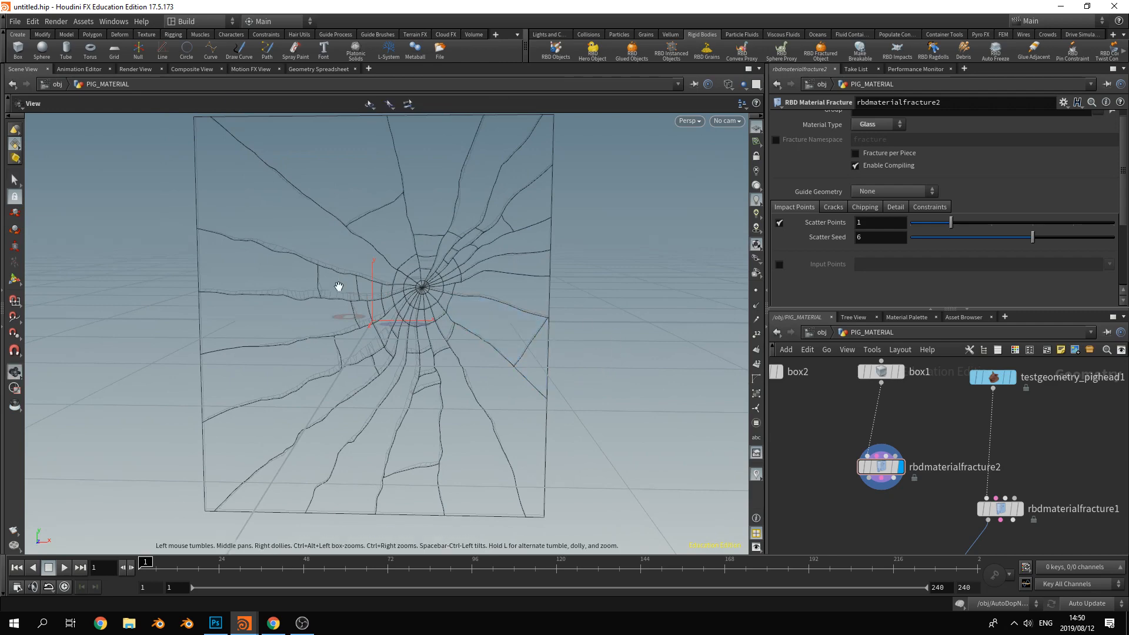
Inspect the internal node network and constraint geometry of rbdmaterialfracture2, and return to PIG_MATERIAL
left_click_drag(340, 285, 389, 285, "alt")
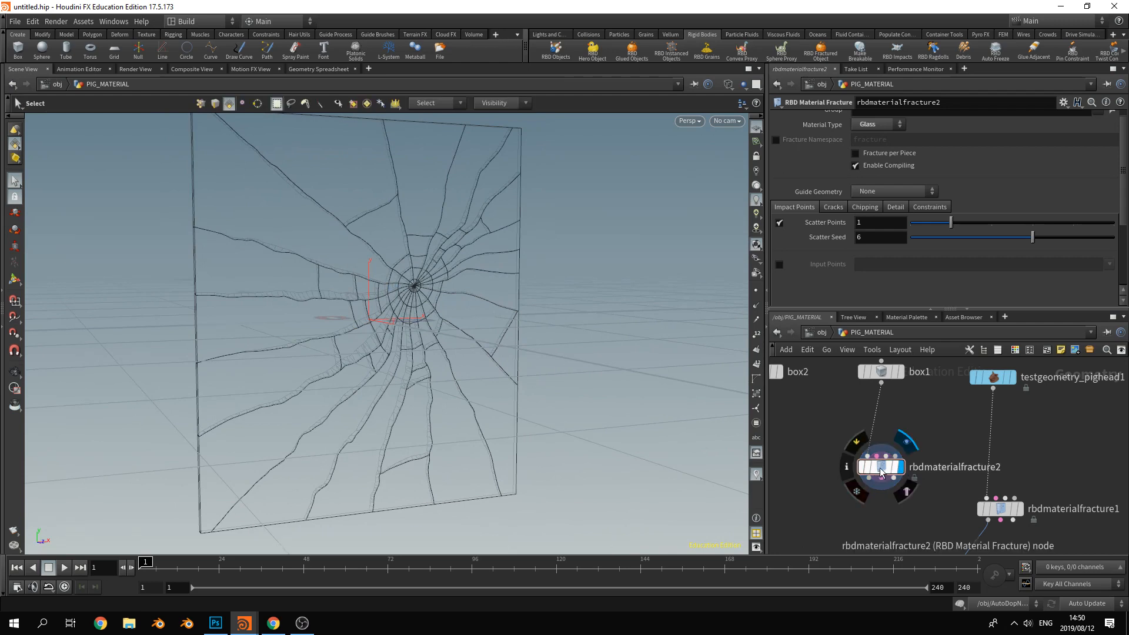
double_click(870, 467)
scroll(856, 469, "up", 6)
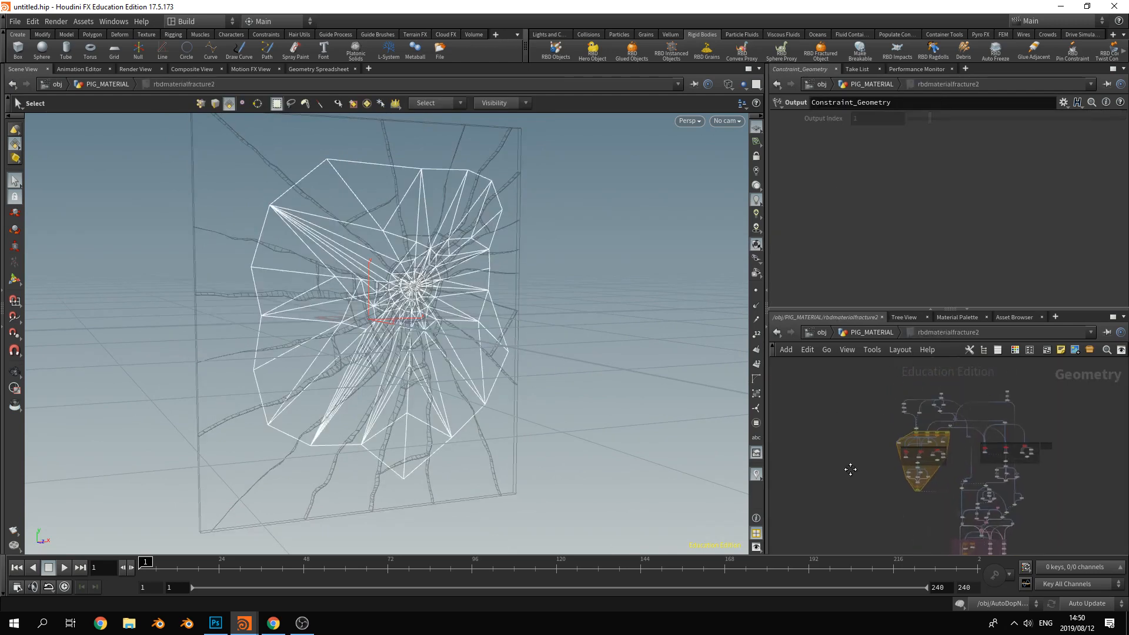
middle_click_drag(801, 471, 837, 362)
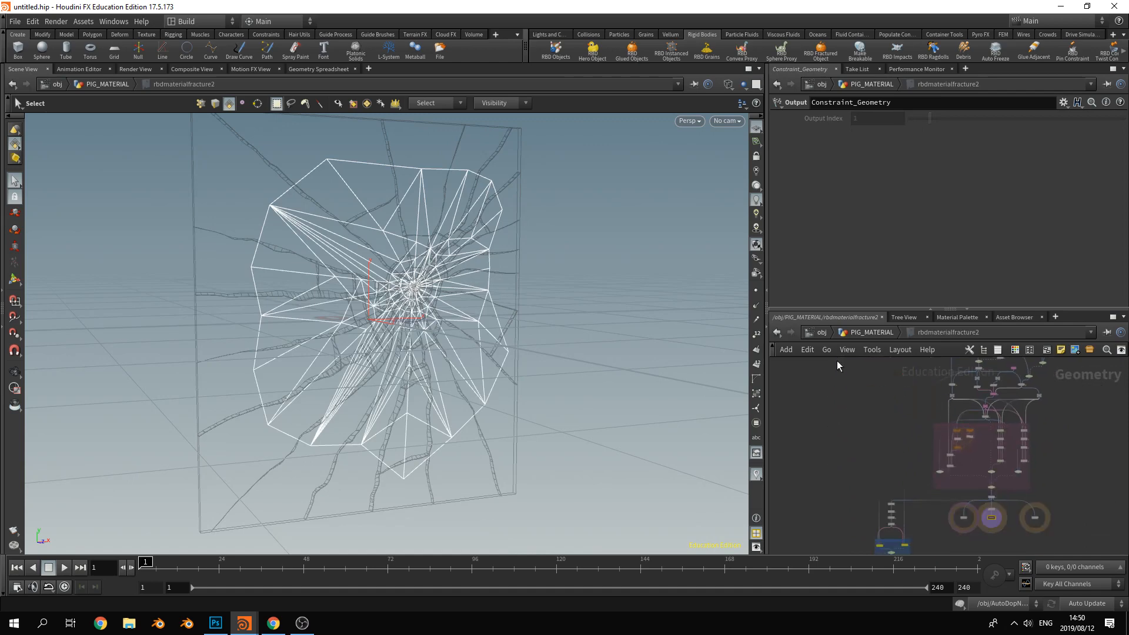
left_click(851, 334)
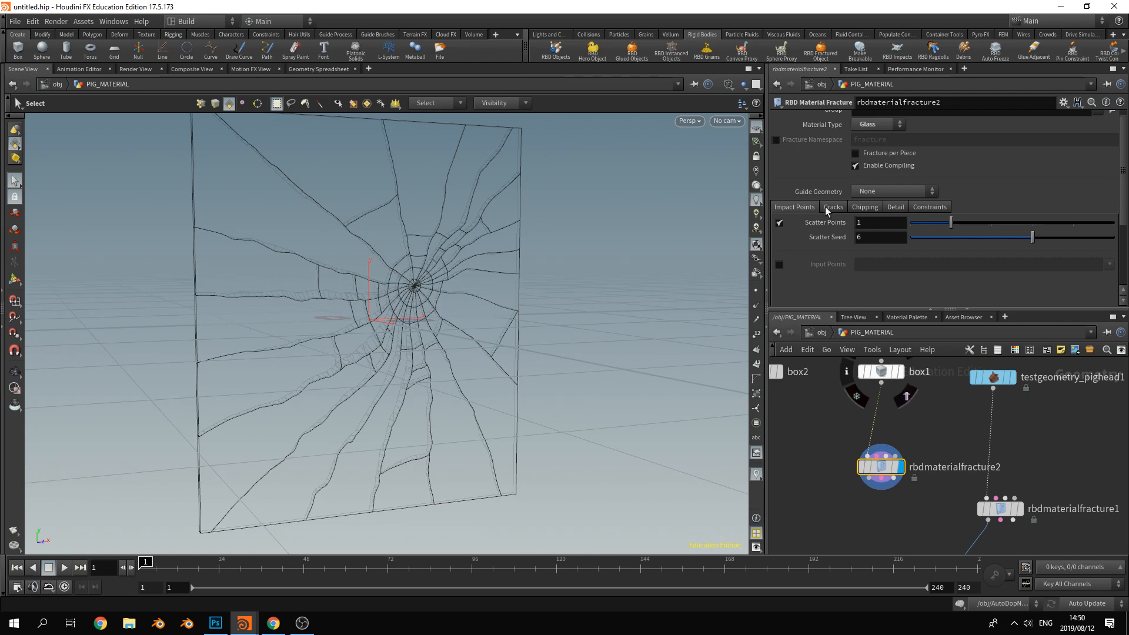
Increase the glass fracture's scattered impact points to 3 and raise its radial crack number to 24
left_click_drag(961, 227, 1034, 225)
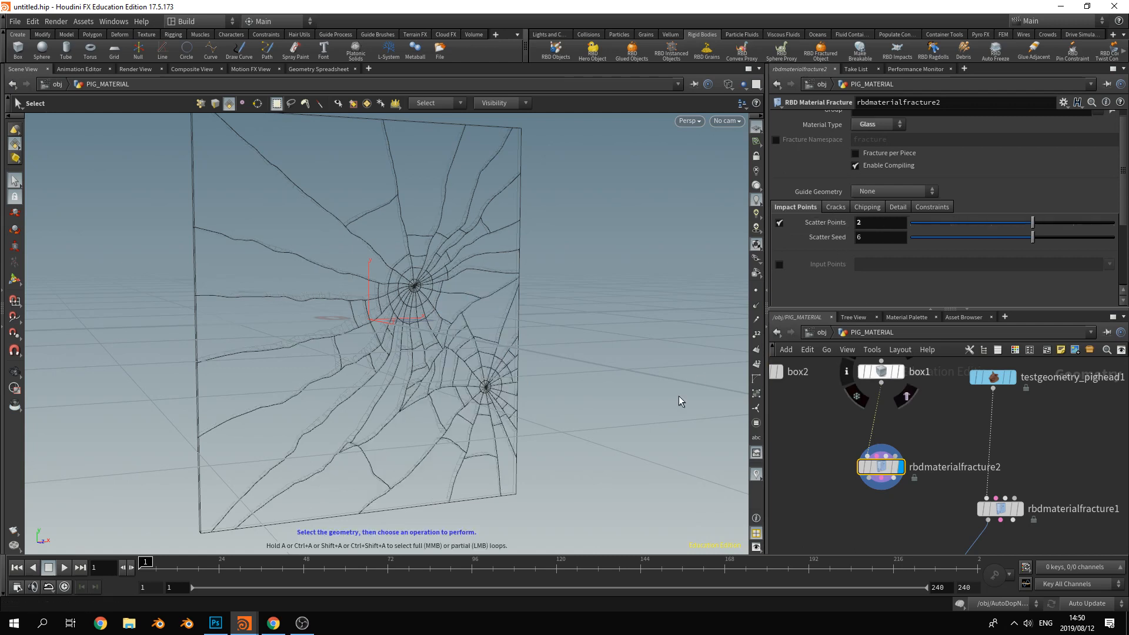
left_click(834, 207)
left_click_drag(977, 237, 1033, 240)
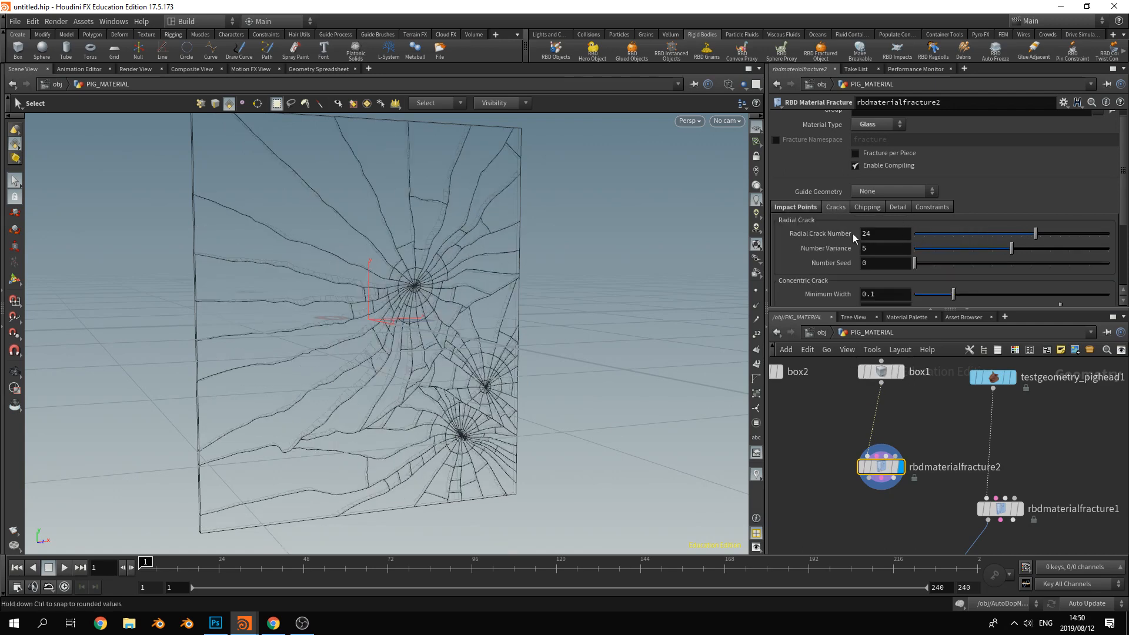
Enable chipping on rbdmaterialfracture2 and review its detail and constraint settings
left_click(866, 207)
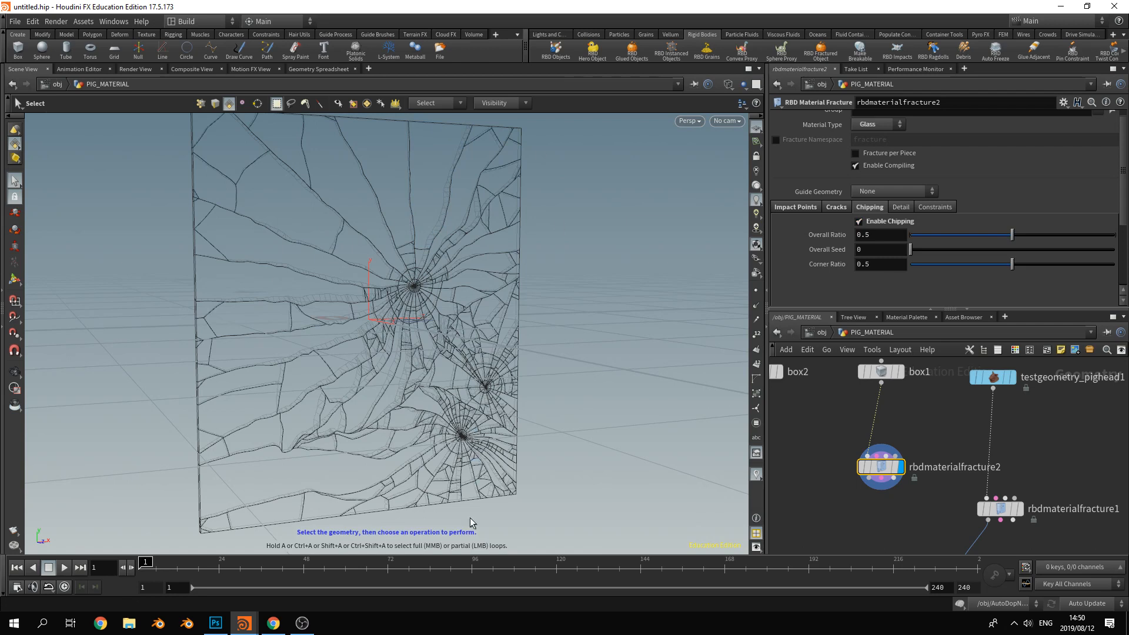
left_click(900, 206)
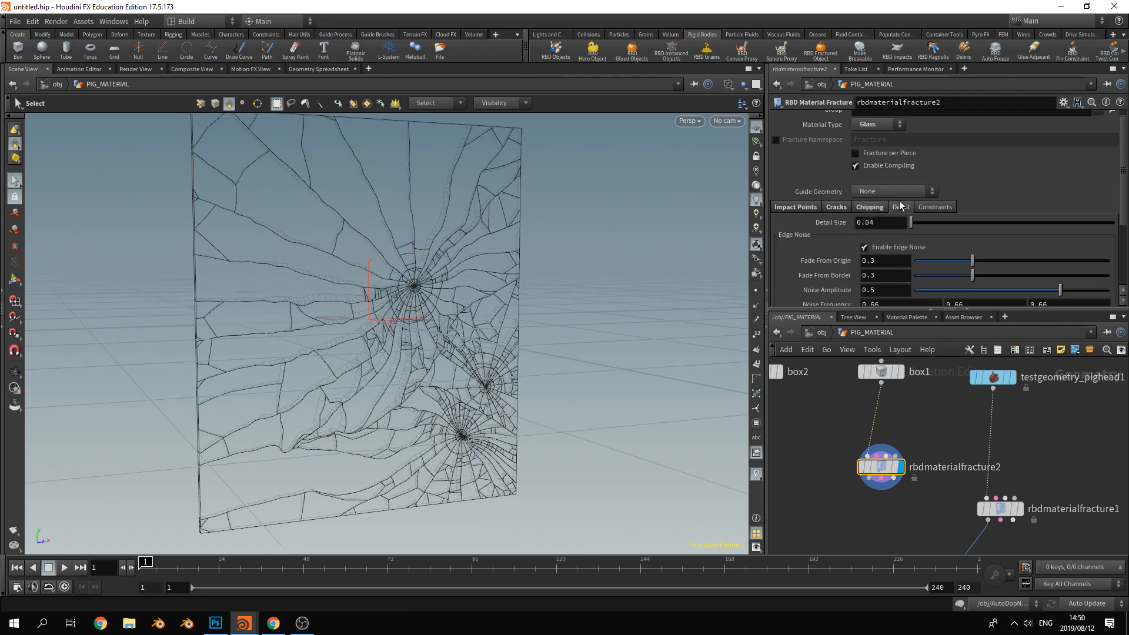
left_click(938, 207)
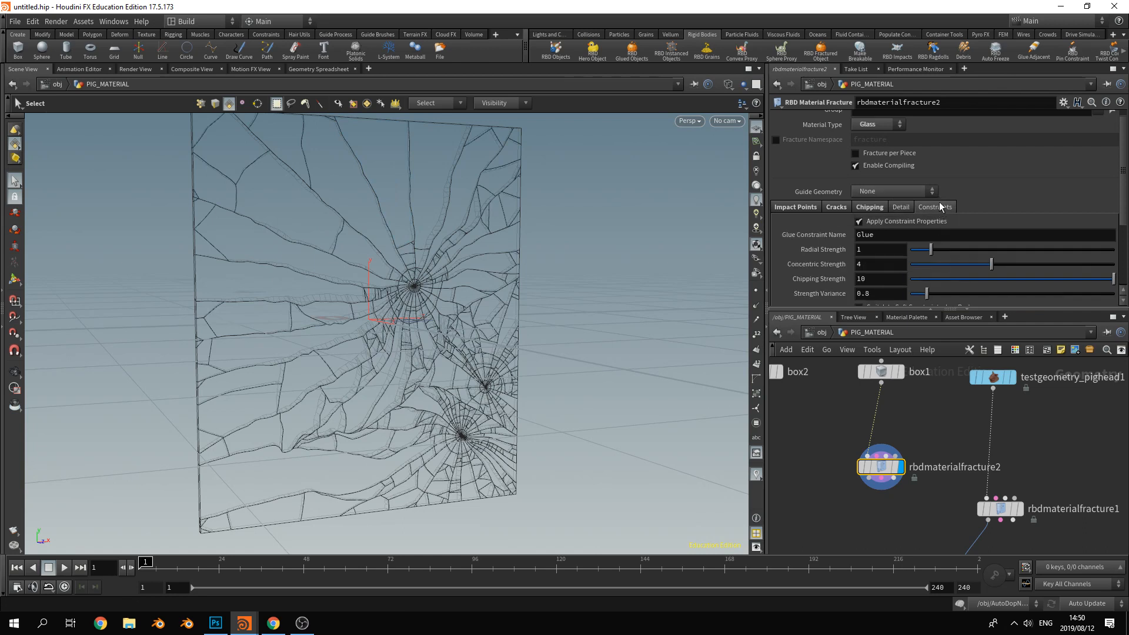
Duplicate rbdmaterialfracture2 below box2, connect box2 to the copy's first input and display it
middle_click_drag(811, 428, 895, 401)
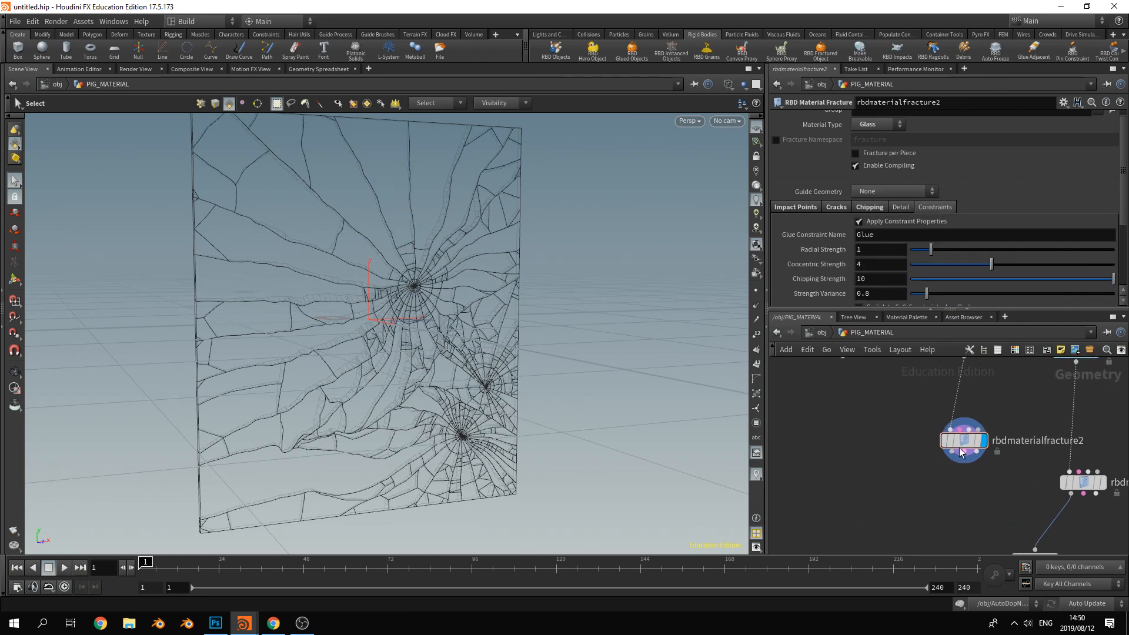
left_click_drag(960, 452, 834, 454, "alt")
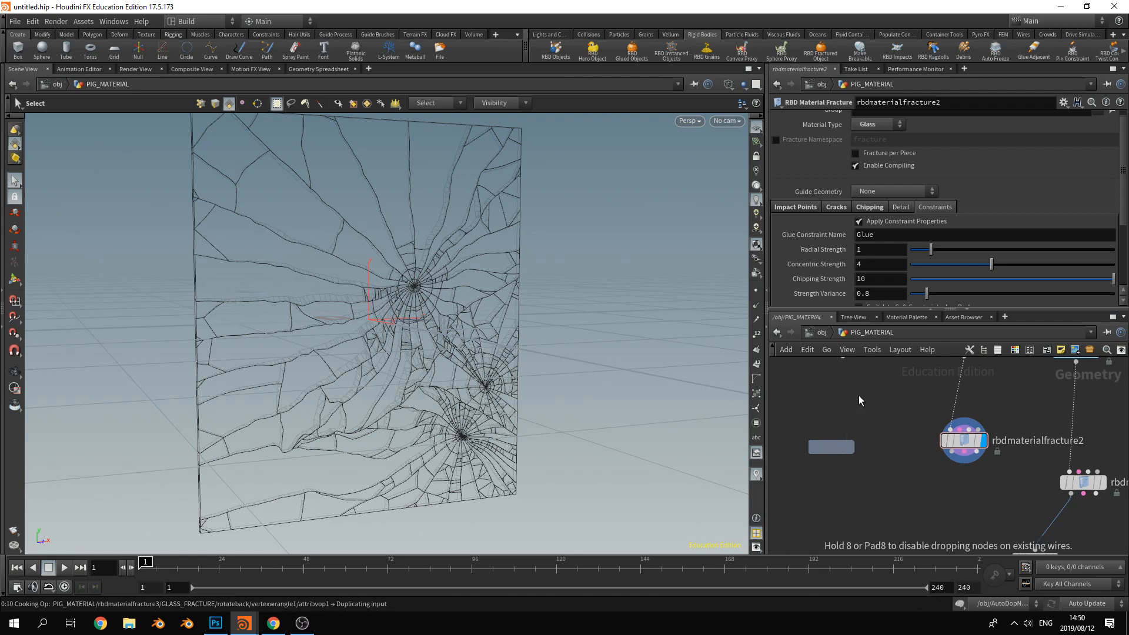
middle_click_drag(872, 380, 895, 440)
left_click_drag(866, 413, 873, 501)
Set the material type of rbdmaterialfracture3 to Wood and frame the whole fractured column
left_click(877, 124)
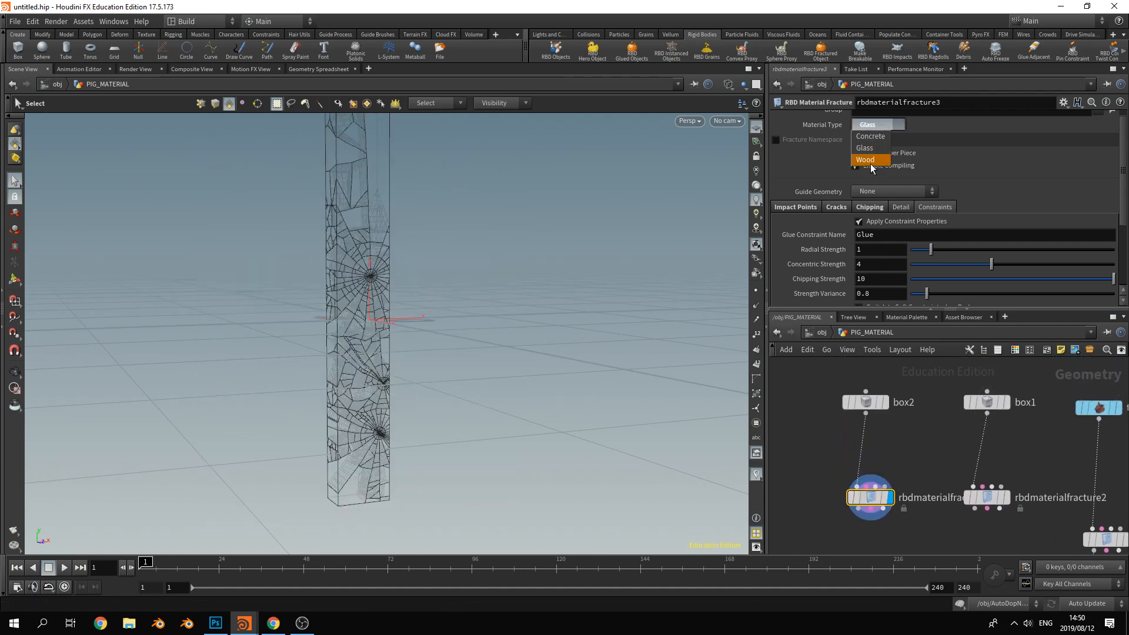
left_click(869, 160)
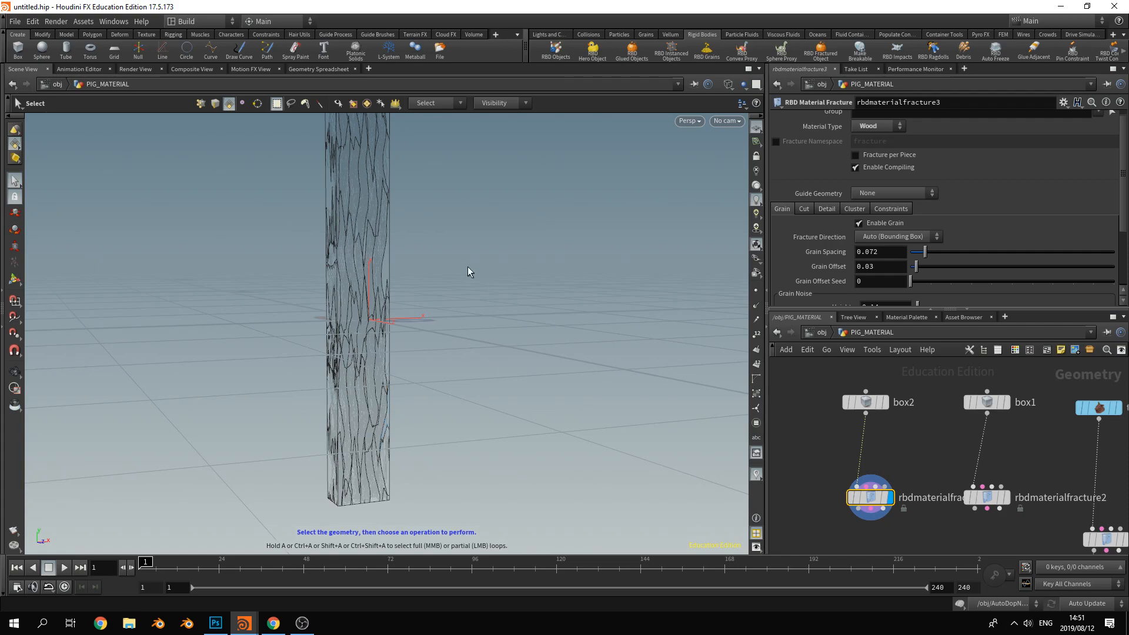
middle_click_drag(398, 208, 421, 303, "alt")
left_click_drag(466, 330, 435, 358, "alt")
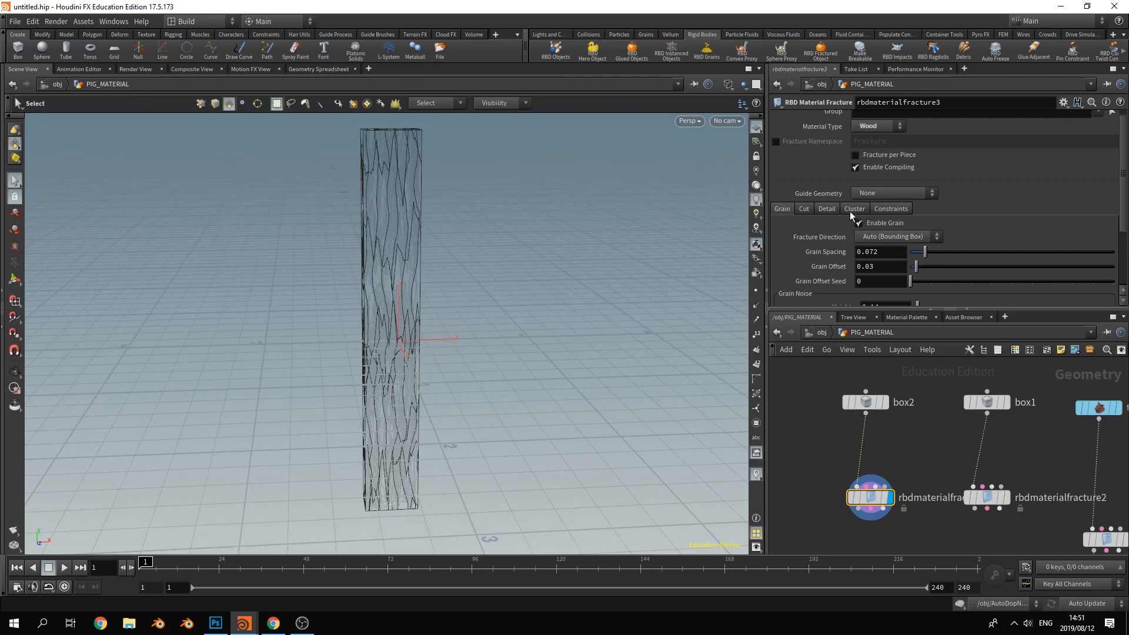
Review the wood fracture's detail and cut settings and examine the column's splinter pattern from another side
left_click(831, 215)
scroll(935, 221, "down", 2)
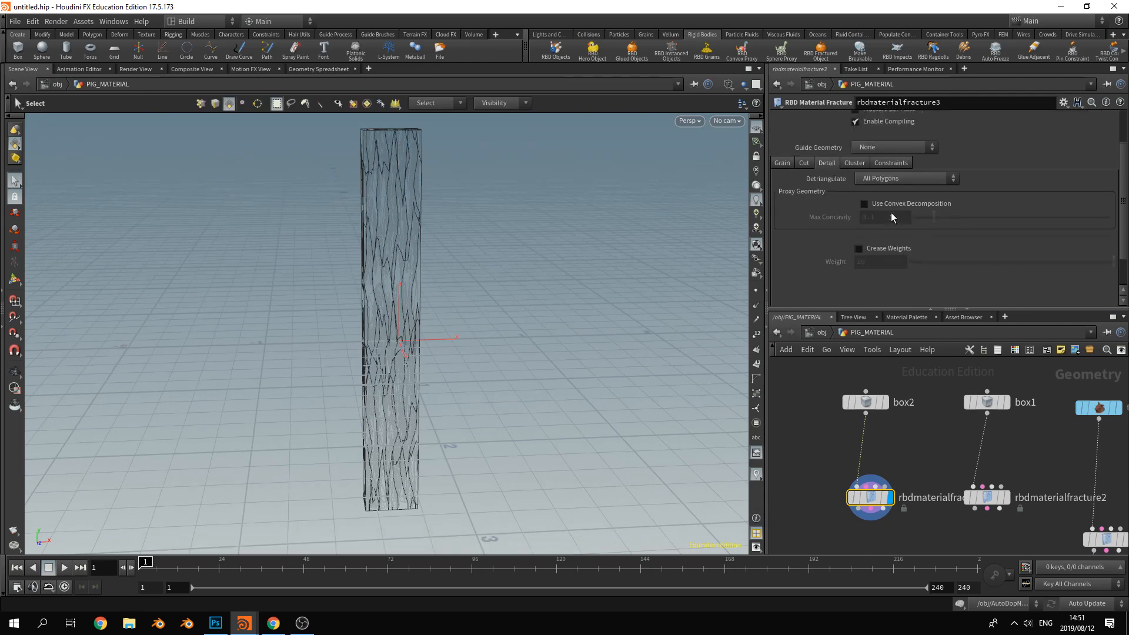
left_click(804, 178)
scroll(810, 222, "down", 3)
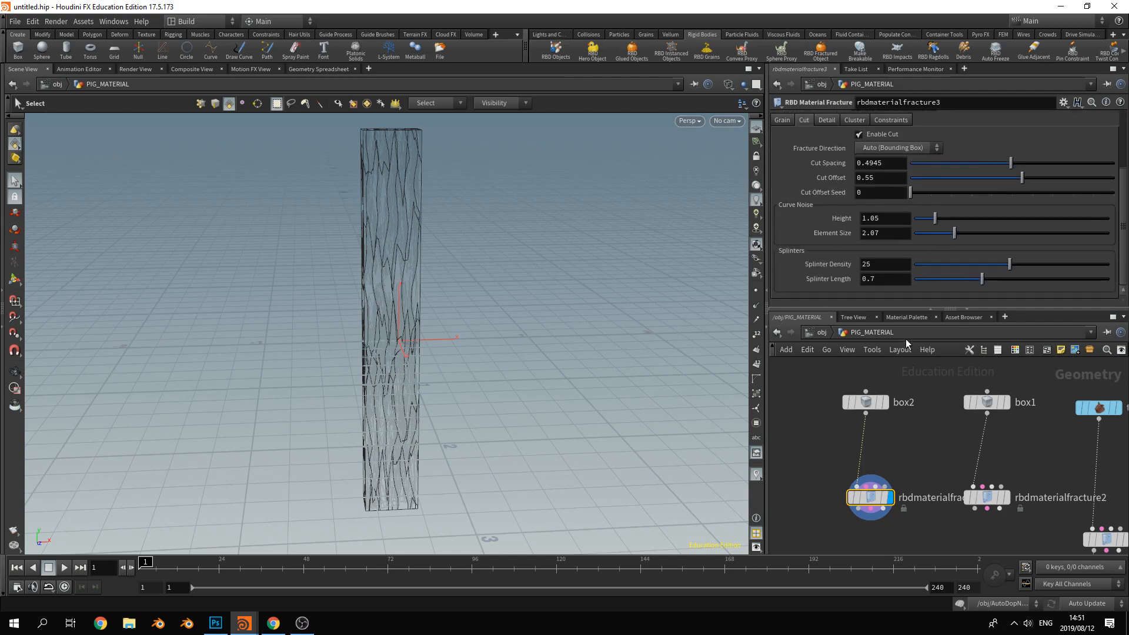
key("Escape")
left_click_drag(346, 393, 403, 383)
middle_click_drag(403, 383, 427, 419)
key("s")
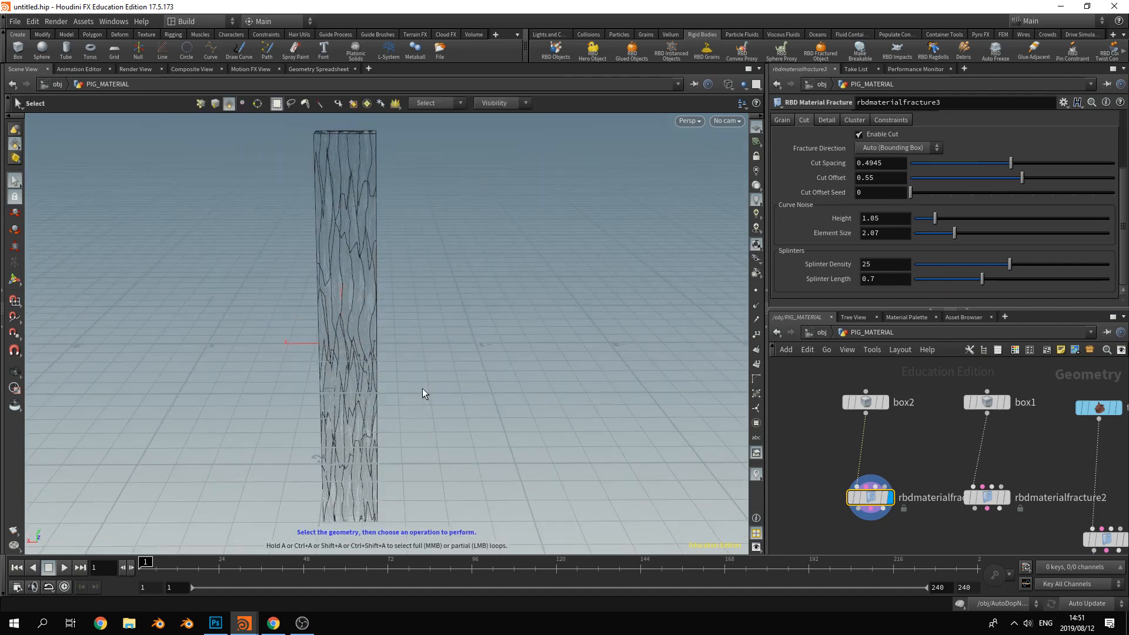
Delete box1, box2, their two material fracture nodes and the exploded view, keeping rbdmaterialfracture1 close below the pig head
scroll(927, 454, "down", 5)
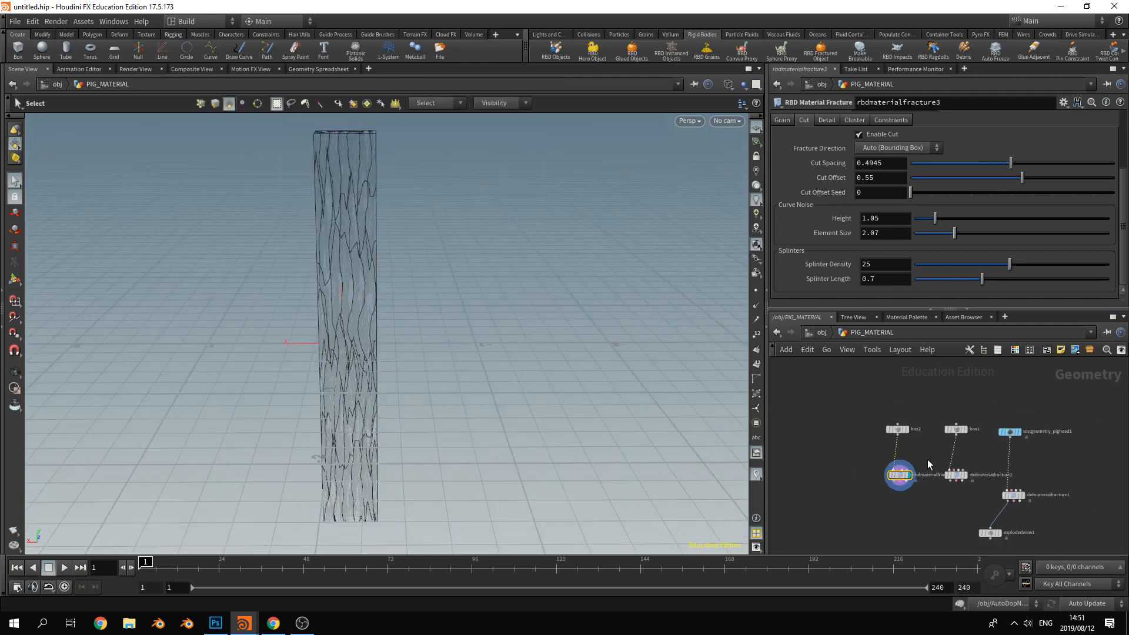
middle_click_drag(928, 464, 865, 428)
left_click_drag(813, 379, 934, 458)
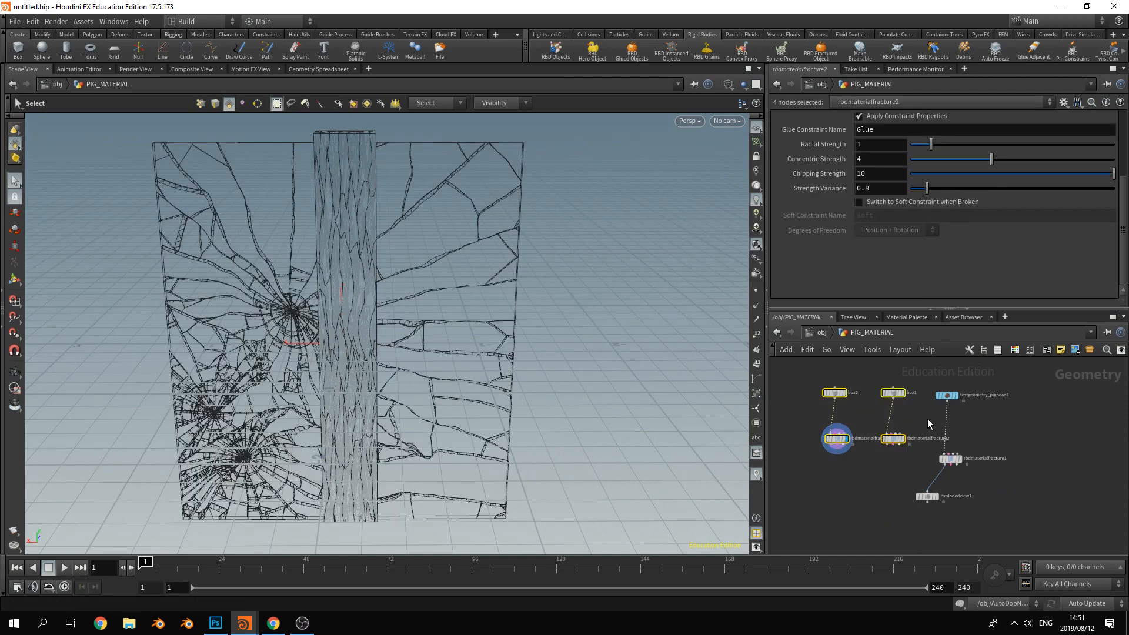
key("Delete")
left_click(927, 497)
key("Delete")
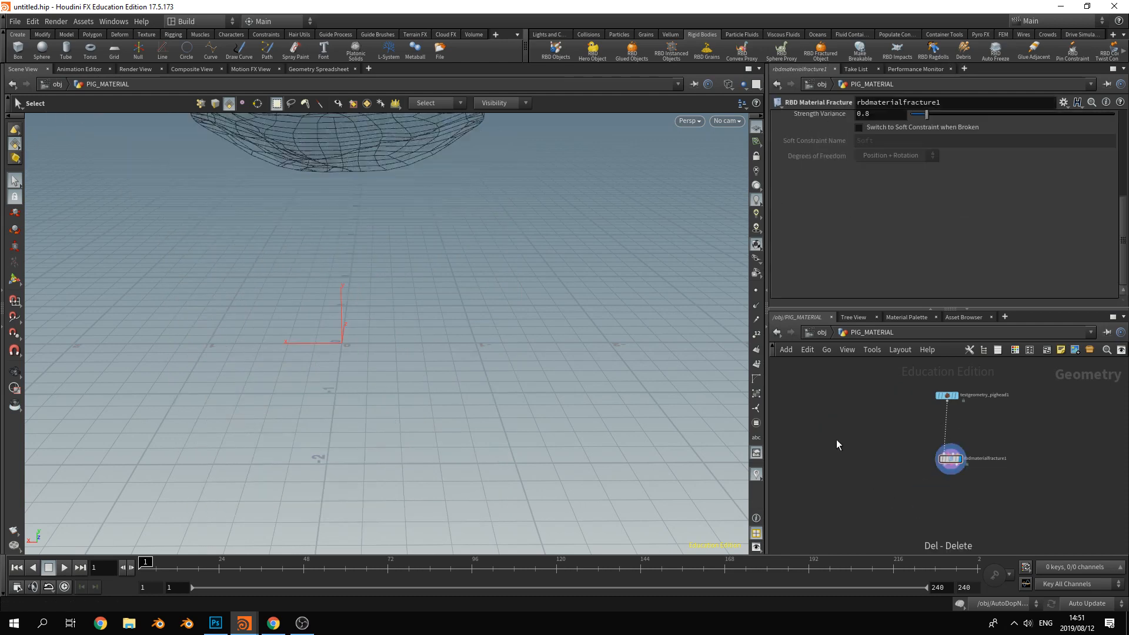
left_click_drag(958, 467, 953, 445)
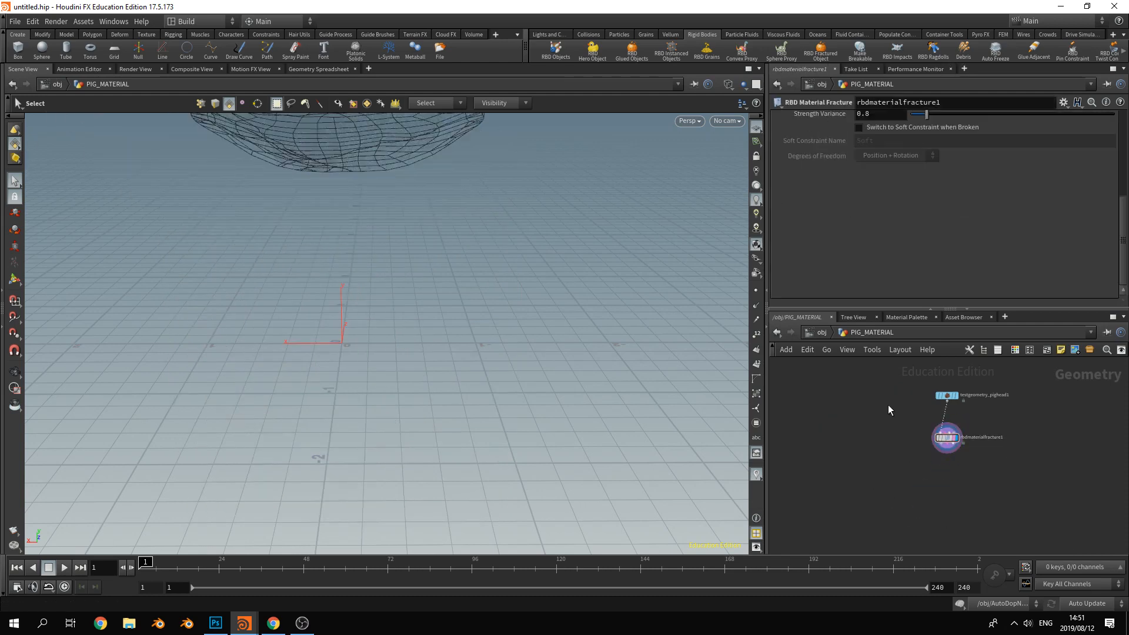
Frame the fractured pig head, check the PIG_MATERIAL object at the object level and go back inside it
scroll(412, 267, "down", 7)
left_click_drag(413, 257, 655, 348, "alt")
key("s")
left_click(814, 336)
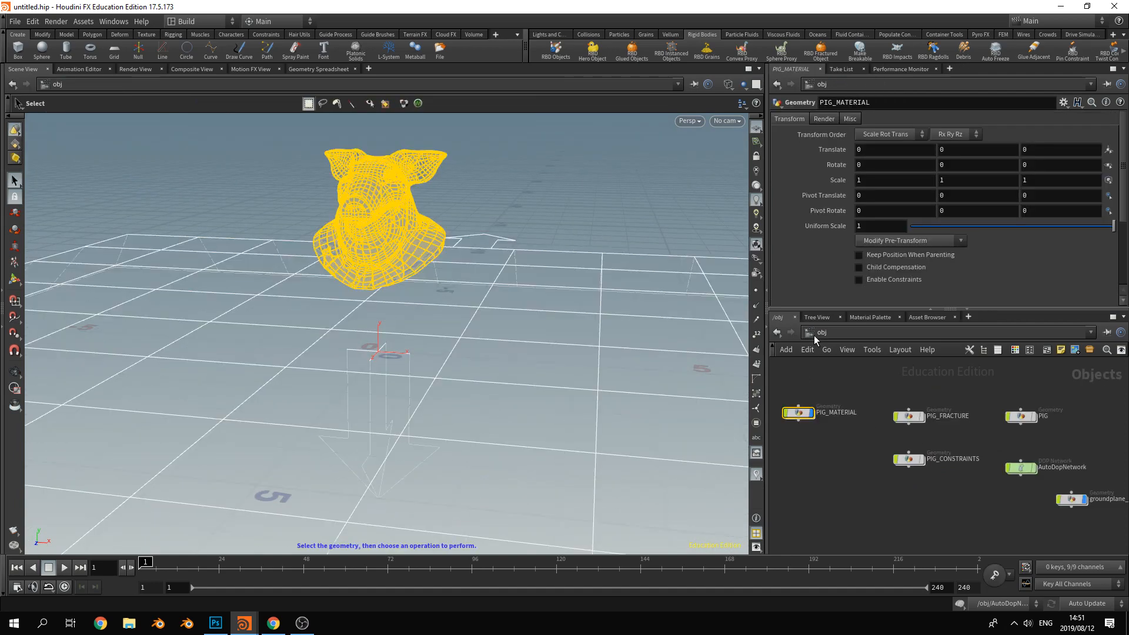
left_click(799, 429)
left_click(801, 414)
middle_click_drag(833, 455, 879, 461)
left_click(872, 463)
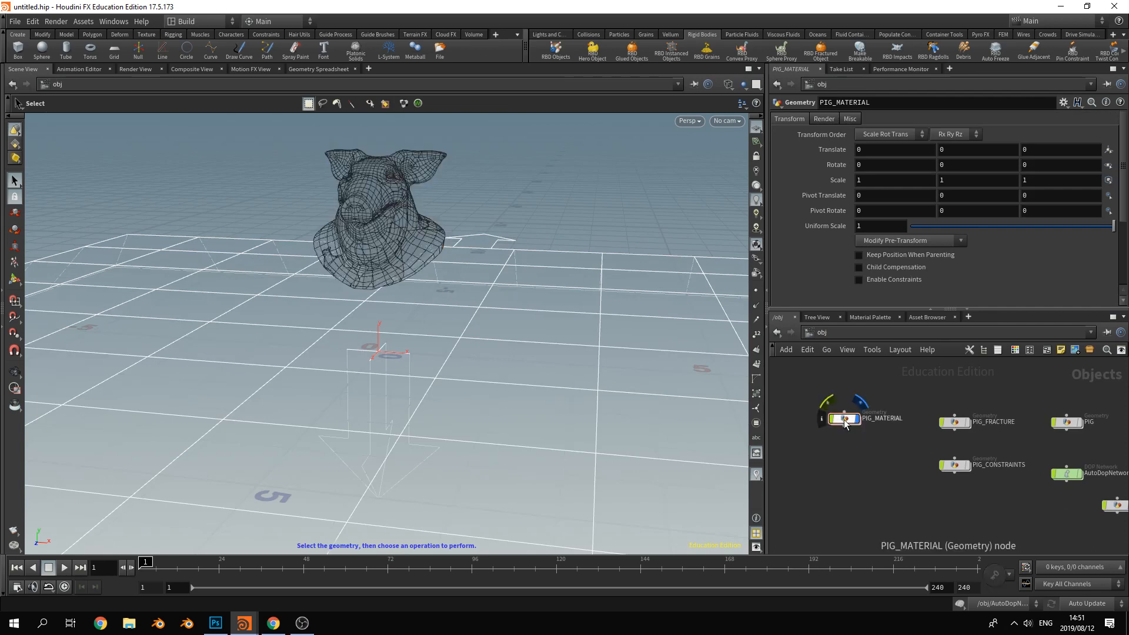
left_click(842, 420)
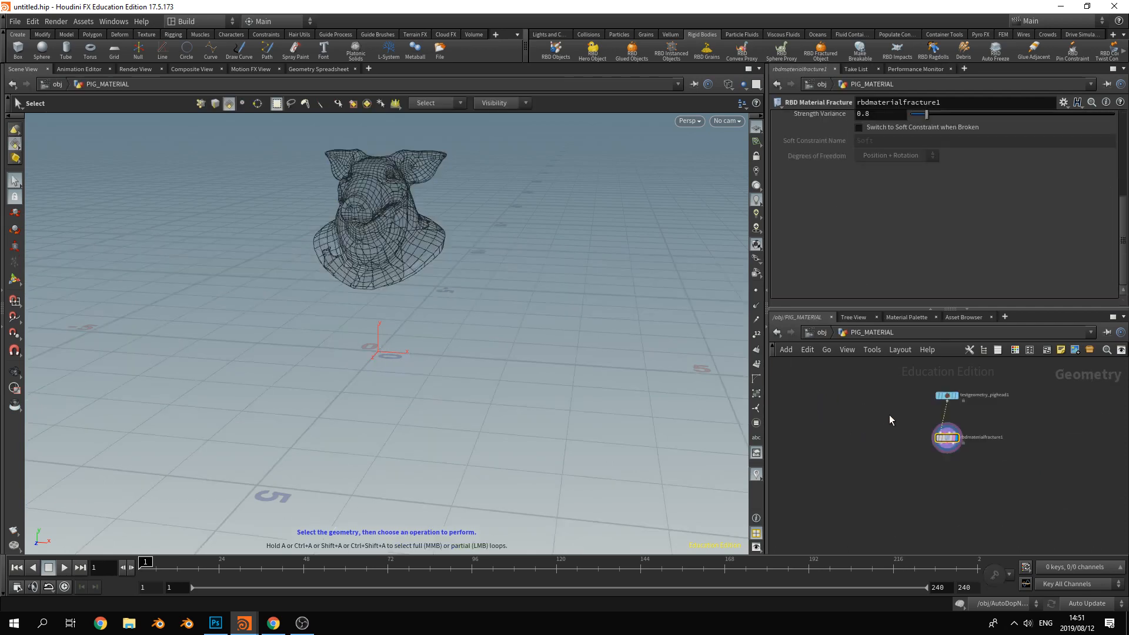
double_click(845, 418)
Examine the constraint geometry inside rbdmaterialfracture1 and the node's glue constraint settings
double_click(946, 438)
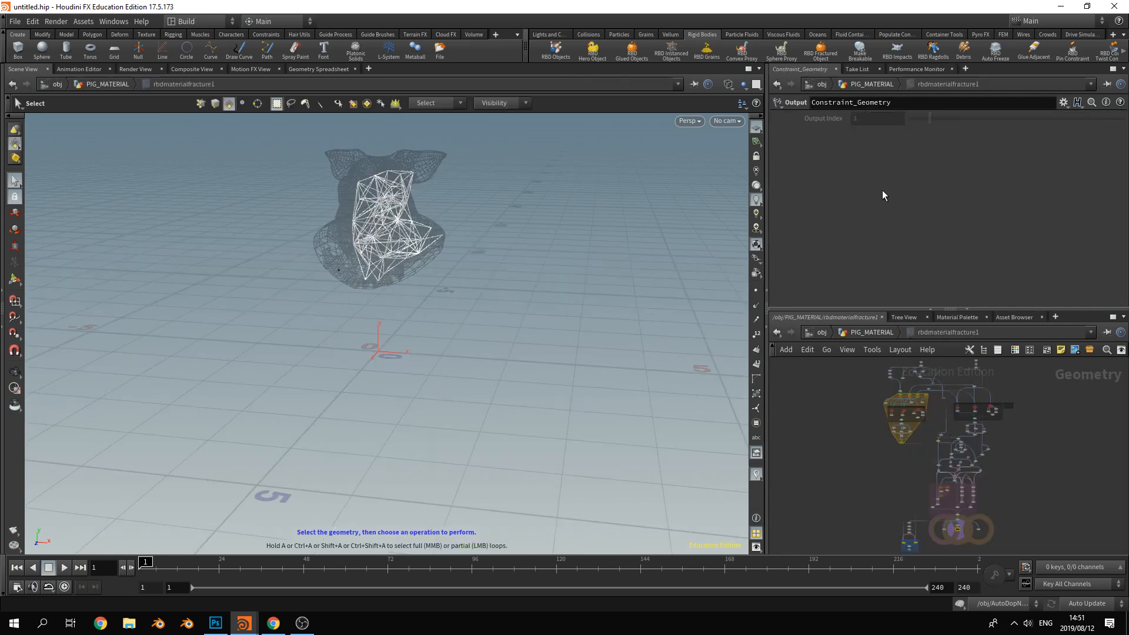
left_click(891, 331)
scroll(905, 152, "up", 3)
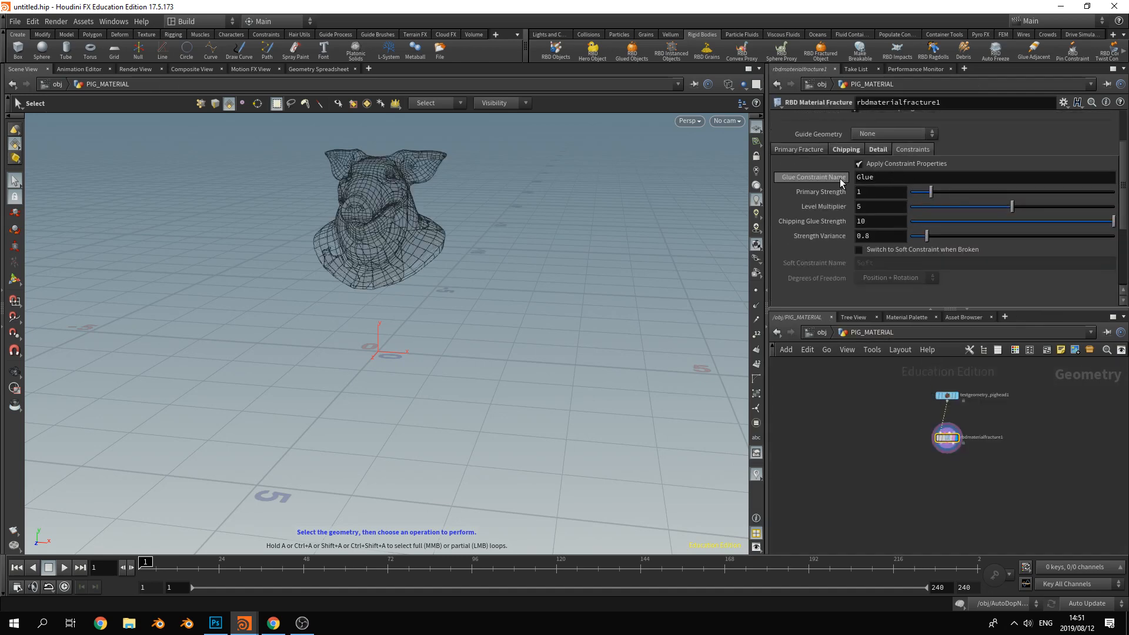
Add PIG_MATERIAL to the simulation as an RBD packed object with glue constraints and lay out the AutoDopNetwork nodes
left_click(821, 333)
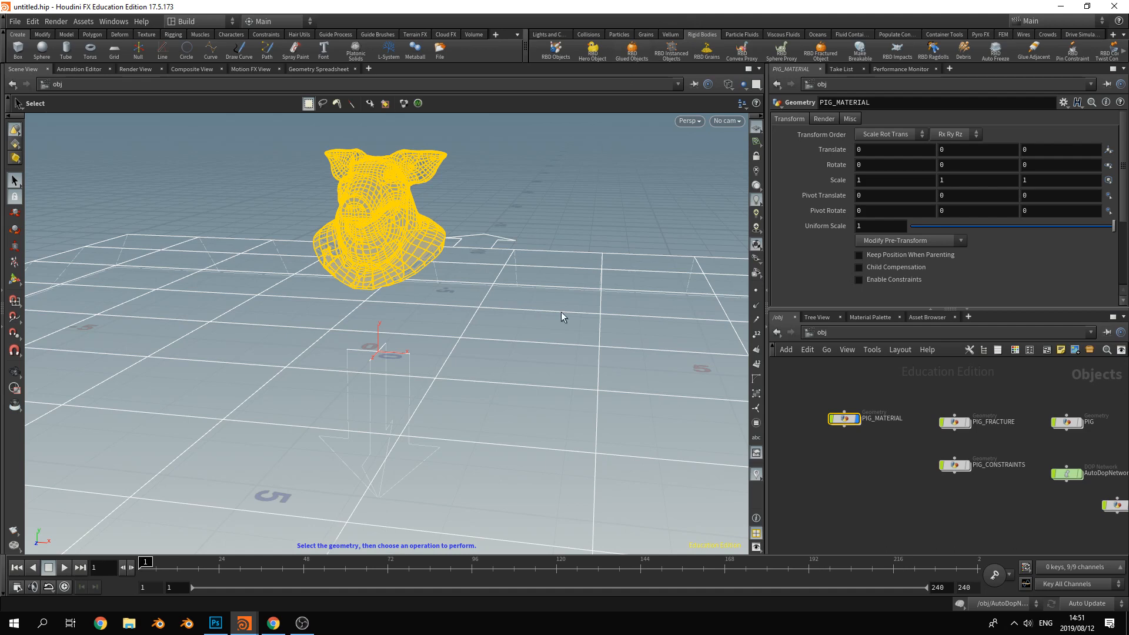
key("Return")
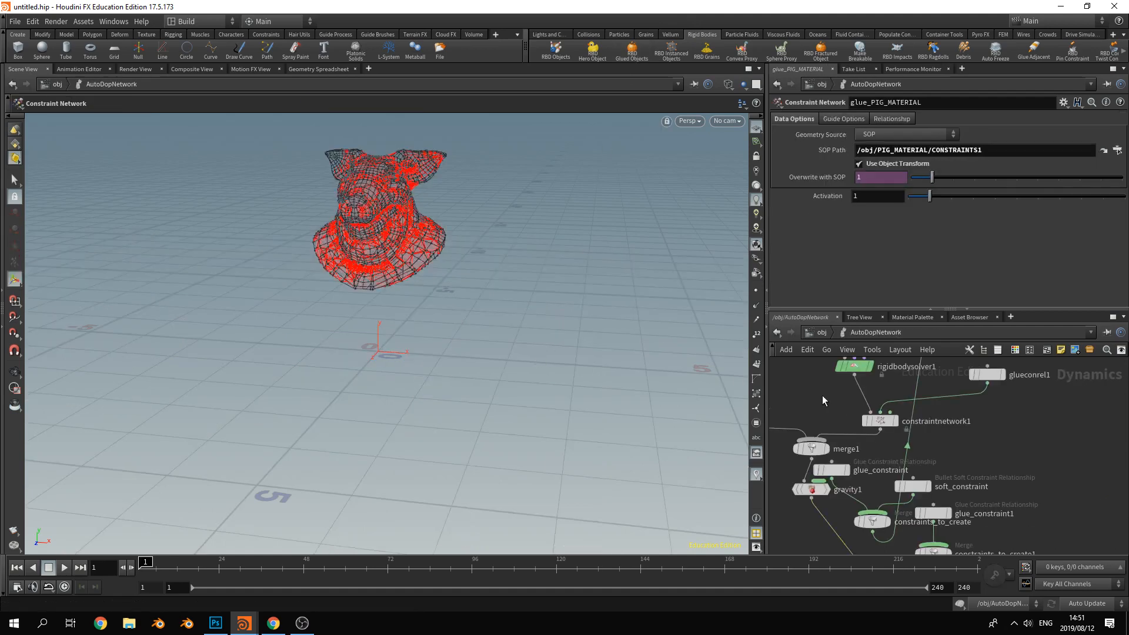
key("h")
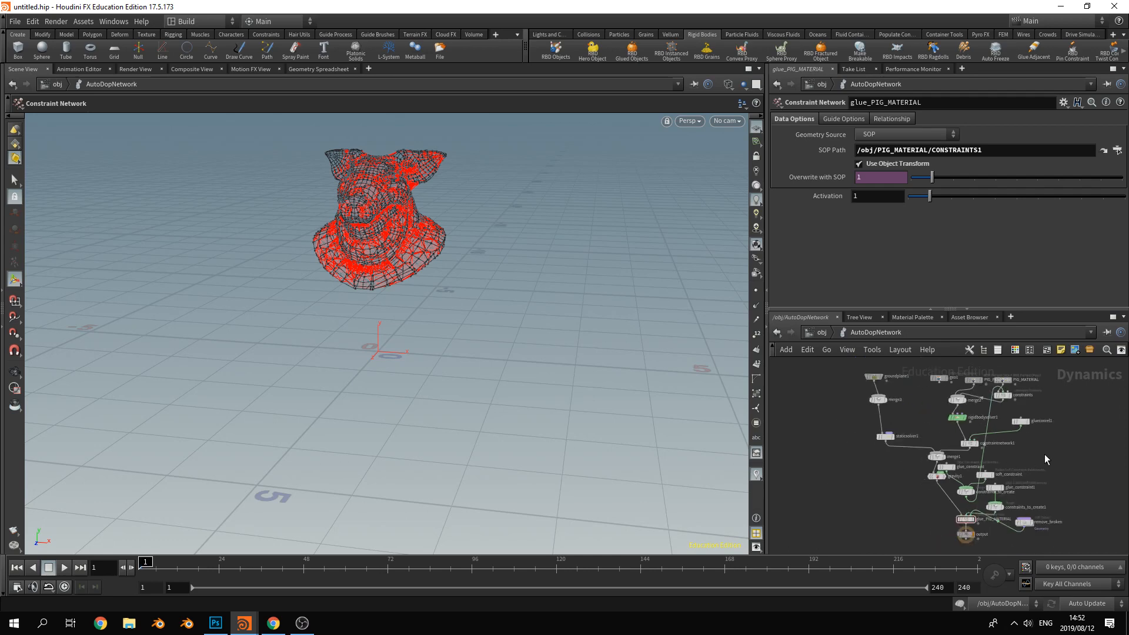
key("l")
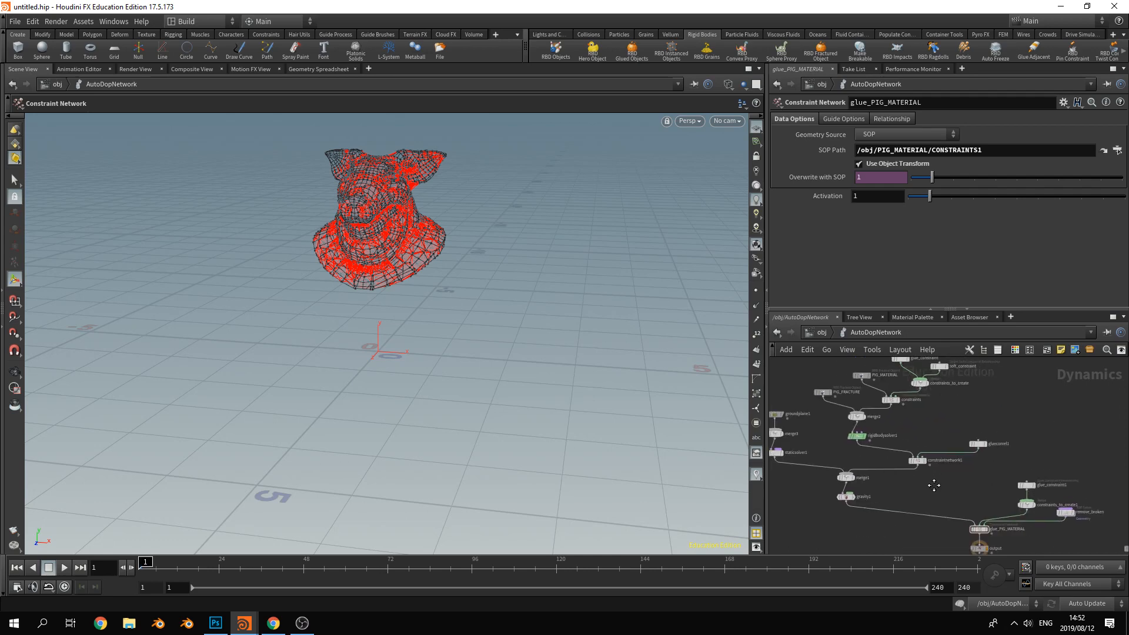
scroll(937, 436, "up", 2)
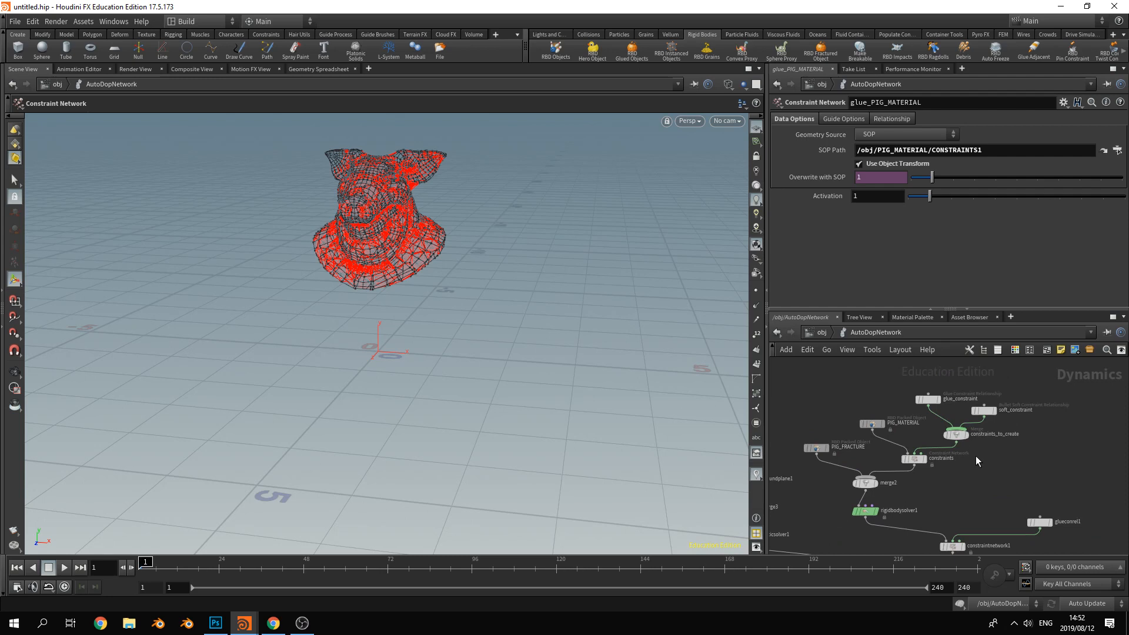
Detach PIG_FRACTURE and merge2 from the solver chain and connect the constraints node directly to rigidbodysolver1
left_click_drag(820, 445, 794, 416)
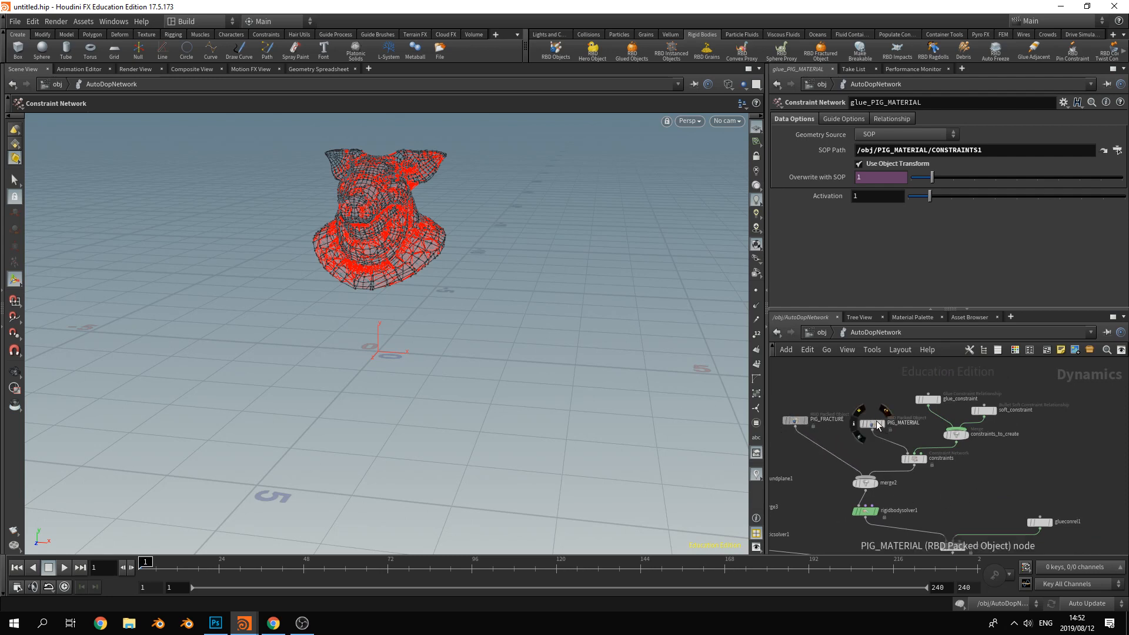
left_click_drag(809, 426, 787, 406)
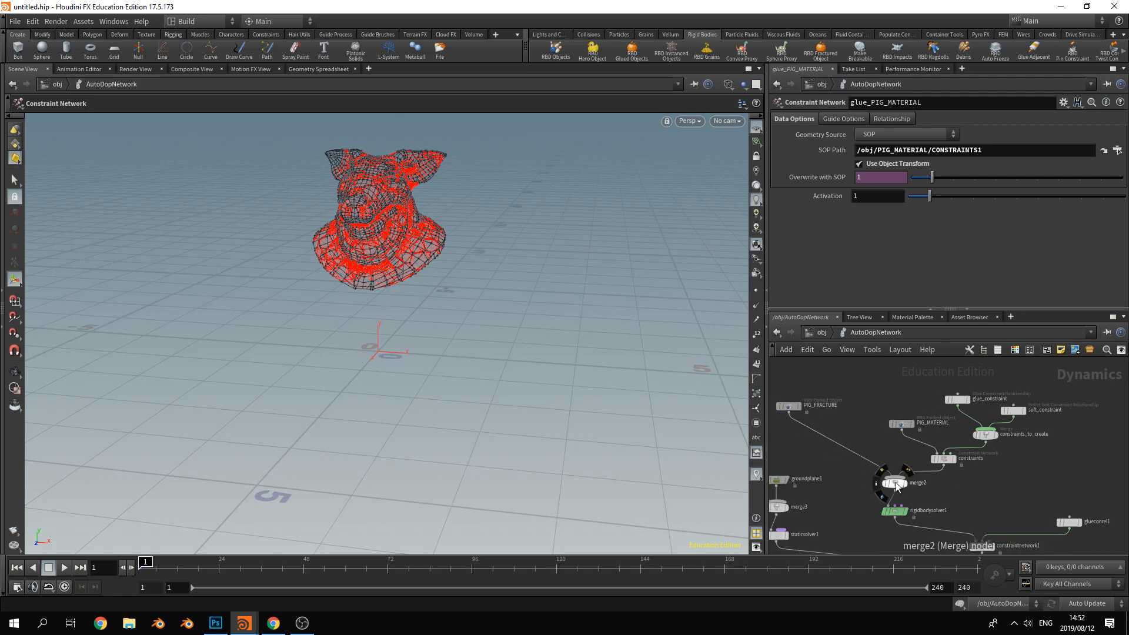
mouse_move(895, 484)
left_mouse_down()
mouse_move(821, 441)
mouse_move(842, 498)
left_mouse_up()
key("y")
left_click_drag(944, 465, 888, 505)
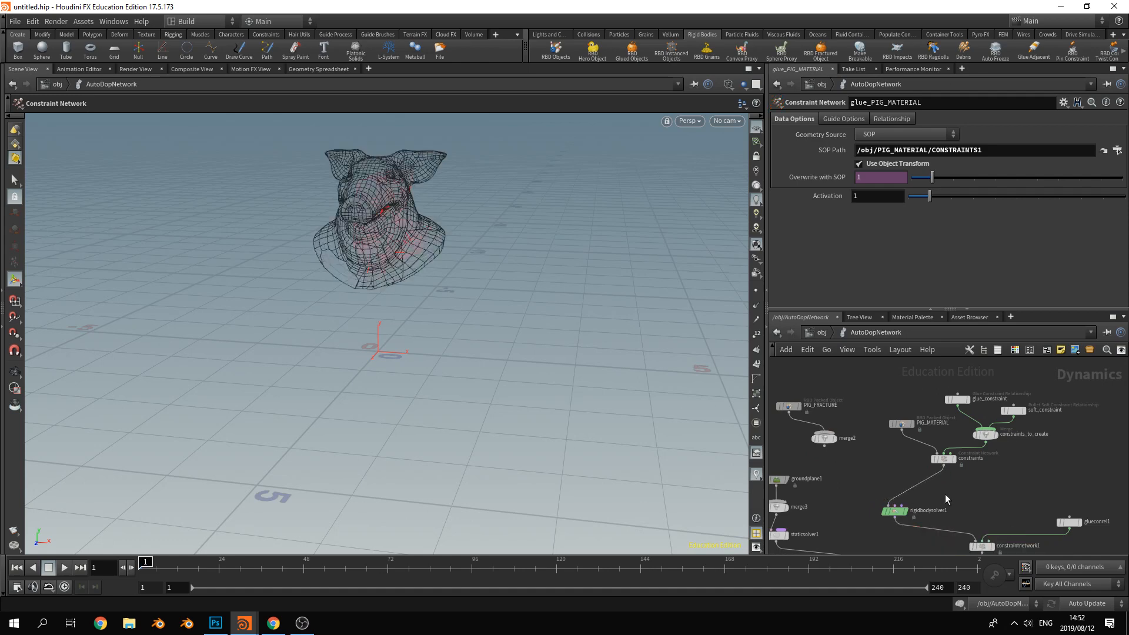
Select the PIG_MATERIAL packed object and reposition the constraints node beneath it and constraints_to_create
middle_click_drag(987, 475, 965, 484)
scroll(965, 484, "up", 2)
mouse_move(849, 414)
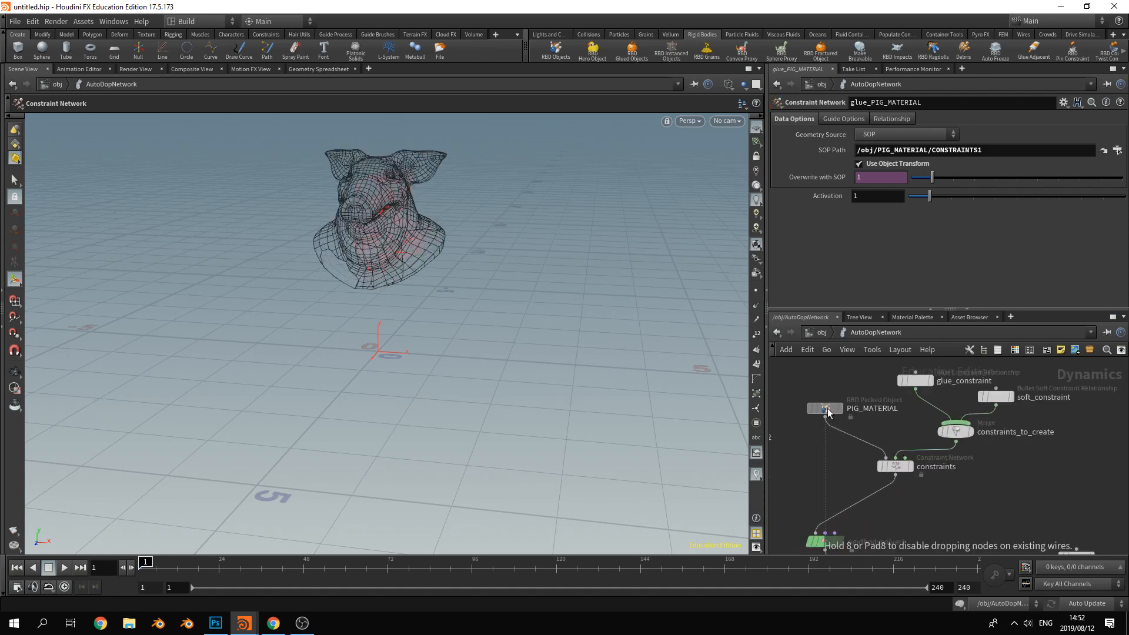
left_click(841, 409)
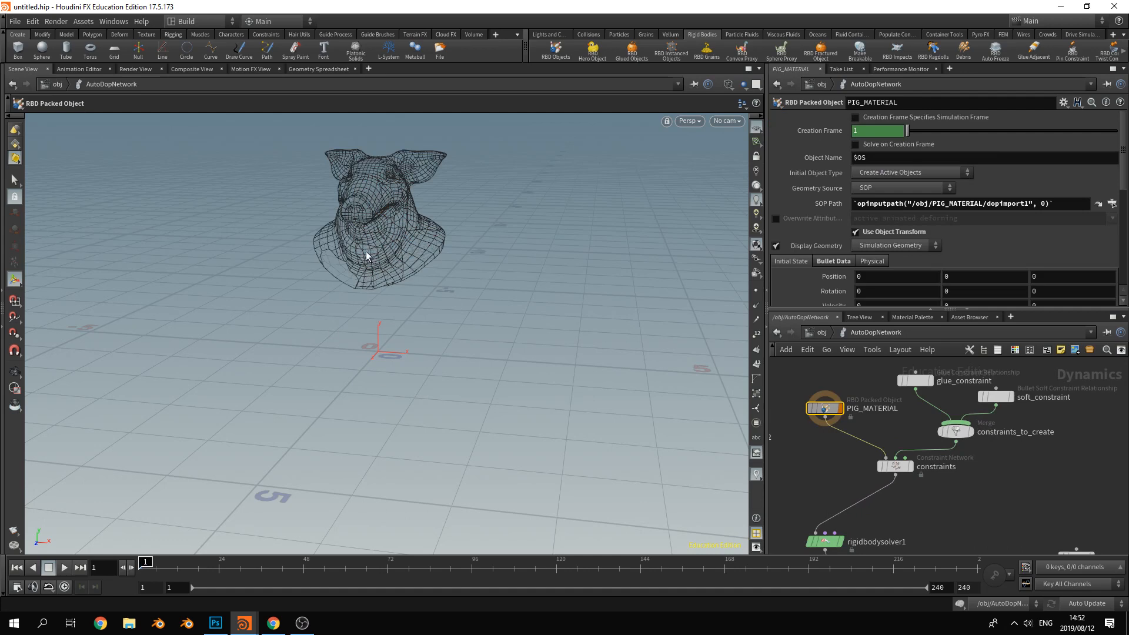
left_click_drag(912, 469, 899, 481)
Examine the glue strength settings of the glueconrel1 node feeding constraintnetwork1
middle_click_drag(1006, 486, 982, 499)
scroll(967, 471, "down", 2)
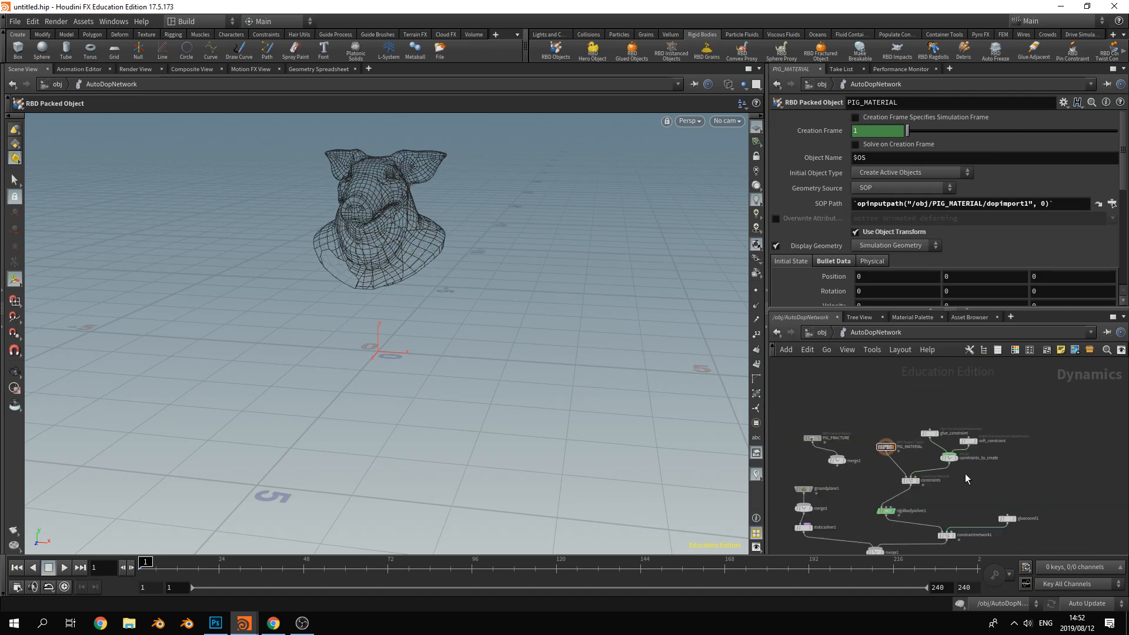
middle_click_drag(947, 462, 924, 410)
scroll(947, 465, "up", 4)
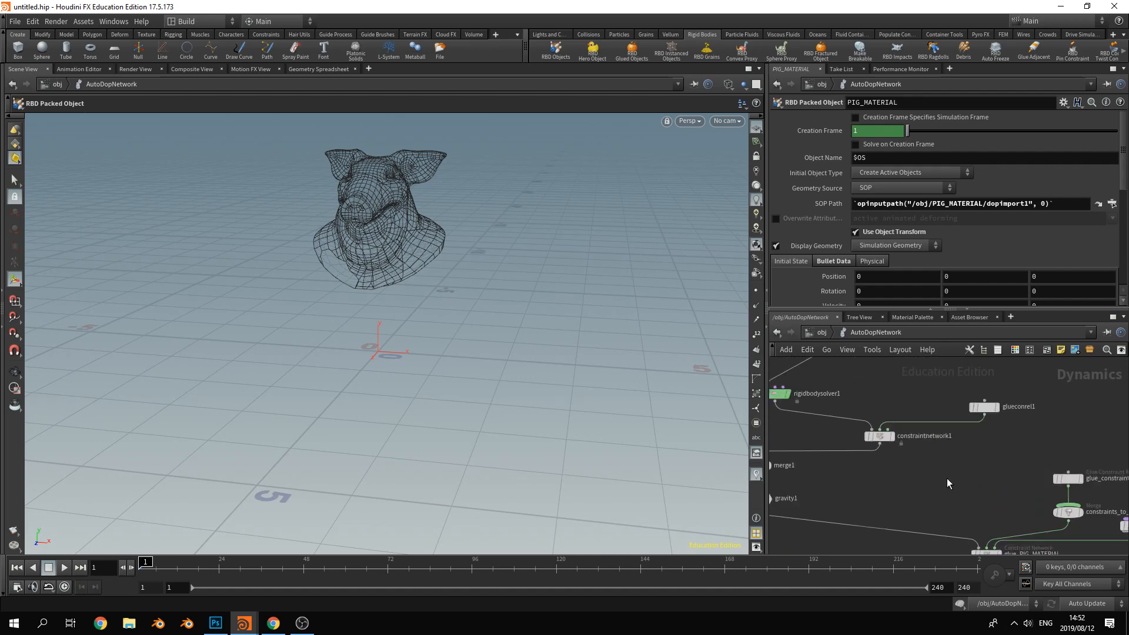
left_click(985, 407)
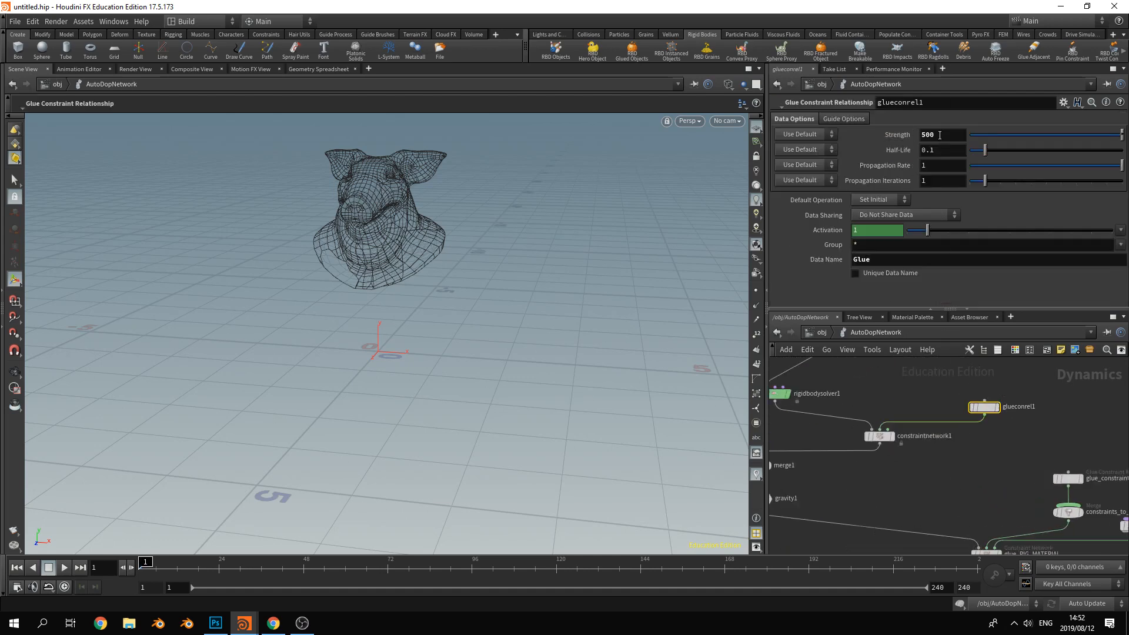
Move the remove_broken solver farther from constraints_to_create1 and make the output node the displayed result
middle_click_drag(989, 456, 866, 409)
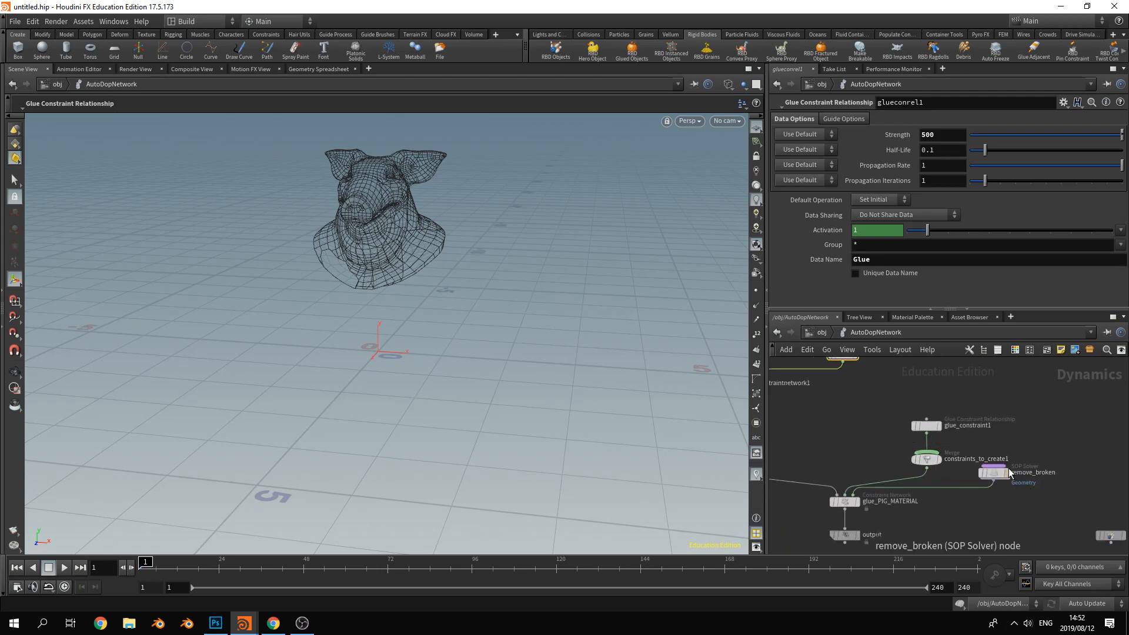
left_click_drag(995, 478, 1042, 474)
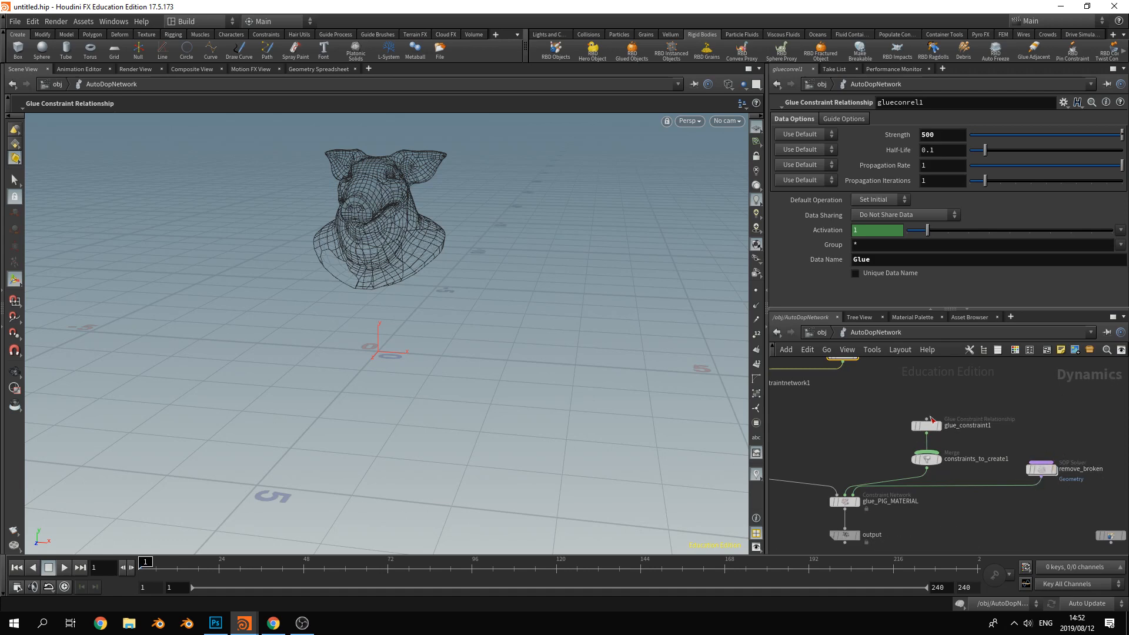
middle_click_drag(931, 419, 955, 390)
left_click(883, 506)
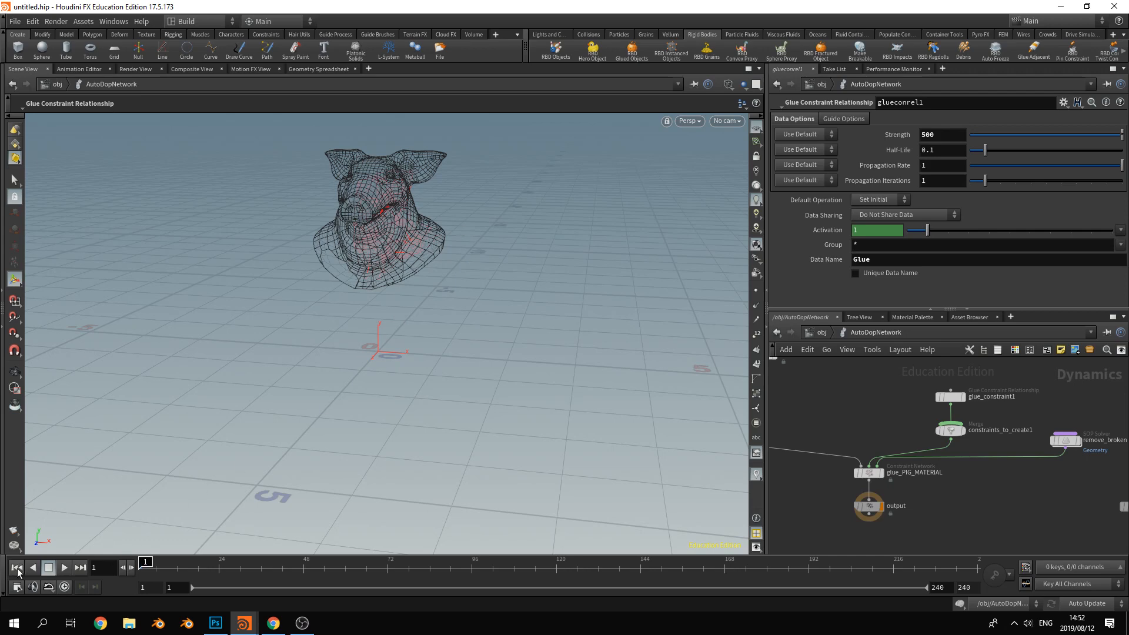
Orbit around the pig head, play its simulation and rewind to the first frame
key("Escape")
mouse_move(461, 416)
left_mouse_down()
mouse_move(507, 406)
mouse_move(457, 396)
mouse_move(455, 423)
left_mouse_up()
key("Return")
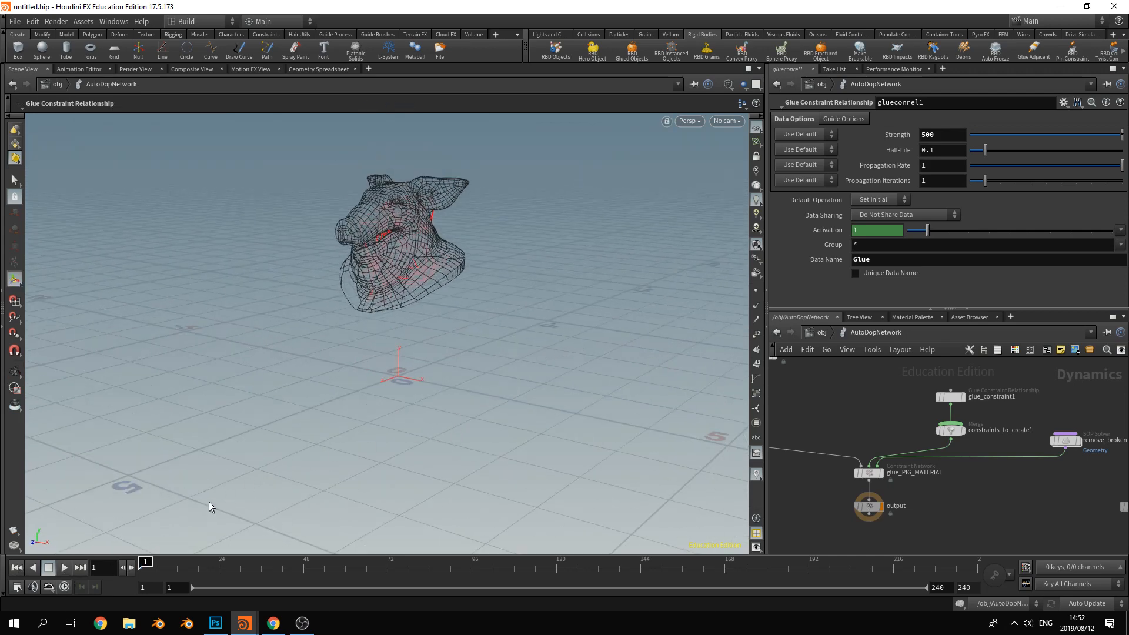
left_click(62, 571)
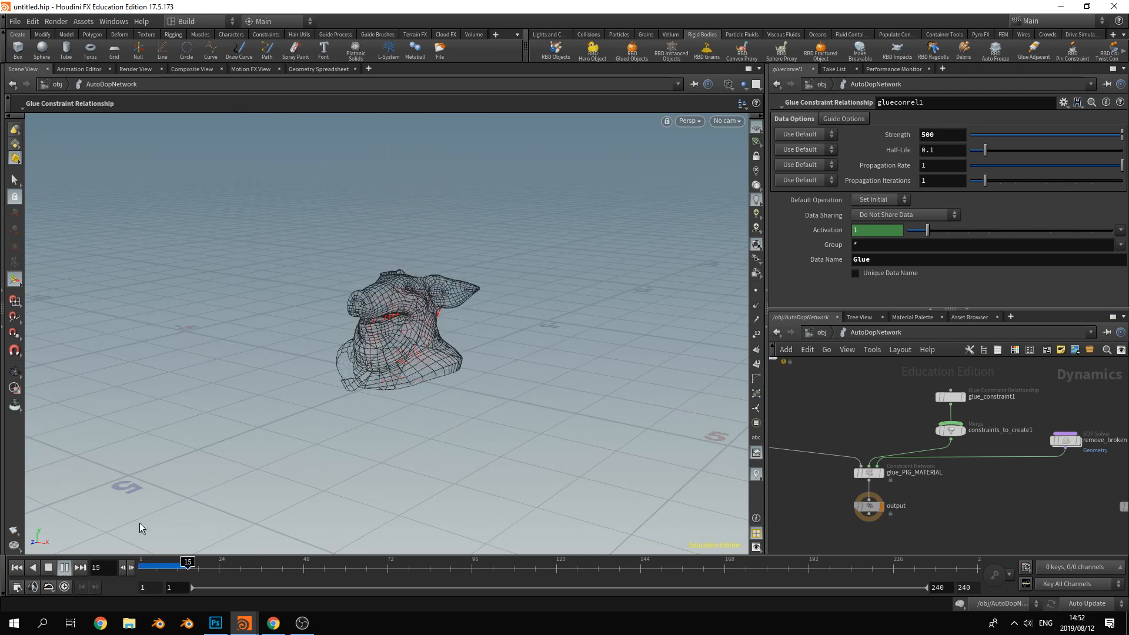
left_click(16, 567)
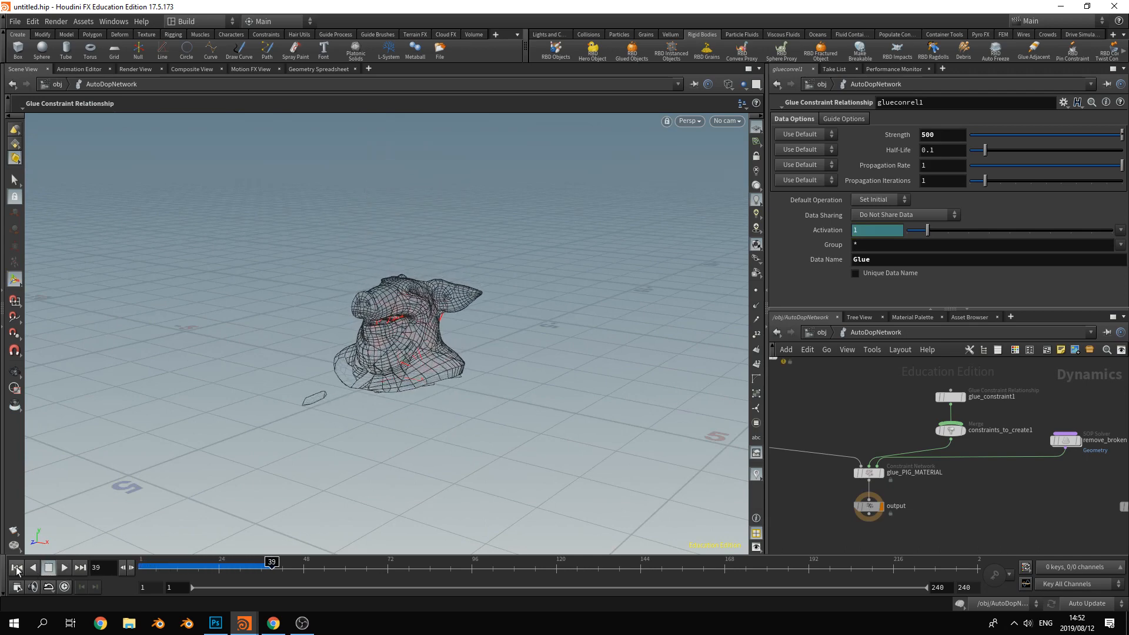
Lay out the nodes inside PIG_MATERIAL and move testgeometry_pighead1 and rbdmaterialfracture1 up, clear of the other nodes
left_click(818, 333)
double_click(844, 419)
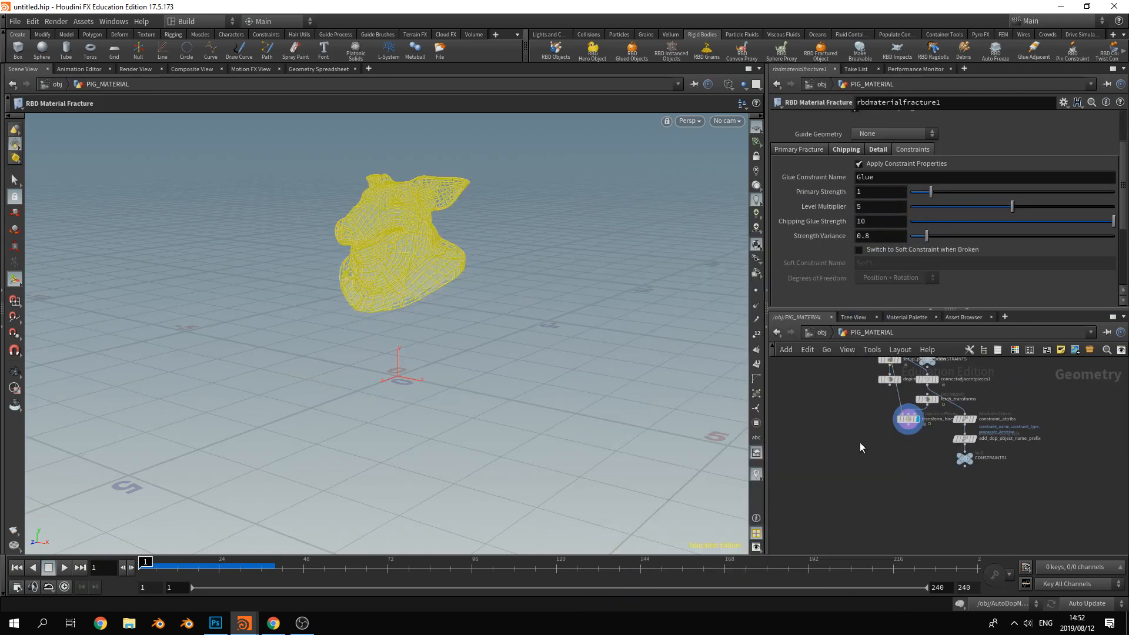
key("l")
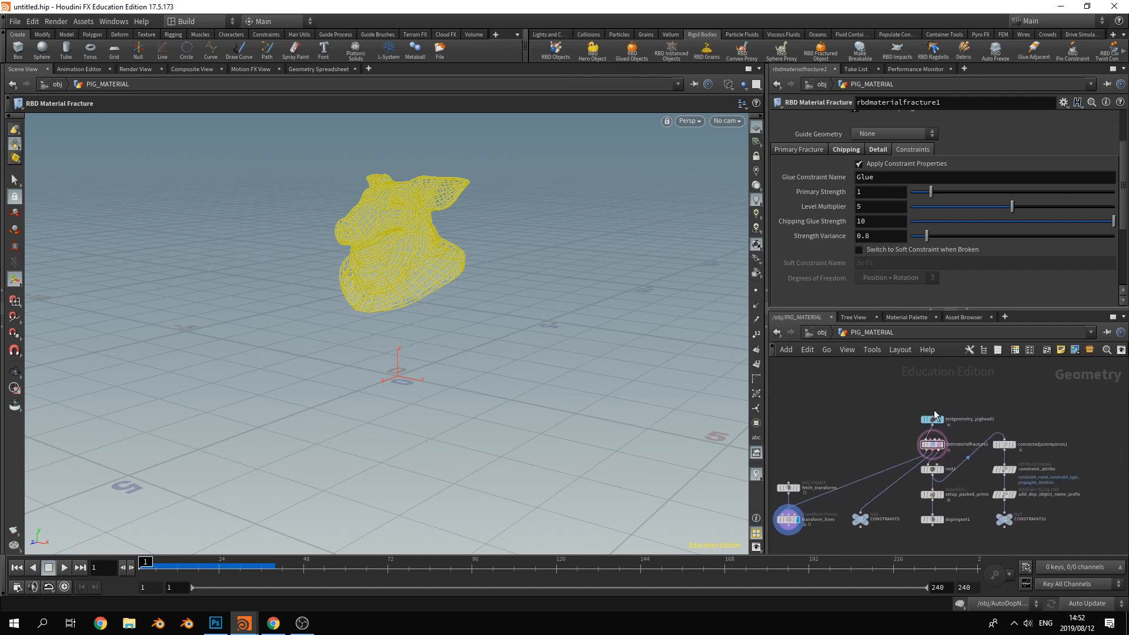
left_click_drag(933, 418, 928, 382)
left_click_drag(934, 446, 929, 406)
scroll(870, 443, "up", 5)
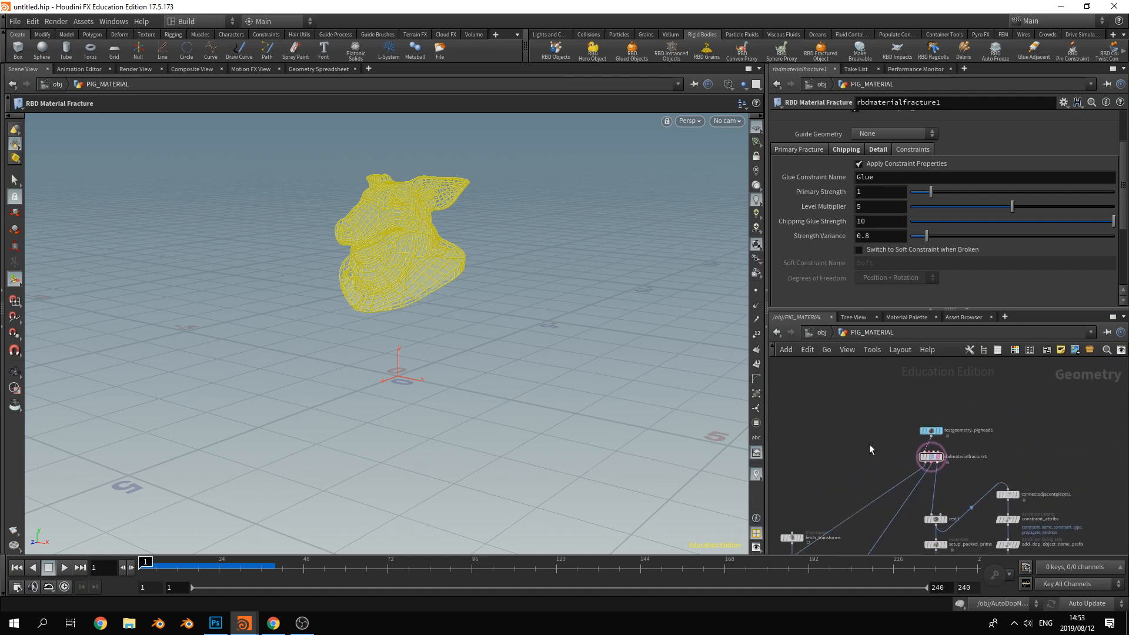
Raise the pig head by setting the Y translation of testgeometry_pighead1 to 5
left_click(939, 438)
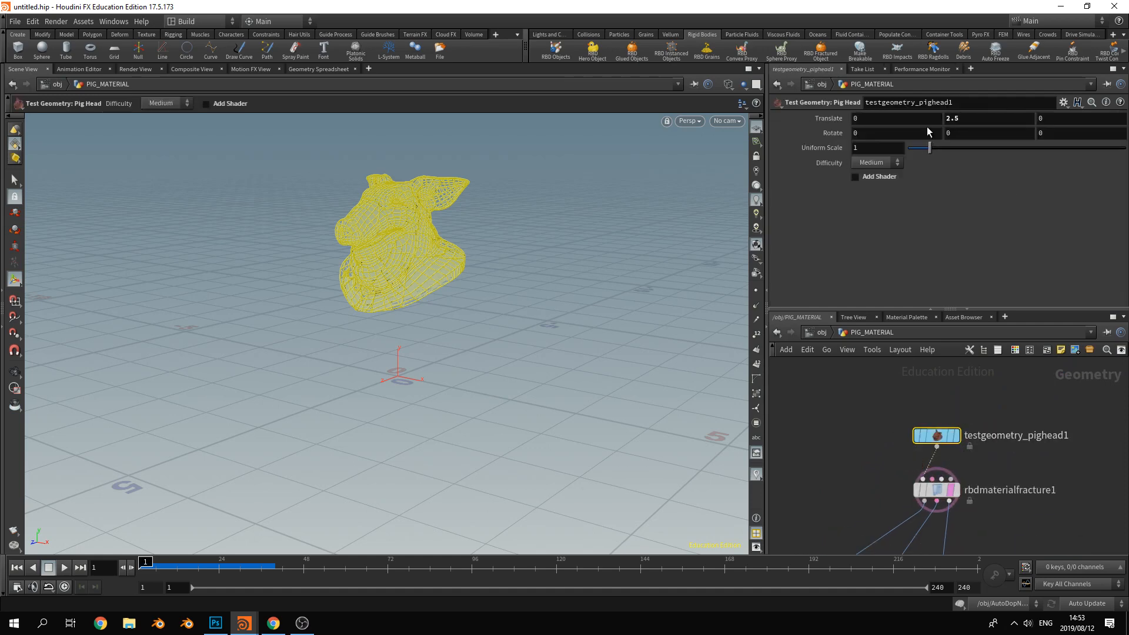
mouse_move(952, 120)
middle_mouse_down()
mouse_move(1045, 112)
mouse_move(935, 125)
mouse_move(1110, 122)
mouse_move(964, 120)
middle_mouse_up()
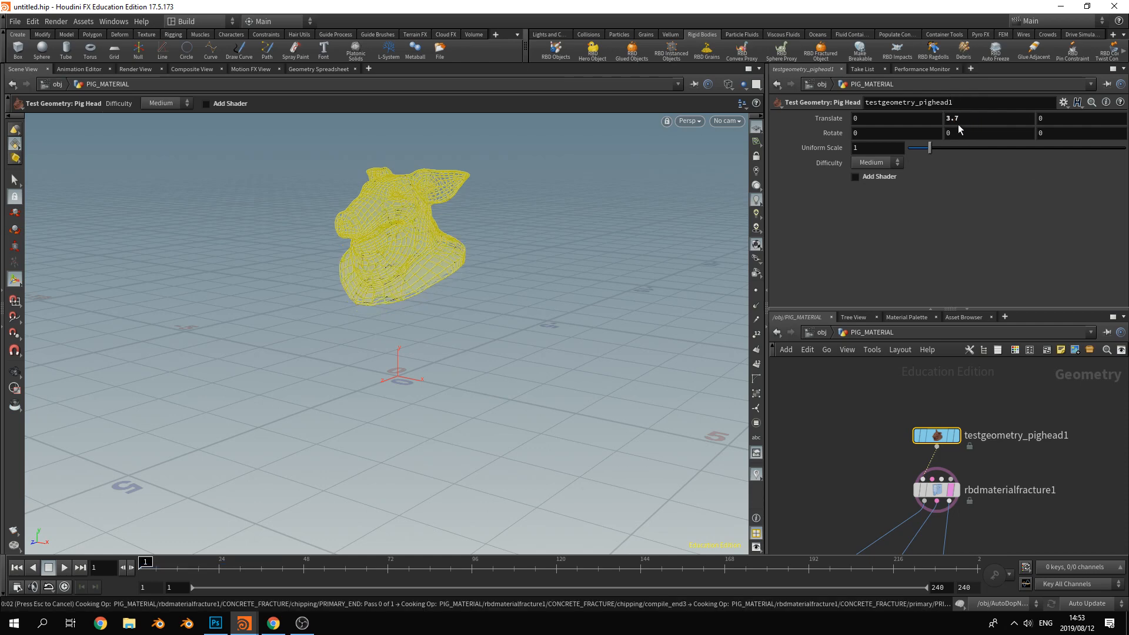
left_click(958, 123)
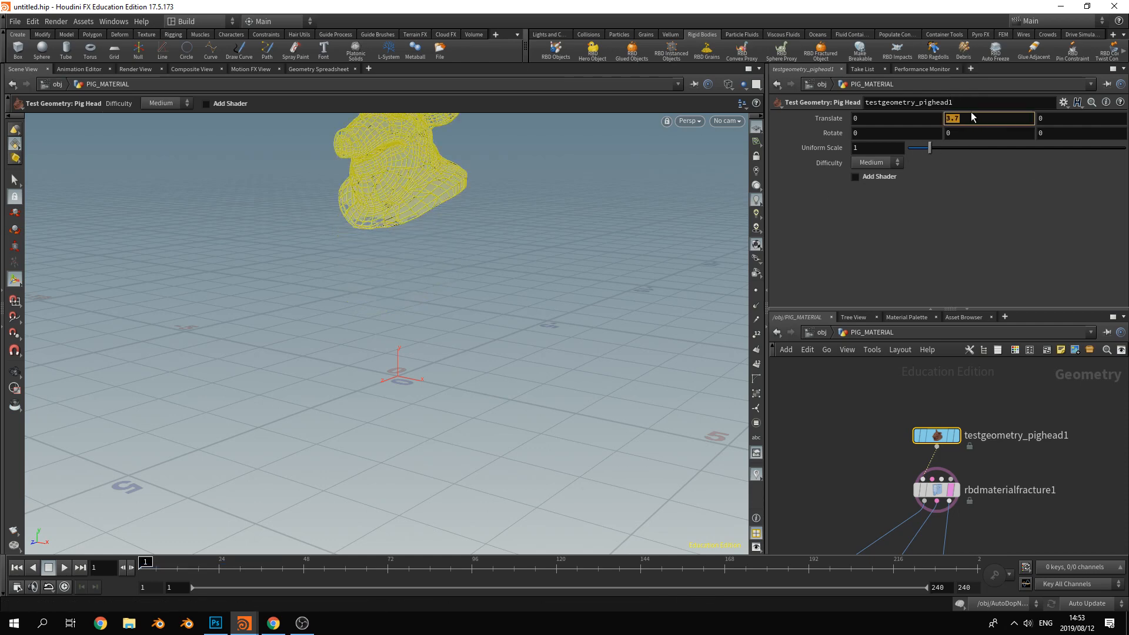
type("5")
key("Return")
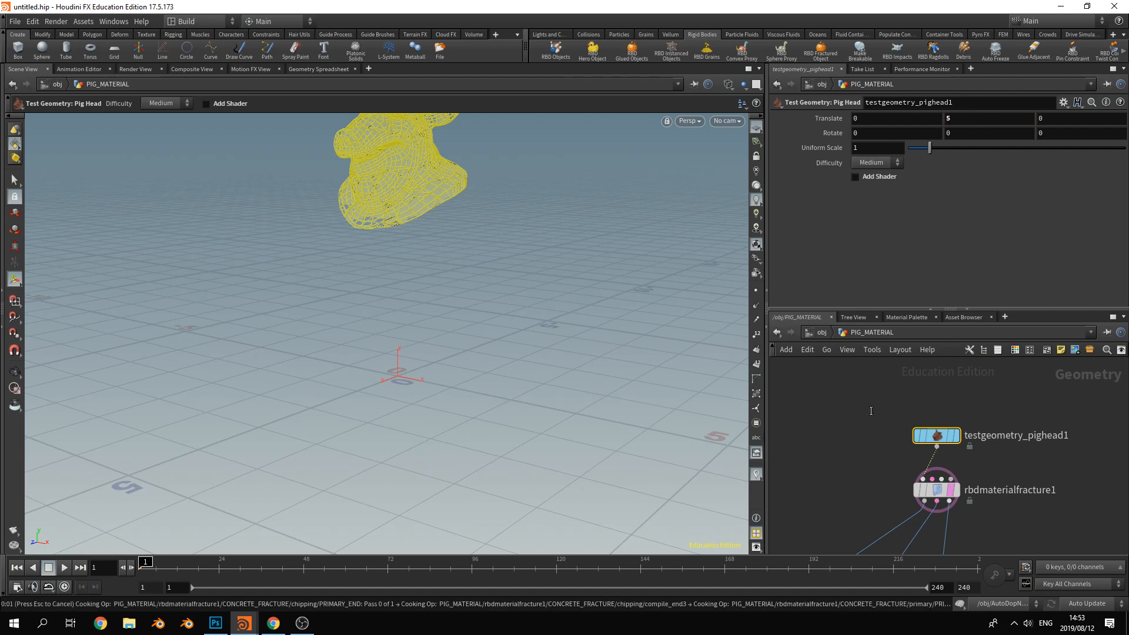
In AutoDopNetwork, set the Strength of glueconrel1 to 200 and play the simulation of the raised pig head
left_click(820, 332)
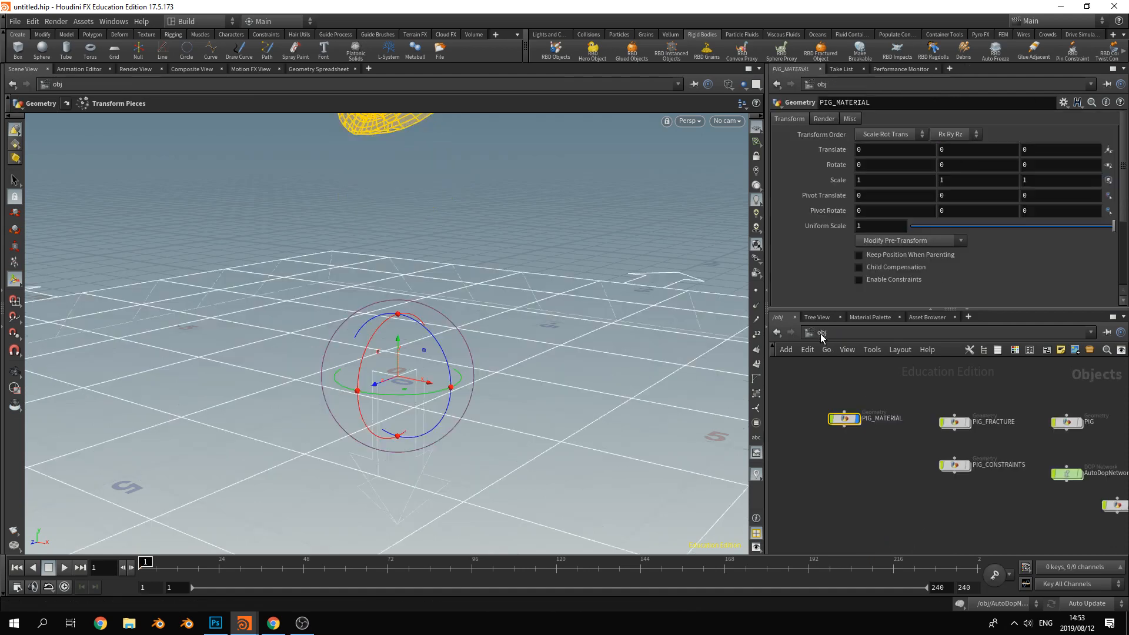
left_click(871, 385)
middle_click_drag(1064, 477, 998, 440)
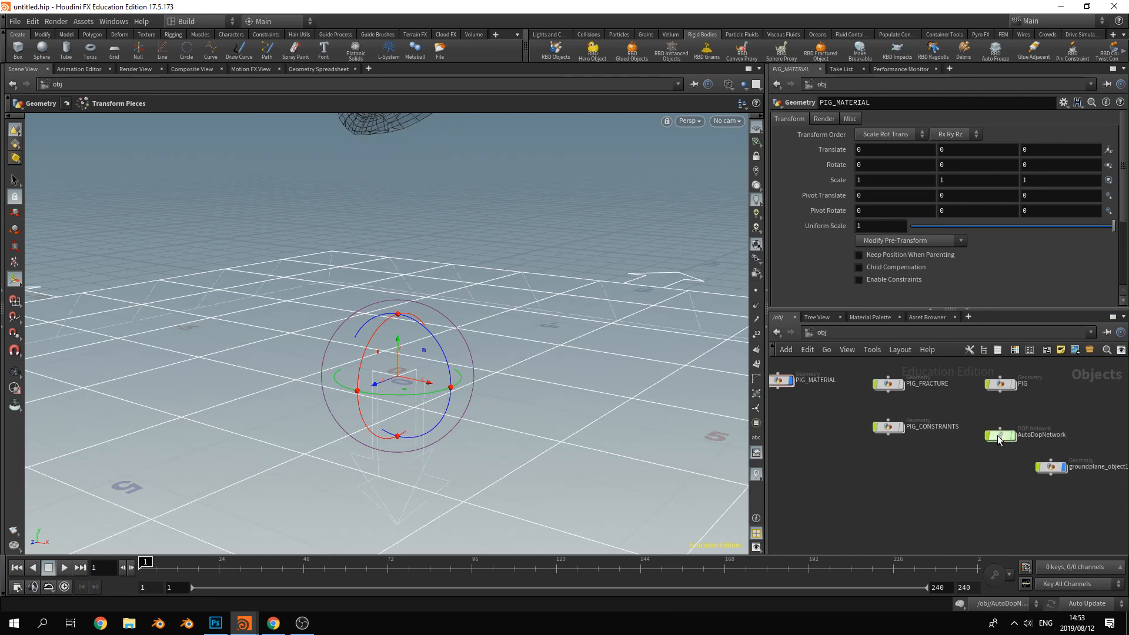
double_click(998, 436)
right_click_drag(556, 388, 552, 294)
middle_click_drag(552, 294, 508, 335)
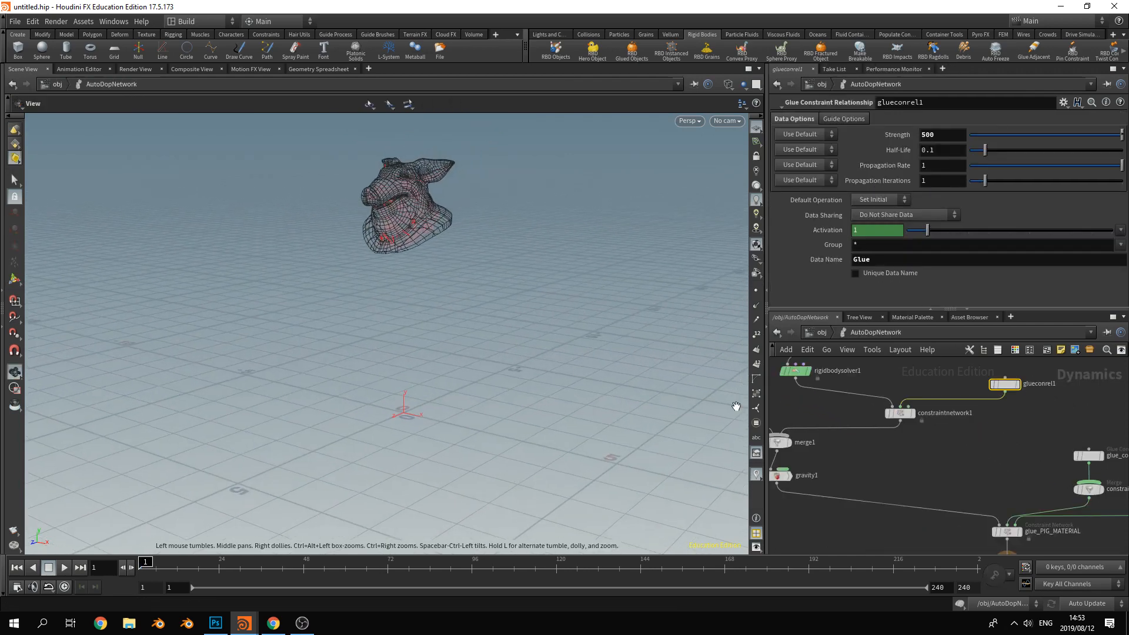
left_click(951, 471)
middle_click_drag(951, 471, 904, 464)
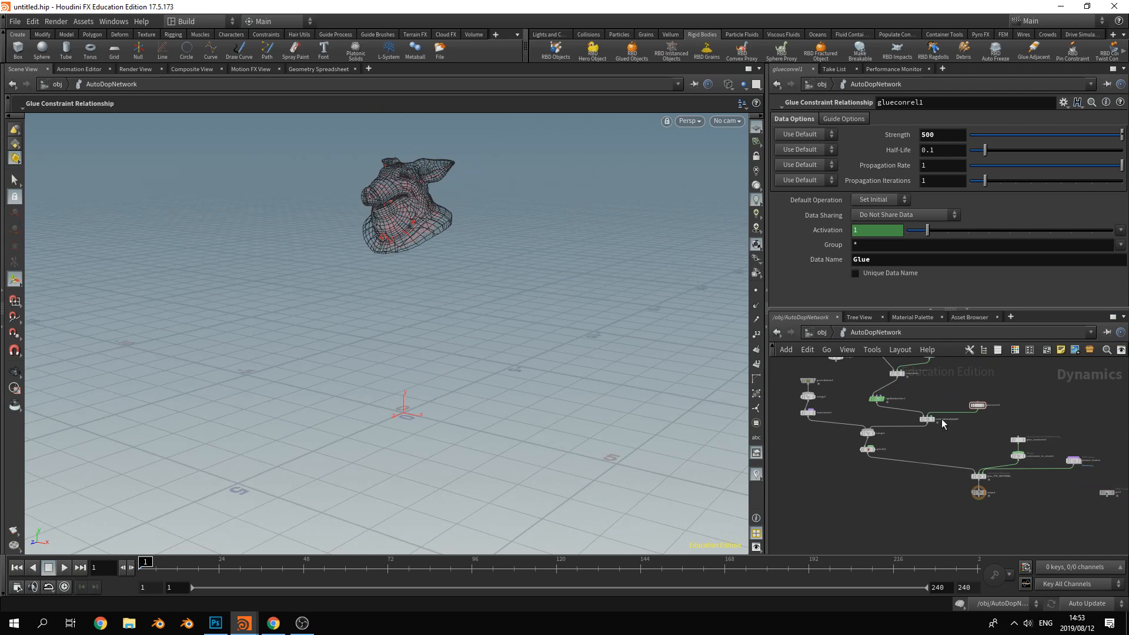
left_click(978, 406)
right_click_drag(417, 257, 422, 295, "alt")
left_click(66, 567)
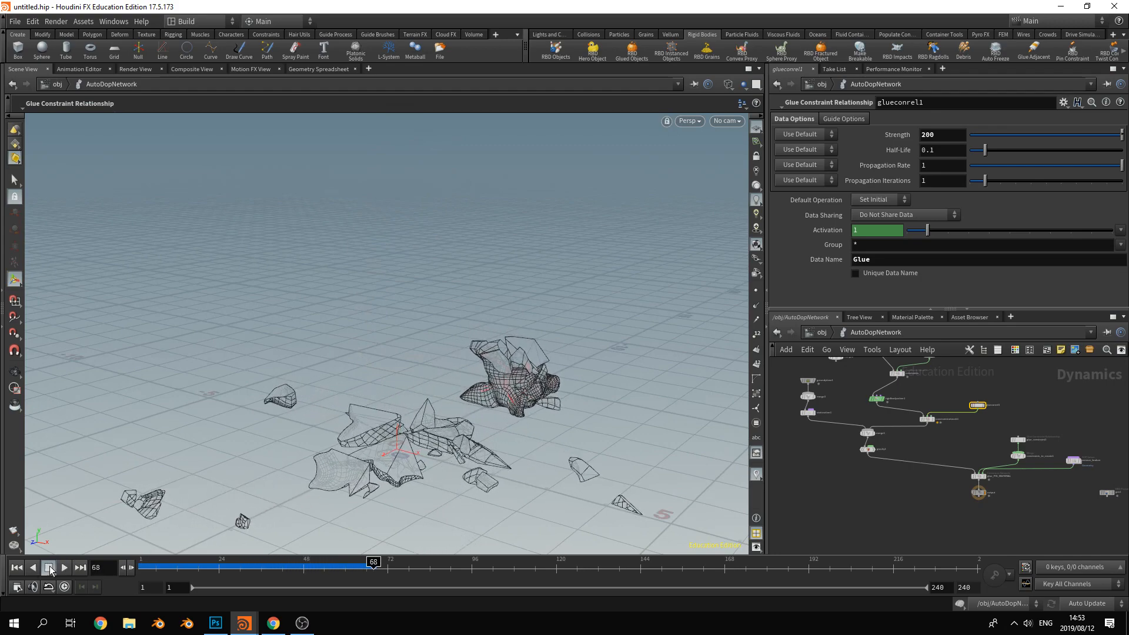
Stop the simulation and examine the broken pig head pieces up close and from several angles
left_click(65, 567)
scroll(544, 378, "up", 3)
left_click_drag(584, 341, 497, 325)
scroll(567, 378, "up", 4)
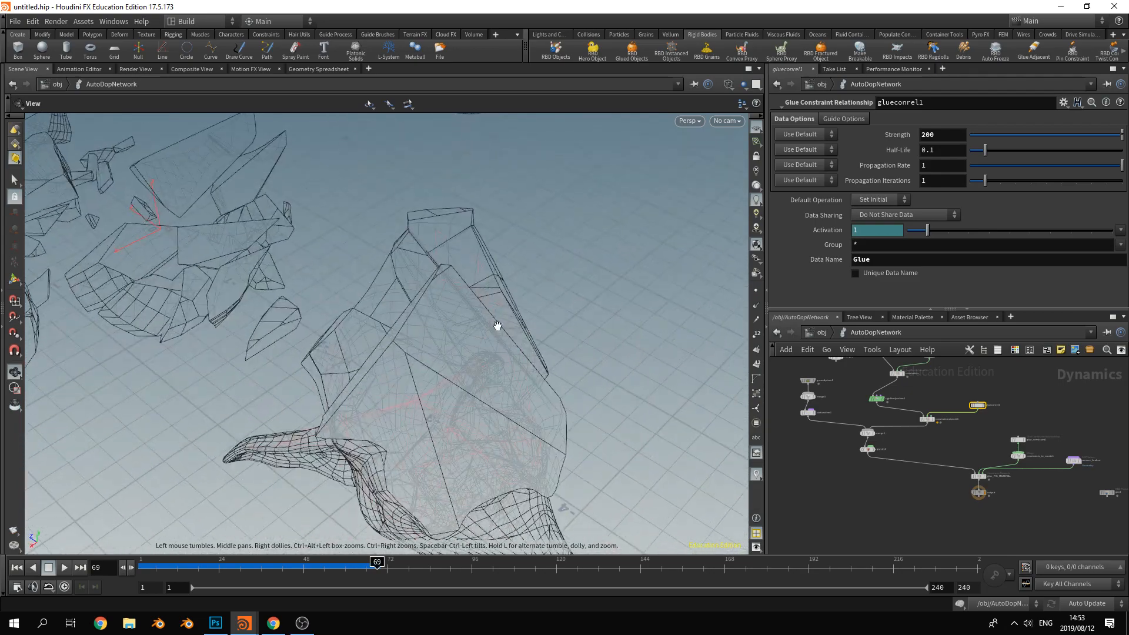
scroll(454, 385, "down", 5)
left_click_drag(457, 378, 581, 349)
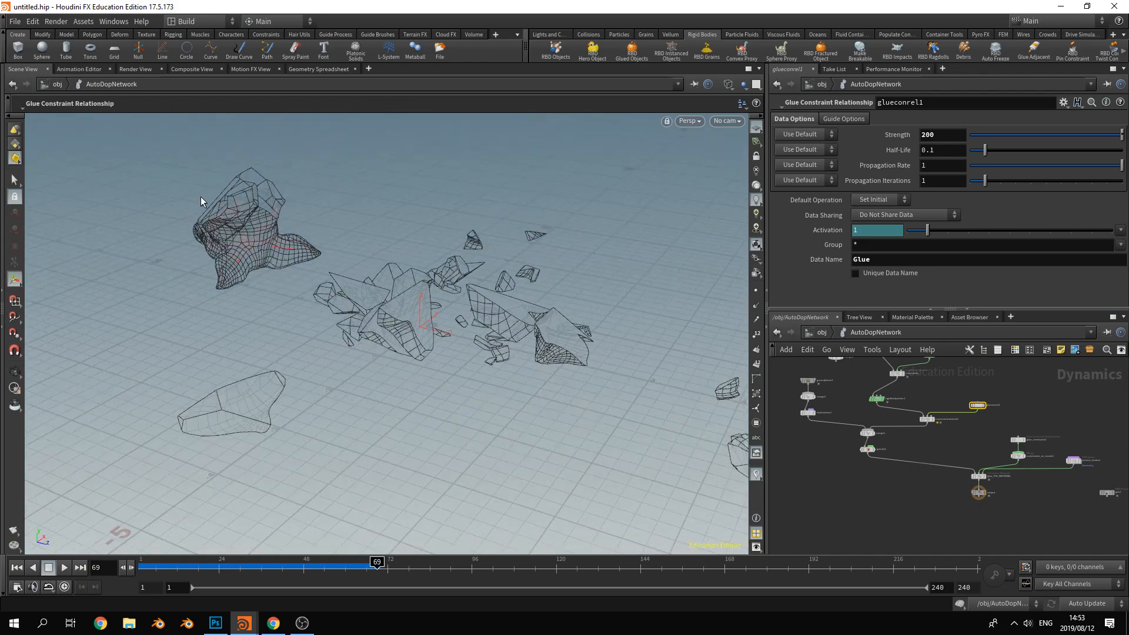
left_click_drag(493, 383, 452, 380)
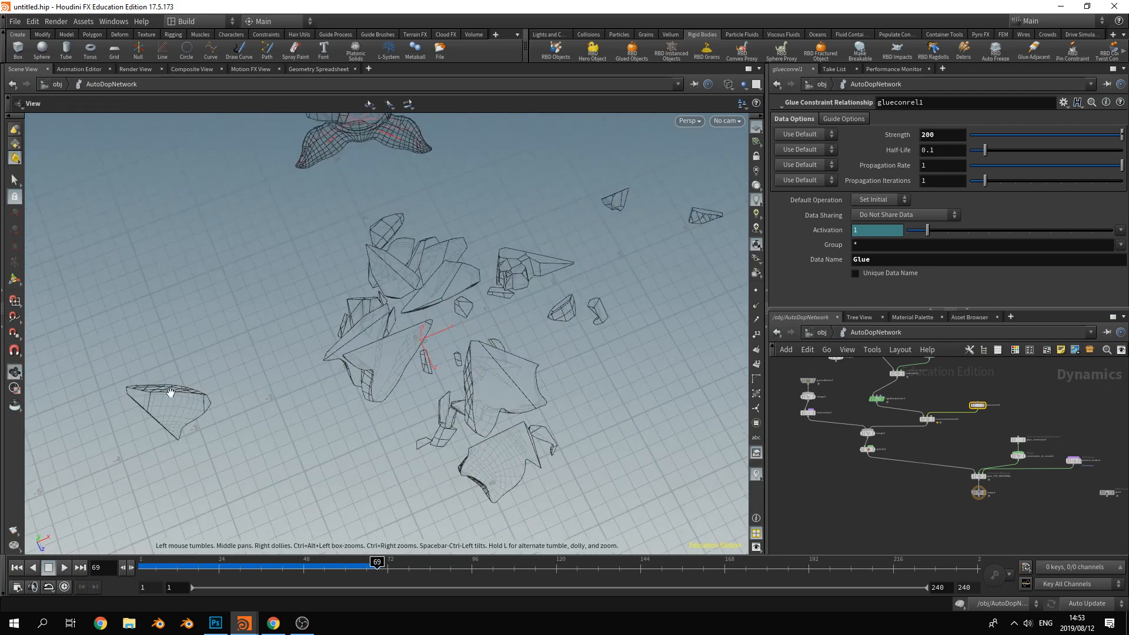
left_click_drag(459, 462, 512, 362)
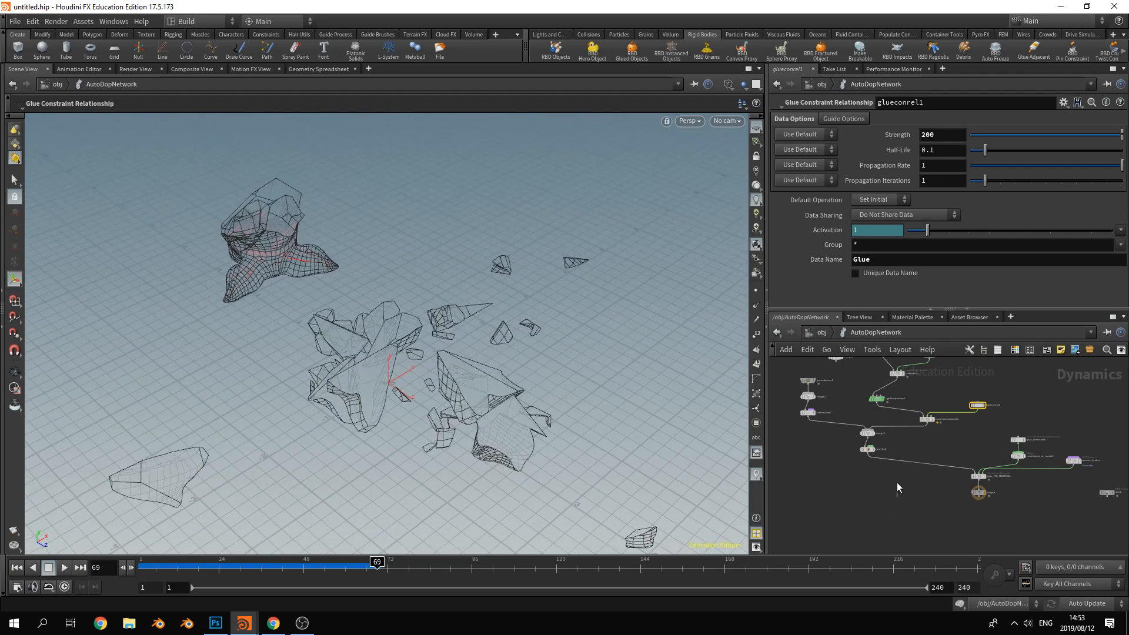
Inside PIG_MATERIAL, add a Null node, wire it to rbdmaterialfracture1 and display it
left_click(811, 333)
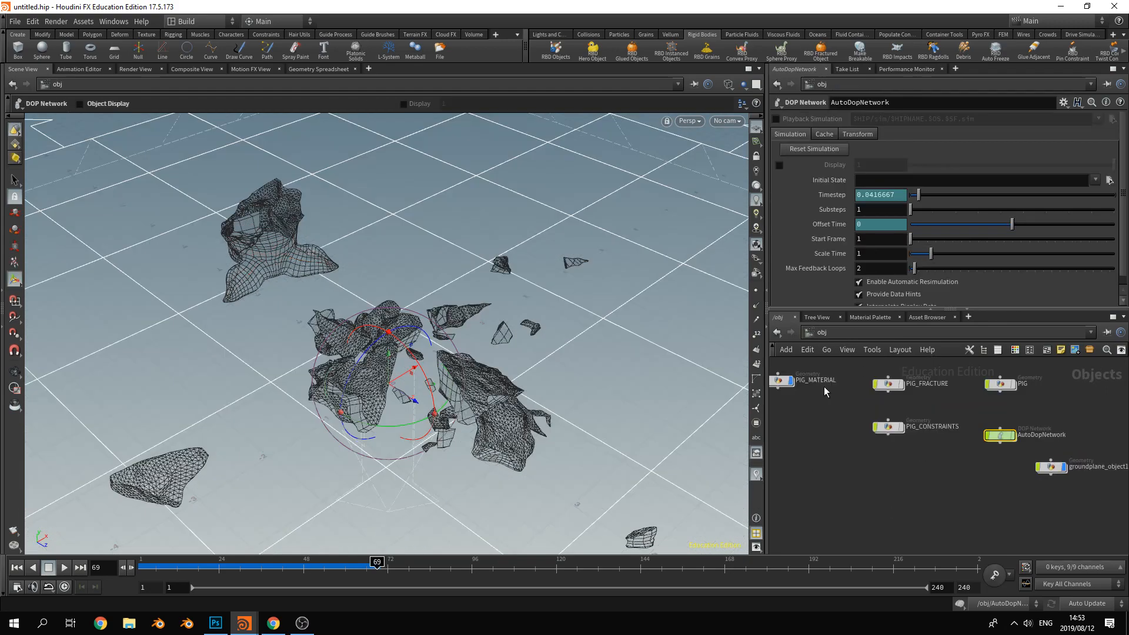
double_click(913, 442)
right_click_drag(445, 389, 514, 380)
middle_click_drag(823, 504, 886, 371)
scroll(899, 469, "down", 5)
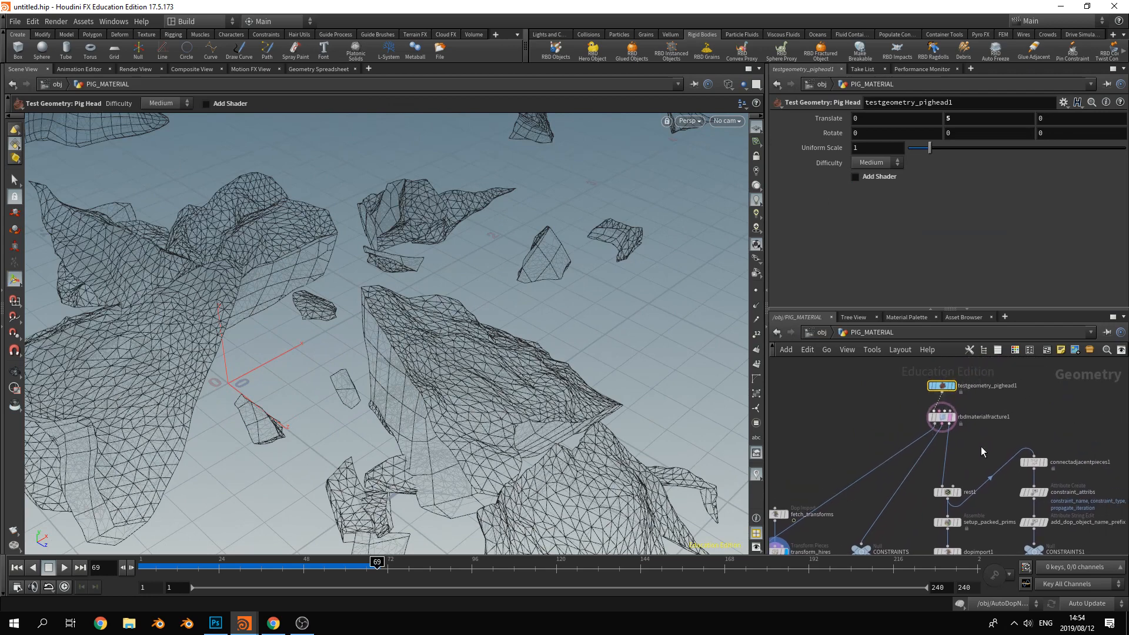
key("Tab")
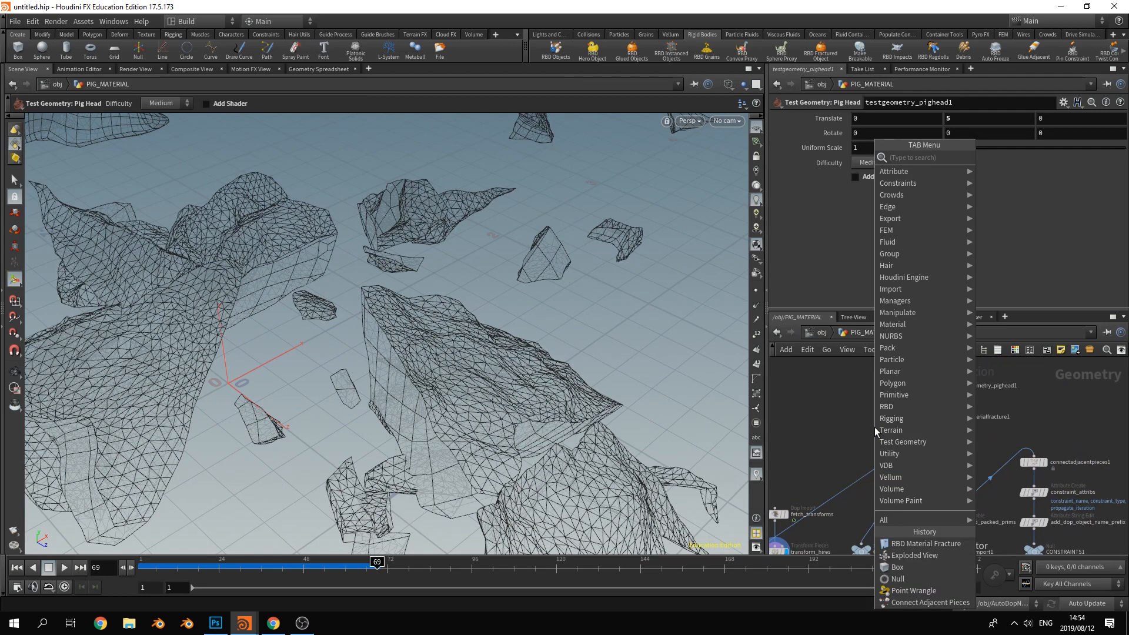
type("null")
key("Return")
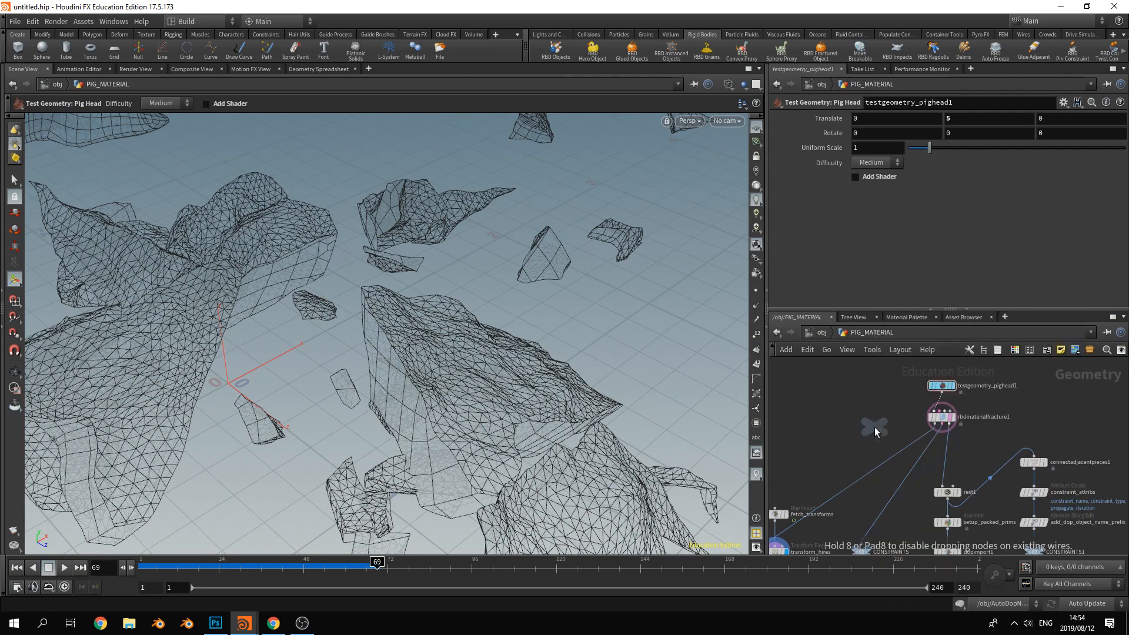
left_click(873, 427)
left_click_drag(949, 426, 882, 425)
left_click(882, 424)
Examine the fracture pieces of the displayed pig head from different angles and check the constraint nodes below
key("space")
scroll(428, 249, "down", 6)
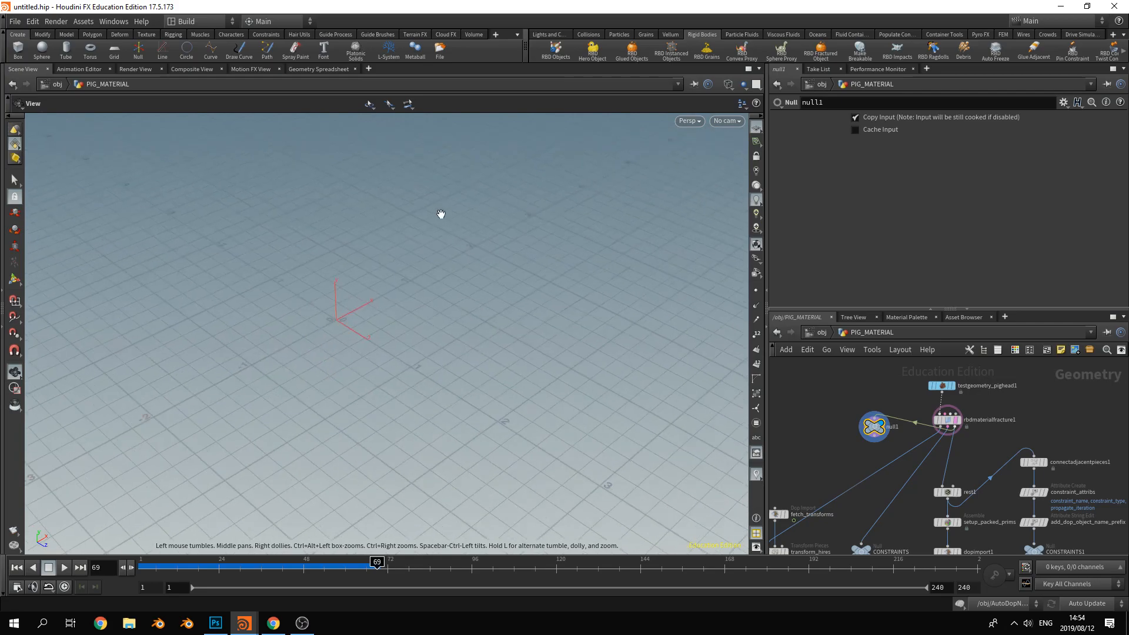
scroll(441, 214, "down", 3)
middle_click_drag(486, 175, 504, 431)
scroll(504, 431, "up", 5)
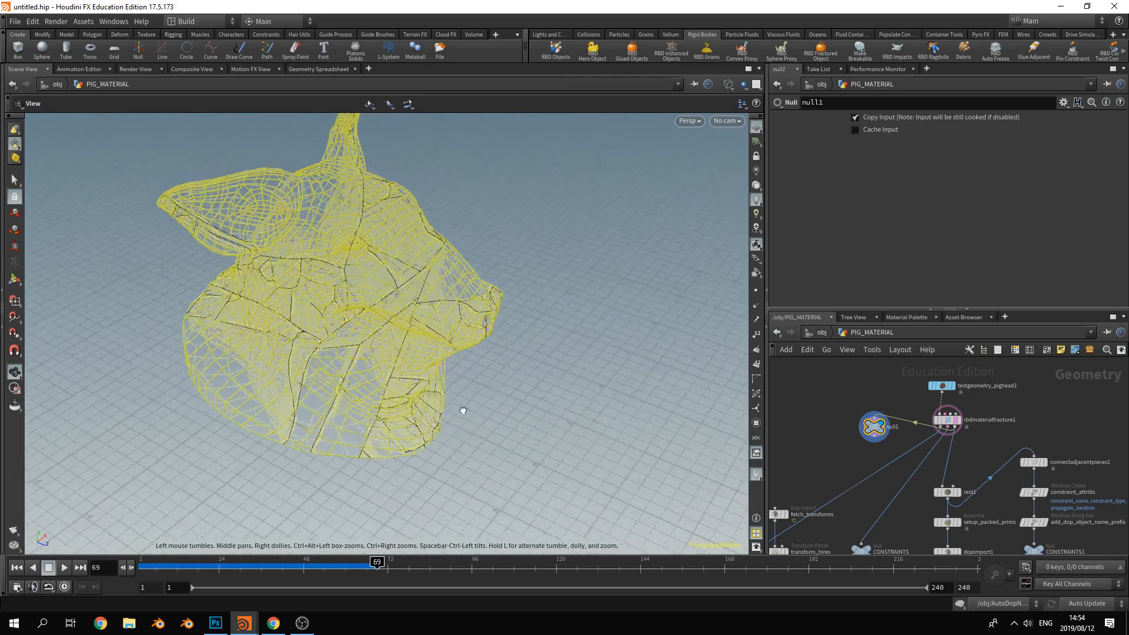
left_click_drag(463, 411, 347, 430)
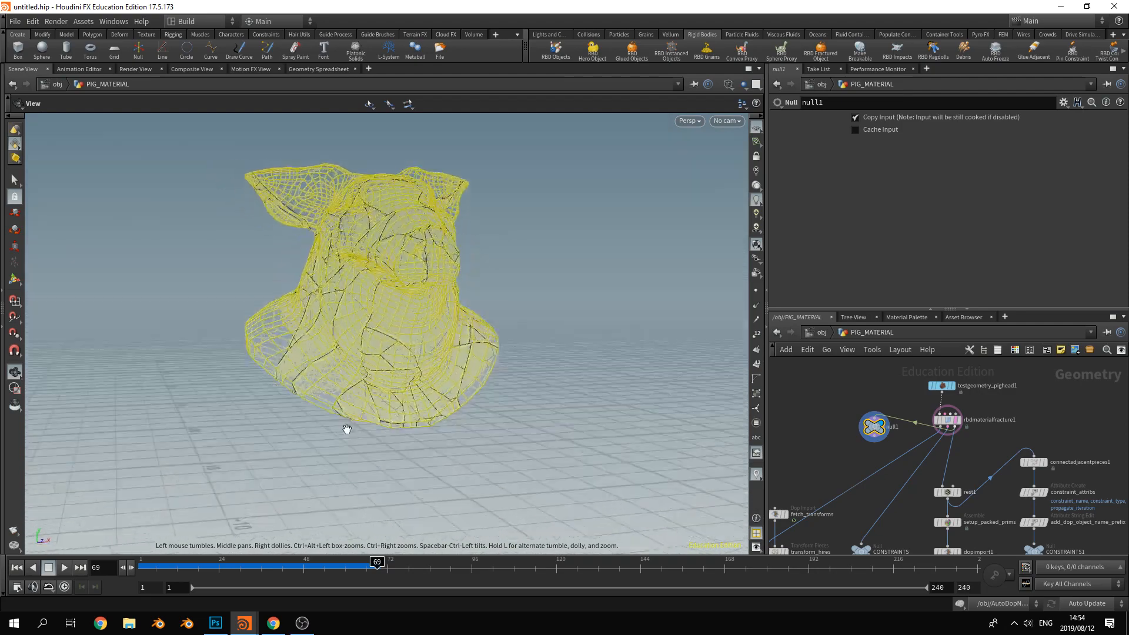
scroll(347, 429, "down", 2)
middle_click_drag(828, 465, 831, 440)
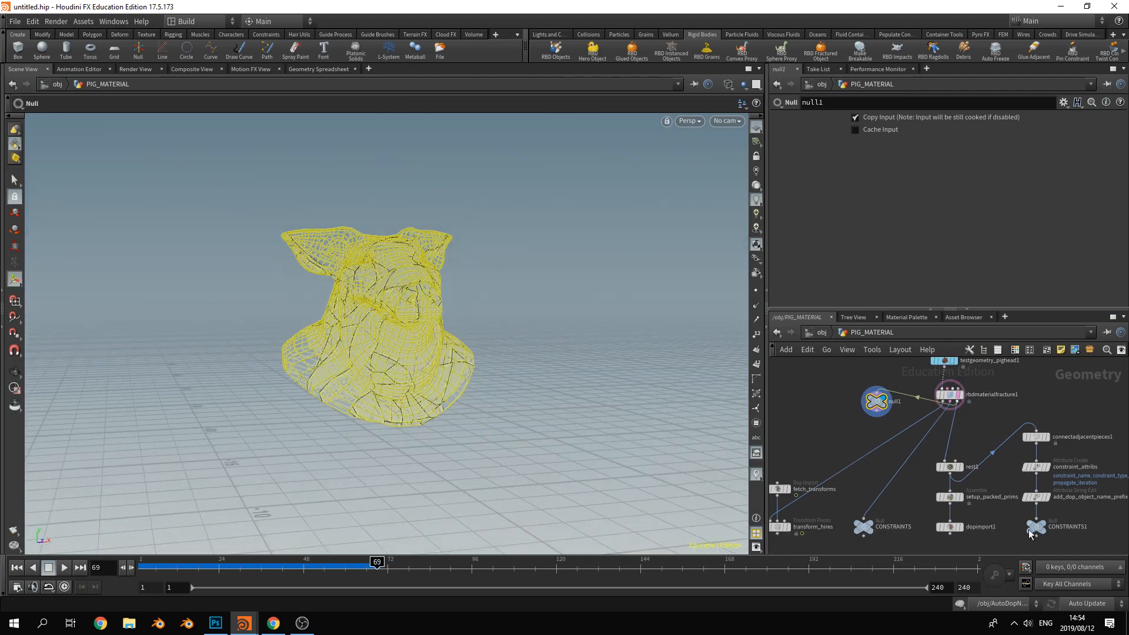
Move the fetch_transforms node slightly up in the network and select it to show its parameters
middle_click_drag(933, 484, 981, 486)
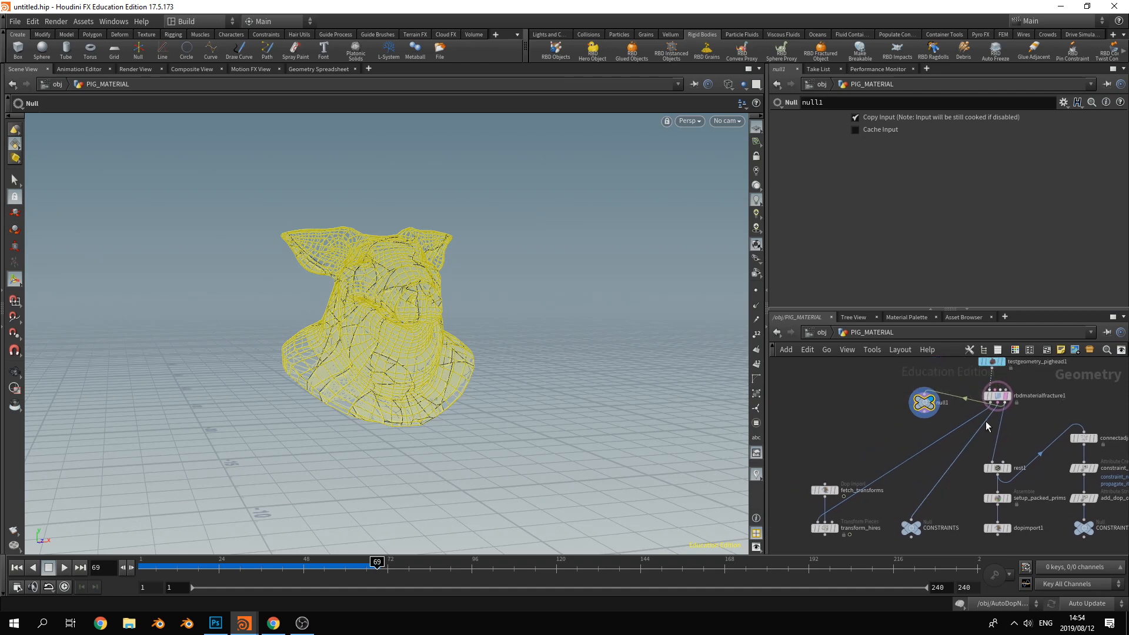
scroll(871, 447, "up", 5)
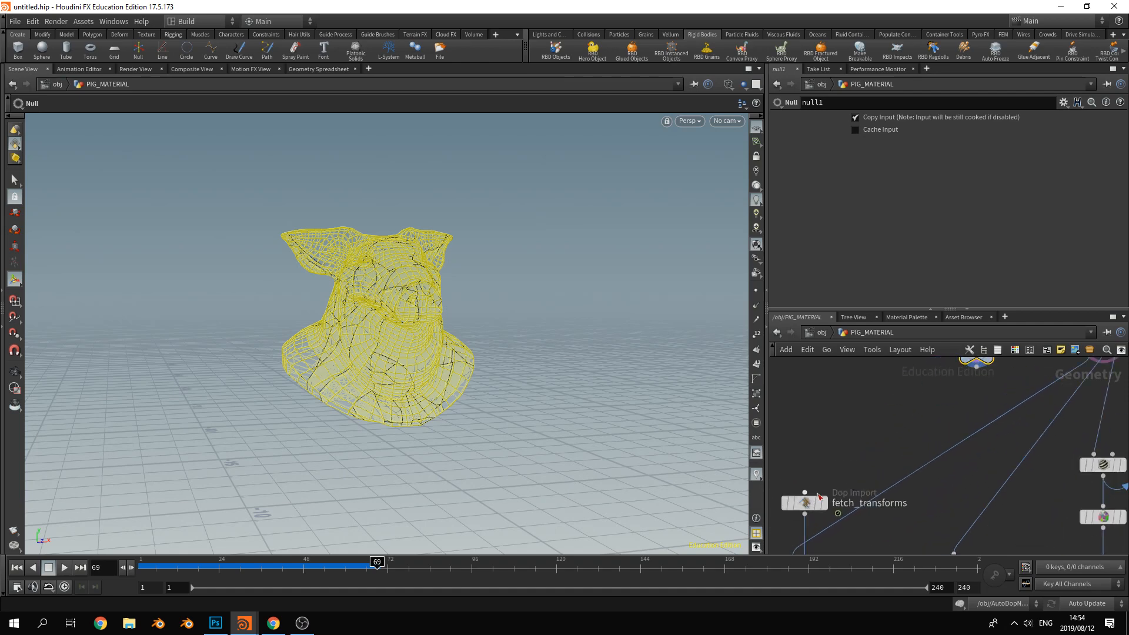
middle_click_drag(856, 495, 935, 416)
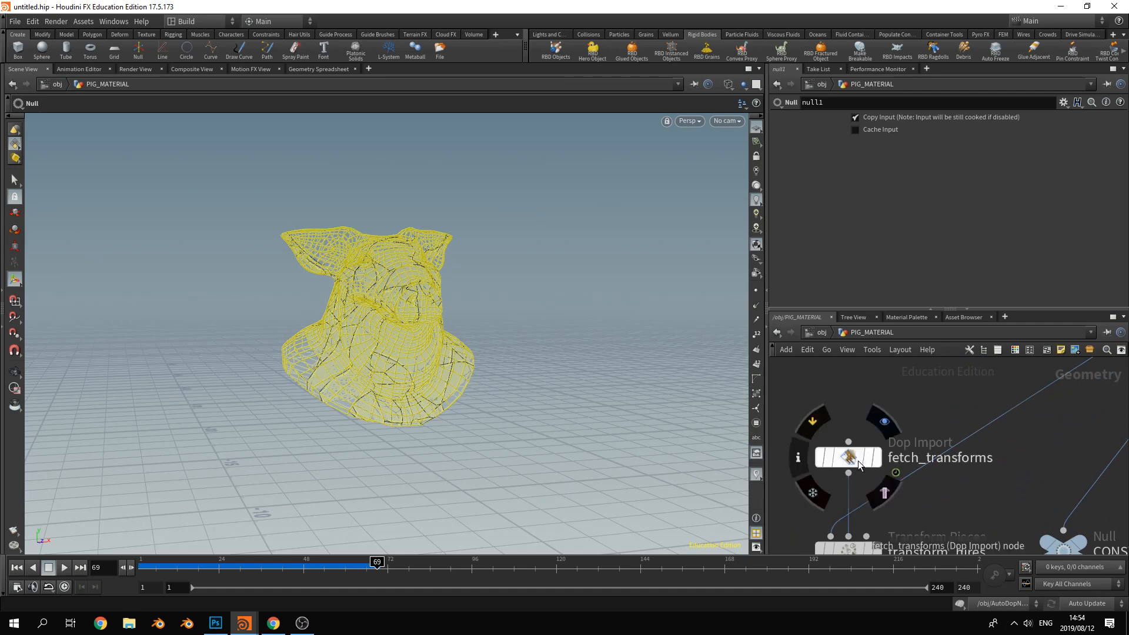
left_click_drag(852, 460, 855, 423)
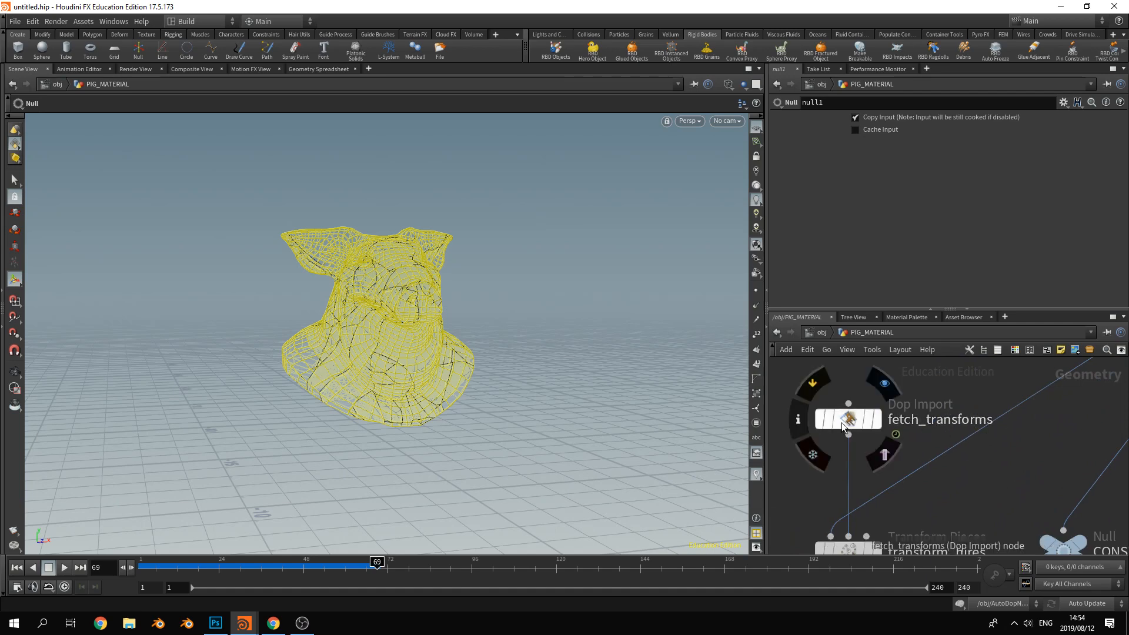
left_click(920, 419)
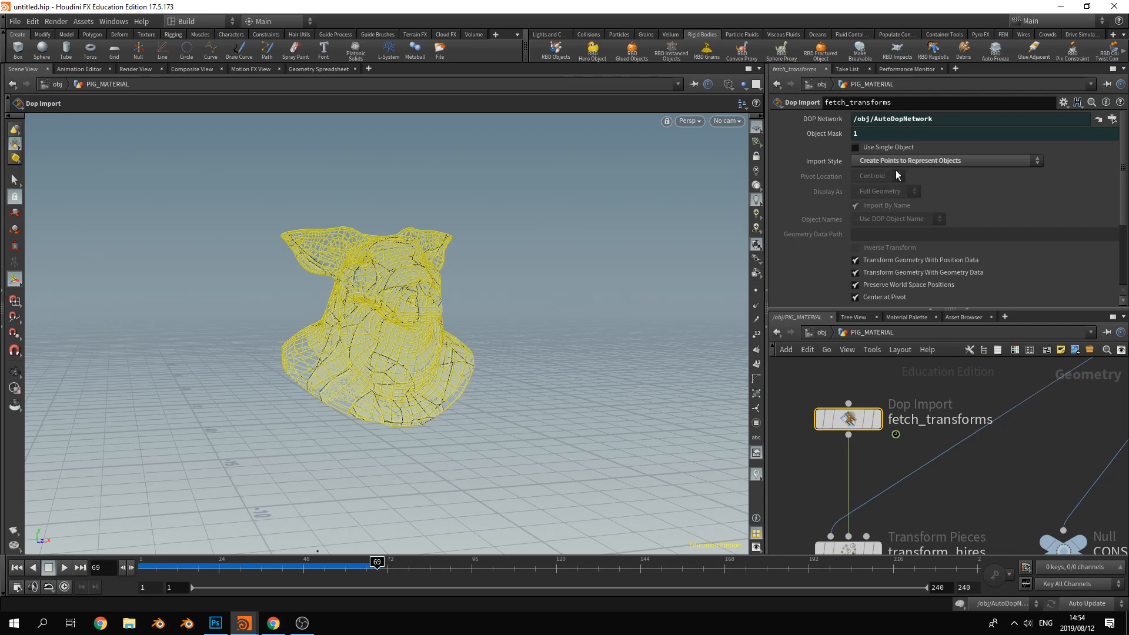
Display the transform_hires node and examine the transformed pig head pieces close up and from a distance
middle_click_drag(801, 513, 819, 434)
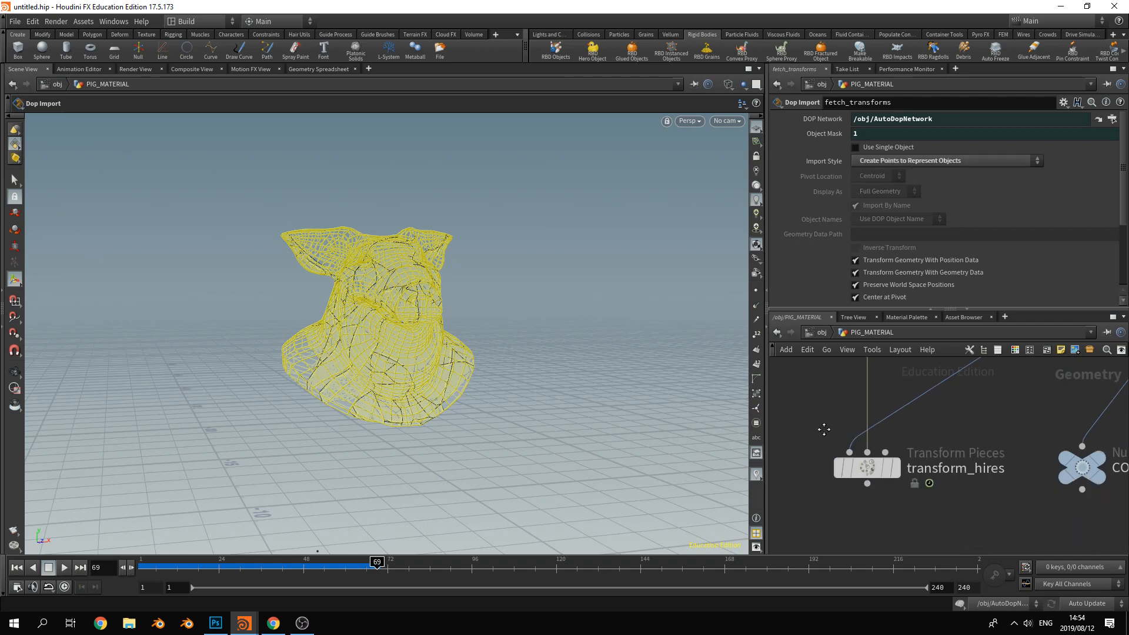
left_click(896, 469)
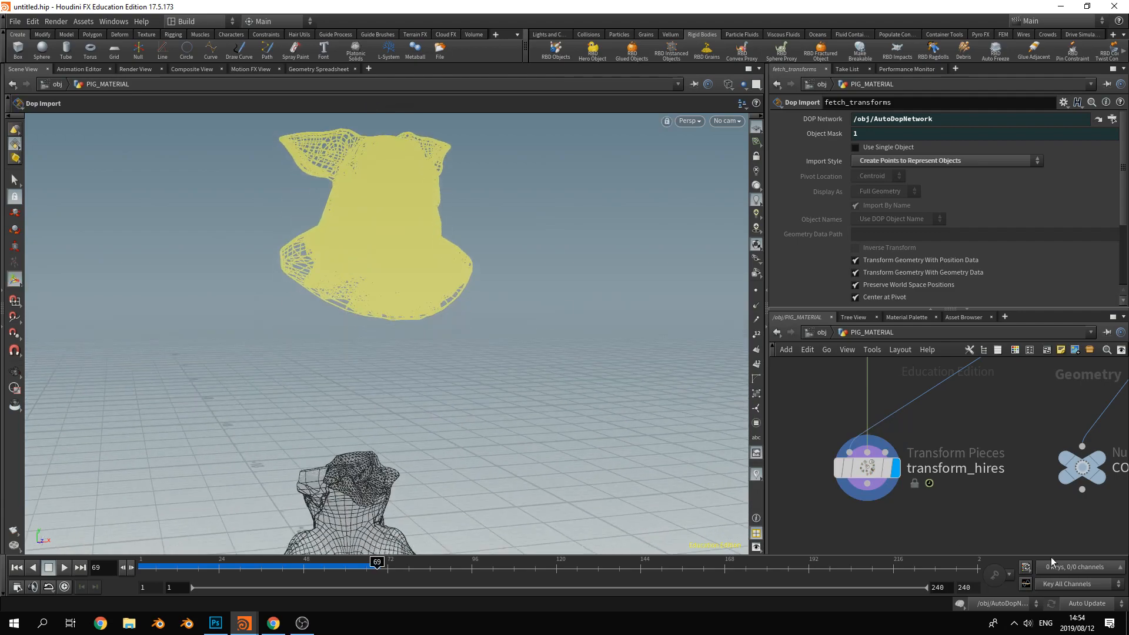
left_click_drag(594, 378, 437, 347)
scroll(437, 347, "up", 10)
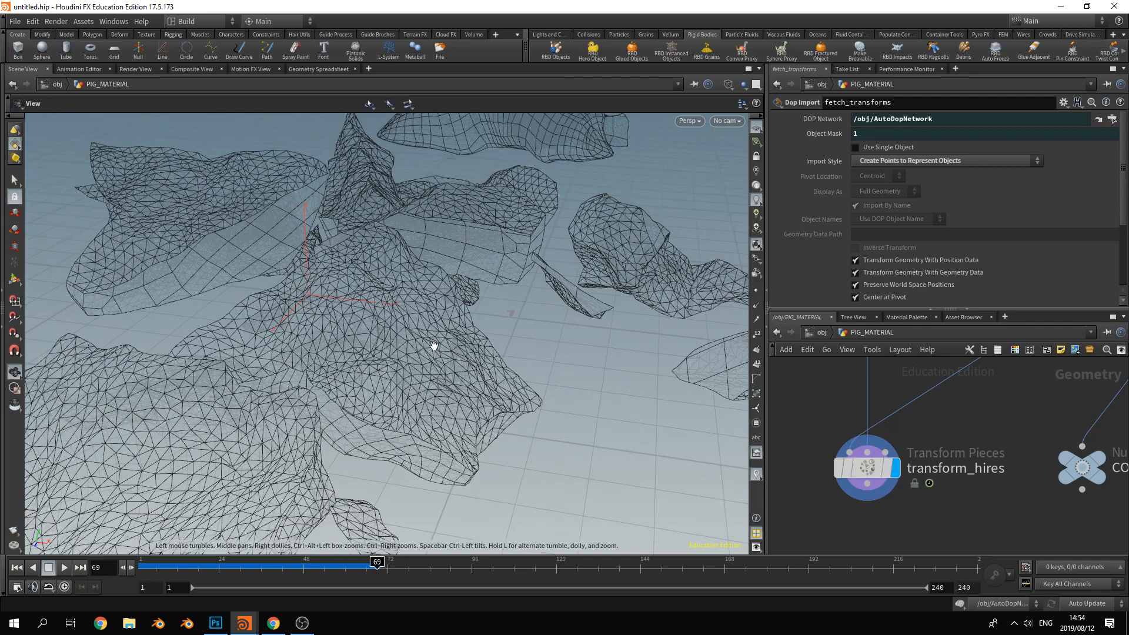
key("Escape")
scroll(506, 285, "down", 10)
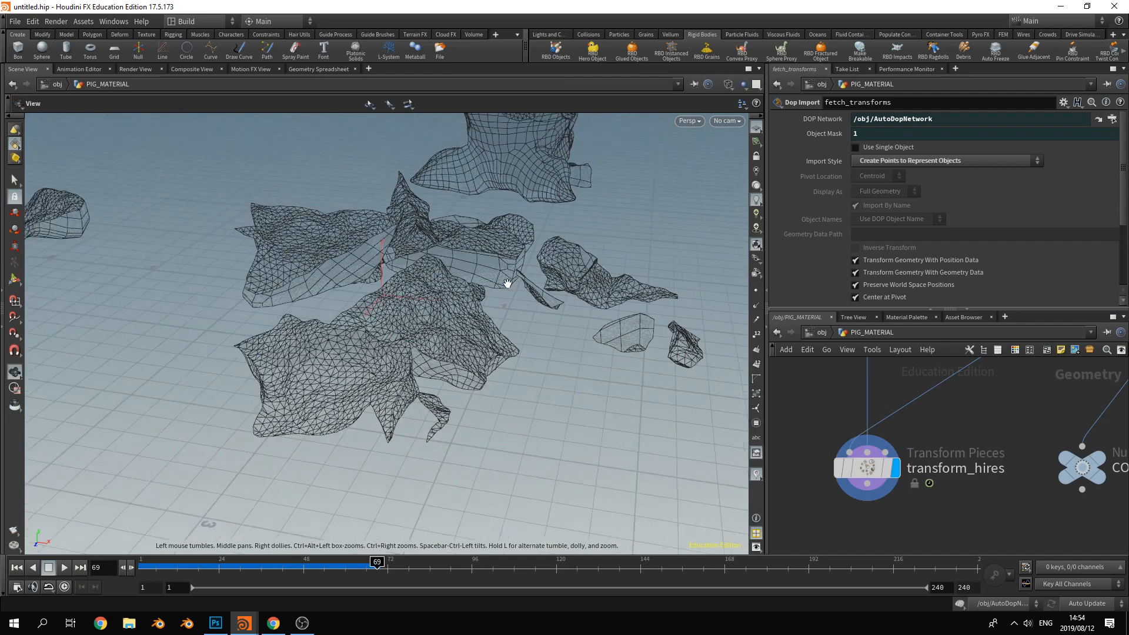
scroll(507, 284, "down", 10)
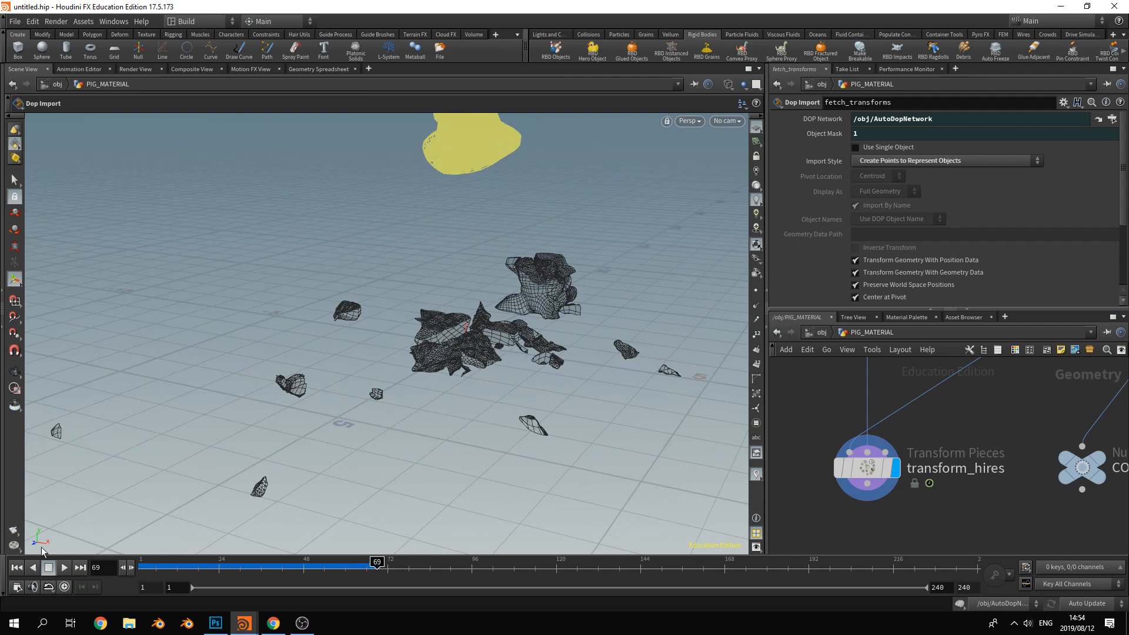
Play the simulation from the first frame with transform_hires displayed, view the pieces closer, and stop playback
left_click(14, 568)
left_click(64, 568)
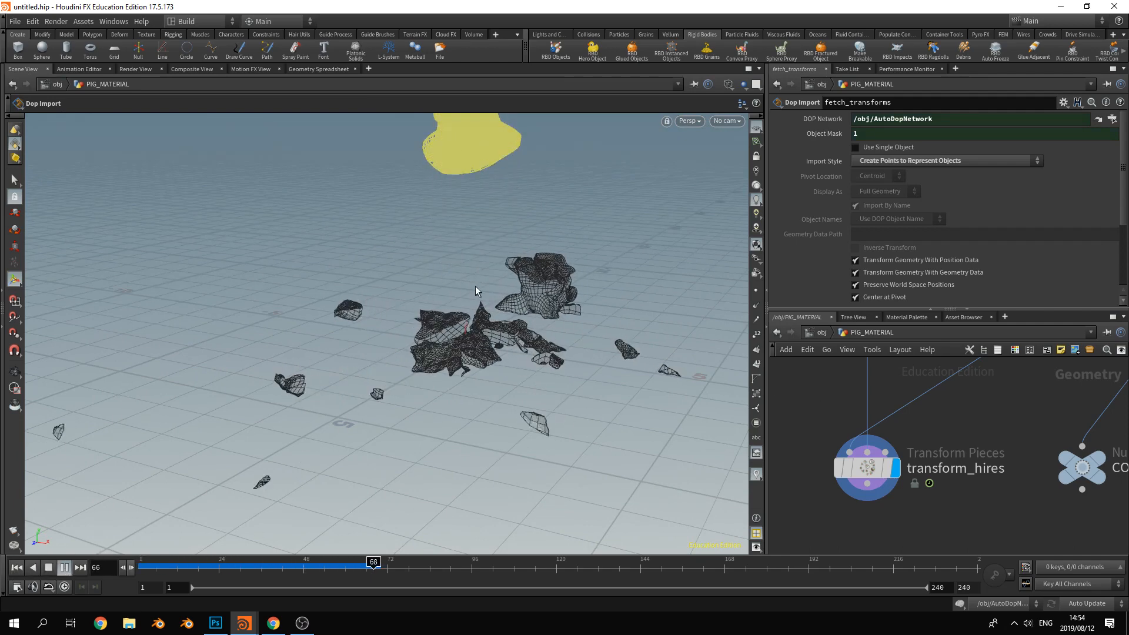
scroll(574, 267, "up", 3)
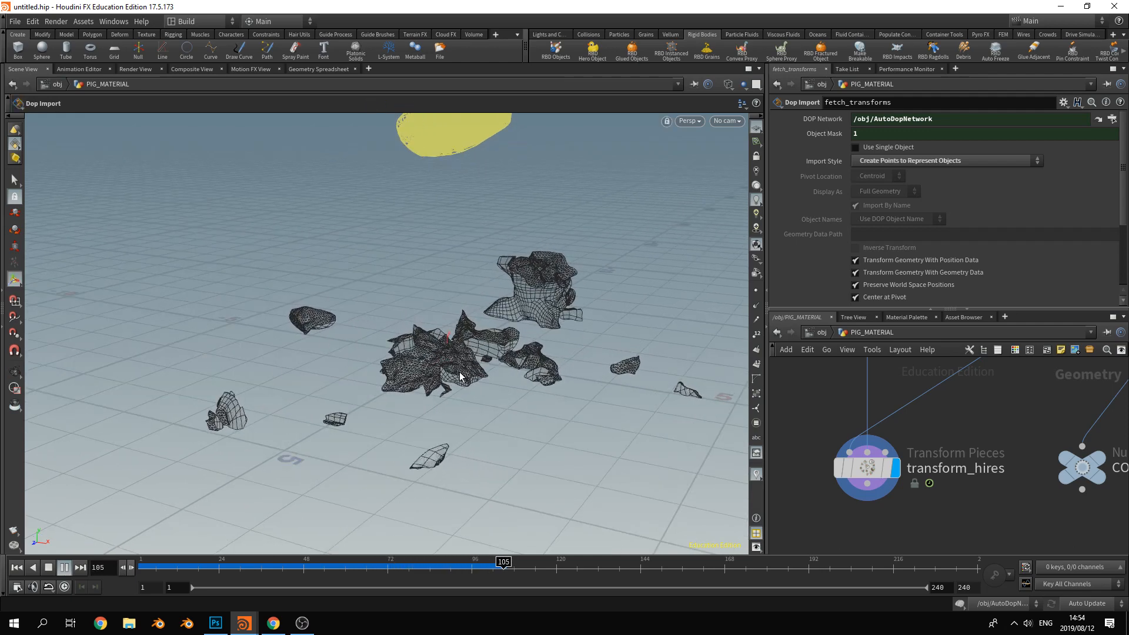
left_click(49, 568)
In the Primary Fracture settings of rbdmaterialfracture1, set the first level's Scatter Points to 20 and return to frame 1
scroll(1007, 407, "down", 4)
middle_click_drag(1027, 383, 903, 495)
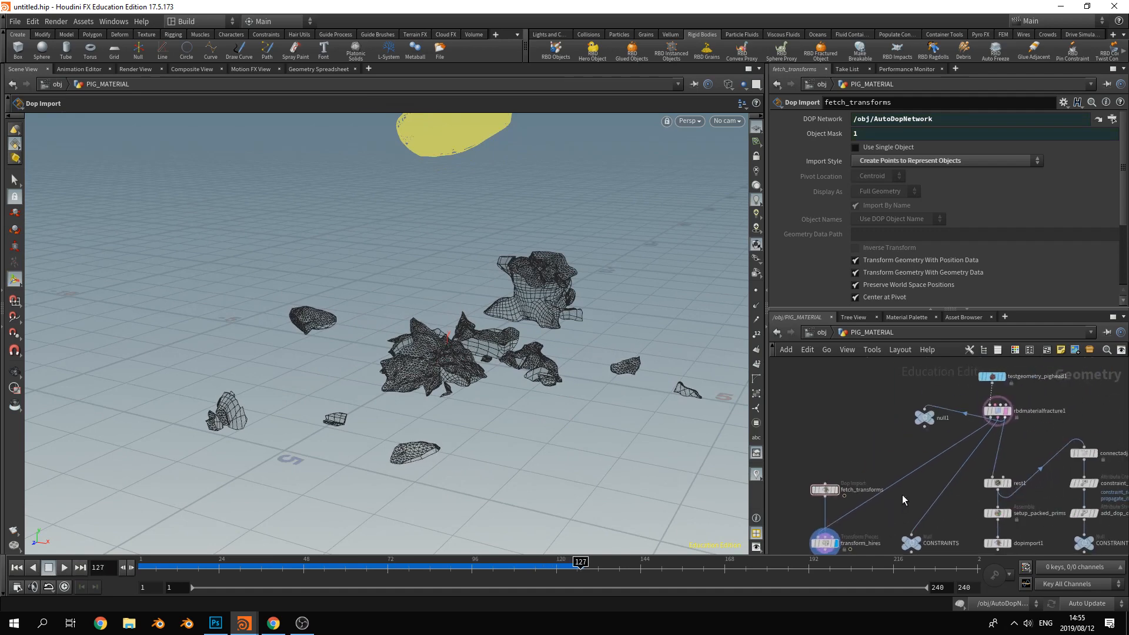
middle_click_drag(1013, 436, 968, 479)
scroll(966, 476, "up", 5)
left_click(935, 406)
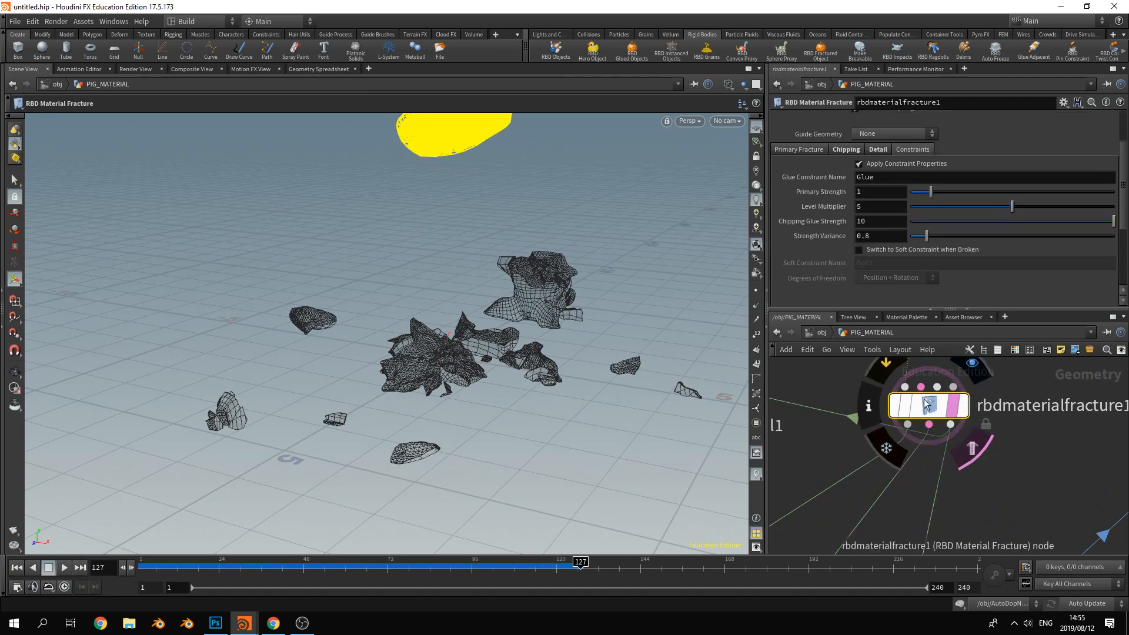
left_click(799, 150)
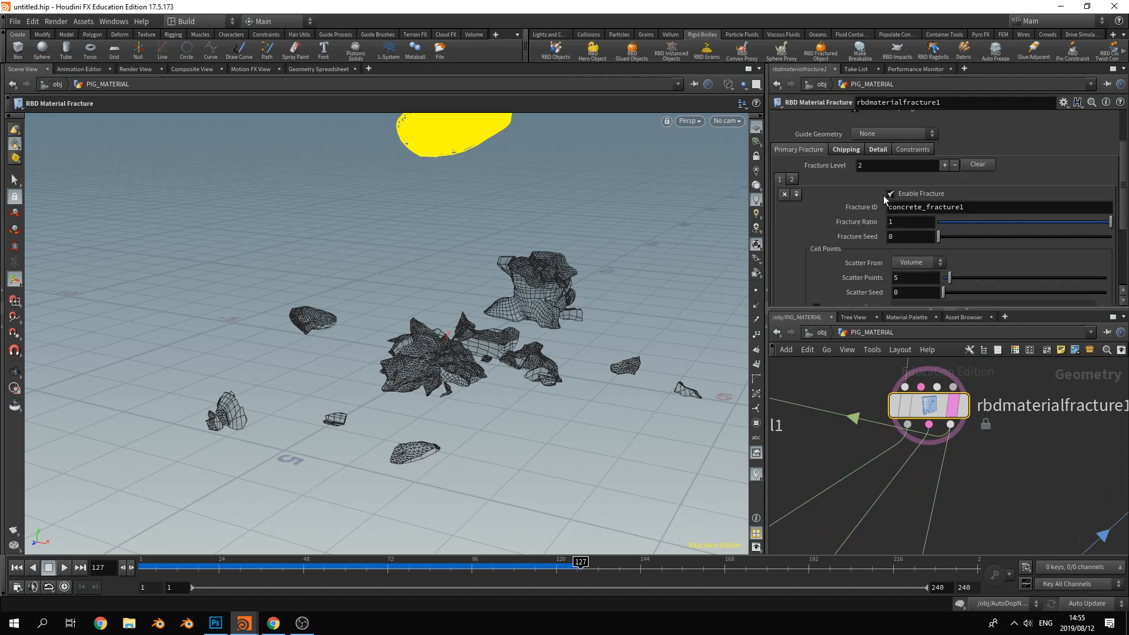
scroll(821, 194, "down", 2)
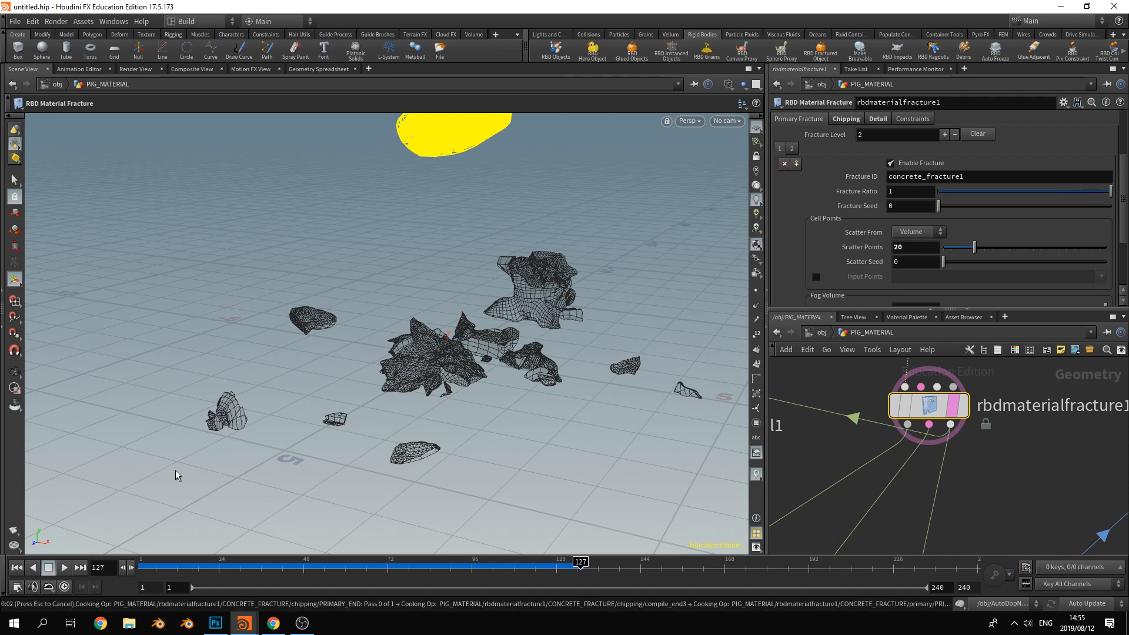
key("Escape")
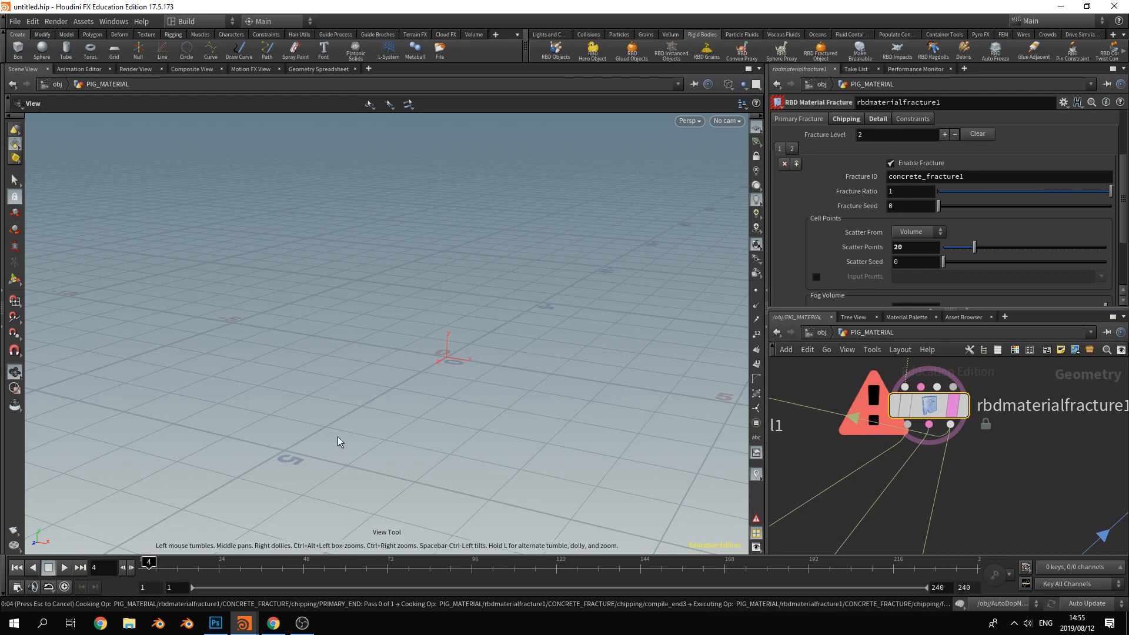
scroll(337, 436, "down", 3)
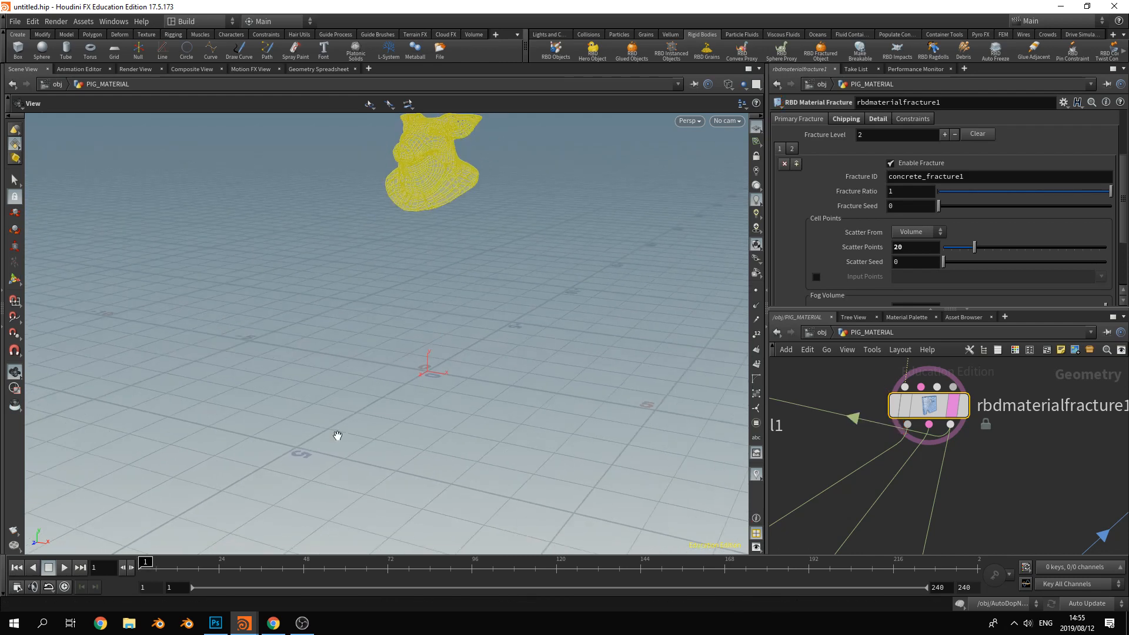
Delete the null1 node connected to rbdmaterialfracture1
left_click(823, 450)
middle_click_drag(824, 450, 966, 440)
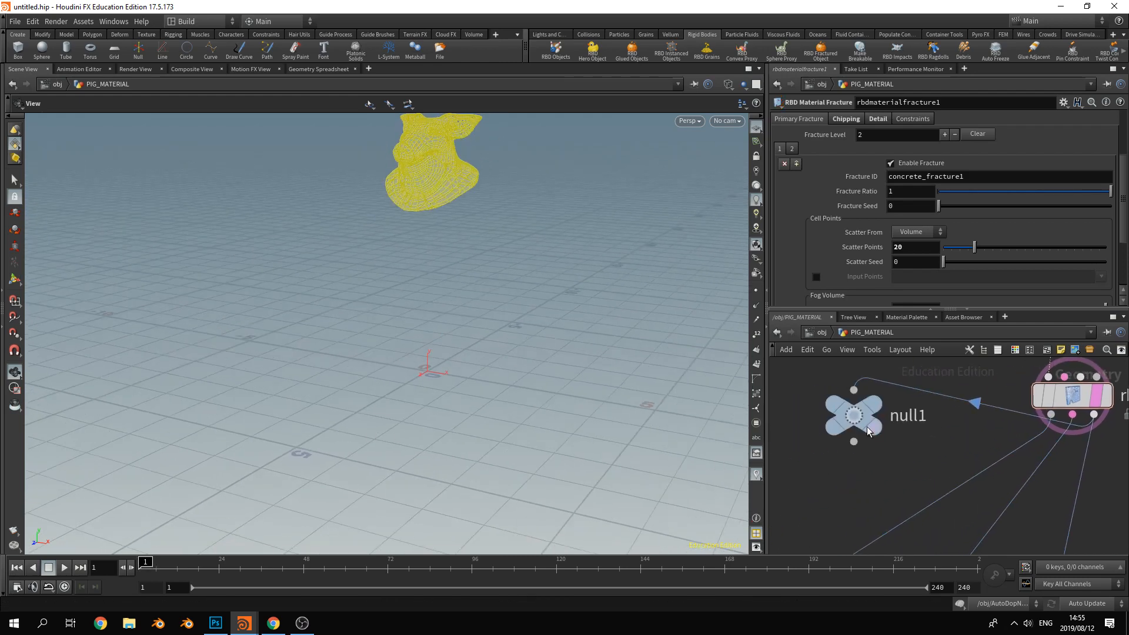
left_click(869, 428)
key("Delete")
scroll(885, 457, "down", 3)
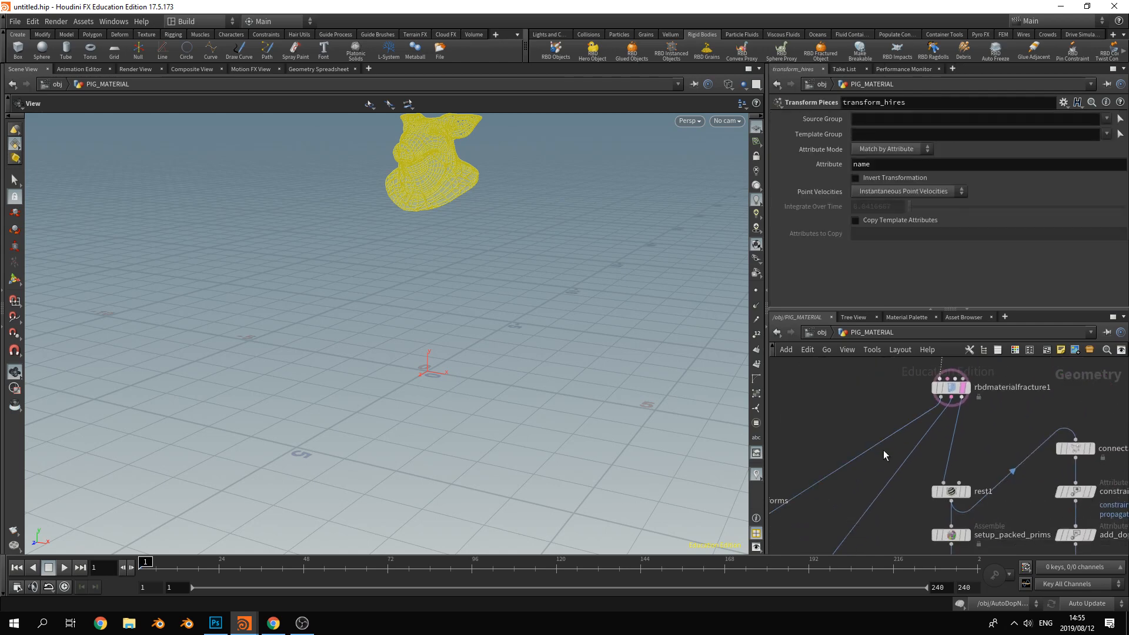
Frame the raised pig head and play the simulation with the new fracture and transform_hires displayed
left_click(962, 393)
middle_click_drag(855, 418, 916, 365)
middle_click_drag(926, 495, 969, 406)
middle_click_drag(481, 238, 488, 297)
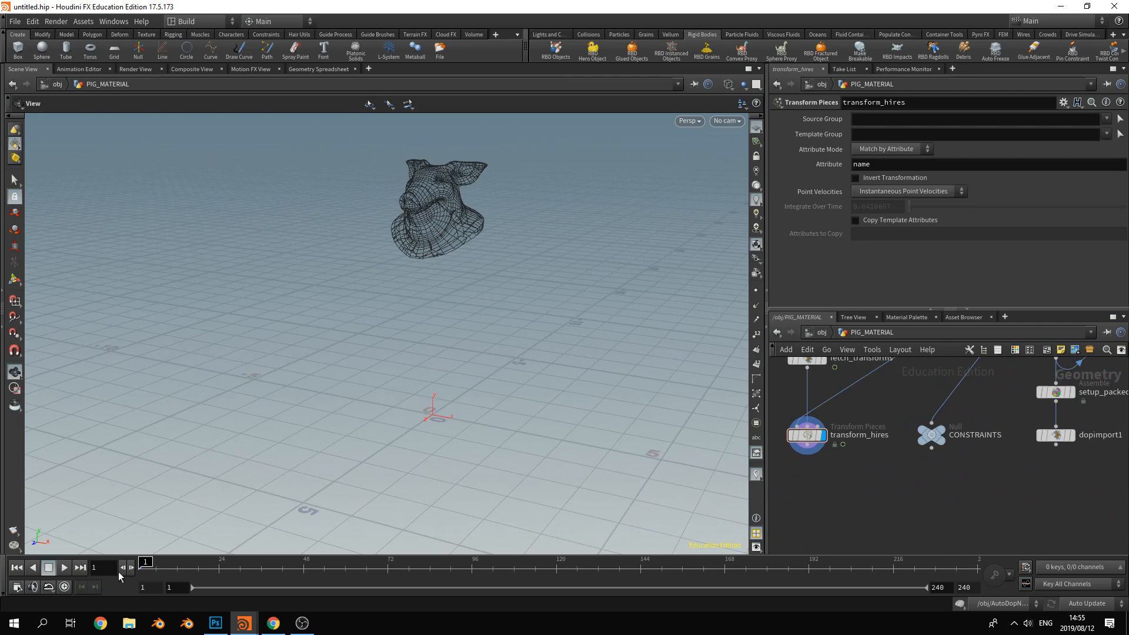
left_click(66, 566)
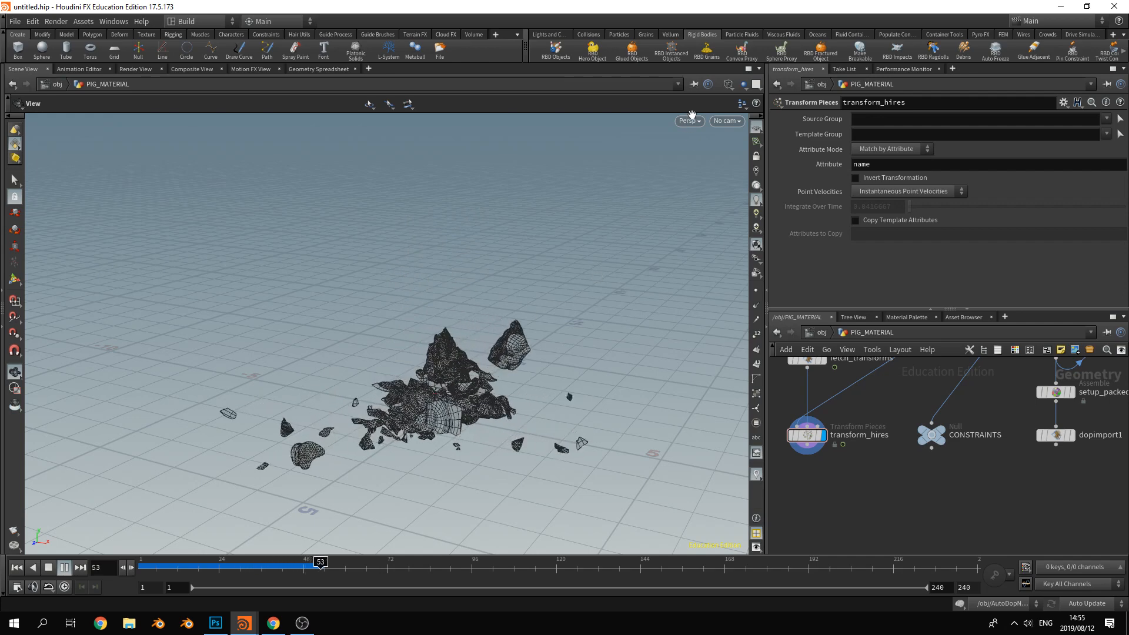
Set the viewport shading to Smooth Shaded and examine the broken pig head pieces up close
left_click(728, 85)
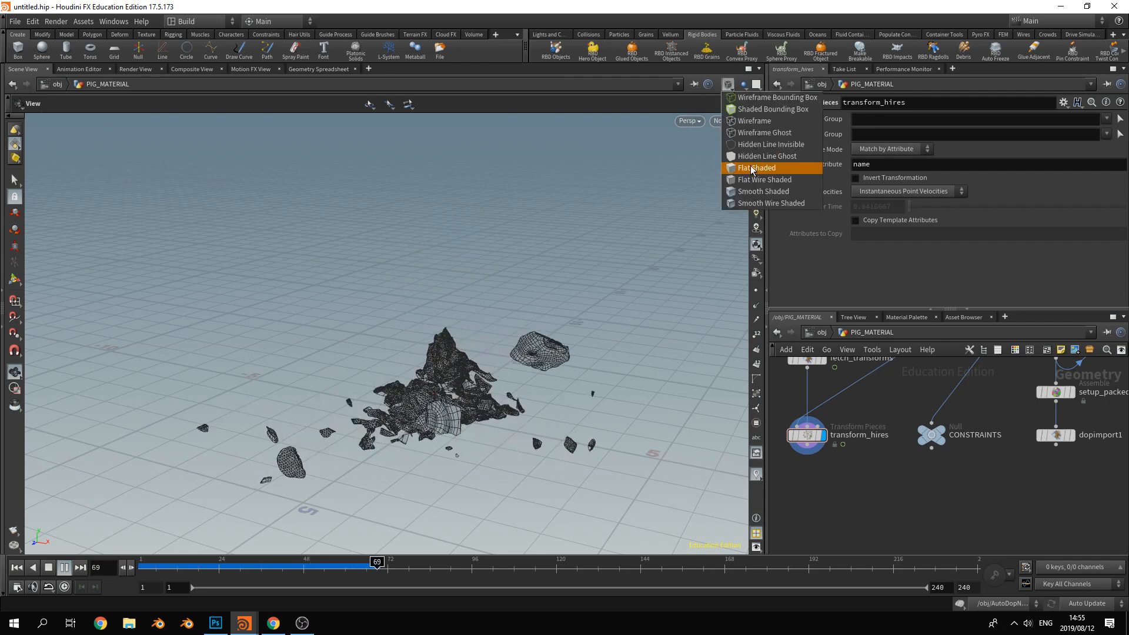
left_click(762, 191)
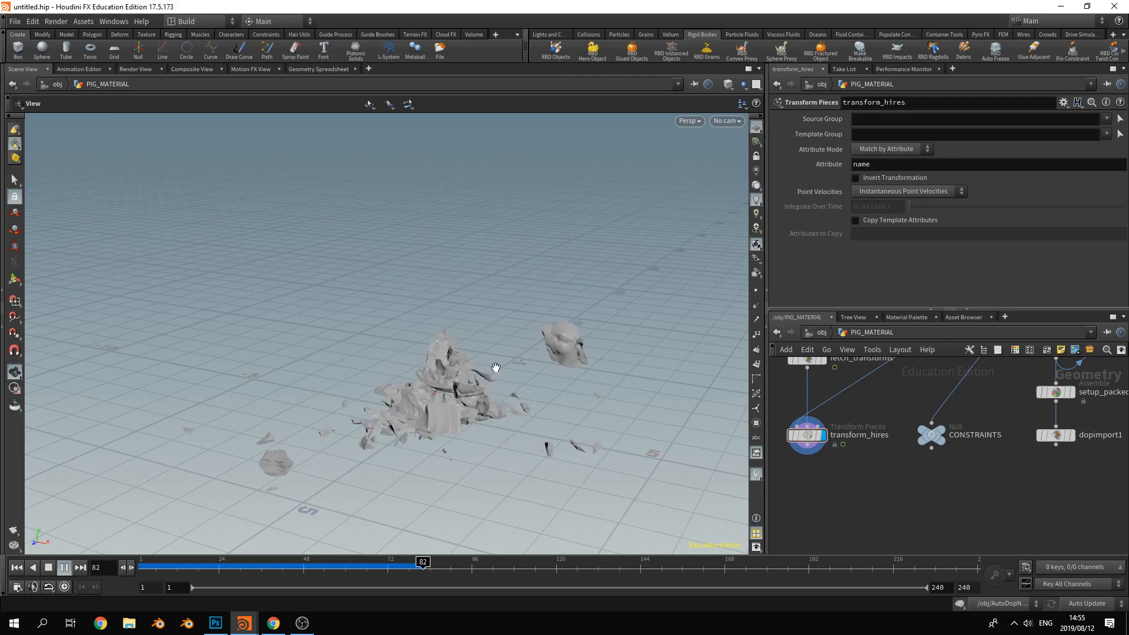
scroll(518, 450, "up", 5)
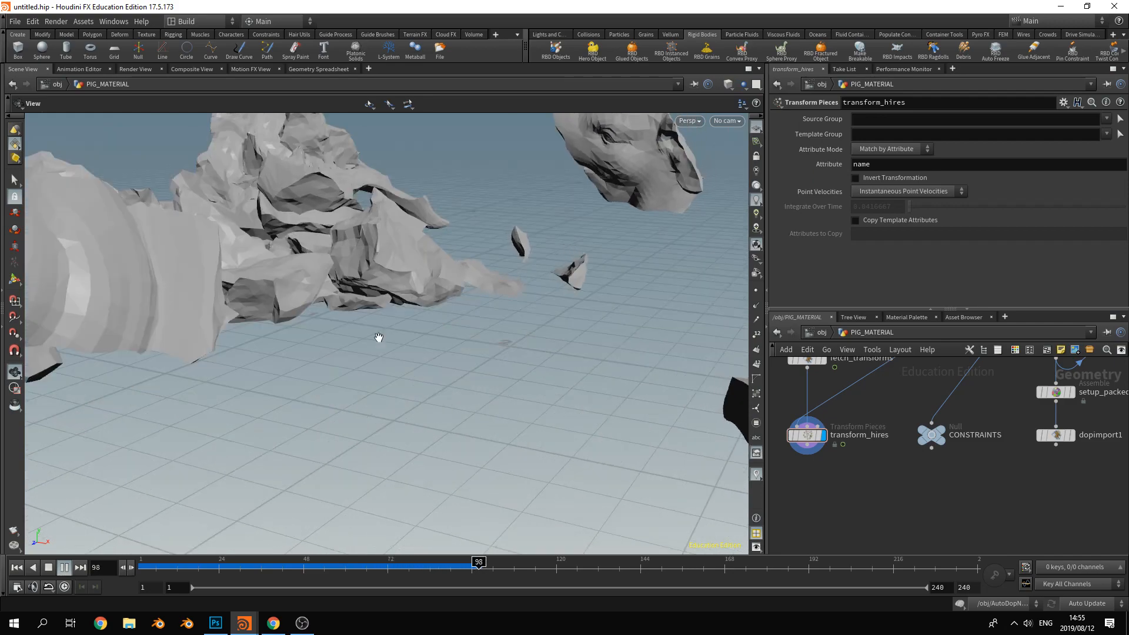
left_click_drag(378, 335, 550, 236)
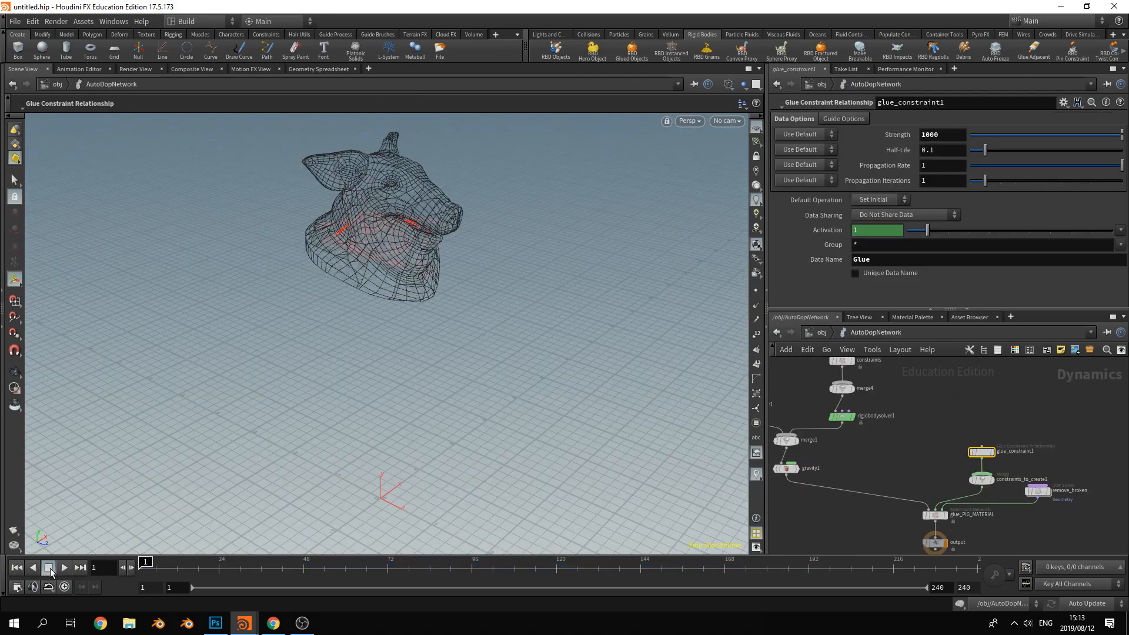
Play the glued pig head simulation in AutoDopNetwork, return to frame 1, and inspect the head from several angles
left_click(64, 568)
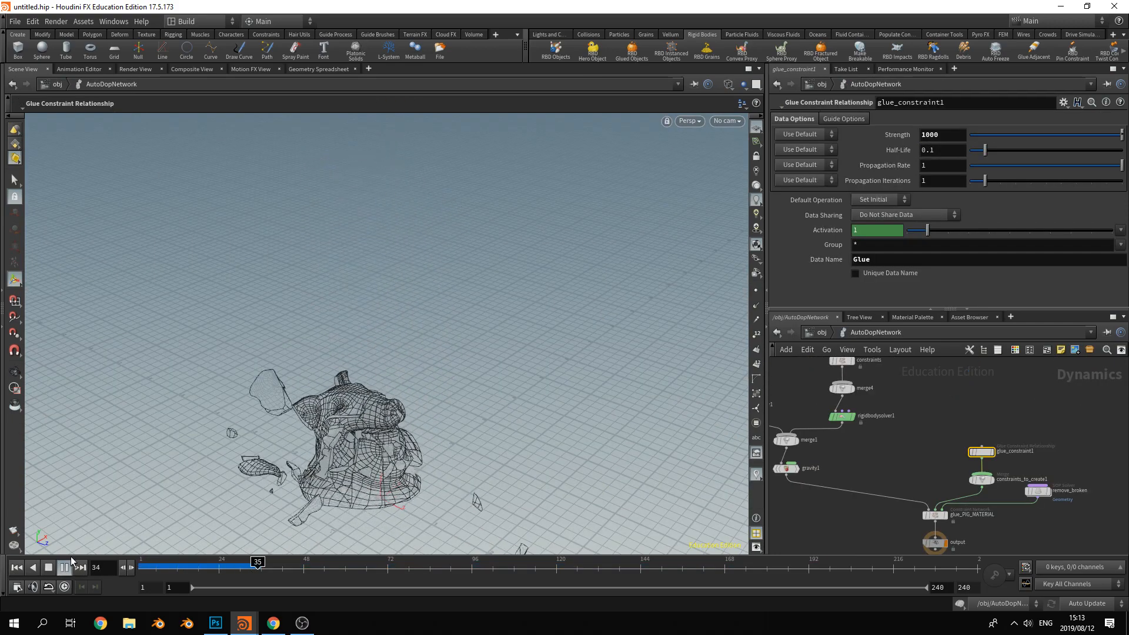
left_click(16, 567)
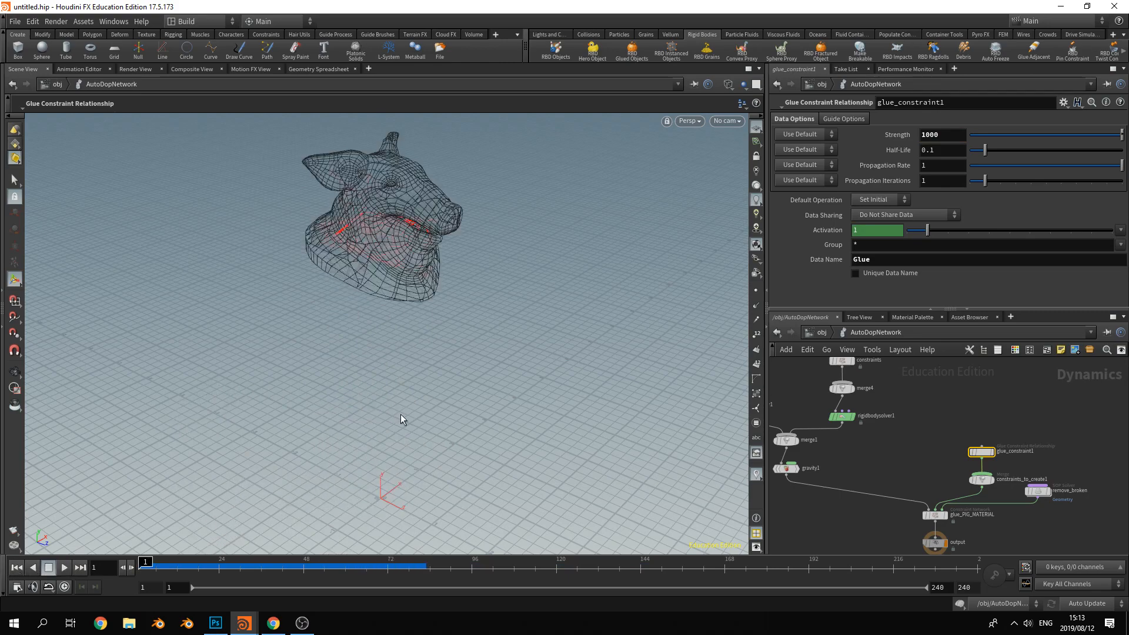
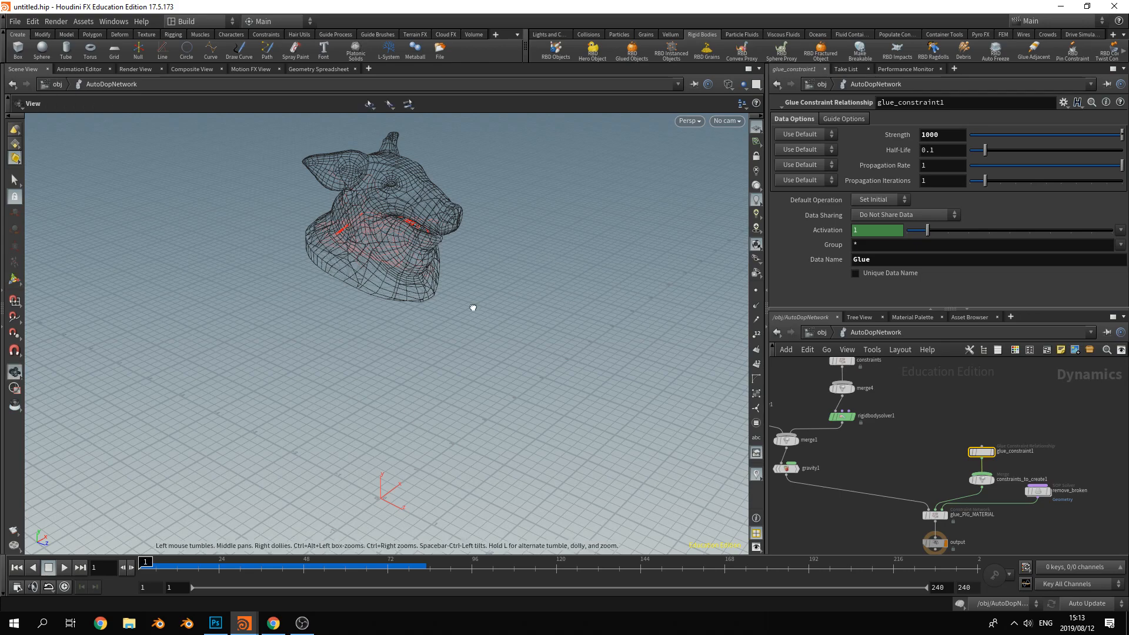
left_click_drag(471, 308, 434, 389)
key("Return")
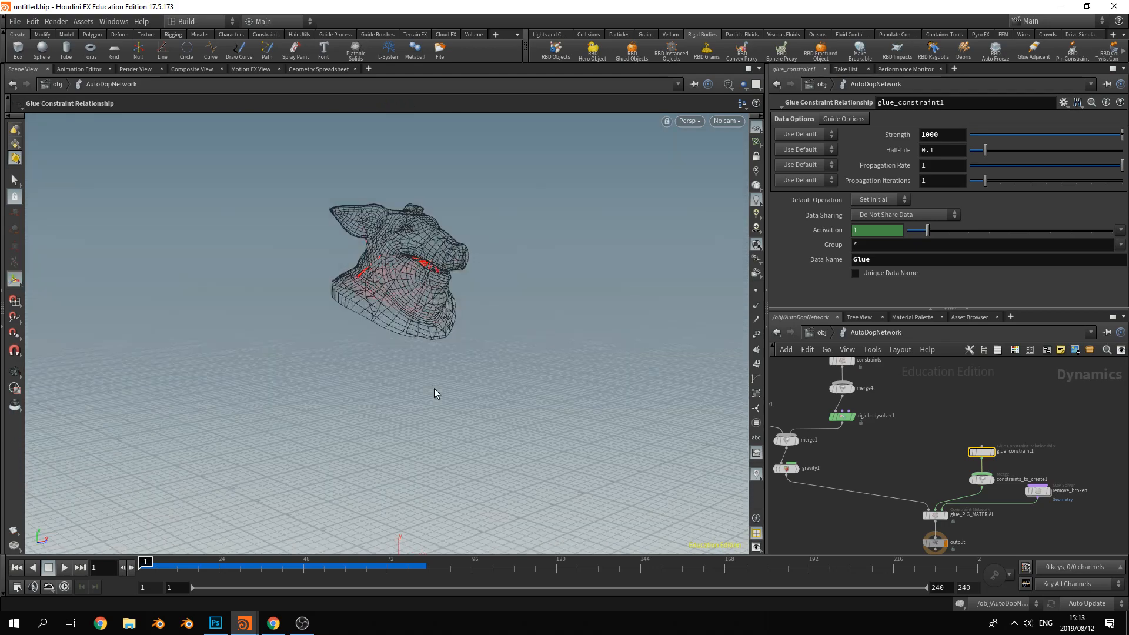
key("Escape")
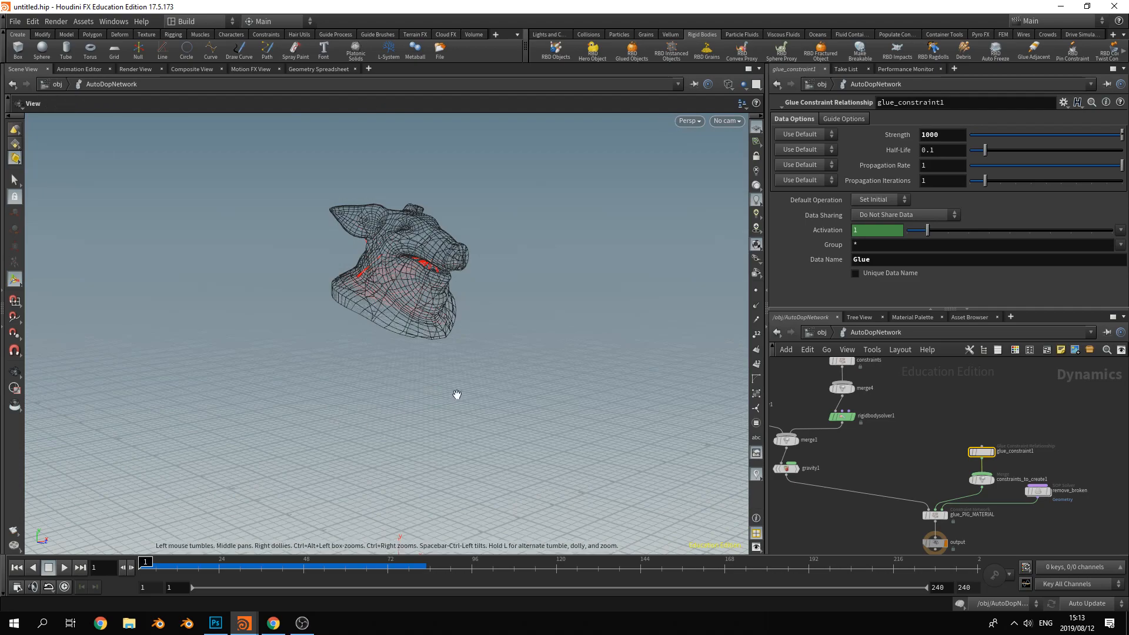
left_click_drag(456, 394, 428, 397)
key("Return")
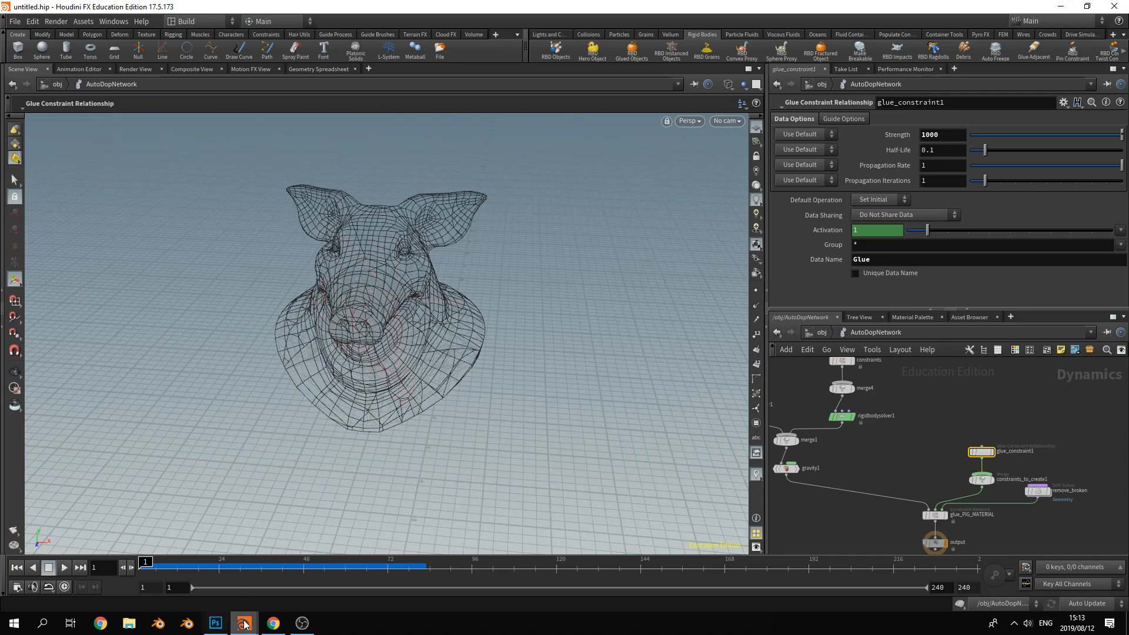
Switch to the buildingFracture.v02.hip Houdini window, display HOUSE_GEO and hide the SIM object
mouse_move(244, 625)
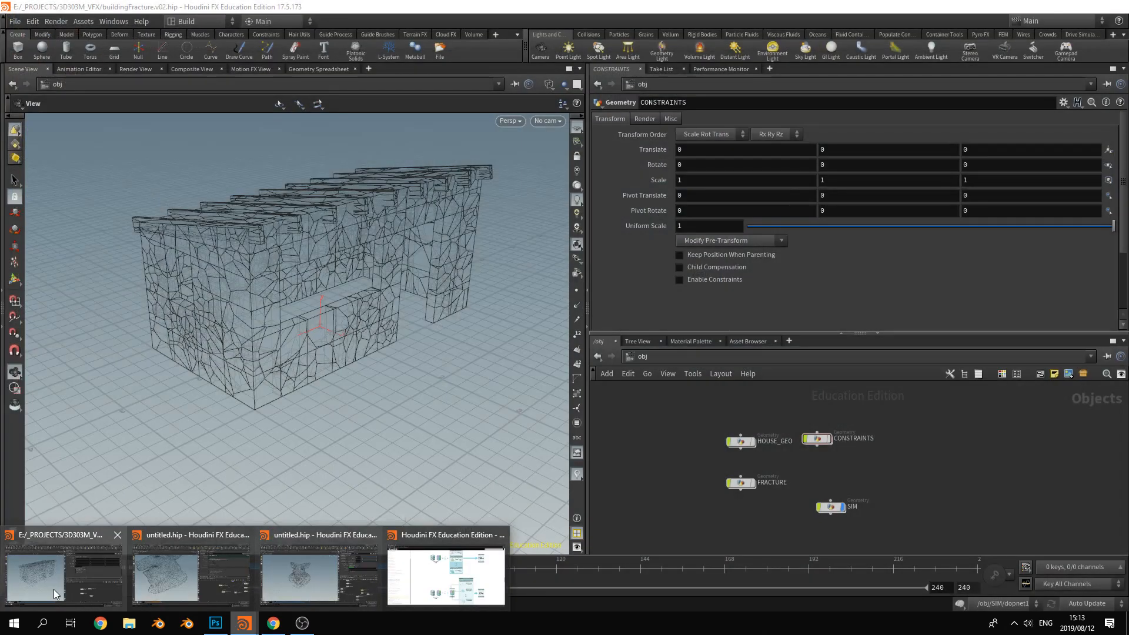
left_click(54, 589)
left_click(755, 444)
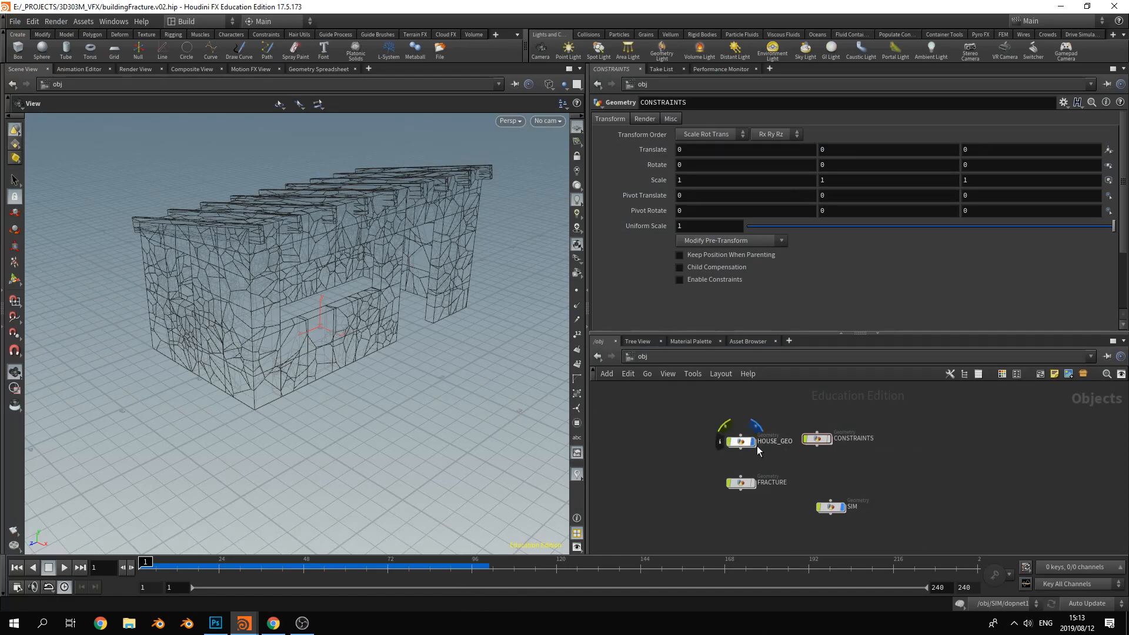
left_click(844, 506)
middle_click_drag(447, 274, 421, 334)
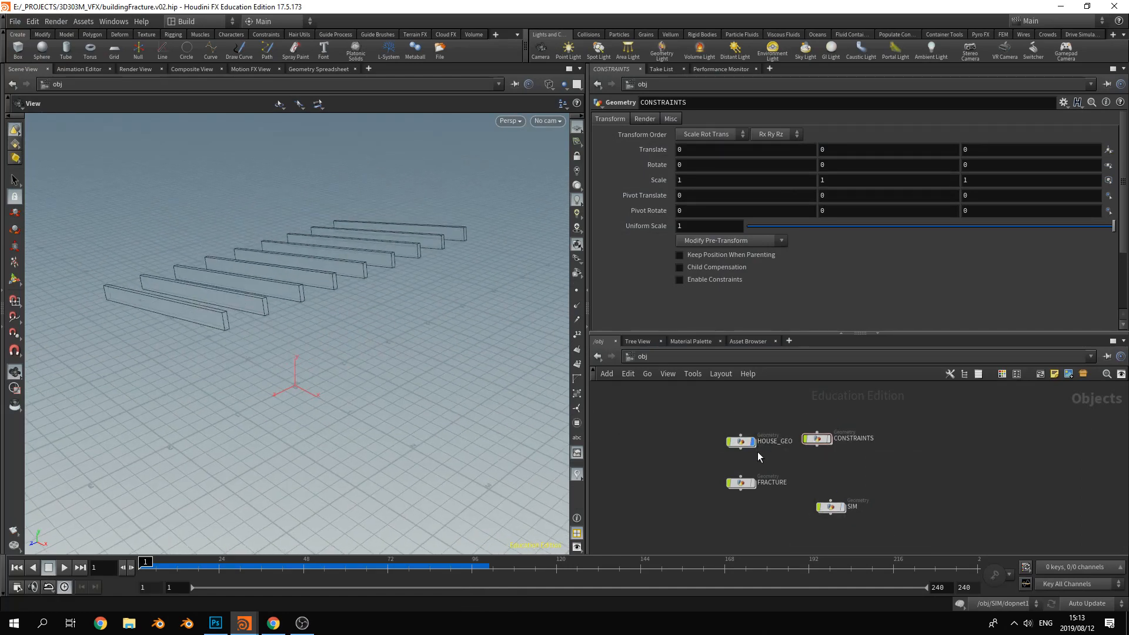
Go inside the HOUSE_GEO network and set the viewport shading to Flat Shaded
double_click(741, 441)
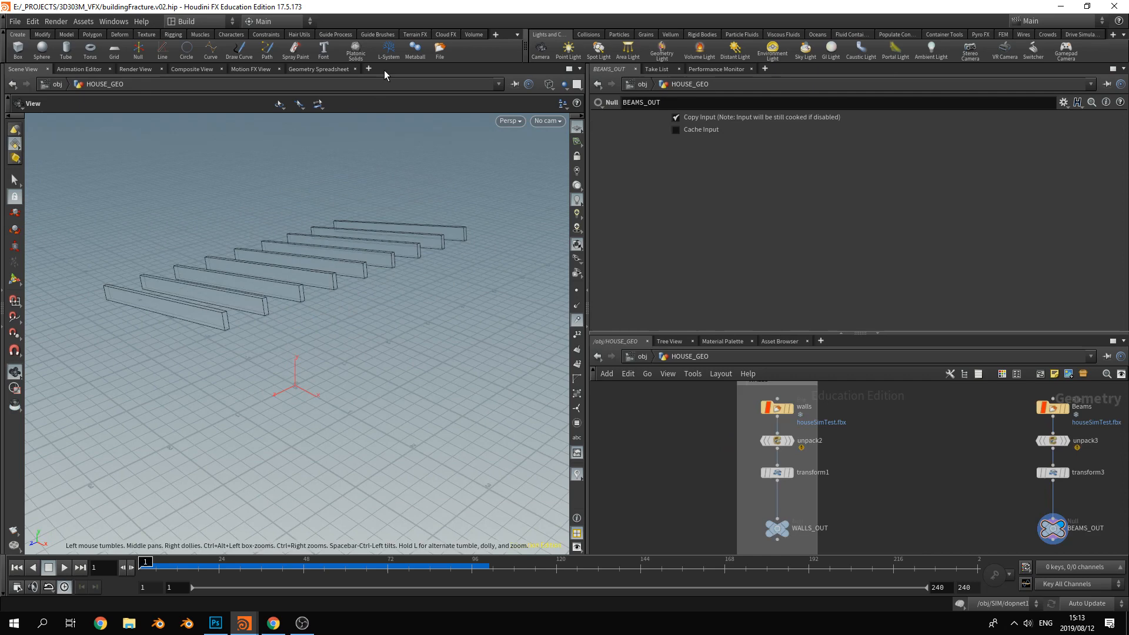
left_click(549, 84)
left_click(556, 170)
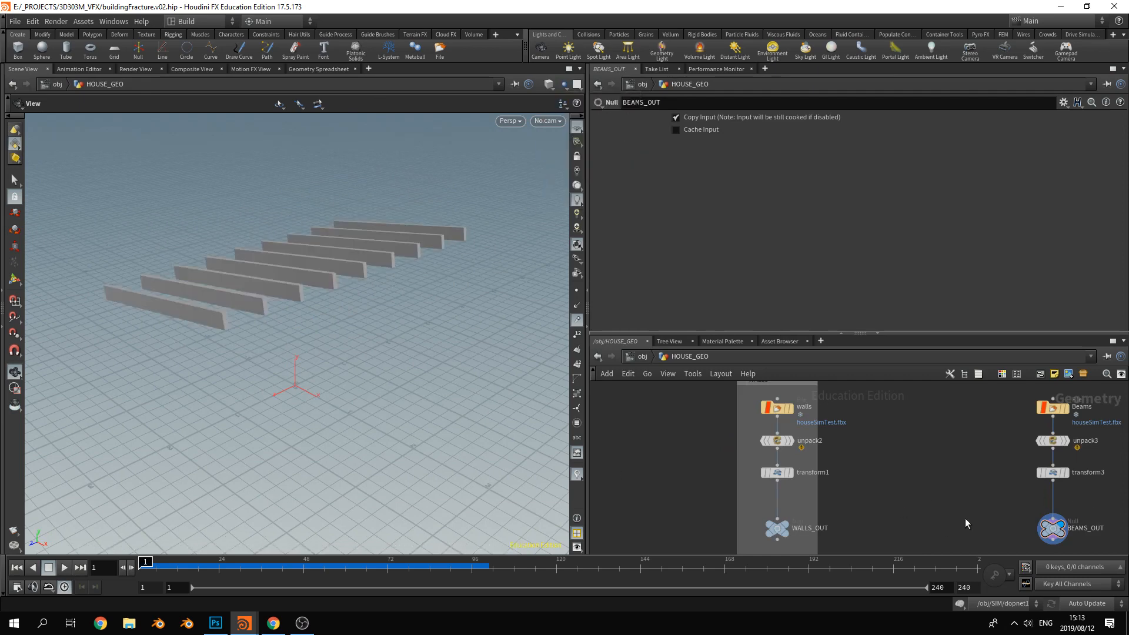
Add a Merge node below the WALLS_OUT and BEAMS_OUT nulls
middle_click_drag(965, 518, 915, 439)
scroll(915, 439, "down", 3)
key("Tab")
type("mer")
key("Return")
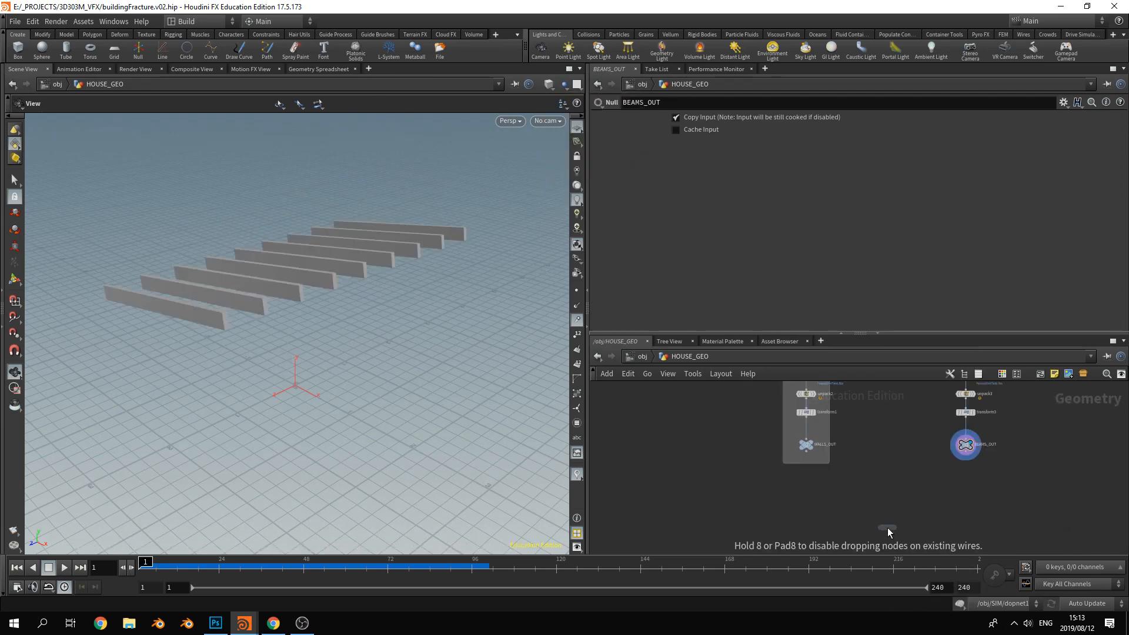
left_click(916, 503)
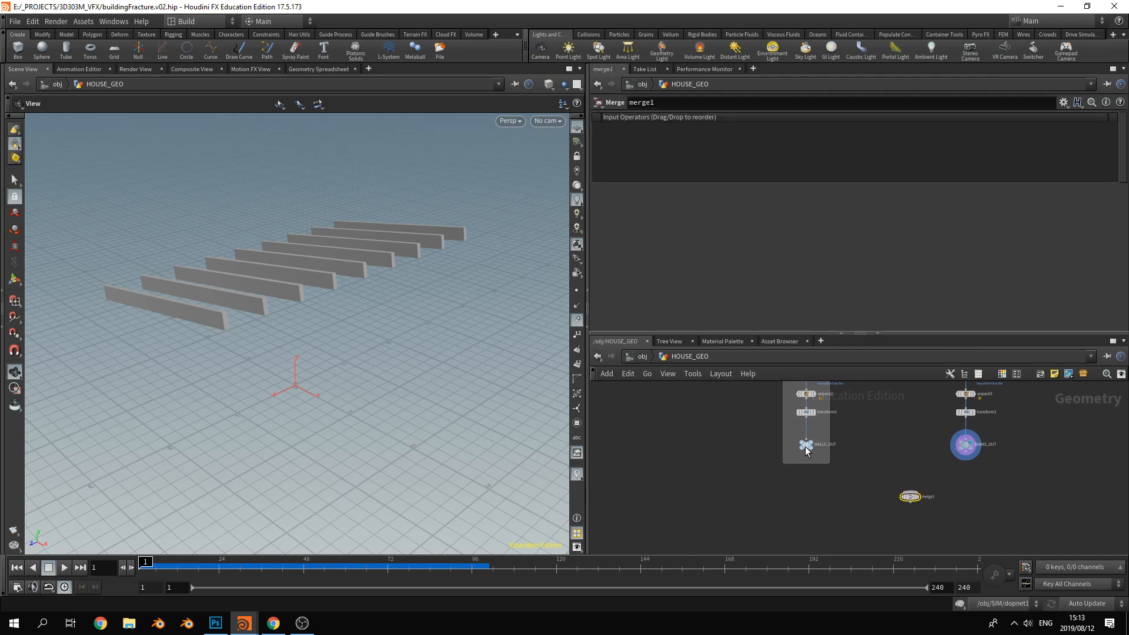
Wire WALLS_OUT and BEAMS_OUT into the Merge node and display the merged house
left_click(823, 453)
left_click(818, 434)
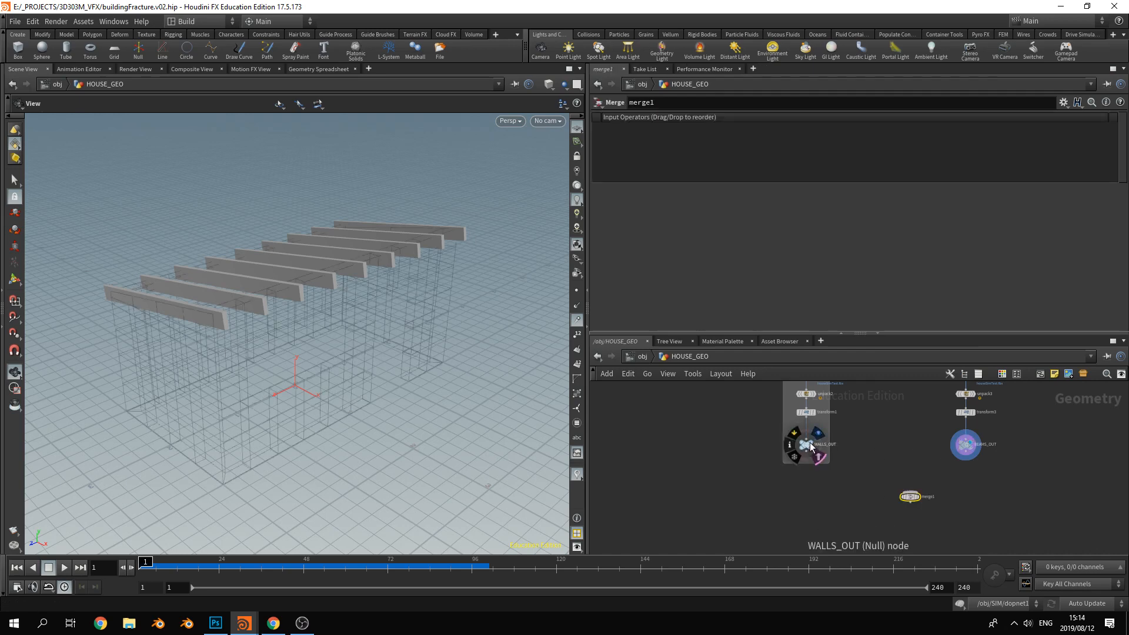
left_click(805, 445)
left_click(966, 444, "shift")
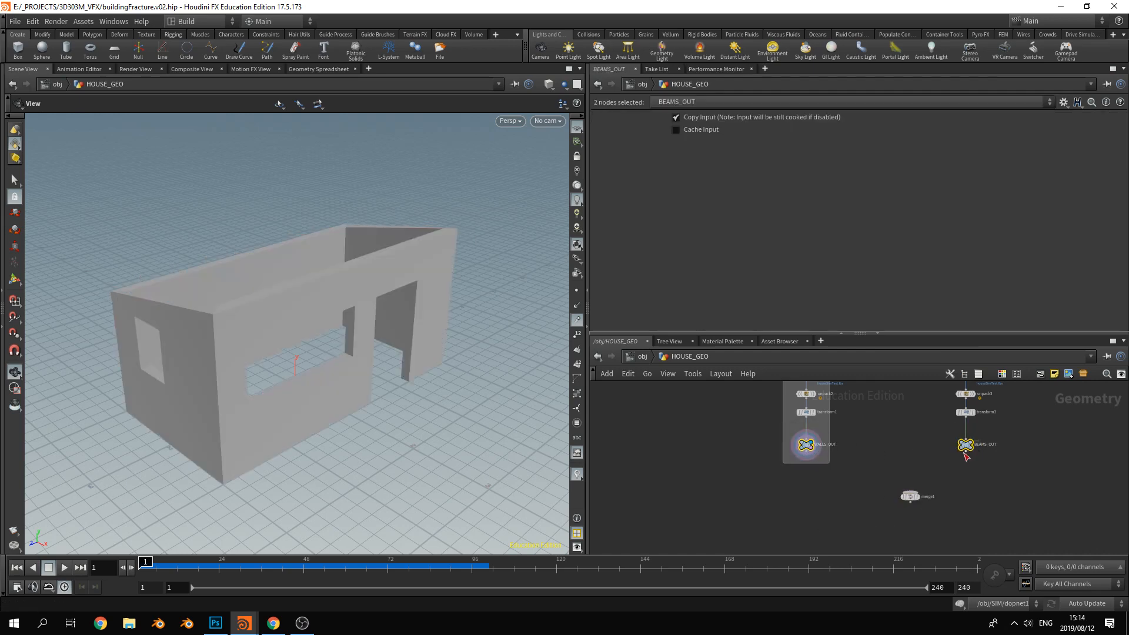
left_click_drag(965, 451, 900, 507)
left_click(920, 484)
Examine the merged walls and roof beams from the side, above and up close
left_click_drag(422, 401, 345, 380)
right_click_drag(345, 380, 181, 376)
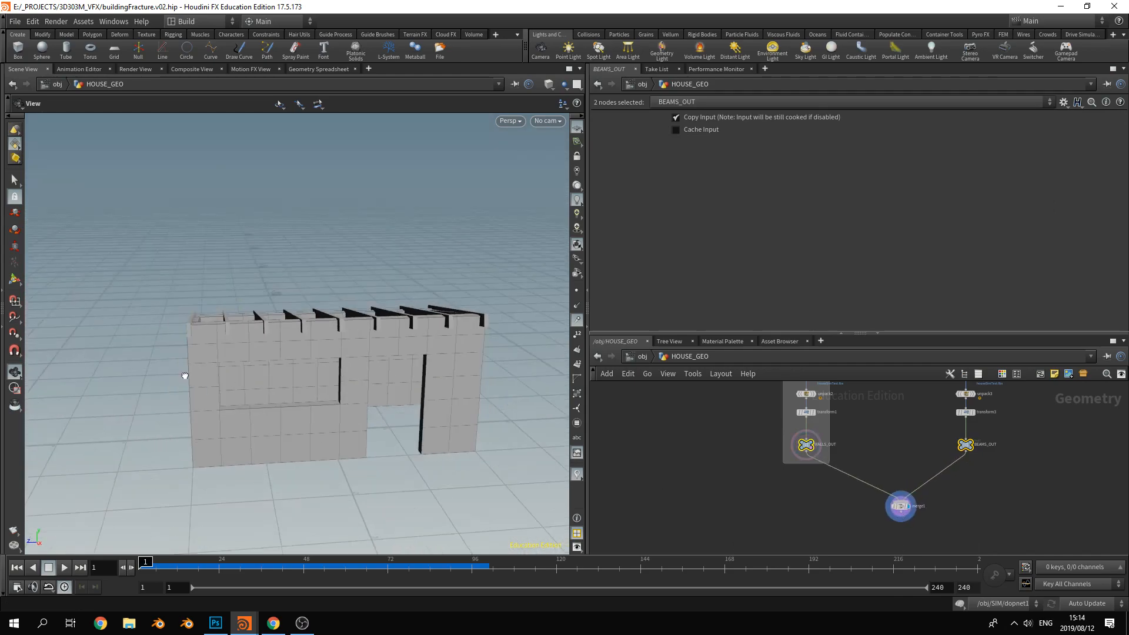
left_click_drag(182, 376, 266, 379)
right_click_drag(284, 369, 196, 371)
left_click_drag(196, 371, 262, 454)
middle_click_drag(263, 453, 355, 433)
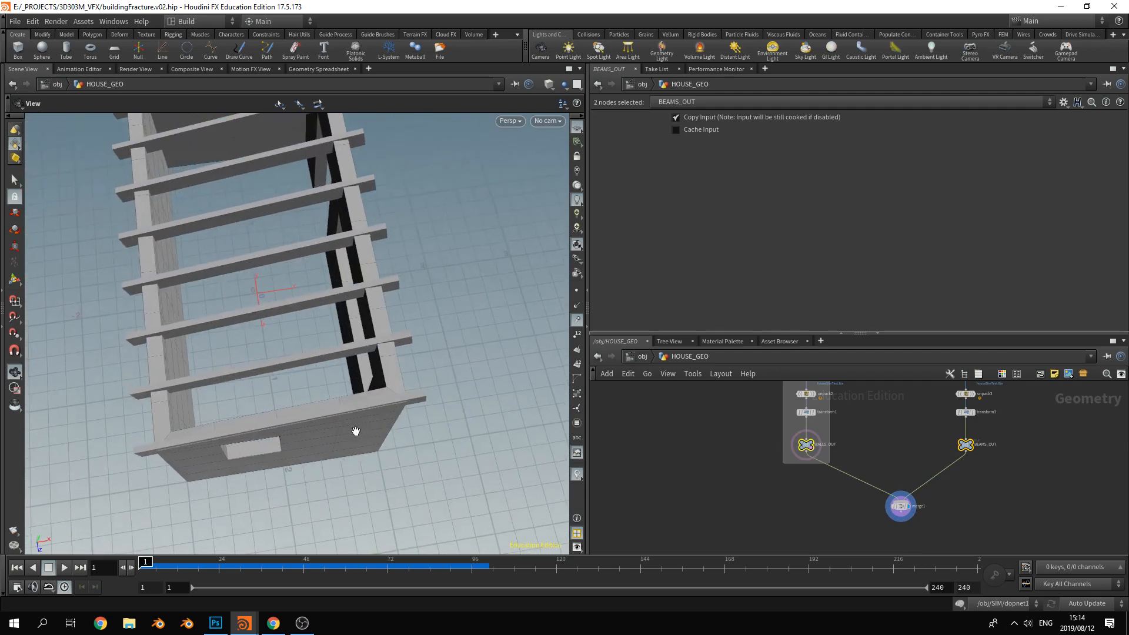
left_click_drag(355, 433, 378, 400)
right_click_drag(377, 399, 358, 395)
left_click_drag(358, 396, 461, 358)
middle_click_drag(287, 421, 247, 457)
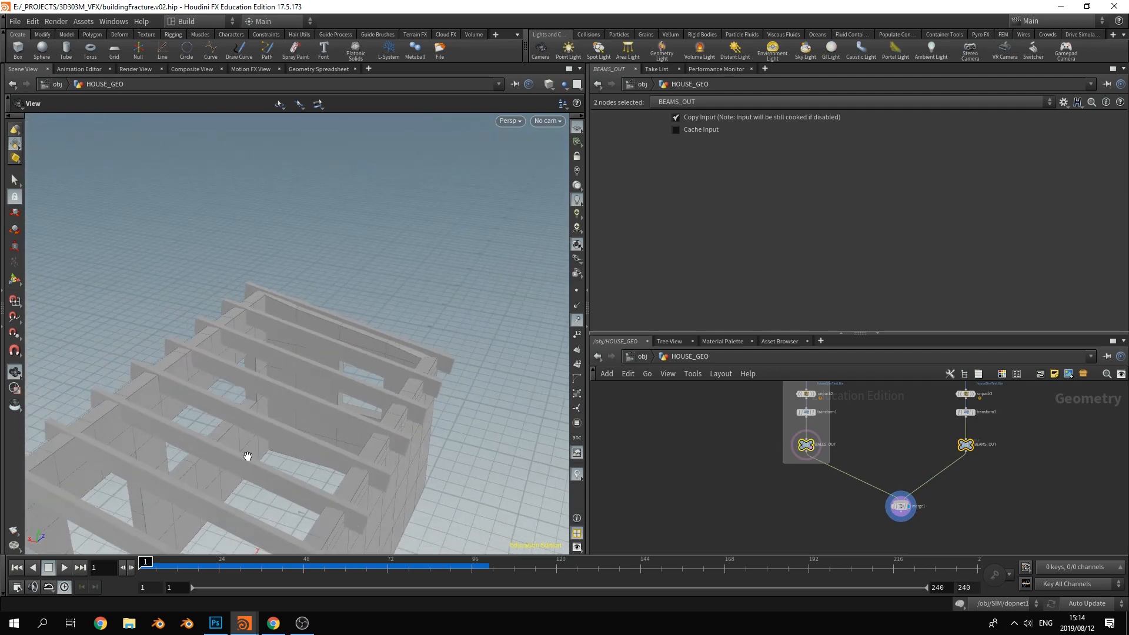
left_click_drag(247, 456, 258, 327)
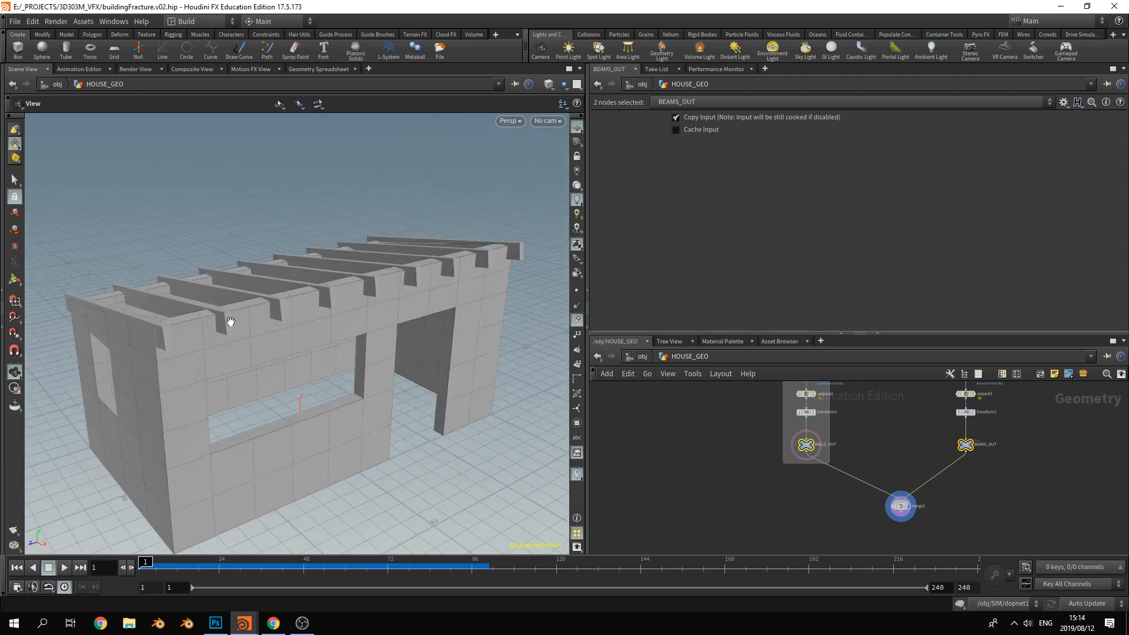
Return to the object level and arrange the FRACTURE and CONSTRAINTS objects in a row beside HOUSE_GEO
left_click(750, 444)
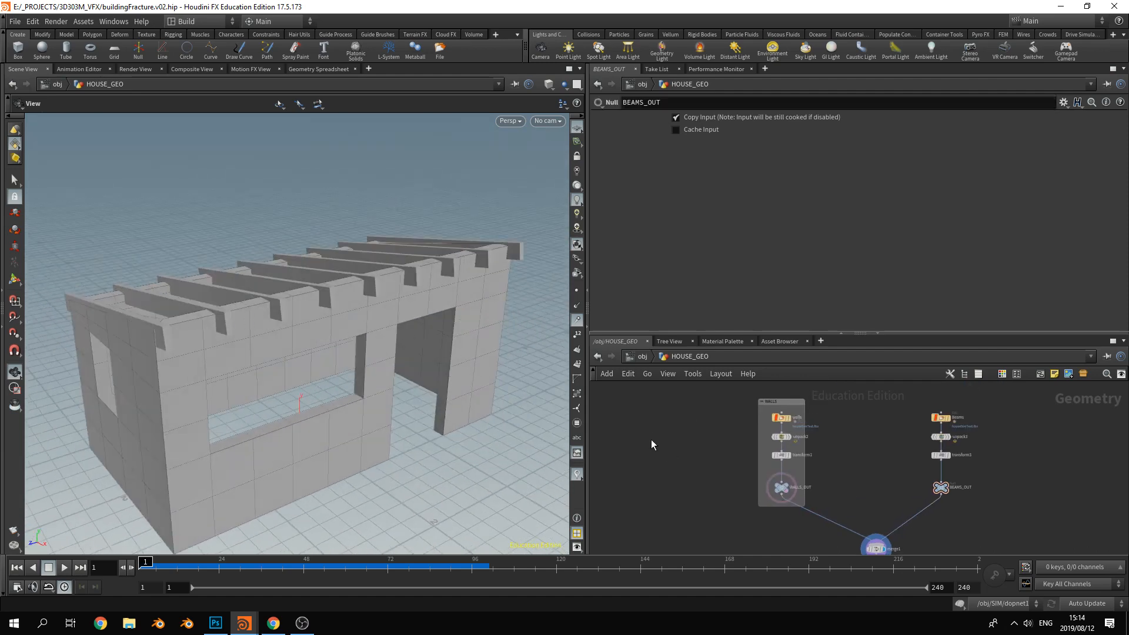
scroll(673, 450, "up", 3)
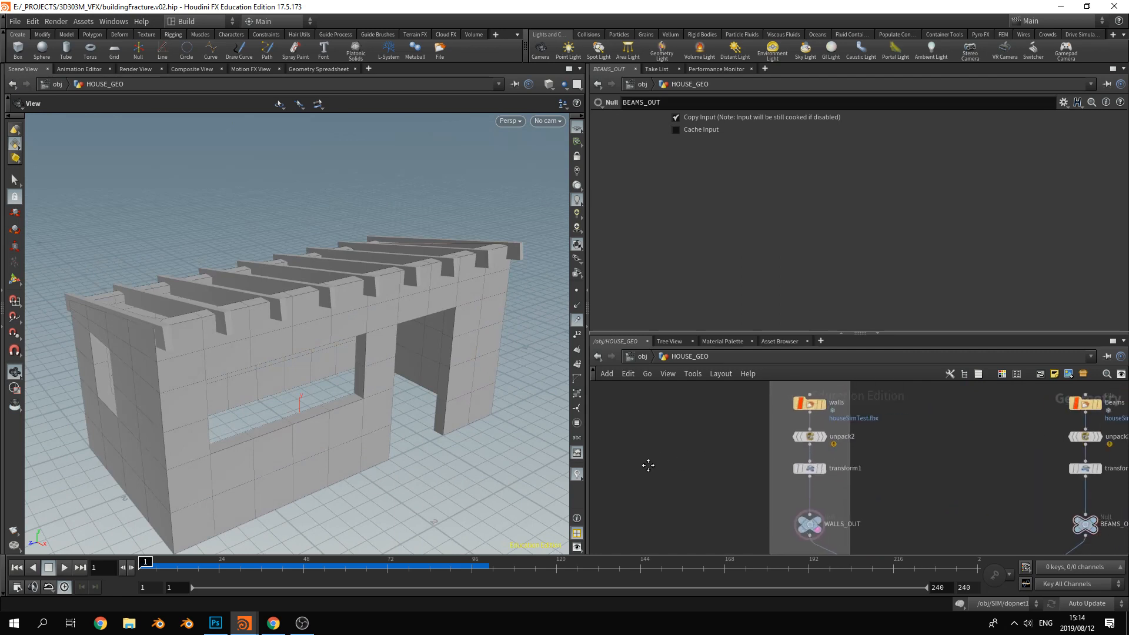
middle_click_drag(833, 439, 871, 450)
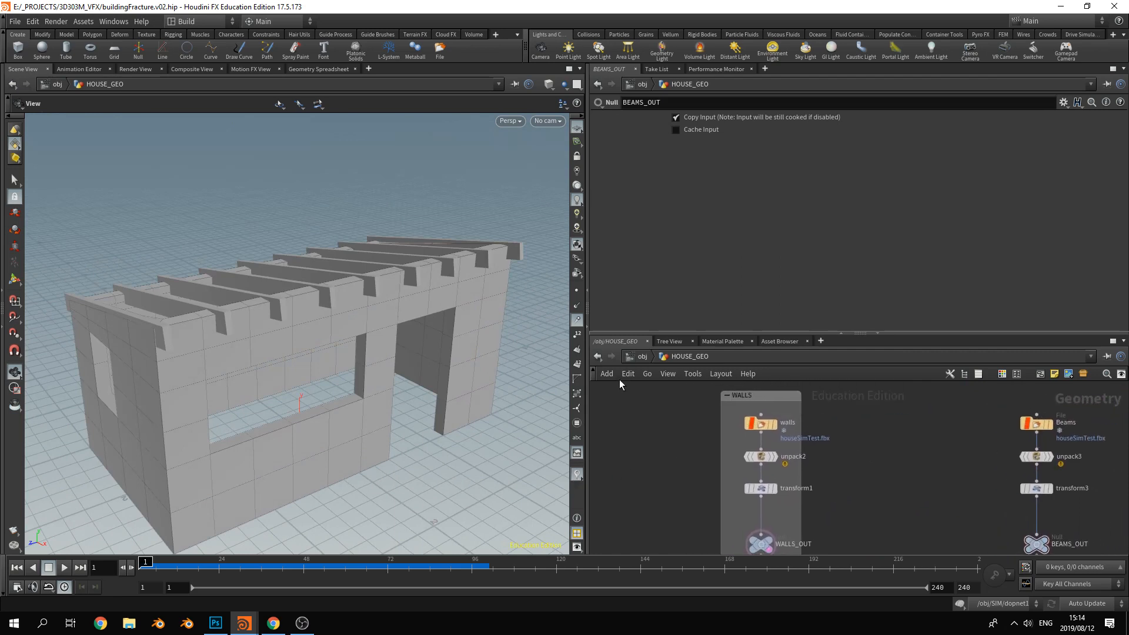
left_click(640, 358)
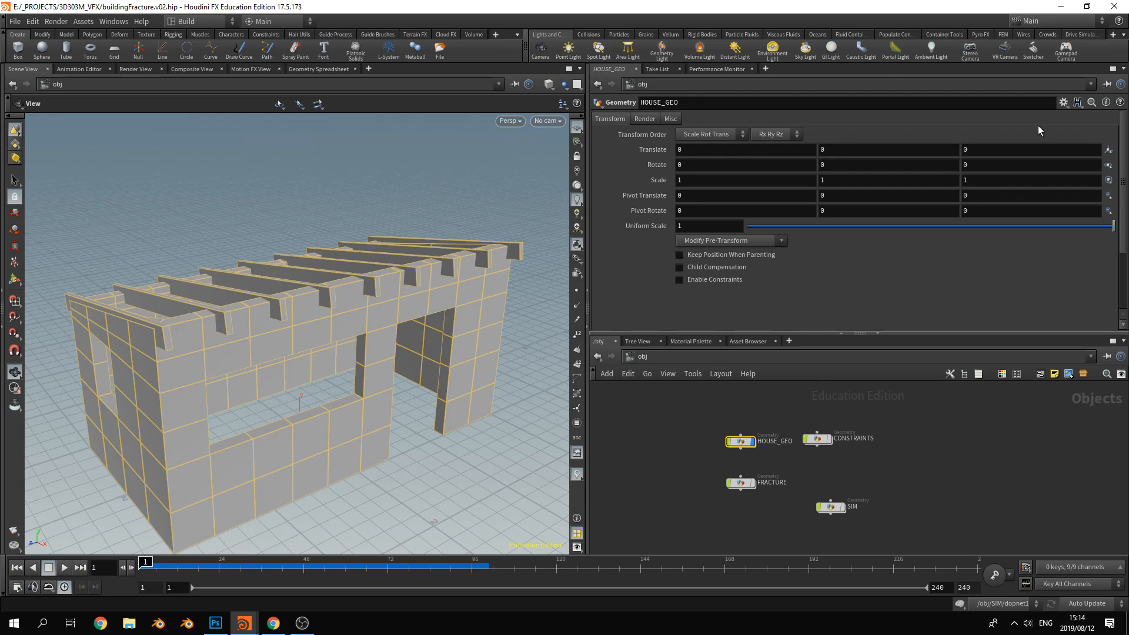
left_click(654, 484)
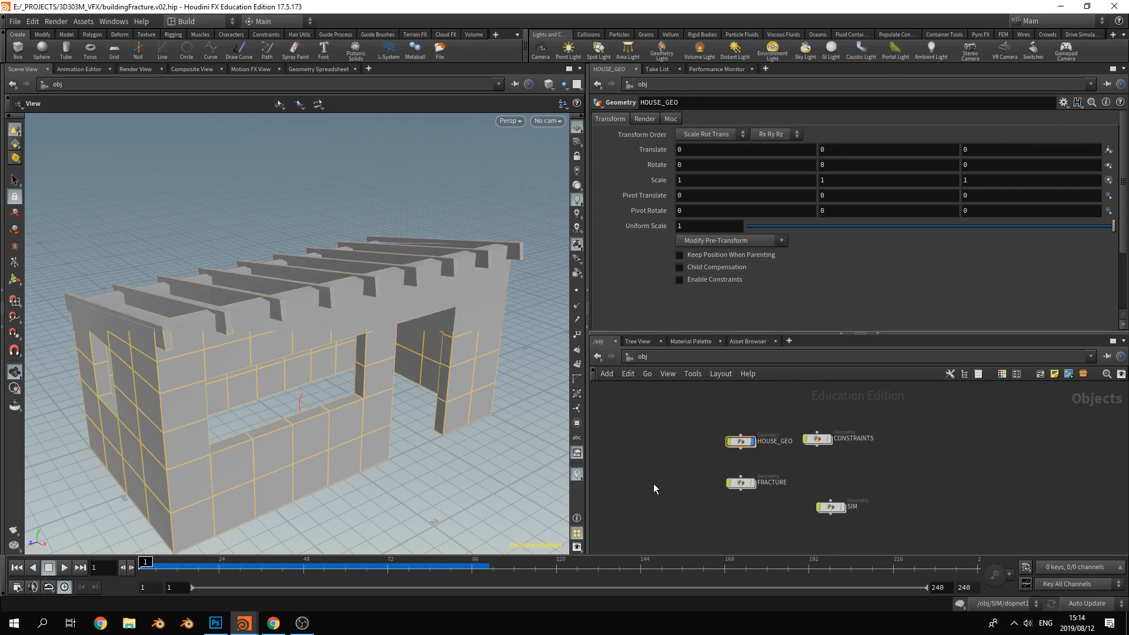
scroll(728, 451, "up", 3)
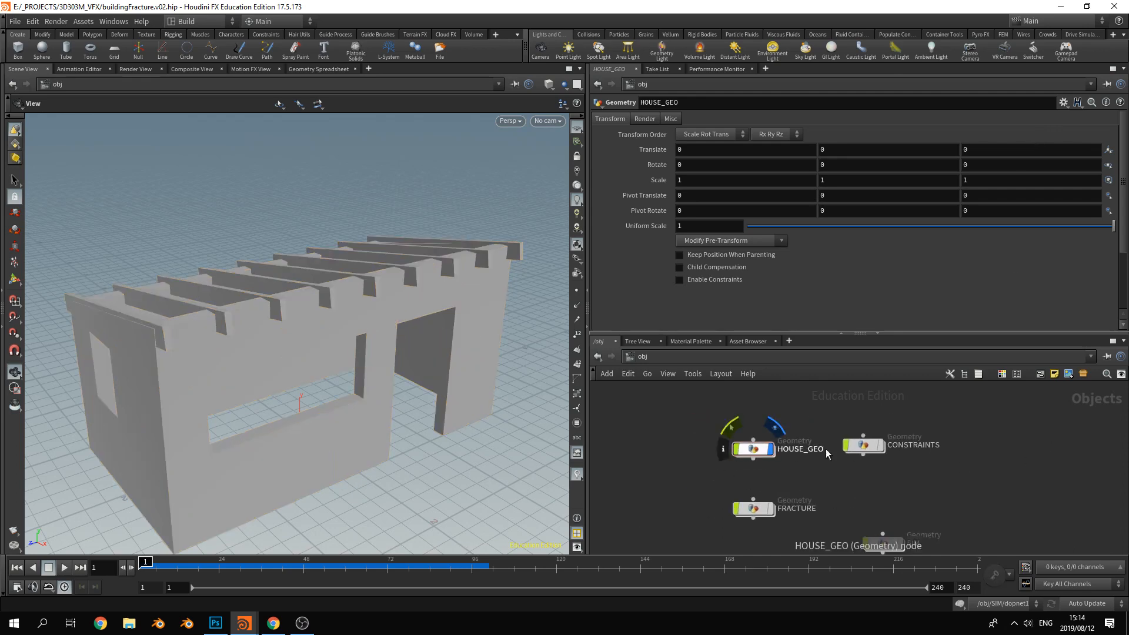
left_click_drag(753, 516, 875, 491)
left_click_drag(863, 447, 991, 445)
left_click_drag(875, 492, 880, 458)
Set the viewport shading to Flat Wire Shaded and view the house from its window corner
left_click(551, 84)
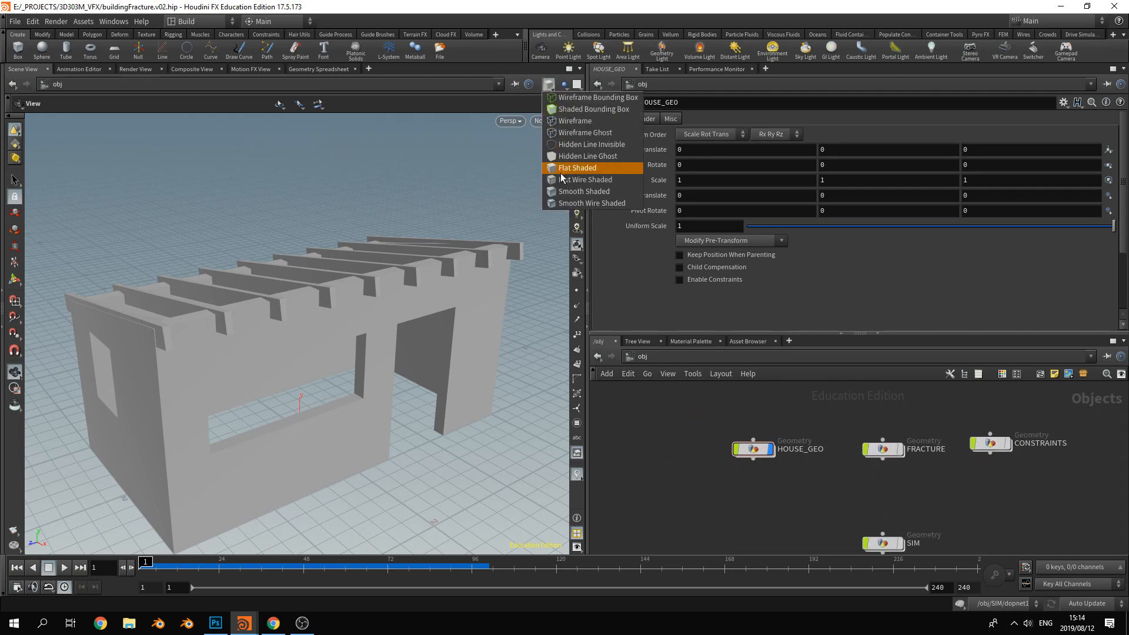
left_click(564, 170)
left_click_drag(416, 338, 363, 345)
Place the SIM object at the end of the row and align CONSTRAINTS with the other objects
middle_click_drag(867, 499, 742, 492)
left_click_drag(759, 536, 1010, 445)
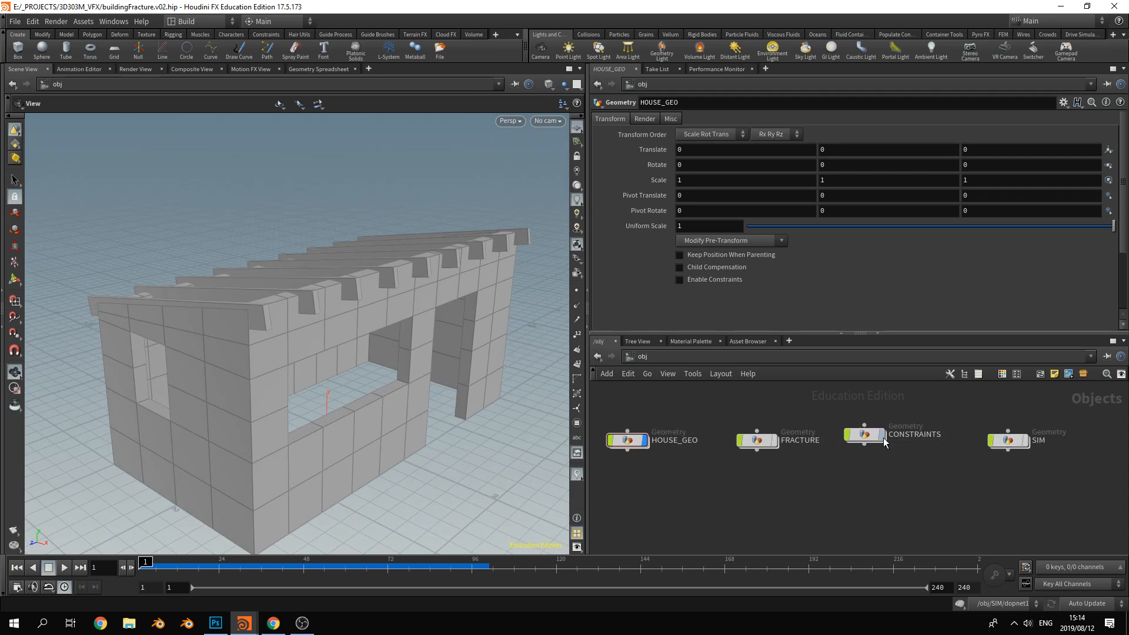
left_click_drag(865, 435, 880, 441)
Go inside the FRACTURE network and display the walls imported by object_merge1
double_click(757, 441)
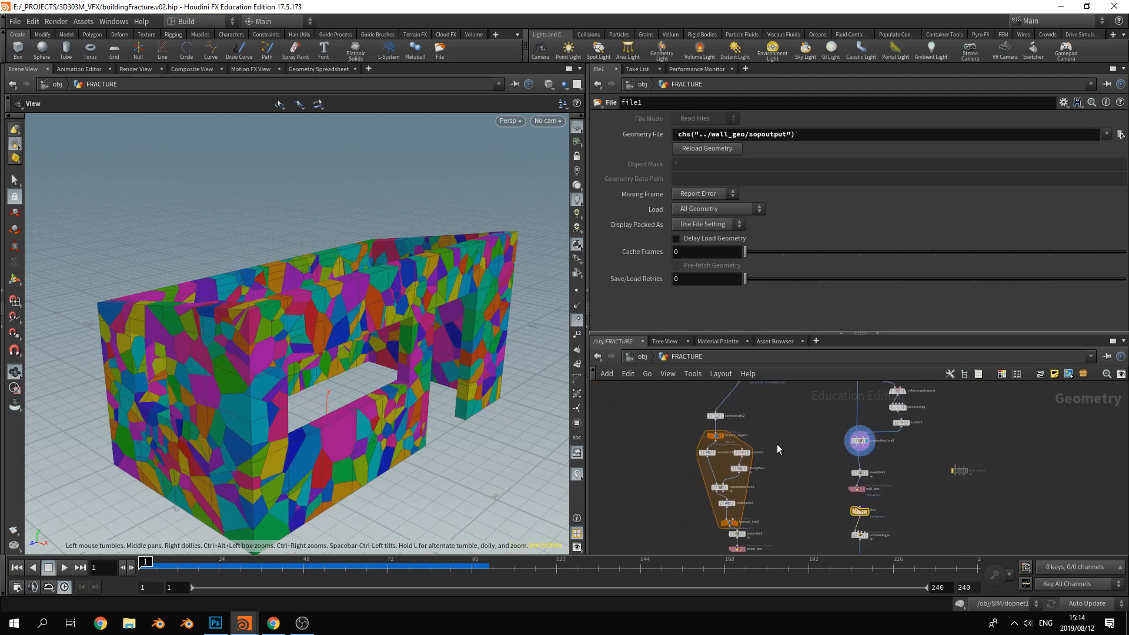
scroll(778, 443, "up", 5)
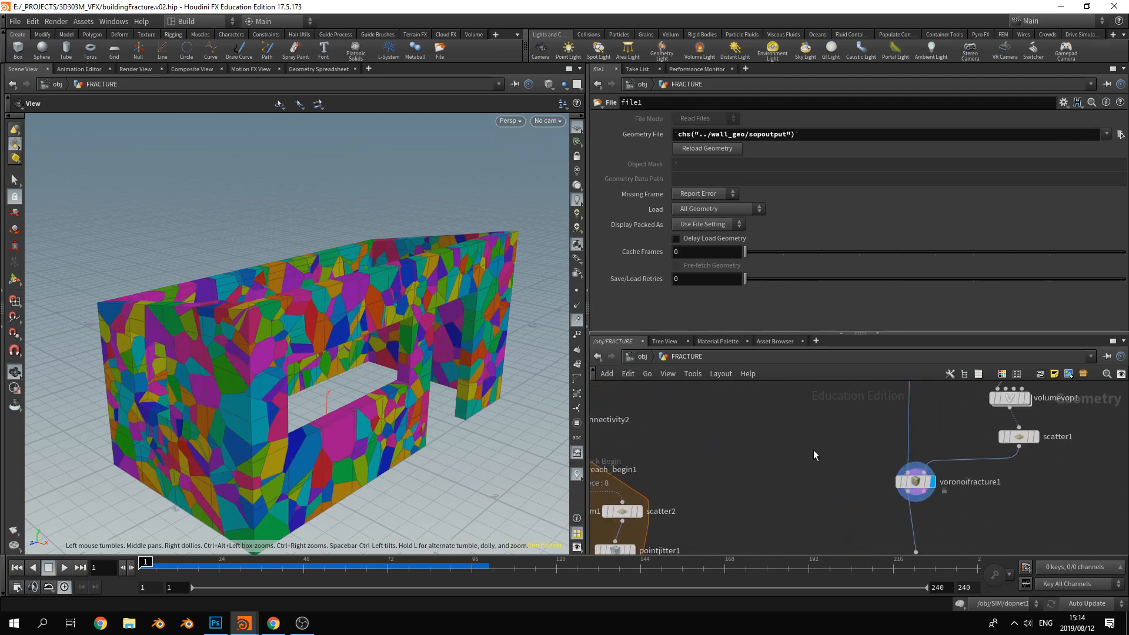
middle_click_drag(817, 449, 736, 488)
middle_click_drag(772, 383, 777, 479)
left_click_drag(818, 430, 809, 429)
middle_click_drag(832, 488, 792, 459)
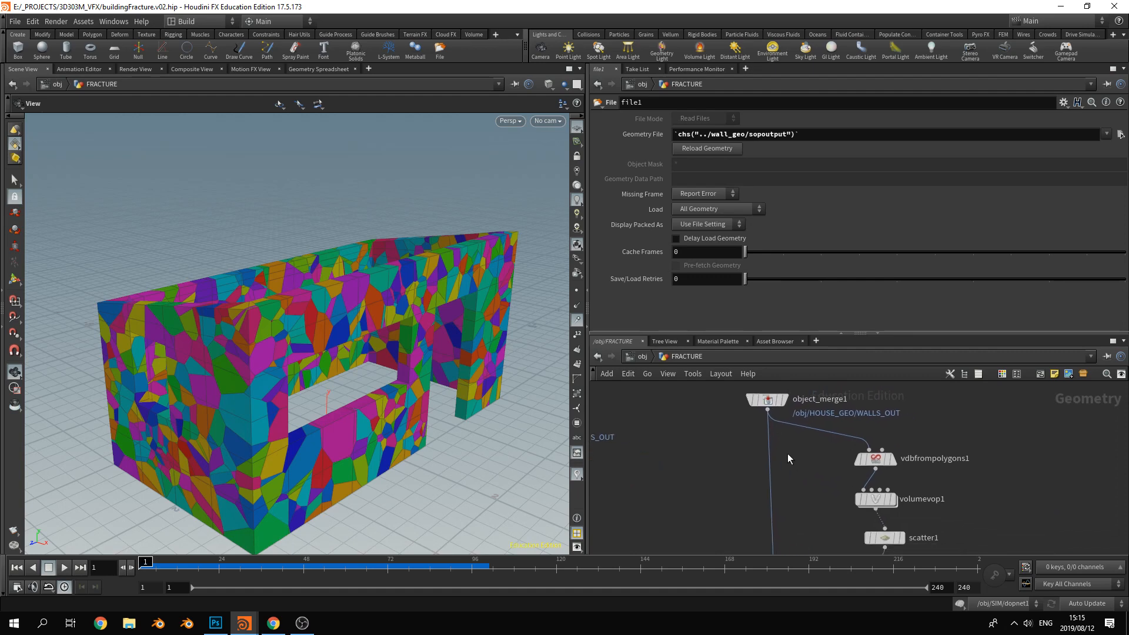
left_click(784, 400)
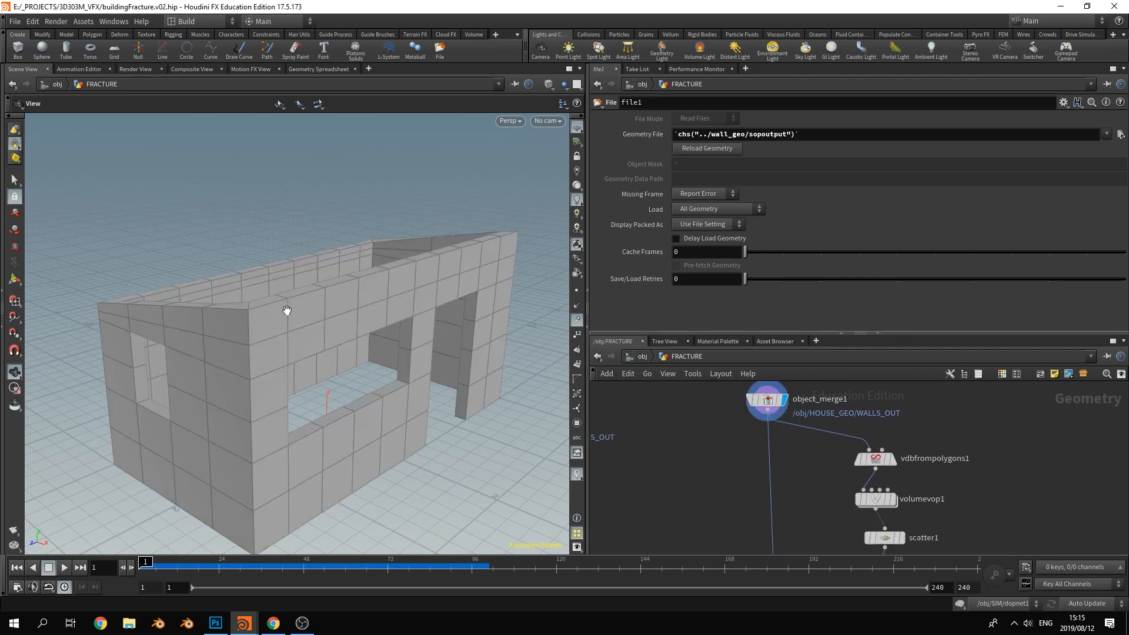
Display the vdbfrompolygons1 volume of the walls, followed by the volumevop1 result
left_click(892, 459)
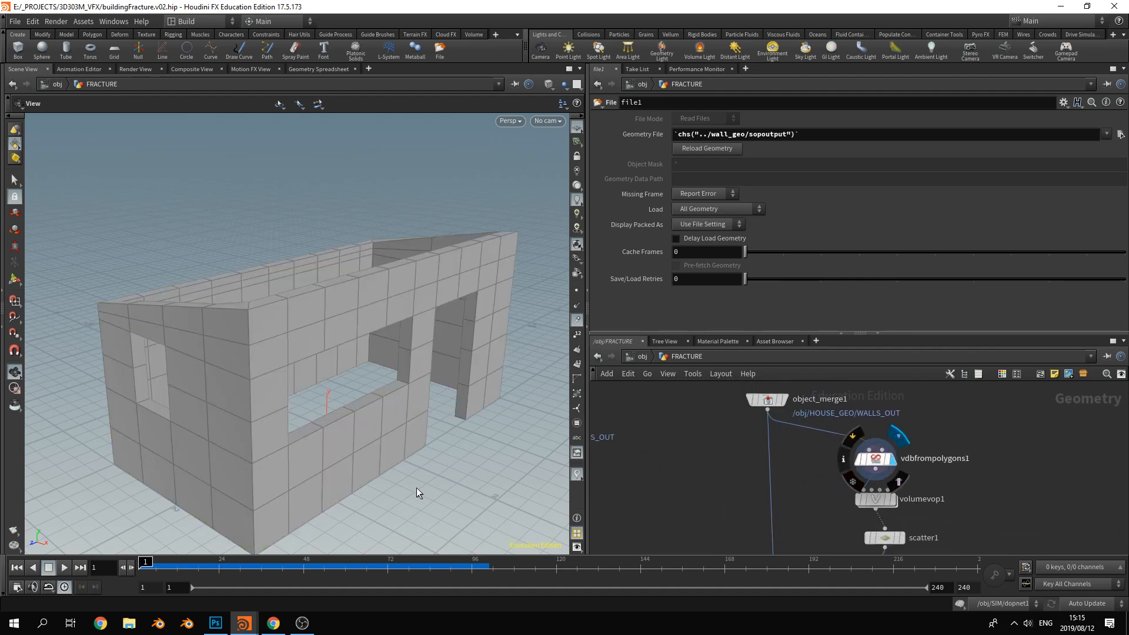
left_click_drag(398, 434, 434, 365, "alt")
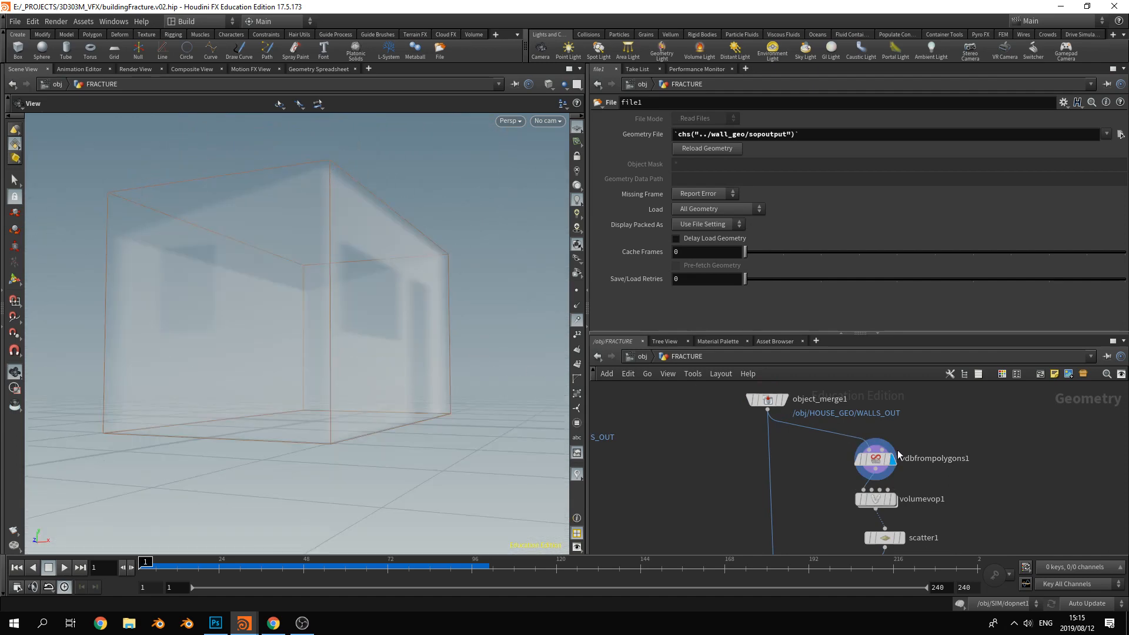
middle_click_drag(898, 450, 897, 382)
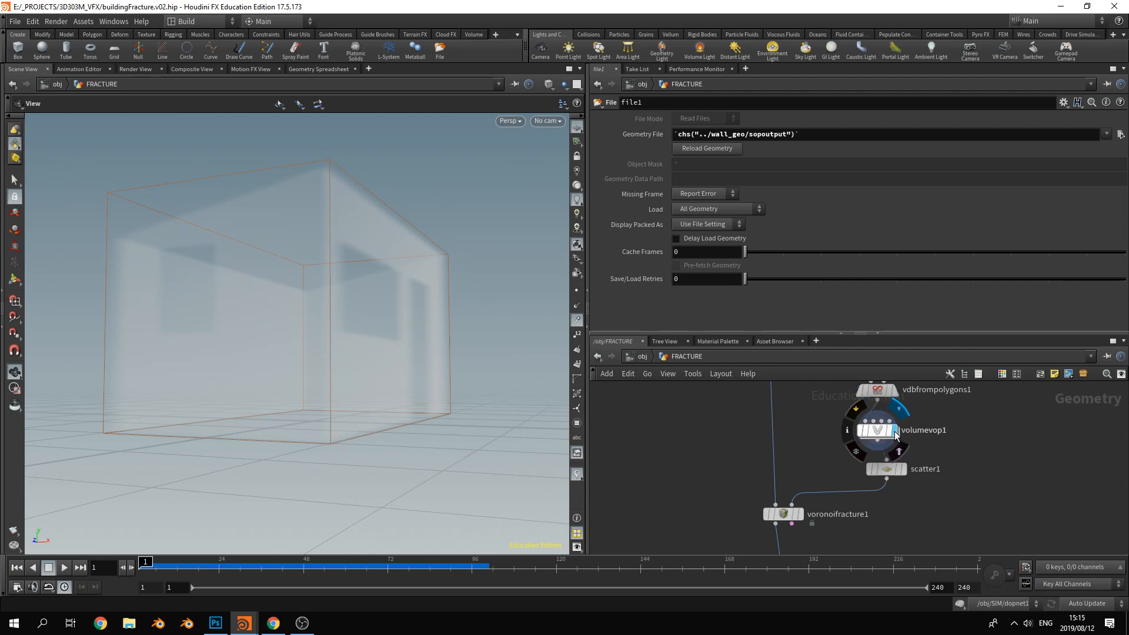
left_click(895, 433)
mouse_move(403, 285)
left_mouse_down("alt")
mouse_move(373, 308)
mouse_move(383, 267)
mouse_move(389, 291)
mouse_move(402, 290)
left_mouse_up("alt")
Open volumevop1 and examine how the aanoise1 node multiplies the volume density, moving aanoise1 slightly up
double_click(877, 430)
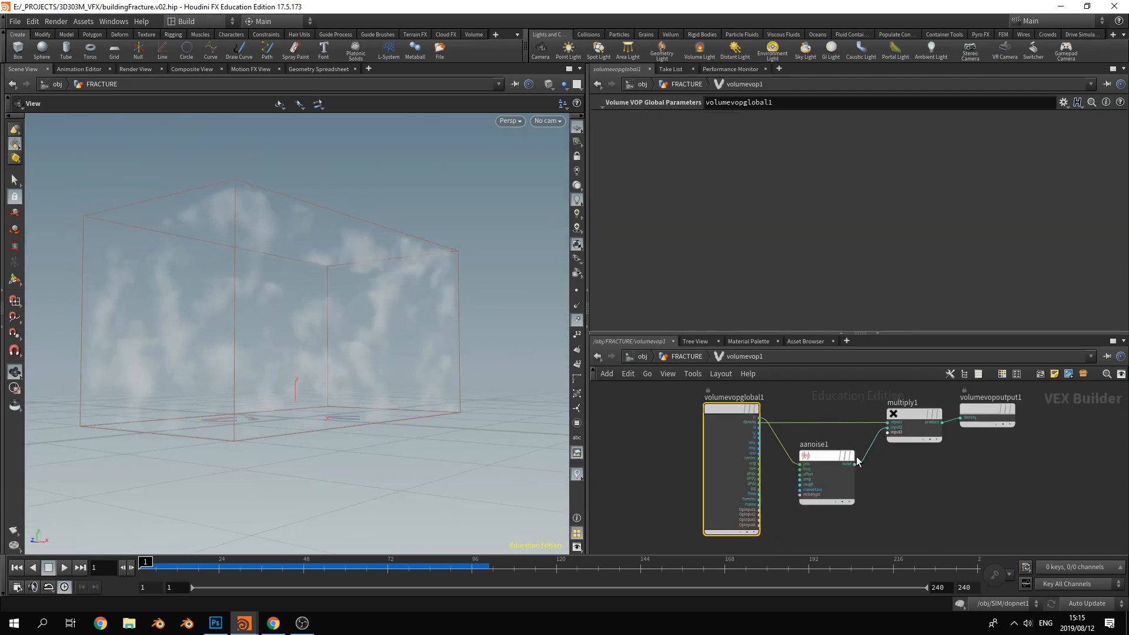
scroll(888, 464, "up", 3)
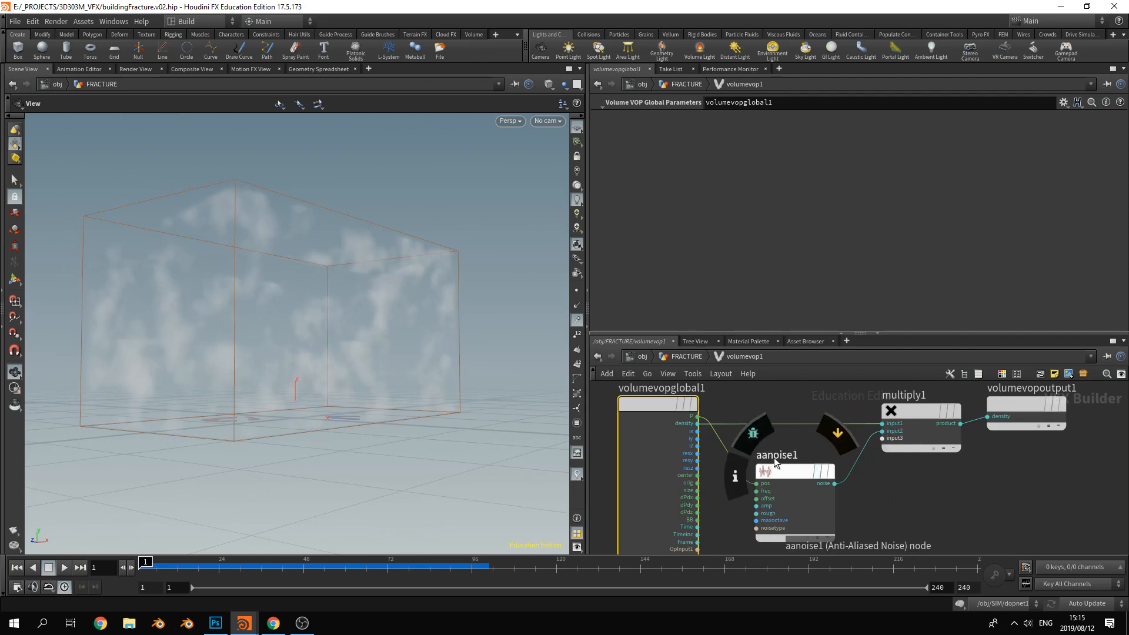
left_click_drag(793, 475, 792, 453)
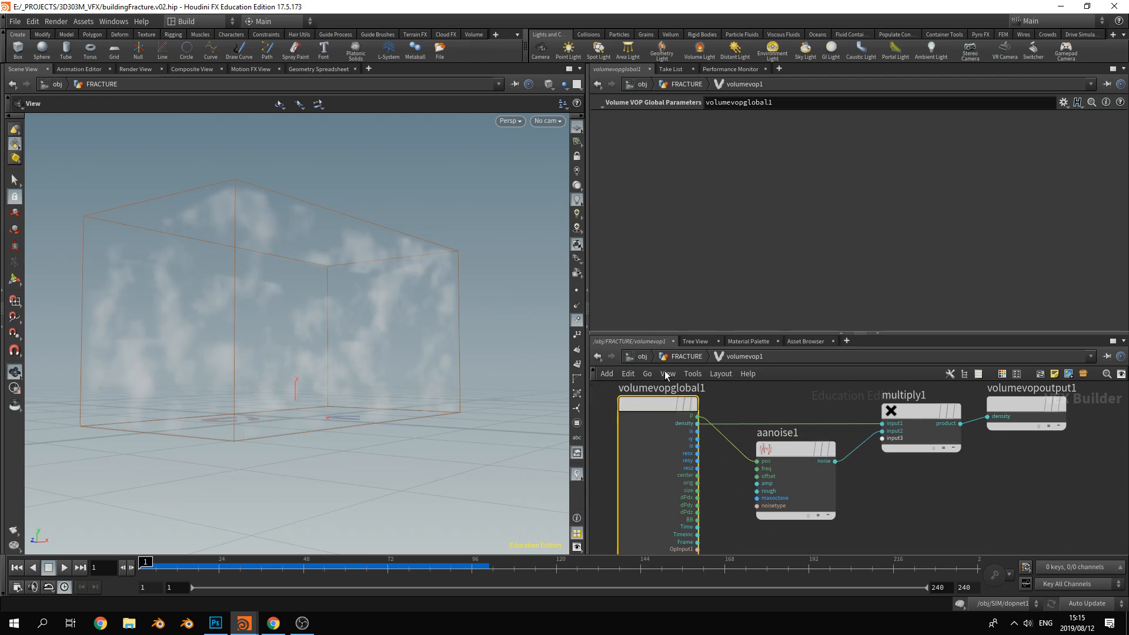
Return to the FRACTURE network, display scatter1, and compare its points with volumevop1 bypassed and re-enabled
left_click(683, 356)
left_click(903, 469)
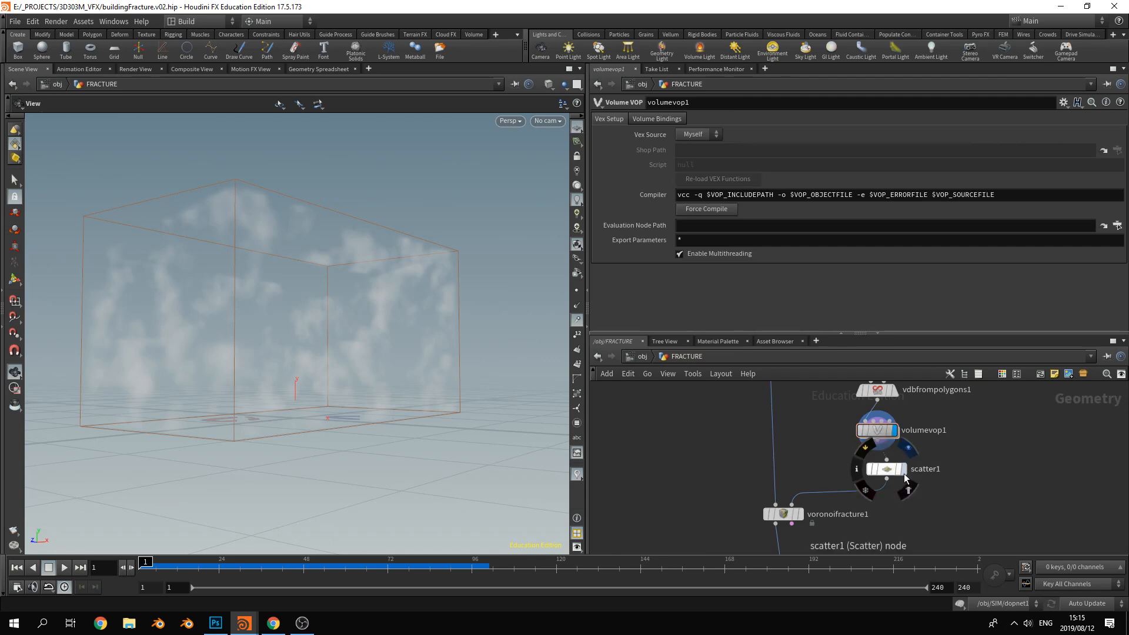
left_click_drag(492, 404, 438, 382)
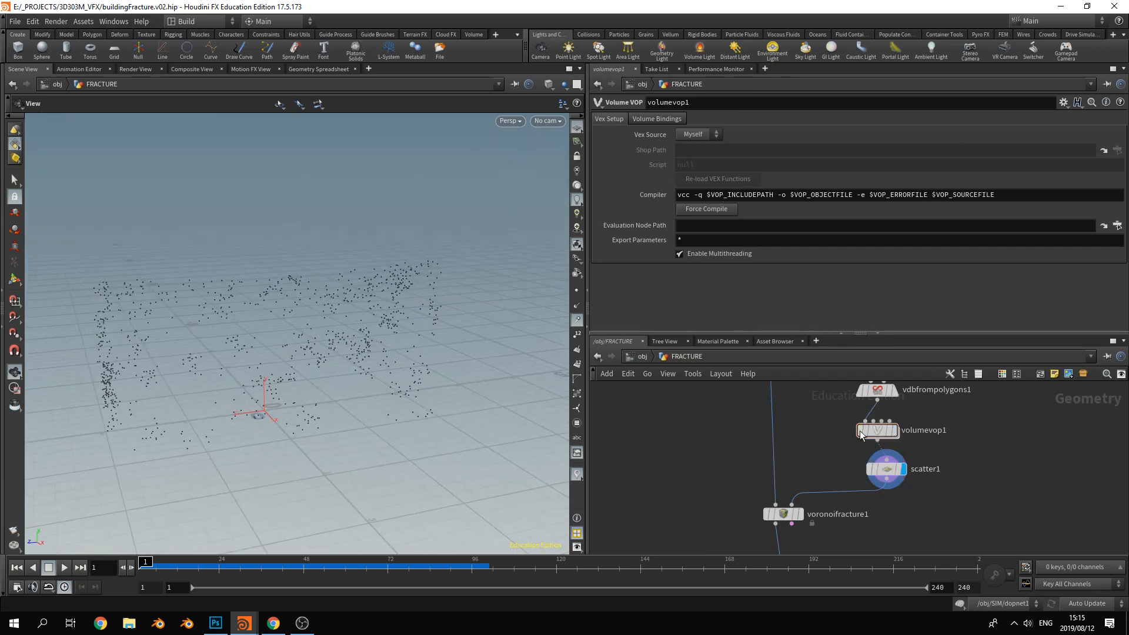
left_click(861, 431)
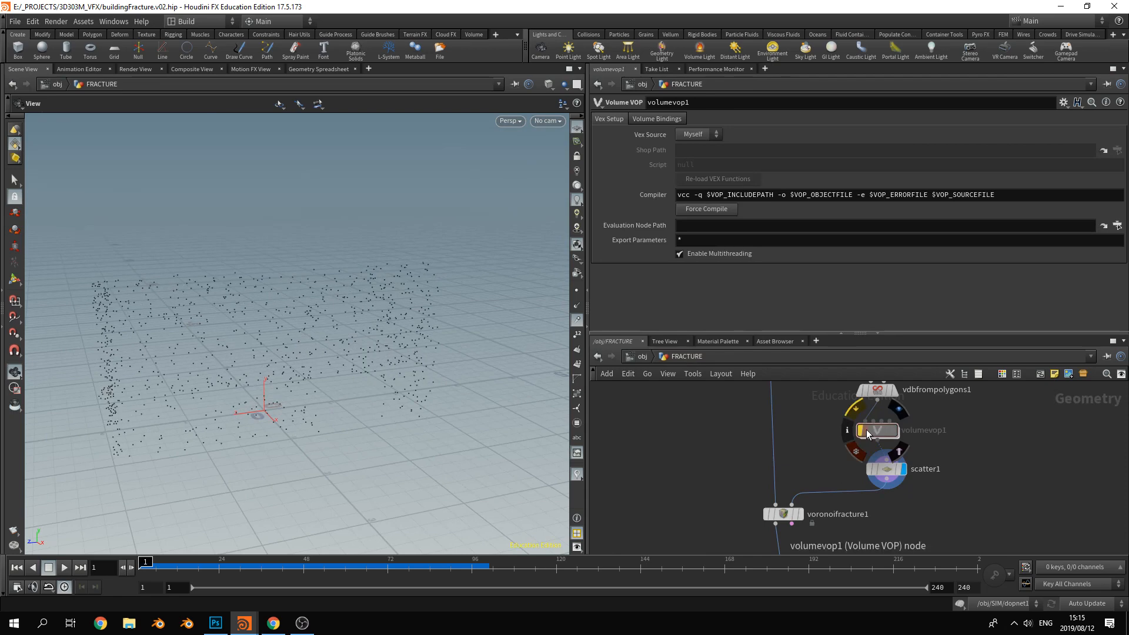
left_click(861, 430)
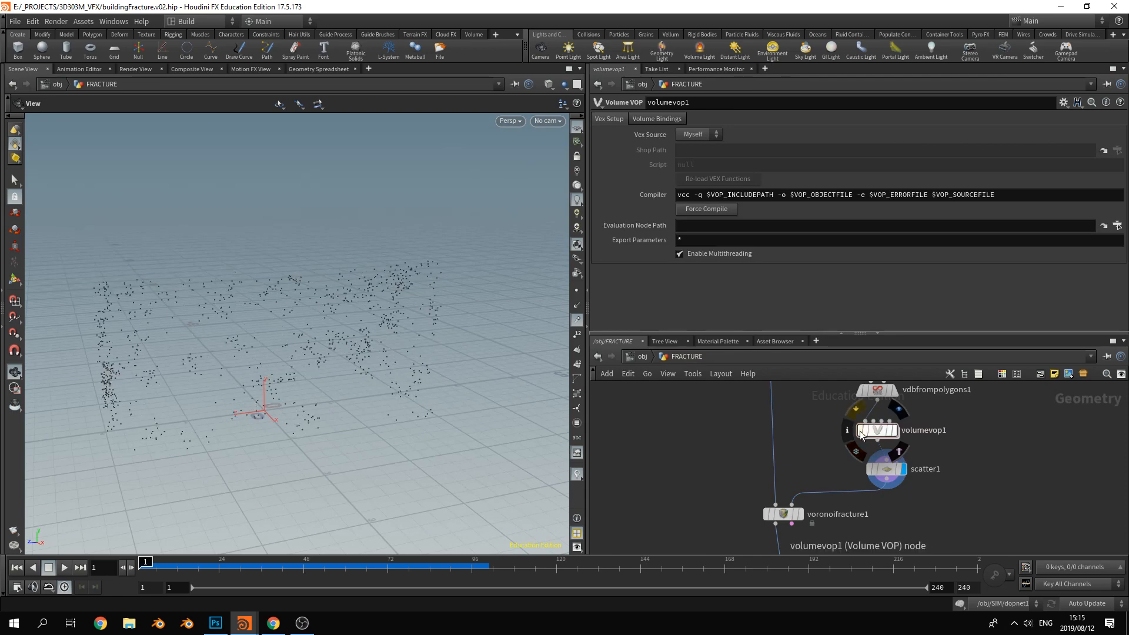
Display the voronoifracture1 result and examine the coloured wall pieces around the building's corner
middle_click_drag(823, 455, 835, 403)
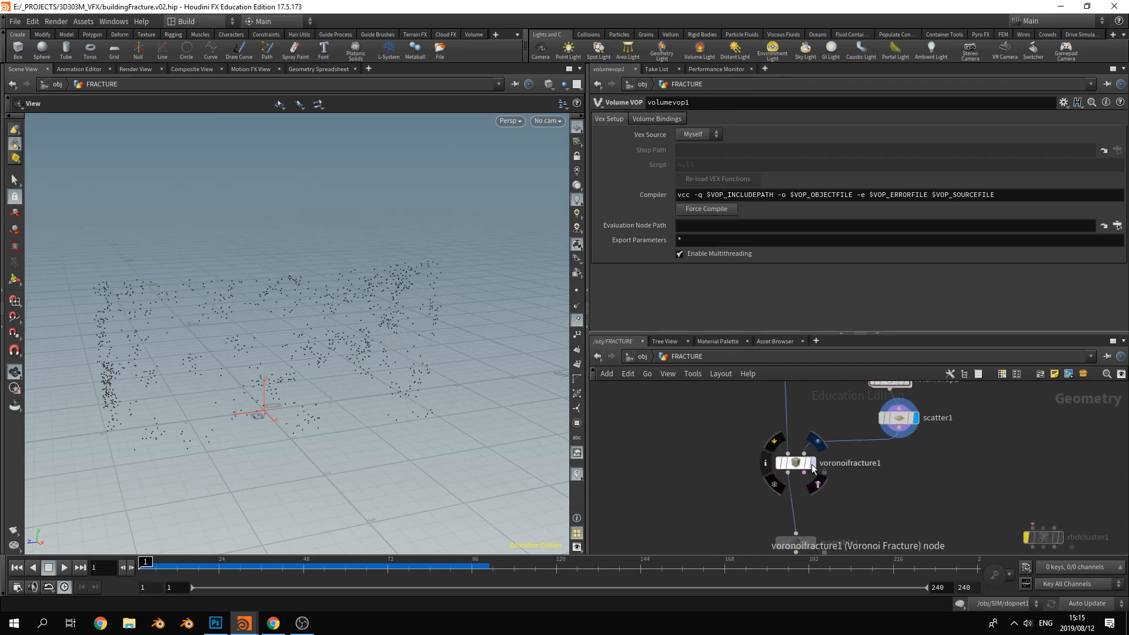
left_click_drag(799, 464, 806, 464)
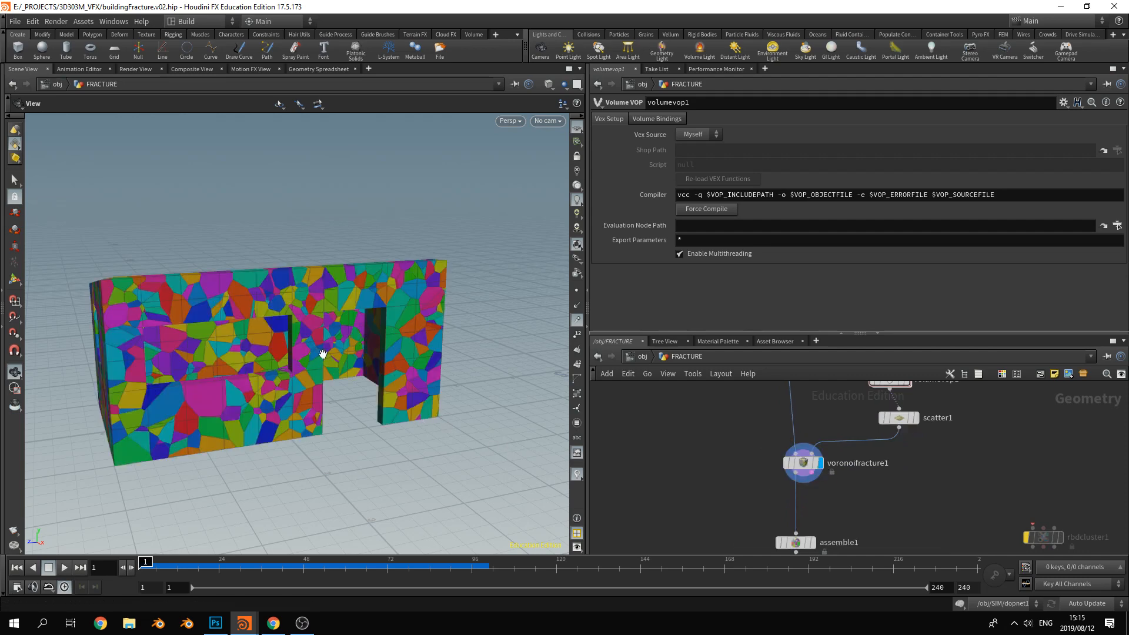
left_click_drag(322, 354, 391, 406)
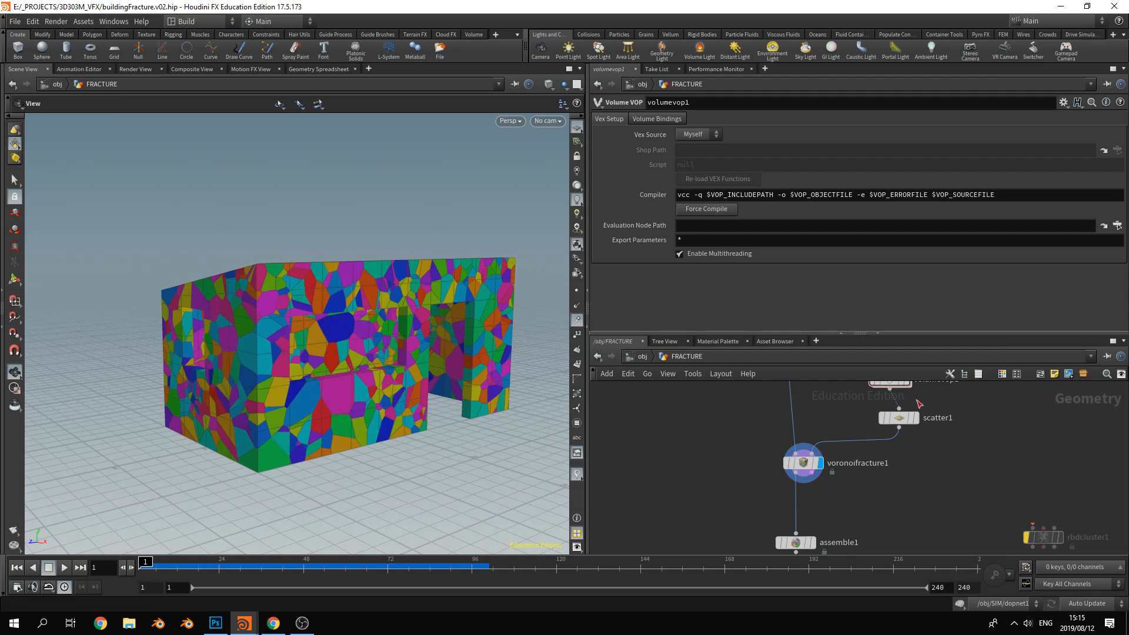
Nudge scatter1 closer to voronoifracture1 and turn off the colour visualization of voronoifracture1's piece names
left_click_drag(899, 417, 889, 414)
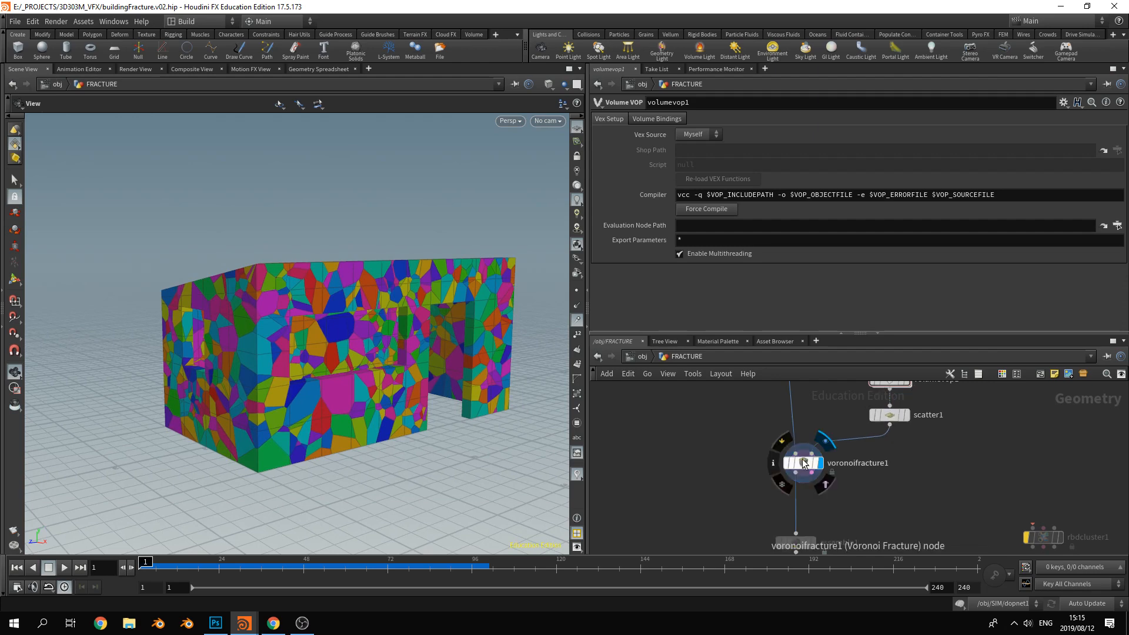
left_click(804, 464)
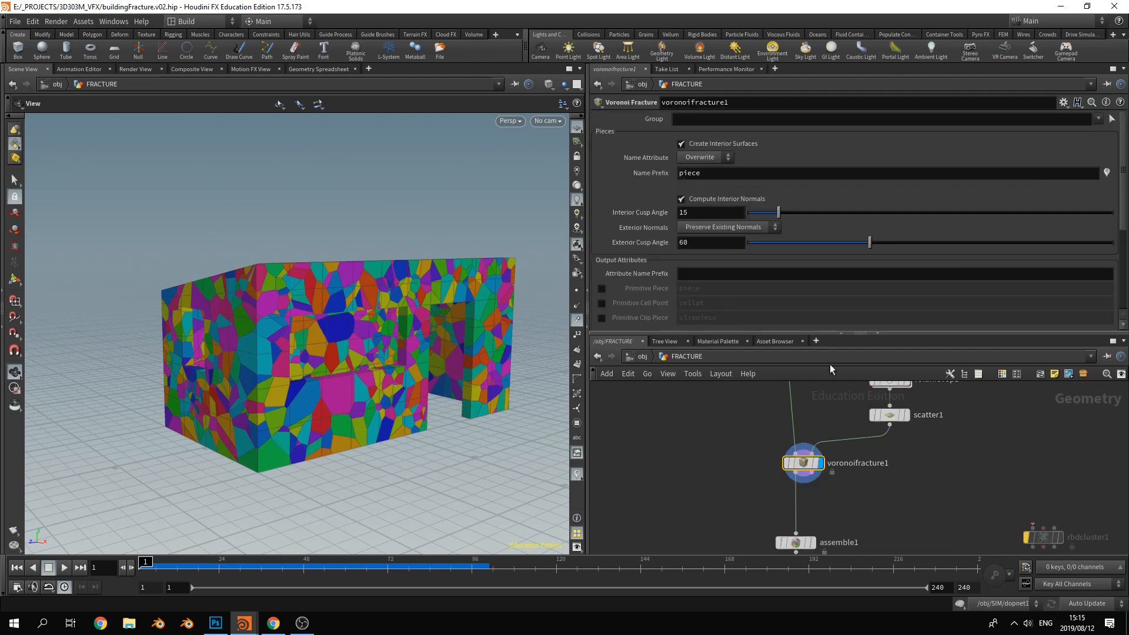
left_click(1107, 173)
left_click(1109, 173)
left_click(1109, 173)
left_click(1109, 173)
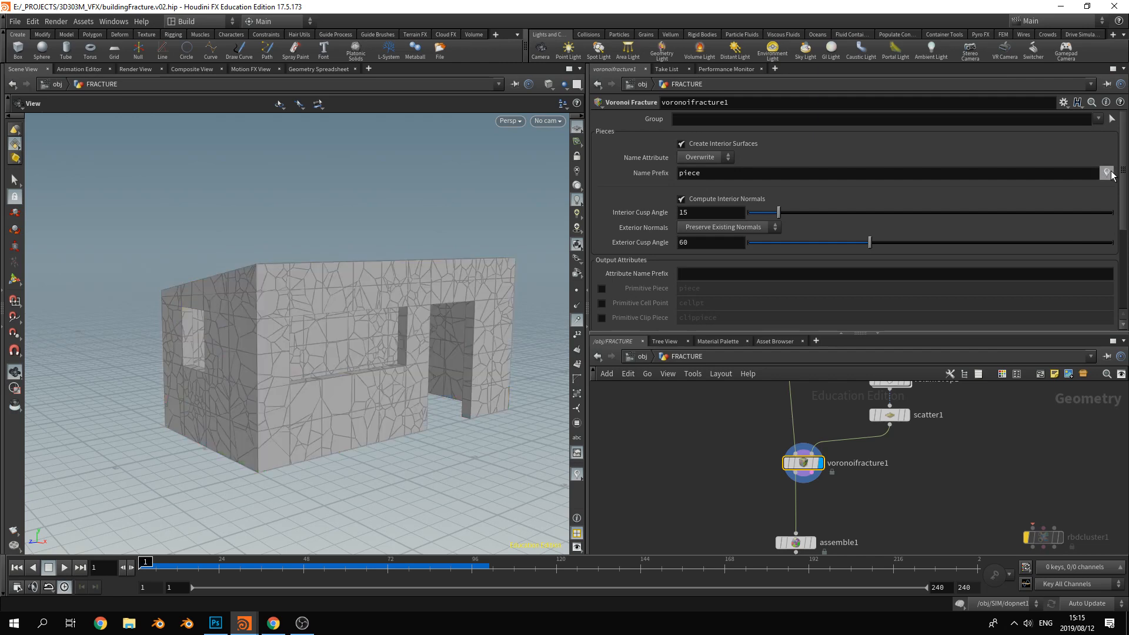
Move assemble1 and wall_geo up into a straight column beneath voronoifracture1
middle_click_drag(938, 512, 946, 461)
left_click(923, 514)
middle_click_drag(914, 522, 912, 501)
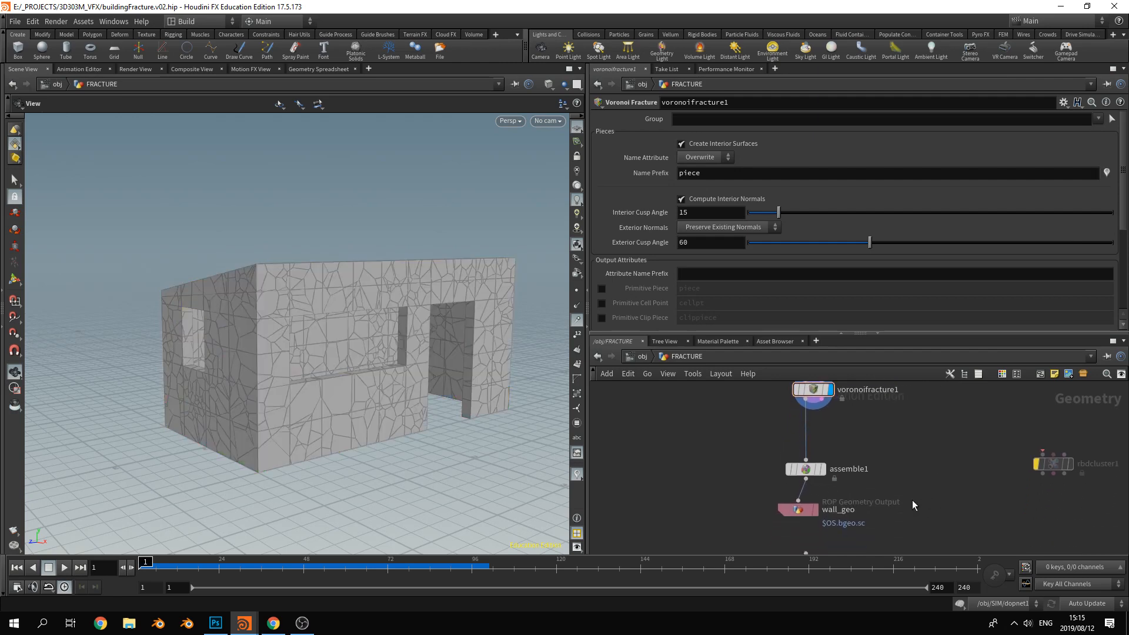
left_click_drag(812, 473, 810, 447)
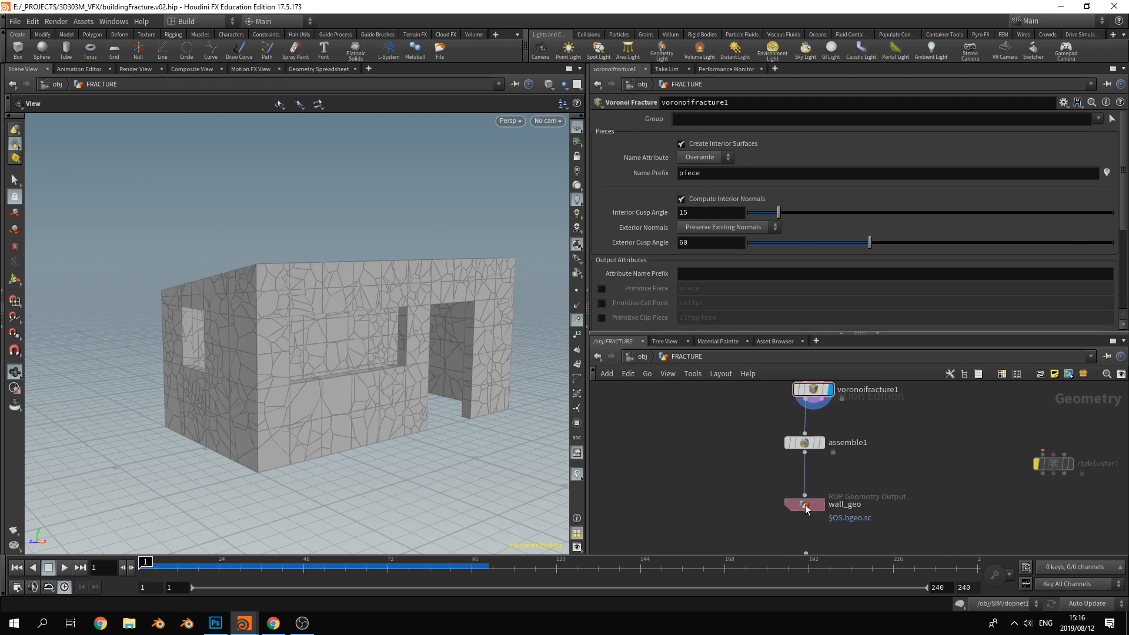
left_click_drag(806, 504, 807, 483)
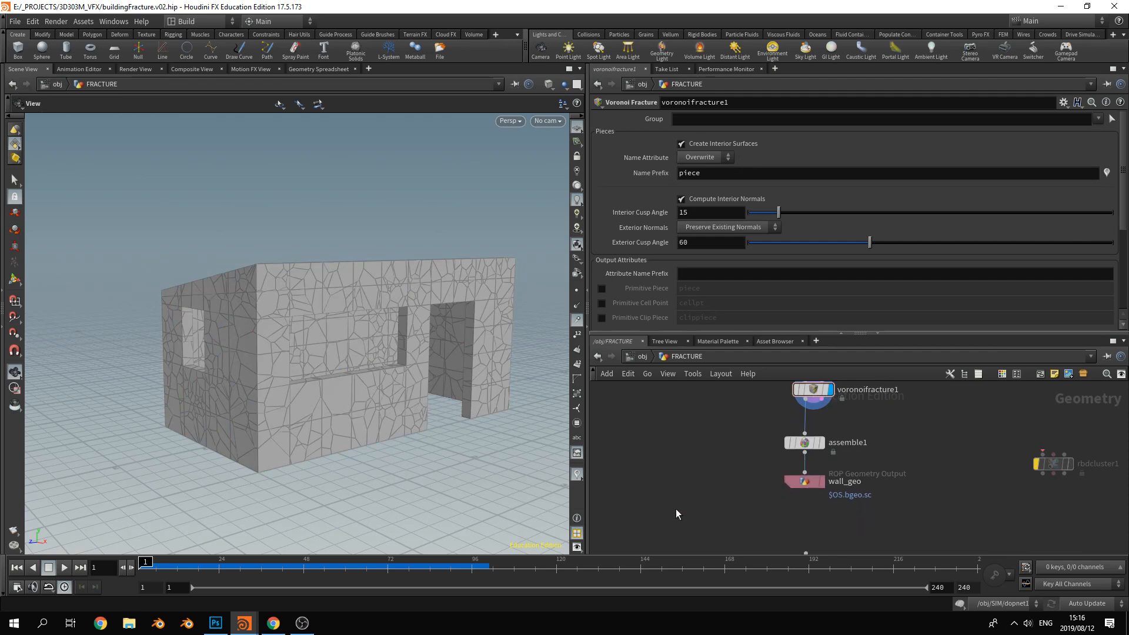
Show the assemble1 settings and compare the node information of voronoifracture1 and assemble1
left_click(811, 446)
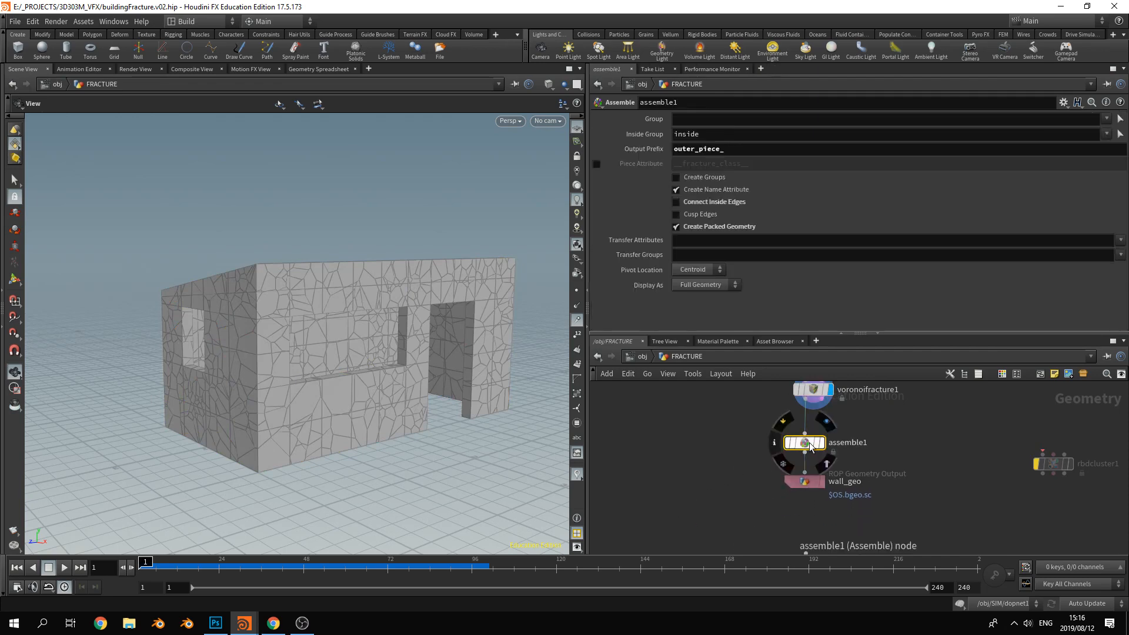
middle_click(814, 393)
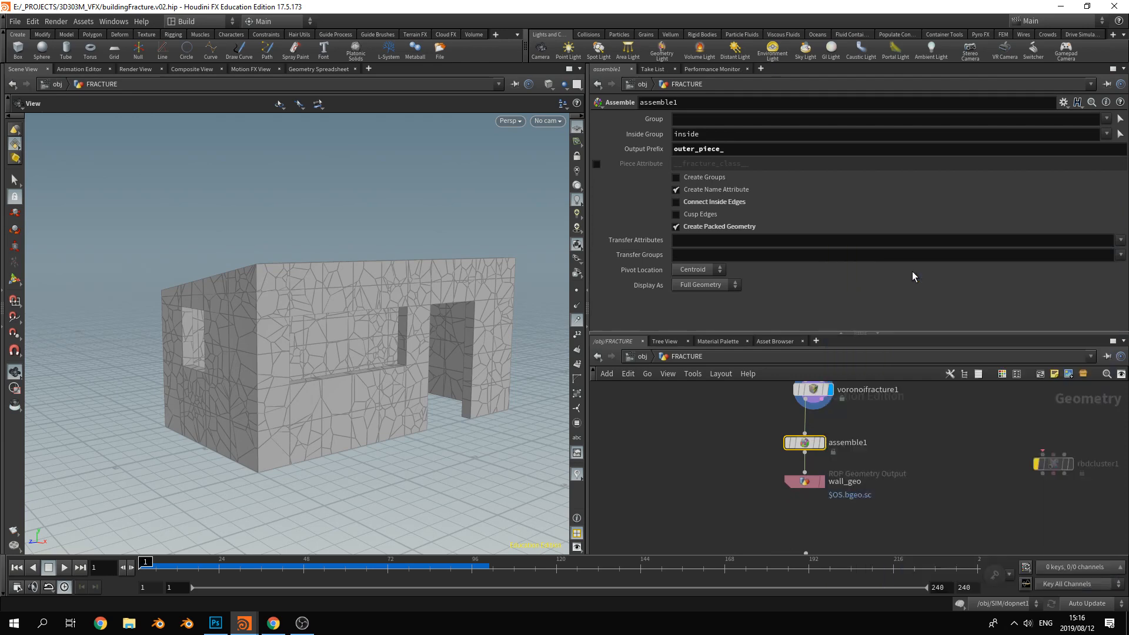
middle_click(806, 442)
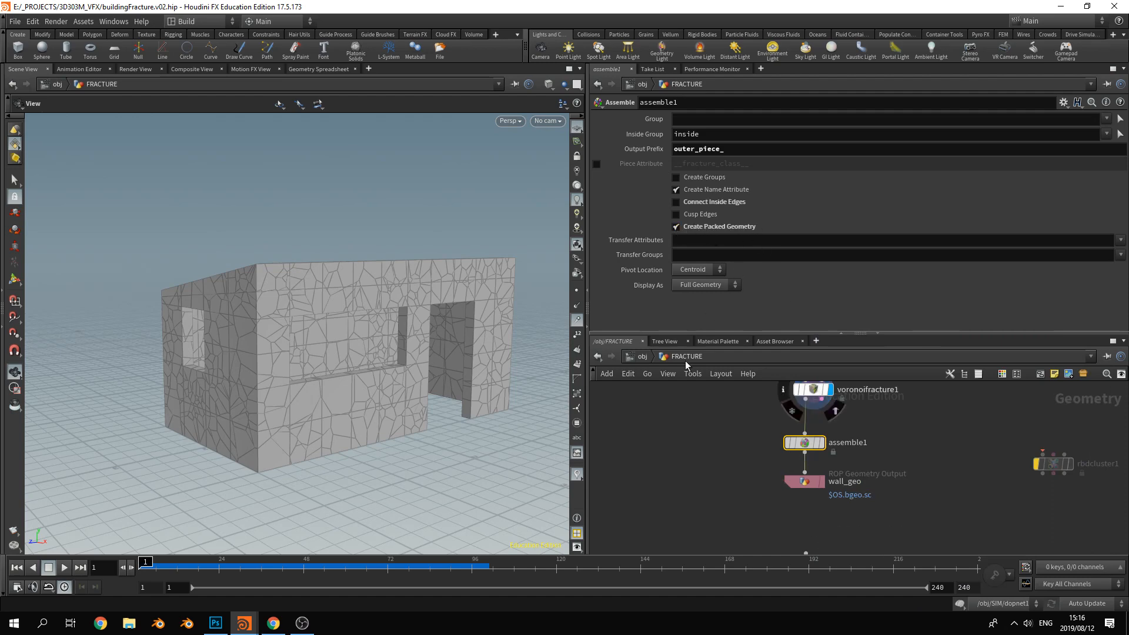
Show the wall_geo geometry output settings and move wall_geo slightly down below assemble1
left_click(804, 481)
middle_click_drag(759, 514, 699, 463)
left_click_drag(803, 435, 803, 448)
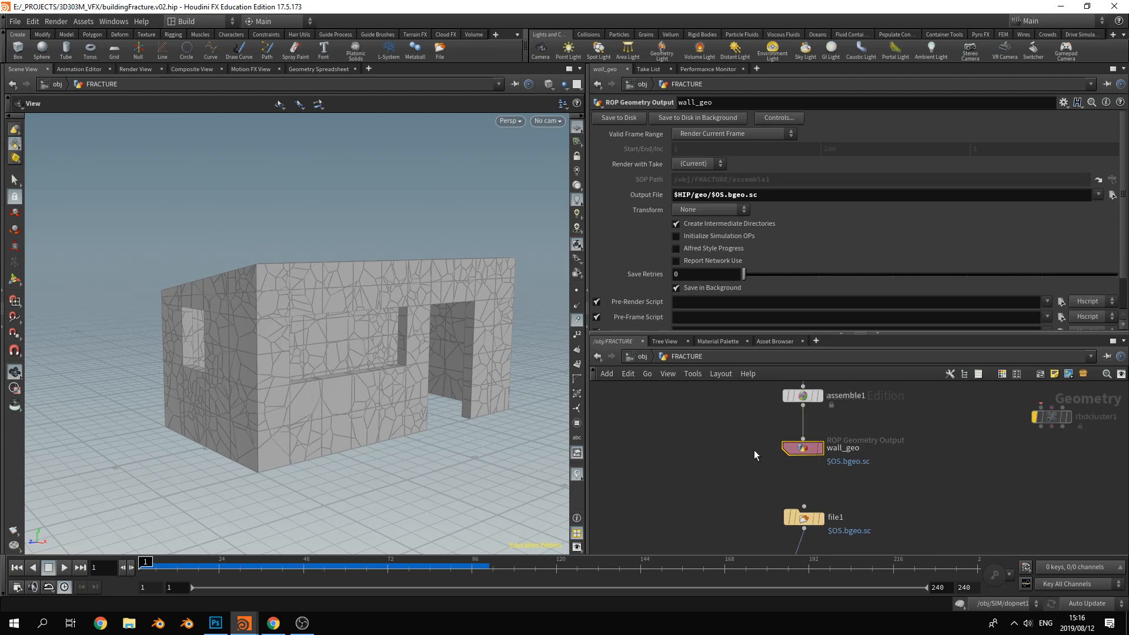
Show the file1 settings to examine how its geometry file path references wall_geo's output
middle_click_drag(822, 496, 823, 435)
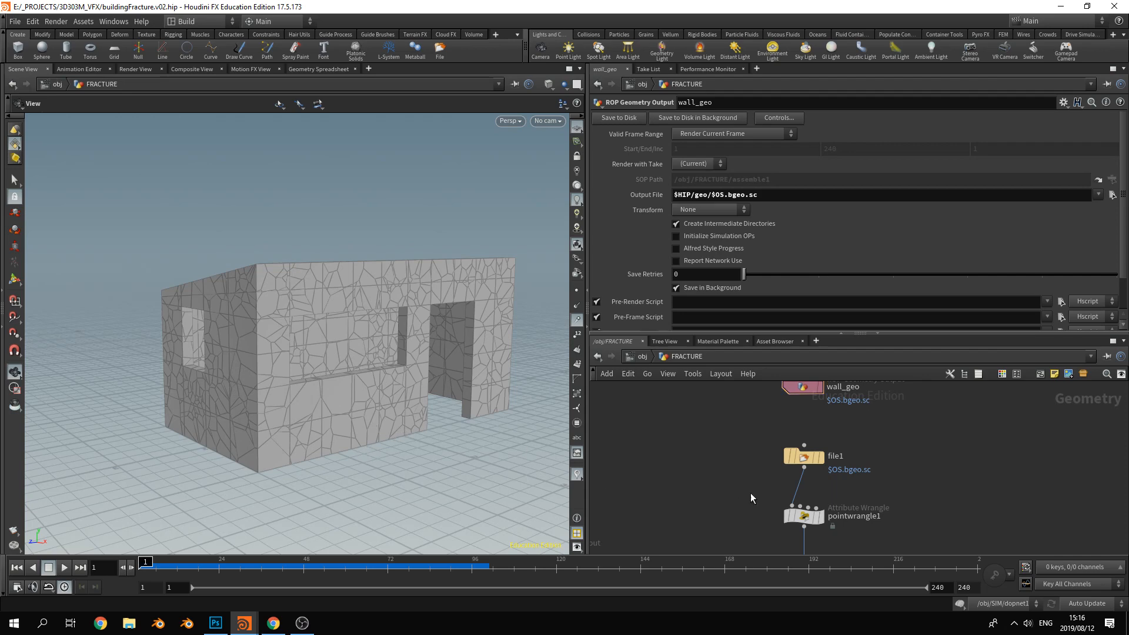
middle_click_drag(750, 493, 744, 457)
left_click(804, 421)
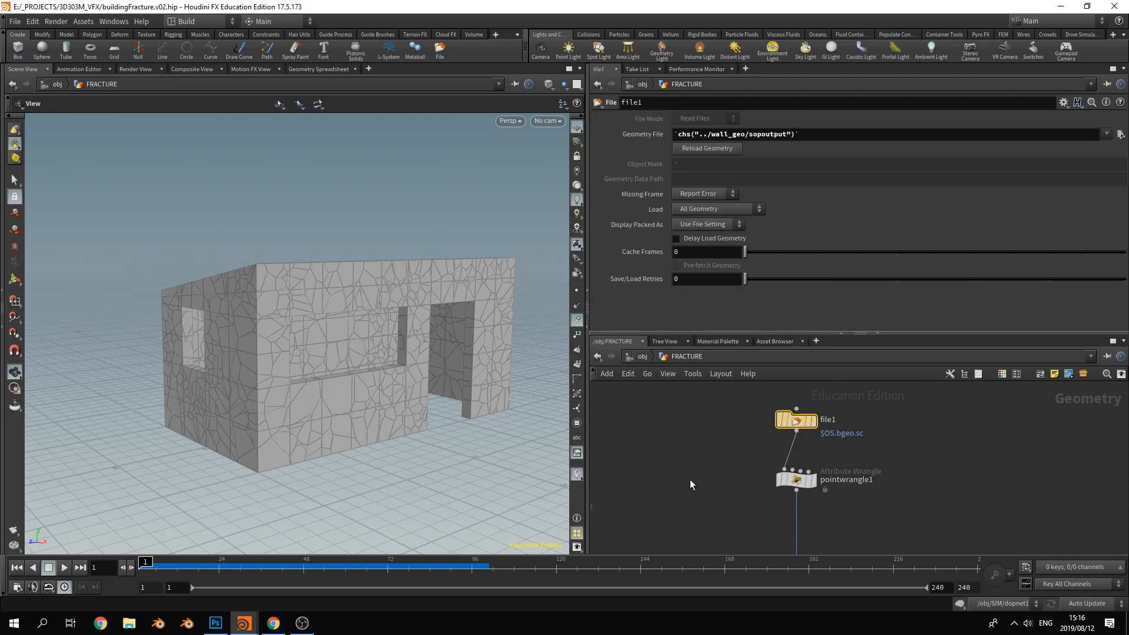
scroll(735, 449, "down", 3)
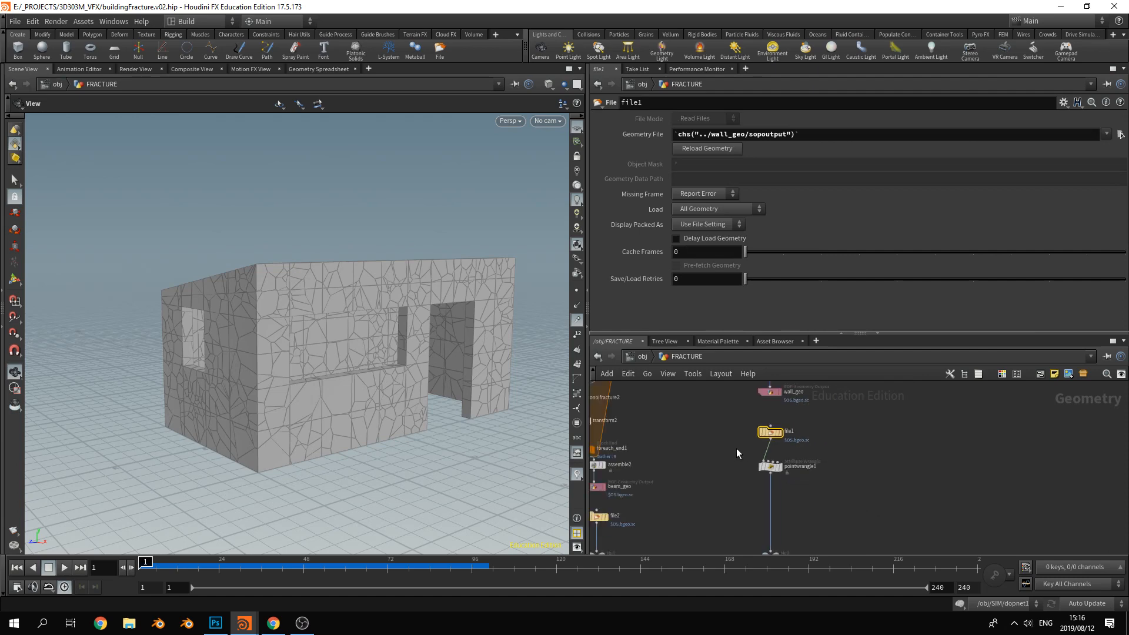
middle_click_drag(798, 470, 835, 473)
scroll(835, 473, "up", 1)
scroll(835, 473, "up", 1)
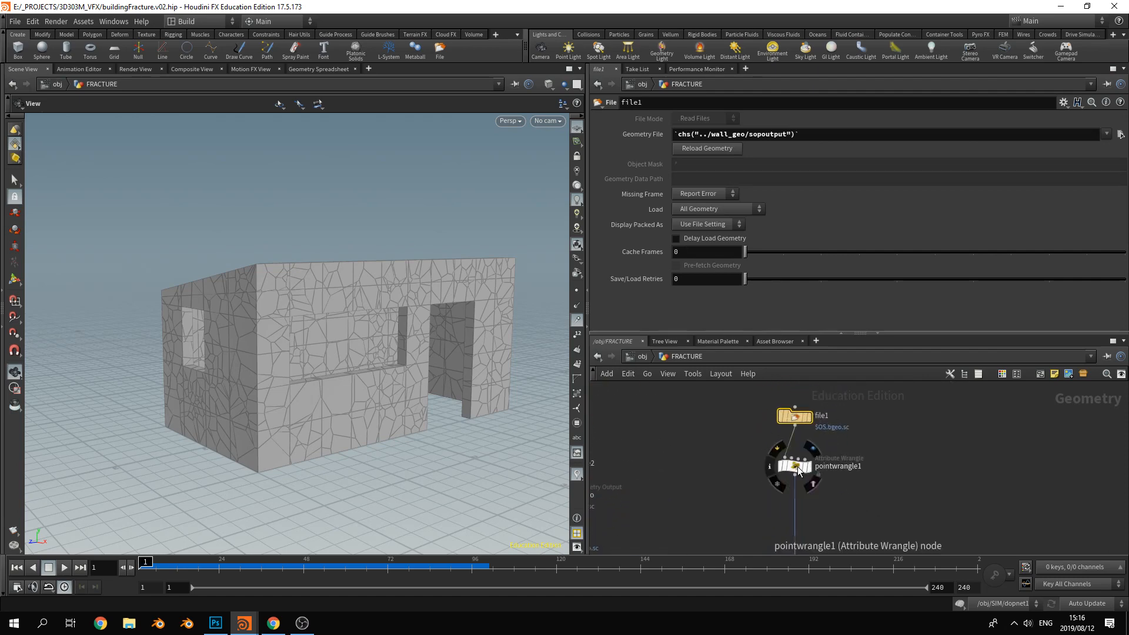
left_click(798, 468)
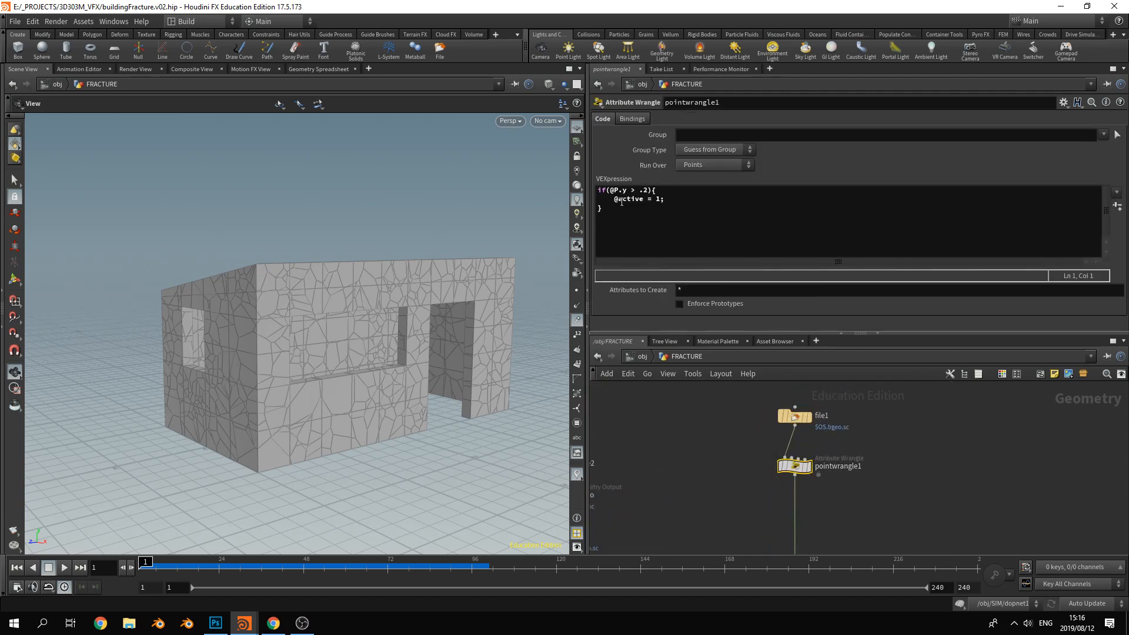
left_click_drag(605, 213, 596, 191)
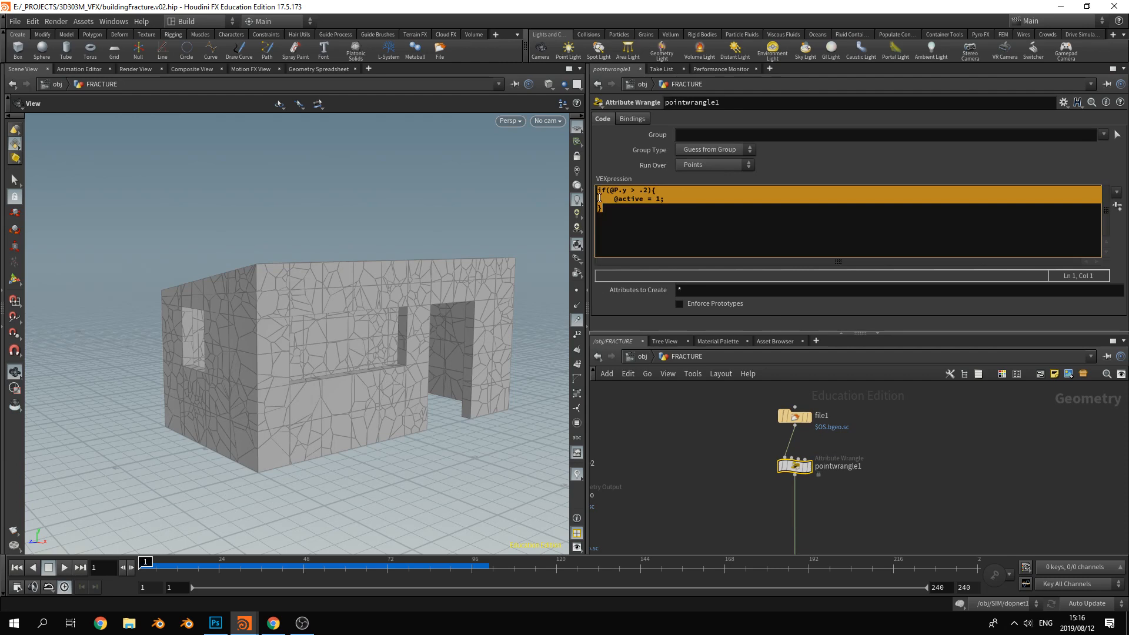
left_click_drag(620, 203, 660, 200)
key("ctrl+z")
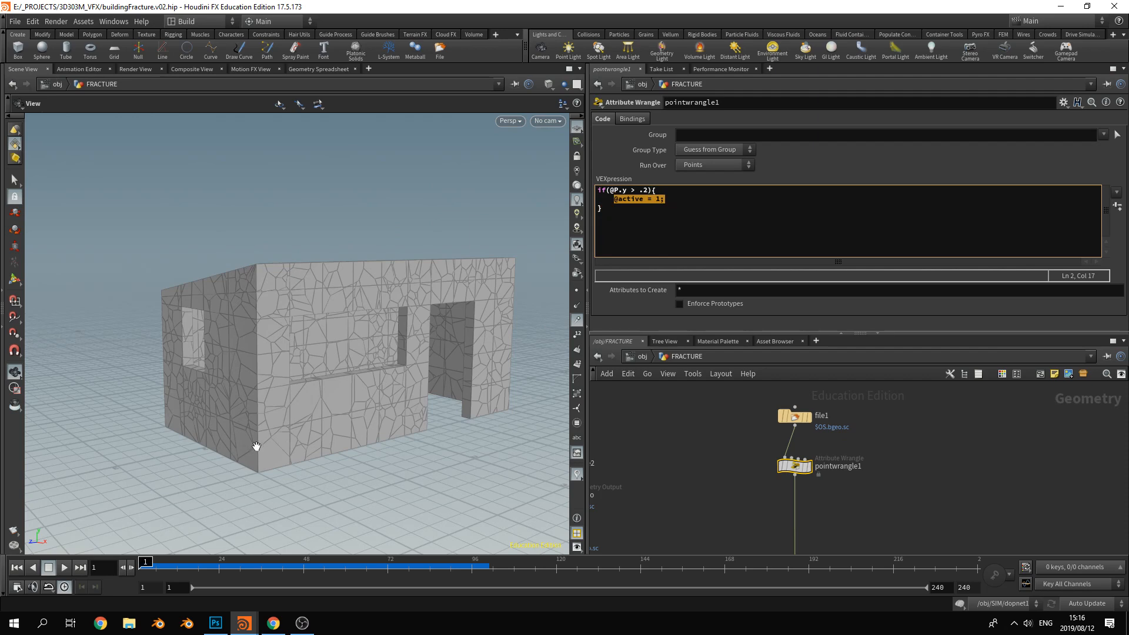
Display the WALLS_FRACTURED null in the viewport and switch the shading to wireframe to examine the fractured wall pieces
left_click_drag(641, 191, 647, 191)
middle_click_drag(729, 504, 728, 371)
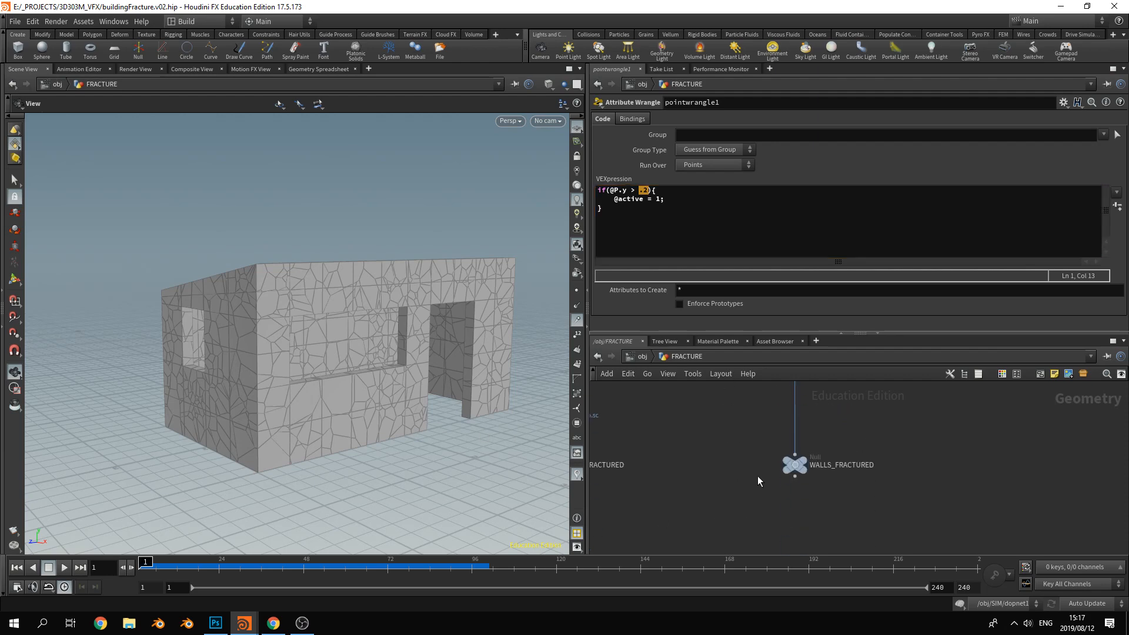
left_click(802, 462)
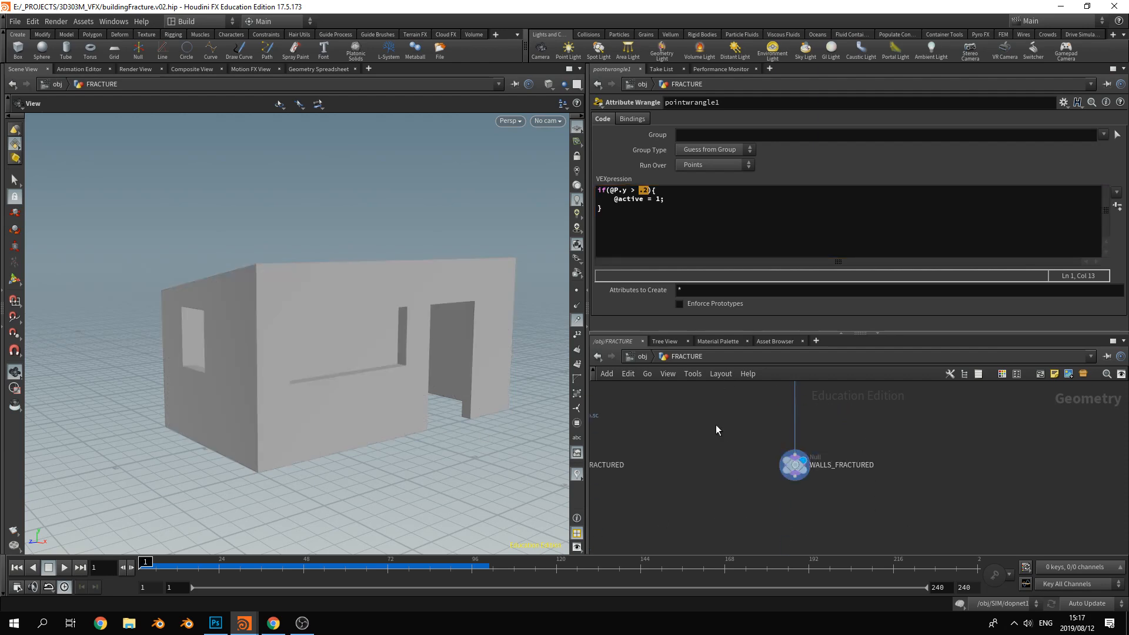
left_click(795, 464)
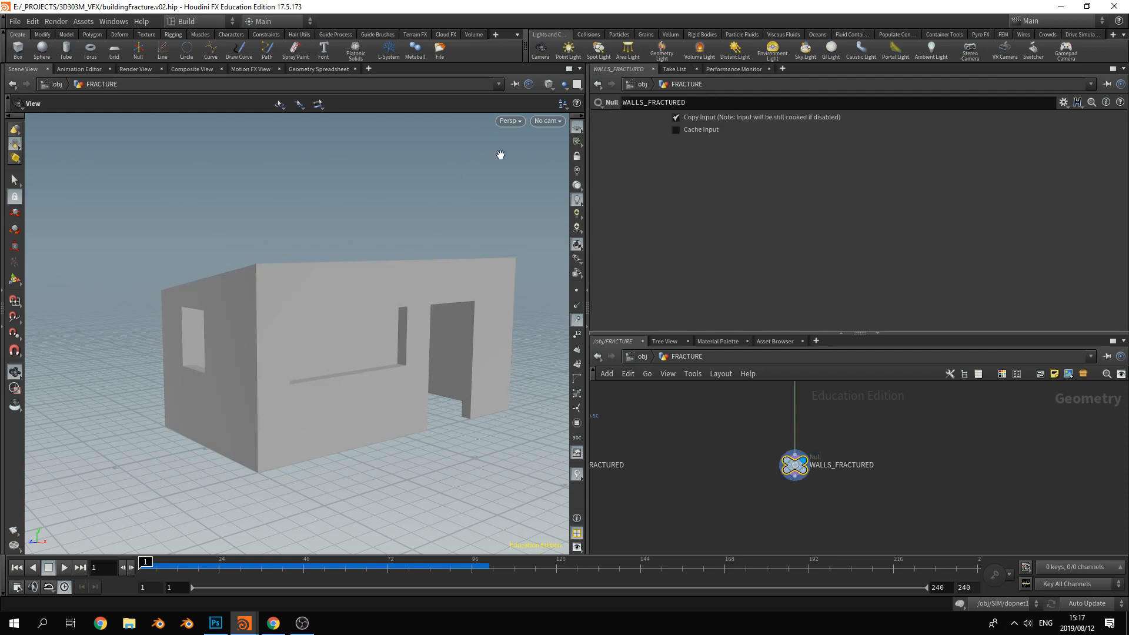
left_click(548, 84)
left_click(559, 180)
mouse_move(363, 262)
left_mouse_down()
mouse_move(398, 300)
mouse_move(347, 361)
mouse_move(437, 325)
left_mouse_up()
key("w")
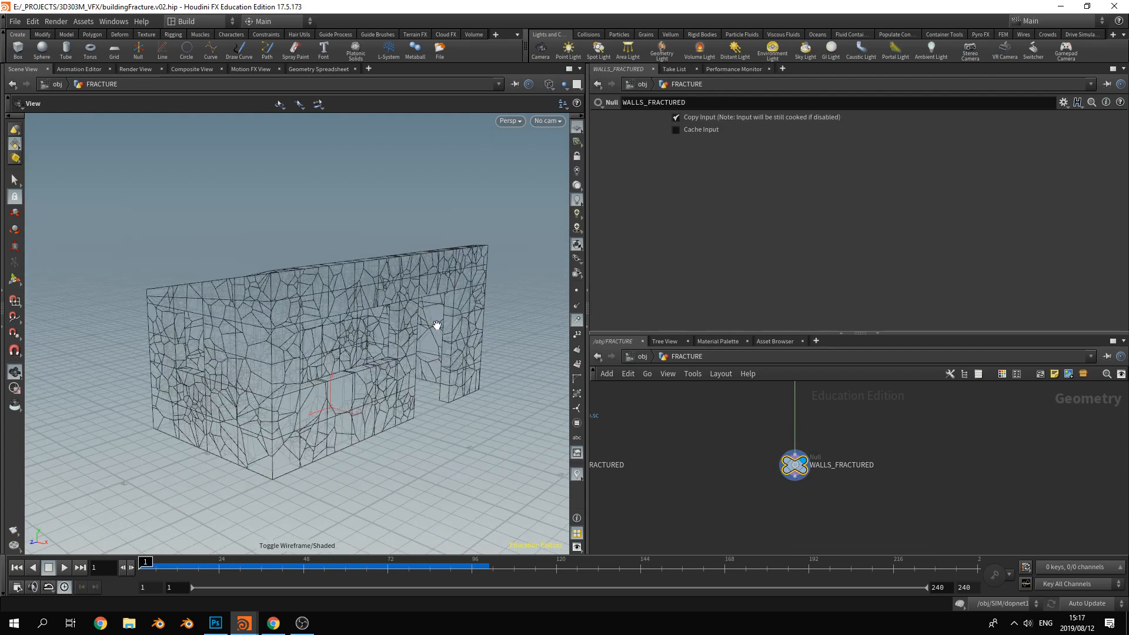
Move the object_merge2 node above connectivity2 and display its beams in the viewport
left_click(725, 454)
middle_click_drag(735, 423, 757, 479)
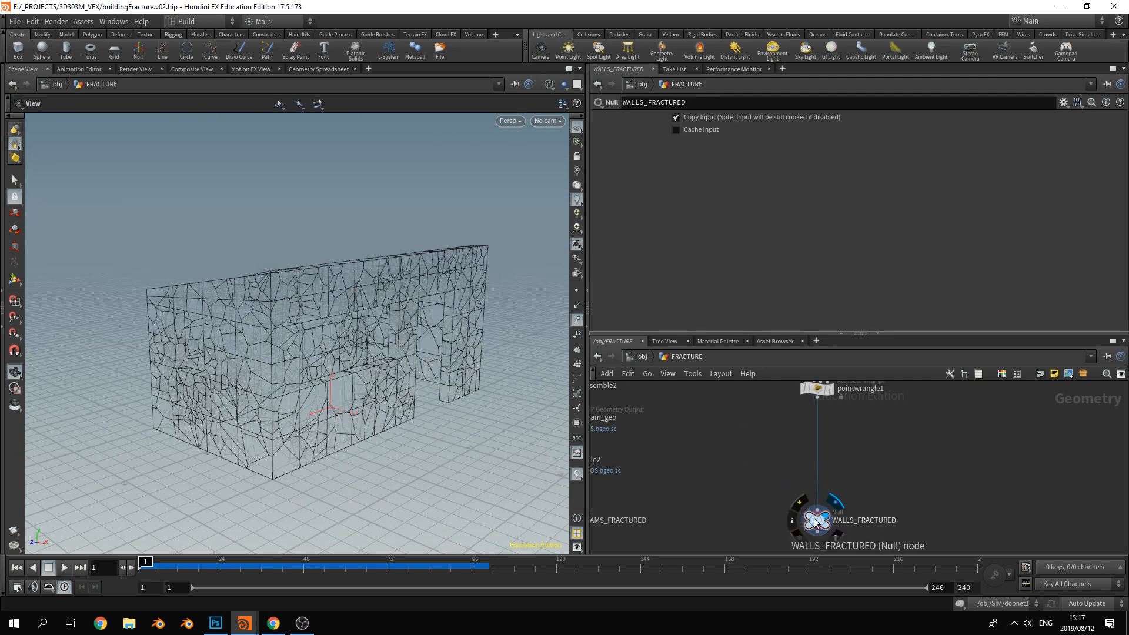
left_click_drag(816, 522, 817, 512)
middle_click_drag(725, 416, 812, 497)
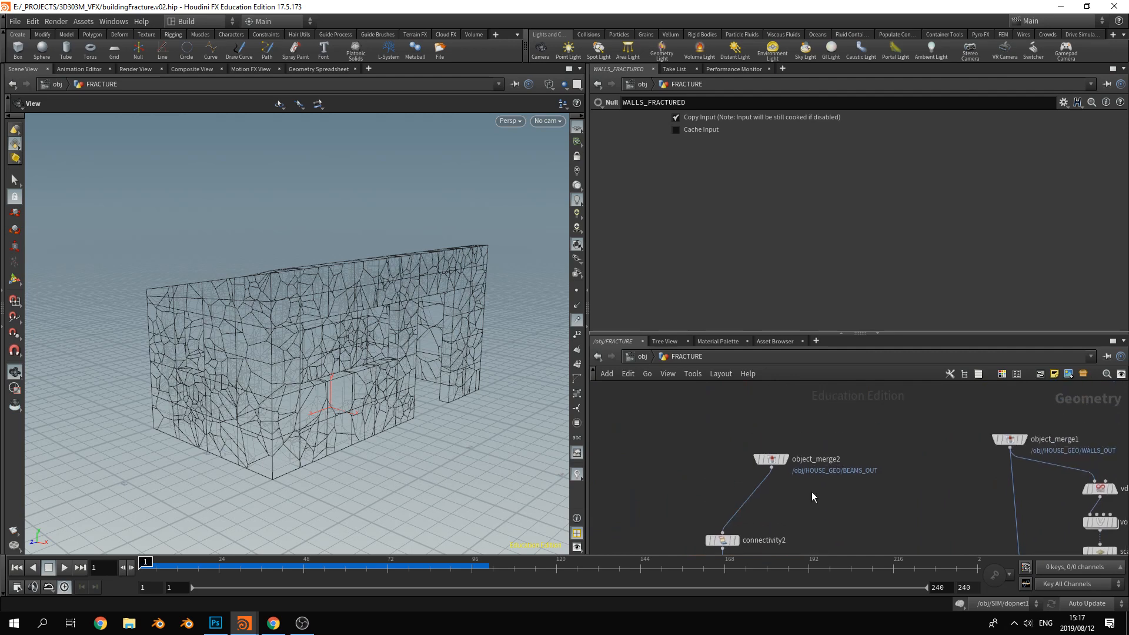
left_click_drag(787, 463, 745, 448)
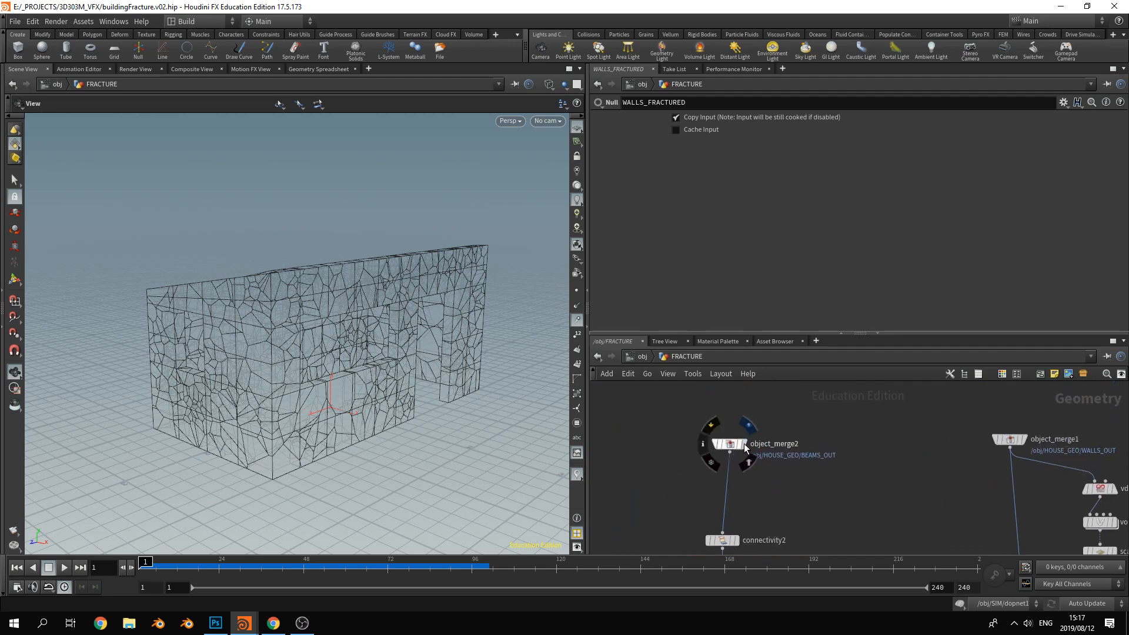
left_click(746, 448)
left_click_drag(376, 371, 199, 221)
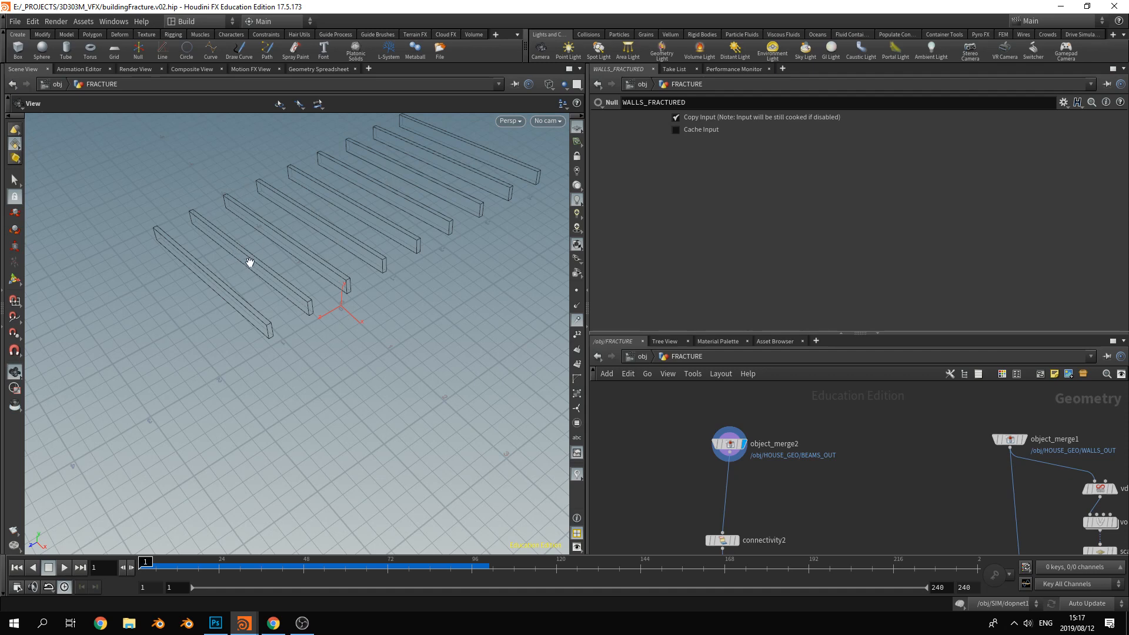
Enlarge the network editor, then select assemble2 and space it slightly further below foreach_end1
middle_click_drag(848, 520, 862, 465)
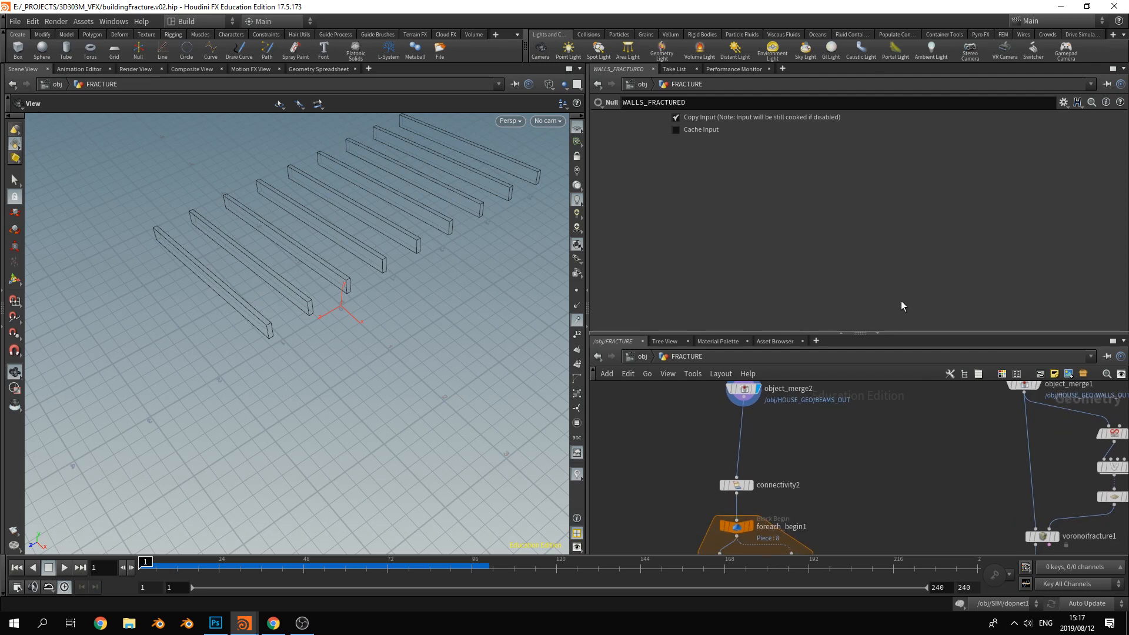
left_click_drag(867, 336, 867, 202)
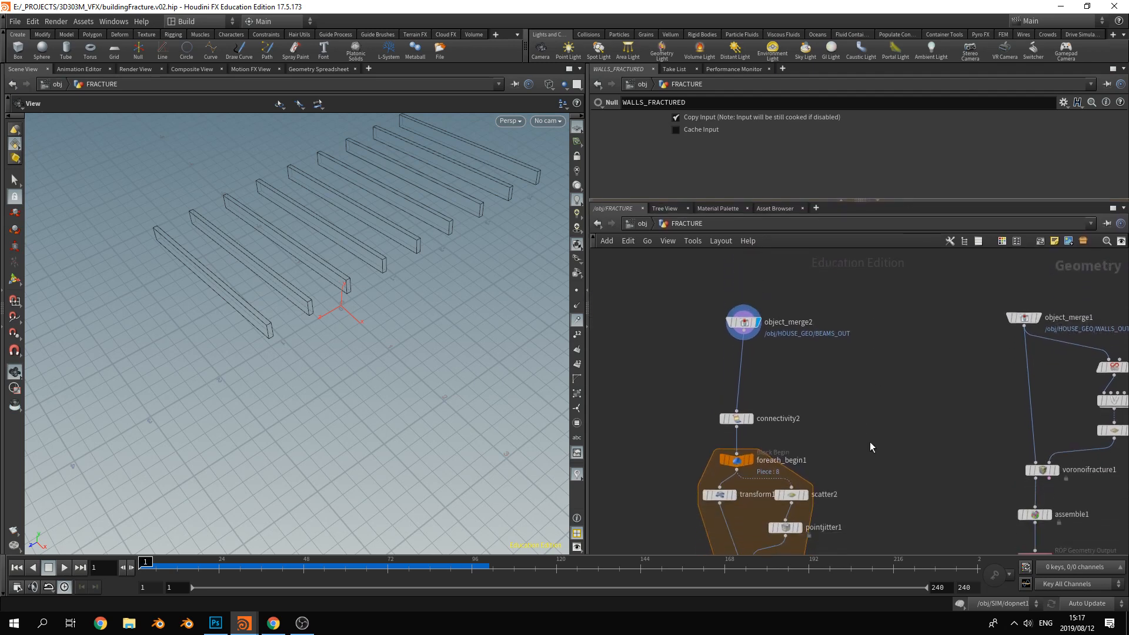
middle_click_drag(866, 508, 862, 393)
middle_click_drag(857, 461, 866, 400)
middle_click_drag(870, 499, 872, 459)
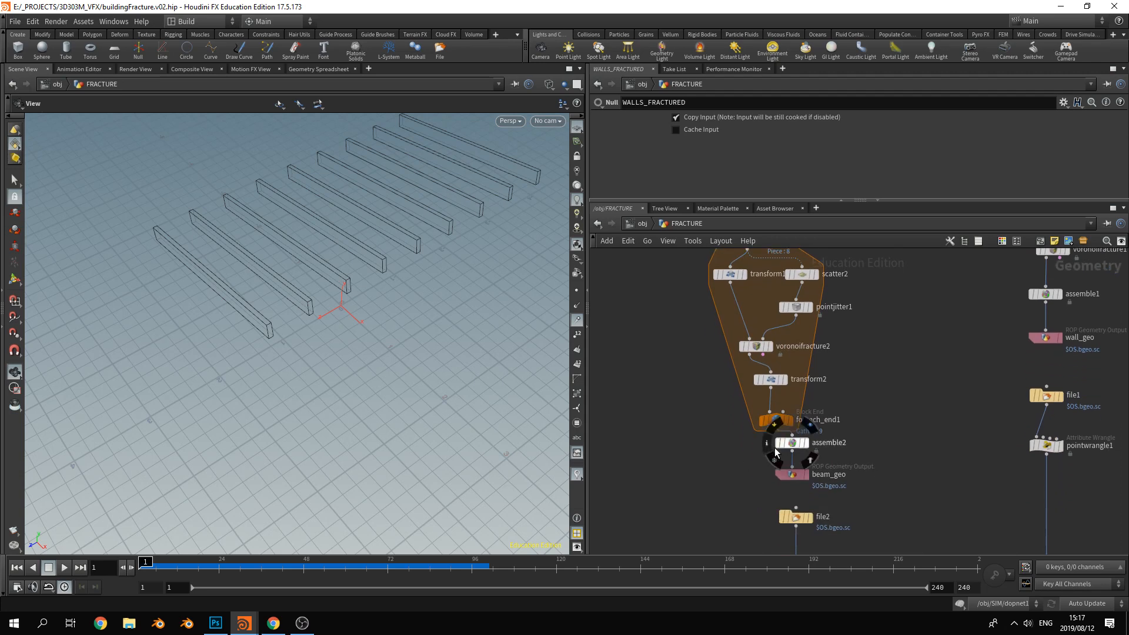
left_click_drag(809, 478, 792, 454)
left_click(904, 377)
middle_click_drag(879, 277, 884, 335)
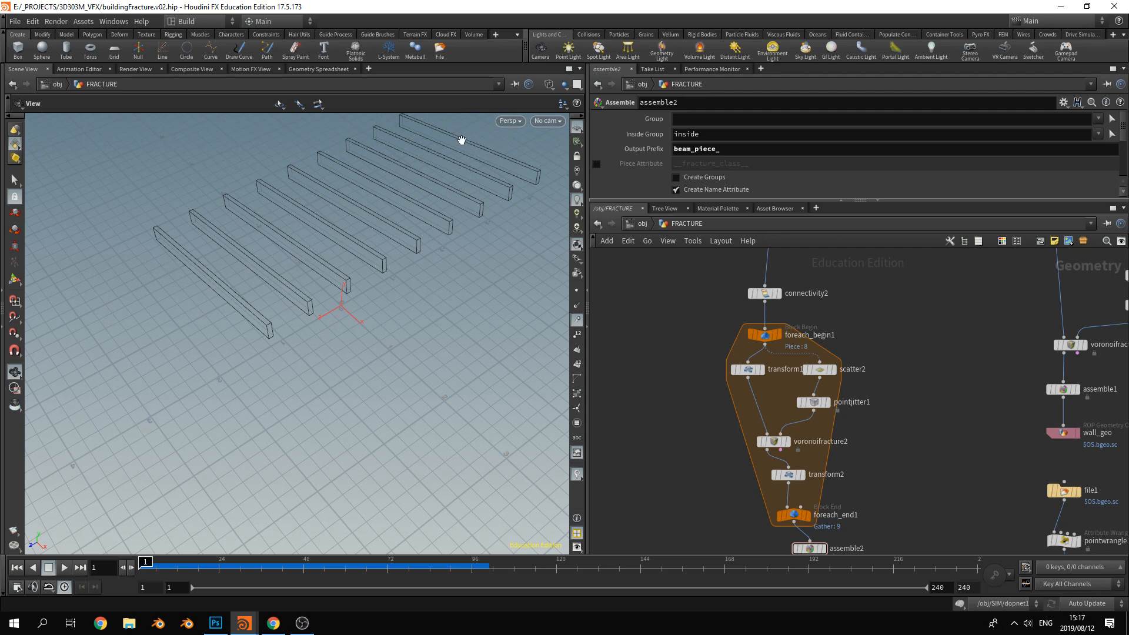
middle_click_drag(893, 389, 891, 416)
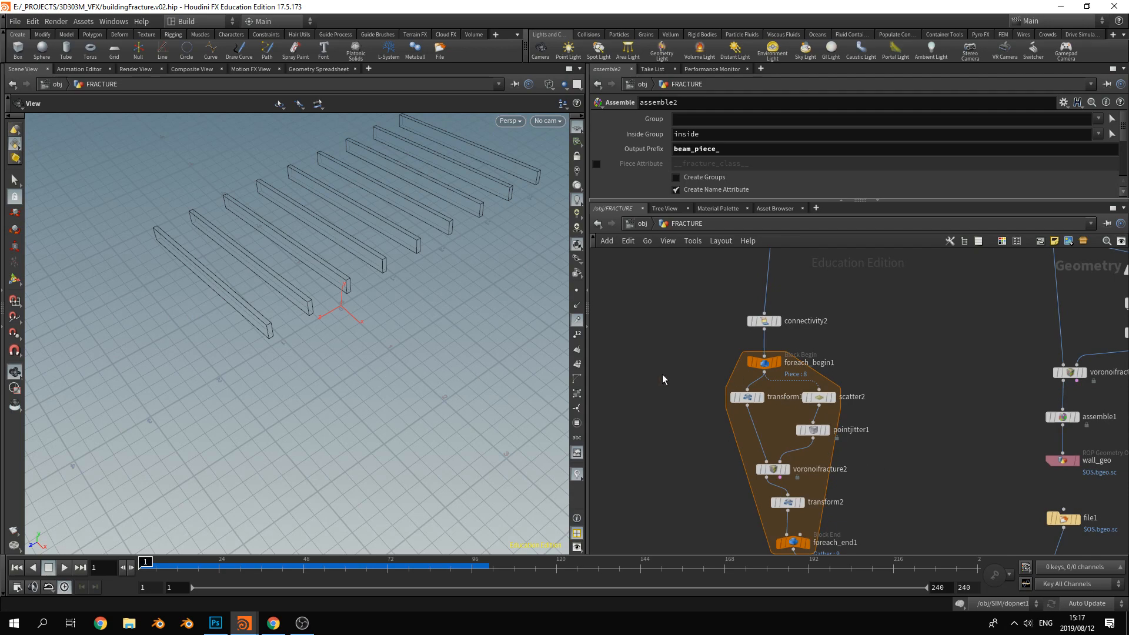
Orbit around the beams and move connectivity2 up to sit just beneath object_merge2
left_click_drag(339, 233, 308, 330)
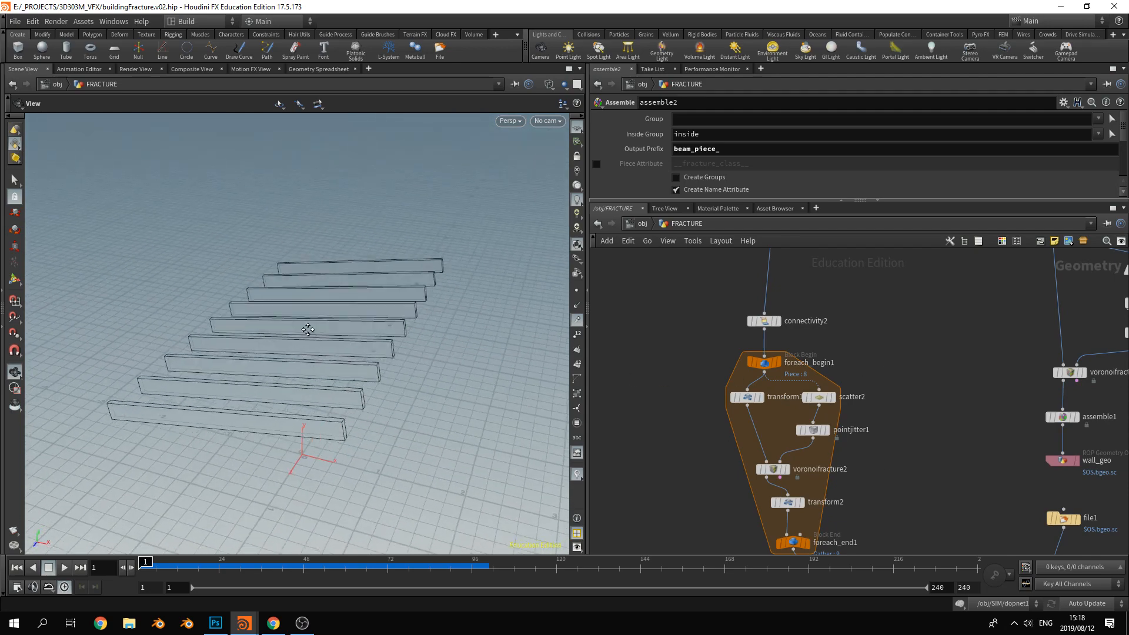
middle_click_drag(307, 330, 347, 311)
left_click_drag(348, 351, 325, 378)
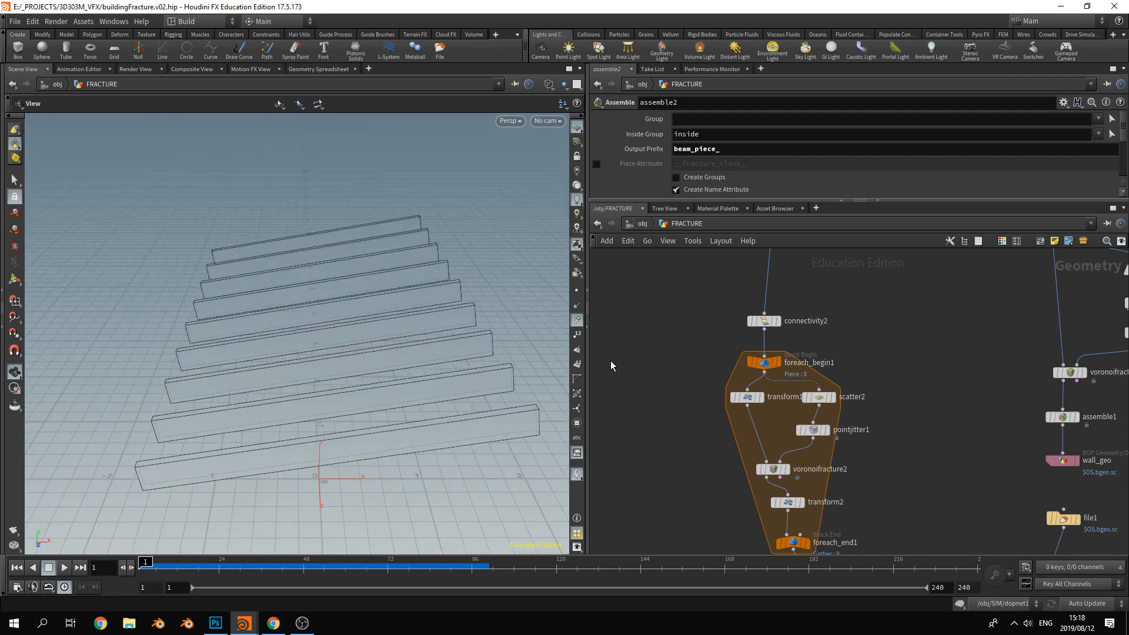
middle_click_drag(746, 310, 751, 393)
left_click_drag(769, 403, 776, 363)
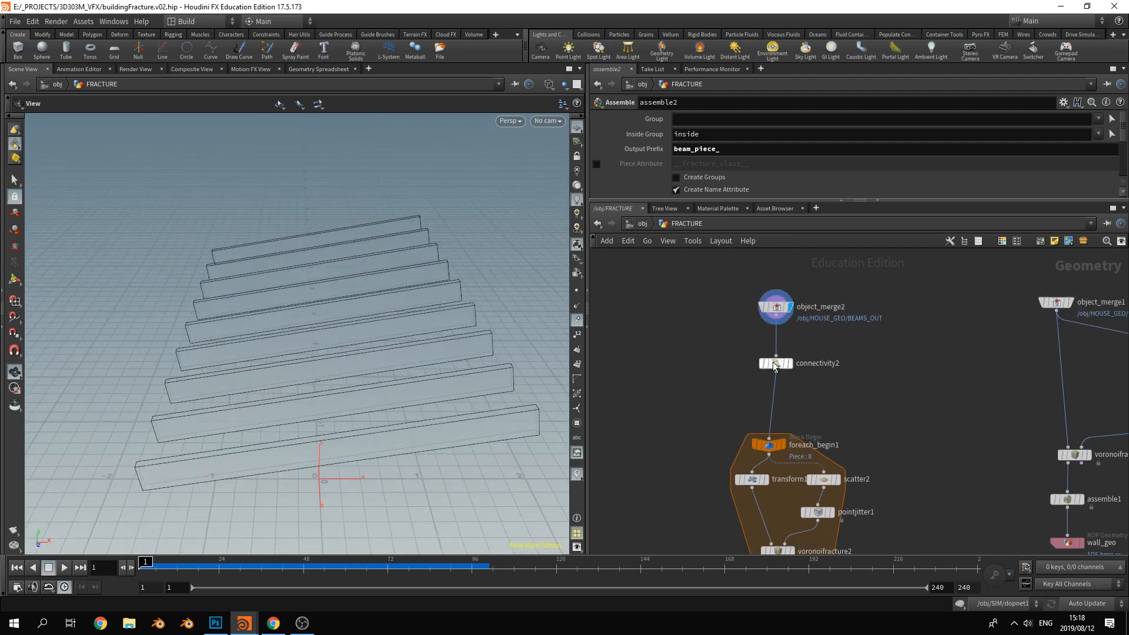
Display the voronoifracture1 result to examine how the walls are fractured as a whole
middle_click_drag(704, 433, 696, 346)
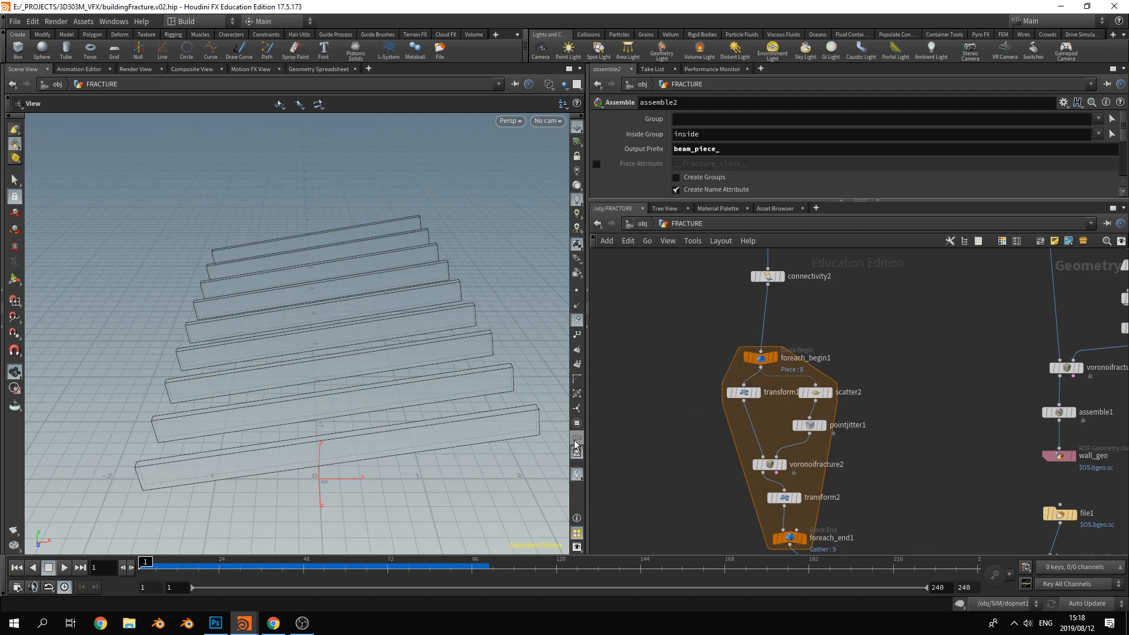
middle_click_drag(973, 424, 825, 449)
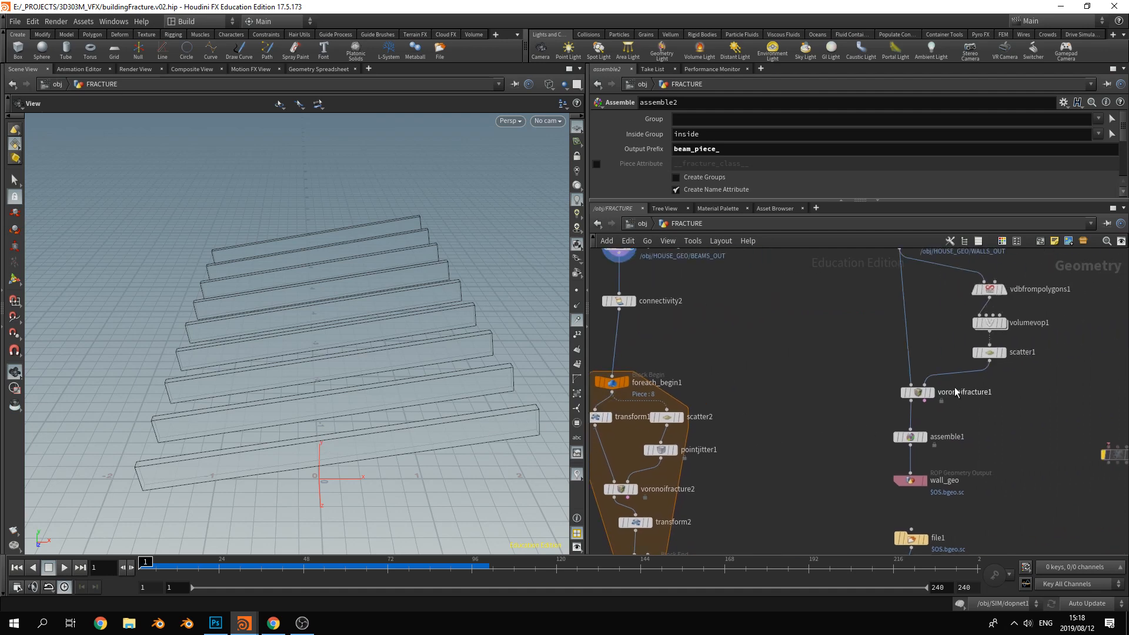
left_click(931, 394)
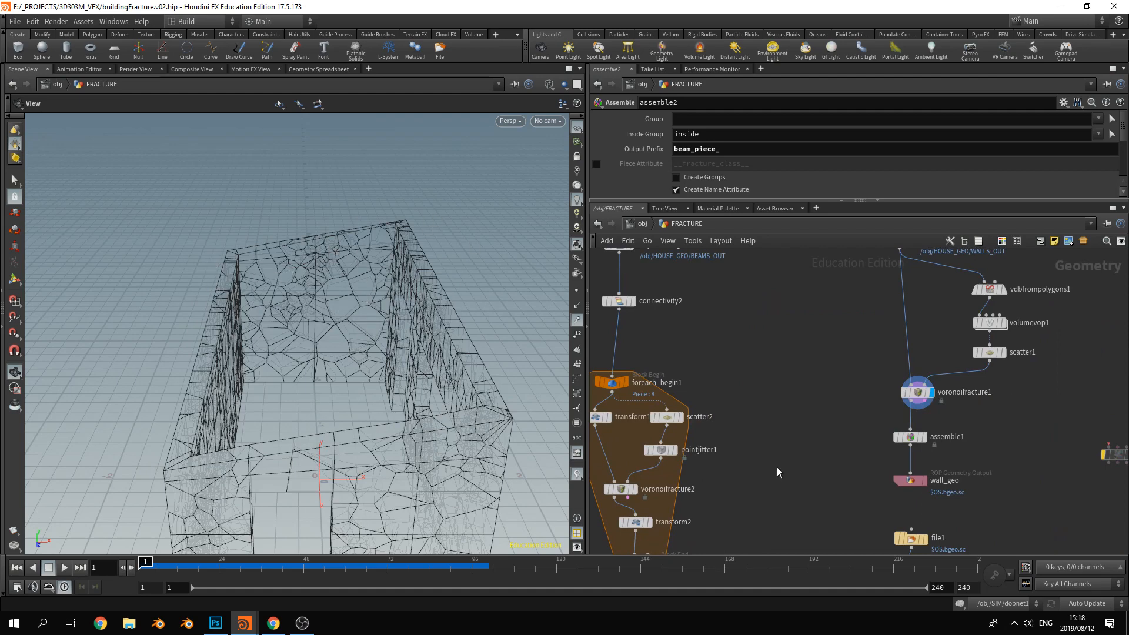
middle_click_drag(734, 450, 780, 428)
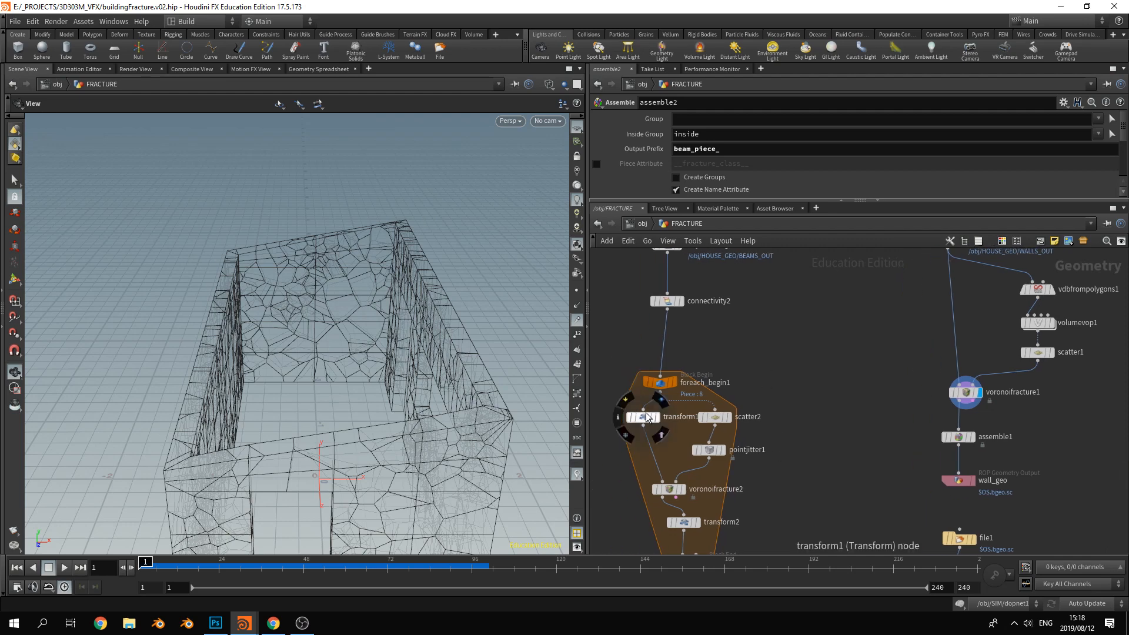
Display foreach_begin1, transform1, voronoifracture2 and transform2 in turn to follow how a single beam is squashed, fractured and restored
left_click(675, 383)
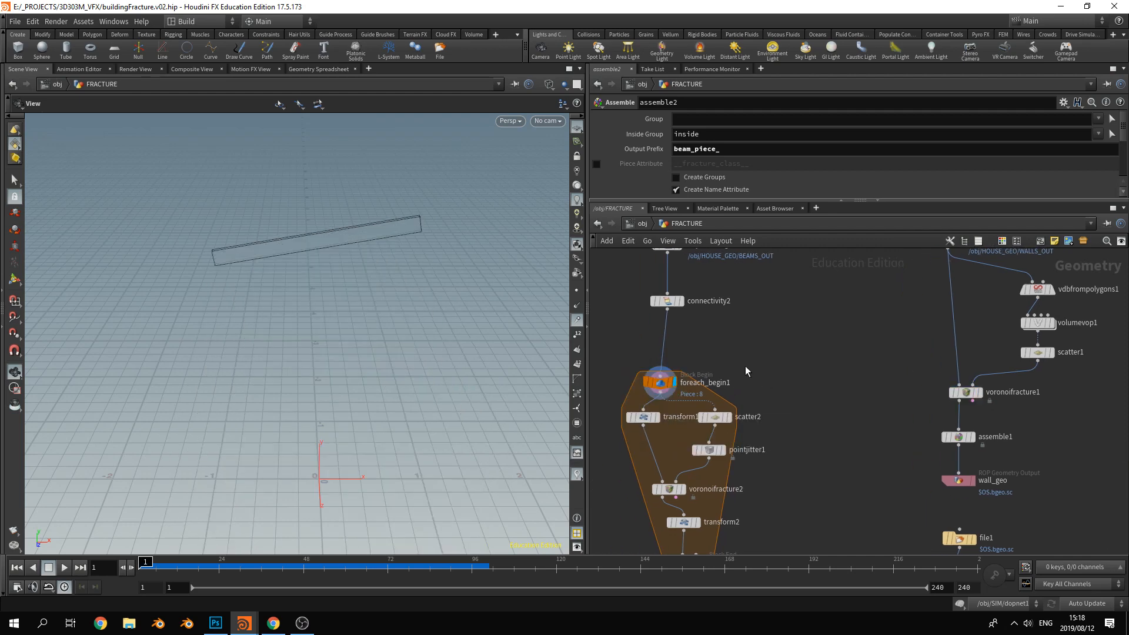
middle_click_drag(746, 370, 767, 364)
left_click(679, 414)
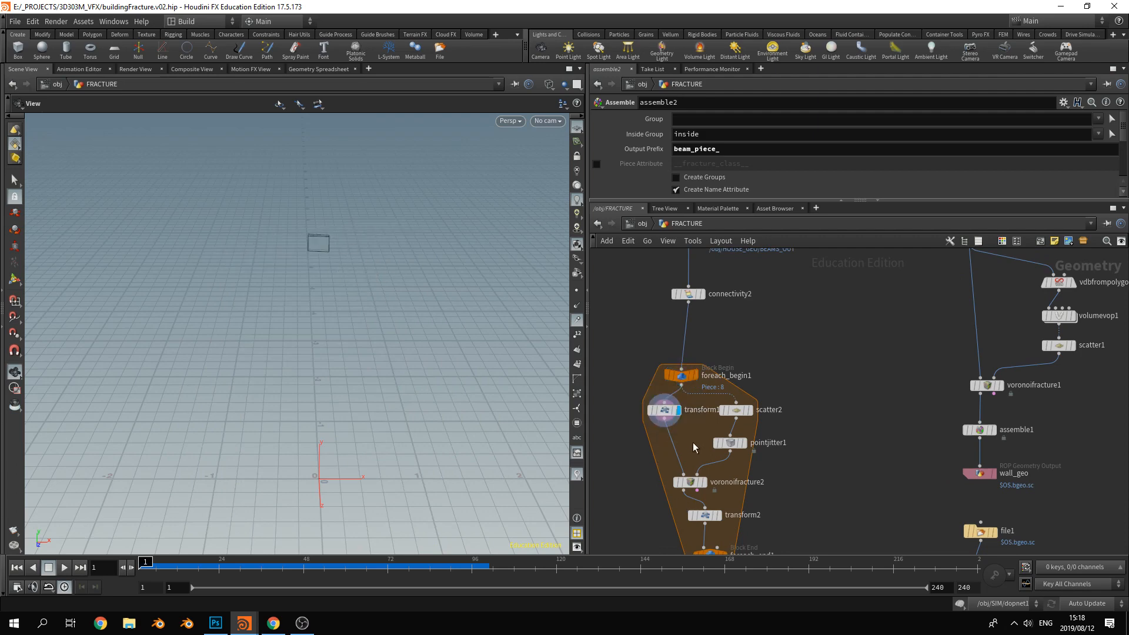
left_click(704, 483)
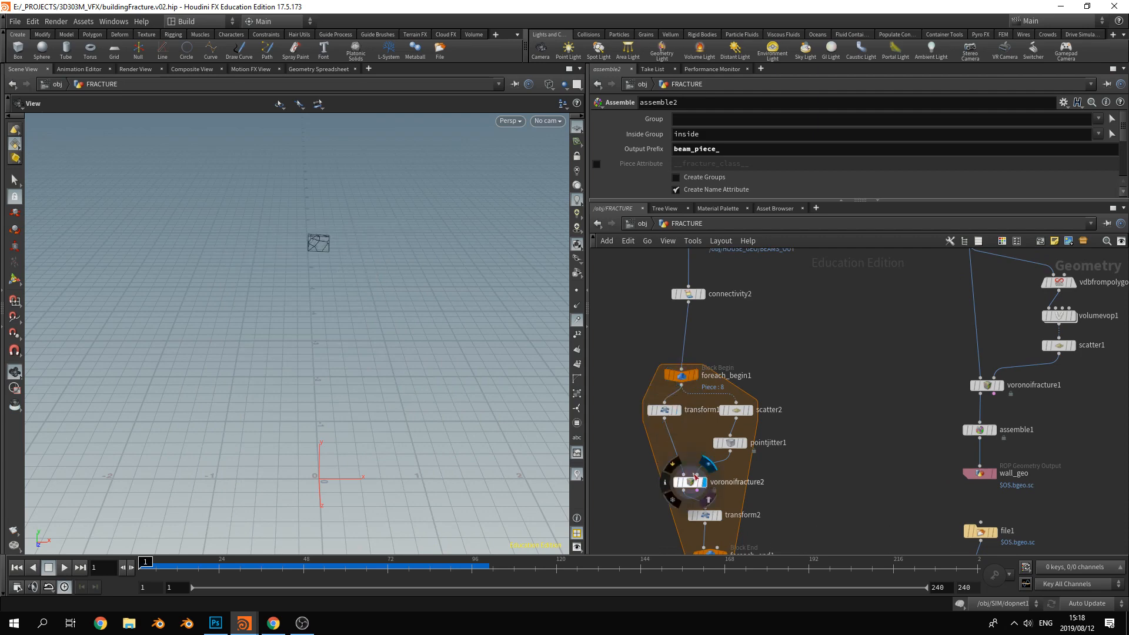
left_click(719, 518)
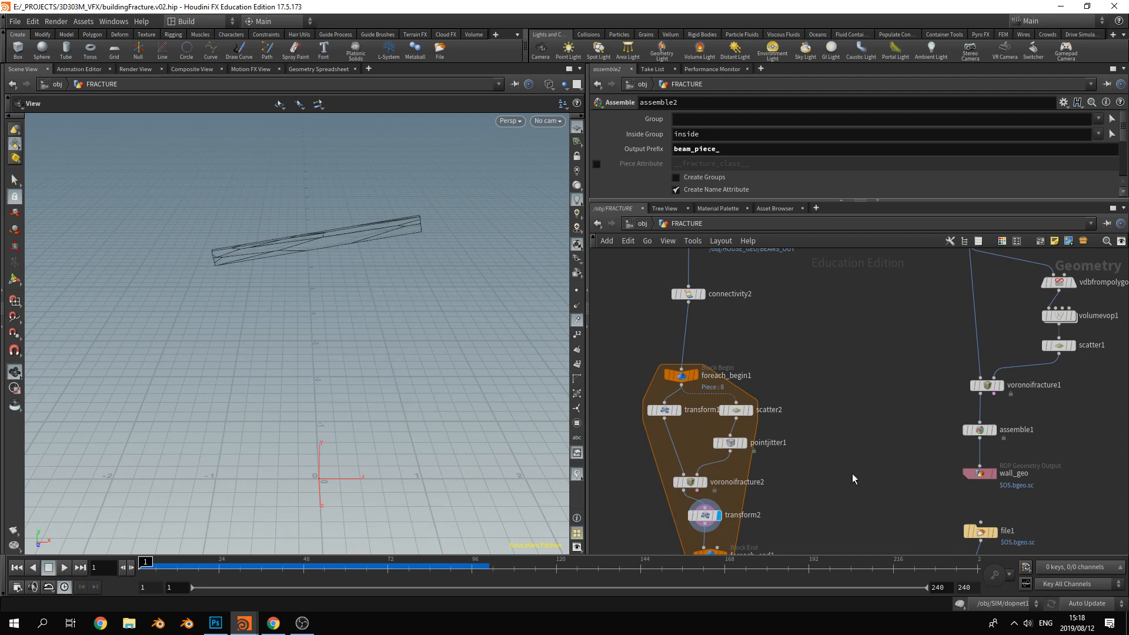
Show the parameters of foreach_end1 and display assemble2 to examine all the fractured beams
middle_click_drag(872, 492, 878, 423)
middle_click_drag(873, 482, 883, 423)
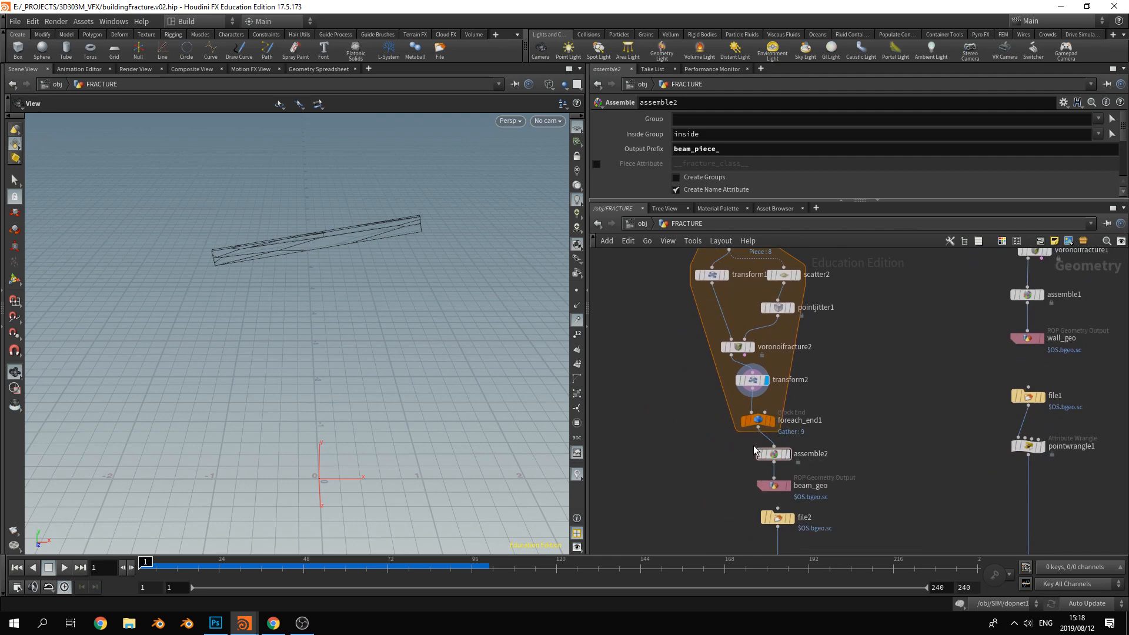
left_click(758, 420)
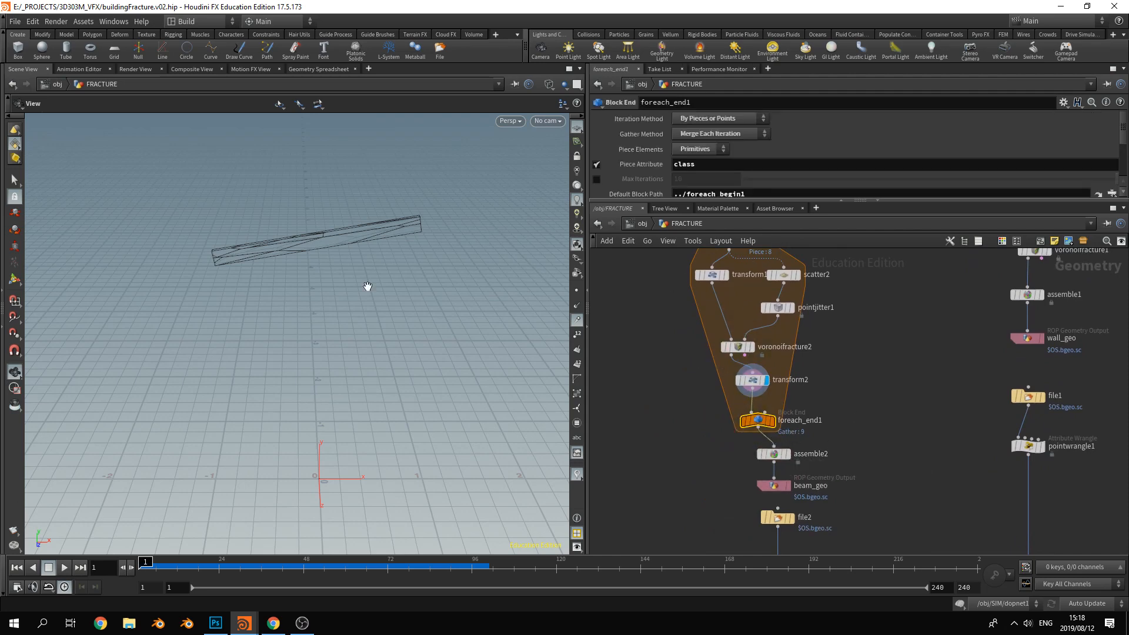
mouse_move(777, 427)
left_click(789, 454)
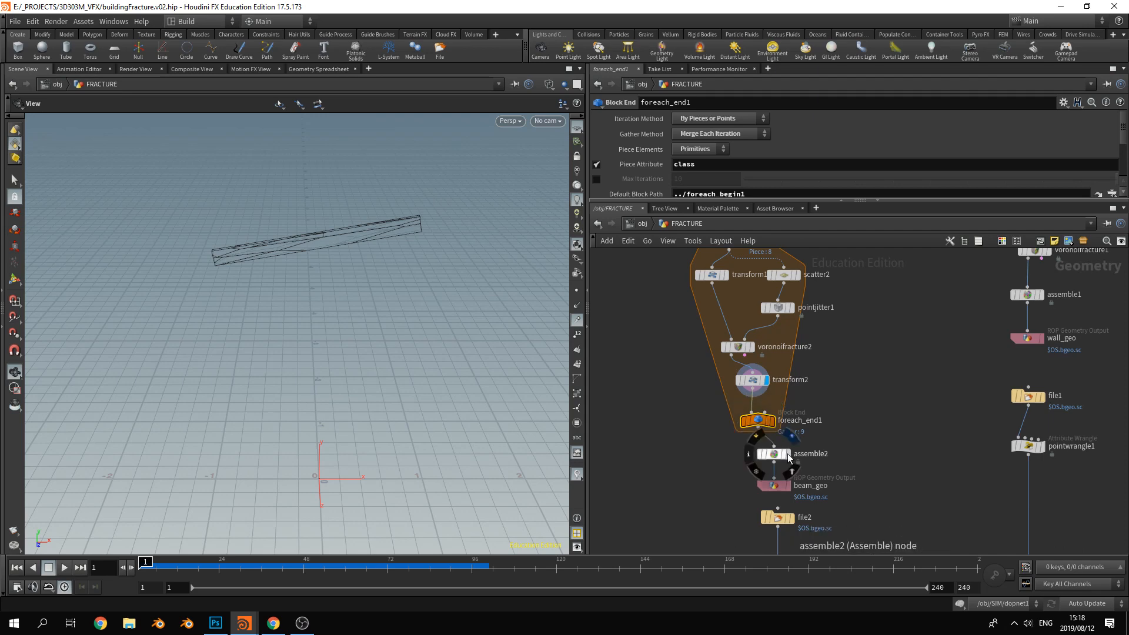
left_click_drag(431, 283, 392, 320)
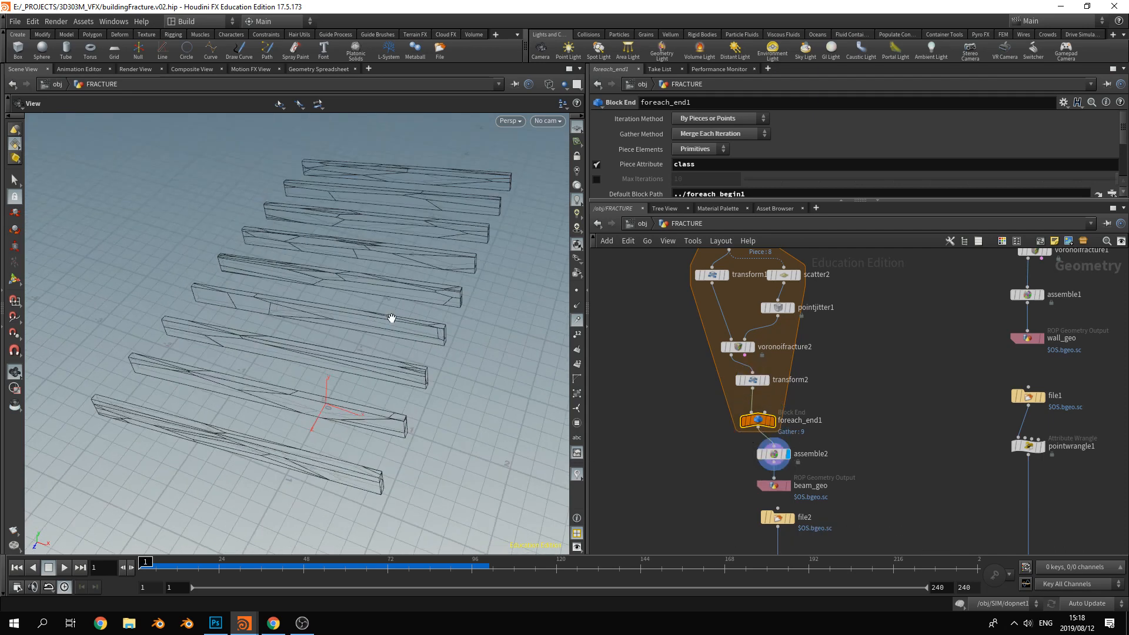
Examine the rotate and scale parameters of transform1 inside the for-each block
middle_click_drag(679, 406, 693, 454)
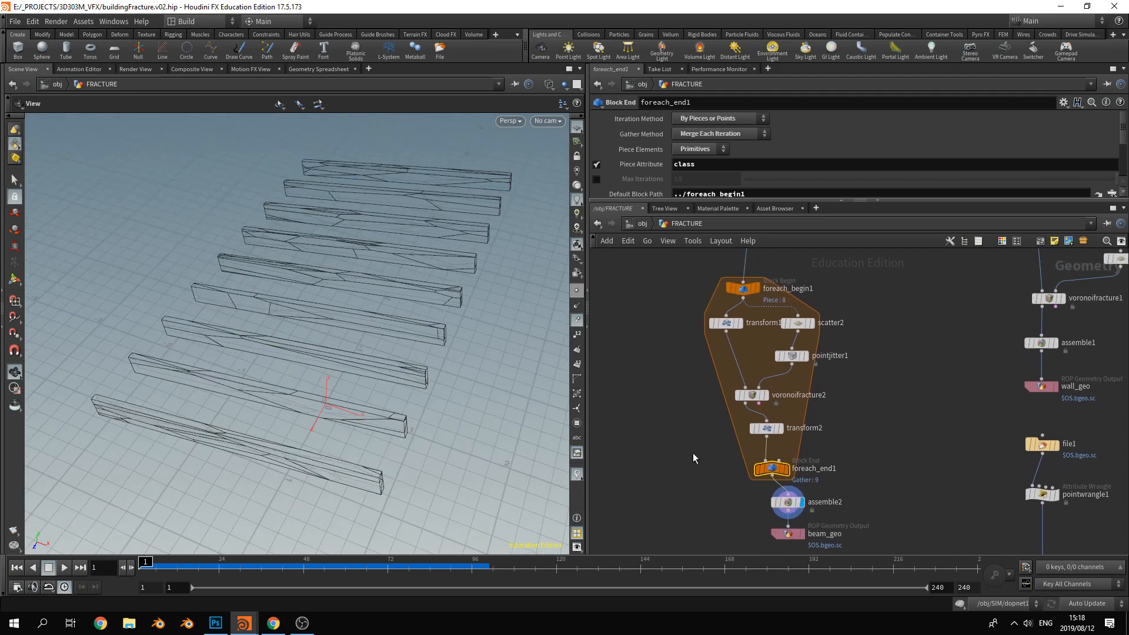
left_click(728, 326)
middle_click_drag(640, 333, 643, 375)
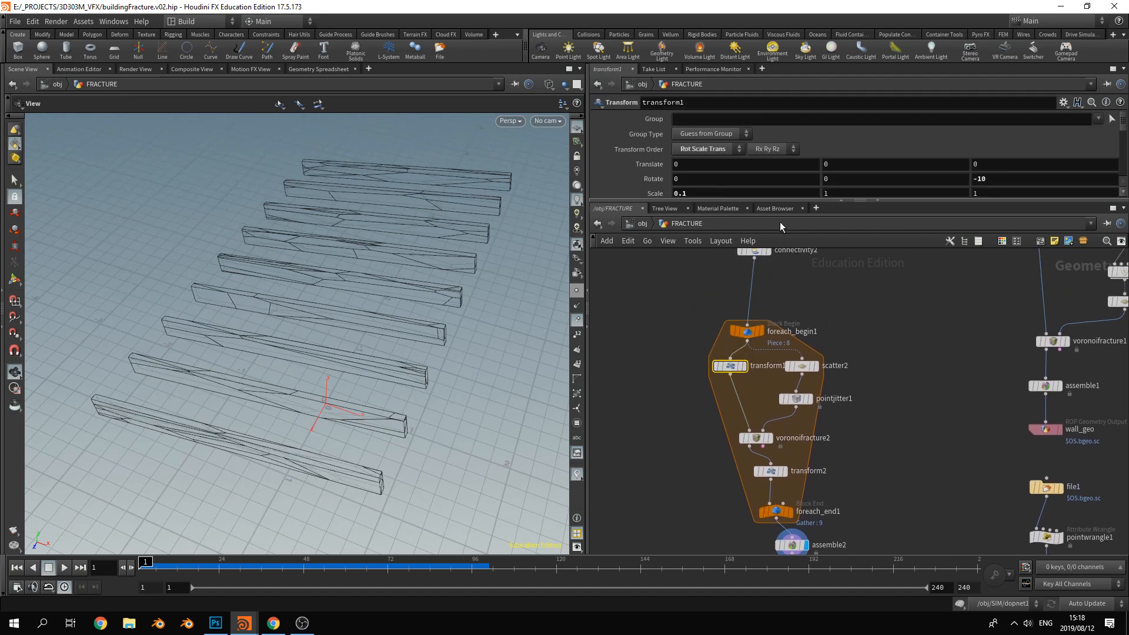
scroll(933, 176, "down", 2)
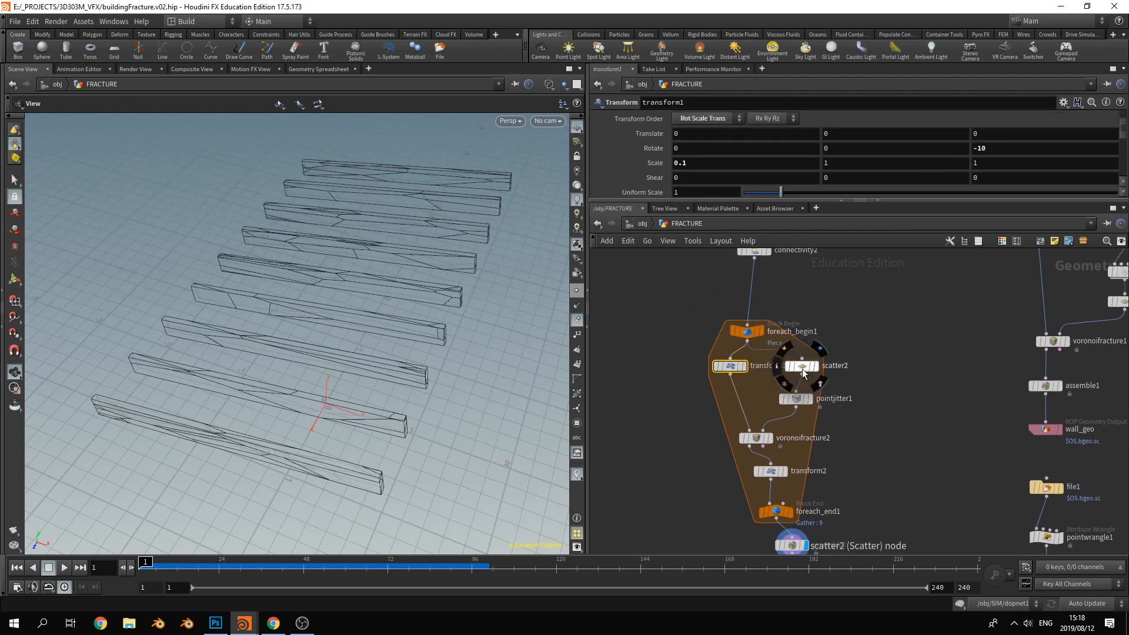
Select connectivity2 to show its parameters and move it down closer to foreach_begin1
middle_click_drag(862, 363, 863, 418)
left_click_drag(759, 311, 752, 334)
middle_click_drag(895, 429, 897, 442)
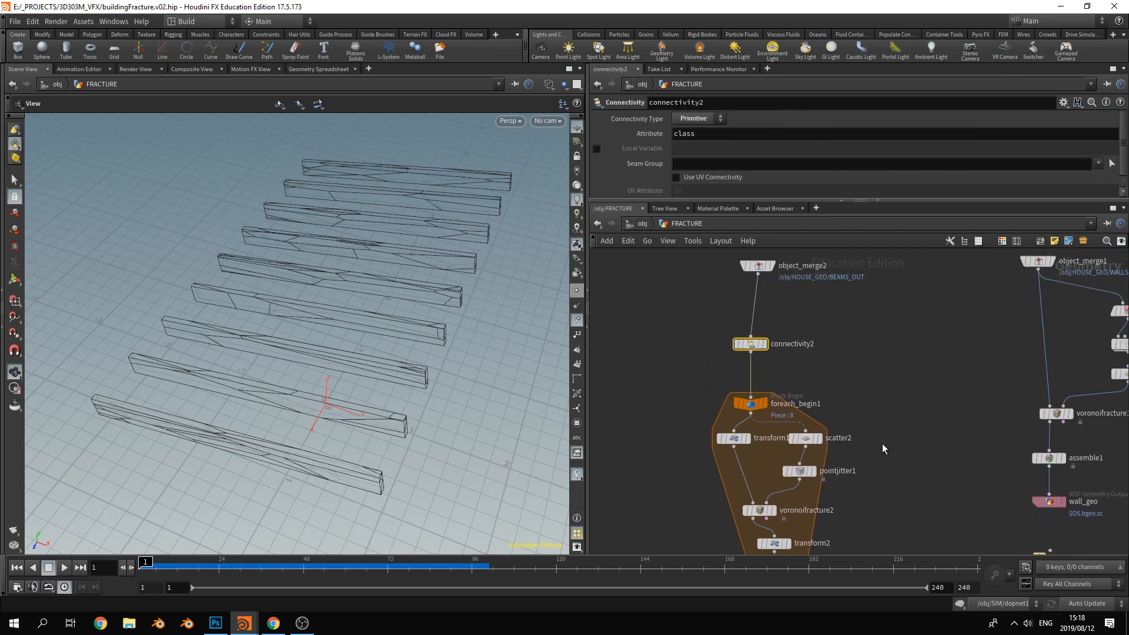
middle_click_drag(792, 388, 786, 337)
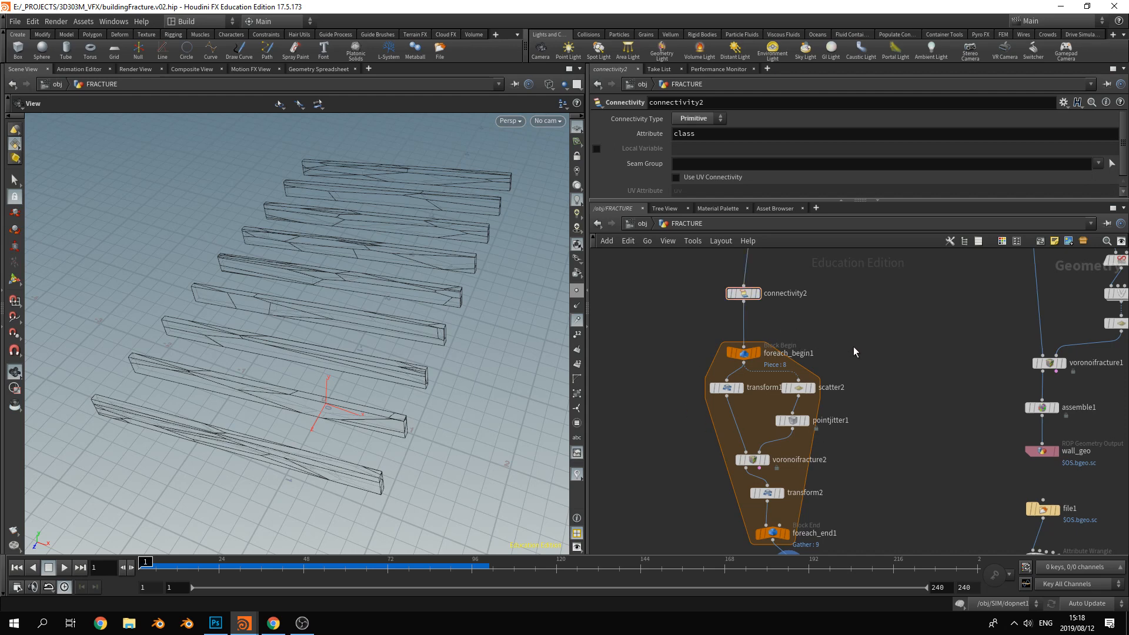
Search the available nodes for "for" to look at the For-Each loop options
key("Tab")
type("for")
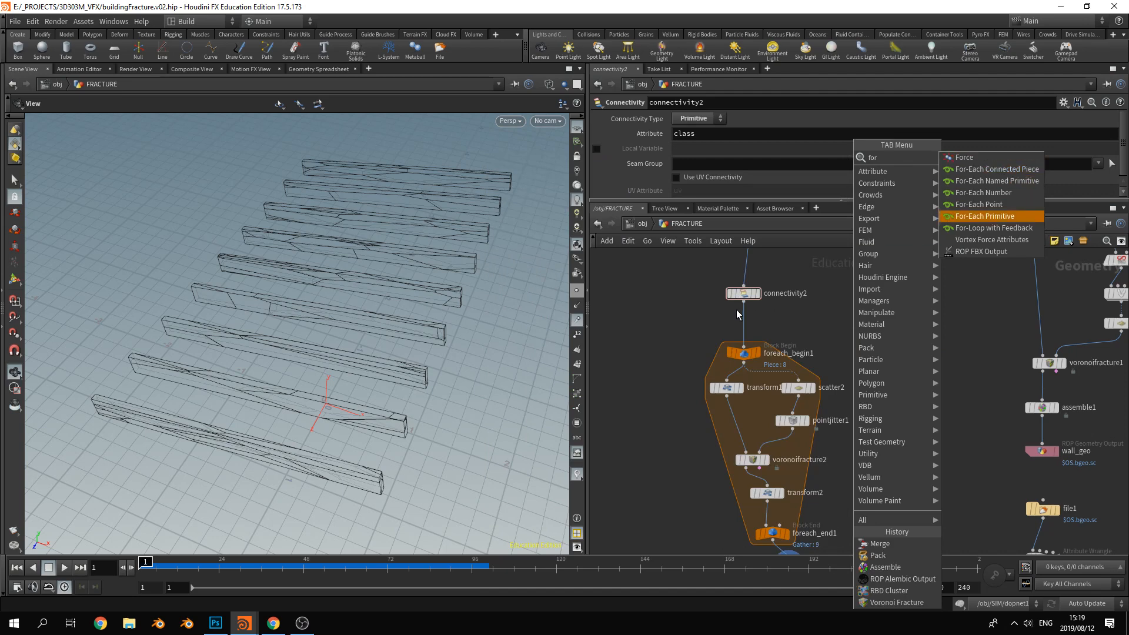
key("Return")
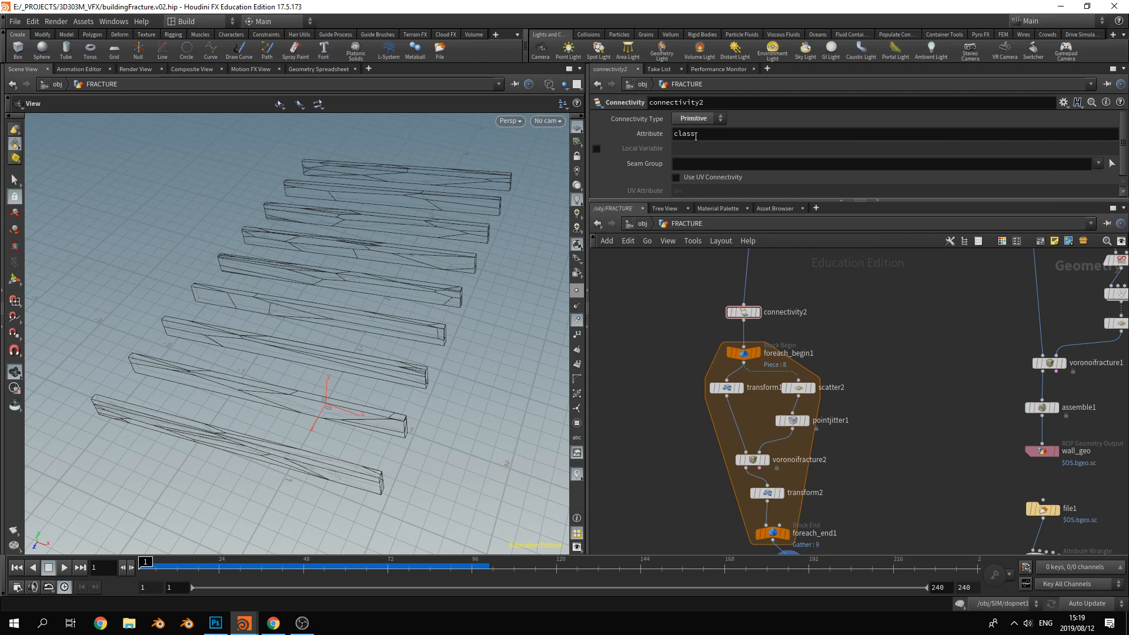
Examine the class attribute name of connectivity2 and view the fractured beams from a lower angle
double_click(685, 134)
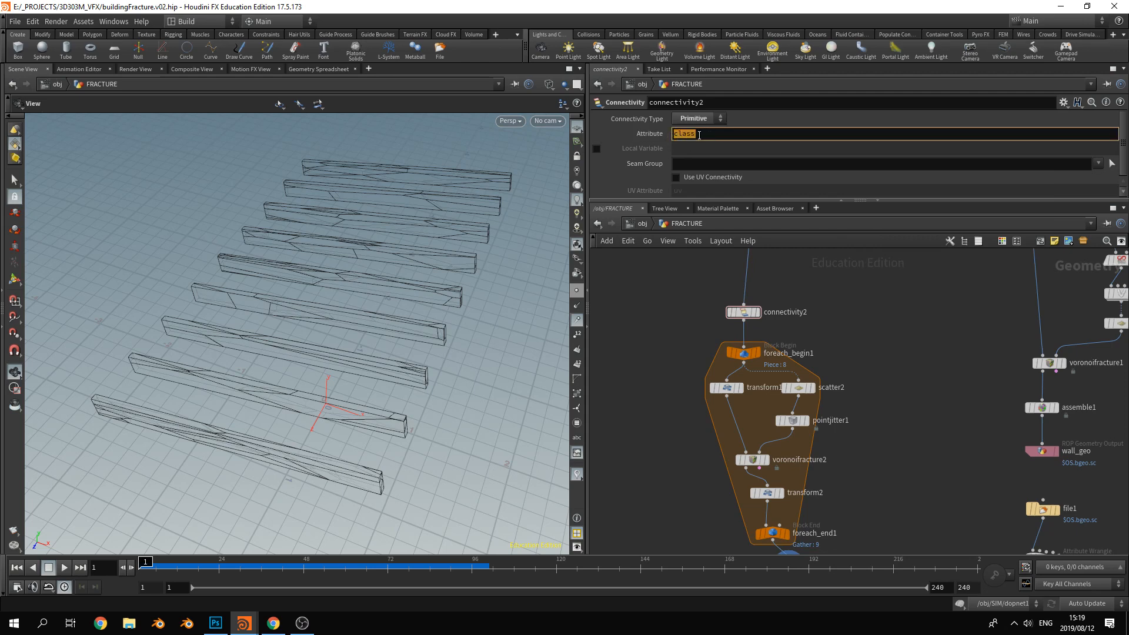
left_click(643, 321)
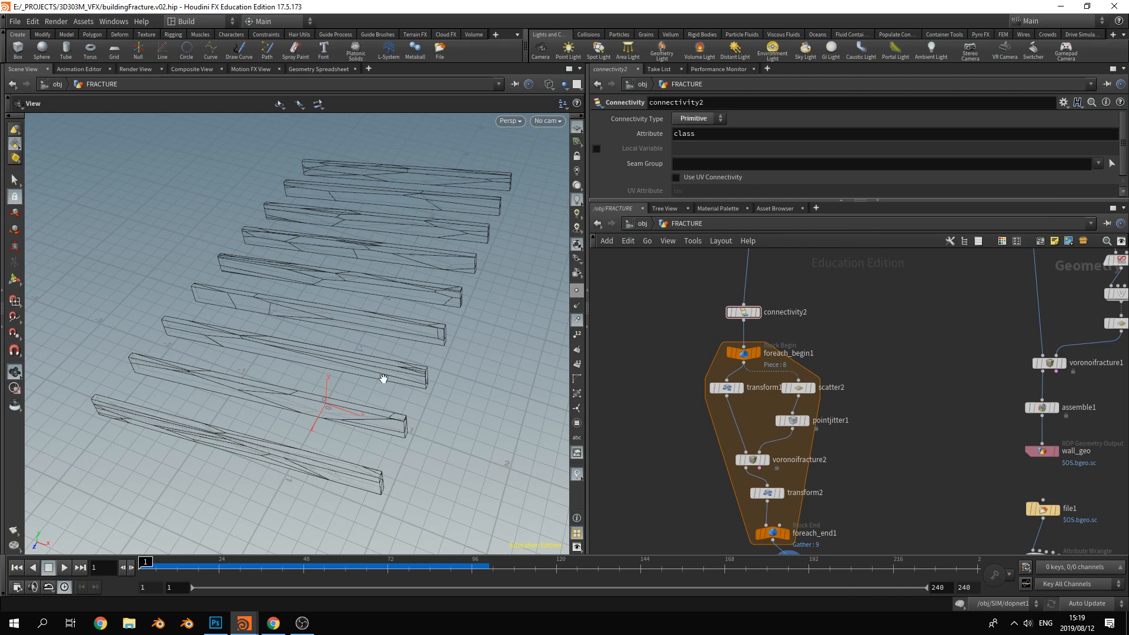
left_click_drag(447, 429, 467, 196)
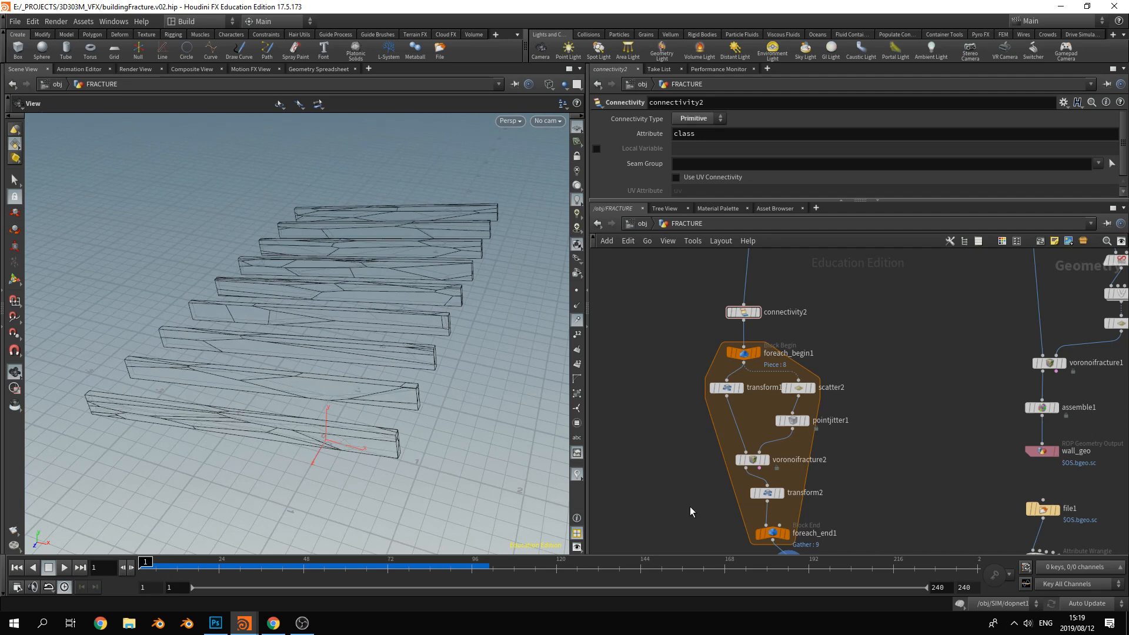
Review the nodes below foreach_end1 and display the BEAMS_FRACTURED output
scroll(705, 459, "down", 4)
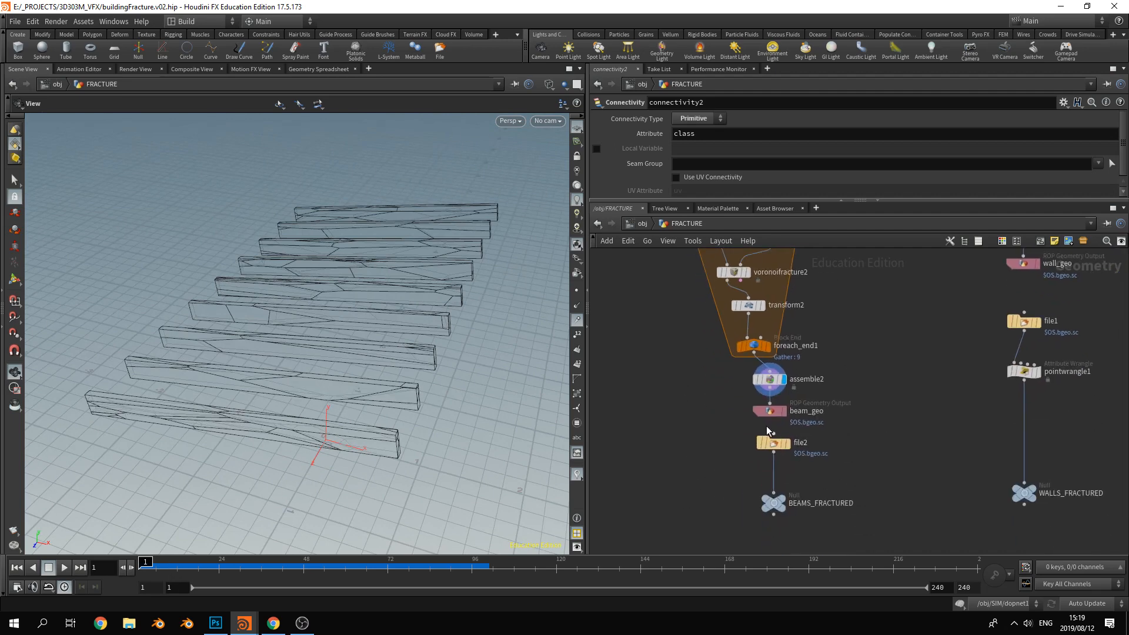
middle_click(774, 383)
middle_click(757, 351)
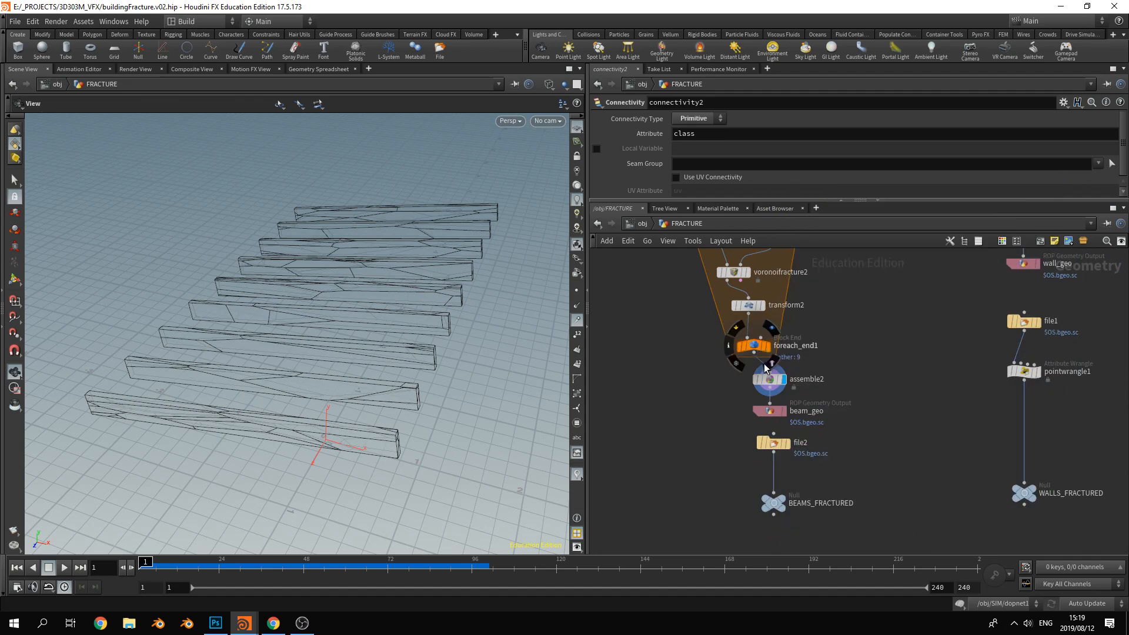
middle_click(772, 381)
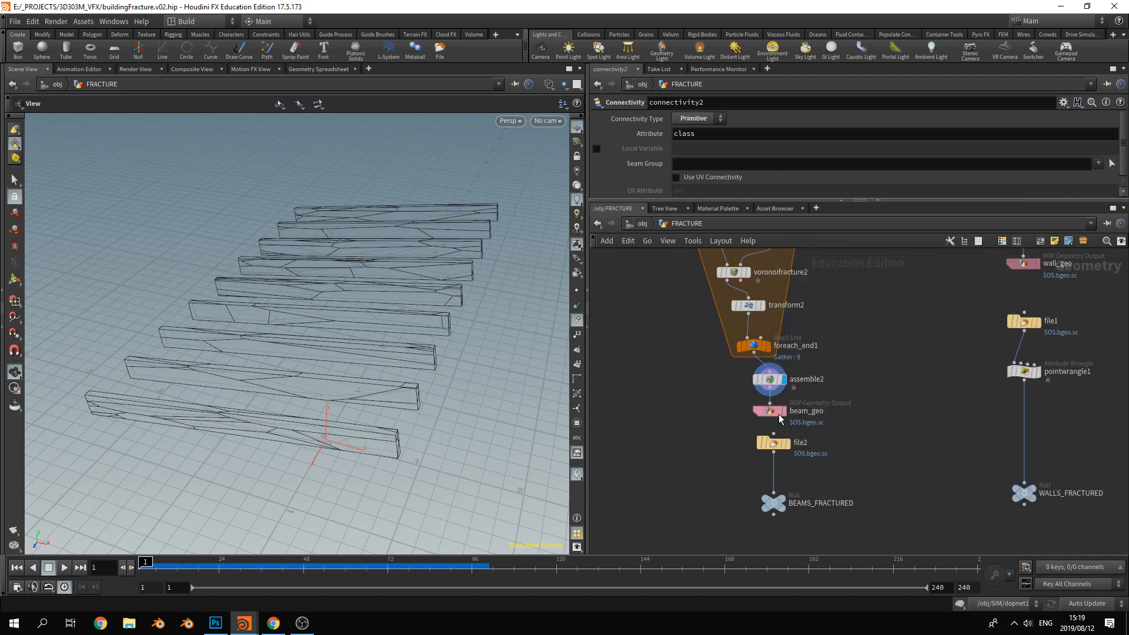
left_click(788, 488)
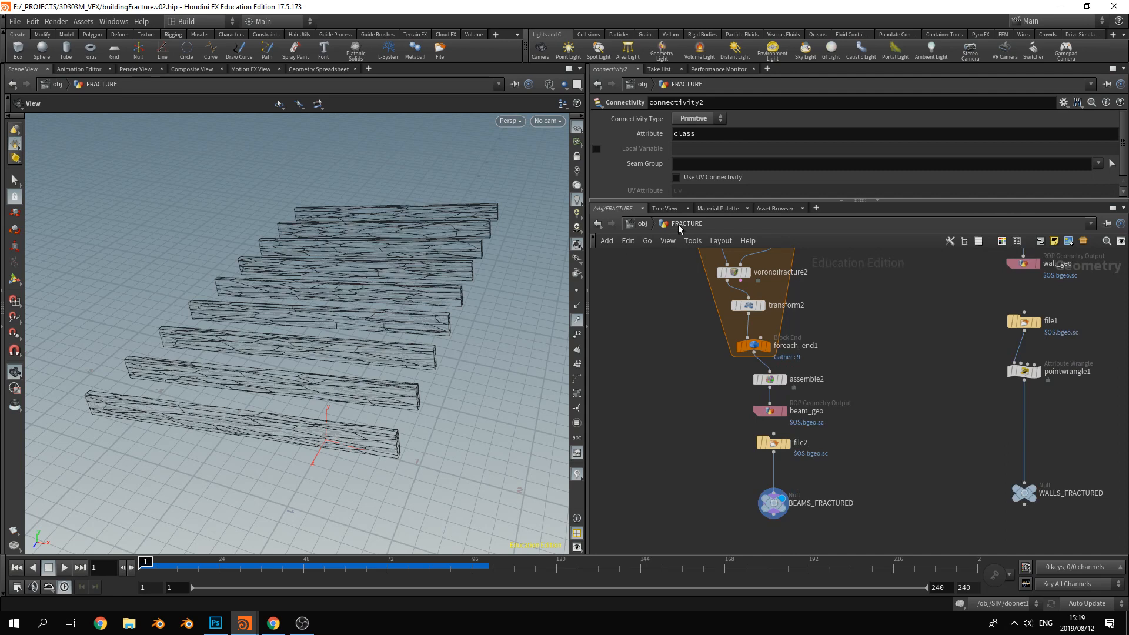
Return to the object level, turn on the display of the CONSTRAINTS object and open its network
left_click(640, 225)
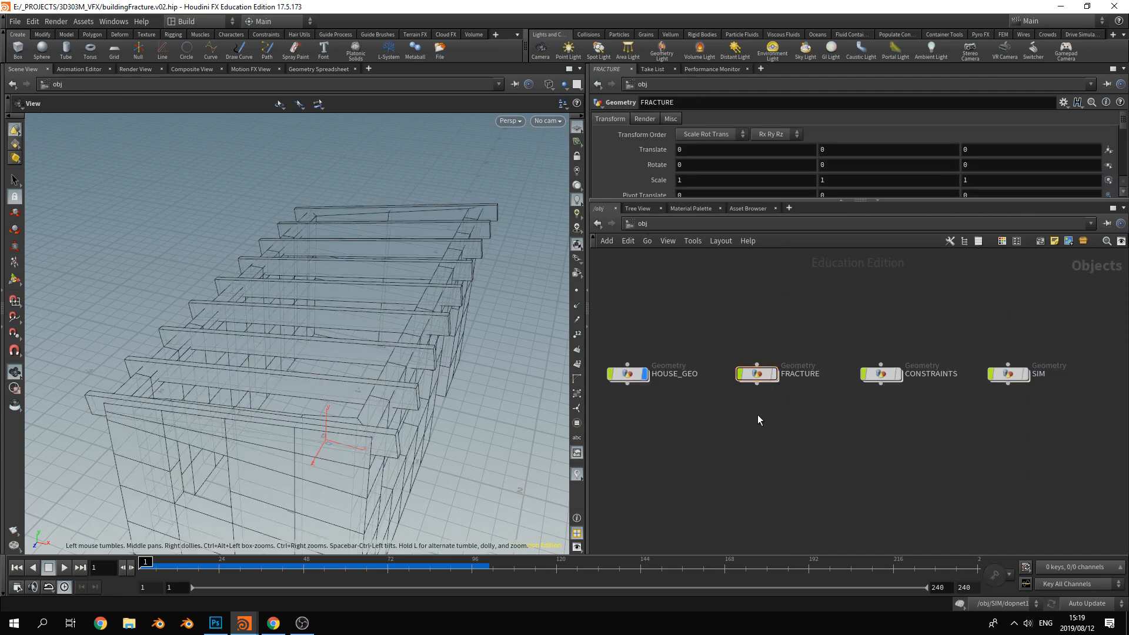
left_click(816, 447)
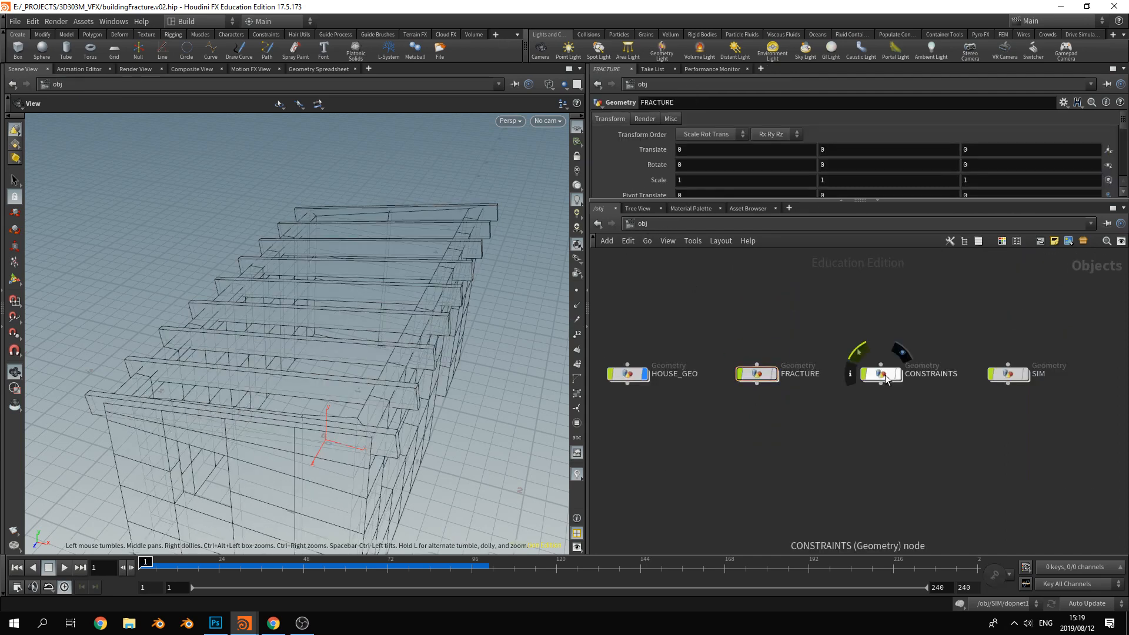
left_click(884, 375)
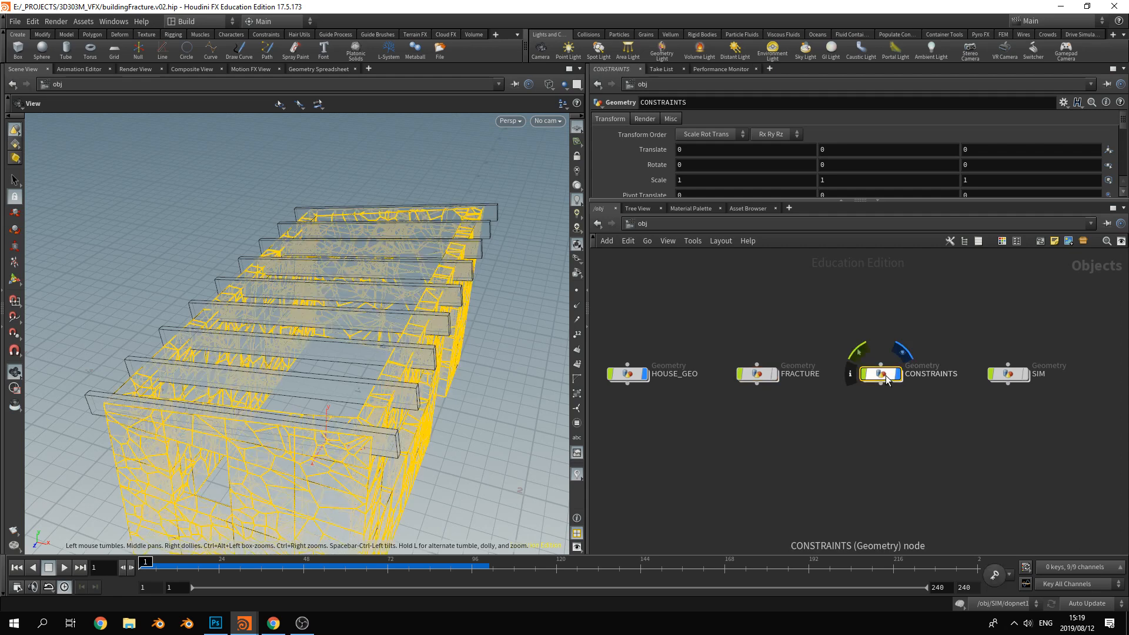
double_click(886, 375)
Look over the constraint branches and move object_merge1 directly above connectadjacentpieces1
scroll(897, 413, "down", 4)
middle_click_drag(894, 416, 793, 319)
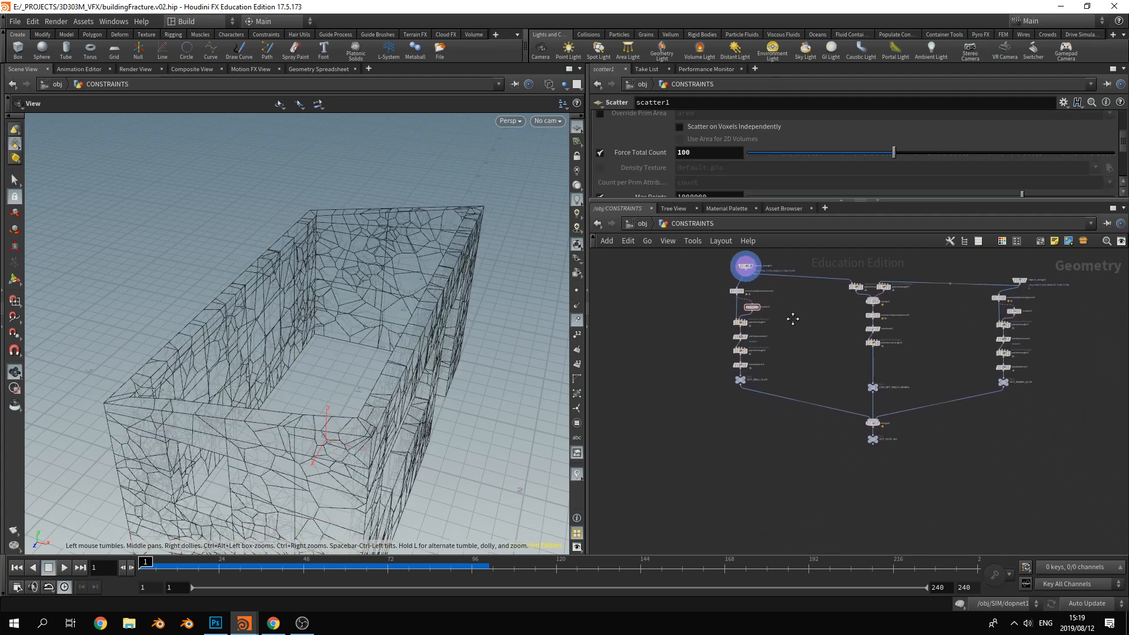
scroll(792, 319, "up", 5)
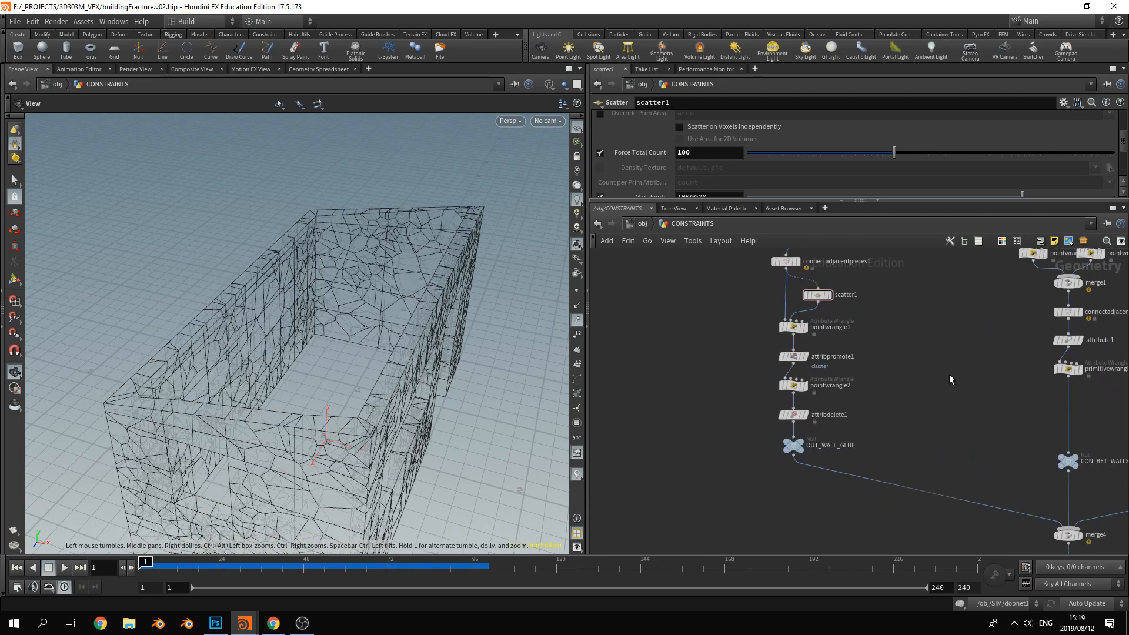
middle_click_drag(950, 374, 740, 428)
middle_click_drag(794, 452, 1021, 405)
middle_click_drag(839, 349, 859, 420)
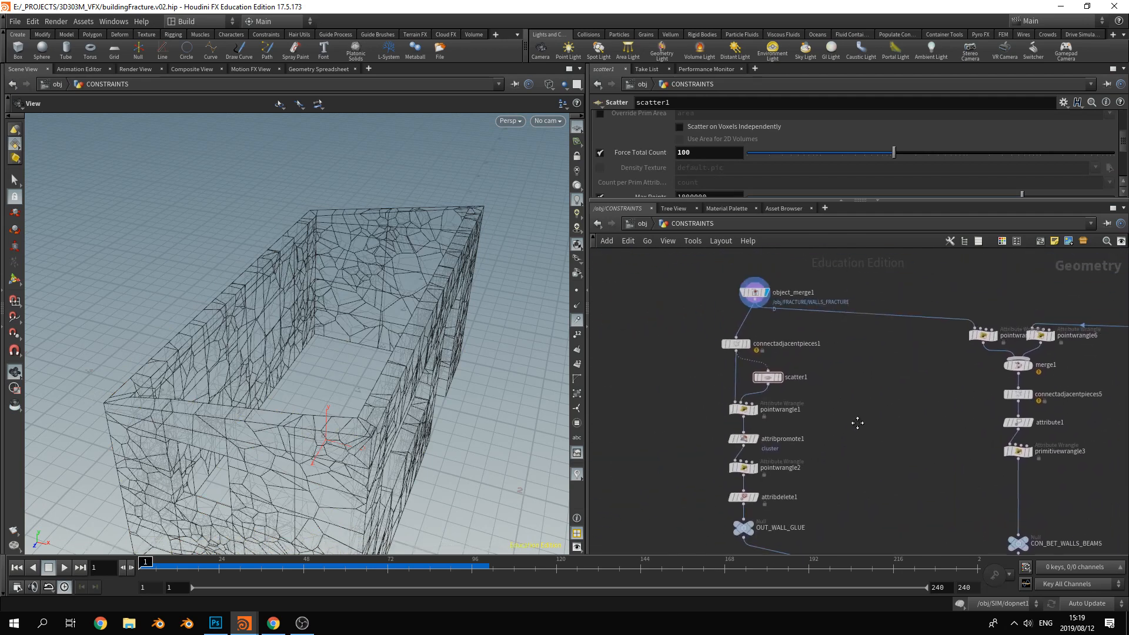
scroll(859, 420, "up", 3)
middle_click_drag(702, 279, 763, 376)
left_click_drag(742, 303, 712, 304)
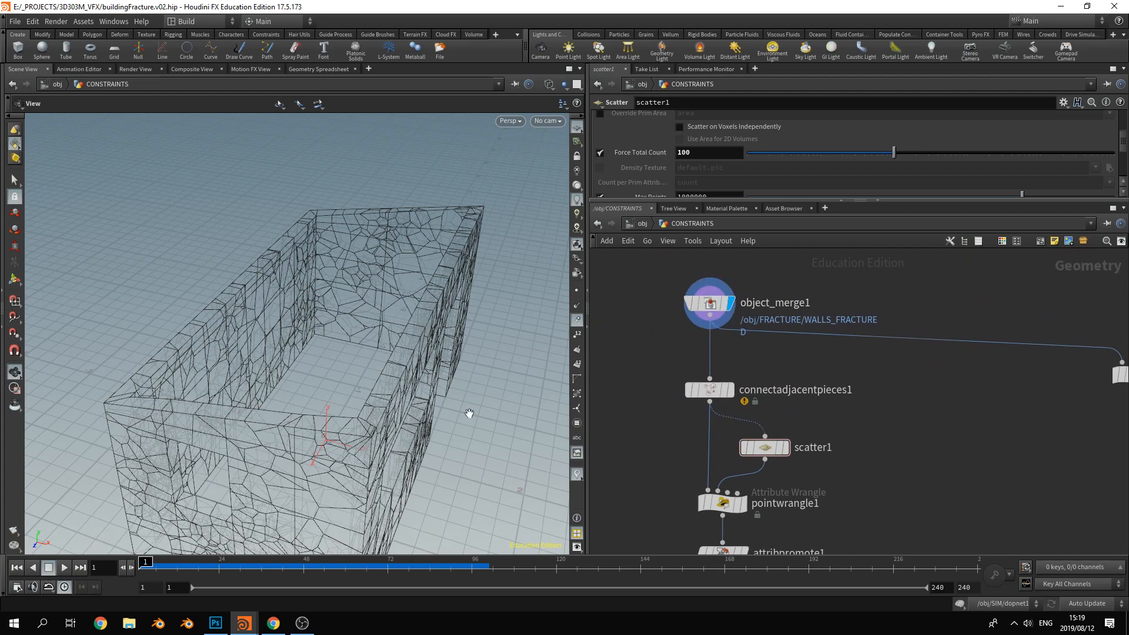
Examine the merged fractured walls, and display connectadjacentpieces1 to inspect the lines connecting adjacent pieces
left_click_drag(470, 412, 402, 426)
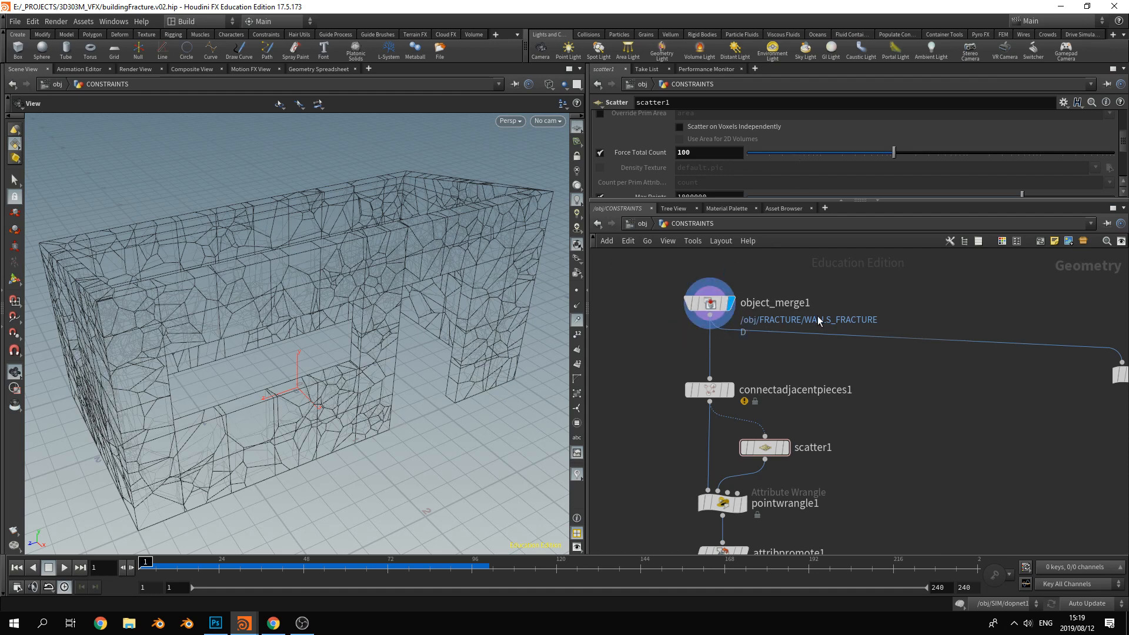
middle_click_drag(752, 376, 777, 328)
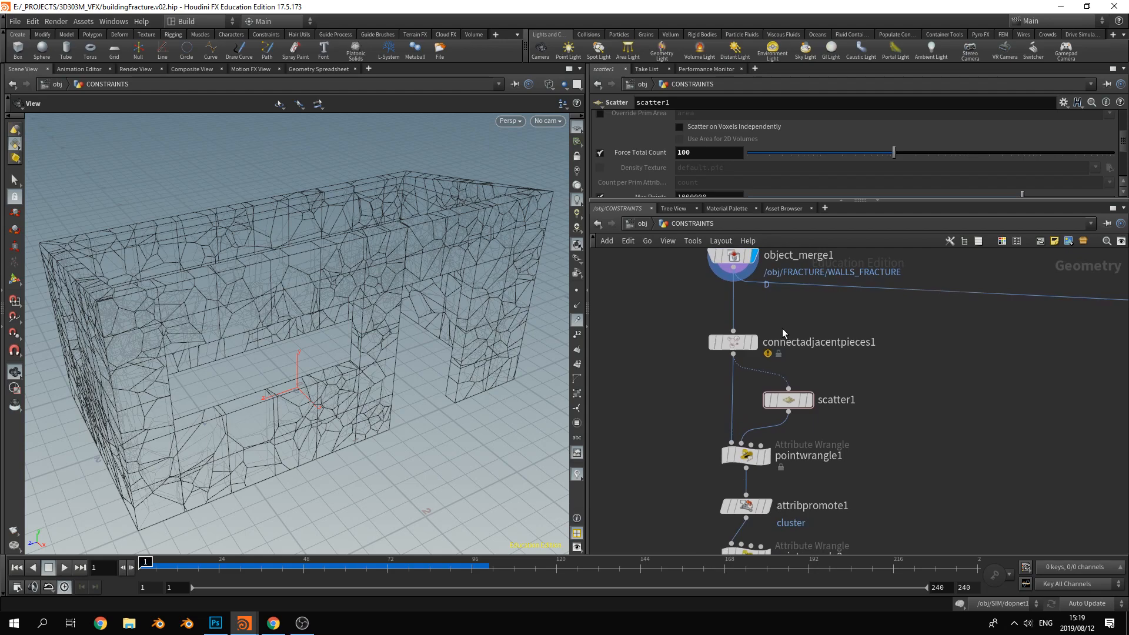
left_click(755, 343)
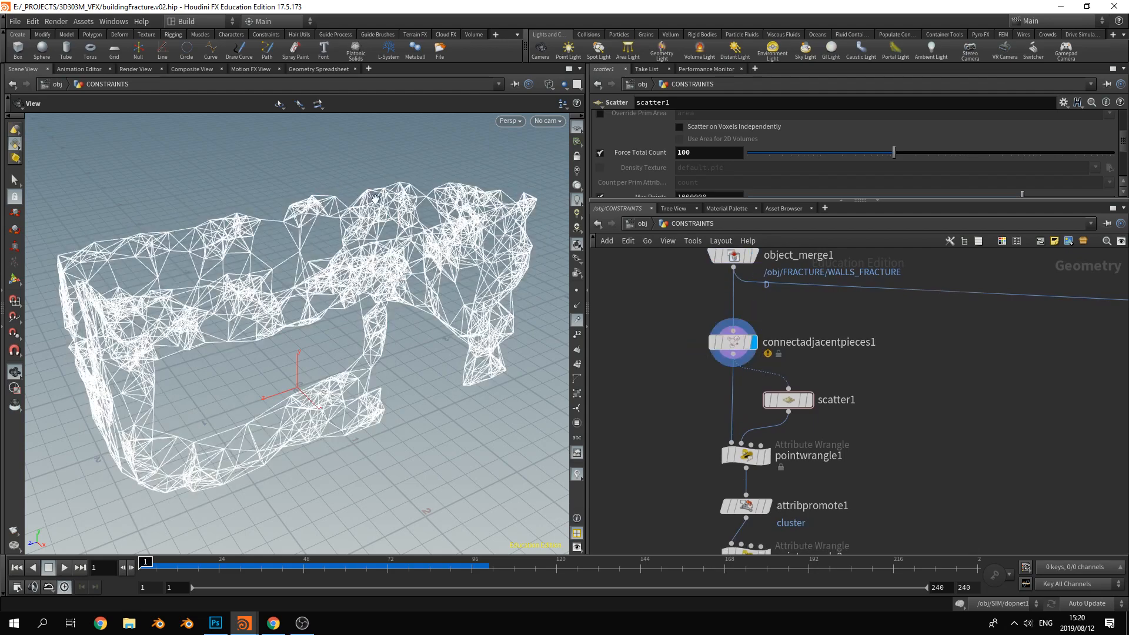
left_click_drag(325, 381, 277, 368)
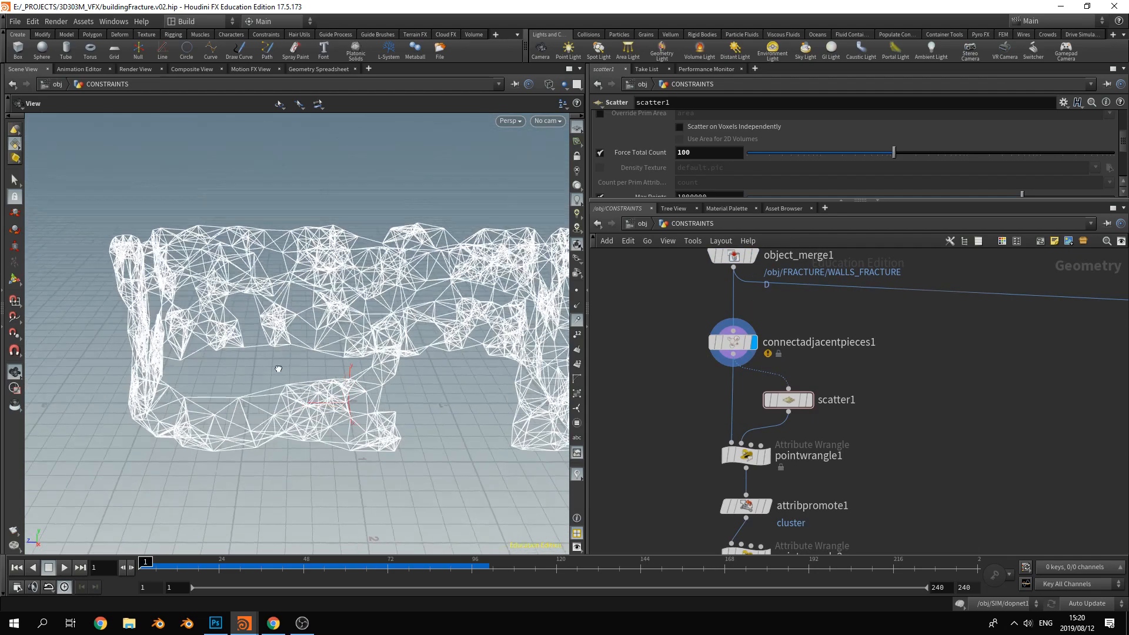
middle_click_drag(277, 368, 327, 337)
middle_click_drag(913, 436, 913, 423)
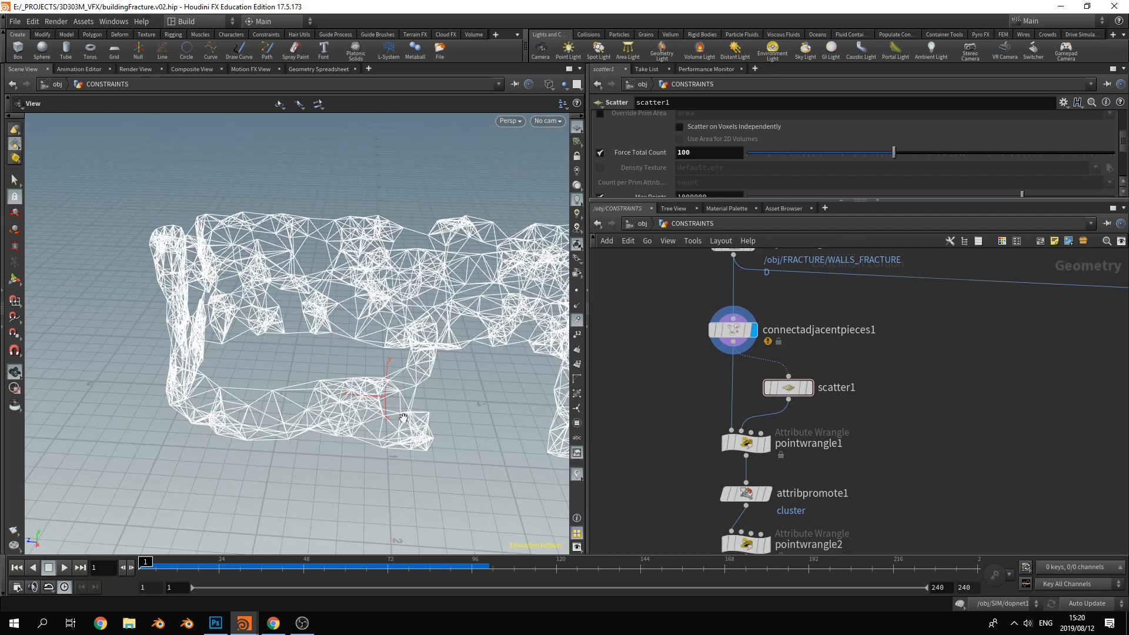
left_click_drag(403, 418, 385, 359)
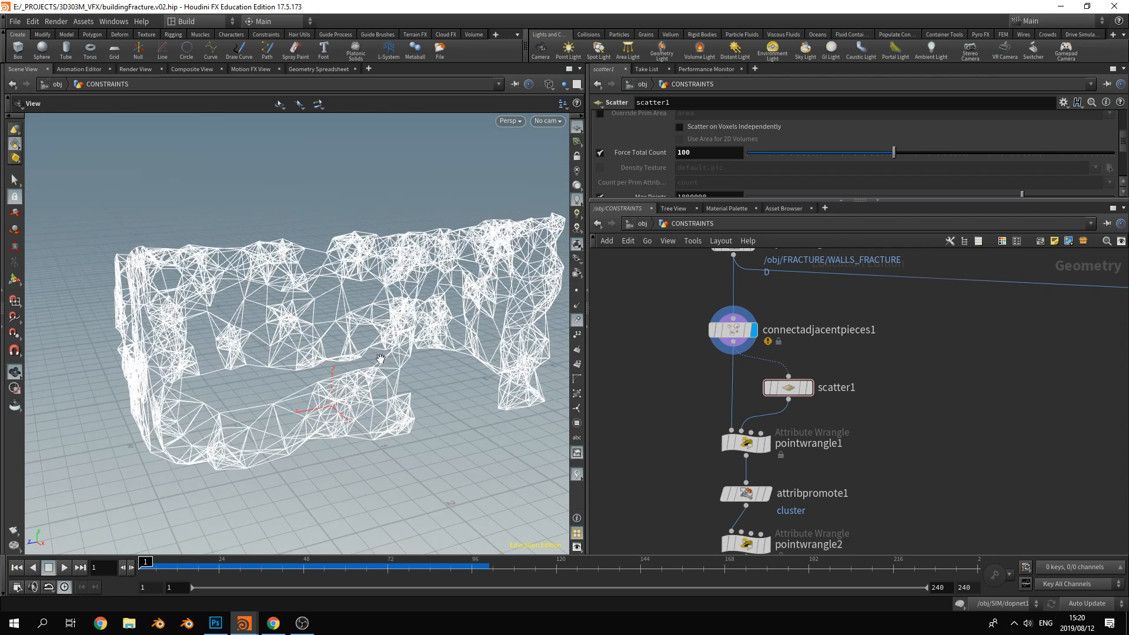
Go back into the FRACTURE network, add an Exploded View node and connect voronoifracture1's output to it
left_click(637, 226)
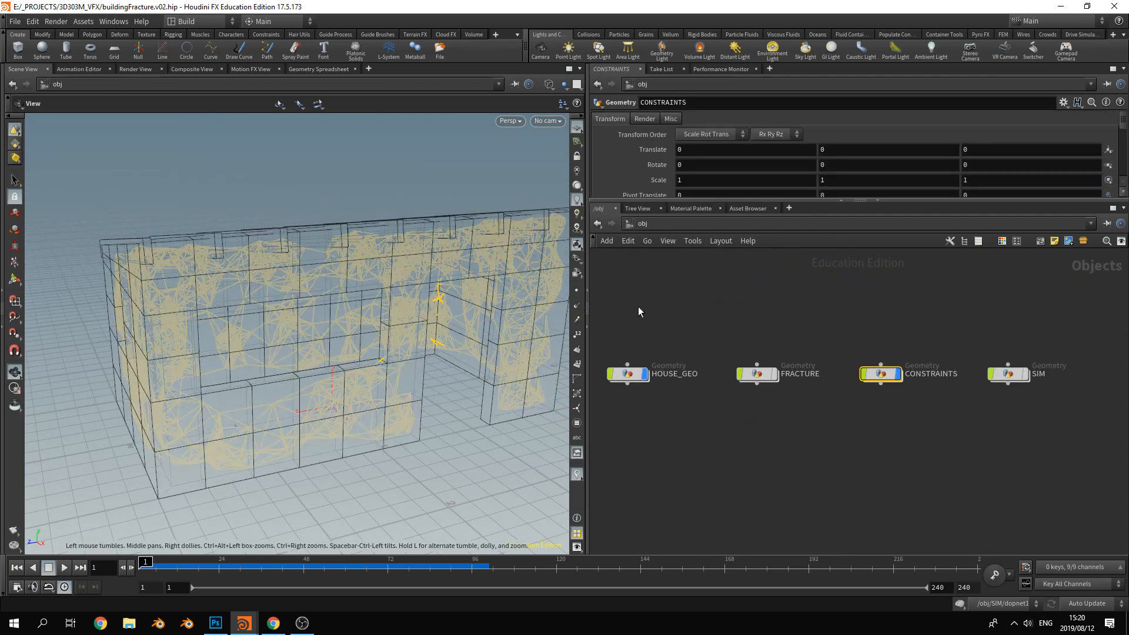
double_click(760, 373)
middle_click_drag(906, 318, 711, 455)
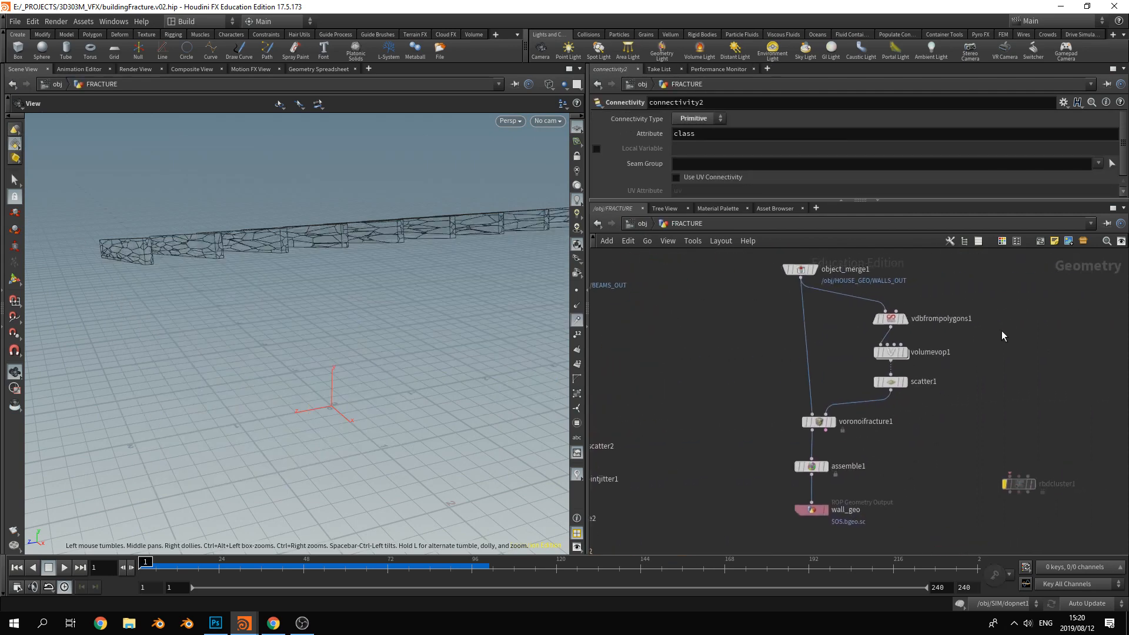
key("Tab")
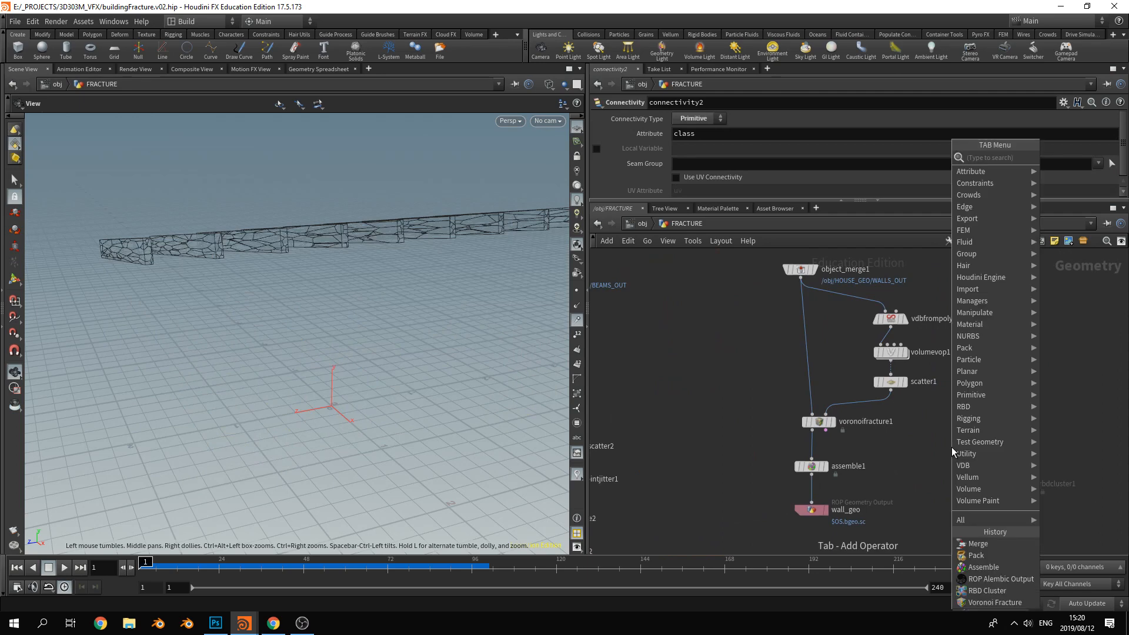
type("explo")
key("Return")
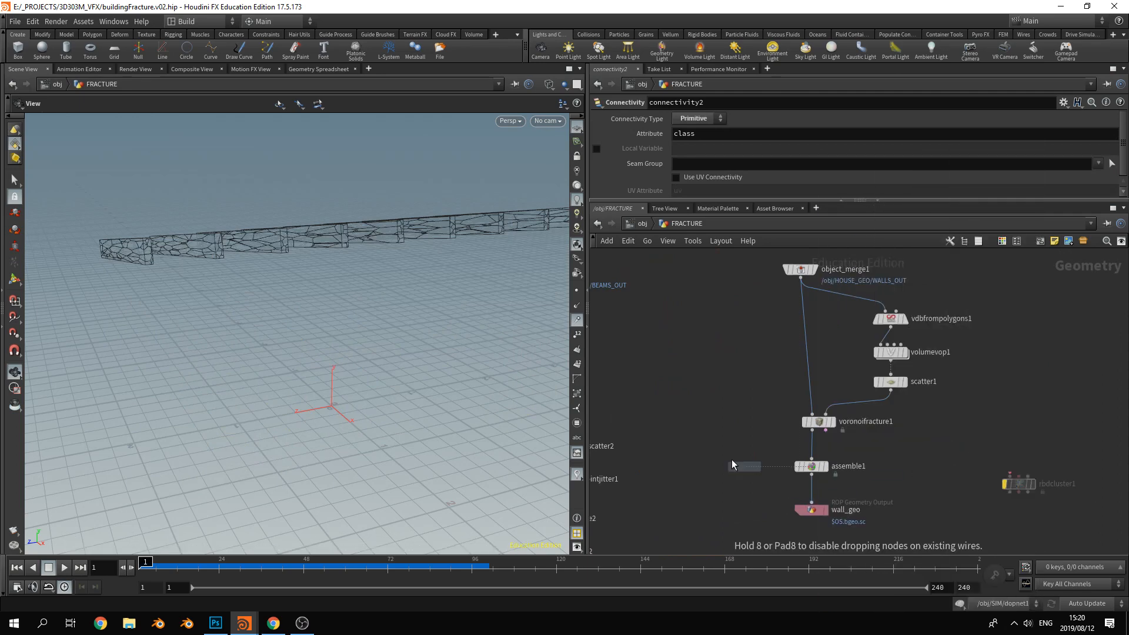
left_click(723, 450)
left_click_drag(812, 430, 723, 442)
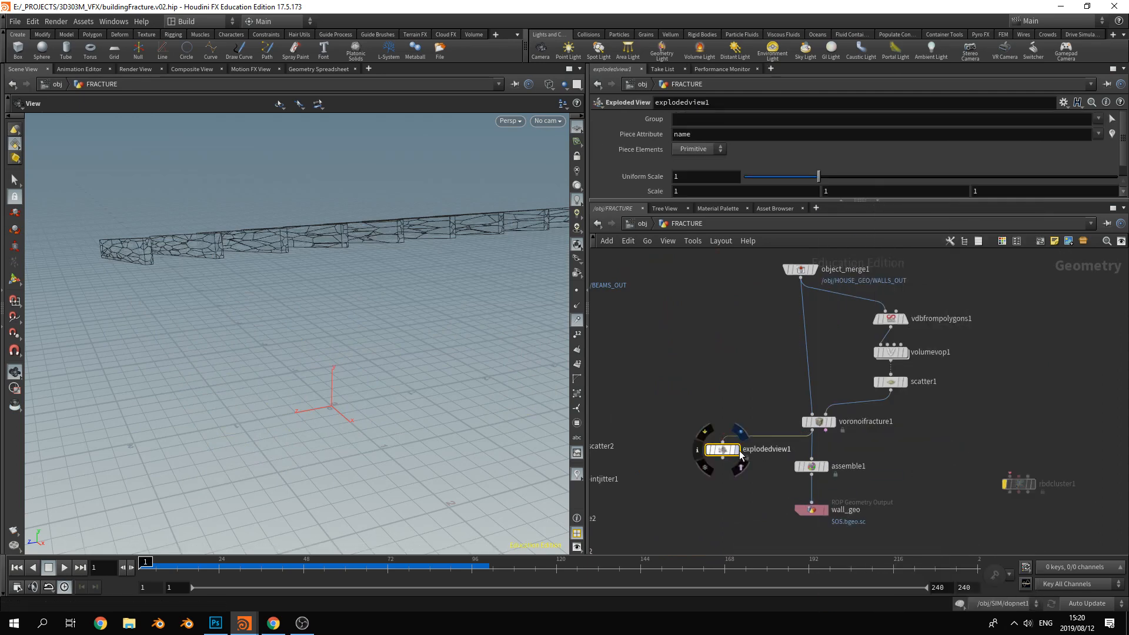
Display explodedview1 to inspect the separated wall pieces, and delete the node
left_click(737, 449)
scroll(349, 354, "down", 10)
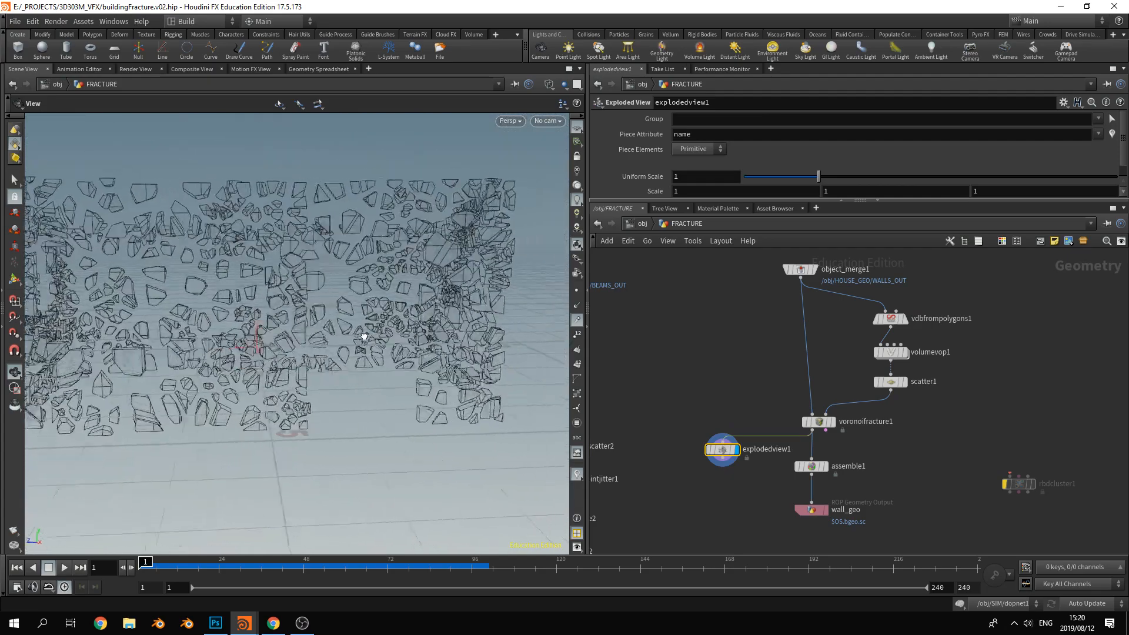
left_click_drag(399, 363, 447, 329)
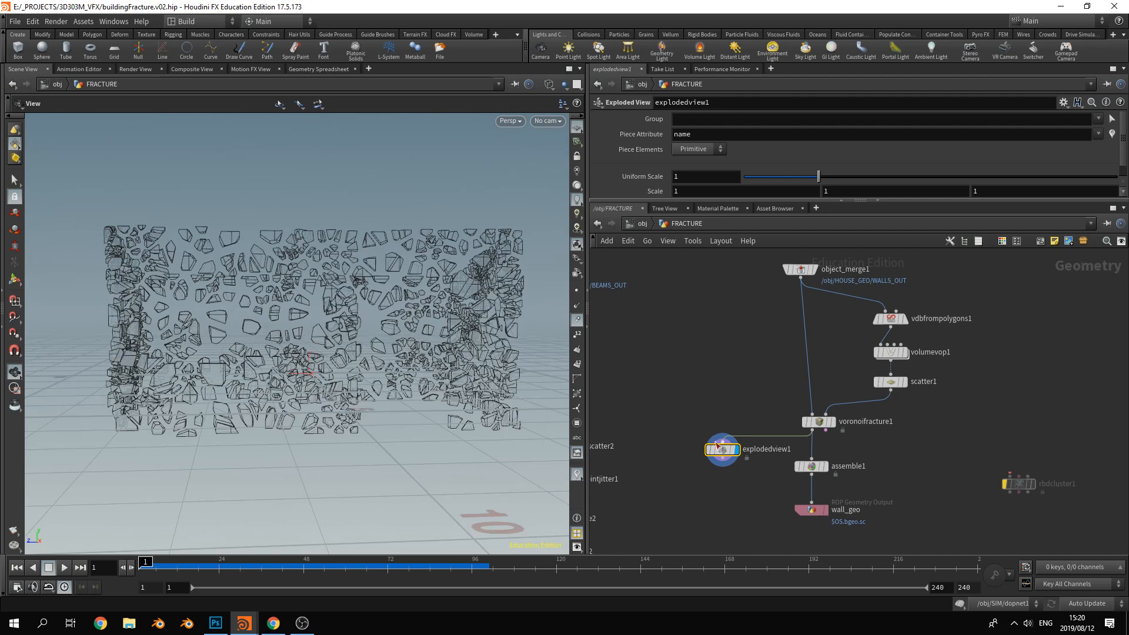
key("Delete")
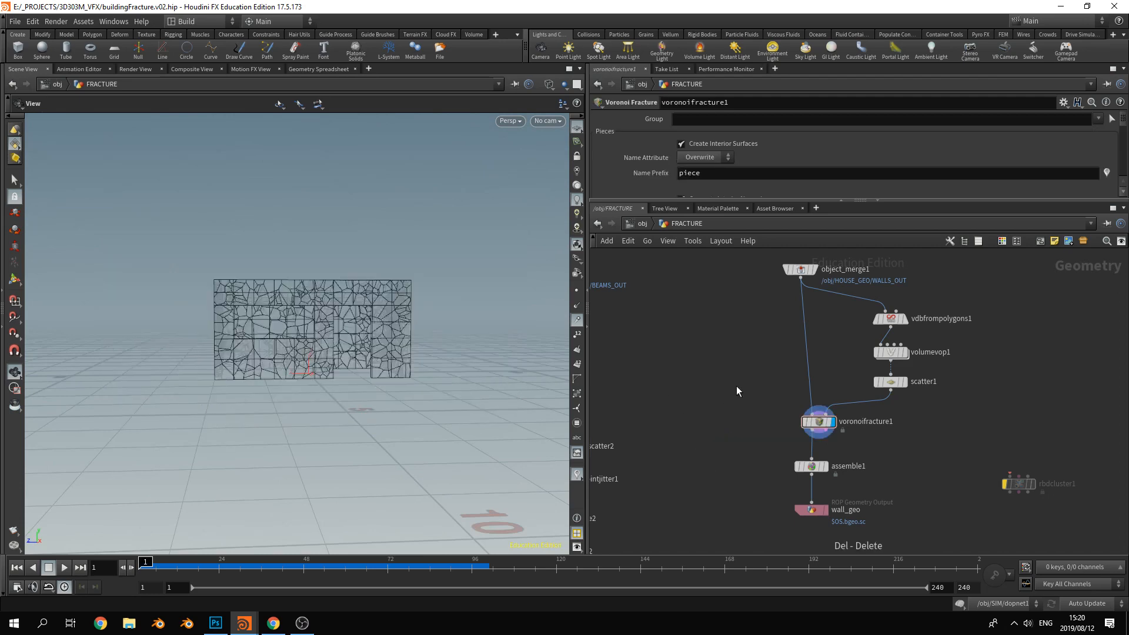
Return to the object level to review the HOUSE_GEO, FRACTURE, CONSTRAINTS and SIM objects
left_click(641, 224)
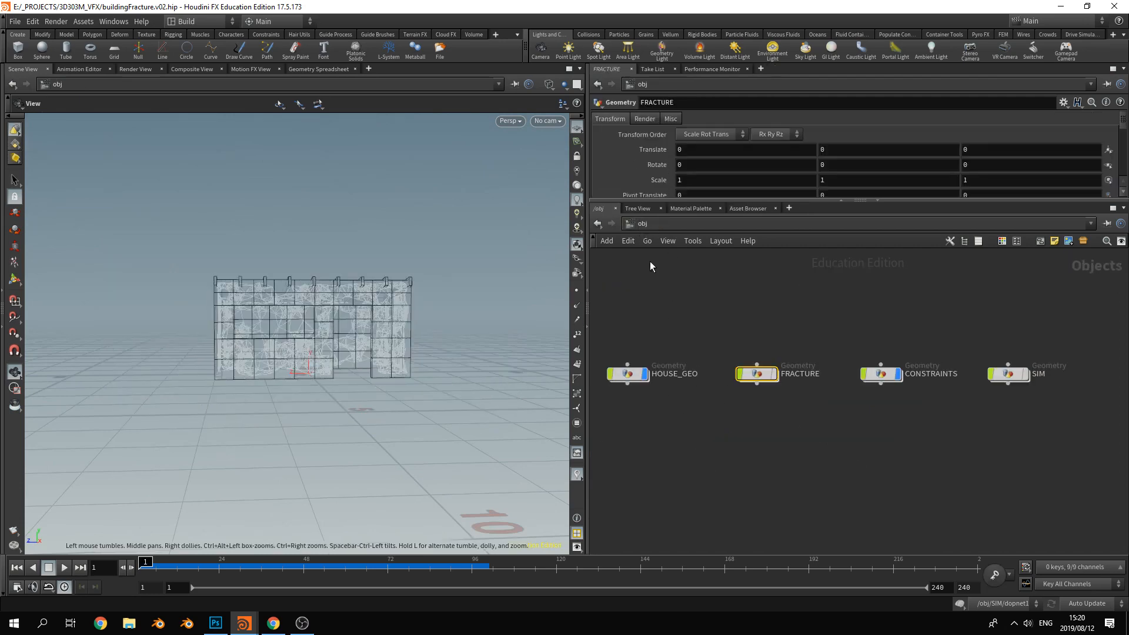
left_click(661, 307)
middle_click_drag(677, 432, 768, 454)
middle_click_drag(874, 418, 773, 418)
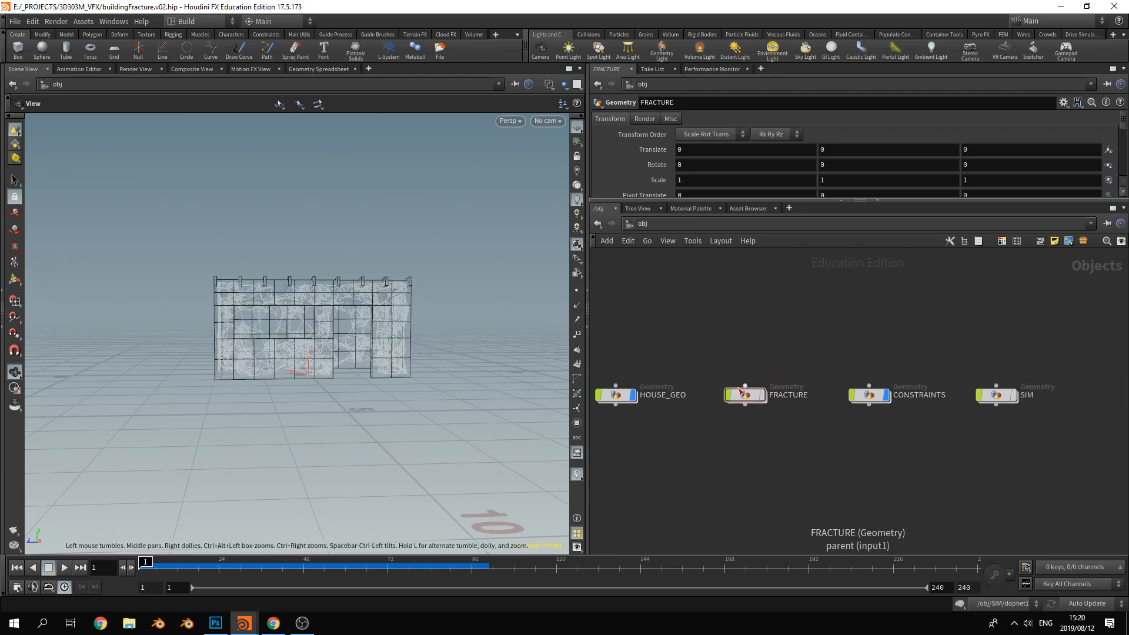
Reopen the FRACTURE network, add an RBD Cluster node beside voronoifracture1 and connect voronoifracture1's first output to its first input
mouse_move(742, 399)
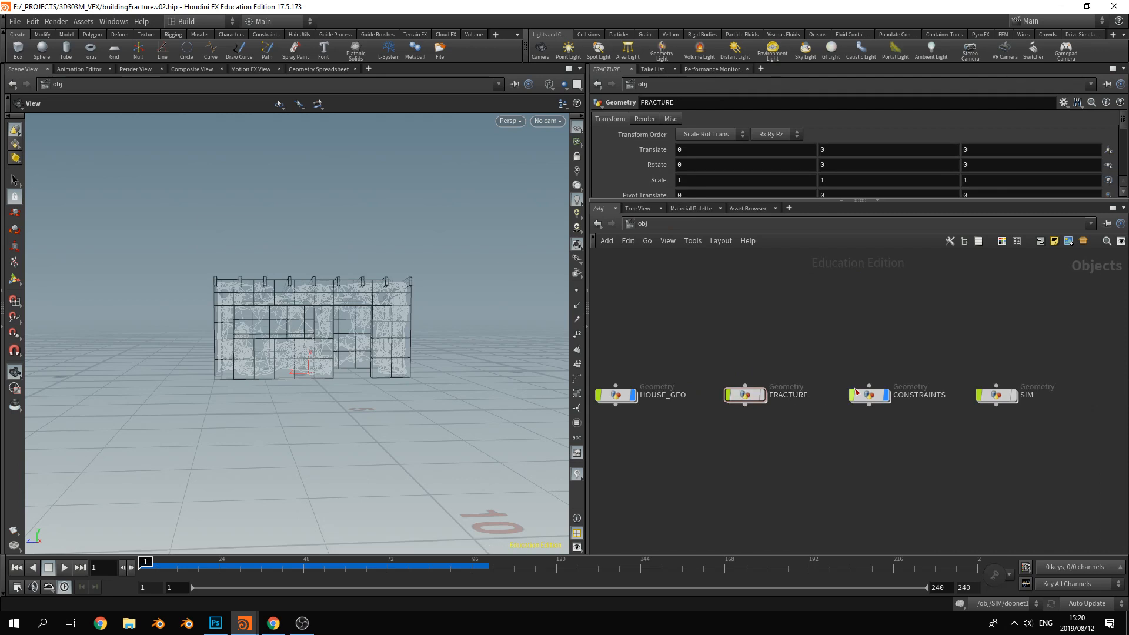
double_click(746, 398)
key("Tab")
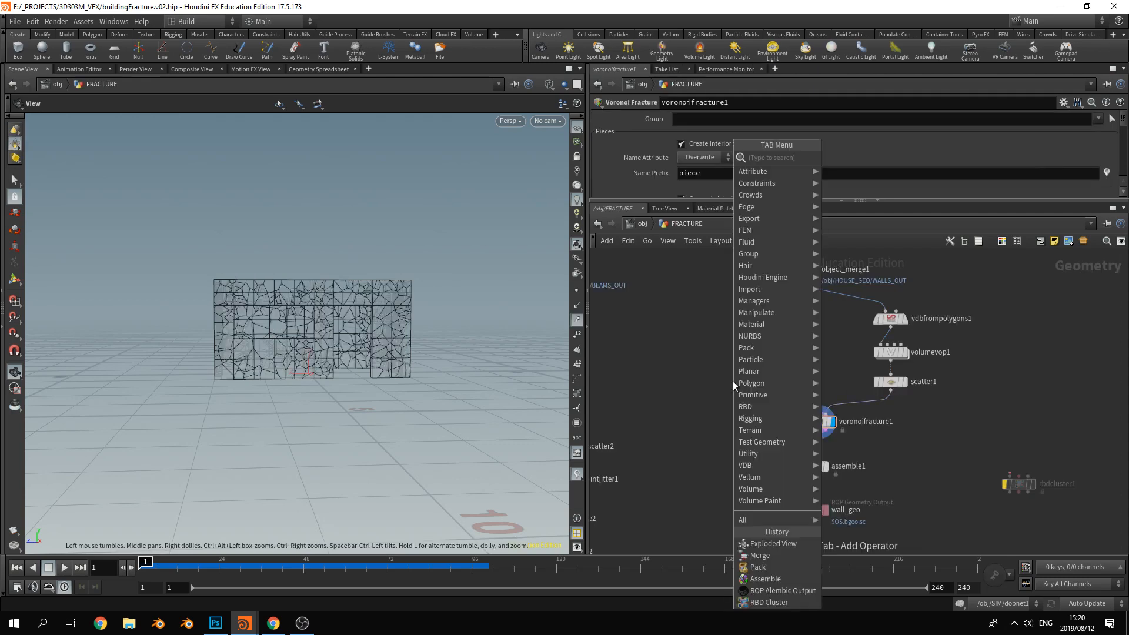
type("rbd")
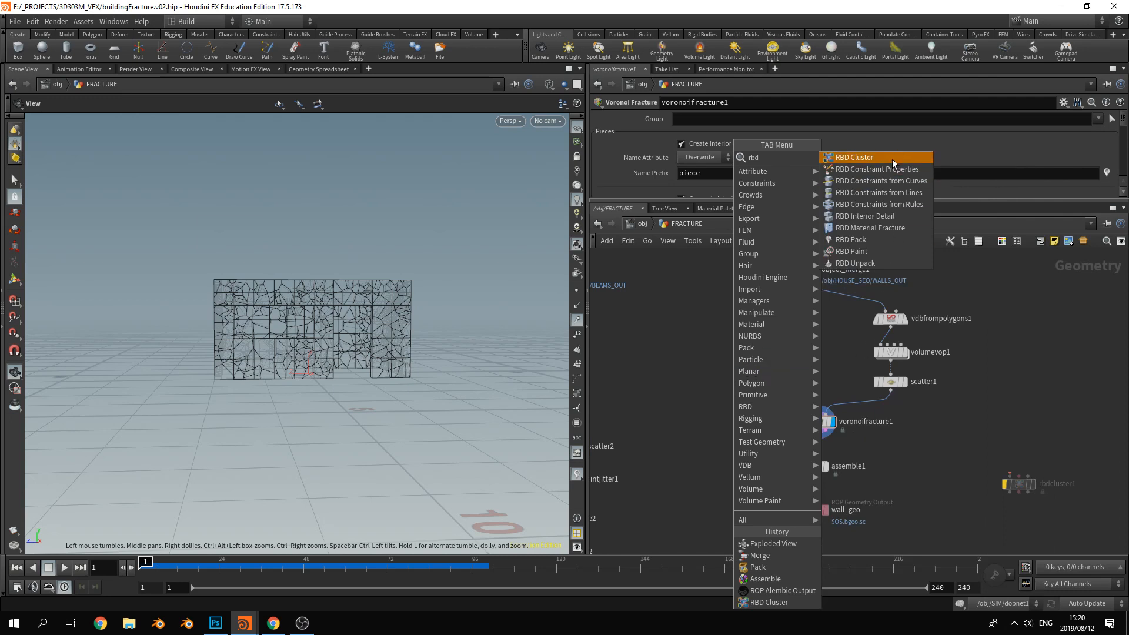
left_click(892, 158)
left_click(742, 421)
scroll(759, 417, "up", 2)
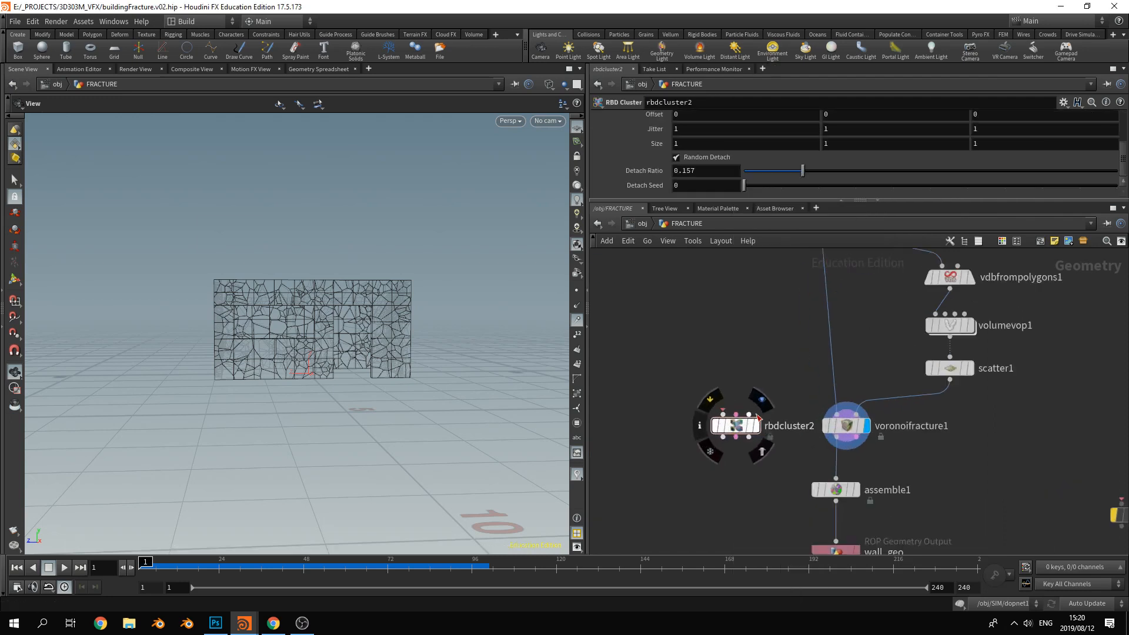
scroll(758, 418, "up", 1)
left_click_drag(853, 442, 716, 414)
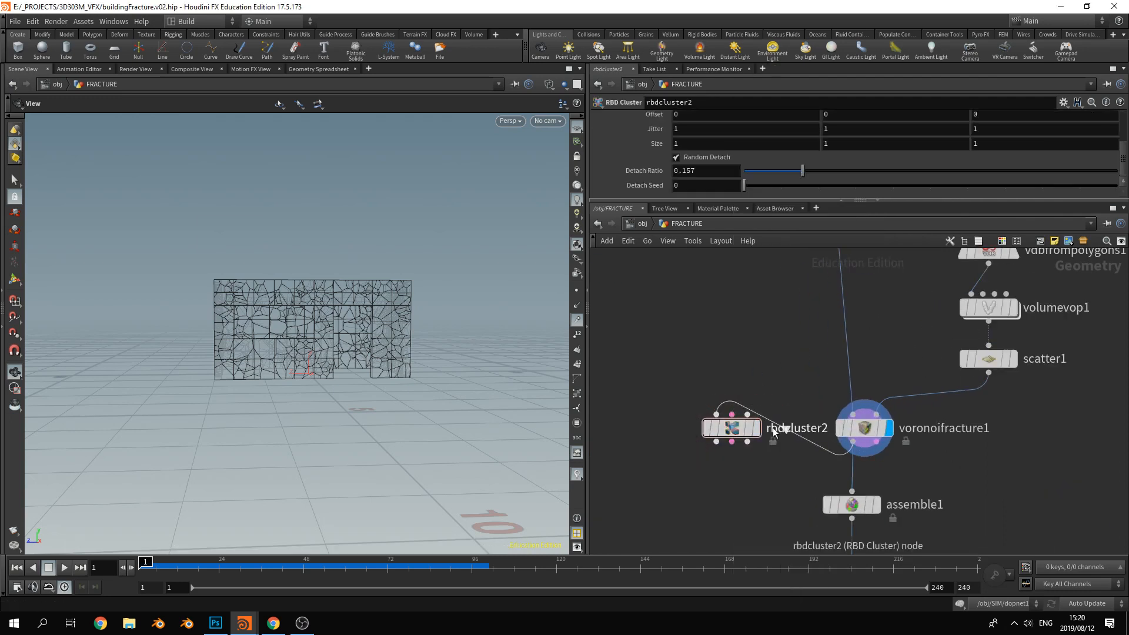
Try connecting scatter1's output to rbdcluster2's Constraint Geometry input and display rbdcluster2
left_click_drag(993, 382, 732, 414)
left_click(756, 428)
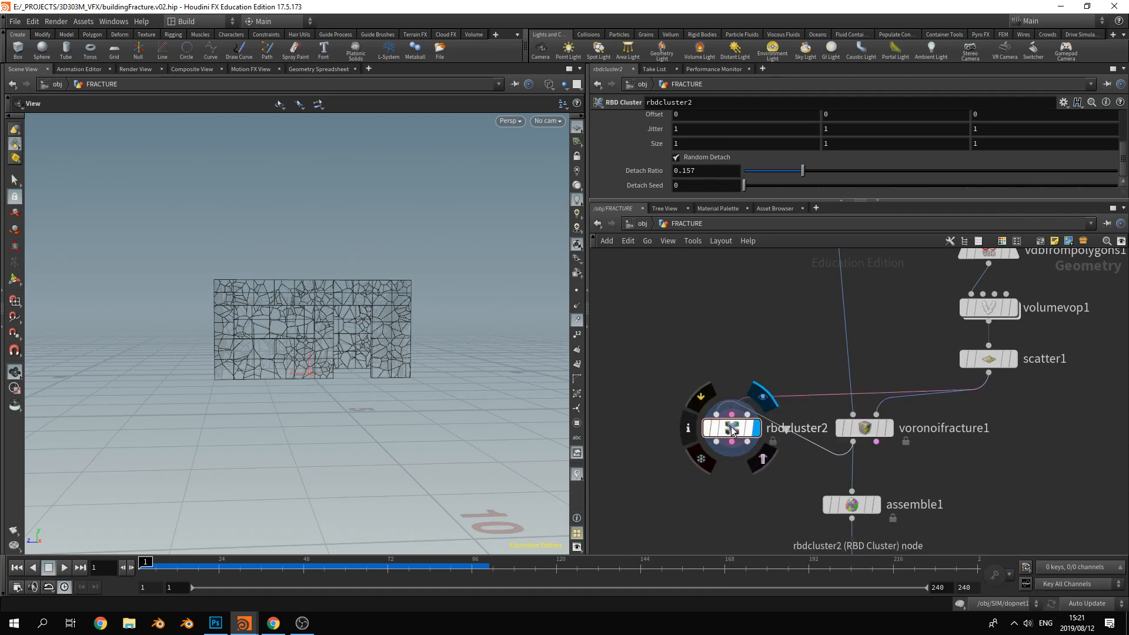
left_click_drag(317, 353, 379, 374, "alt")
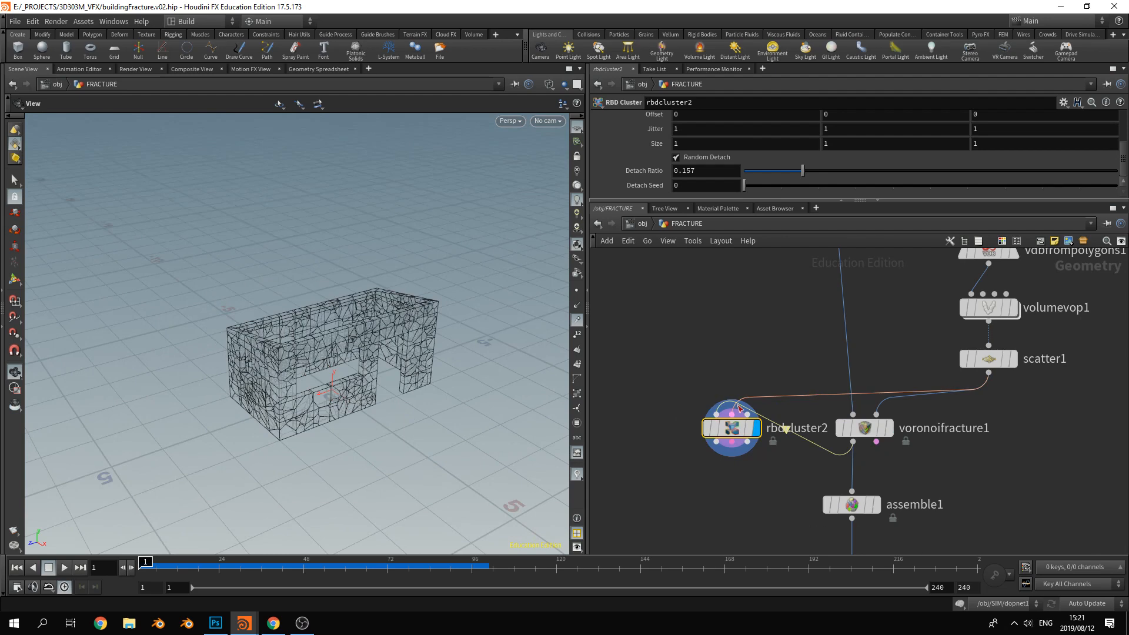
middle_click_drag(762, 367, 762, 371)
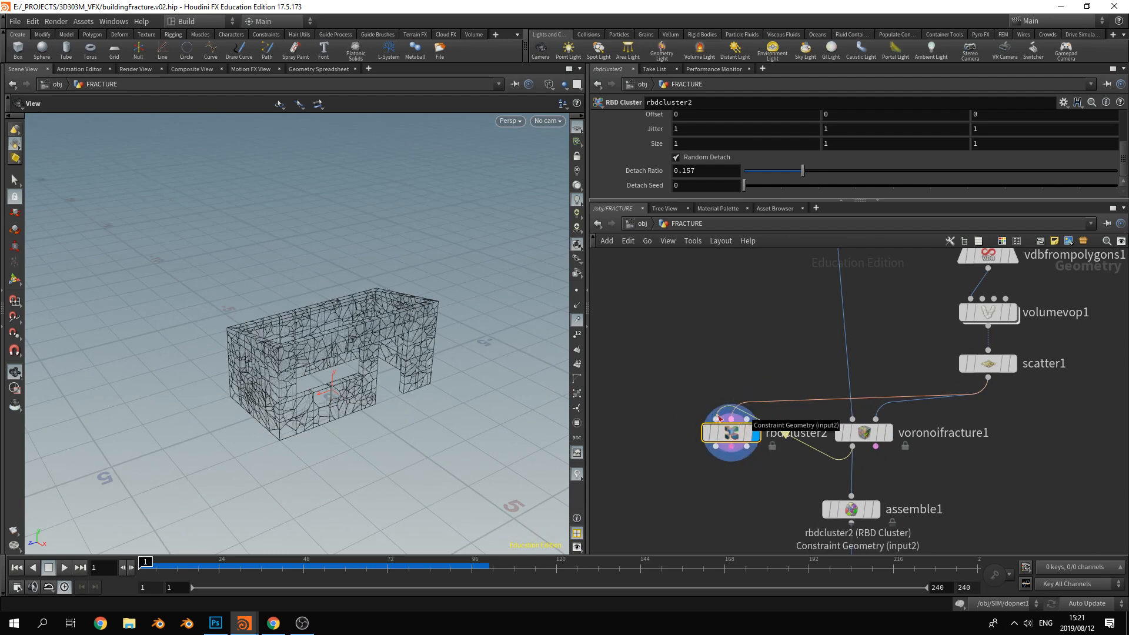
Switch the viewport from wireframe to shaded to check the clustering, and delete the rbdcluster2 node
key("w")
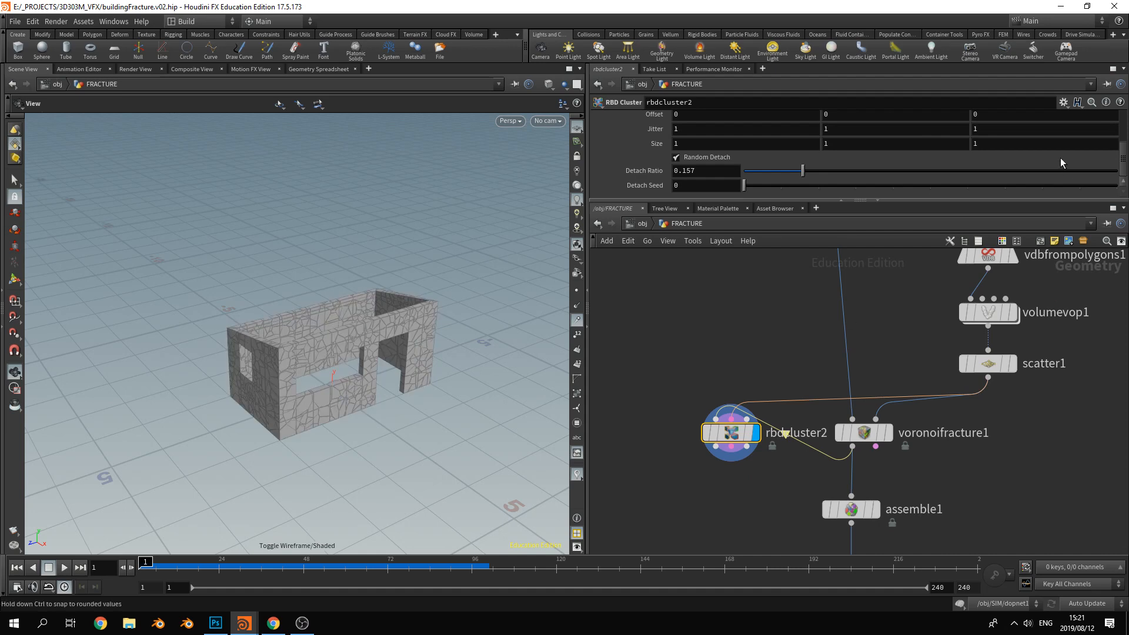
scroll(926, 169, "up", 3)
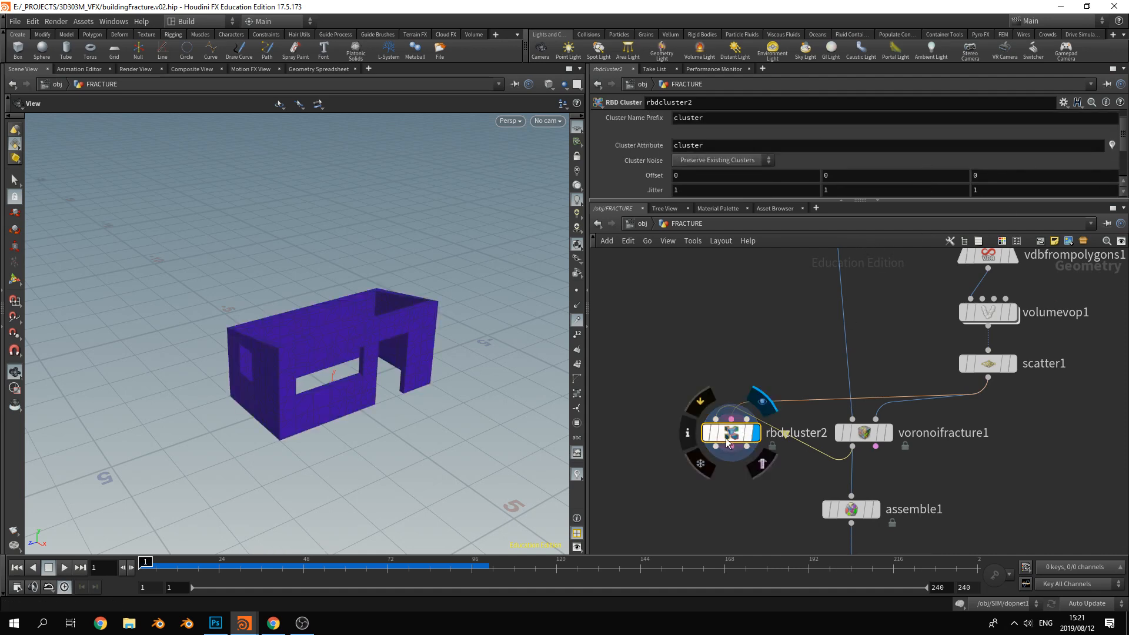
left_click_drag(731, 433, 650, 398)
key("Delete")
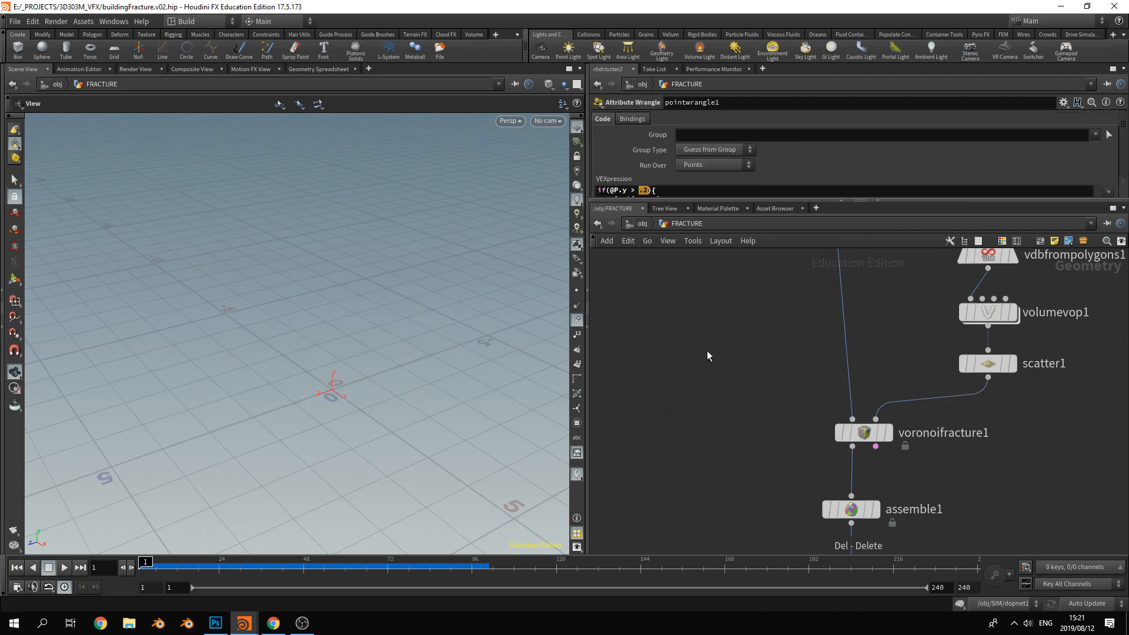
Reopen the FRACTURE network from the object level, add an RBD Cluster node fed by voronoifracture1's first output, and display it
left_click(640, 224)
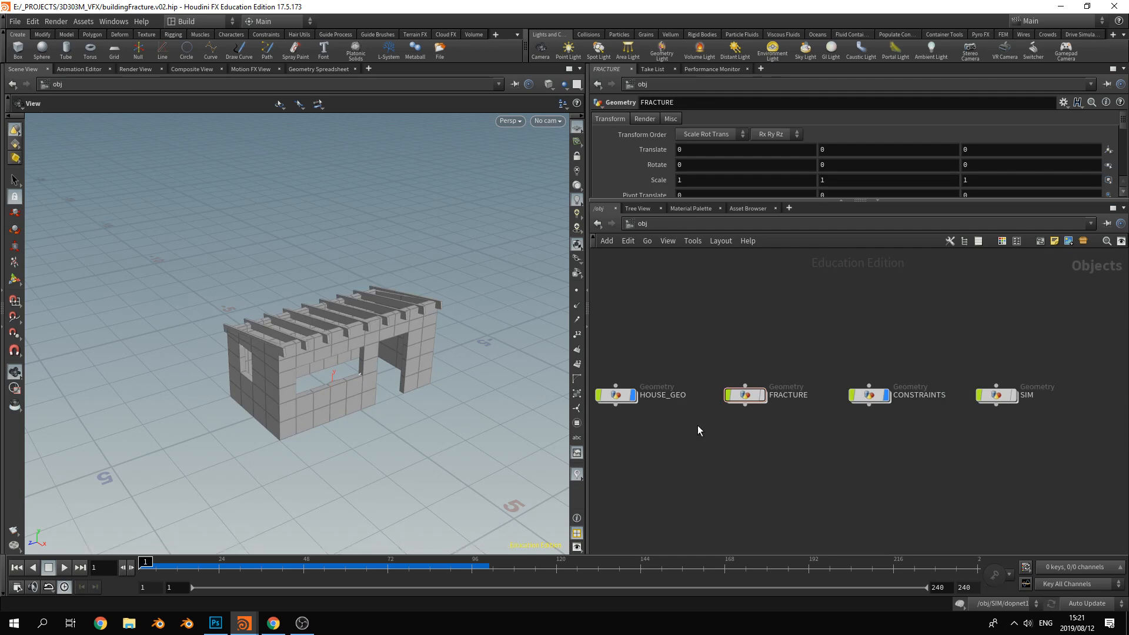
double_click(746, 395)
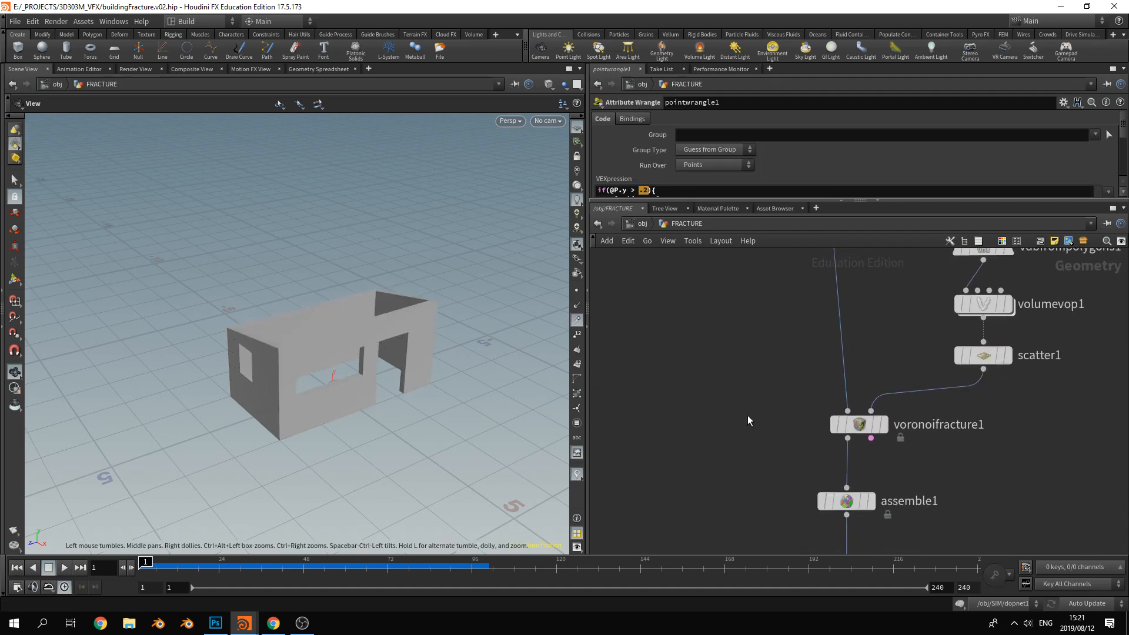
key("Tab")
type("rbd")
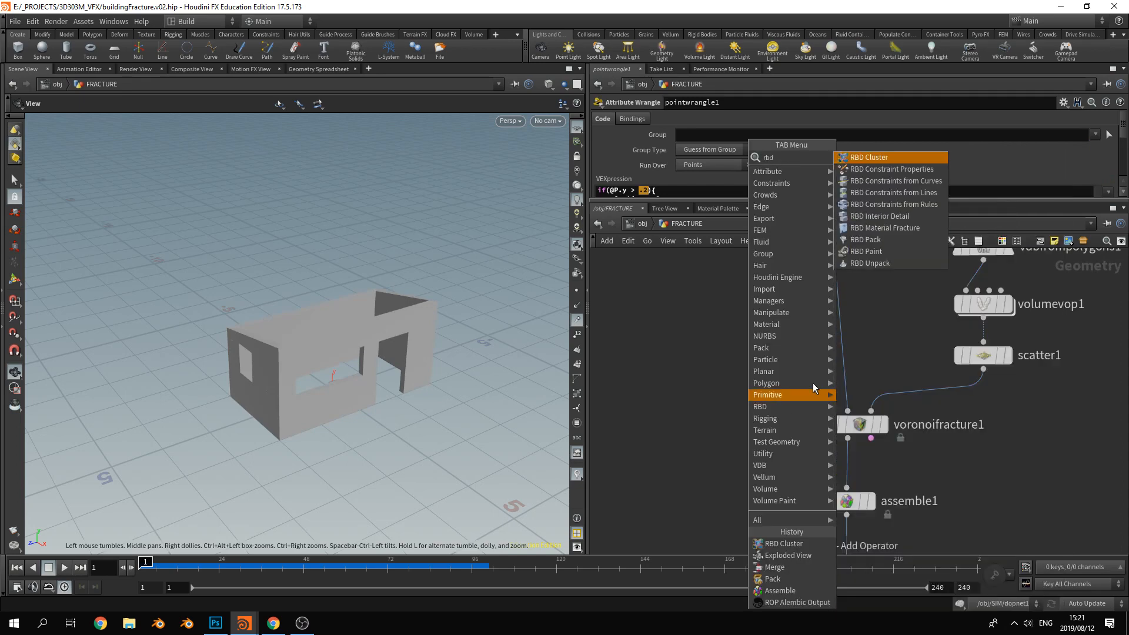
left_click(894, 154)
left_click(711, 355)
left_click(847, 438)
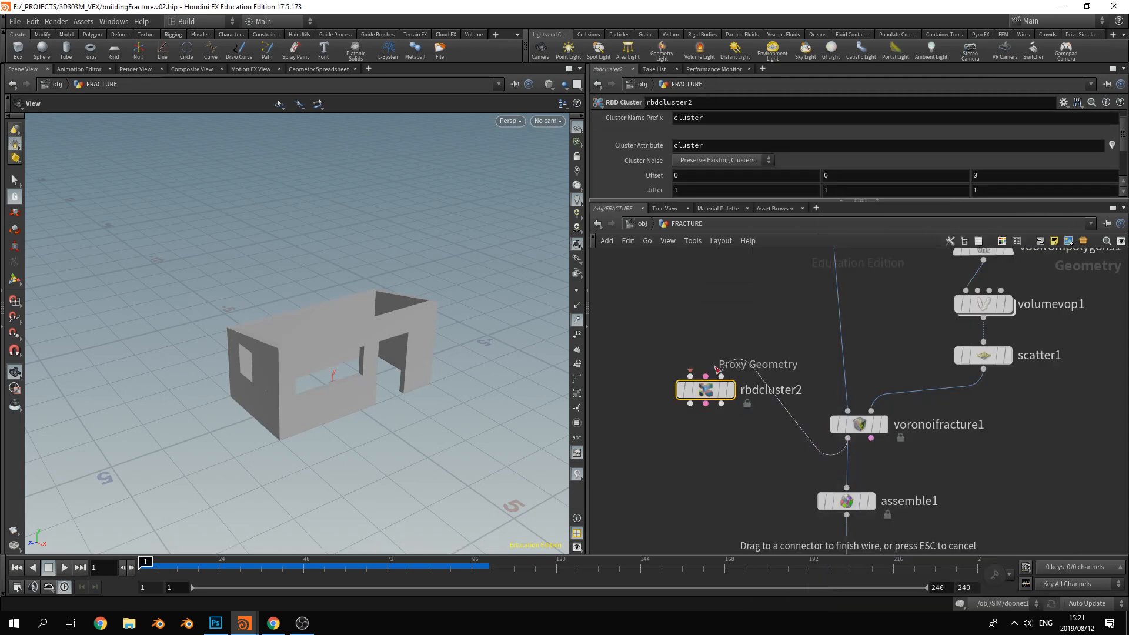
left_click(731, 394)
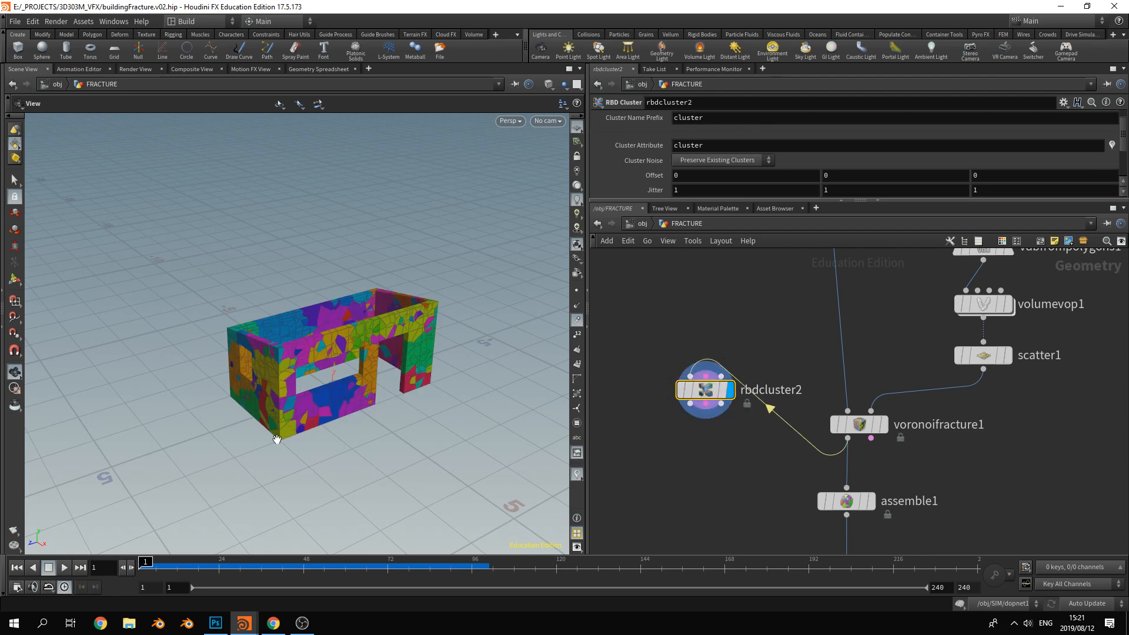
Turn off Random Detach on rbdcluster2 after checking its coloured clusters on the walls
scroll(404, 378, "up", 3)
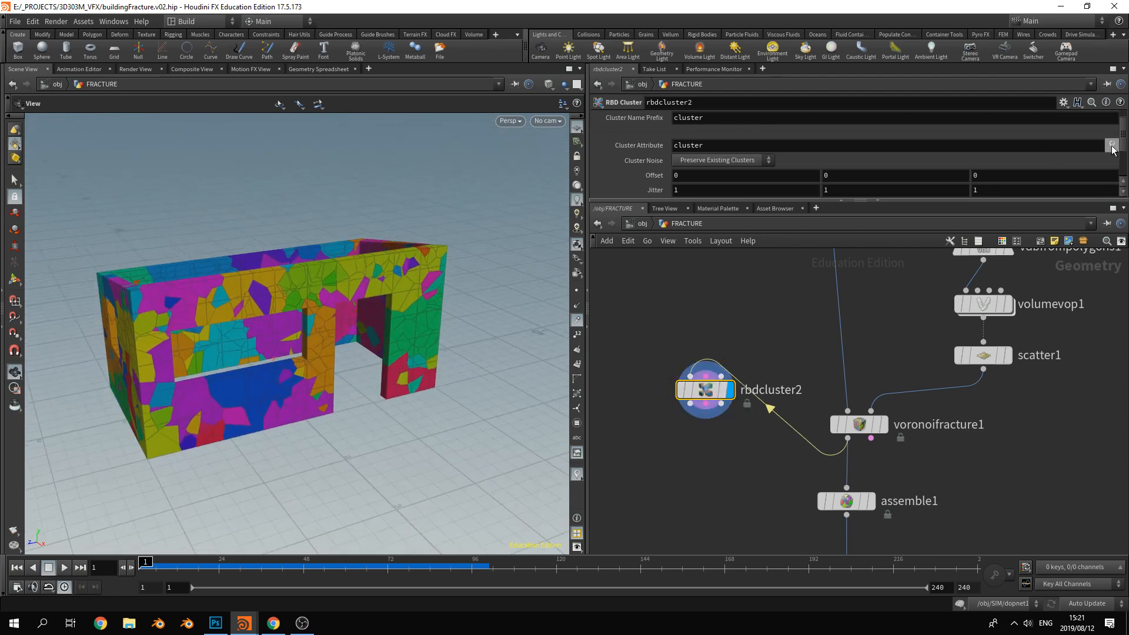
middle_click_drag(418, 326, 494, 318)
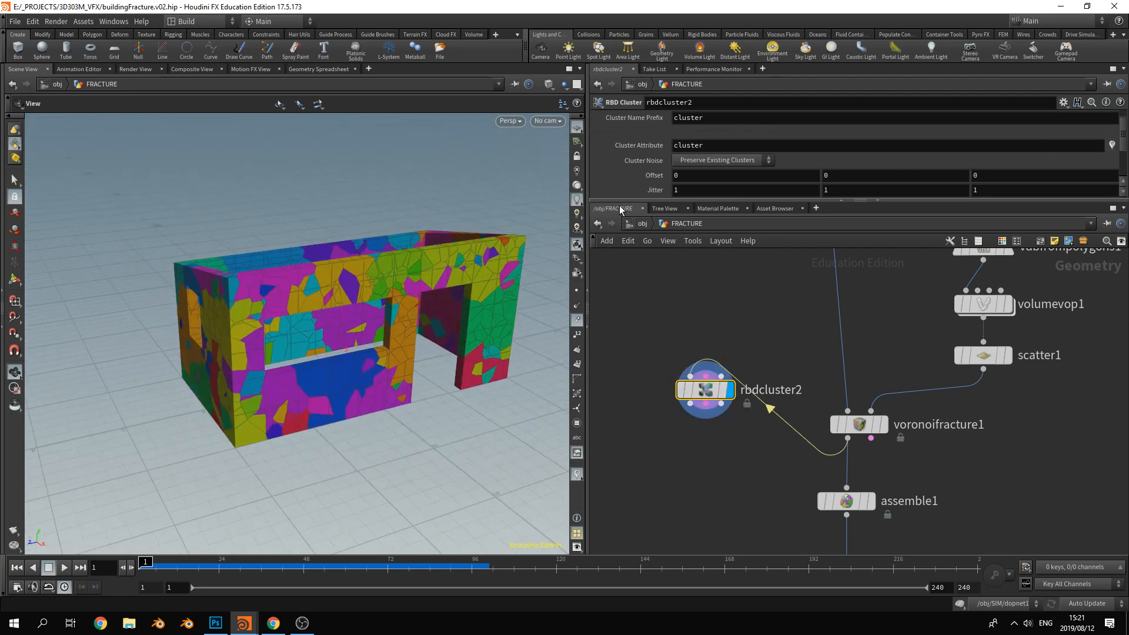
scroll(625, 177, "down", 3)
left_click(676, 157)
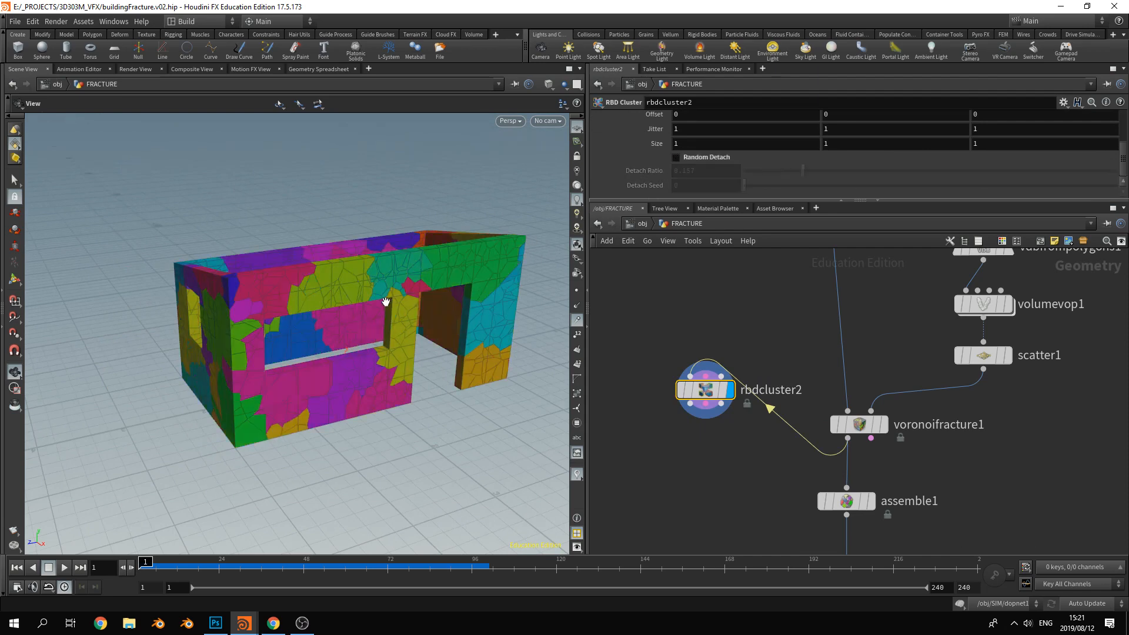
Examine the coloured clusters around the window and doorway, and how the fractured pieces are grouped along cluster borders
scroll(386, 302, "up", 3)
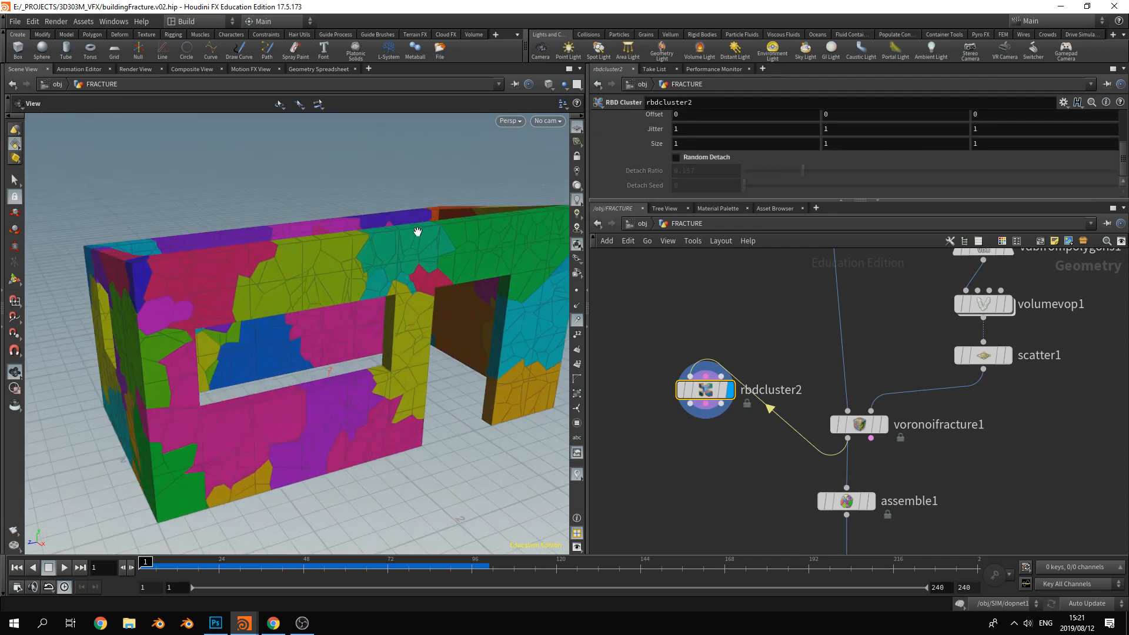
left_click_drag(395, 297, 442, 320)
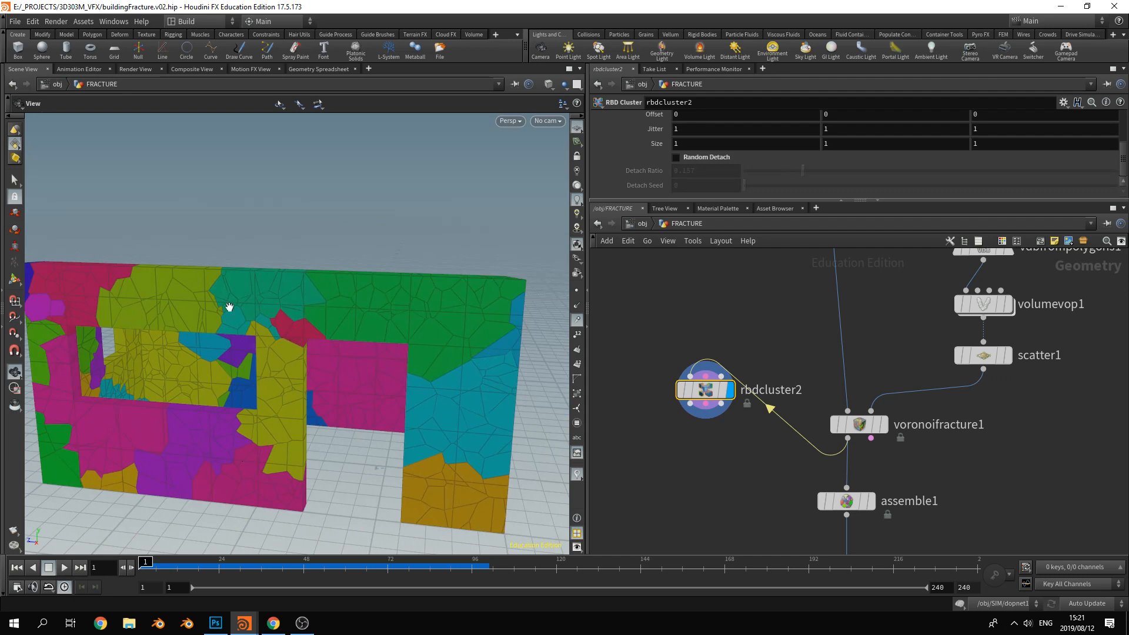
left_click_drag(229, 306, 421, 353)
scroll(308, 292, "up", 4)
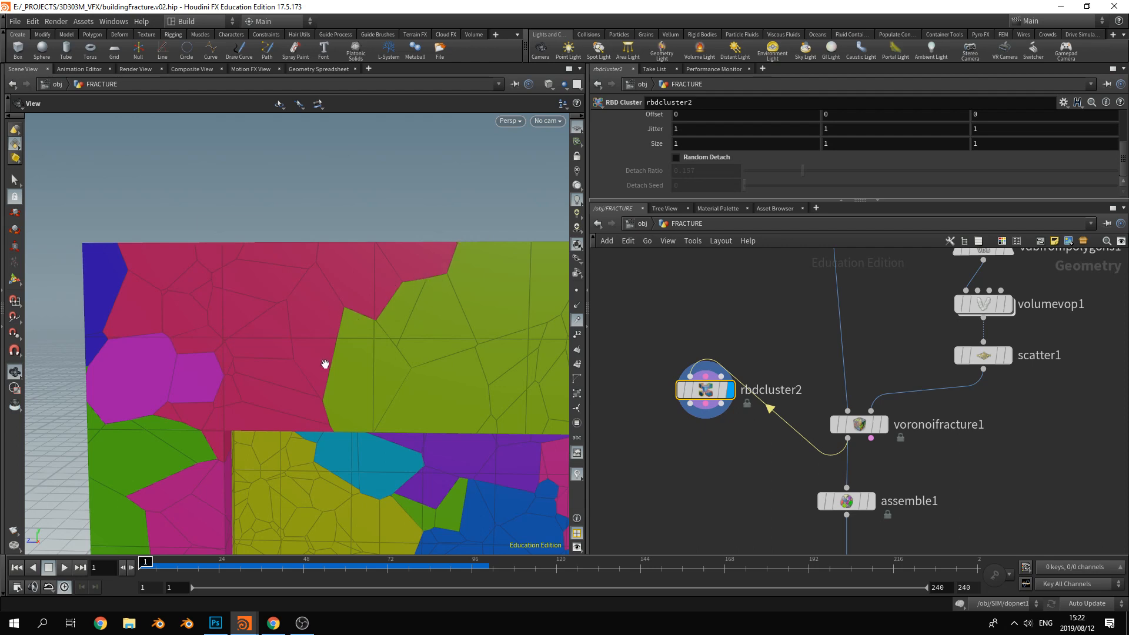
left_click_drag(398, 306, 406, 293)
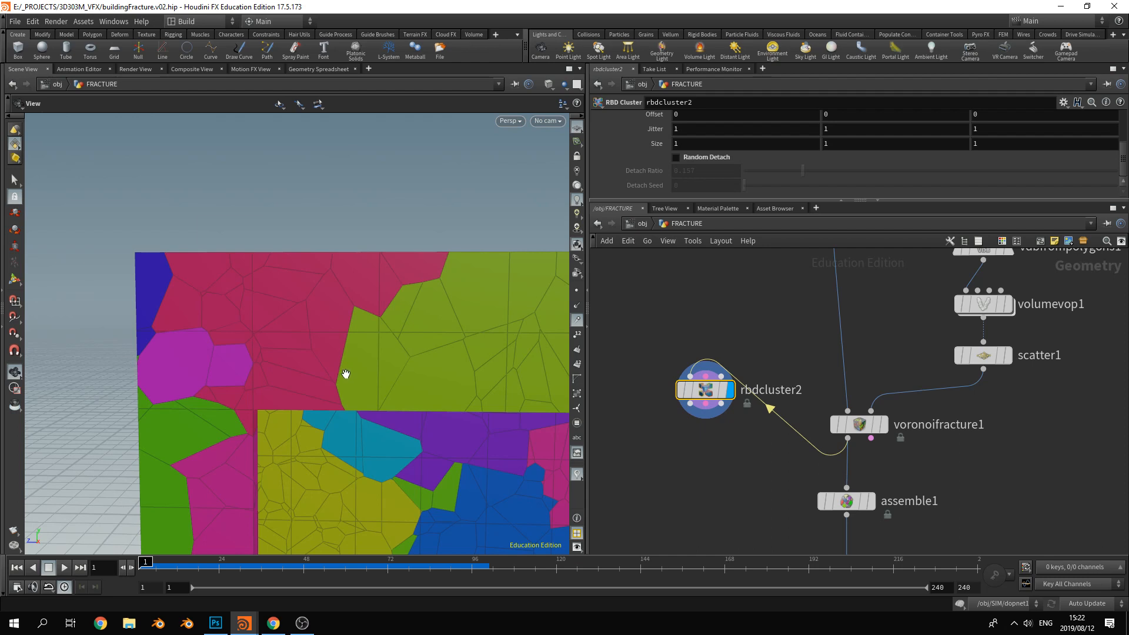
scroll(352, 371, "down", 3)
scroll(387, 358, "up", 3)
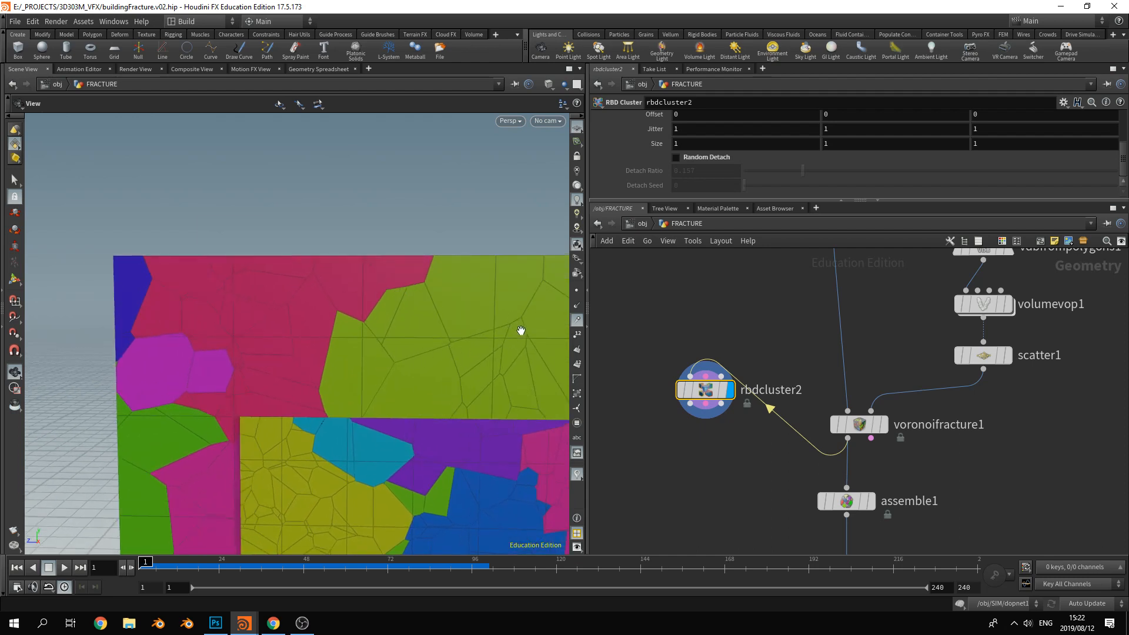
scroll(463, 338, "down", 2)
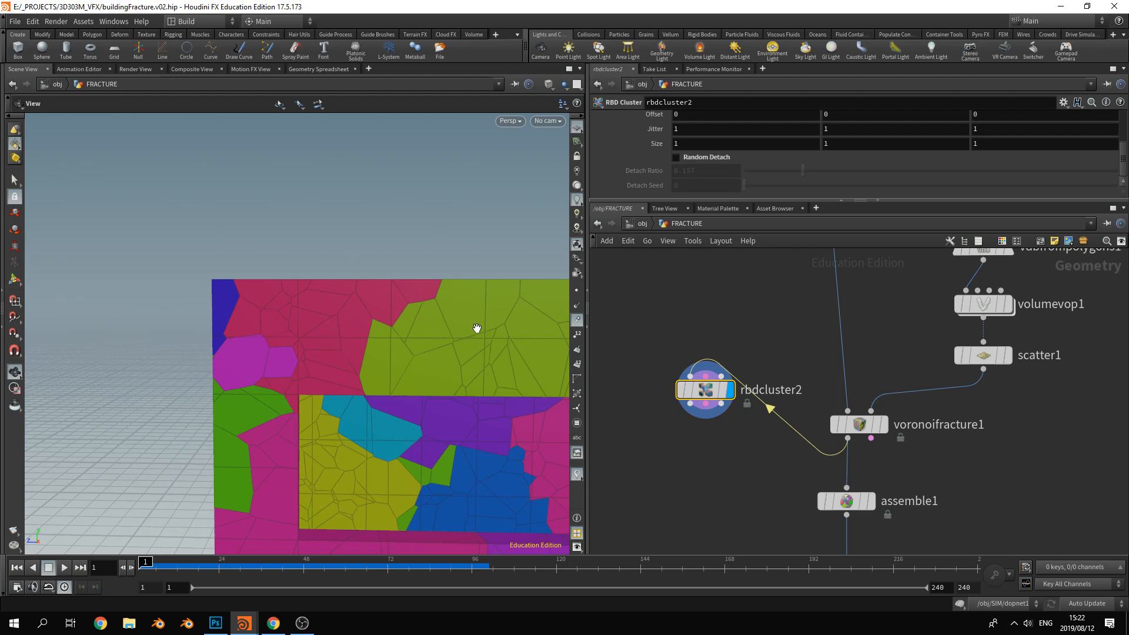
right_click_drag(477, 328, 497, 379)
middle_click_drag(497, 378, 211, 317)
right_click_drag(211, 318, 221, 353)
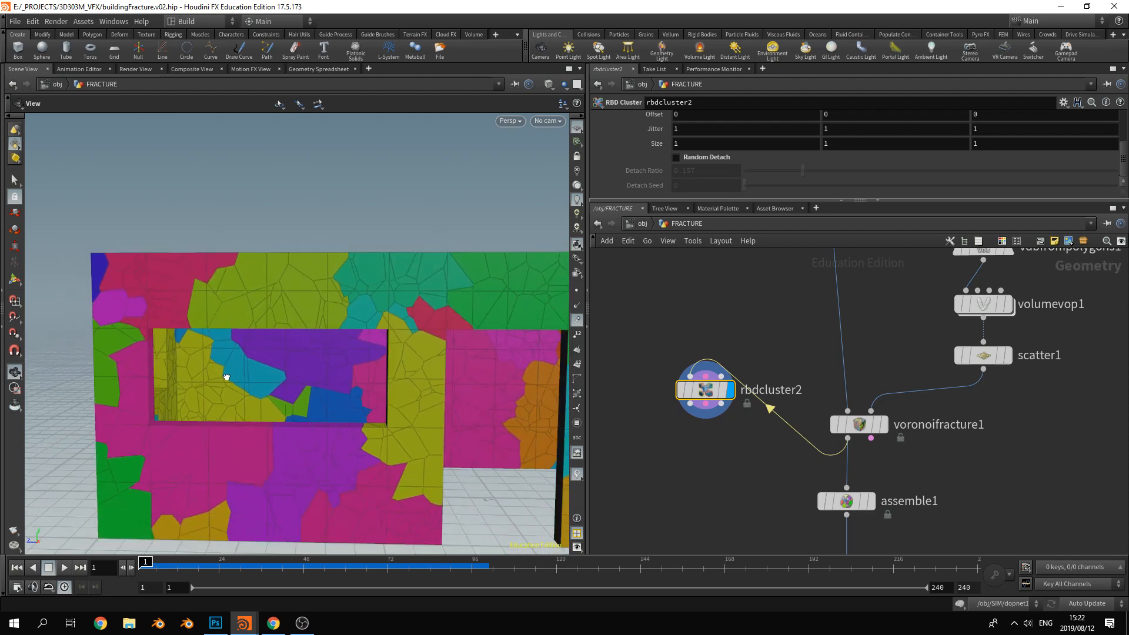
left_click_drag(224, 378, 305, 404)
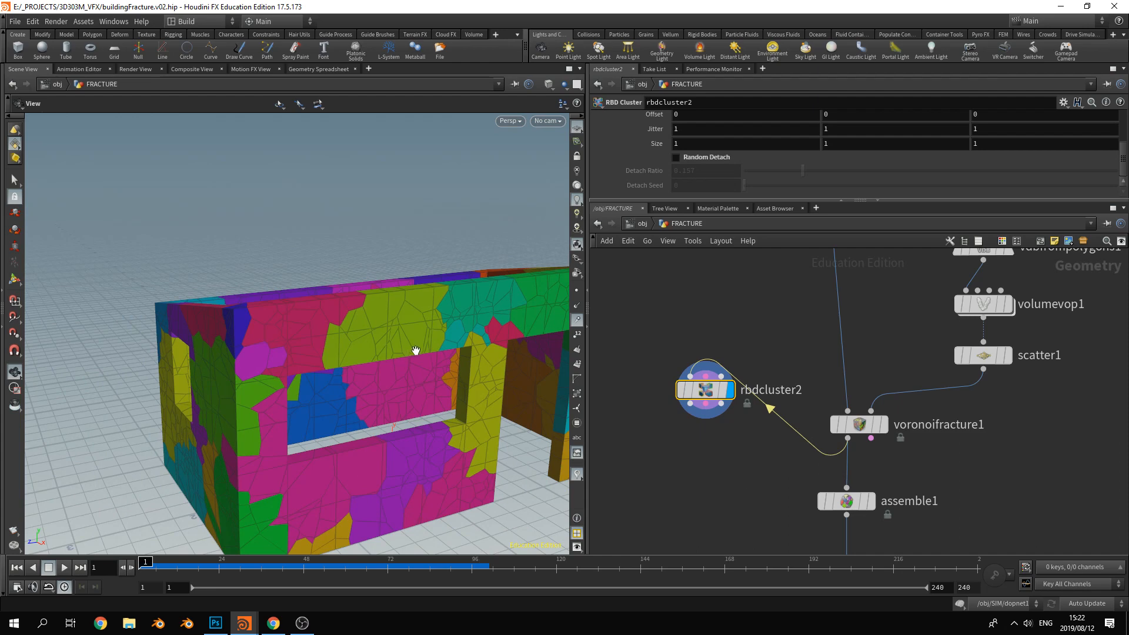
scroll(359, 337, "up", 3)
scroll(360, 338, "up", 6)
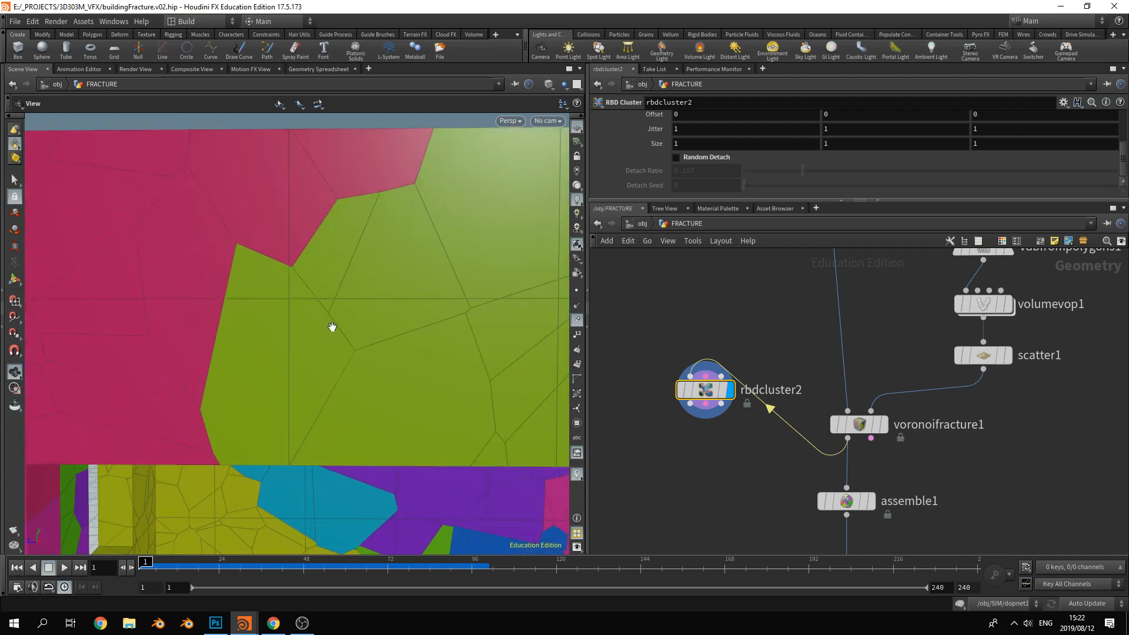
left_click_drag(443, 285, 447, 312)
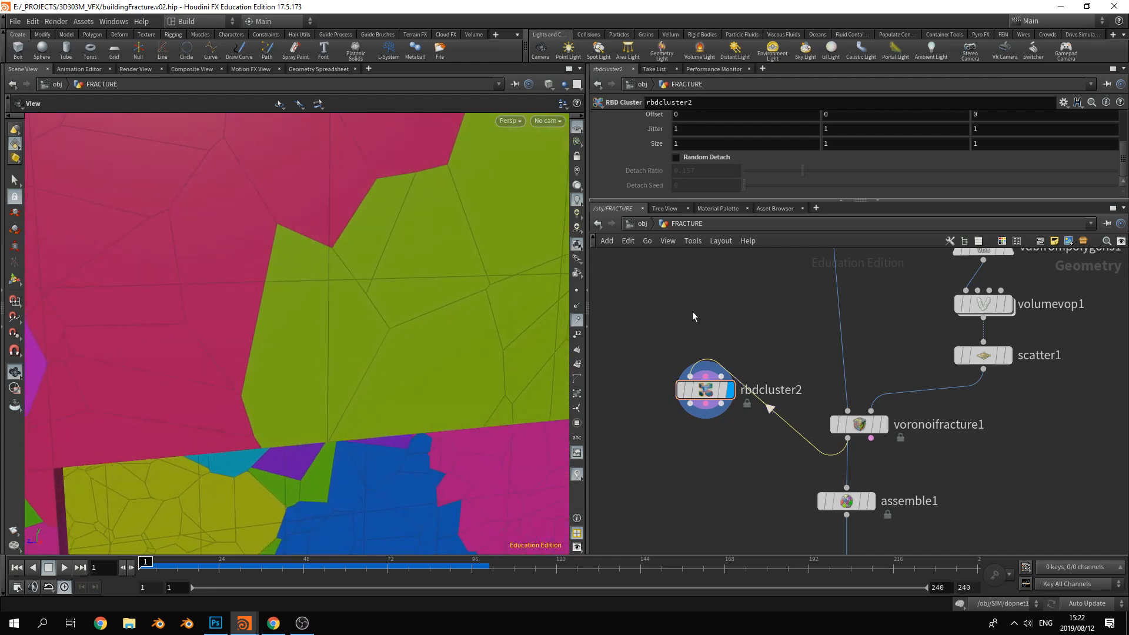
Shift rbdcluster2 slightly, leave the FRACTURE network for the object level and open the CONSTRAINTS network
left_click_drag(735, 400, 740, 382)
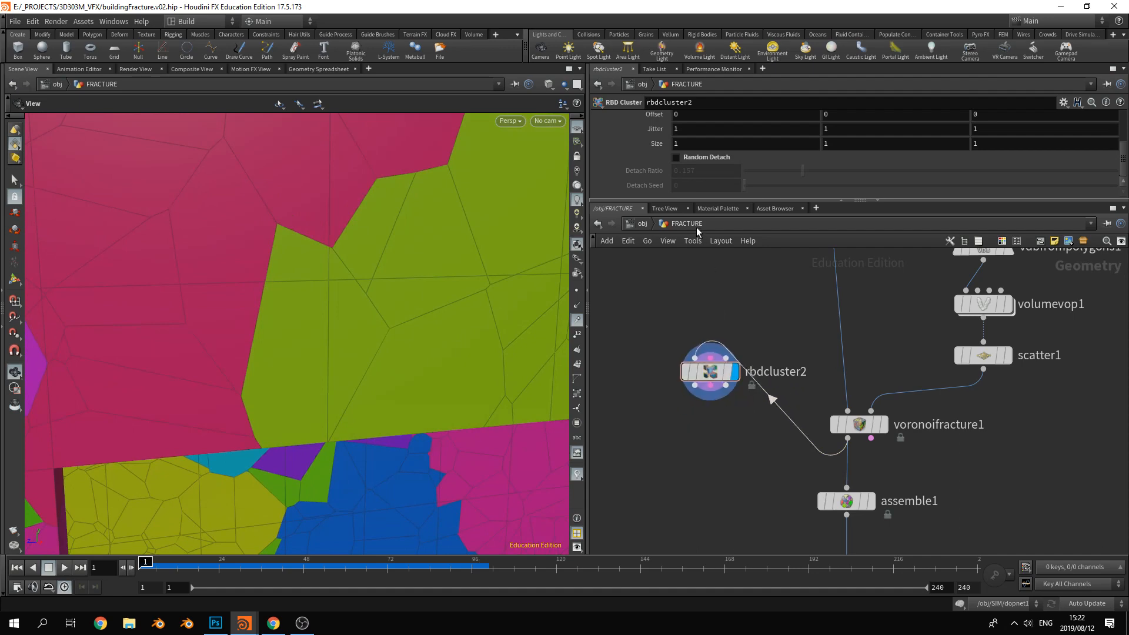
left_click(641, 224)
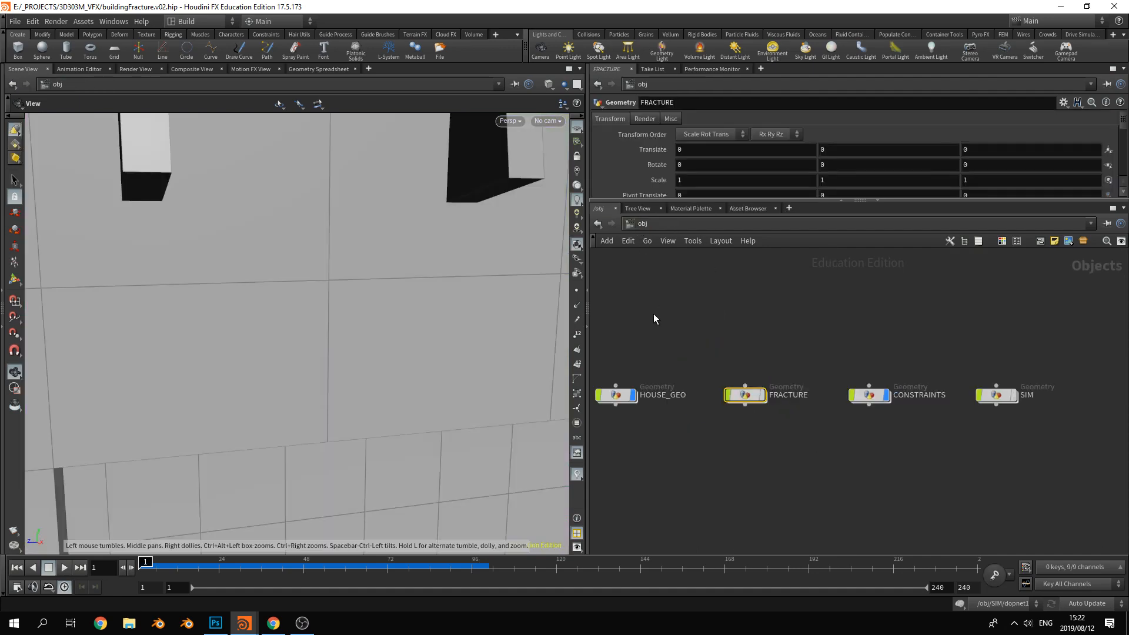
double_click(745, 400)
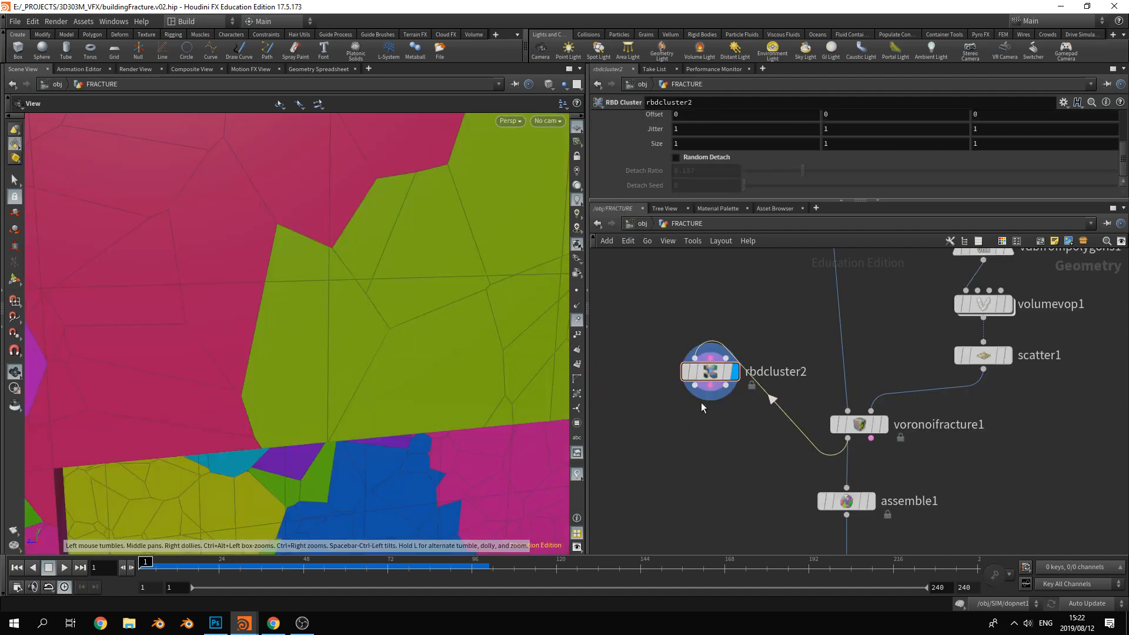
left_click(643, 224)
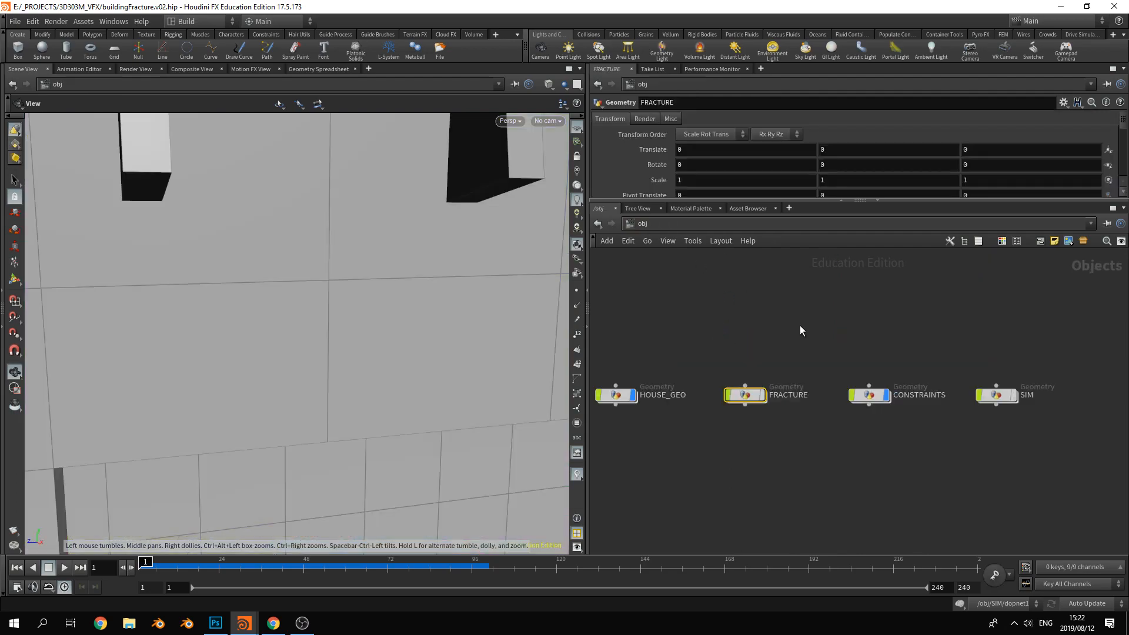
double_click(865, 396)
left_click(662, 361)
scroll(779, 367, "down", 3)
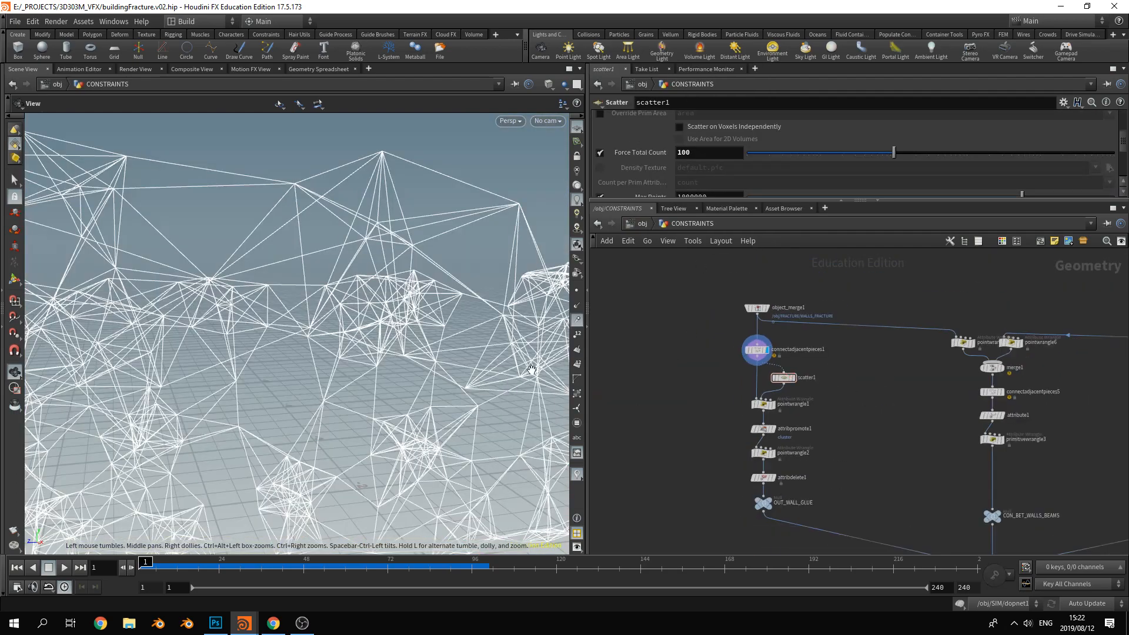
Examine connectadjacentpieces1's constraint lines along the walls from several angles, with point display turned on
left_click_drag(302, 332, 416, 320)
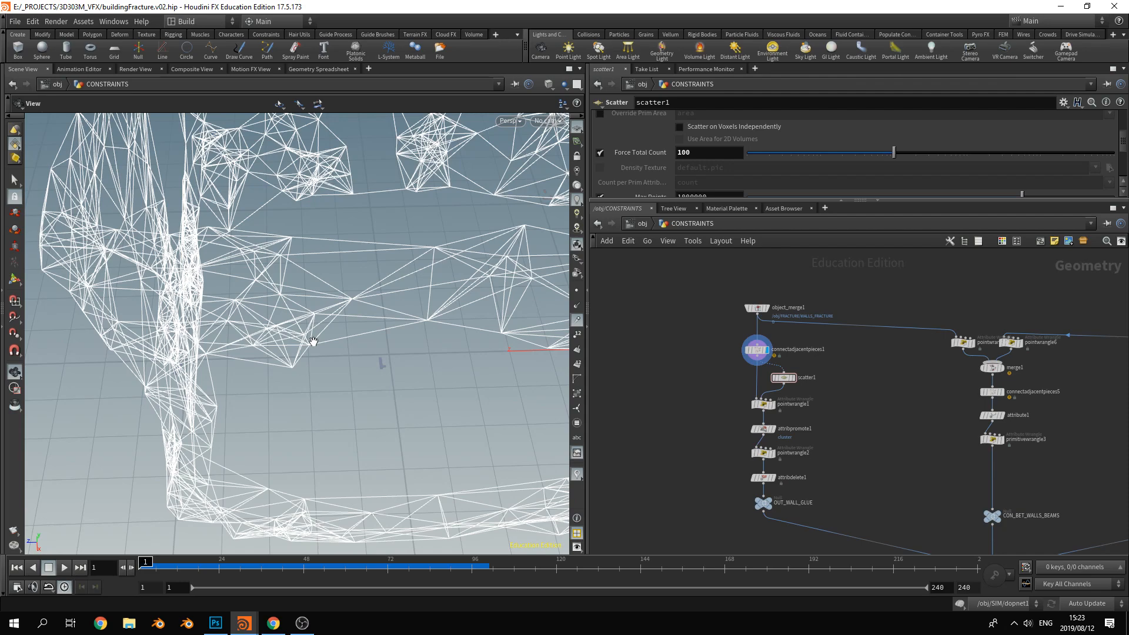
scroll(313, 327, "down", 2)
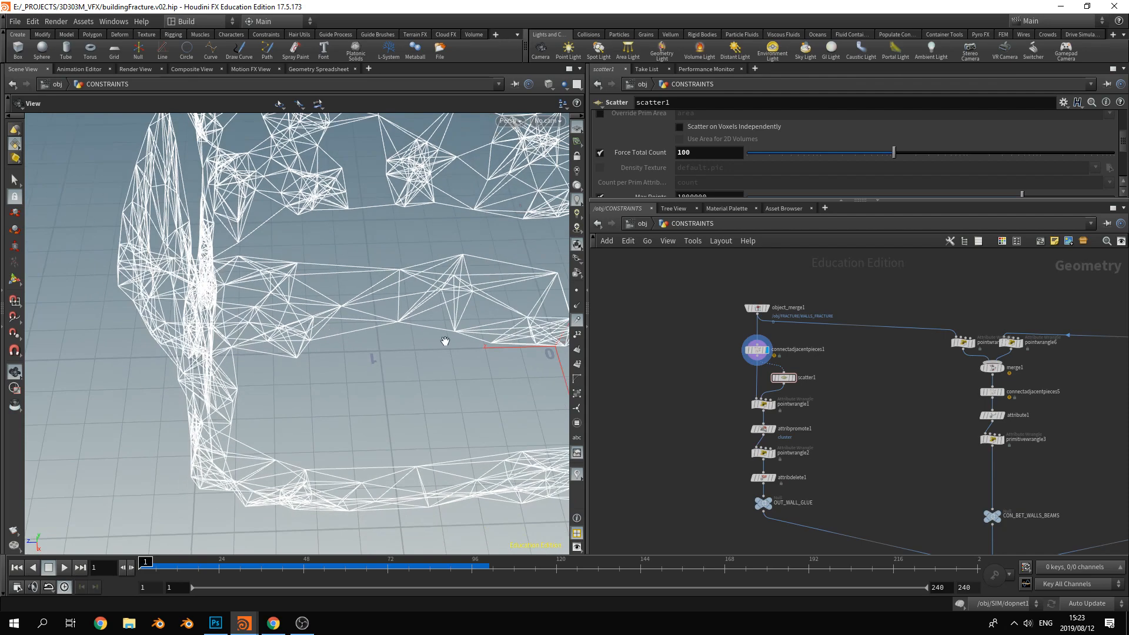
left_click_drag(445, 341, 503, 275)
left_click_drag(406, 311, 288, 296)
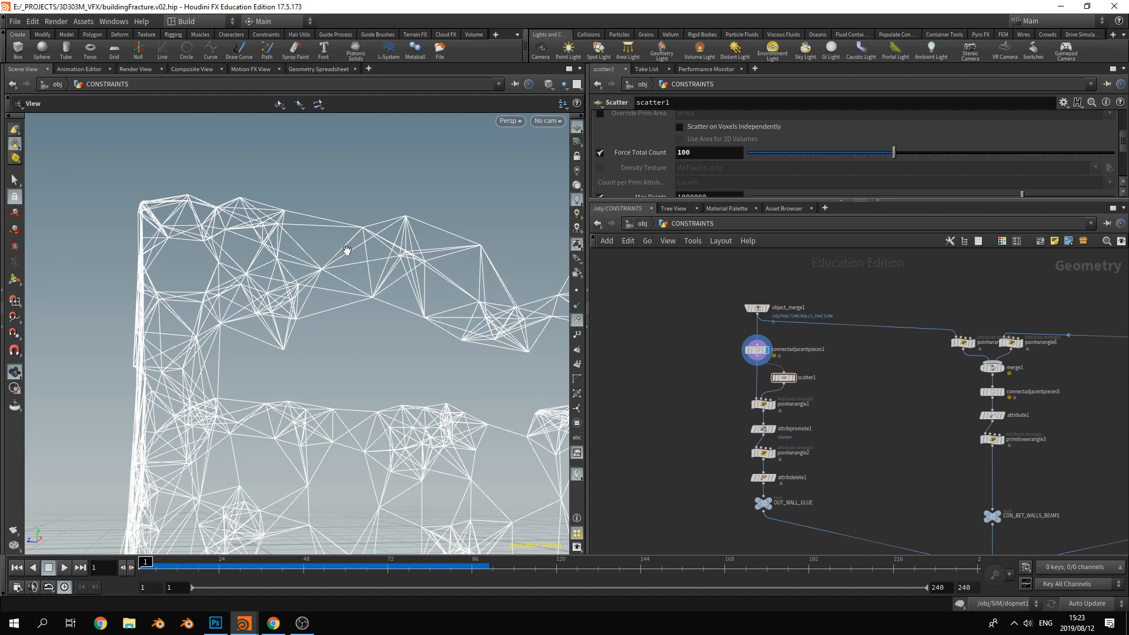
scroll(381, 294, "up", 2)
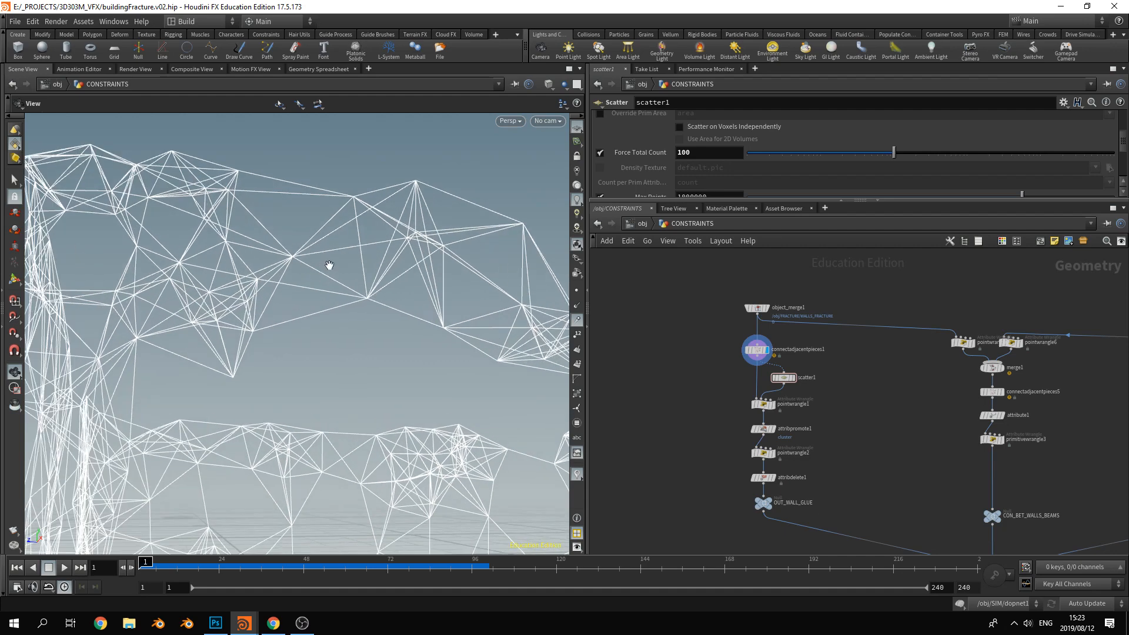
scroll(327, 262, "up", 2)
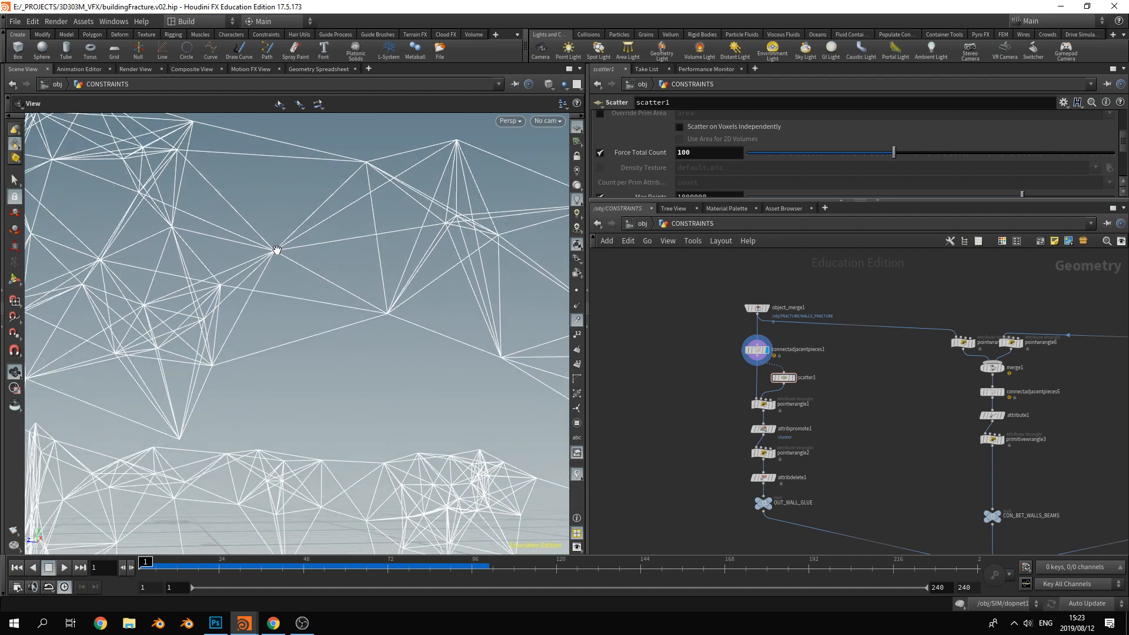
left_click(577, 291)
right_click_drag(351, 351, 470, 382)
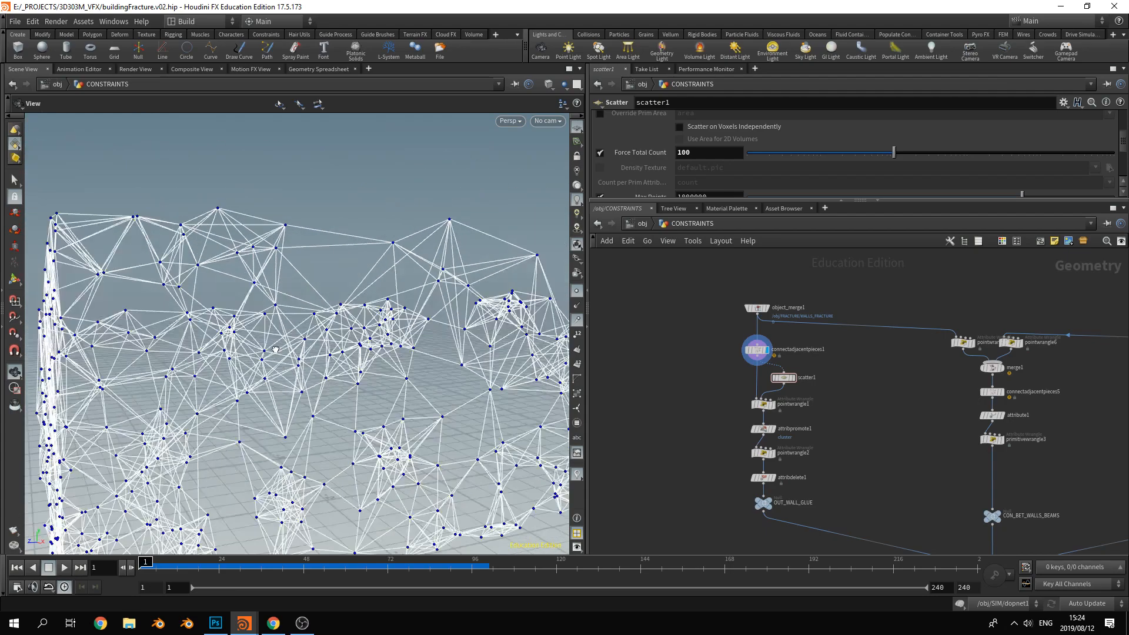
Shift scatter1 slightly aside, display pointwrangle1 and examine its coloured constraint clusters along the walls
left_click_drag(471, 382, 411, 353)
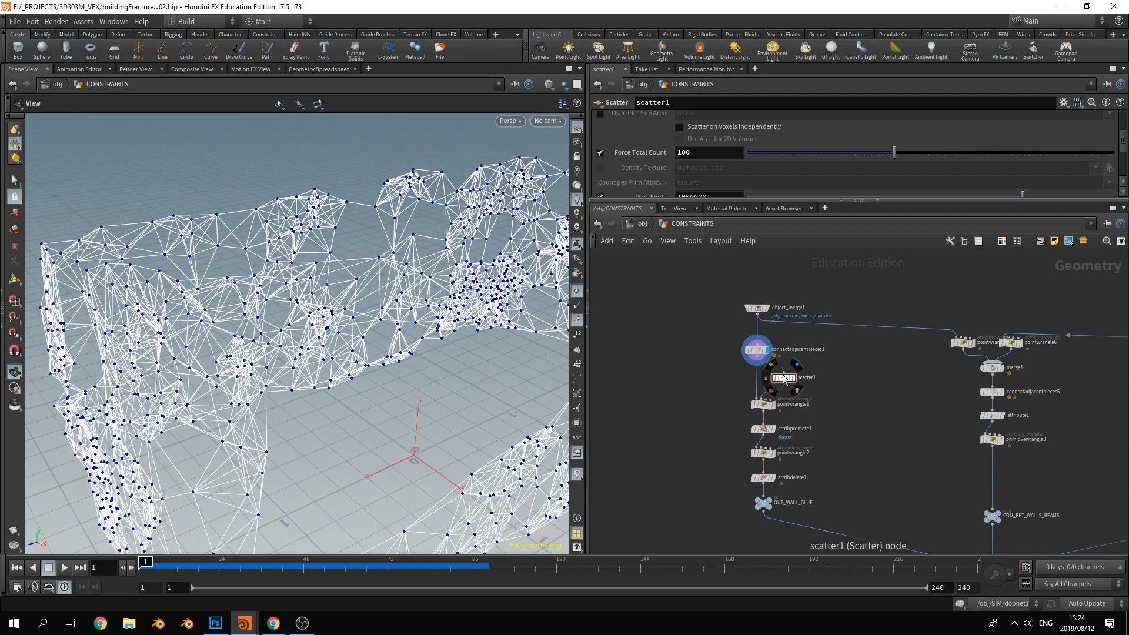
left_click_drag(783, 377, 801, 375)
scroll(758, 374, "up", 3)
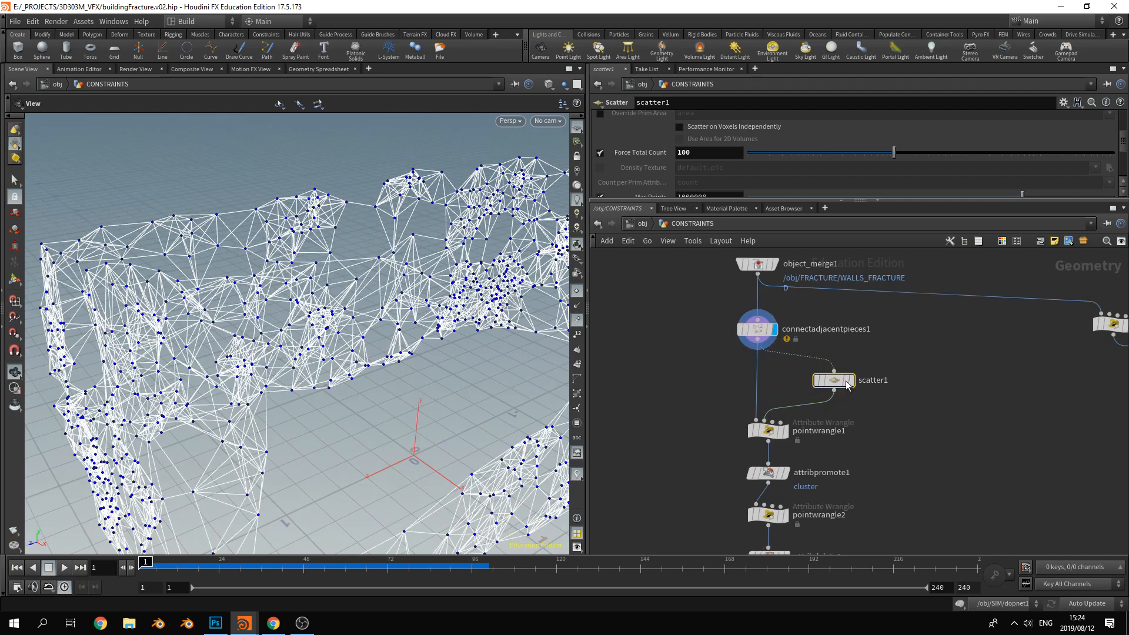
left_click(851, 381)
left_click(785, 432)
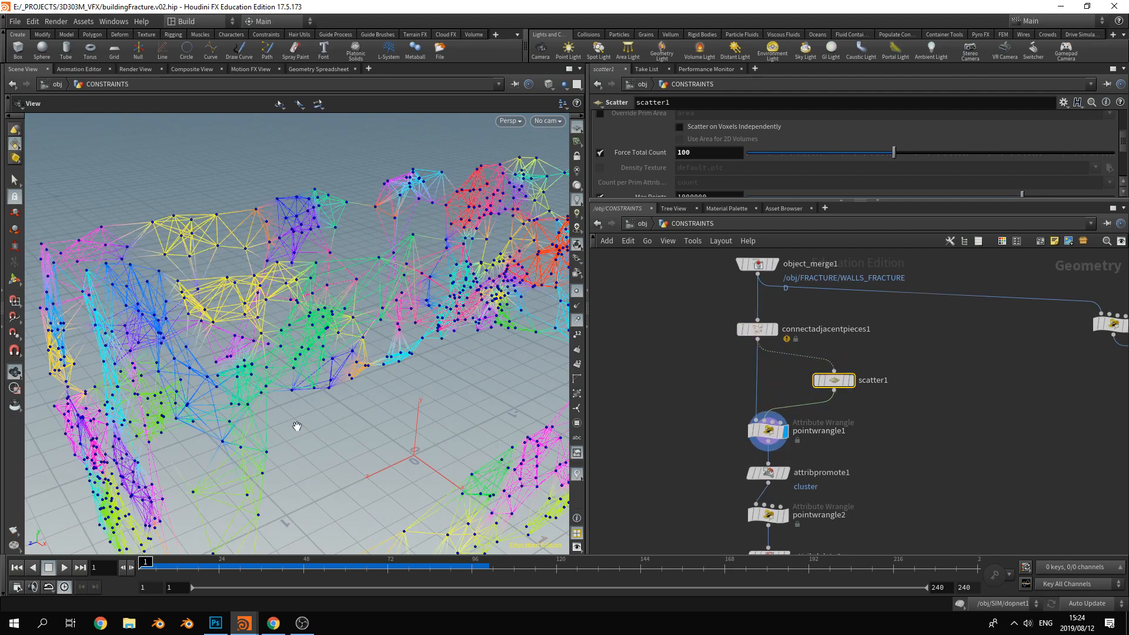
left_click_drag(297, 426, 332, 344)
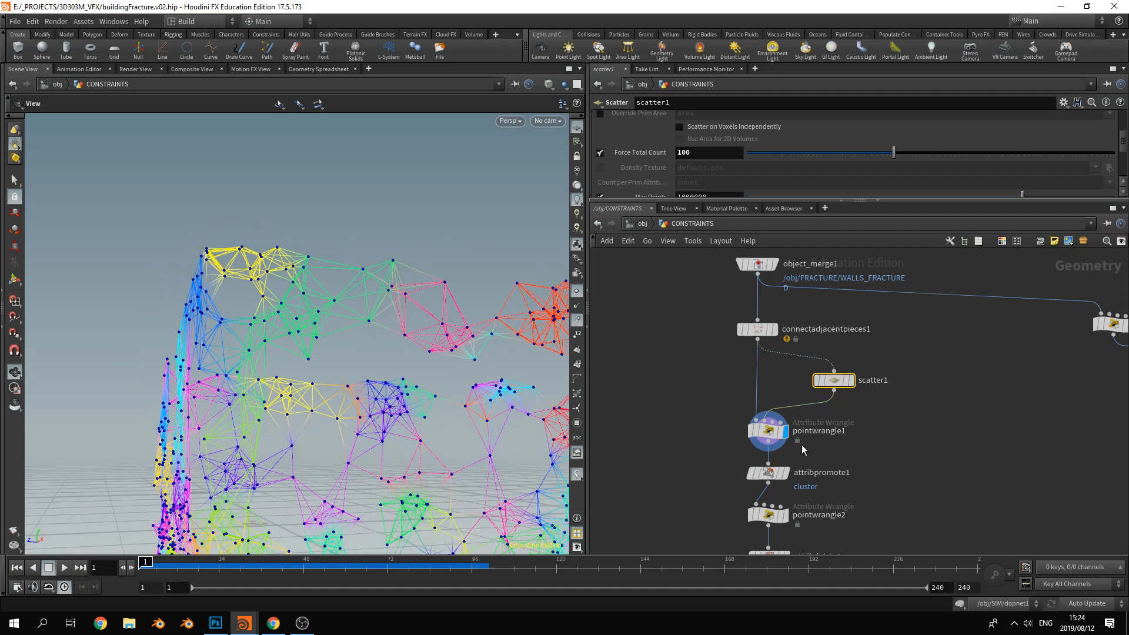
scroll(410, 358, "up", 2)
scroll(326, 286, "up", 3)
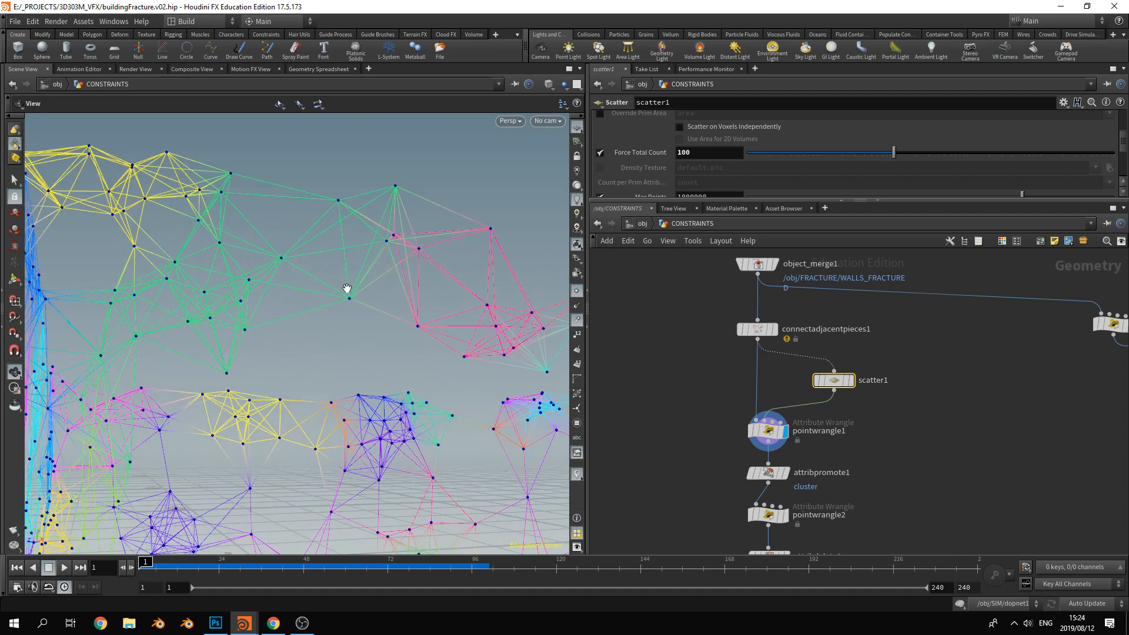
scroll(404, 331, "up", 2)
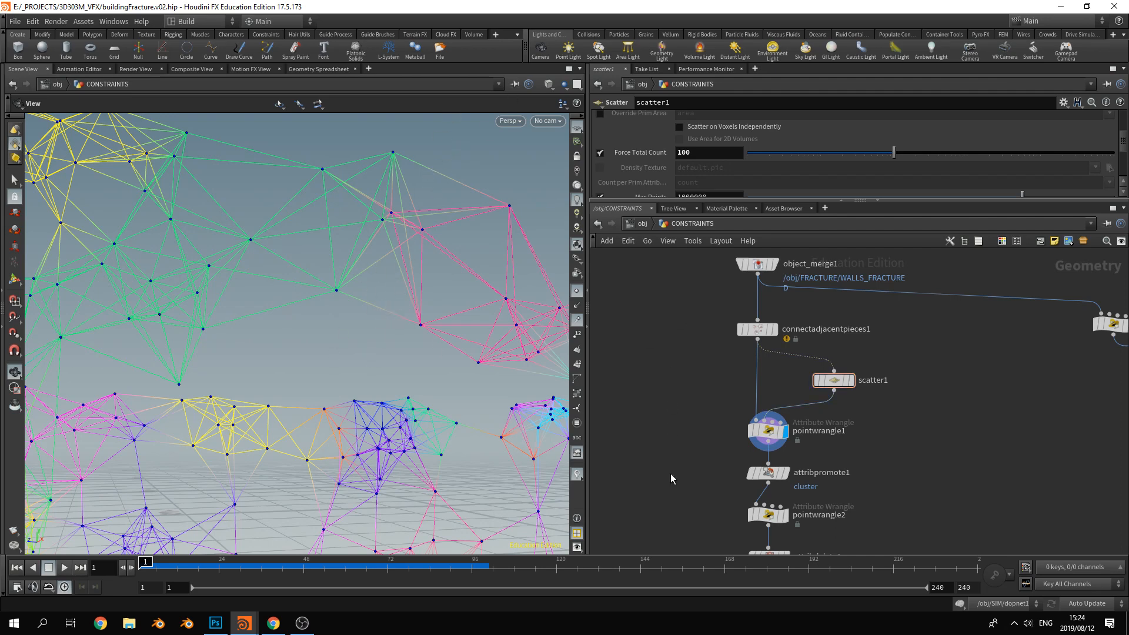
Review the settings of pointwrangle1 and attribpromote1, moving both nodes slightly up in the network
middle_click_drag(670, 474, 676, 429)
left_click(774, 391)
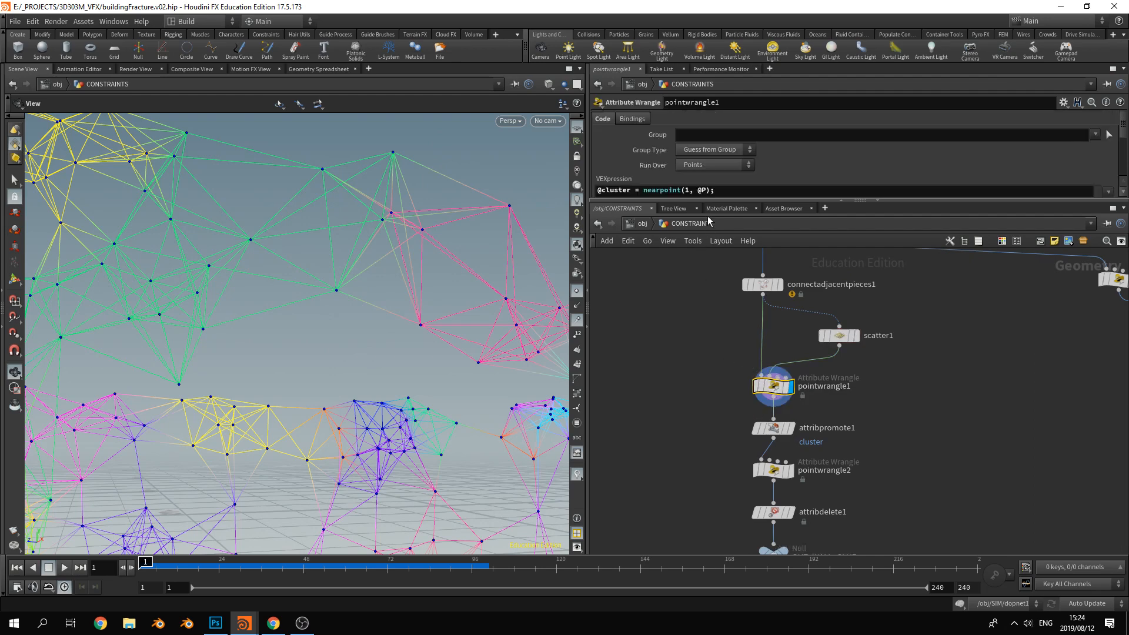
left_click_drag(774, 391, 774, 369)
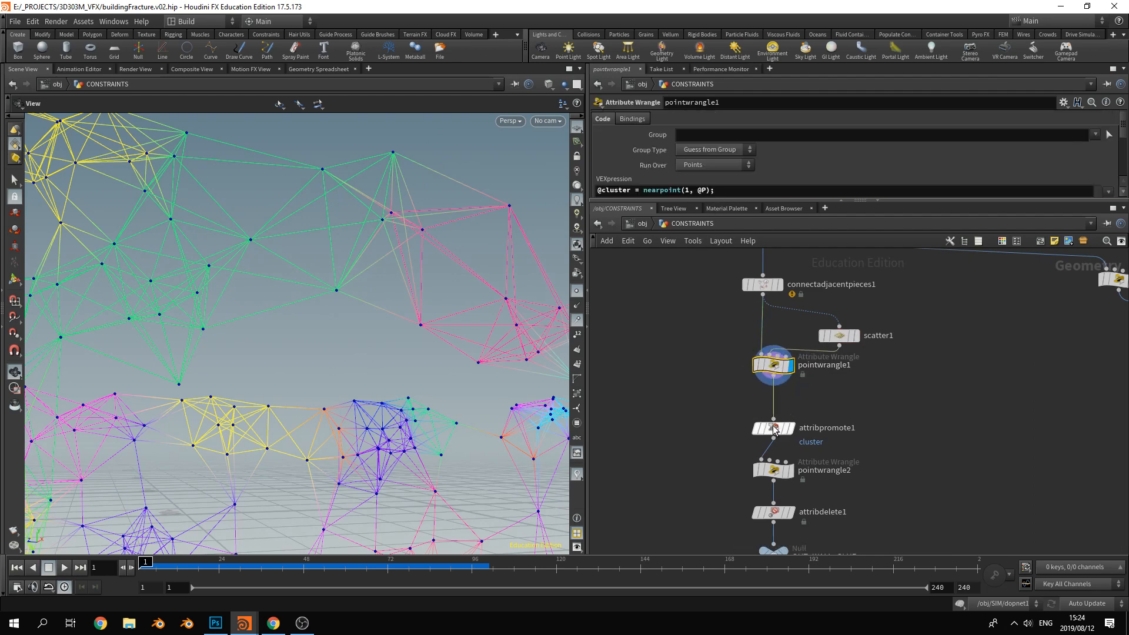
left_click(773, 428)
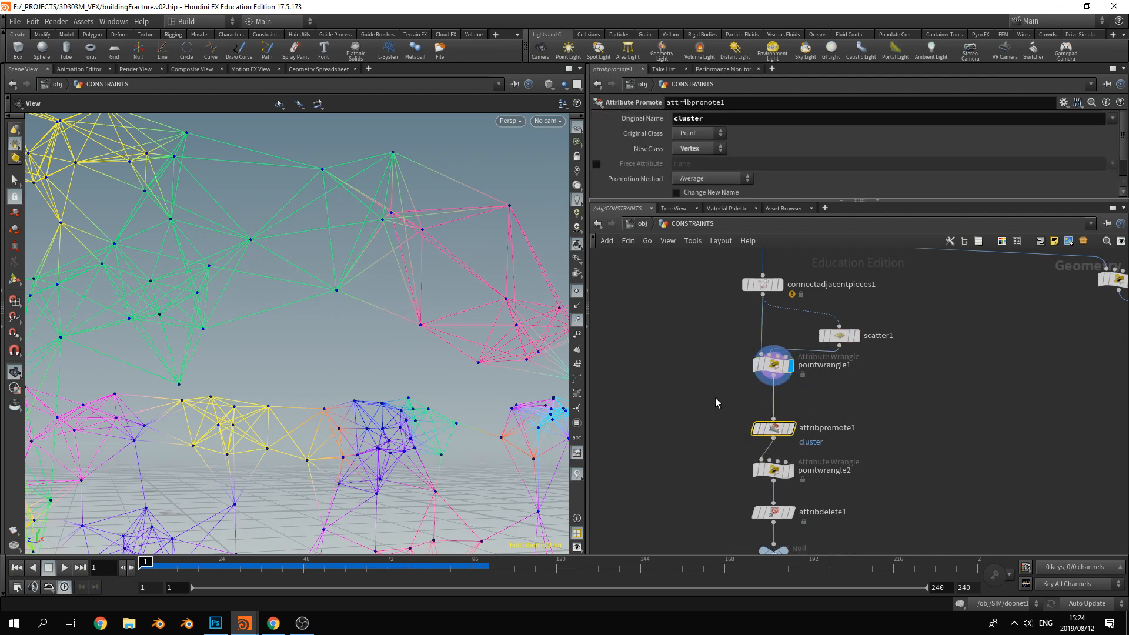
left_click_drag(774, 428, 774, 414)
Enlarge the view of pointwrangle2's VEXpression and examine where the Glue_Str and Glue_Wk constraint names are assigned
left_click(774, 469)
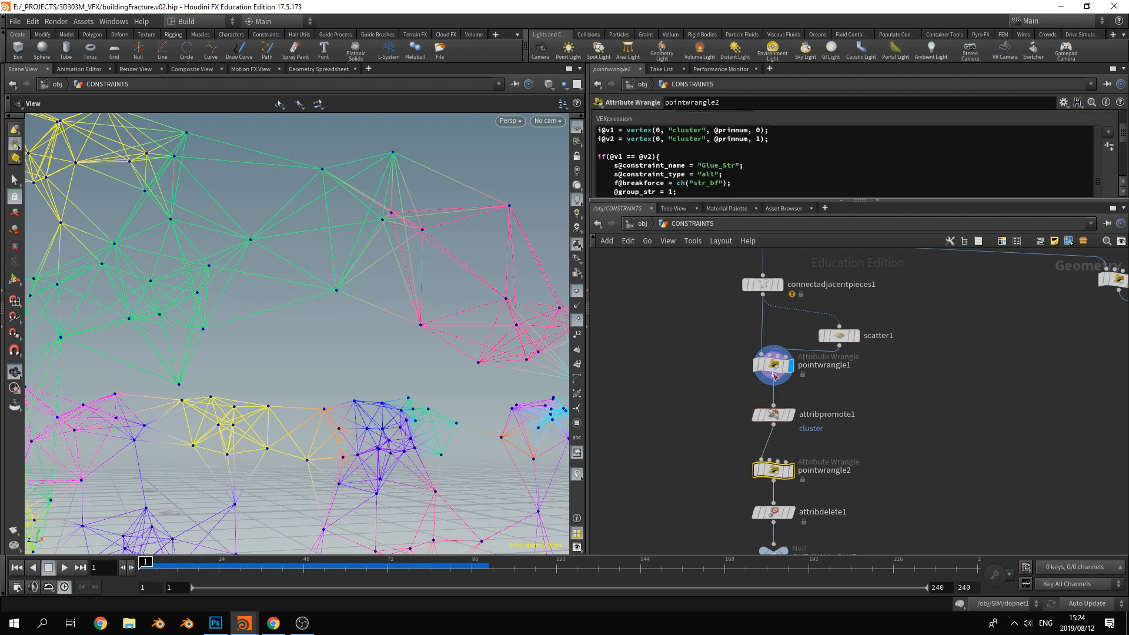
left_click_drag(714, 201, 714, 307)
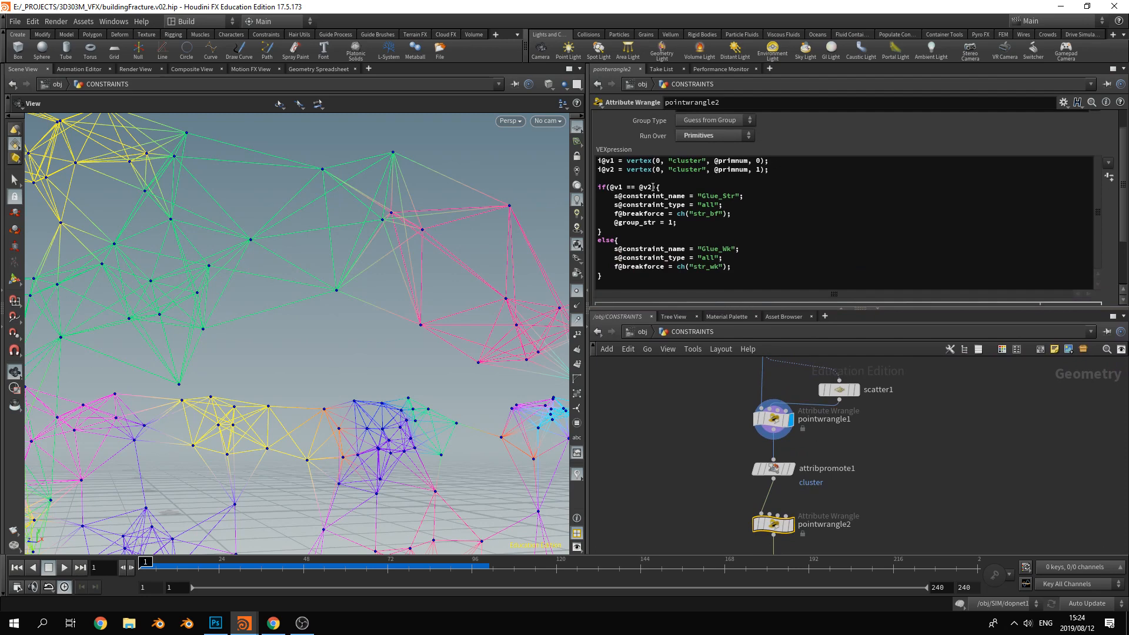
left_click_drag(698, 198, 738, 196)
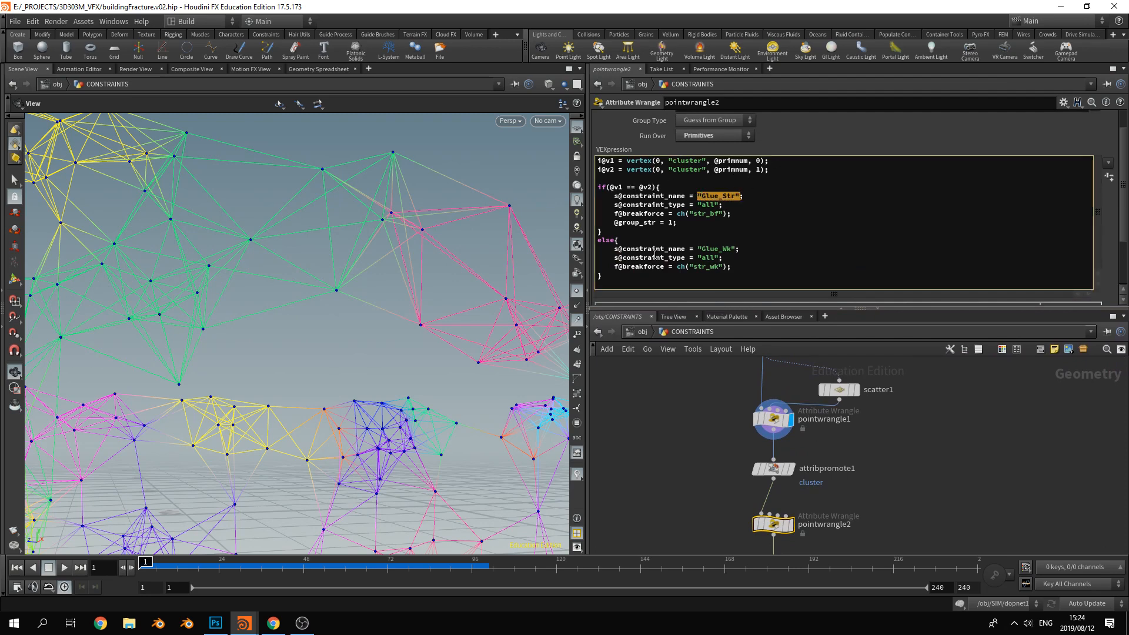
left_click_drag(706, 249, 736, 250)
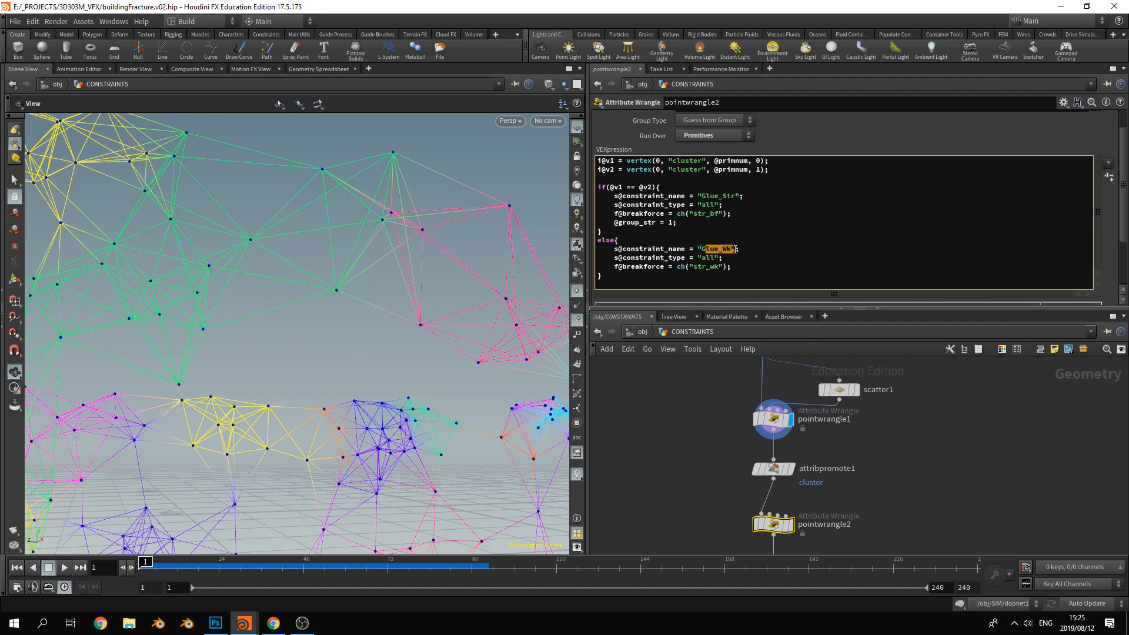
Display the OUT_WALL_GLUE null's wall constraints and turn off point display
left_click(681, 410)
scroll(674, 417, "down", 3)
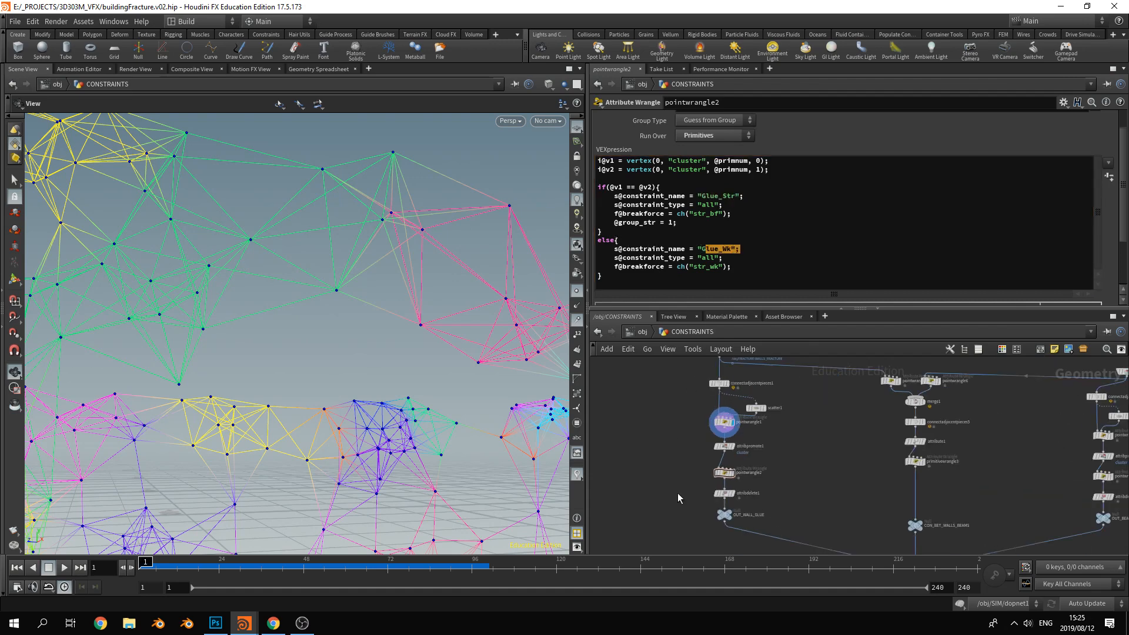
middle_click_drag(677, 492, 680, 465)
scroll(751, 474, "up", 3)
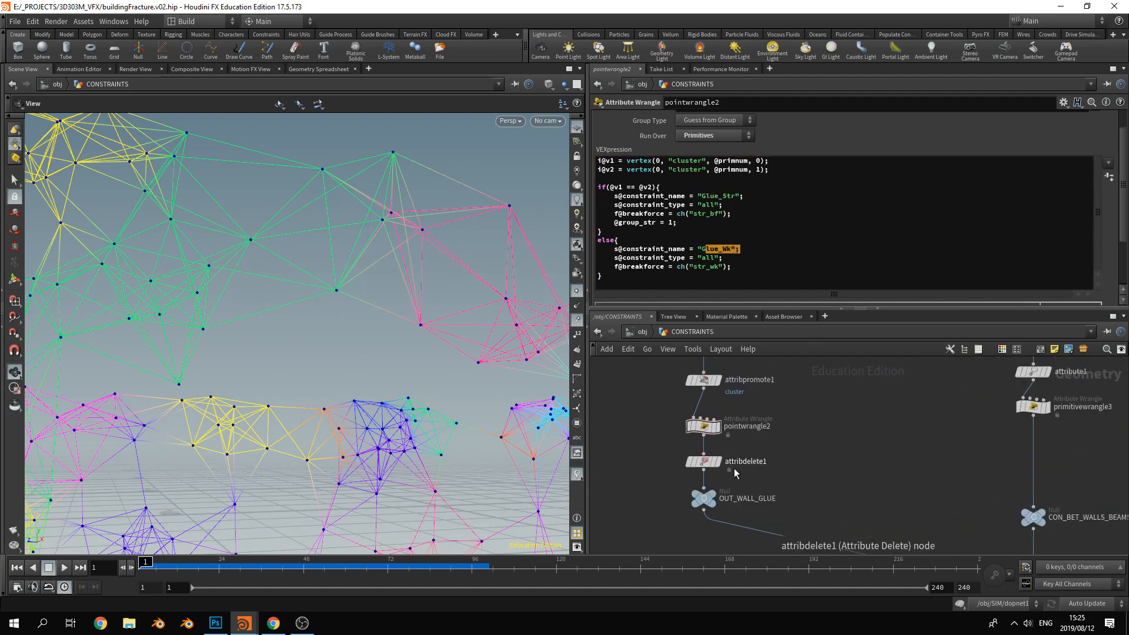
left_click(713, 497)
right_click_drag(374, 325, 500, 396)
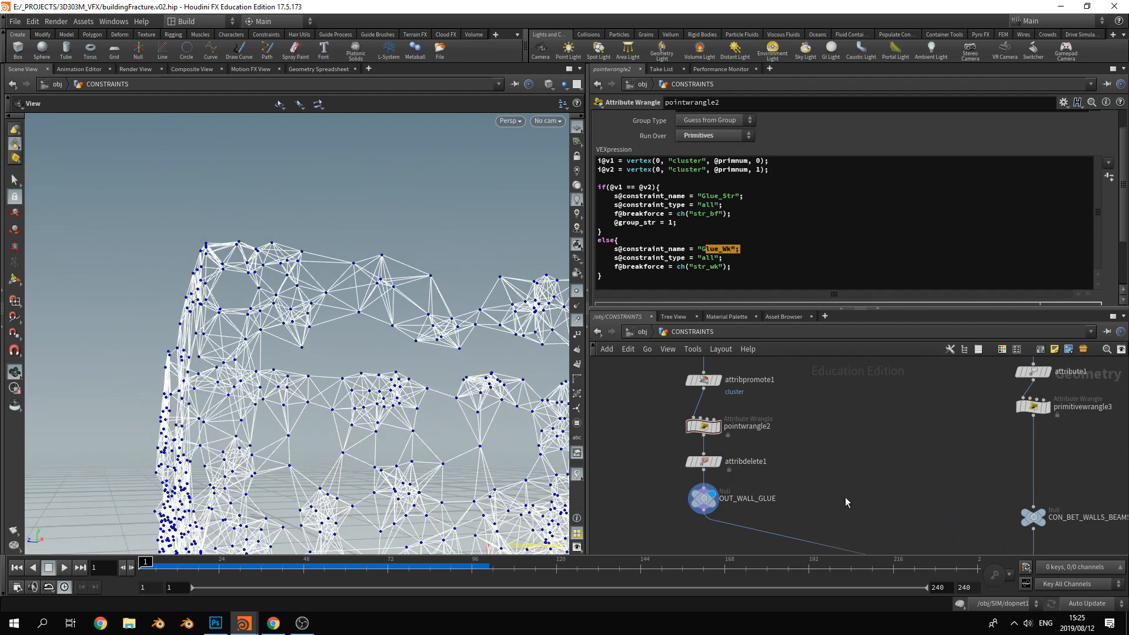
middle_click_drag(845, 503, 805, 427)
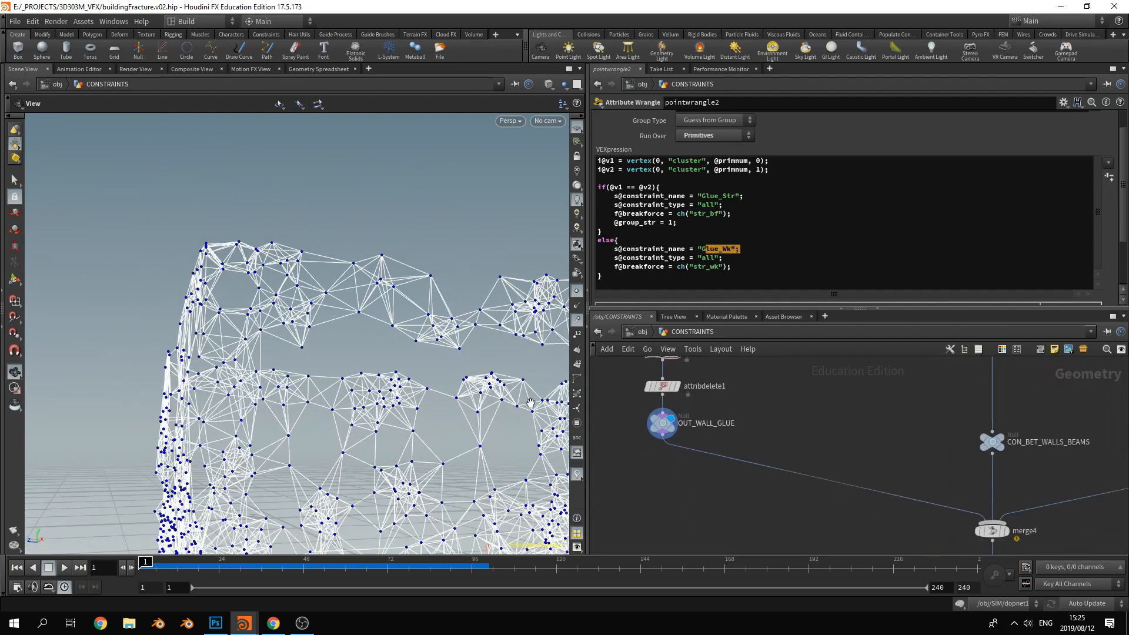
left_click(578, 291)
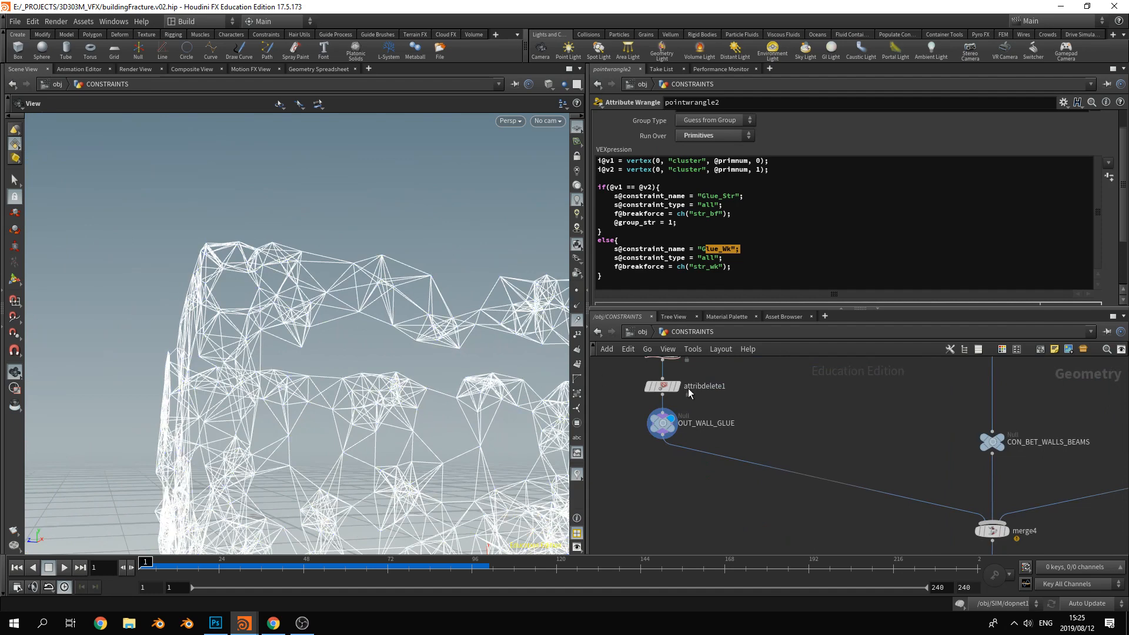
Display the OUT_BEAMS_GLUE null and examine the constraint lines of the roof beams
middle_click_drag(669, 402, 852, 452)
left_click(852, 452)
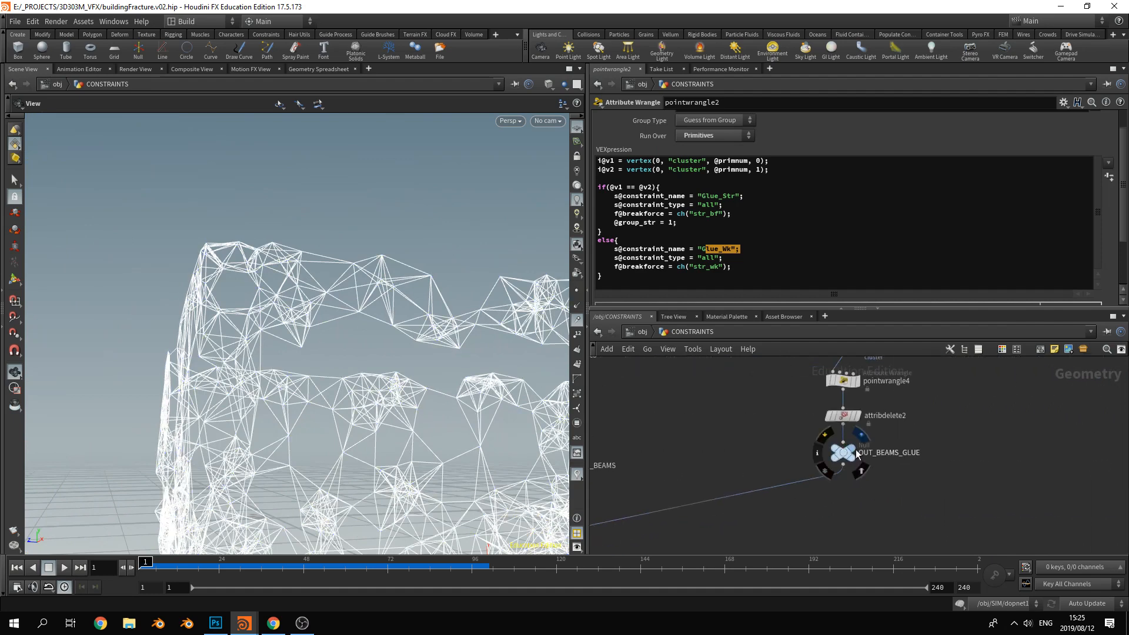
left_click_drag(353, 306, 423, 321)
middle_click_drag(423, 320, 438, 348)
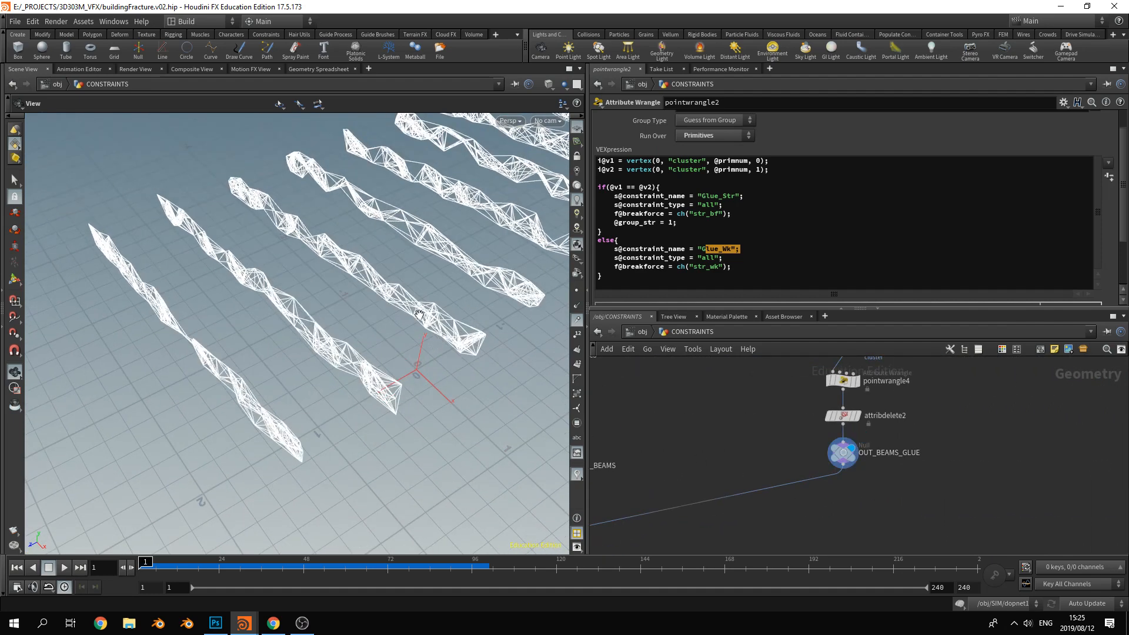
Display the CON_BET_WALLS_BEAMS null and examine the constraints connecting walls and beams
scroll(883, 412, "down", 4)
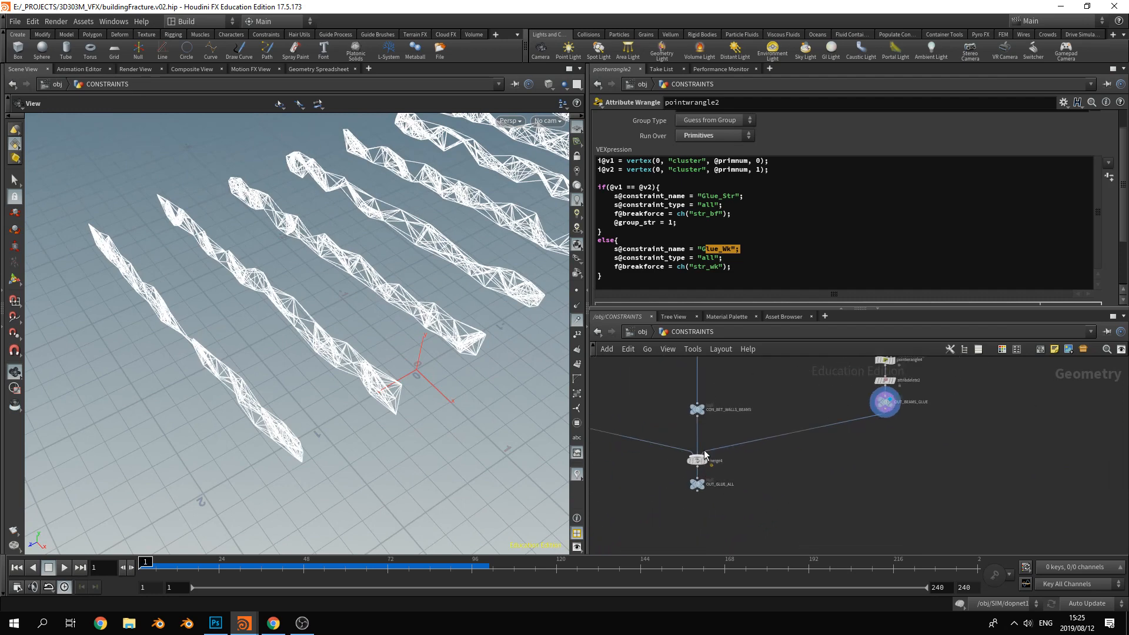
left_click(705, 410)
middle_click_drag(367, 310, 358, 328)
left_click_drag(358, 328, 470, 168)
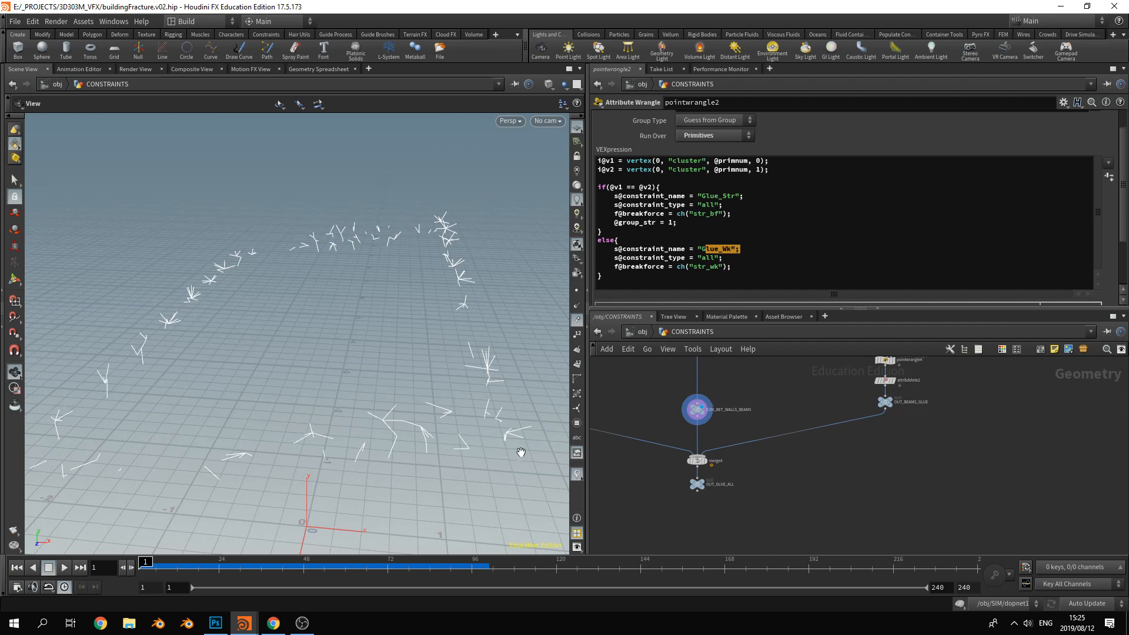
Display the OUT_GLUE_ALL null below merge4 and examine the combined wall and beam constraints
middle_click_drag(653, 385, 696, 395)
left_click(761, 477)
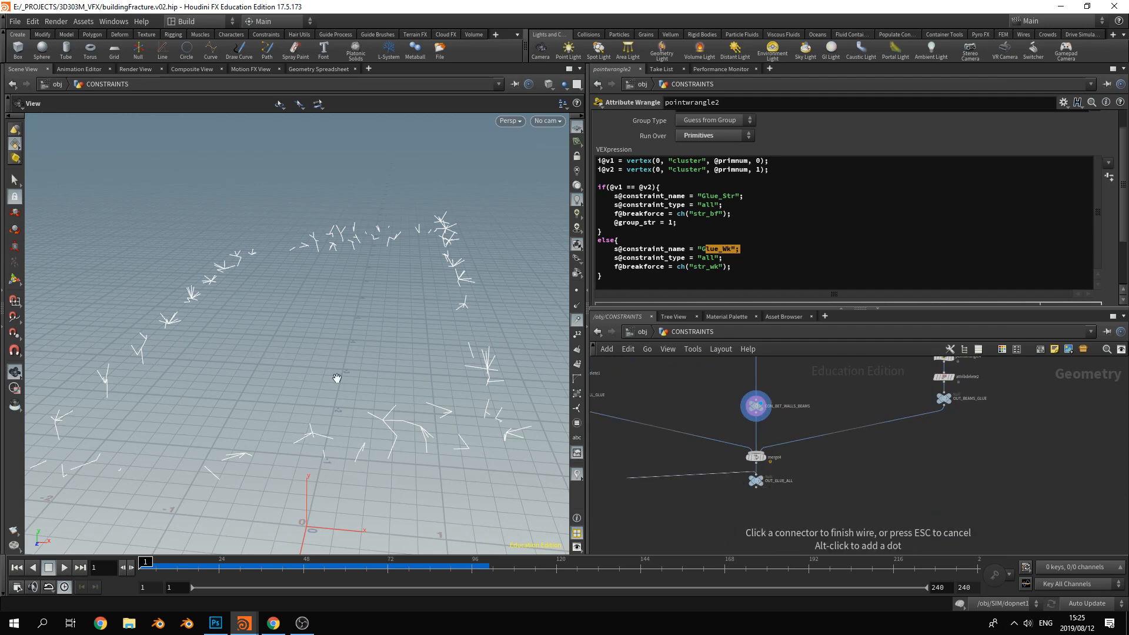
left_click(689, 487)
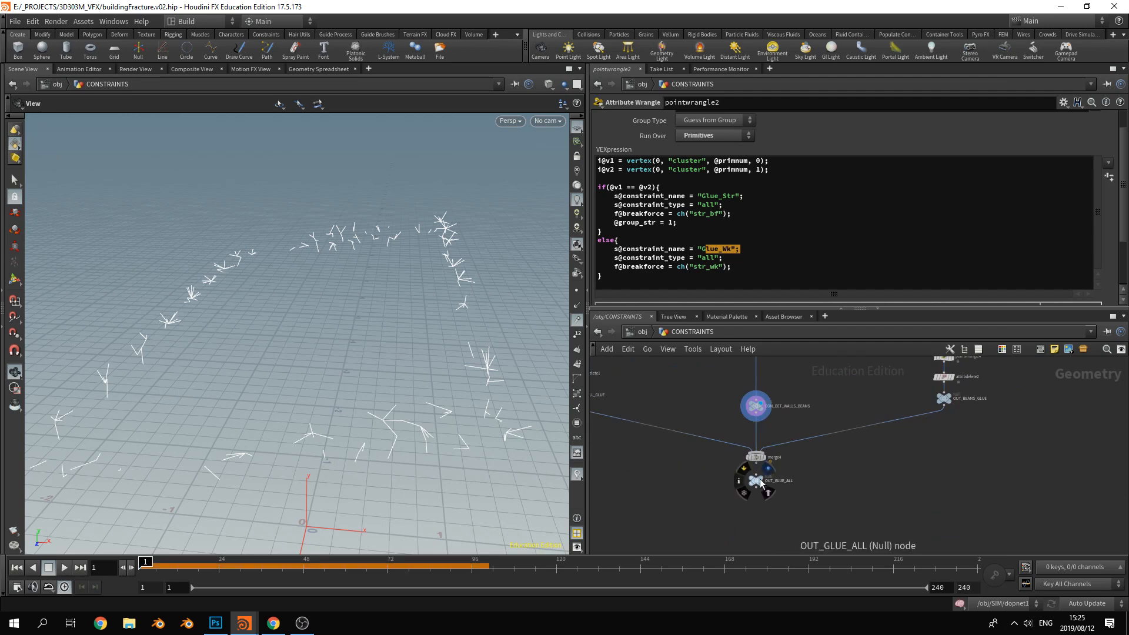
left_click(760, 478)
scroll(816, 509, "up", 4)
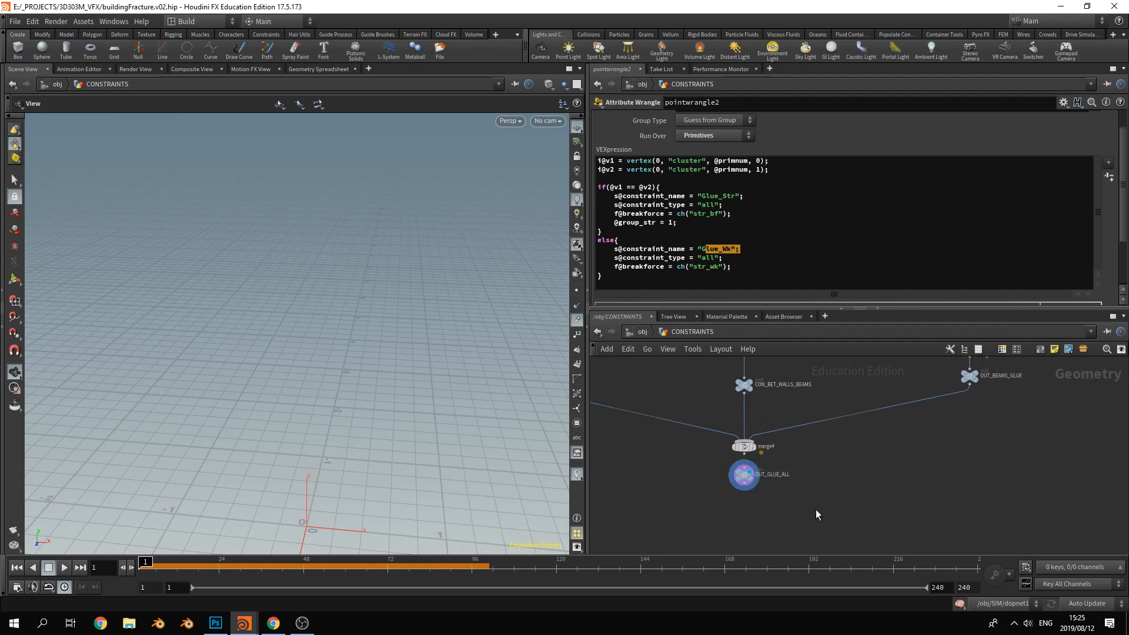
left_click_drag(692, 414, 693, 437)
left_click_drag(366, 418, 304, 458)
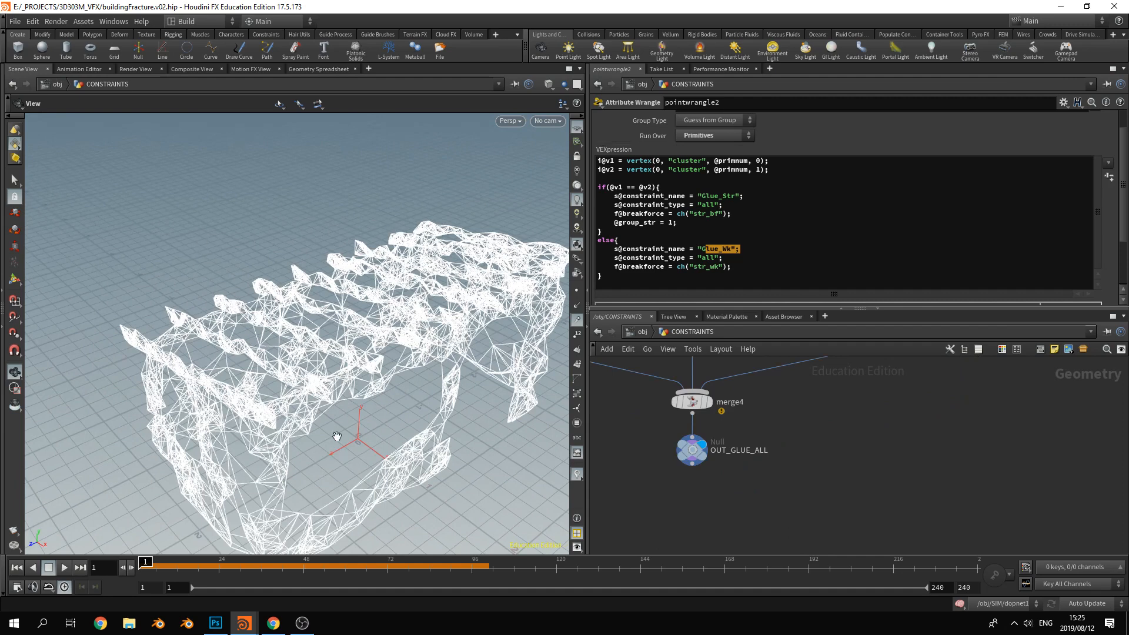
Open the SIM network and delete the pack1, assemble1 and rop_alembic1 nodes following dopnet1
left_click(640, 332)
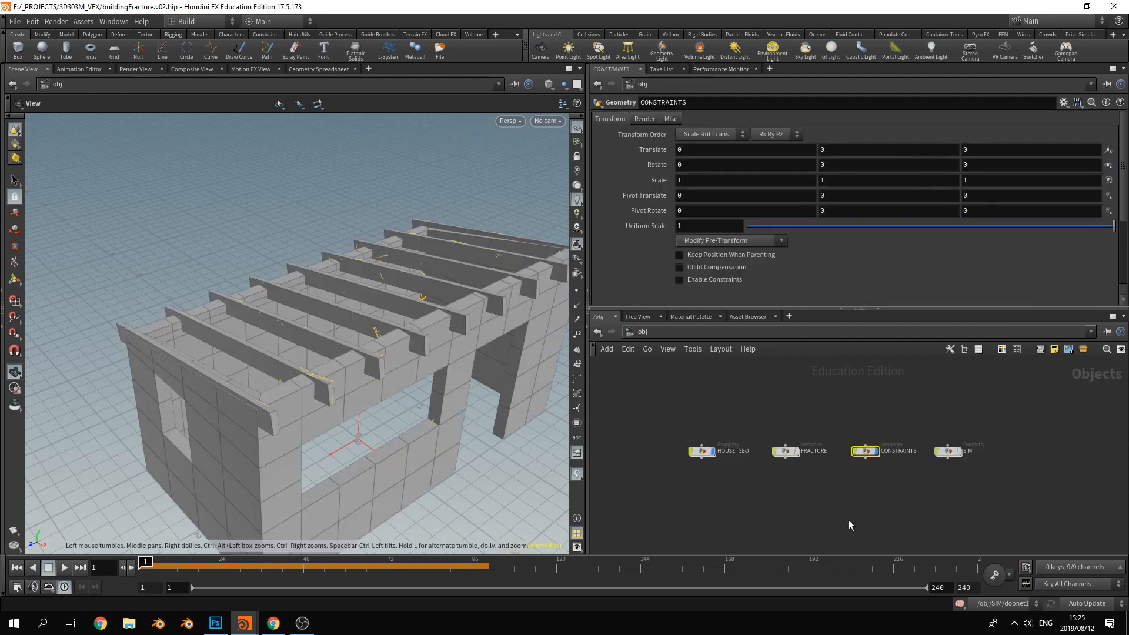
double_click(945, 450)
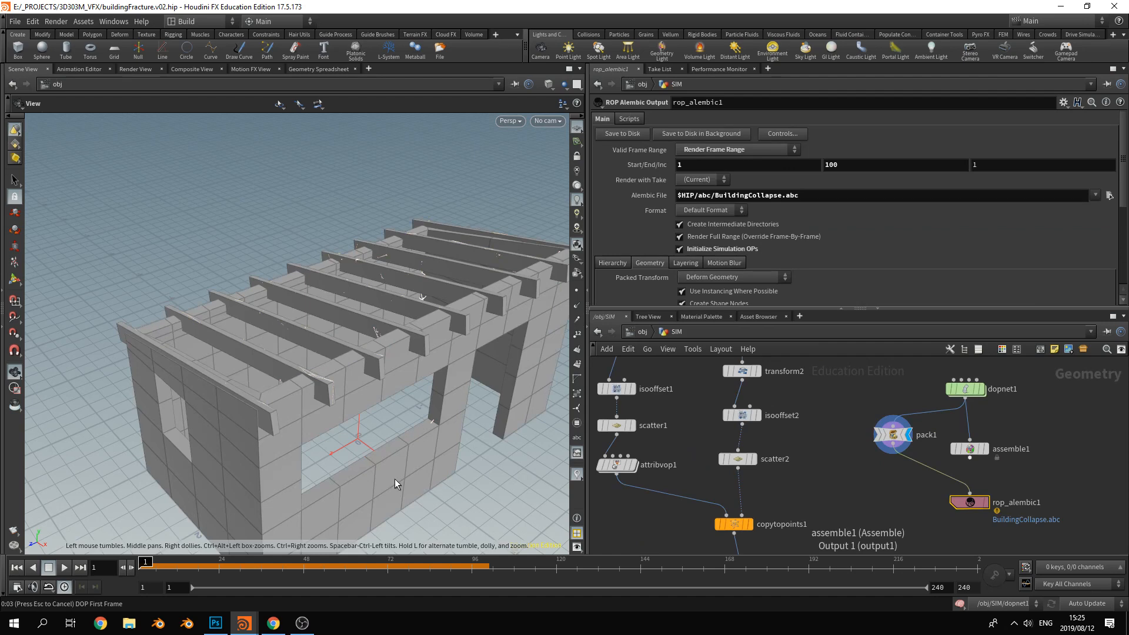
left_click_drag(713, 435, 874, 545)
key("Delete")
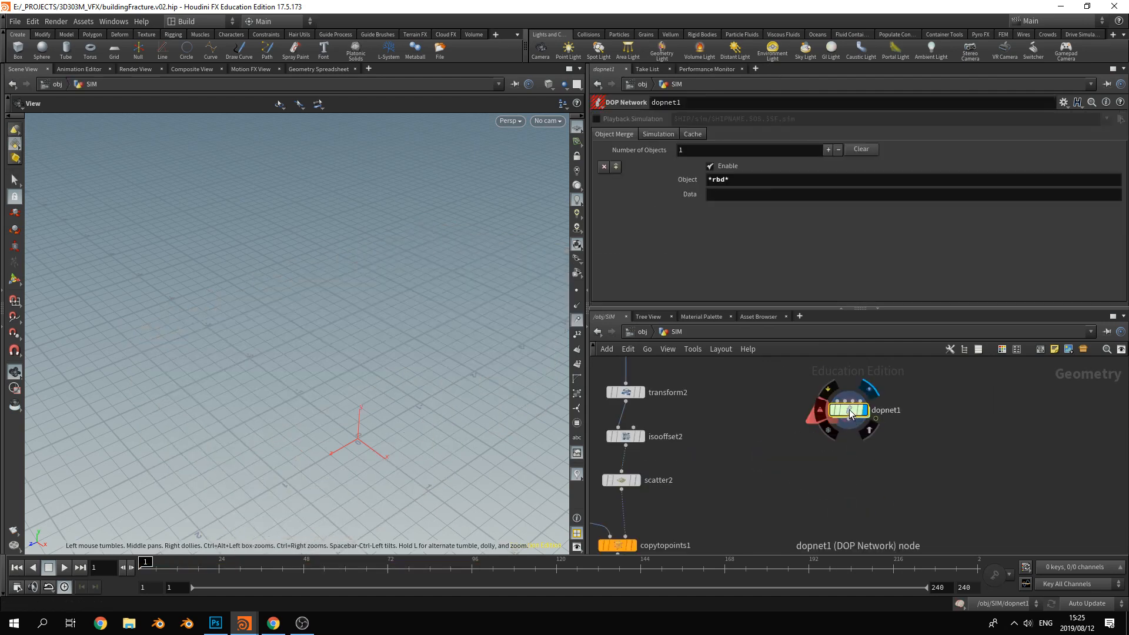
Inspect the rbdWalls node's error details inside dopnet1 and return to the SIM network
double_click(848, 410)
key("h")
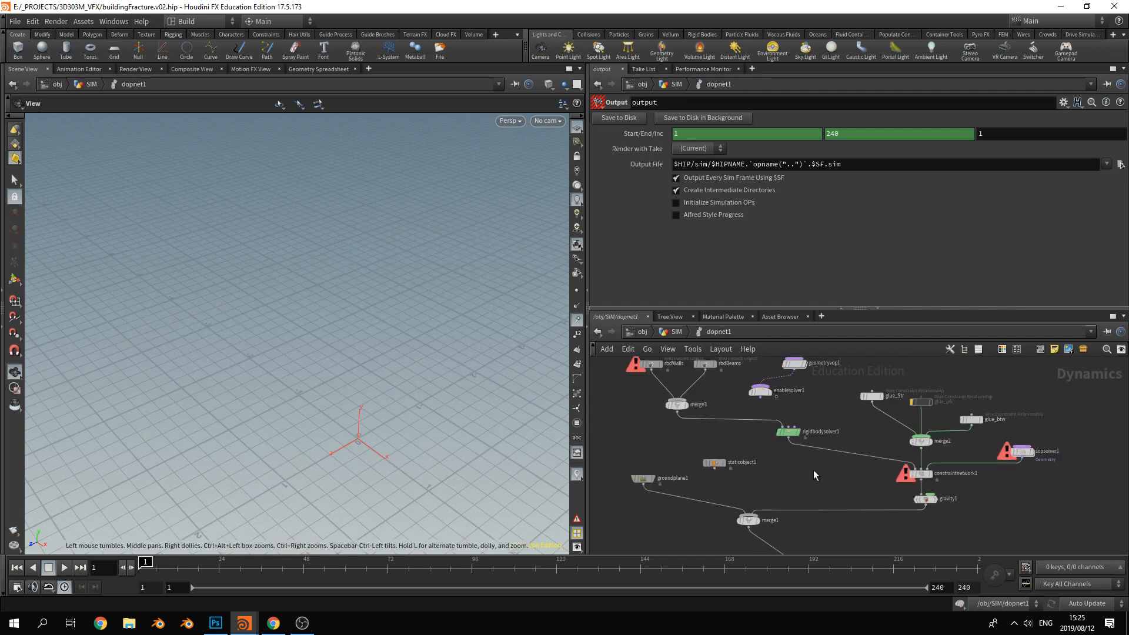
middle_click_drag(666, 441, 681, 483)
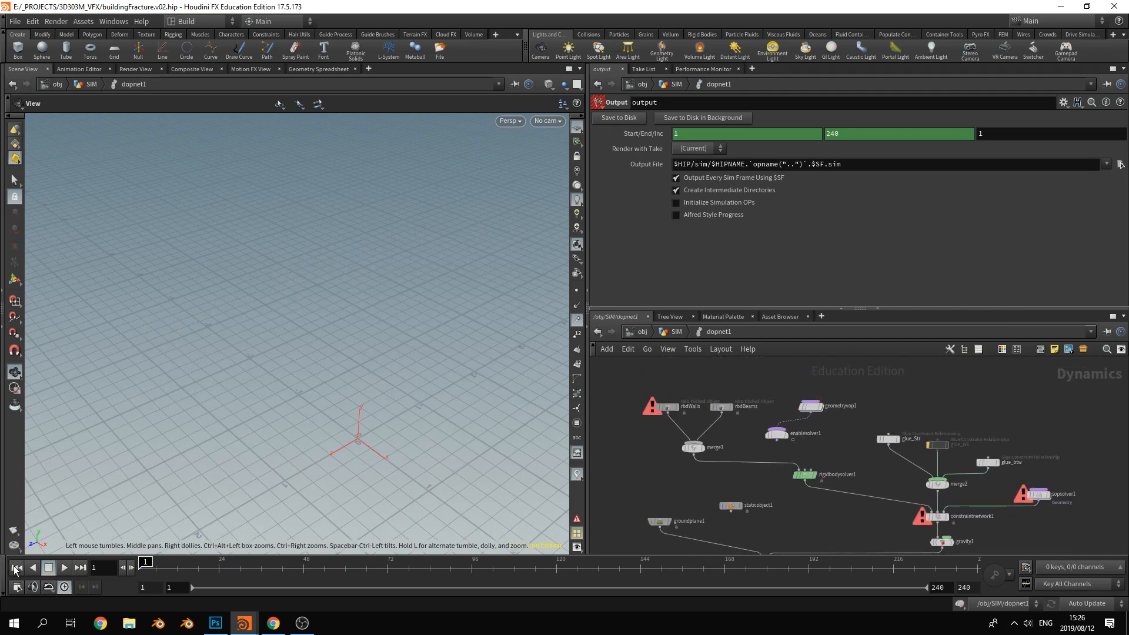
mouse_move(732, 489)
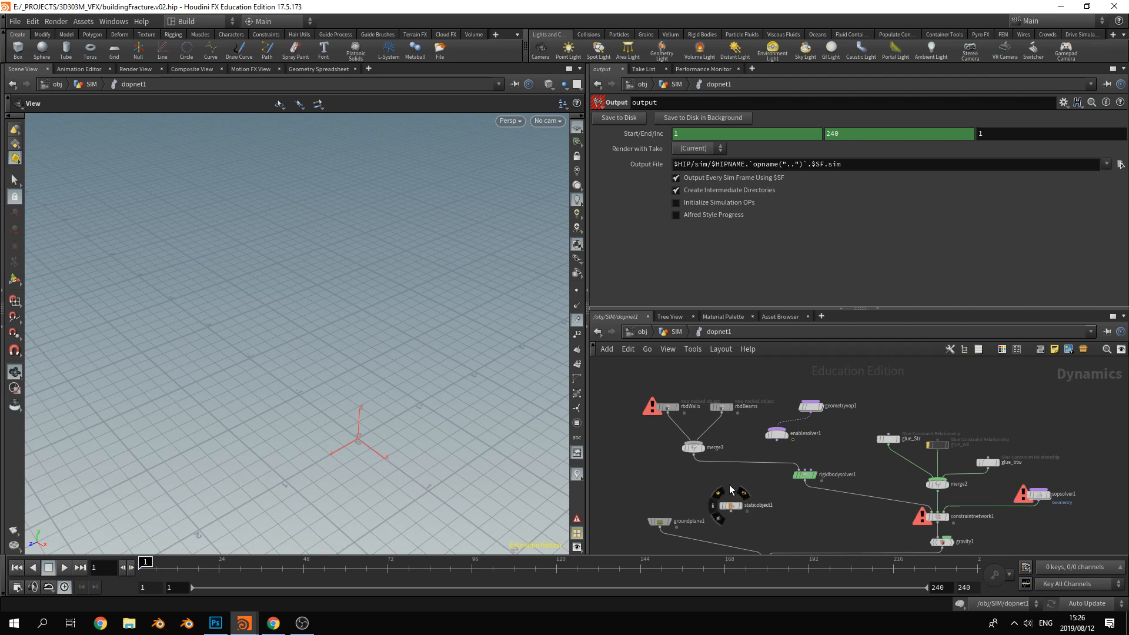
left_click(667, 407)
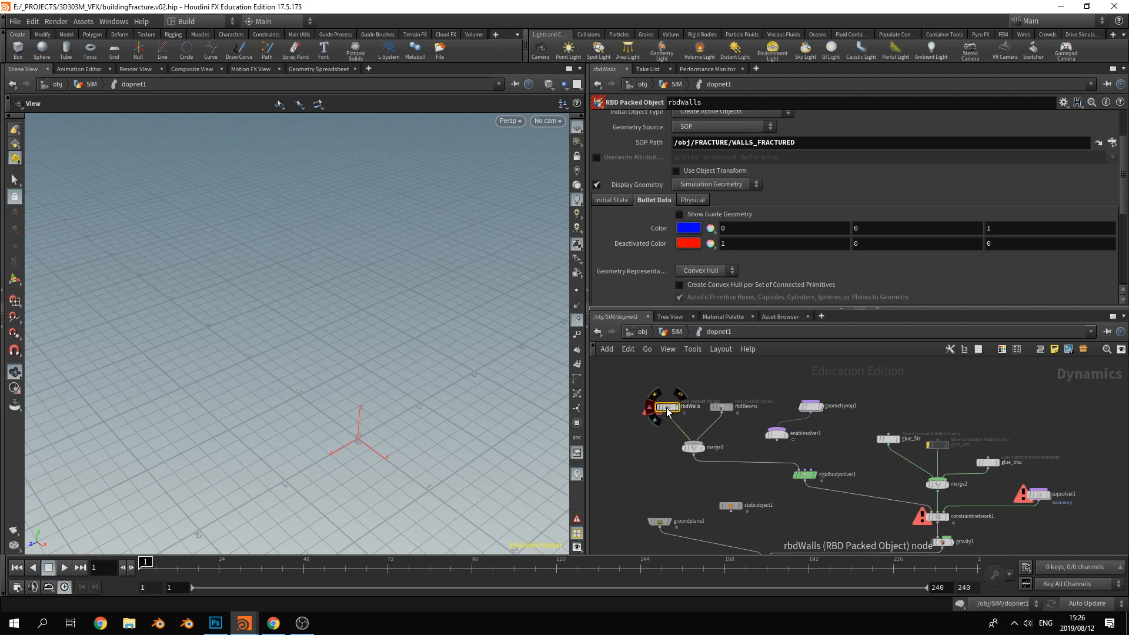
left_click(651, 409)
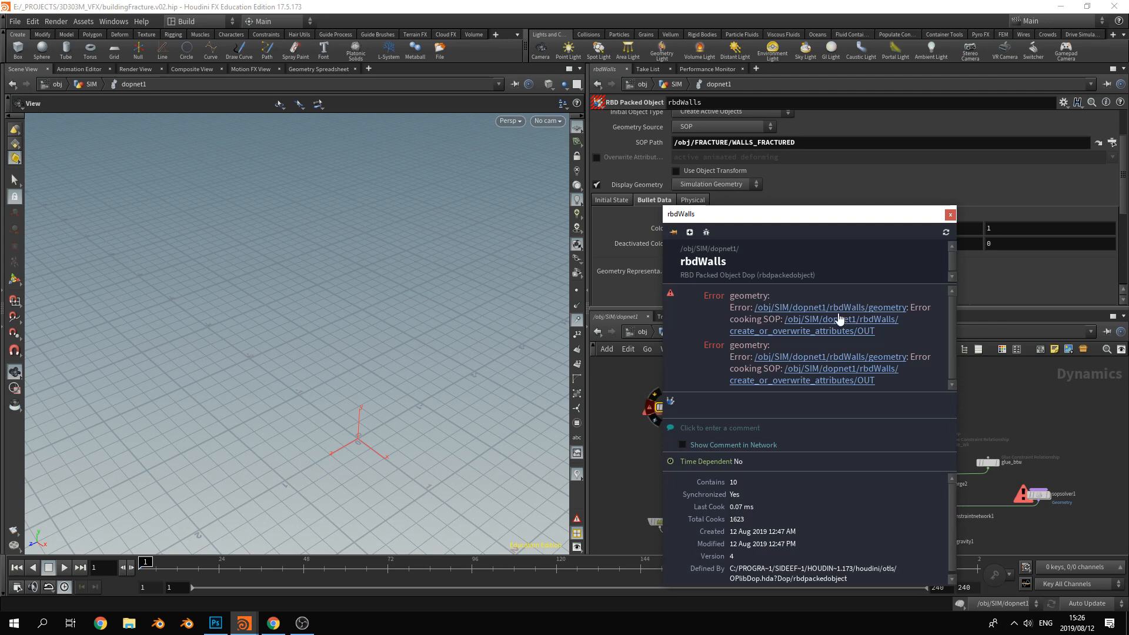
left_click(951, 214)
left_click(676, 332)
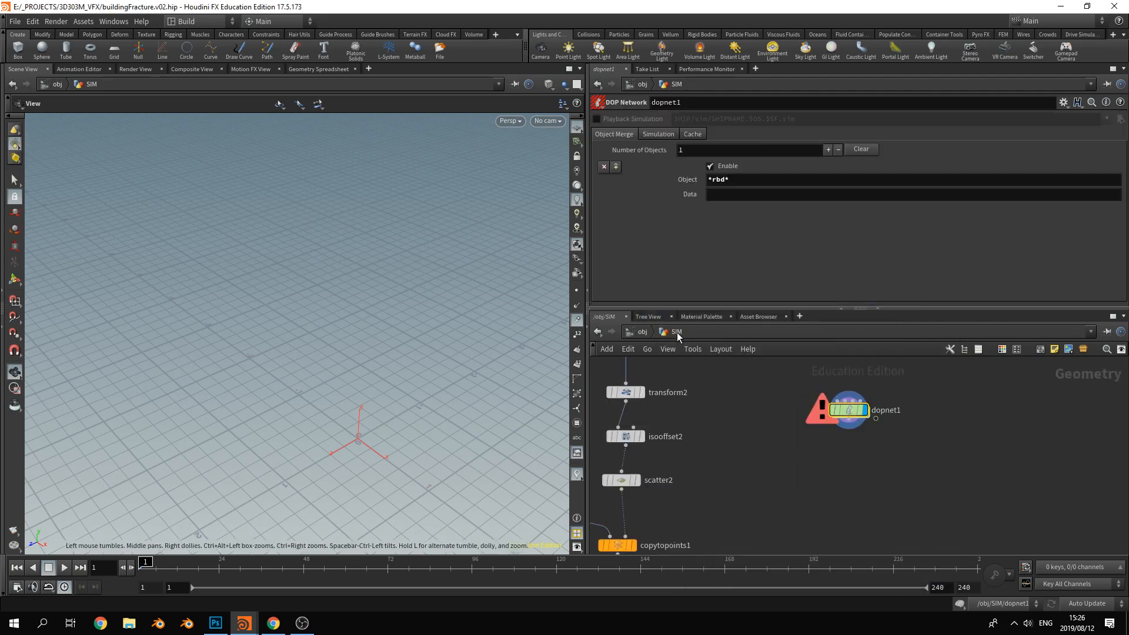
Open dopnet1 in the SIM network, run the simulation for a few frames to inspect the building's collapse, and rewind to frame 1
middle_click_drag(747, 424, 859, 469)
scroll(768, 453, "down", 3)
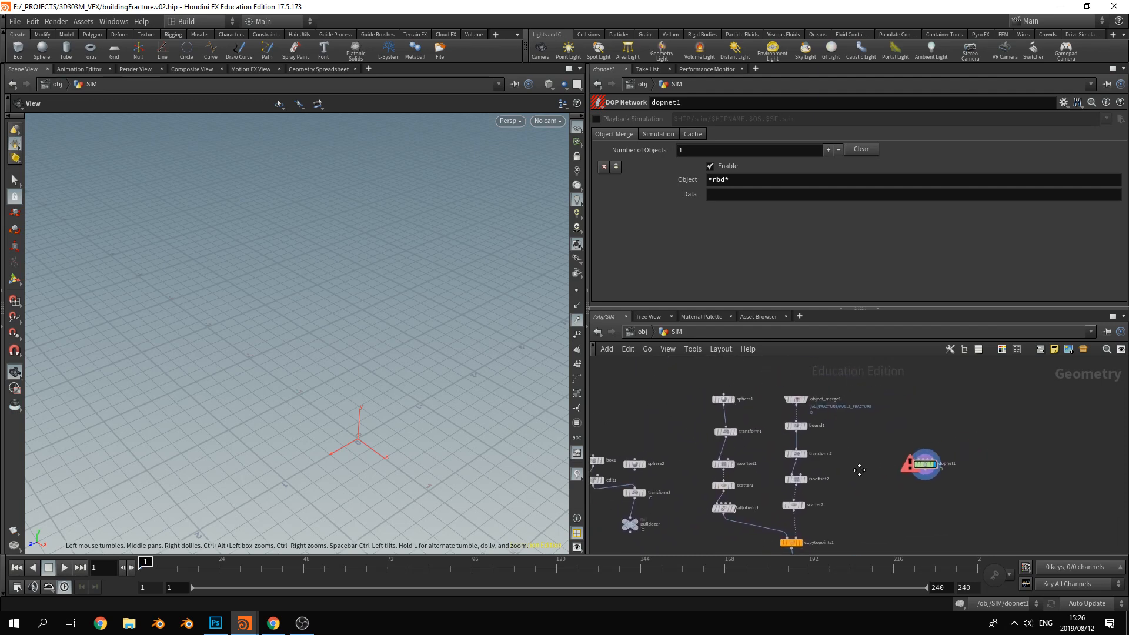
scroll(941, 469, "up", 2)
double_click(943, 469)
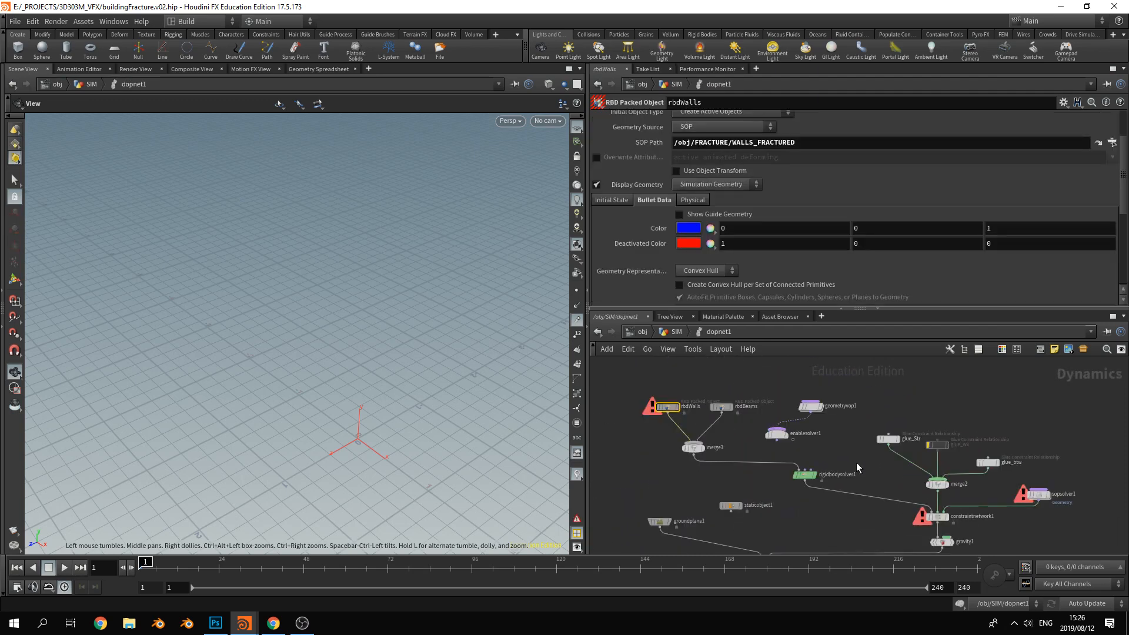
left_click(66, 567)
left_click(48, 567)
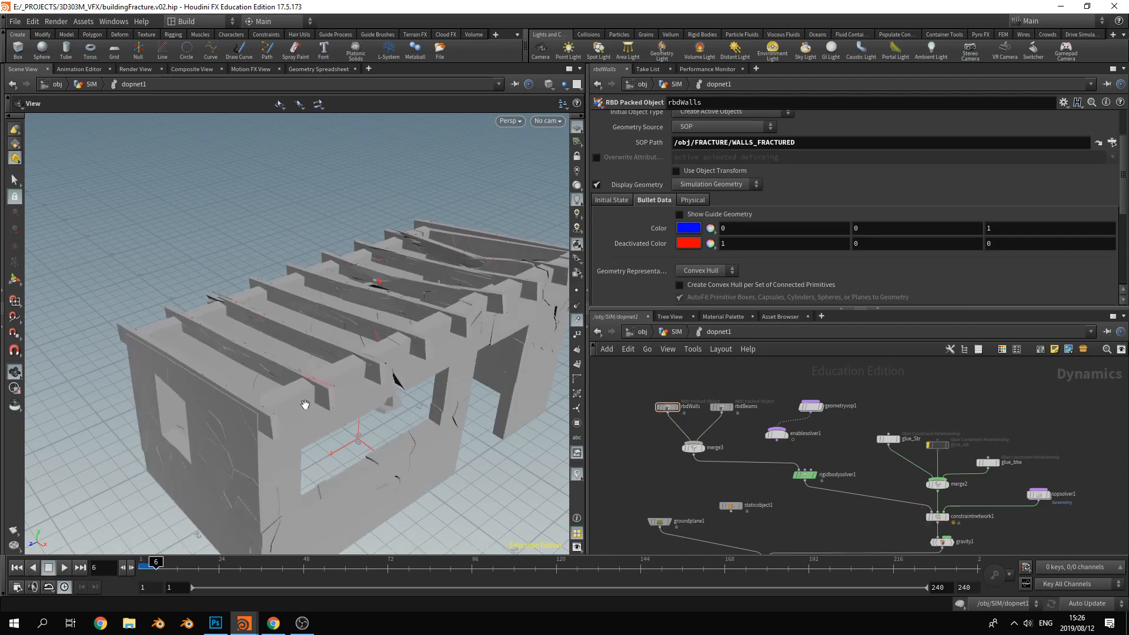
mouse_move(305, 404)
left_mouse_down()
mouse_move(315, 396)
mouse_move(305, 396)
left_mouse_up()
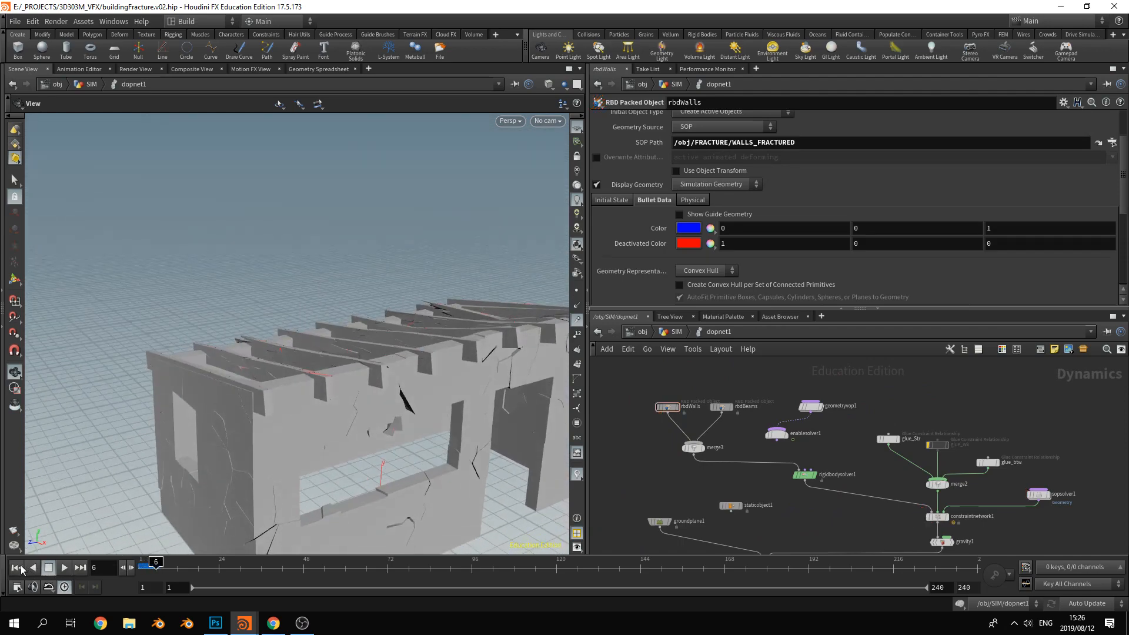
left_click(18, 568)
Turn off Display Geometry for rbdWalls and rbdBeams together and examine the glue constraints alone
left_click_drag(630, 390, 780, 418)
left_click(597, 185)
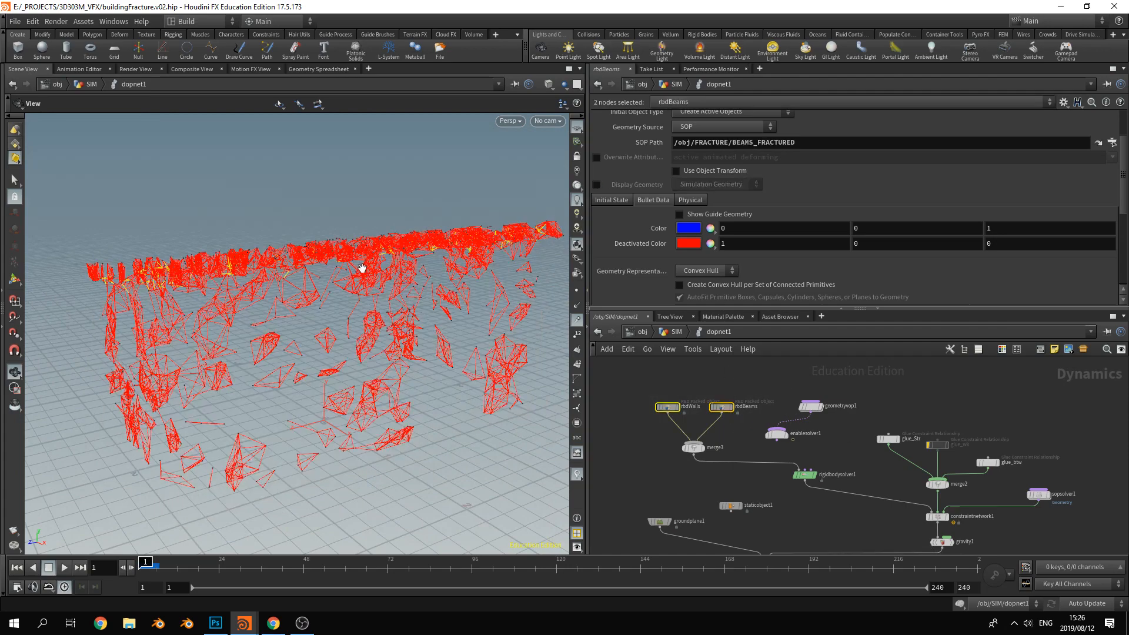
left_click_drag(362, 268, 354, 282)
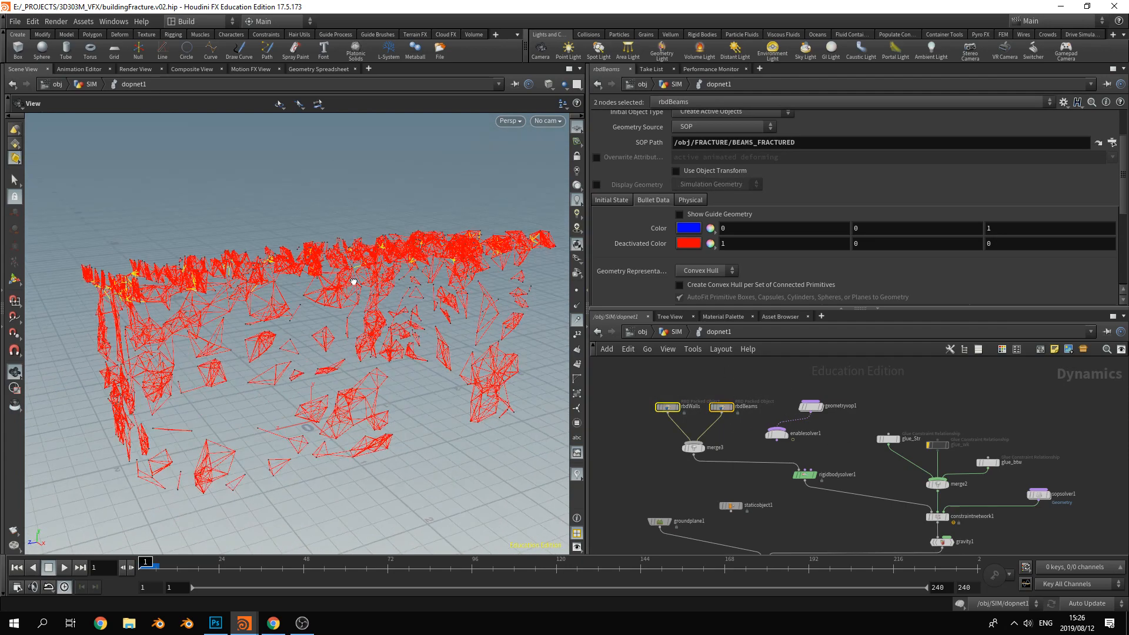
Re-enable the bypassed glue_wk constraint relationship and examine the full glue network across the walls and beams
left_click(929, 446)
scroll(309, 373, "up", 3)
left_click_drag(310, 373, 342, 357)
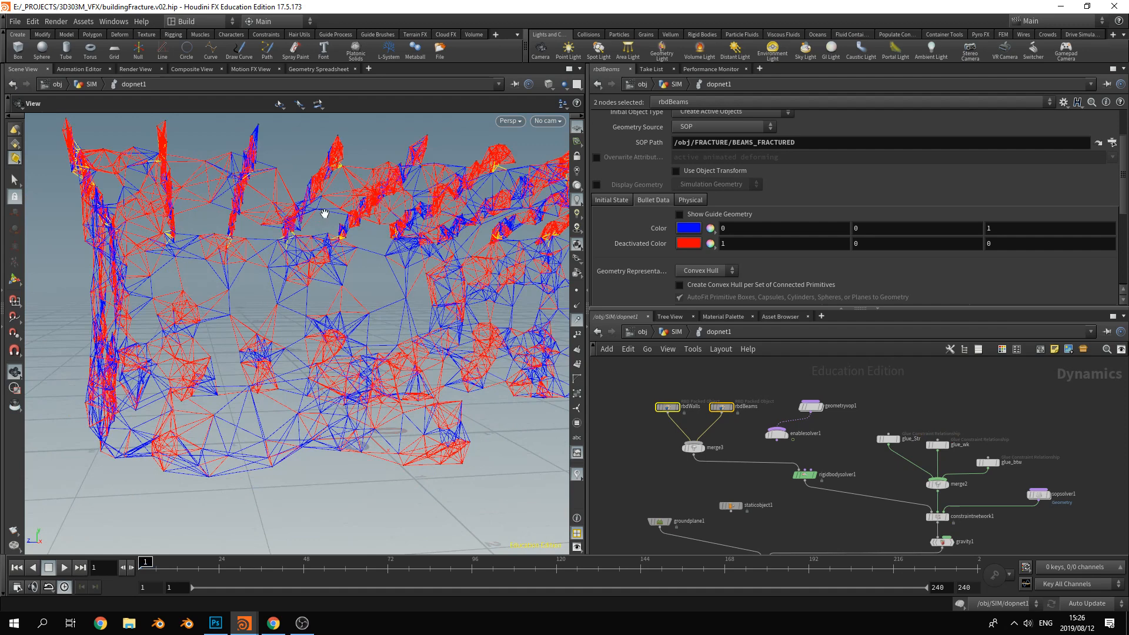
left_click(881, 469)
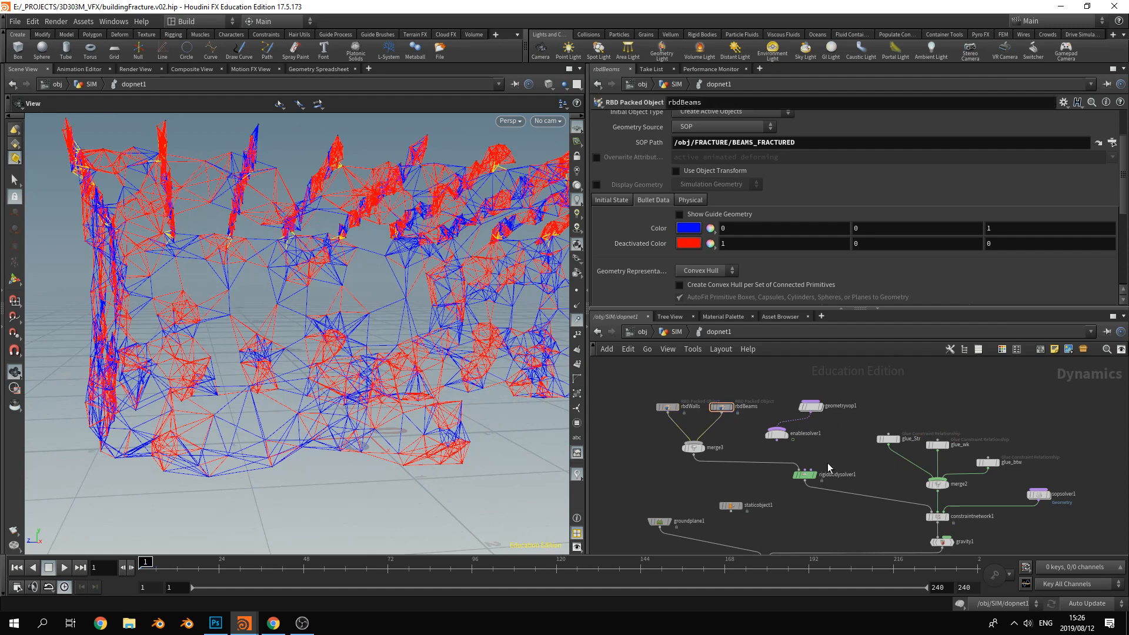
middle_click_drag(828, 450, 795, 446)
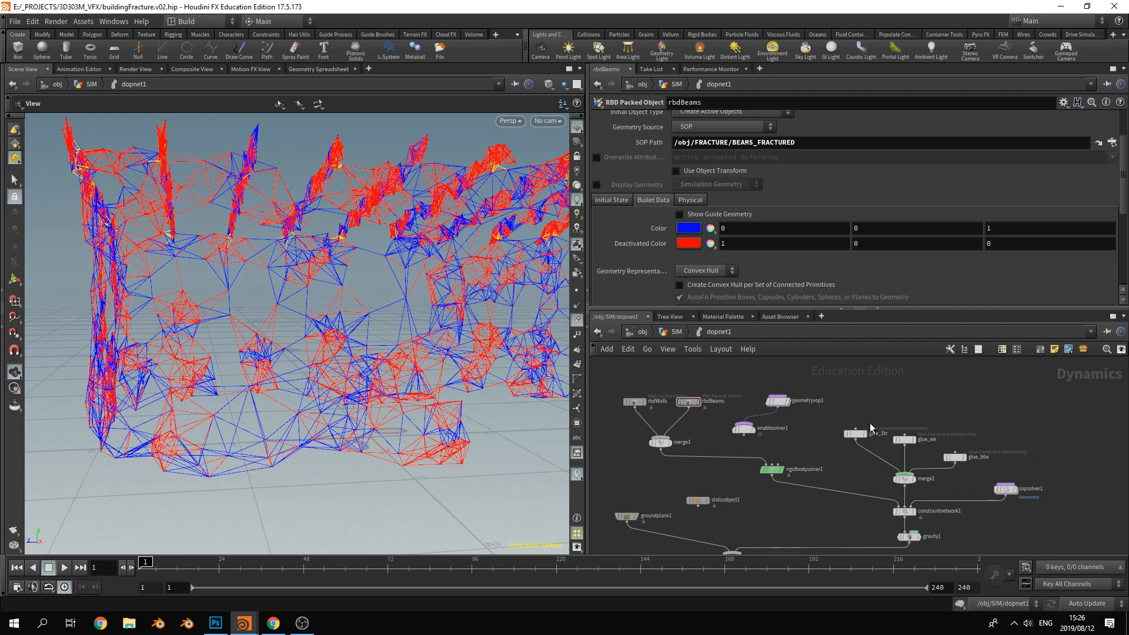
scroll(246, 361, "down", 2)
left_click_drag(247, 358, 363, 367)
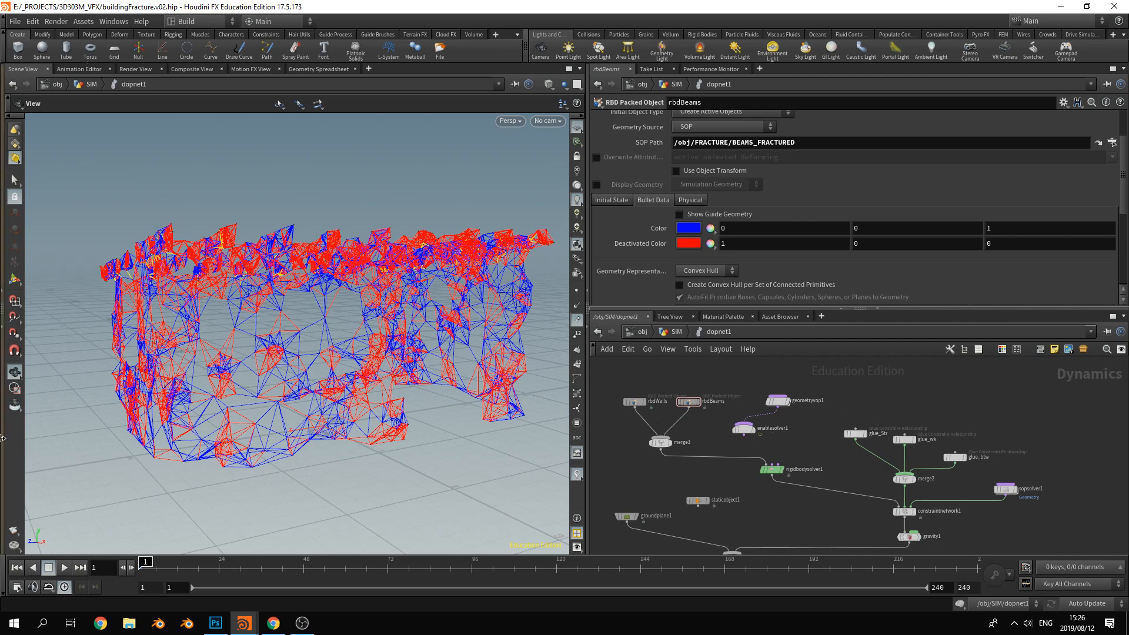
Check glue_Str's settings, and bypass glue_wk to examine only the remaining constraints
left_click(855, 434)
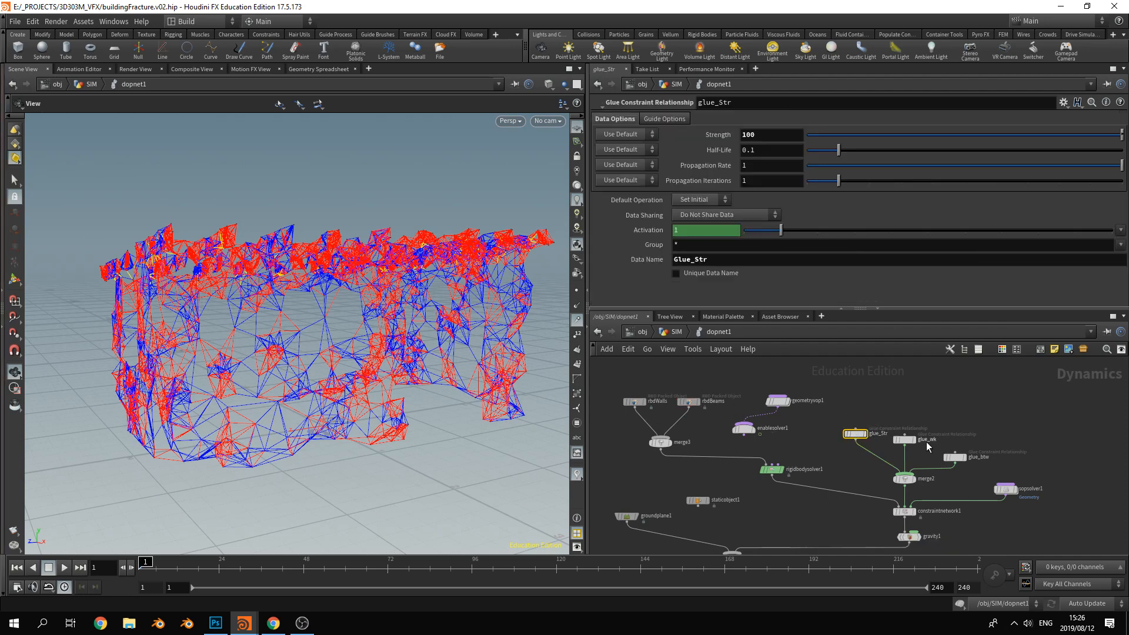
left_click(895, 439)
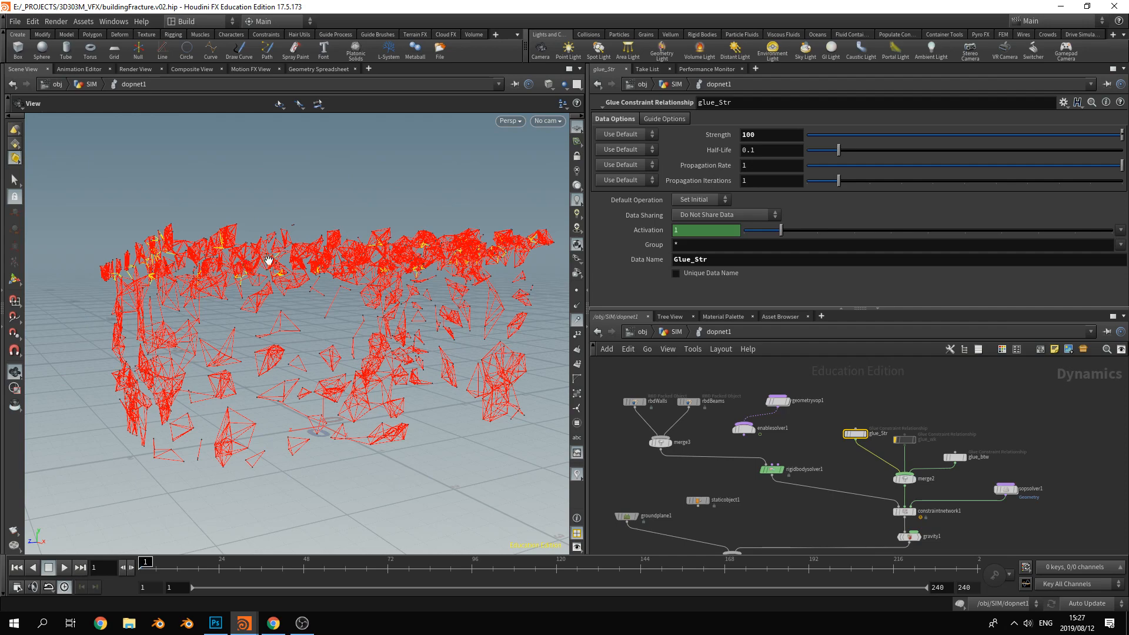
left_click_drag(268, 259, 366, 247)
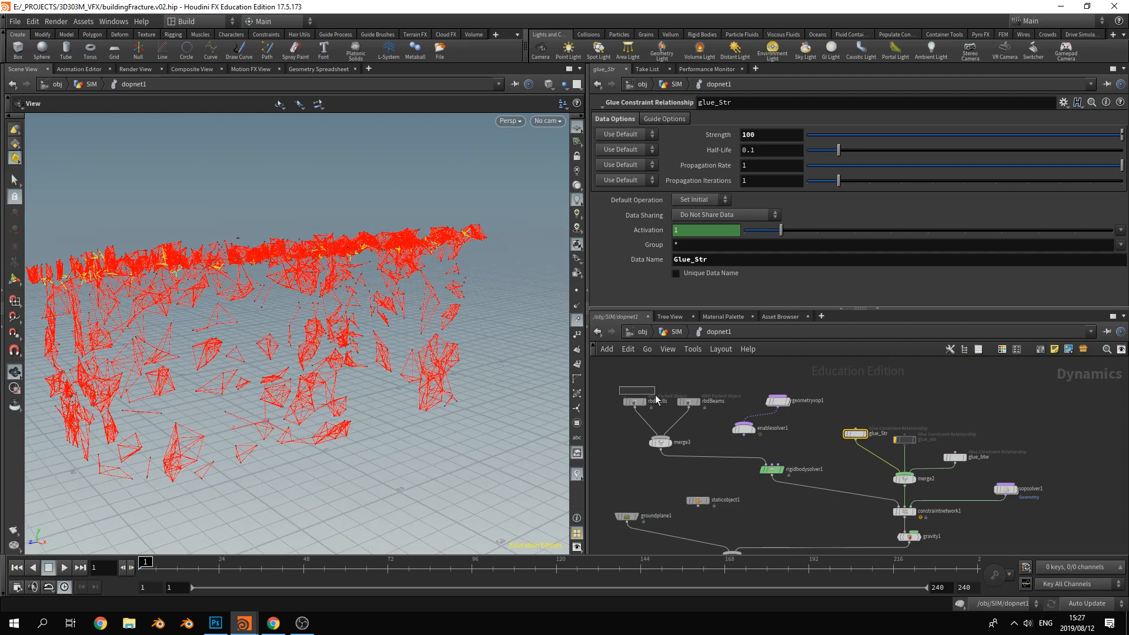
Turn Display Geometry back on for rbdWalls and rbdBeams and show the building in wireframe
left_click_drag(656, 400, 704, 409)
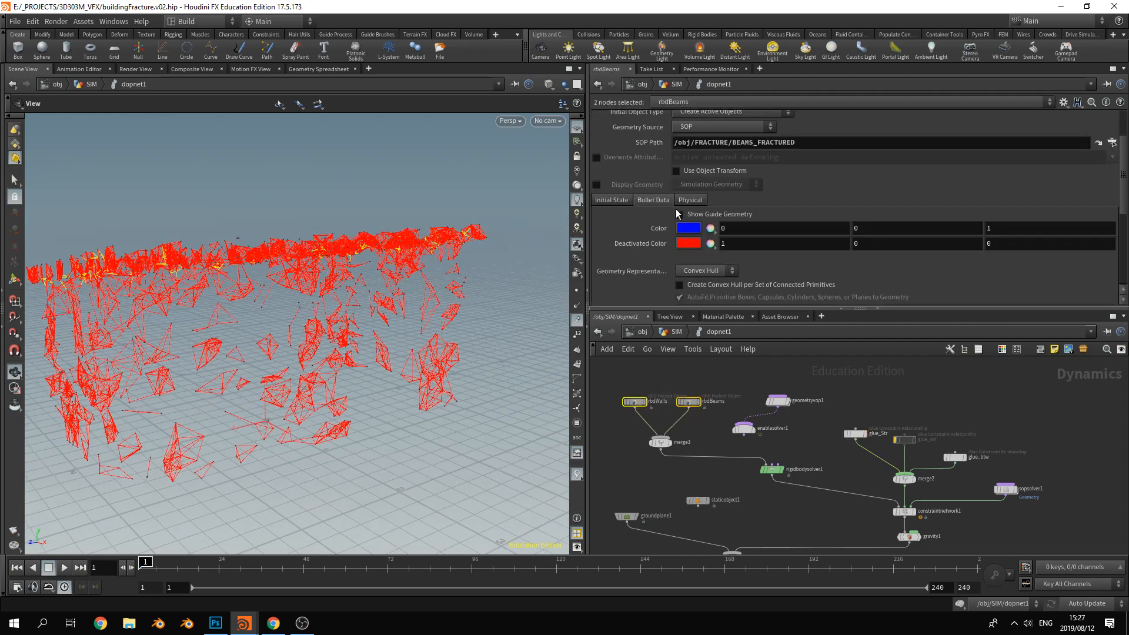
left_click(597, 185)
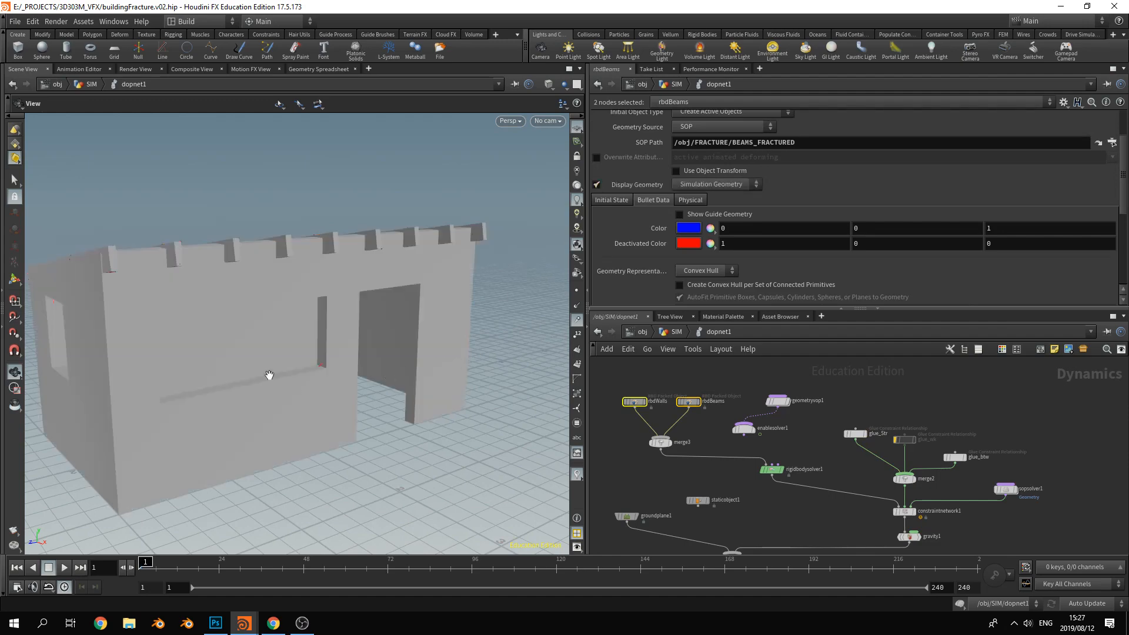
key("w")
Play the simulation with glue_wk bypassed, examine how the fractured clusters fall, and return to frame 1
mouse_move(345, 341)
left_mouse_down()
mouse_move(308, 373)
mouse_move(343, 317)
mouse_move(326, 322)
mouse_move(193, 479)
left_mouse_up()
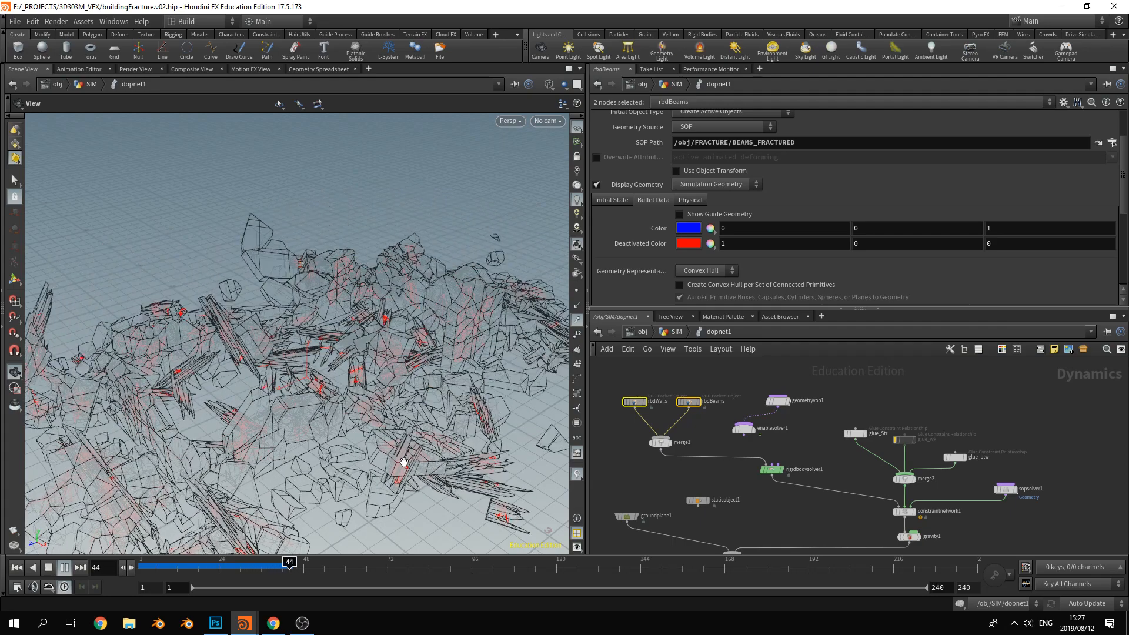
scroll(327, 379, "down", 5)
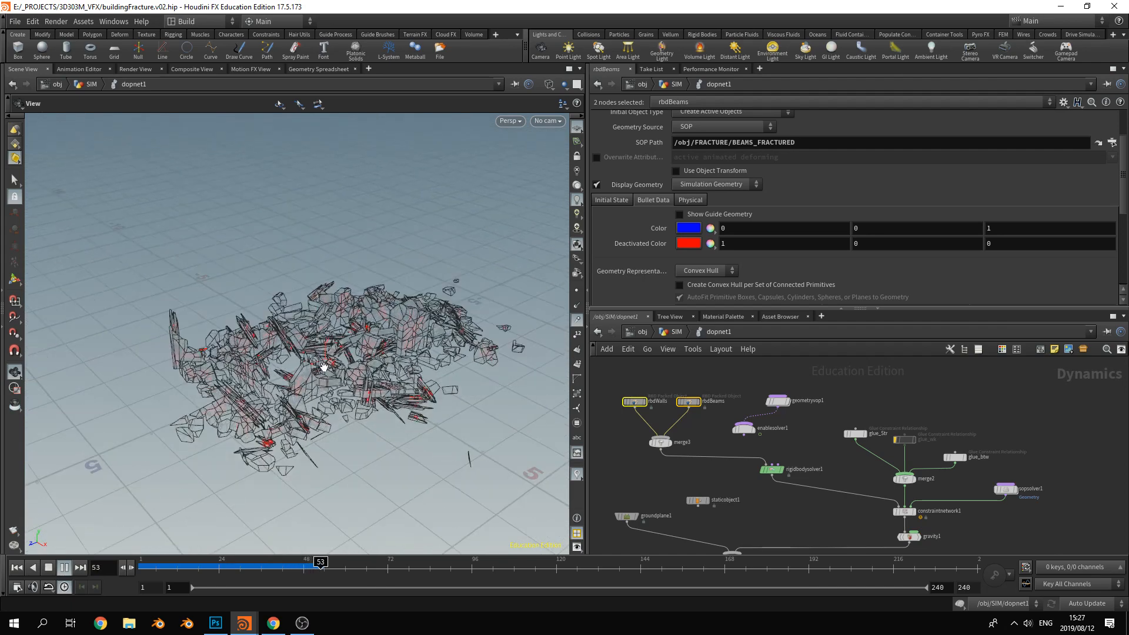
left_click_drag(324, 366, 343, 363)
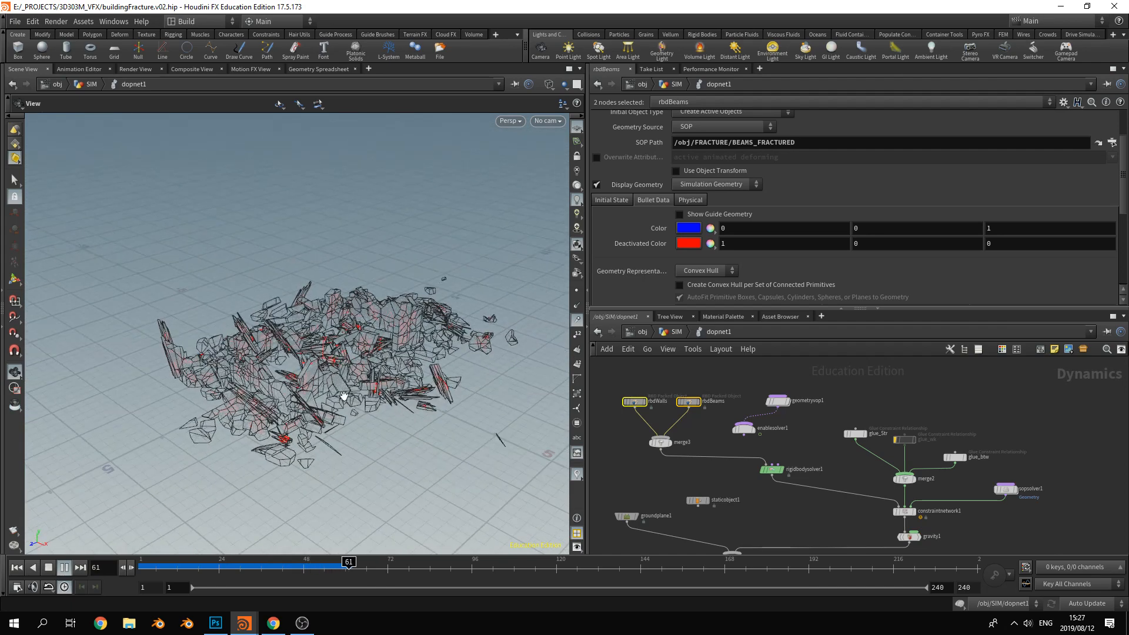
left_click(64, 568)
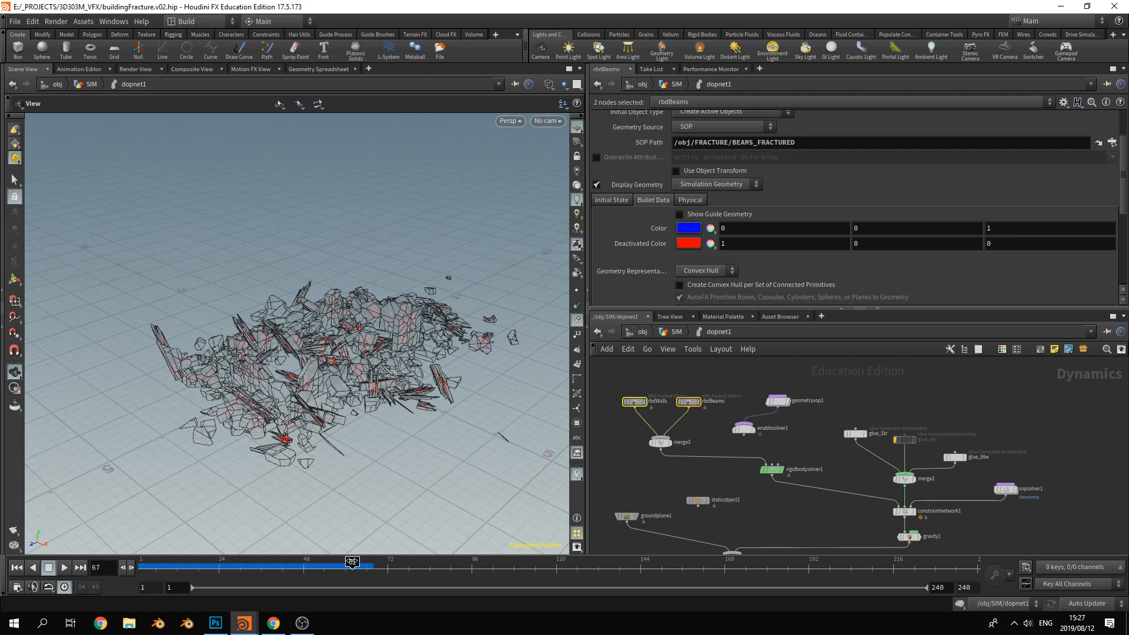
left_click_drag(352, 561, 141, 563)
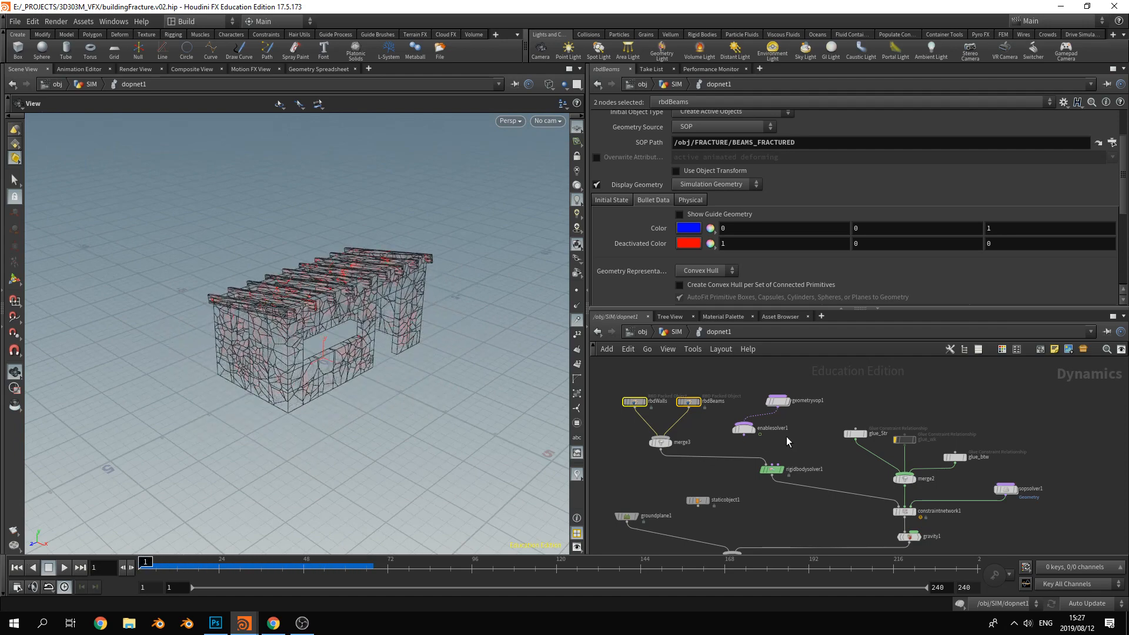
Re-enable glue_wk and play the simulation with all glue constraints active, returning to the first frame
scroll(910, 442, "up", 2)
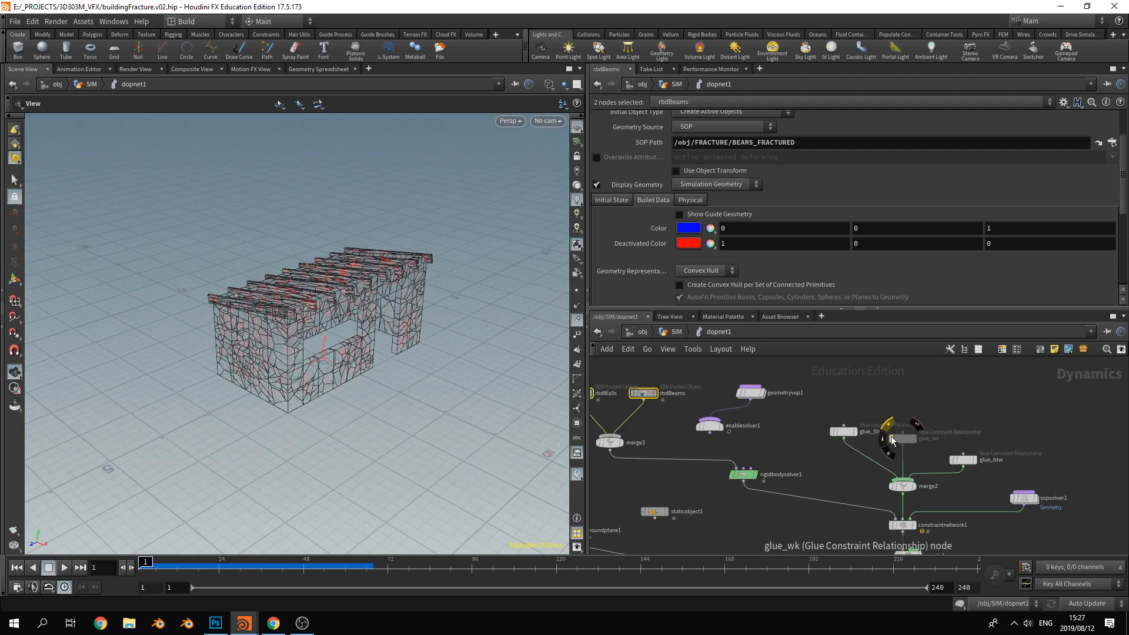
left_click(893, 438)
left_click(841, 478)
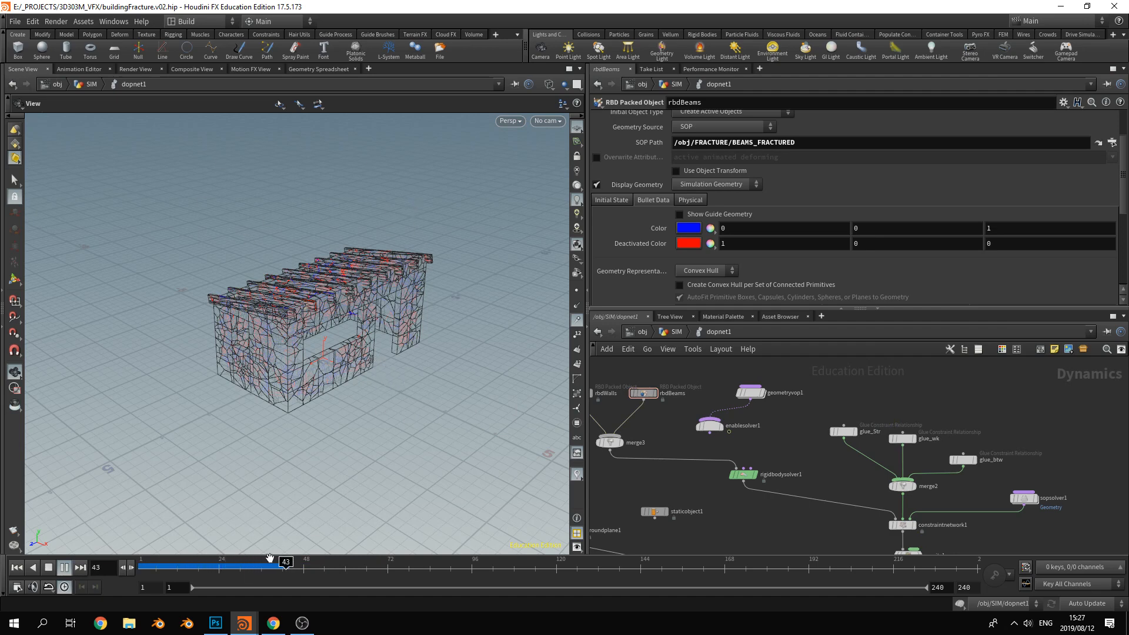
left_click(50, 568)
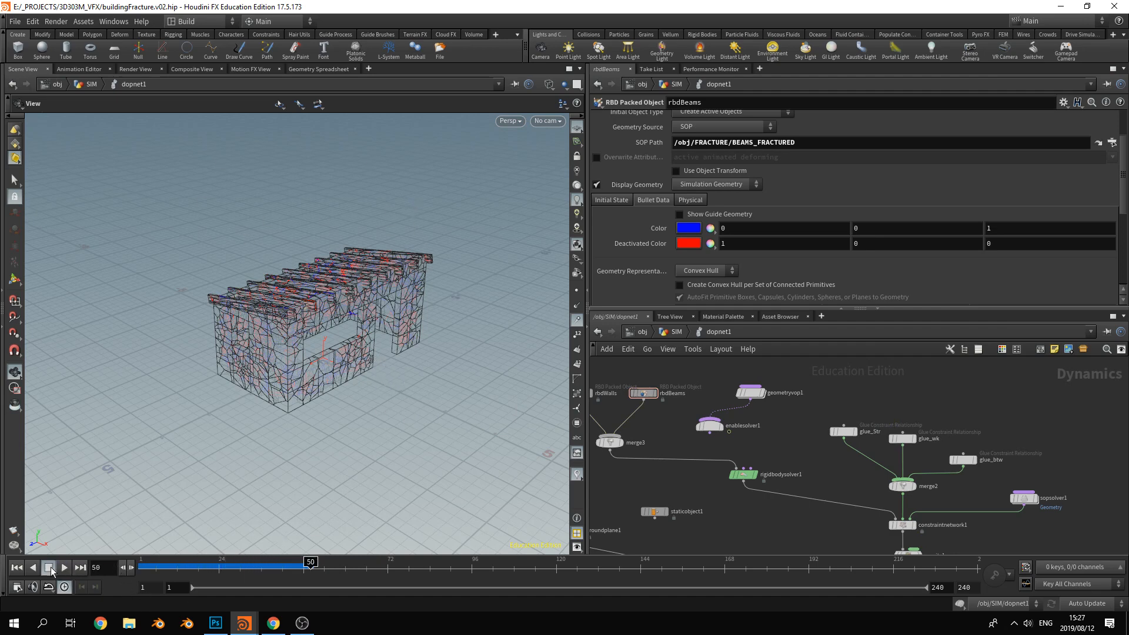
left_click(17, 568)
Bypass glue_Str and play the simulation to see the collapse without the strong glue, and rewind to frame 1
left_click(833, 432)
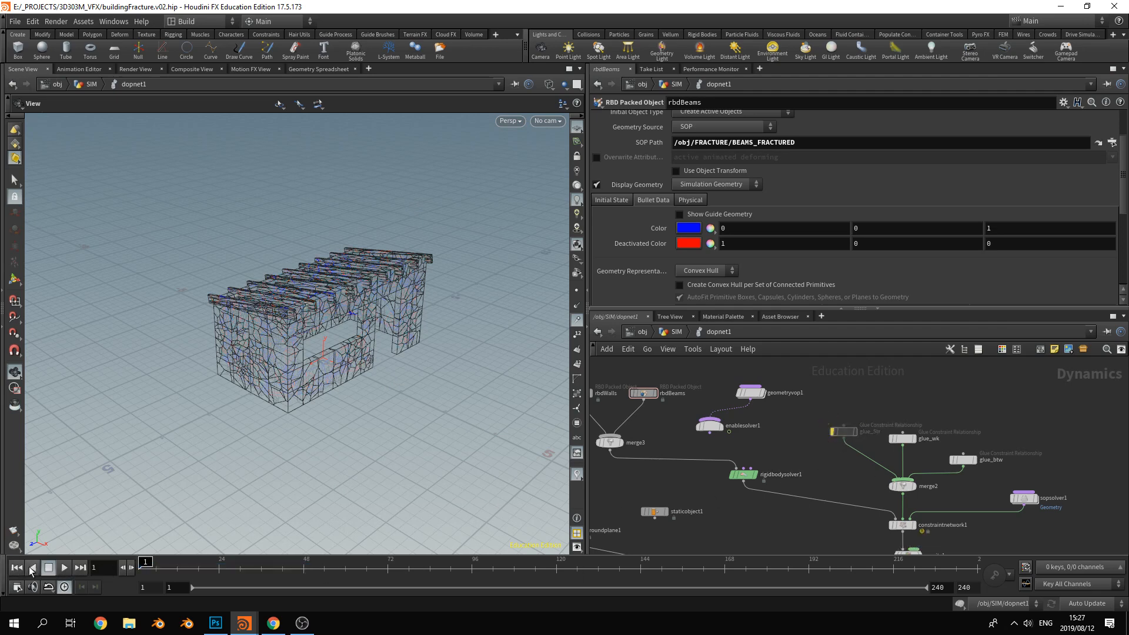
left_click(62, 568)
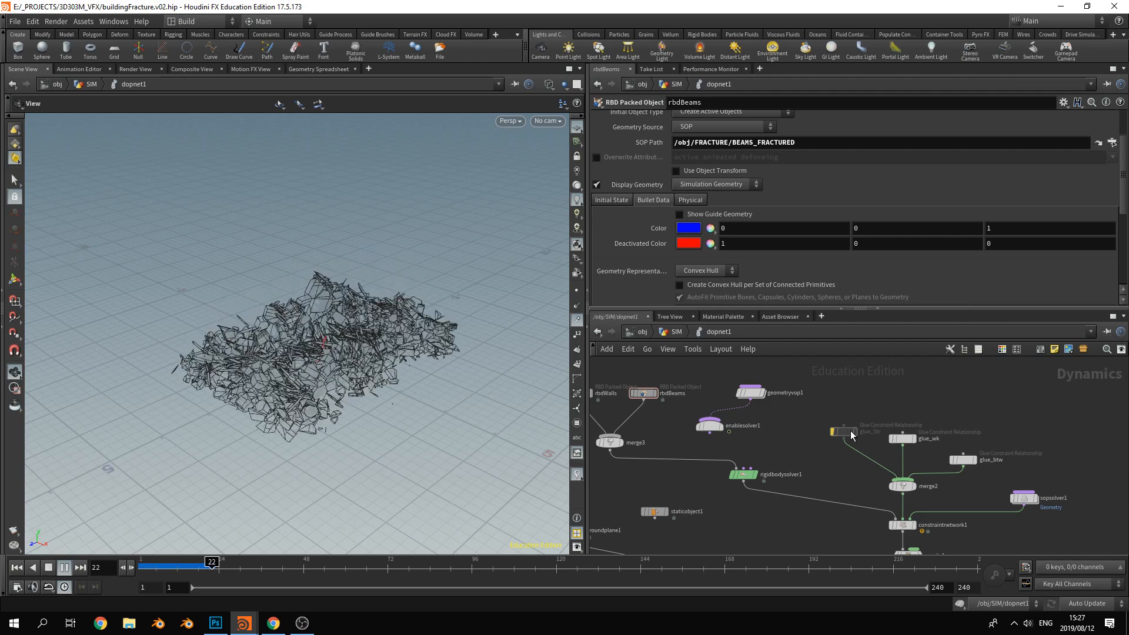
left_click_drag(835, 430, 822, 431)
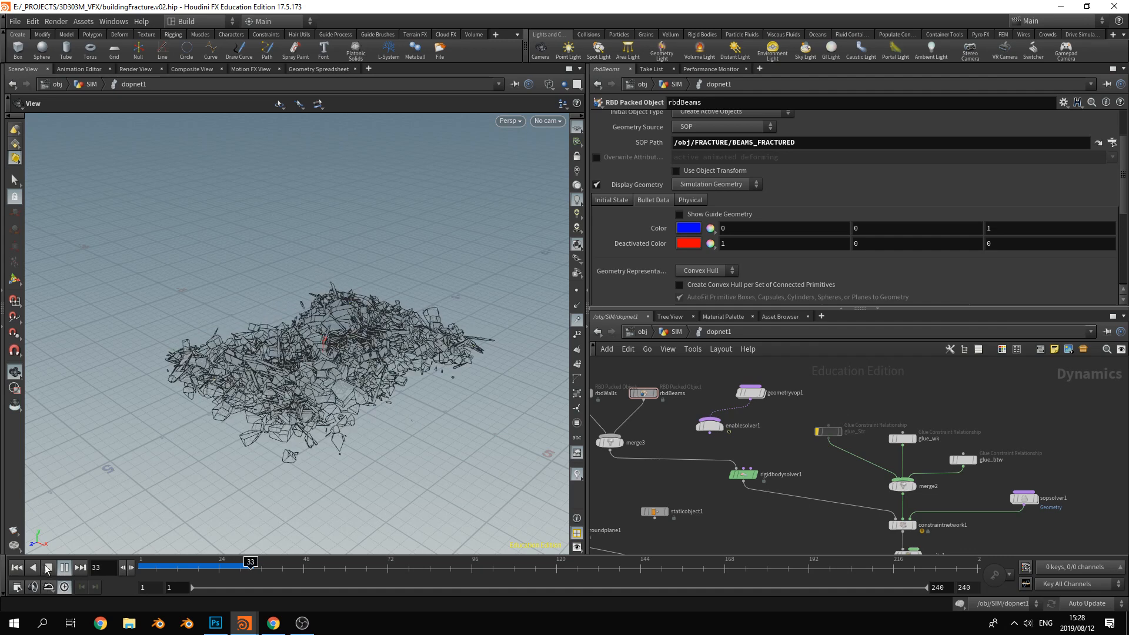
left_click(14, 570)
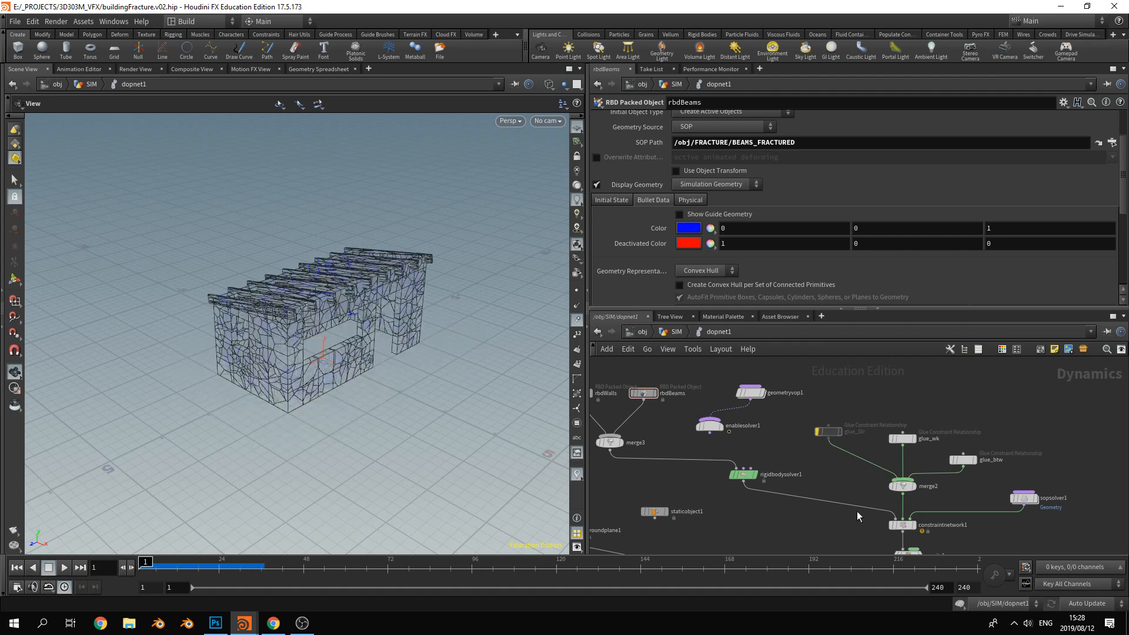
Connect staticobject1 to merge1 and reorder the merge inputs so gravity1 comes last, after staticobject1
middle_click_drag(848, 481, 913, 421)
middle_click_drag(804, 469, 748, 429)
scroll(810, 494, "up", 1)
left_click_drag(731, 425, 781, 498)
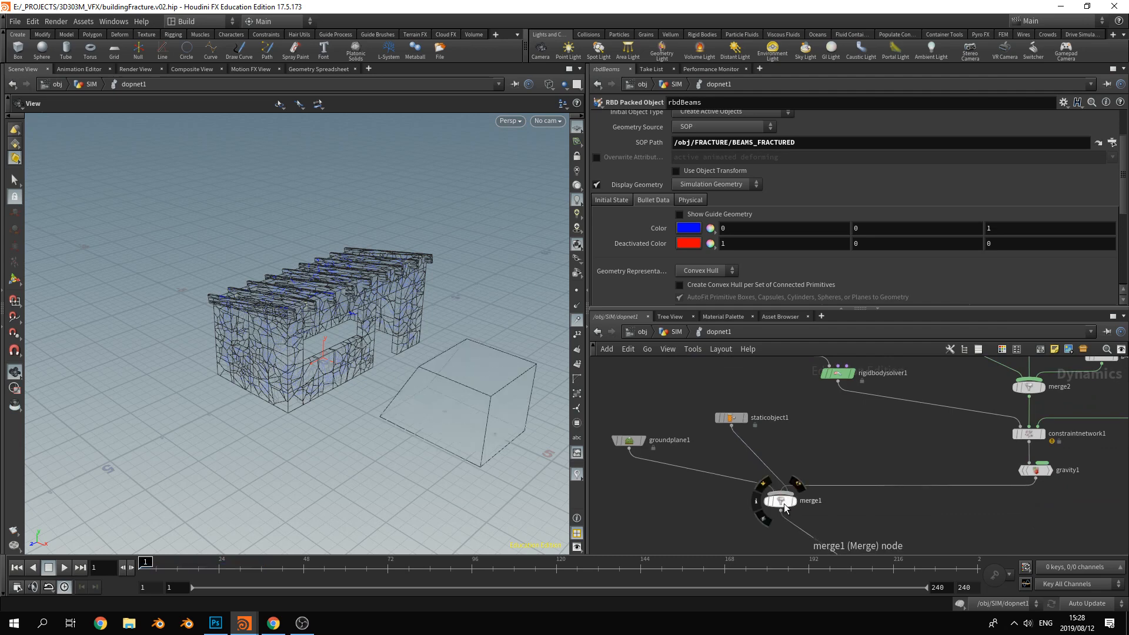
left_click(781, 501)
left_click(623, 182)
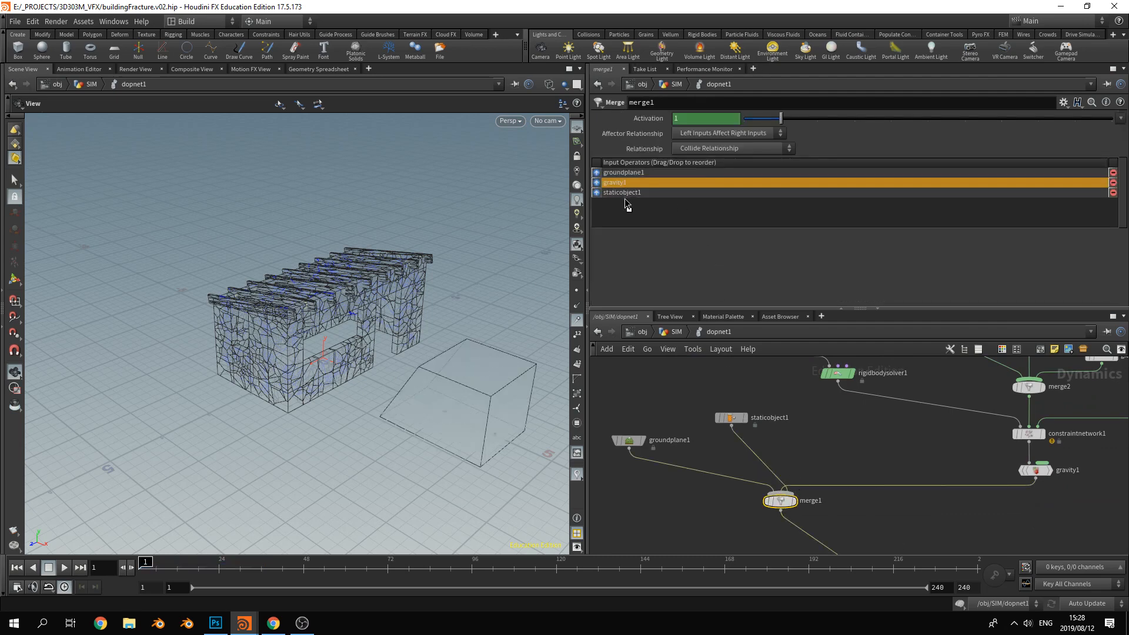
left_click_drag(614, 186, 615, 214)
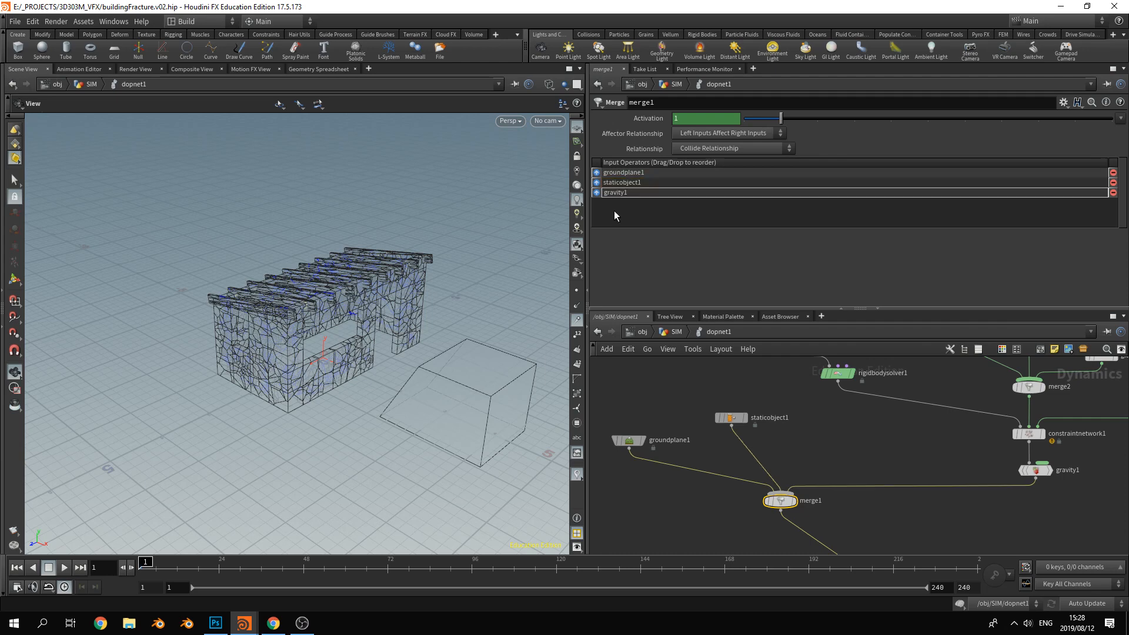
scroll(406, 392, "up", 3)
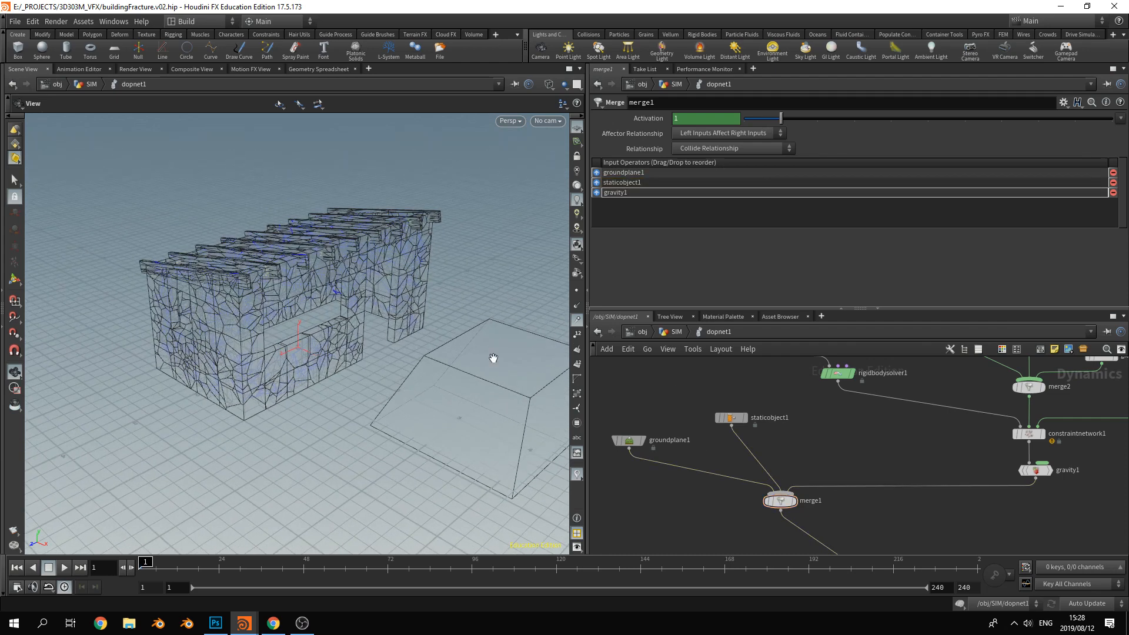
Re-enable the bypassed glue_Str constraint relationship and return to the SIM network after checking glue_wk's settings
middle_click_drag(889, 435, 775, 546)
mouse_move(820, 434)
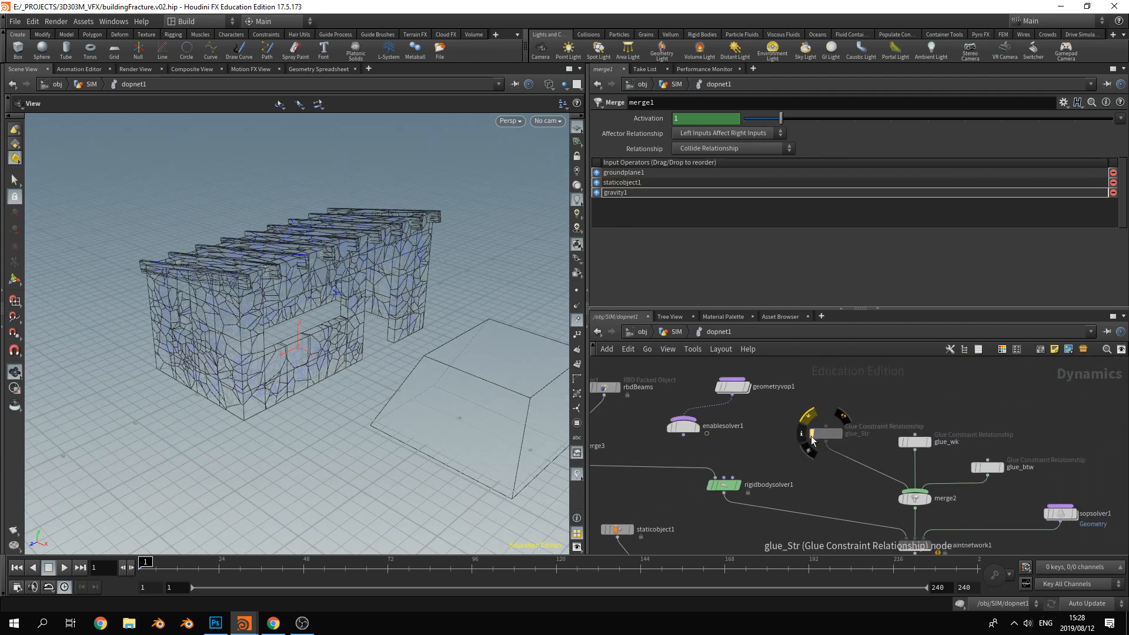
left_click_drag(826, 442, 824, 434)
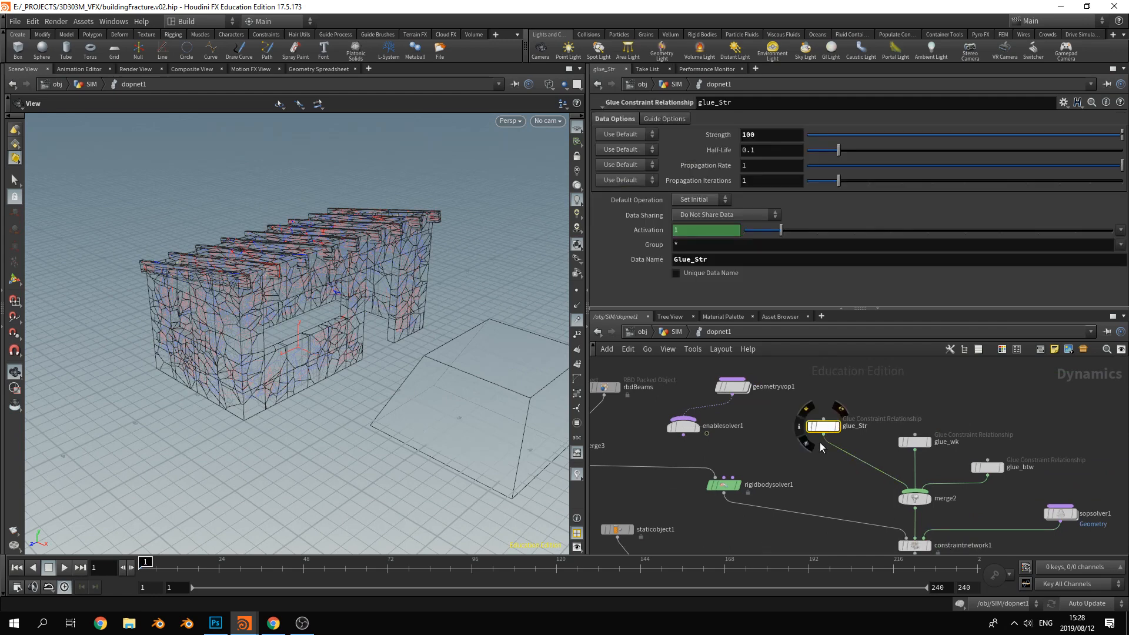
left_click(915, 442)
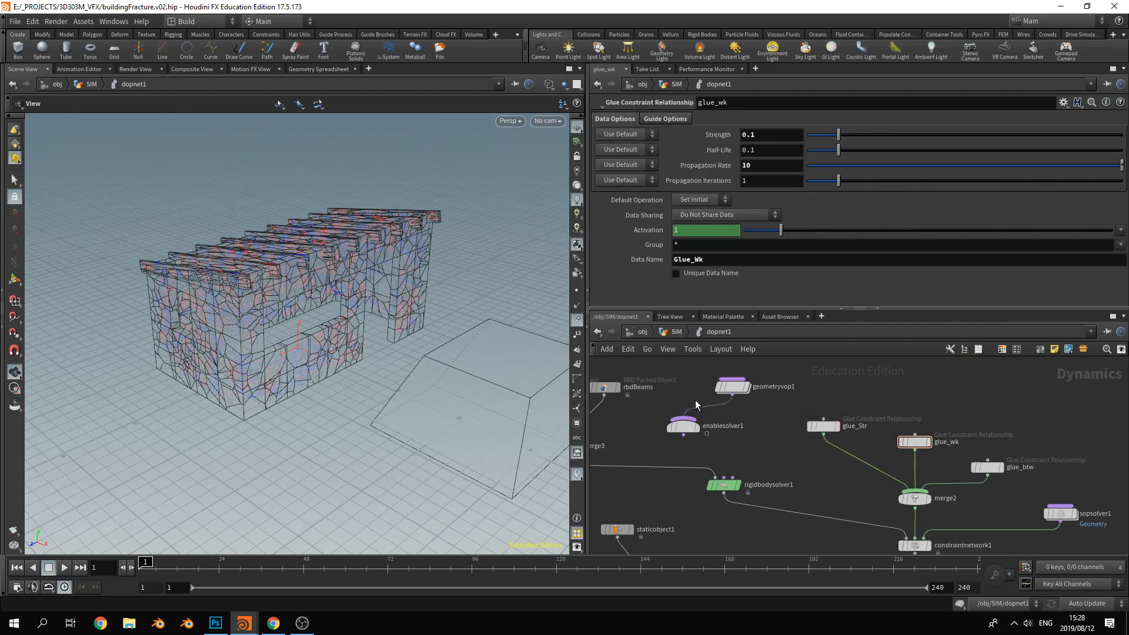
left_click(666, 332)
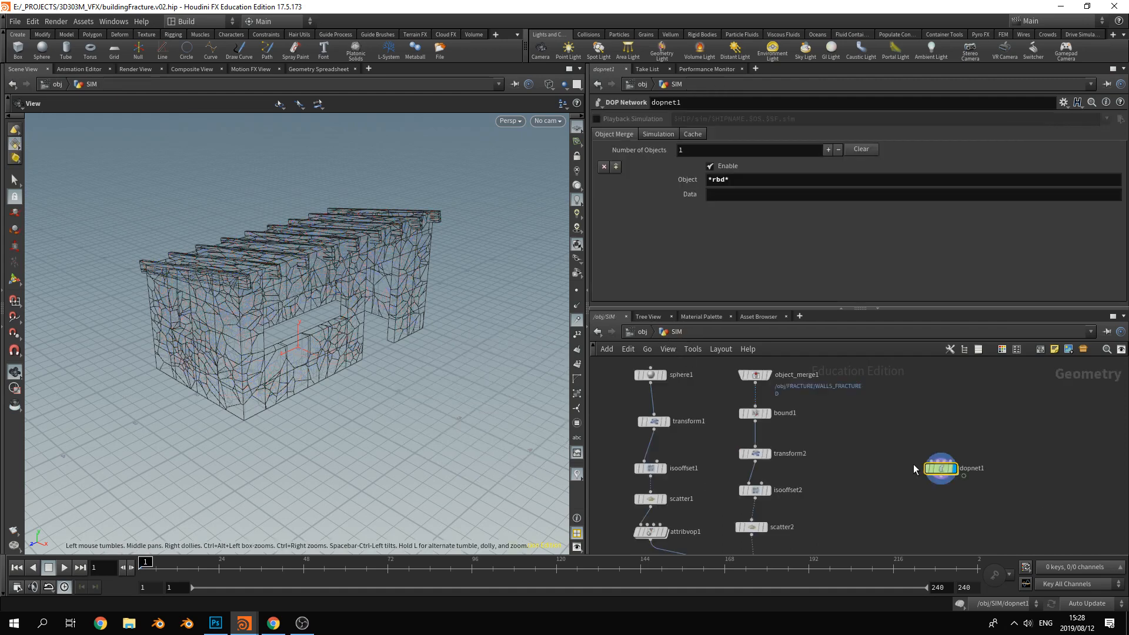
Examine the glue break-force settings of pointwrangle2, primitivewrangle3 and pointwrangle4 in the CONSTRAINTS network, returning to the object level
middle_click_drag(848, 458, 857, 401)
middle_click_drag(823, 474, 831, 490)
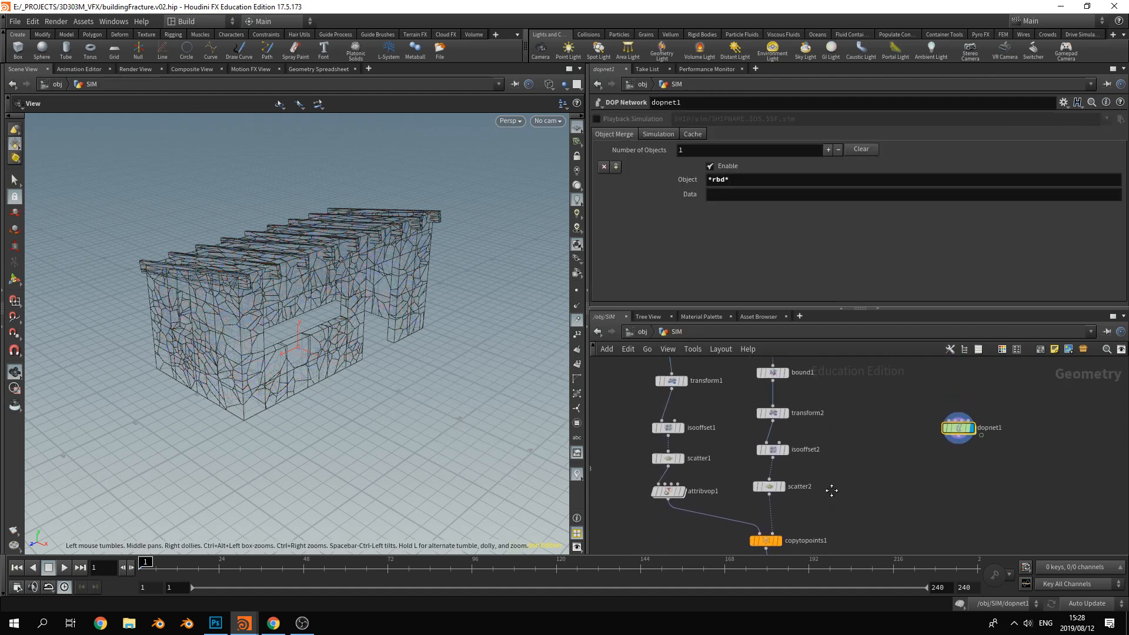
left_click(639, 333)
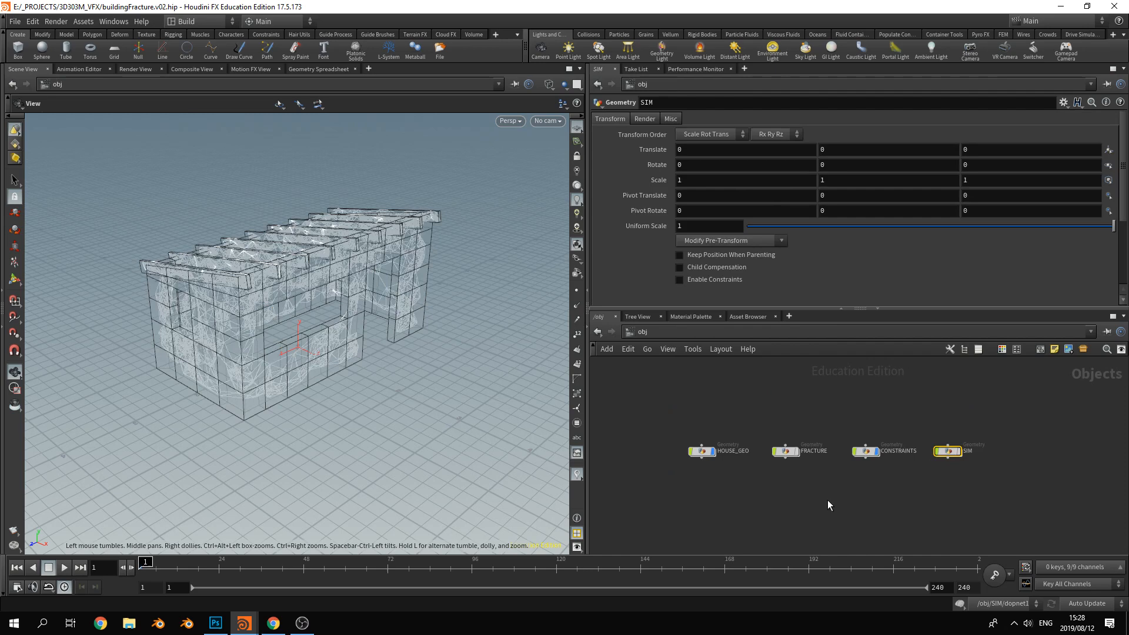
double_click(867, 451)
middle_click_drag(796, 447, 941, 540)
scroll(835, 526, "down", 3)
middle_click_drag(732, 459, 754, 493)
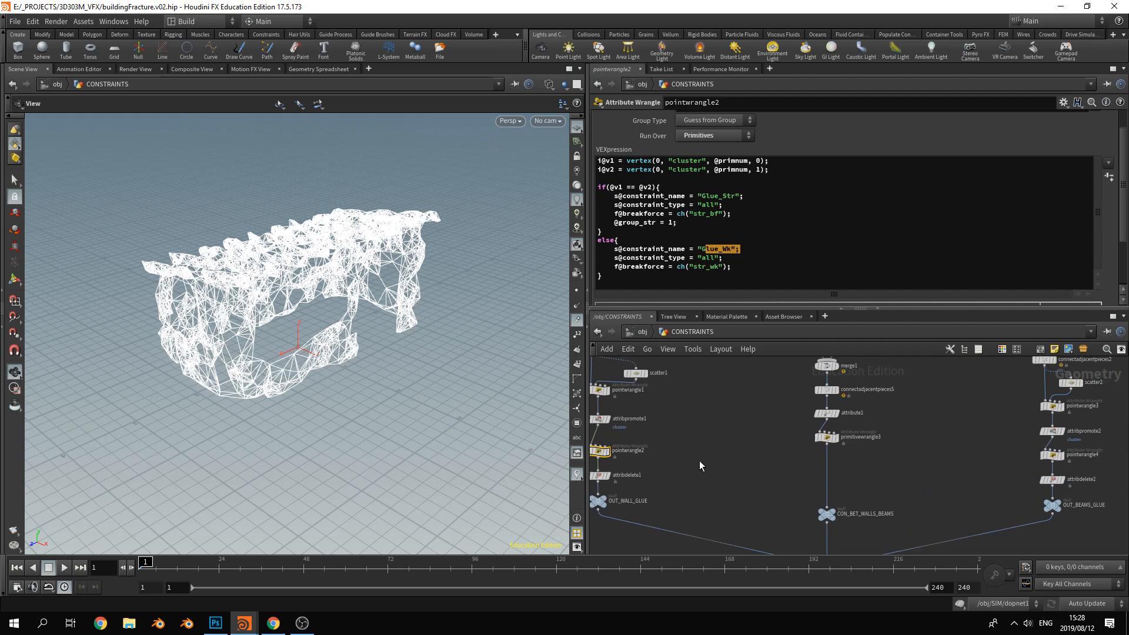
middle_click_drag(700, 460, 745, 437)
scroll(1115, 247, "down", 3)
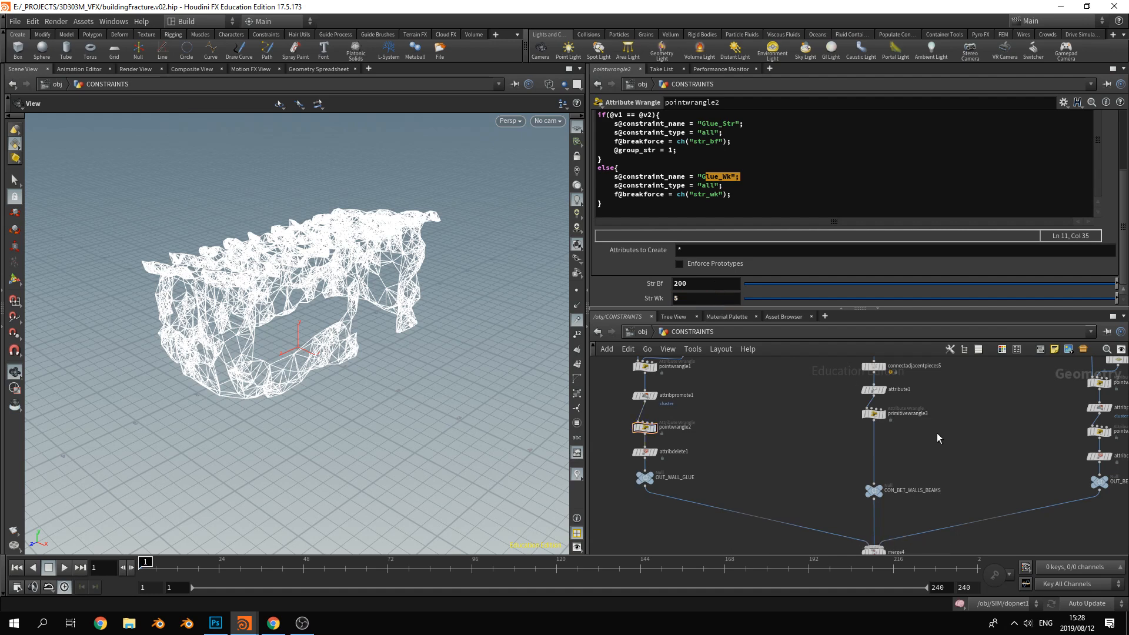
left_click(874, 414)
left_click(1099, 431)
left_click(642, 332)
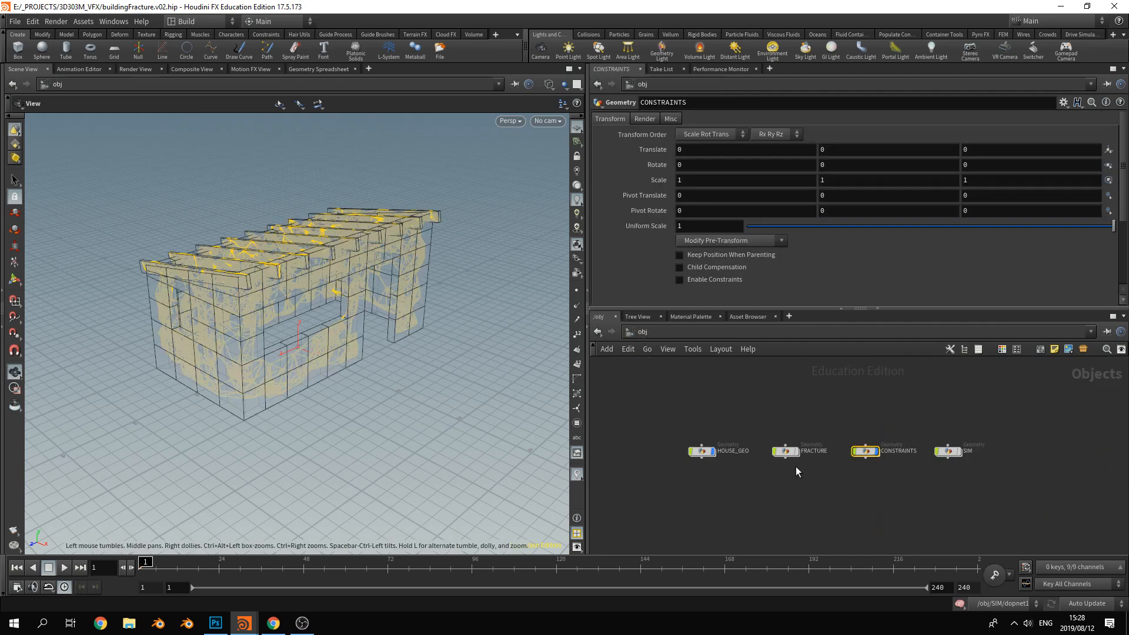
Reopen dopnet1 inside SIM and check staticobject1's settings and its connection to merge1
double_click(951, 449)
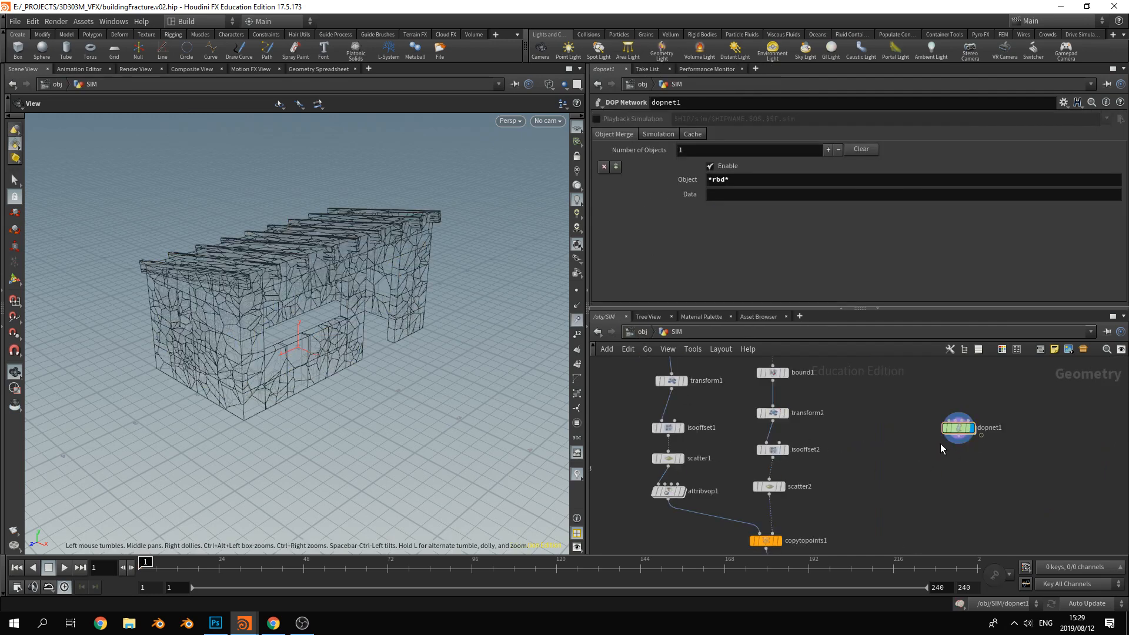
double_click(959, 428)
left_click_drag(434, 366, 471, 426)
left_click(795, 462)
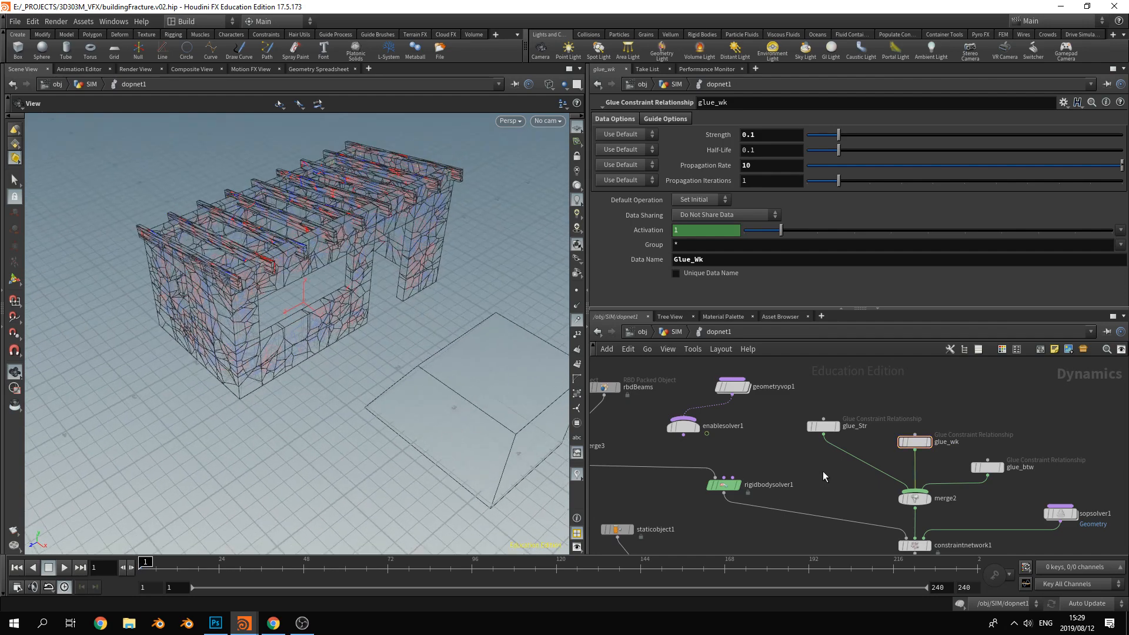
middle_click_drag(796, 480, 886, 396)
scroll(831, 428, "down", 1)
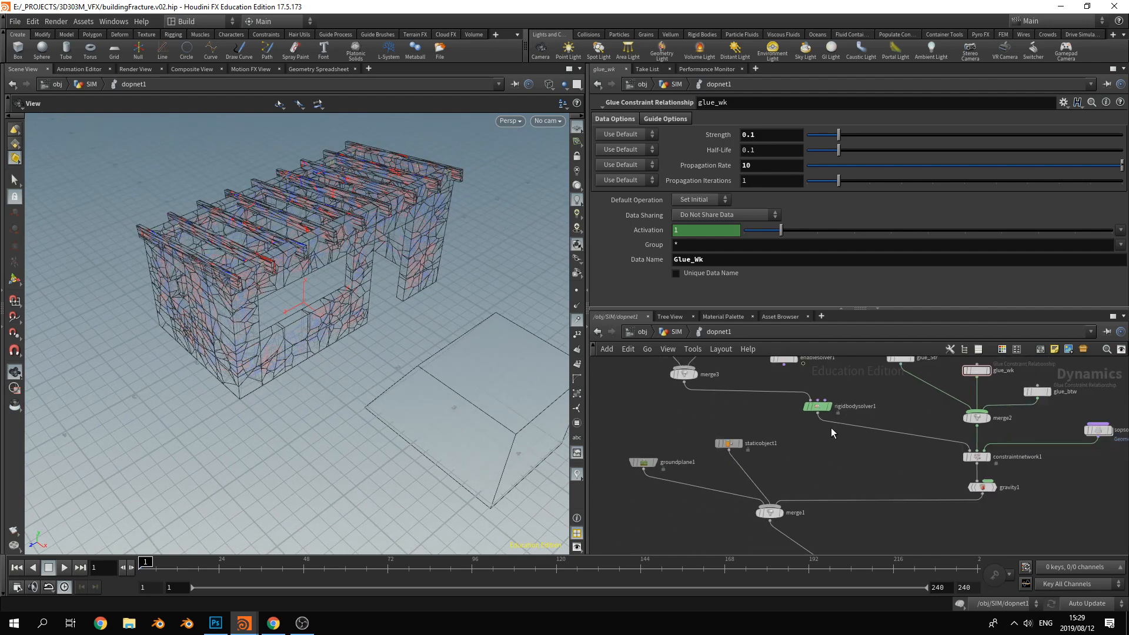
middle_click_drag(817, 446, 818, 411)
left_click(730, 408)
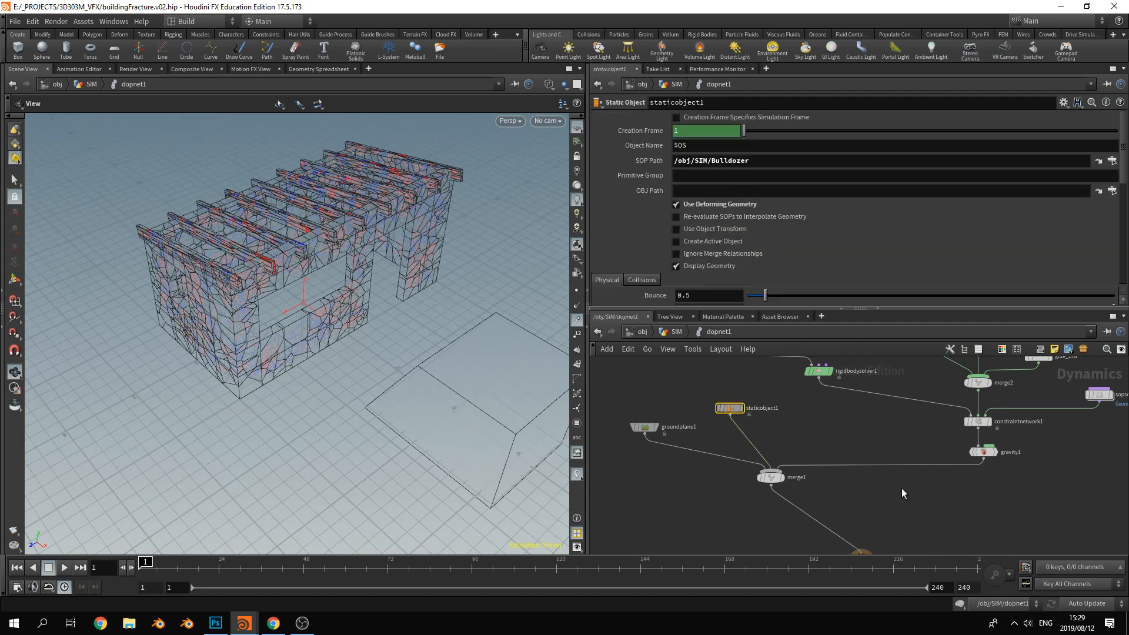
middle_click_drag(896, 502, 835, 497)
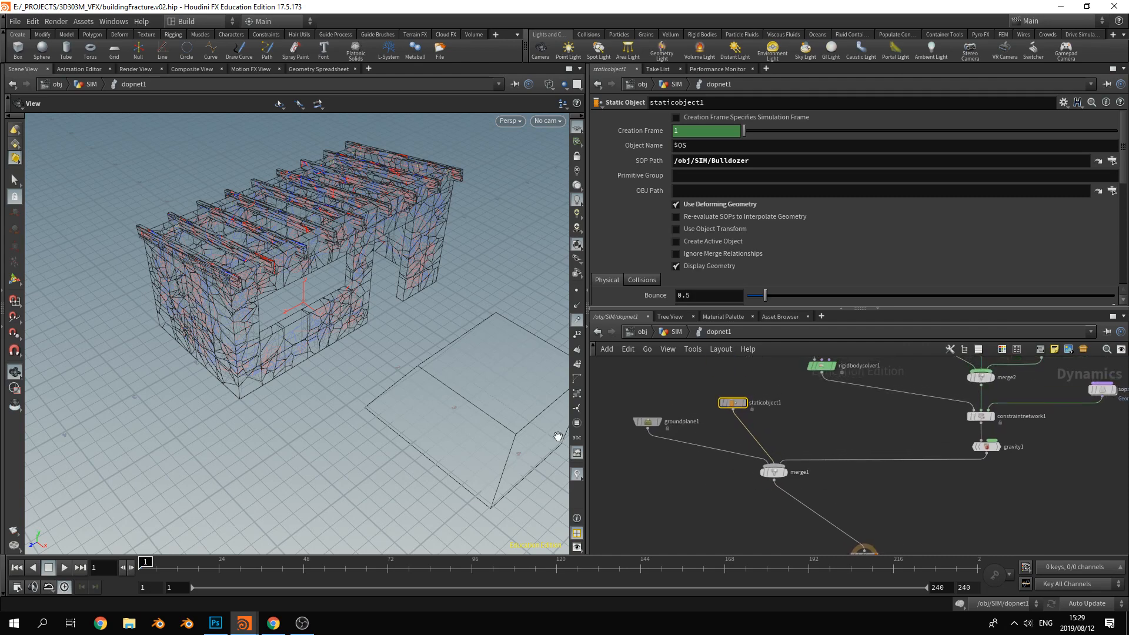
Play the simulation with the bulldozer collision object hitting the building, viewing it from several angles, and rewind to frame 1
mouse_move(291, 459)
left_mouse_down()
mouse_move(252, 408)
mouse_move(305, 426)
mouse_move(284, 450)
left_mouse_up()
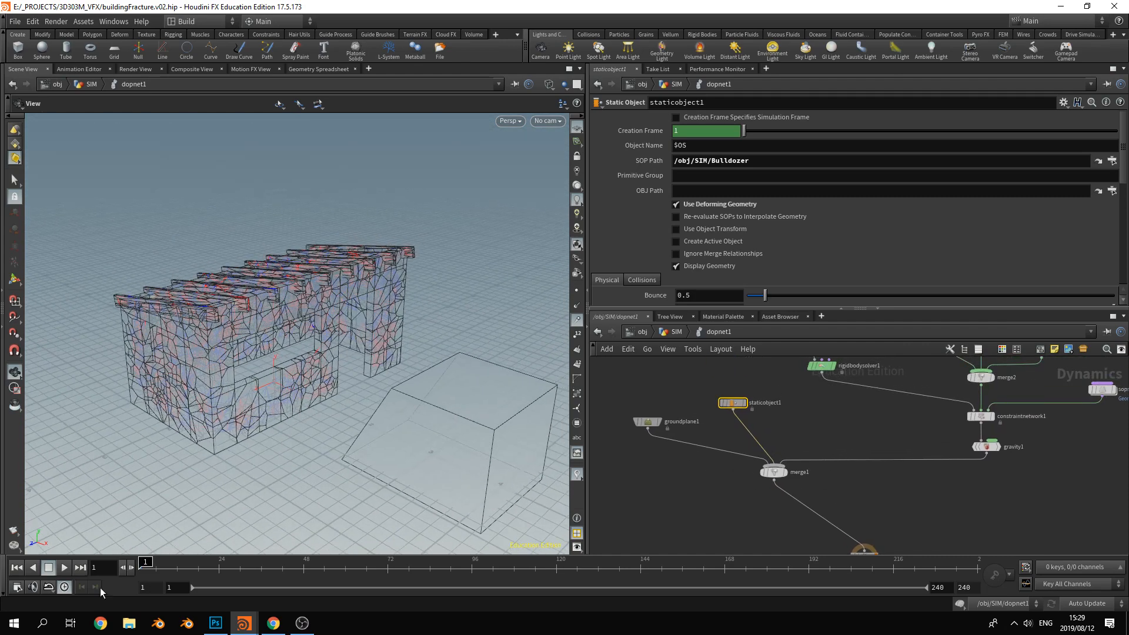
left_click(64, 567)
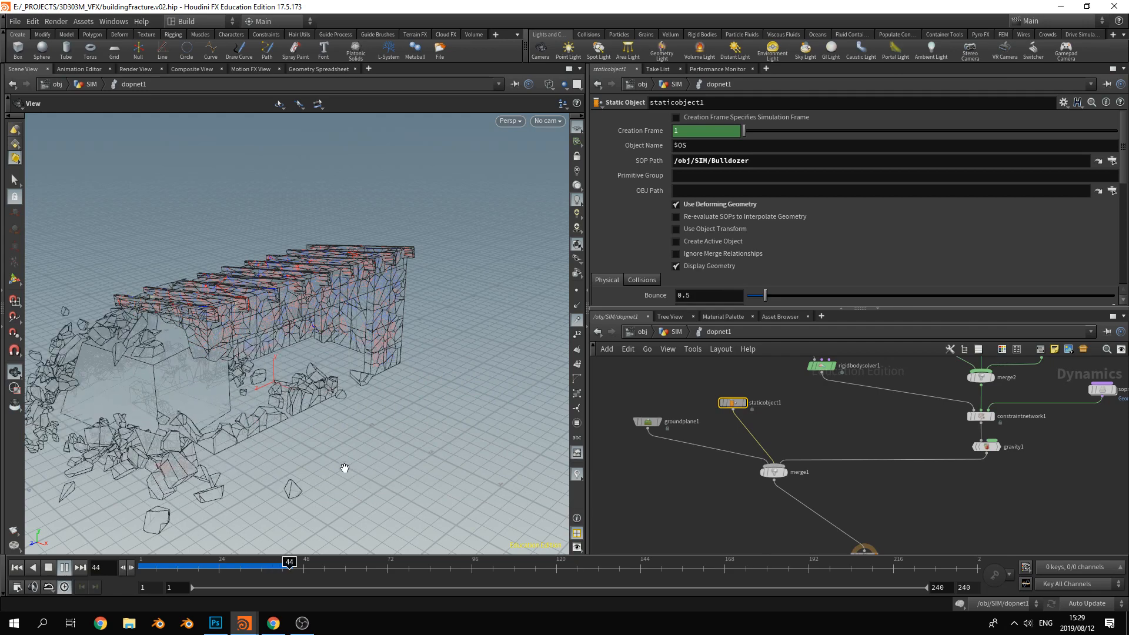
left_click_drag(290, 373, 428, 277)
left_click_drag(396, 323, 203, 412)
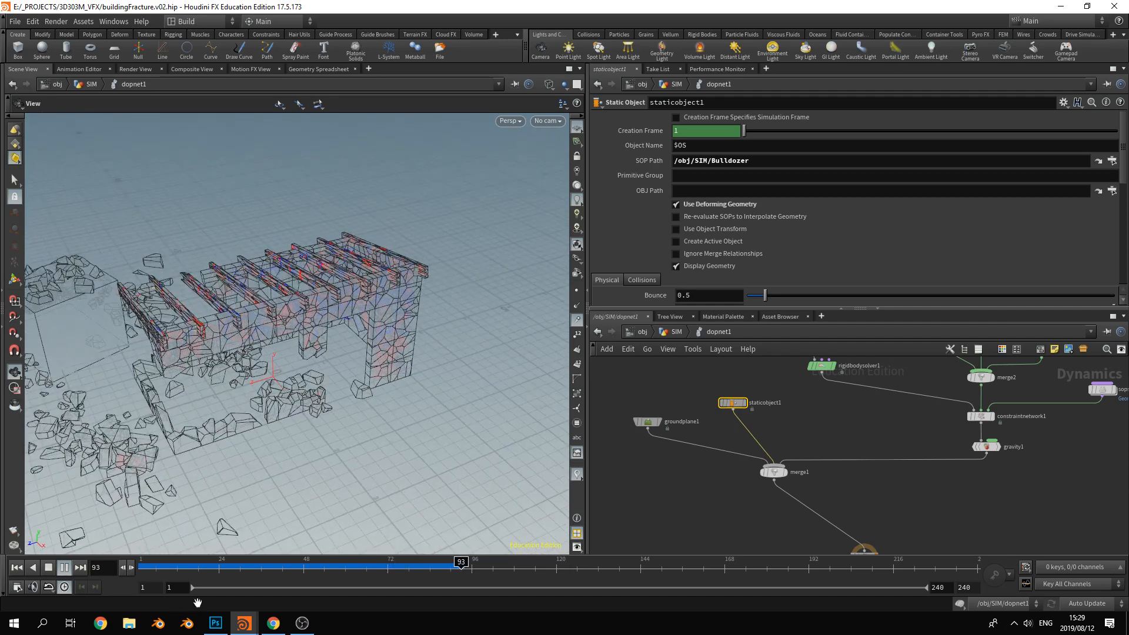
left_click(48, 569)
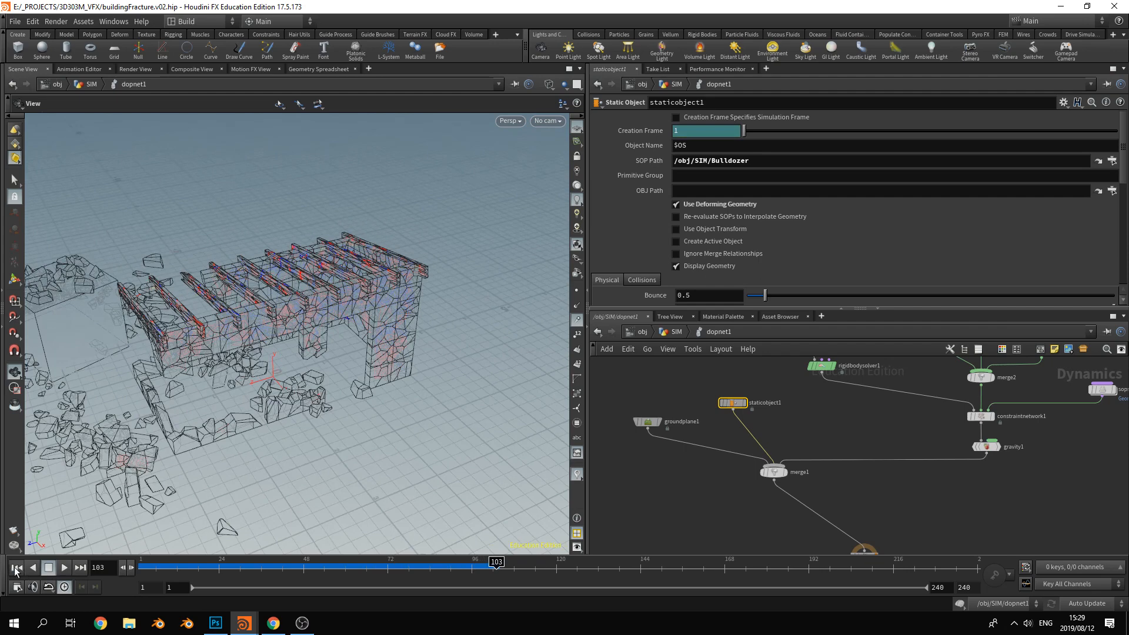
left_click(16, 569)
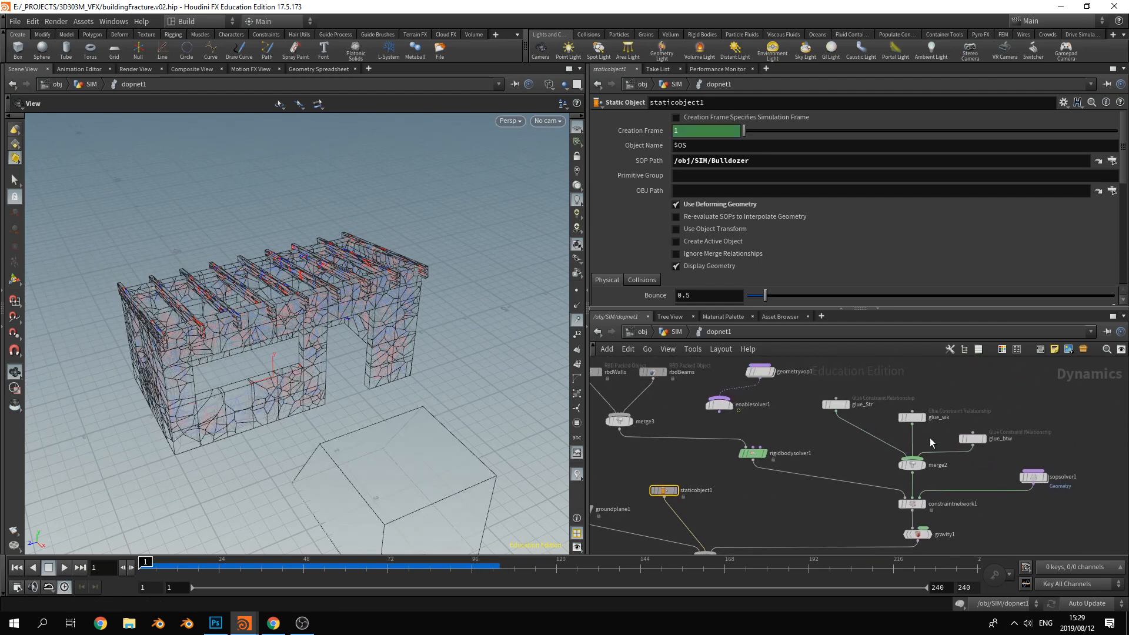
Set the strength of the glue_wk constraint relationship to 0.01 and play the simulation to test it
left_click(913, 419)
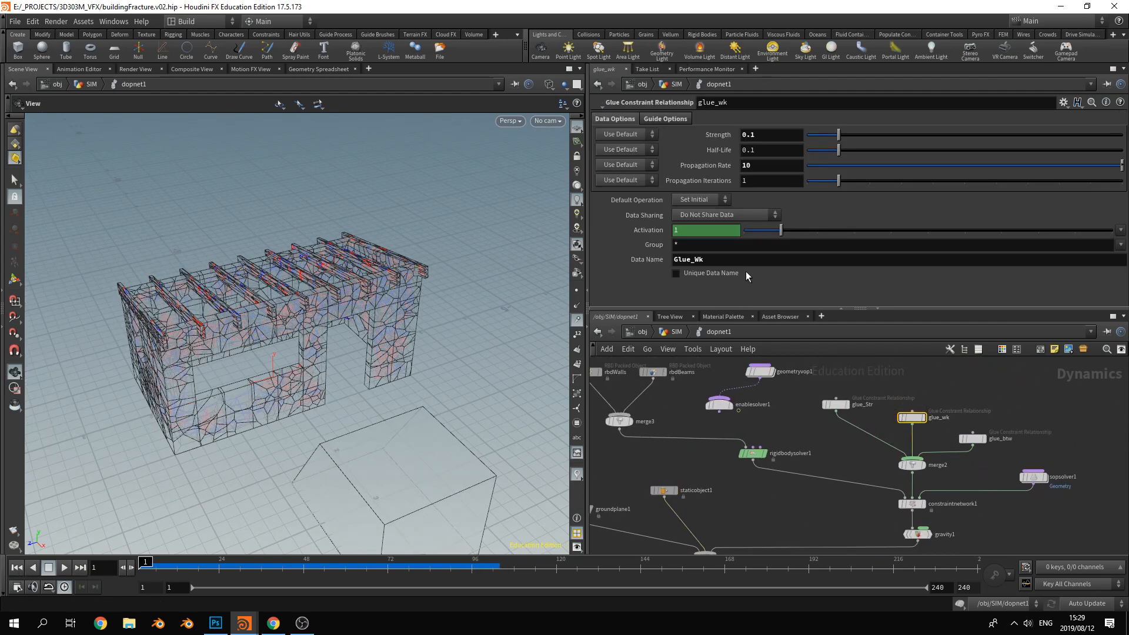
left_click(761, 135)
type("0.01")
key("Return")
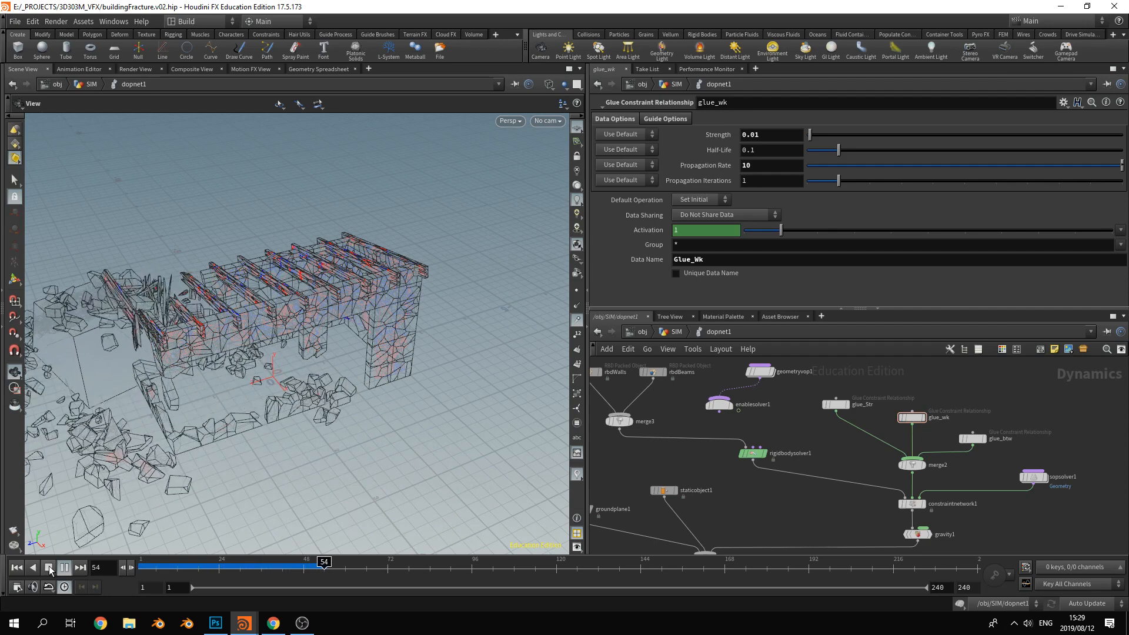
left_click(50, 569)
Set the glue_Str strength to 50 and replay the simulation from the first frame, rewinding when done
left_click(835, 405)
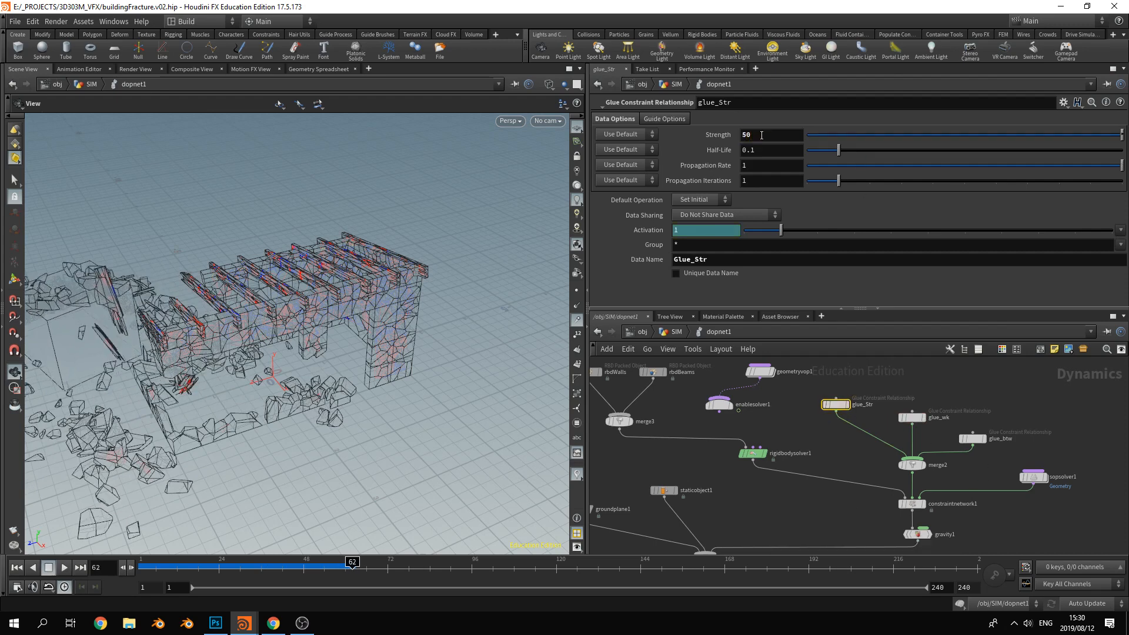
key("Return")
left_click(22, 567)
left_click(64, 568)
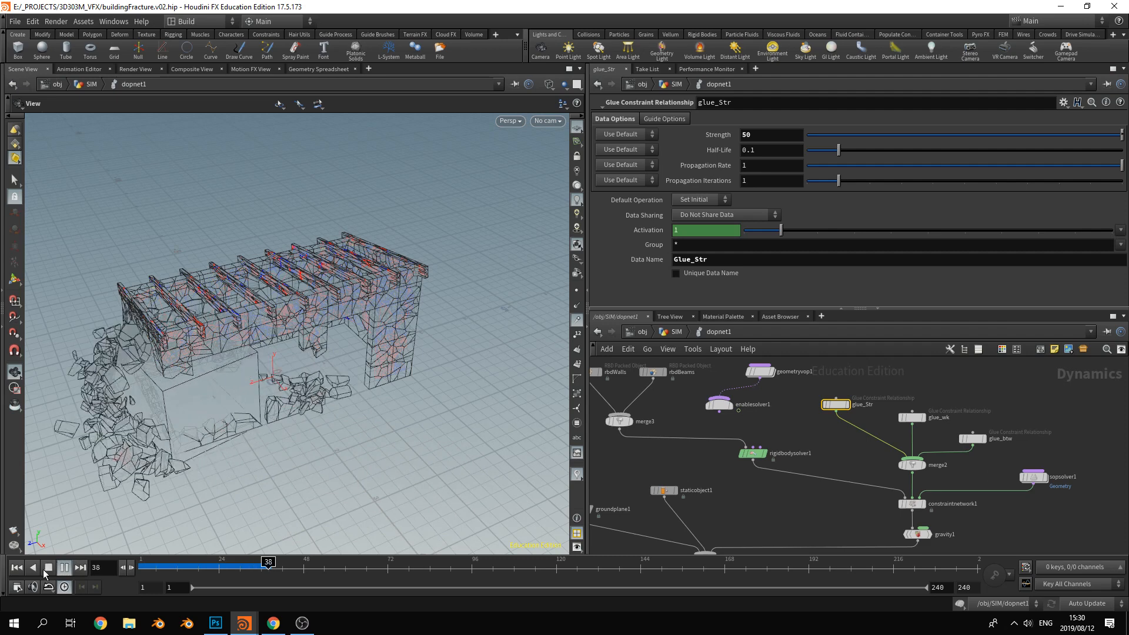
left_click(48, 568)
left_click(16, 569)
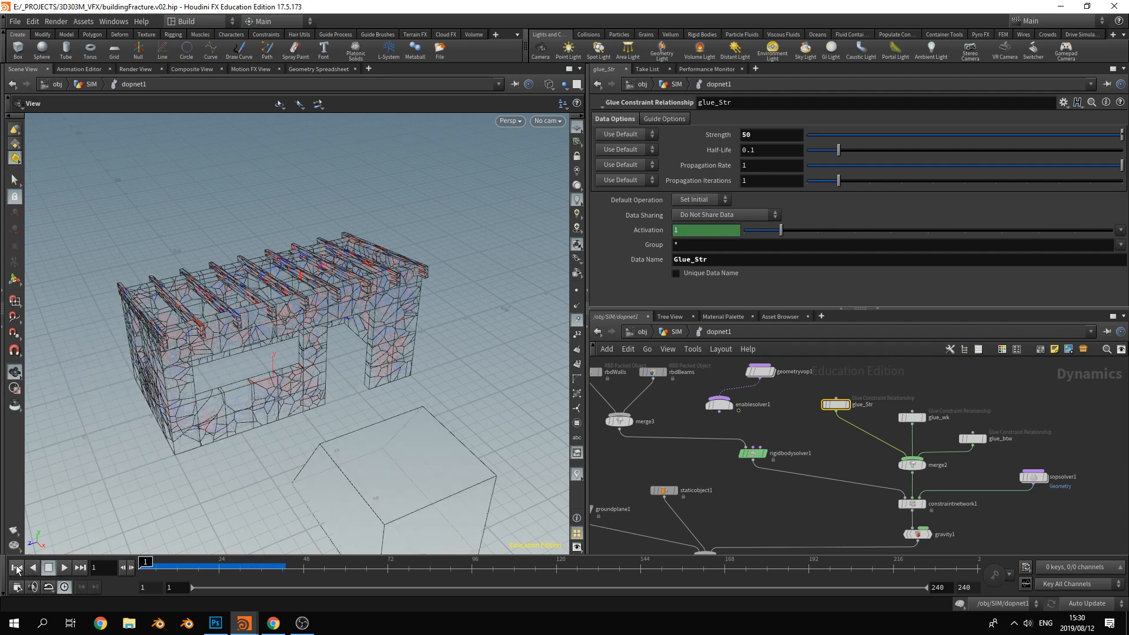
Set the strength of glue_btw to 20 and play the simulation to see how the beams break away
left_click(917, 418)
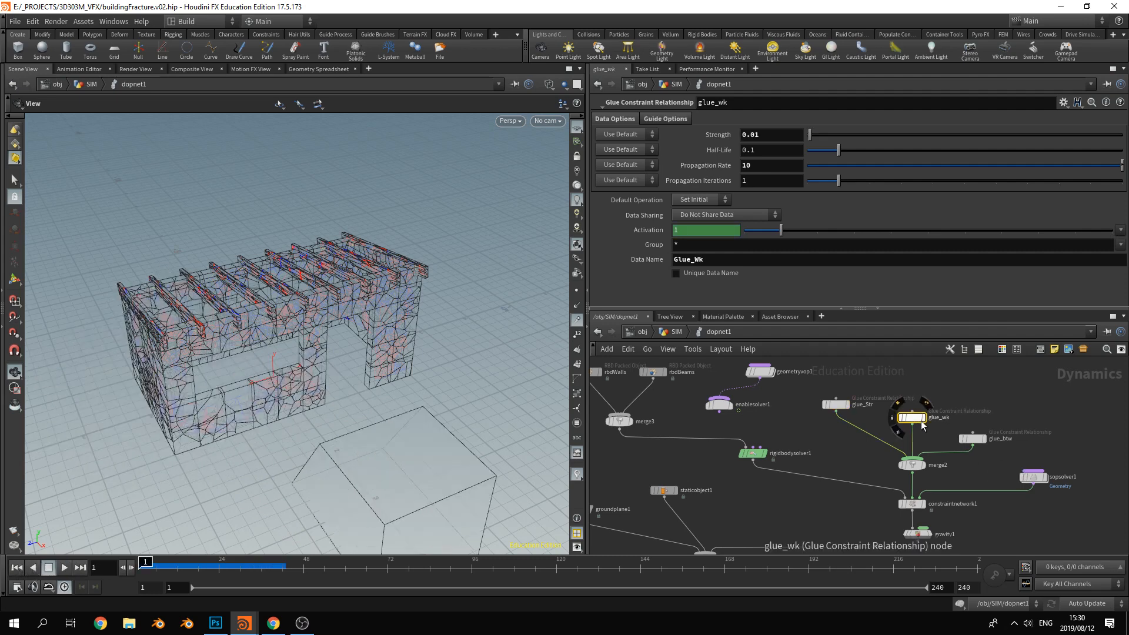
left_click(973, 440)
left_click(765, 136)
type("20")
key("Return")
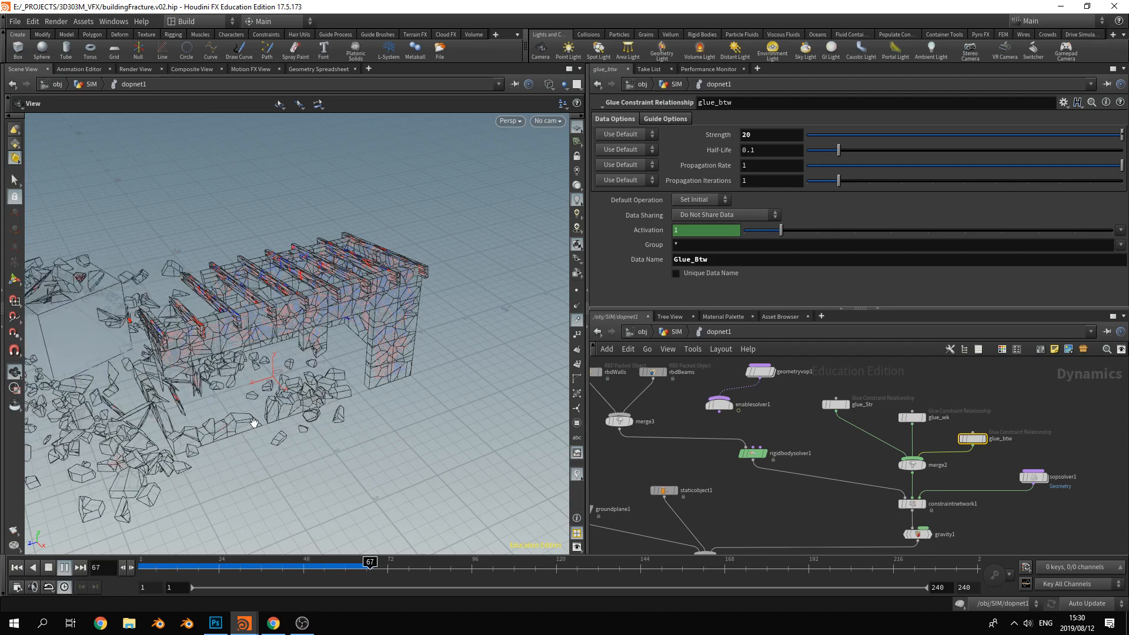
left_click_drag(233, 455, 283, 479)
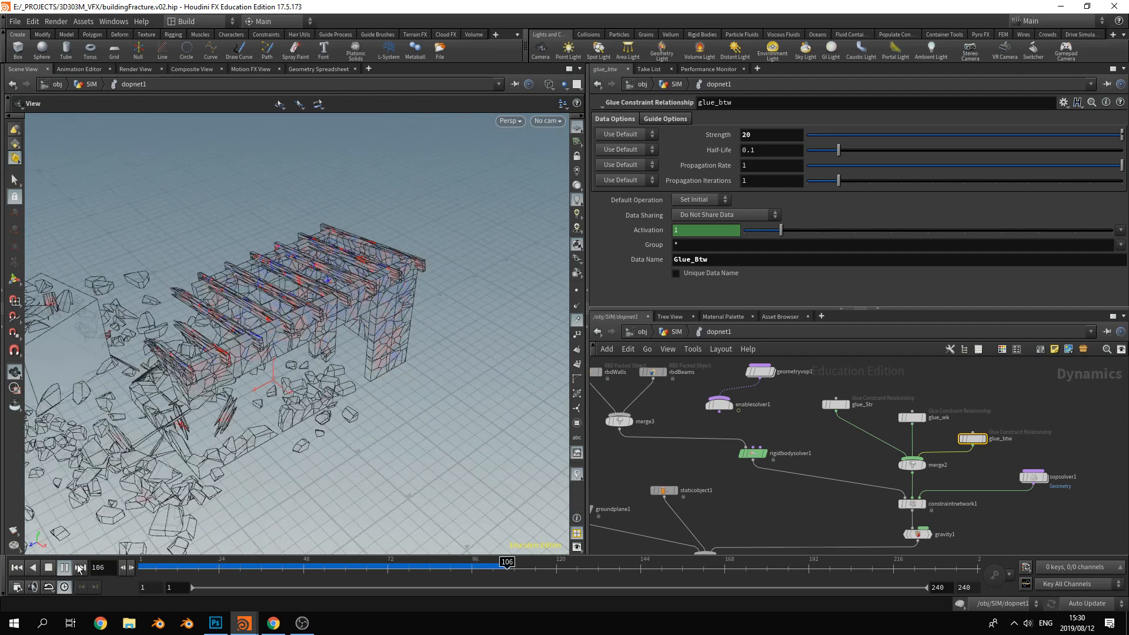
left_click(798, 507)
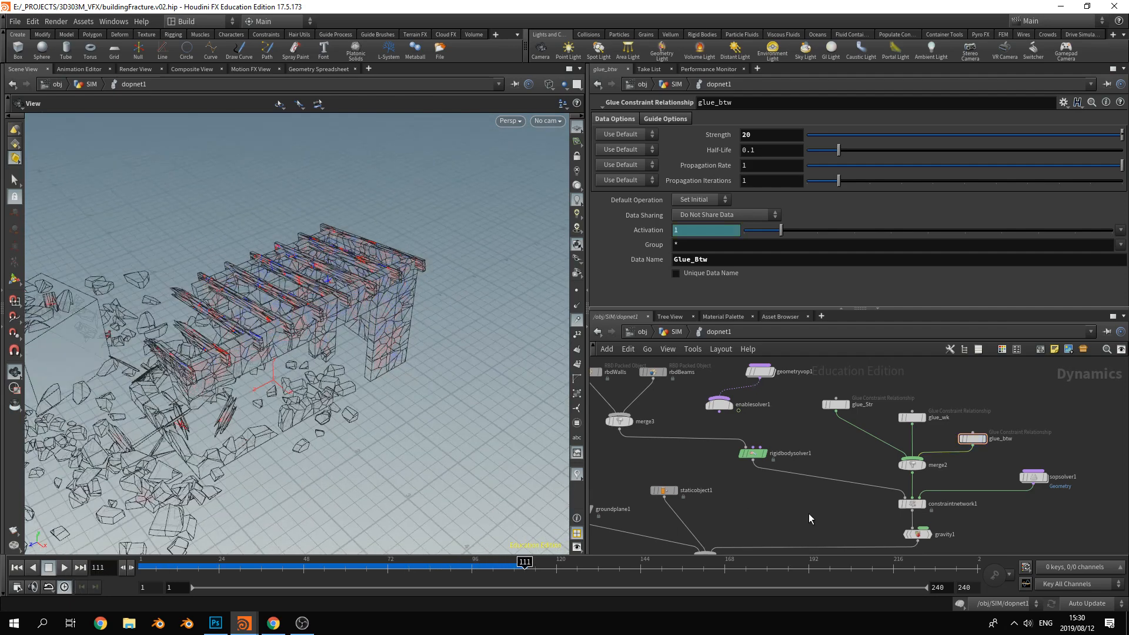
Test the simulation from frame 1 with glue_wk bypassed, and re-enable that constraint
middle_click_drag(809, 514, 813, 527)
left_click(922, 426)
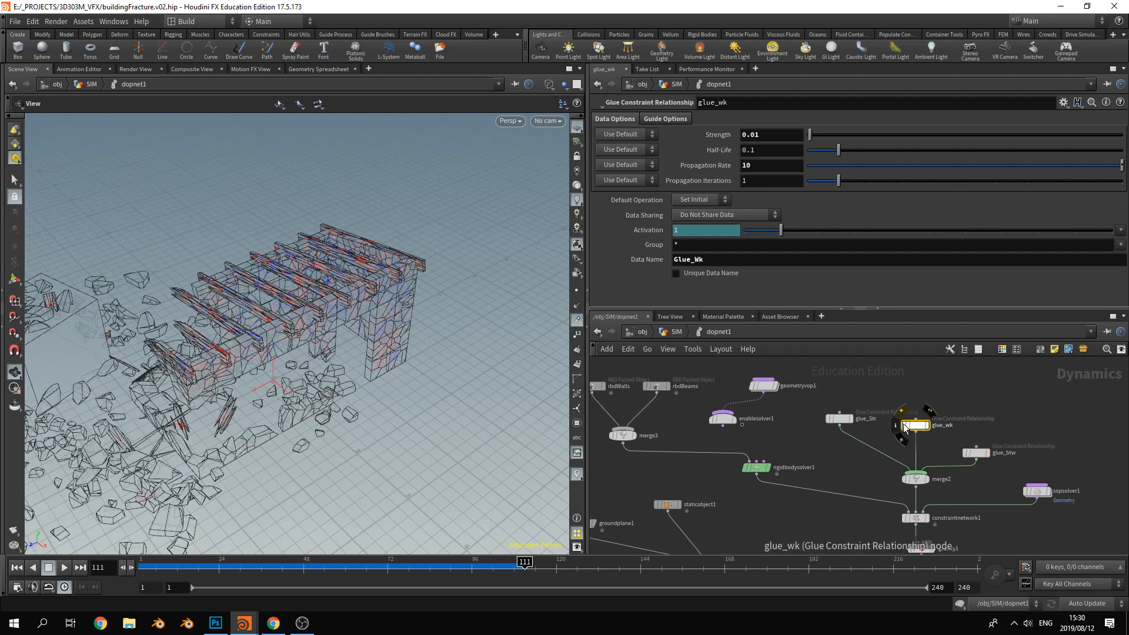
left_click(17, 567)
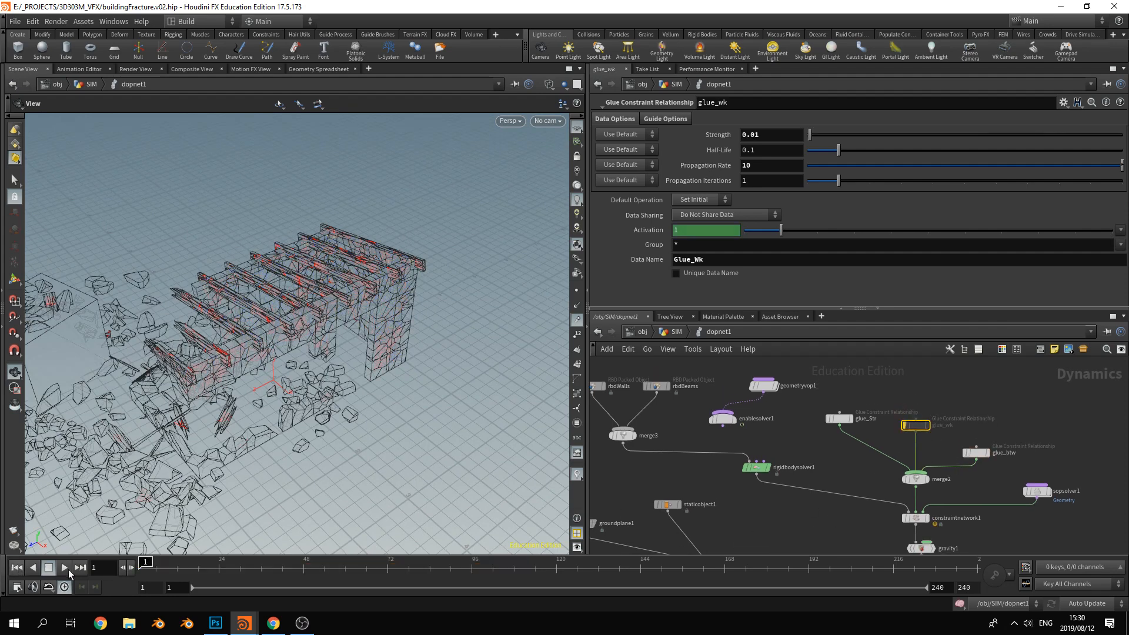
left_click(67, 569)
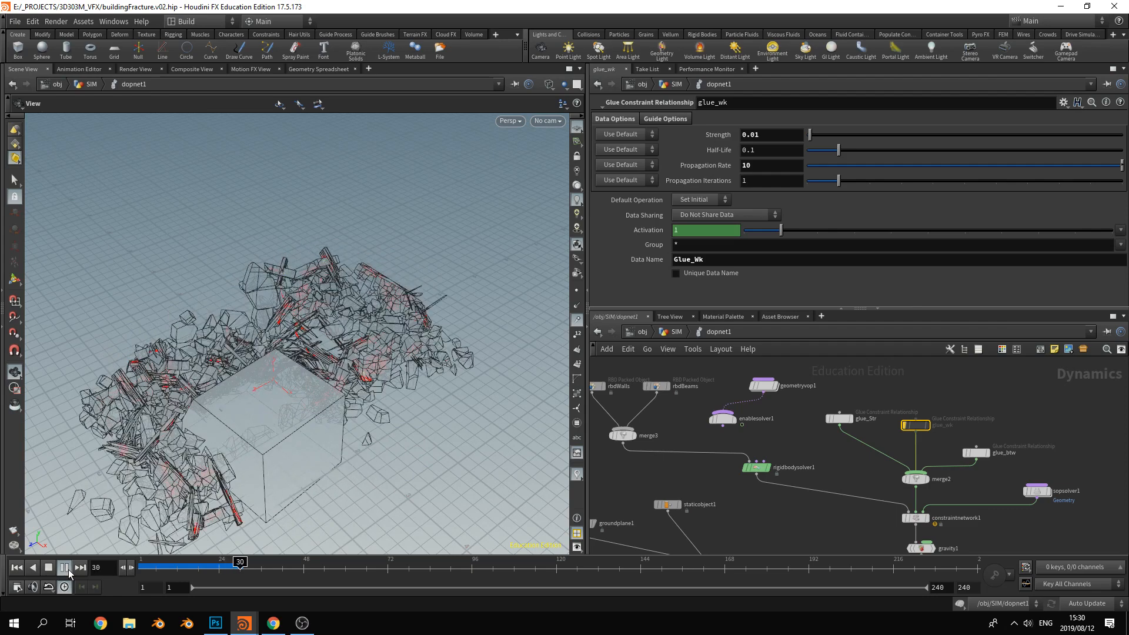
left_click(47, 567)
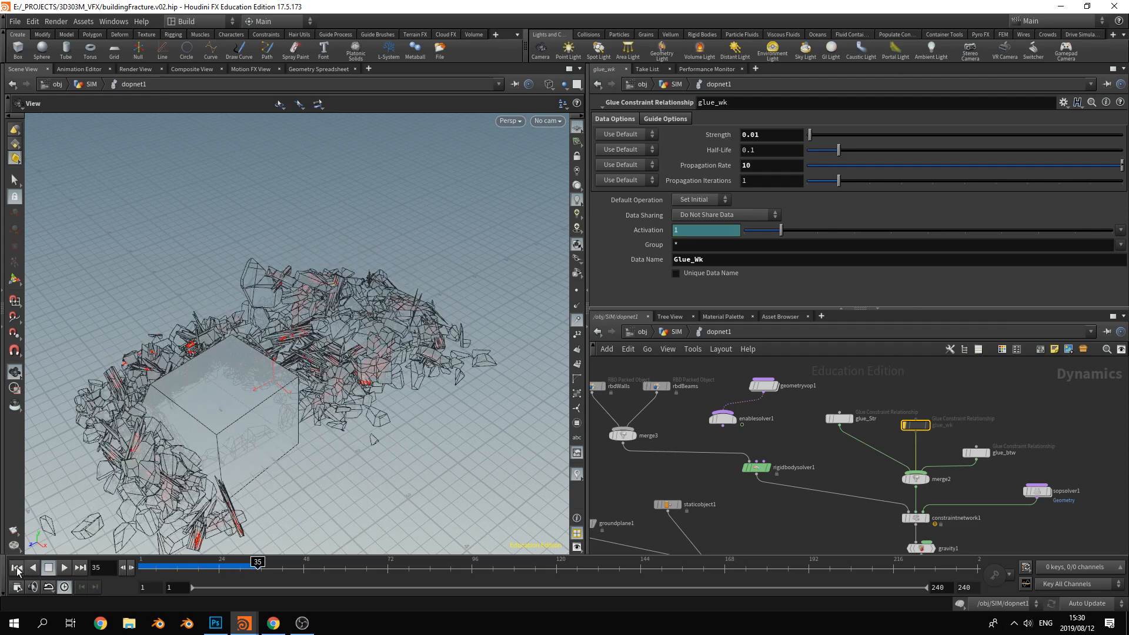
left_click(17, 568)
left_click(906, 426)
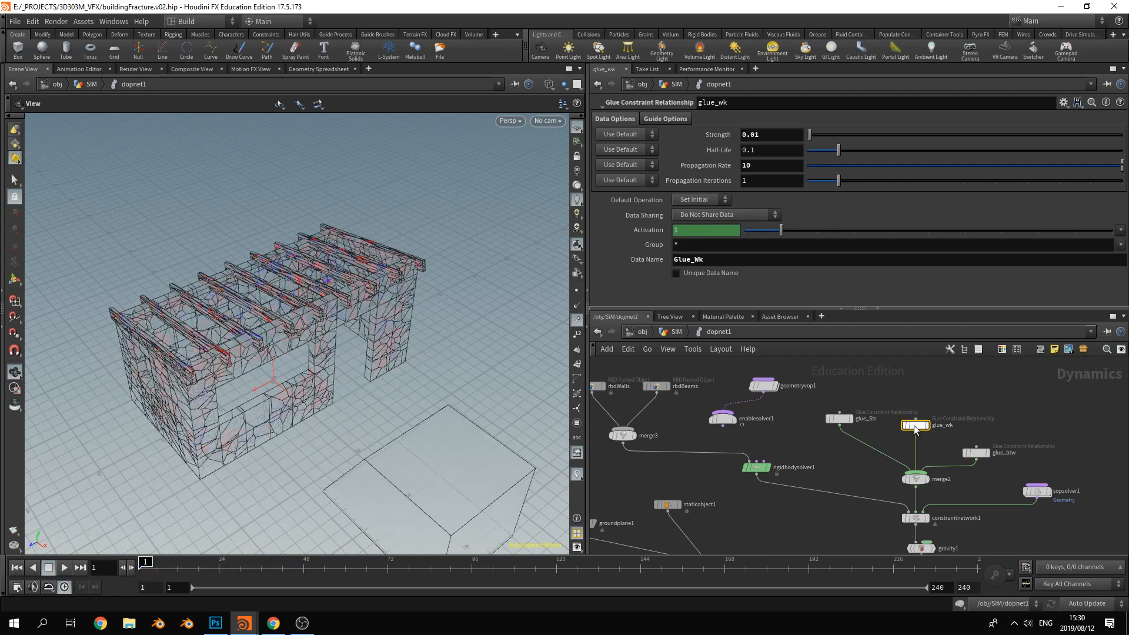
Set glue_wk's propagation rate to 1 and its strength to 1000, playing the simulation after each change and returning to frame 1
left_click(766, 164)
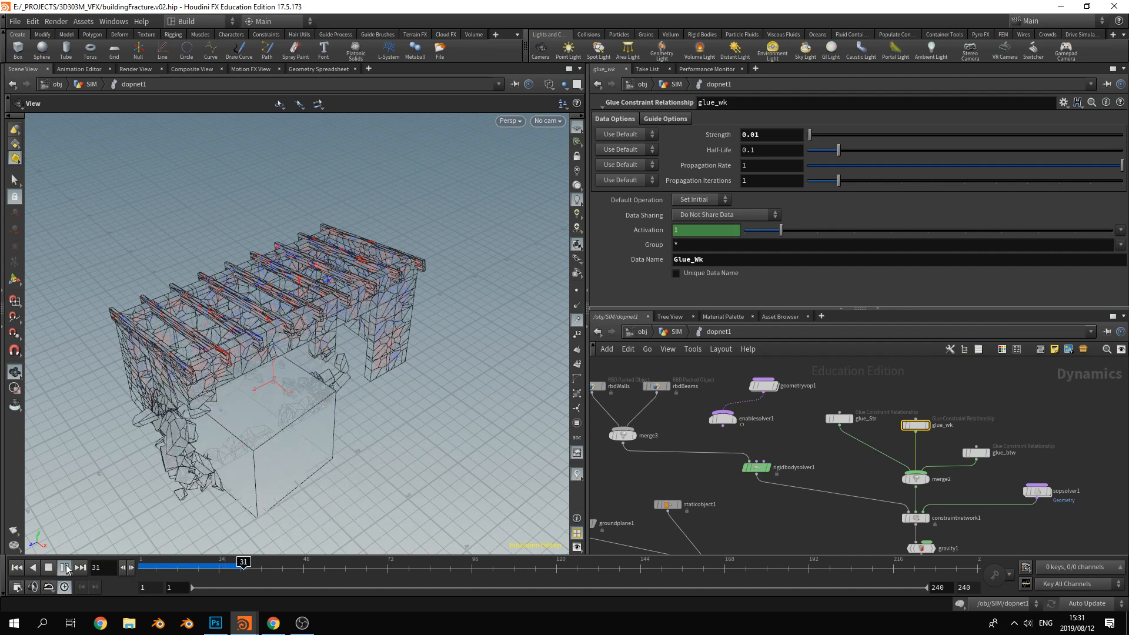
left_click(49, 568)
left_click(16, 569)
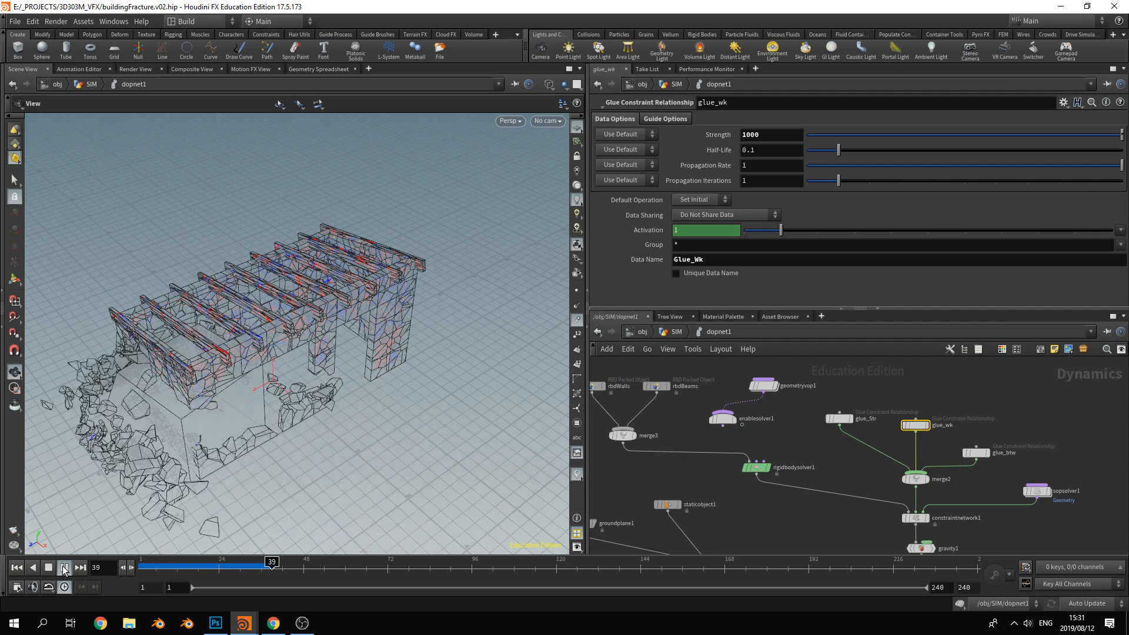
left_click(62, 569)
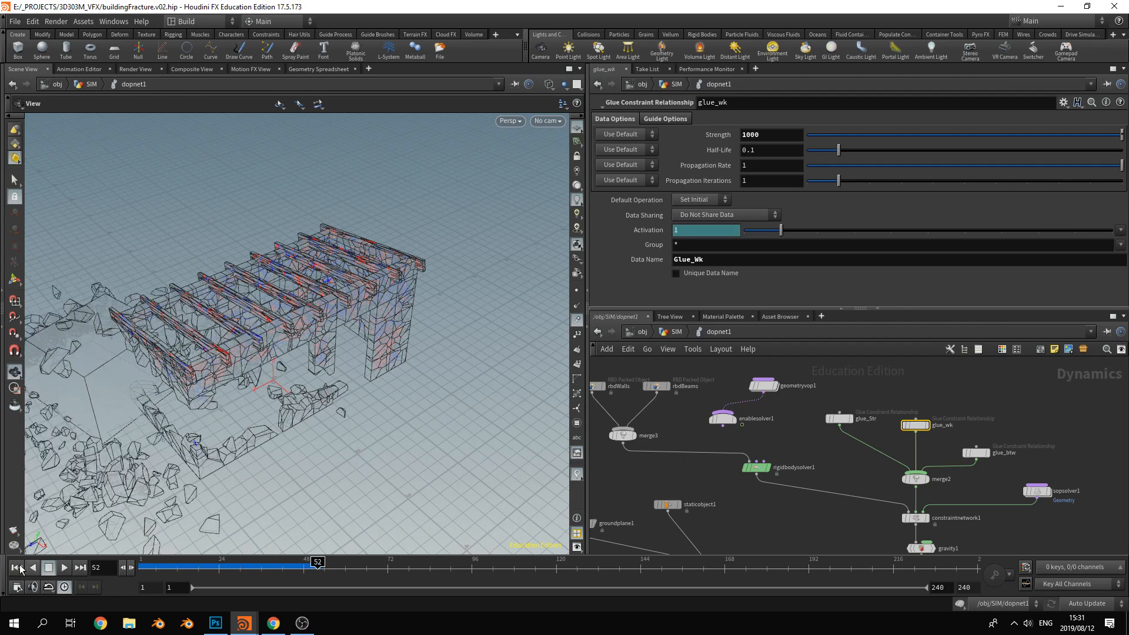
left_click(16, 567)
Check glue_Str's strength, set glue_wk's strength to 1 and replay the simulation
left_click(841, 419)
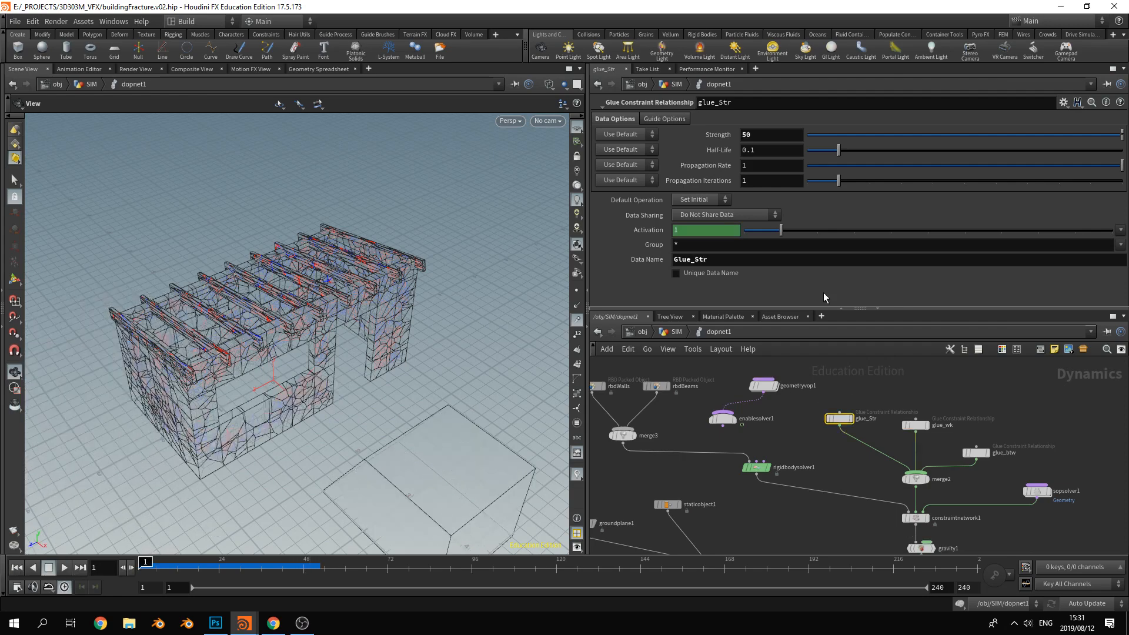
key("Return")
left_click(916, 424)
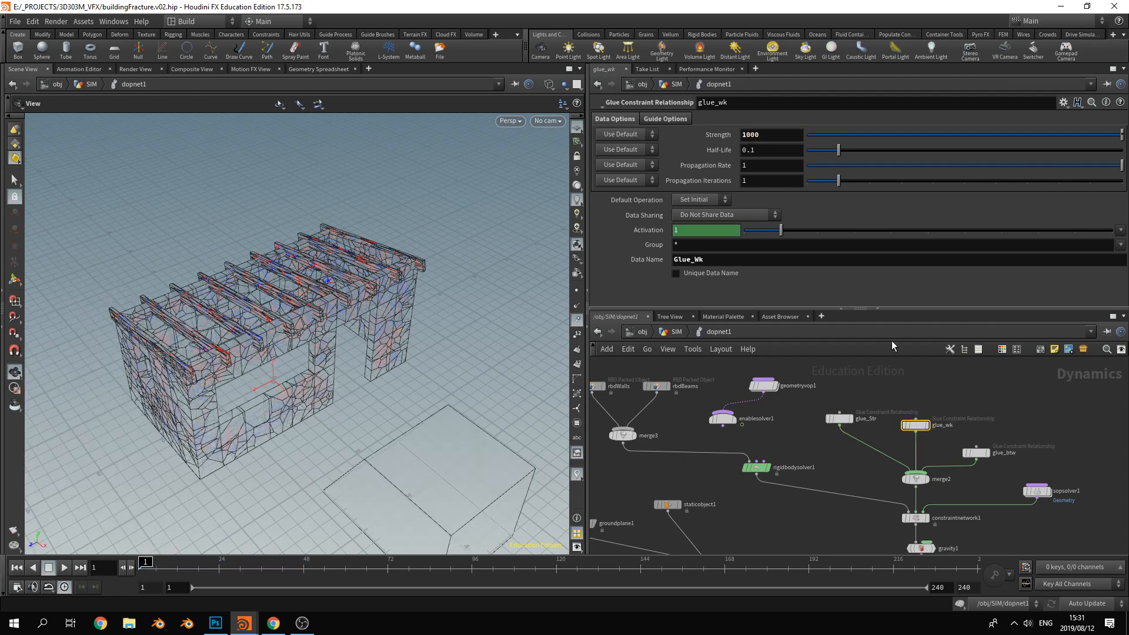
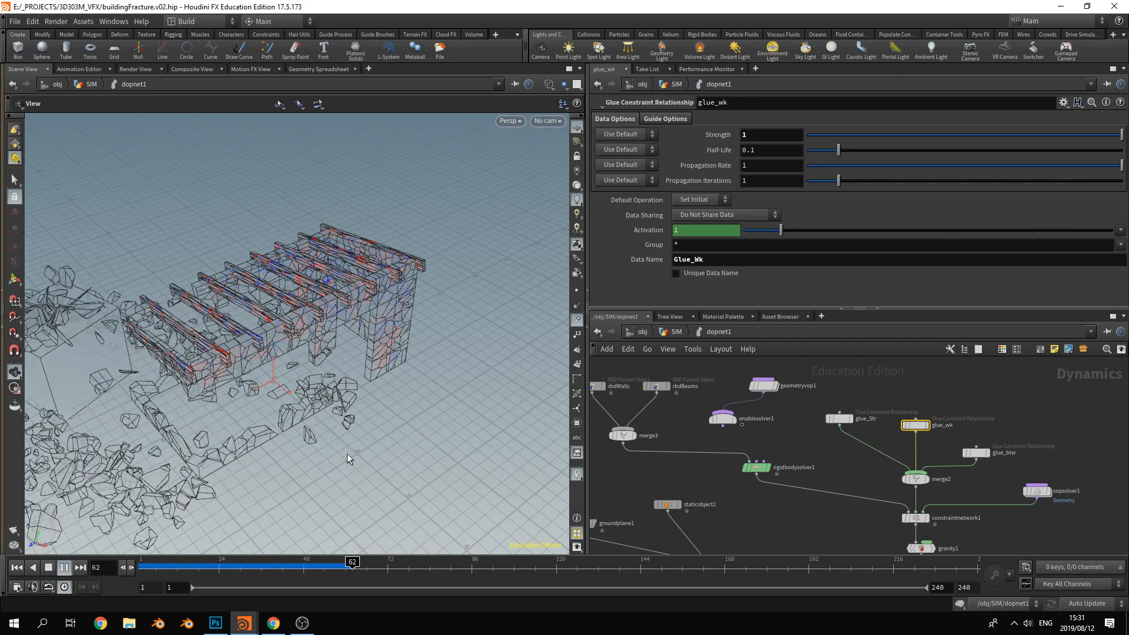
Stop the simulation, return to frame 1 and disconnect the staticobject1 collision node from merge1
left_click(48, 569)
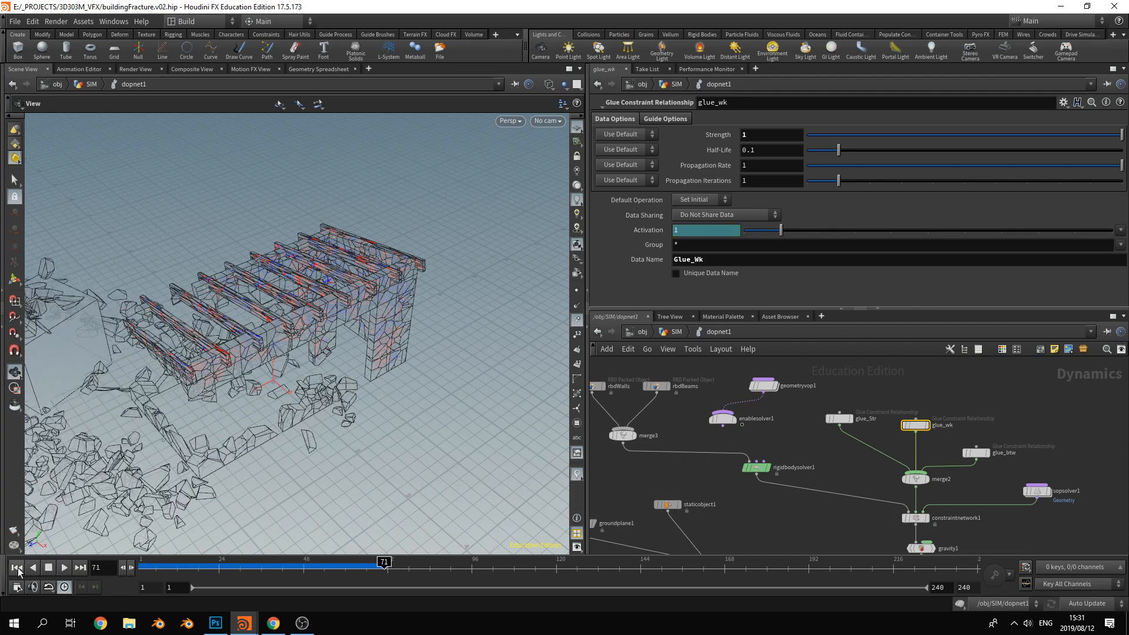
left_click(16, 568)
middle_click_drag(767, 507, 765, 468)
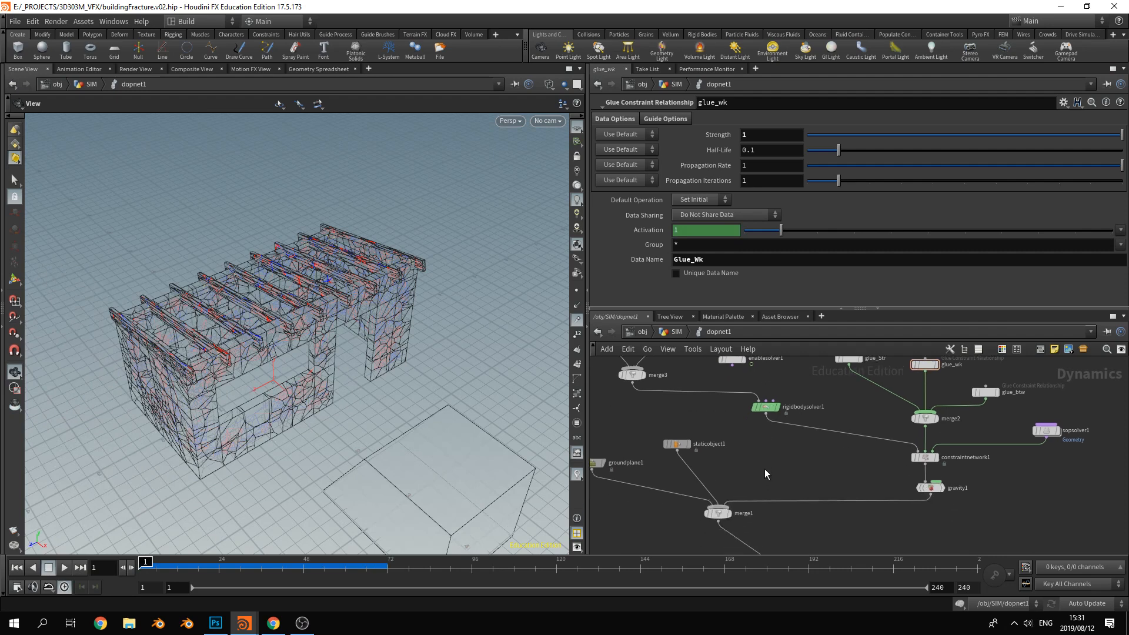
key("y")
left_click_drag(739, 458, 685, 470)
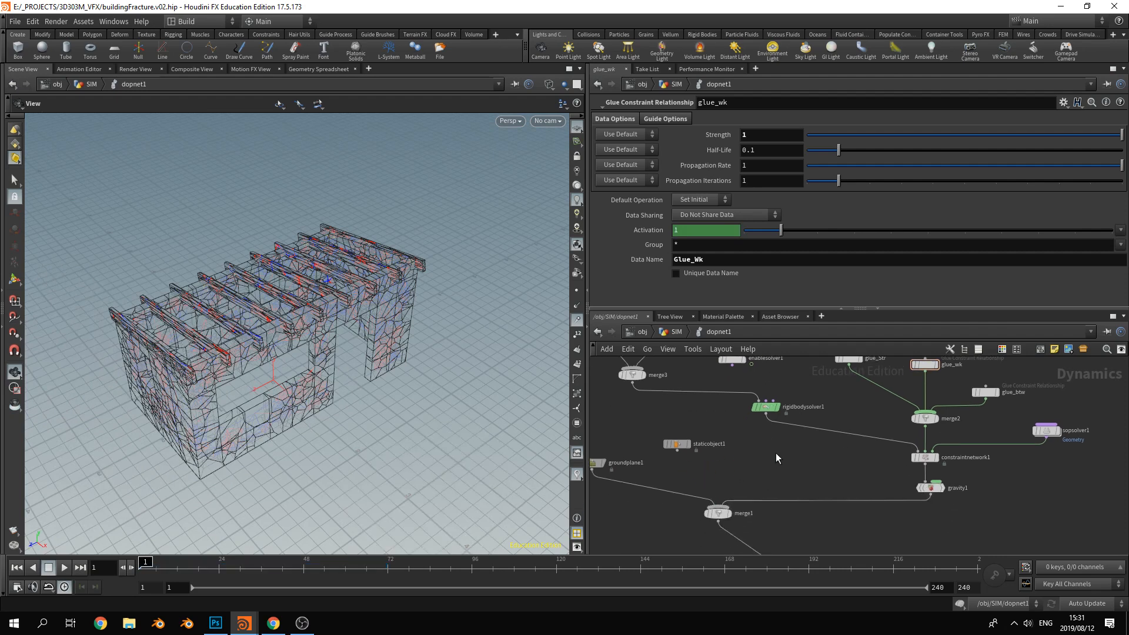
middle_click_drag(775, 452, 771, 463)
Go up to the SIM network and inspect the geometry of scatter2, copytopoints1 and attribvop1 in turn
left_click(677, 333)
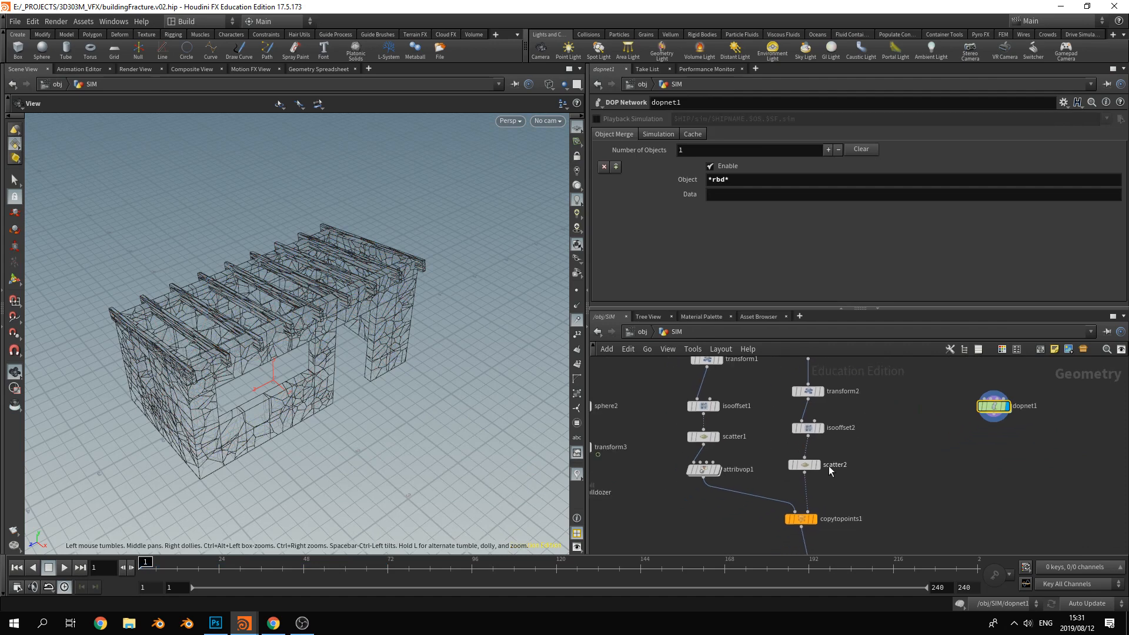
left_click(817, 466)
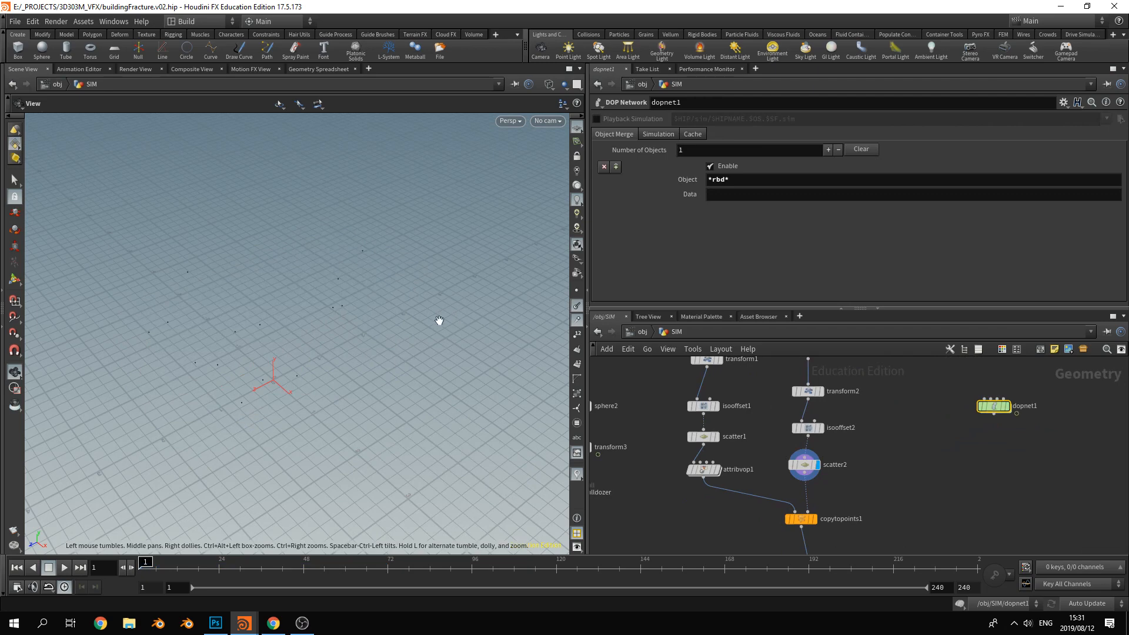
left_click_drag(391, 345, 416, 304)
middle_click_drag(696, 537, 700, 498)
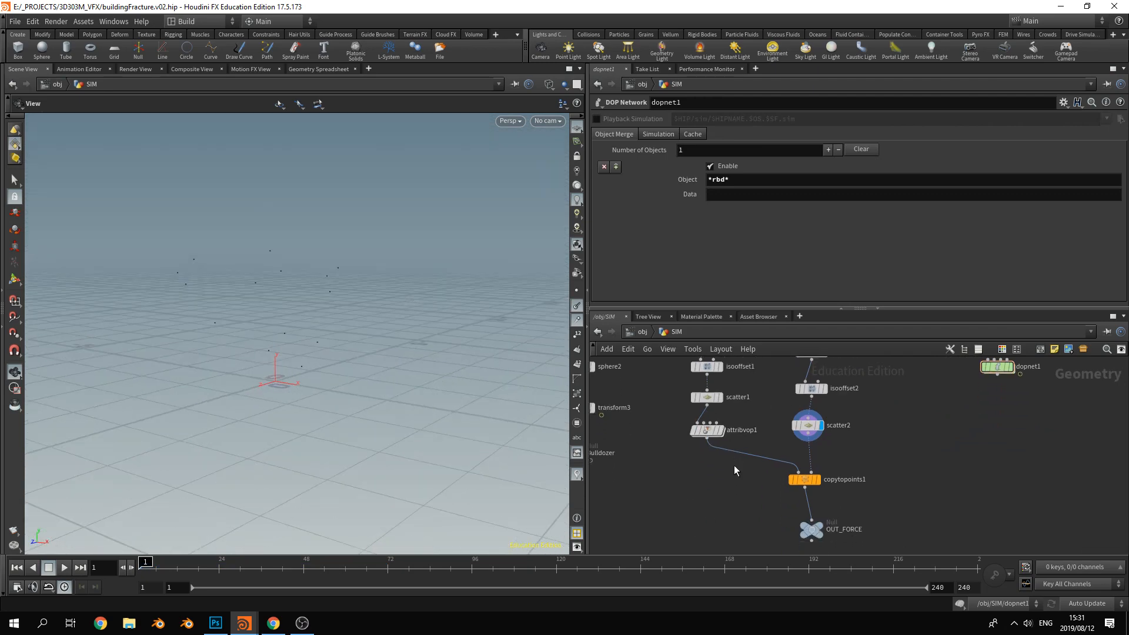
left_click(817, 479)
left_click_drag(302, 320, 505, 289)
left_click(720, 429)
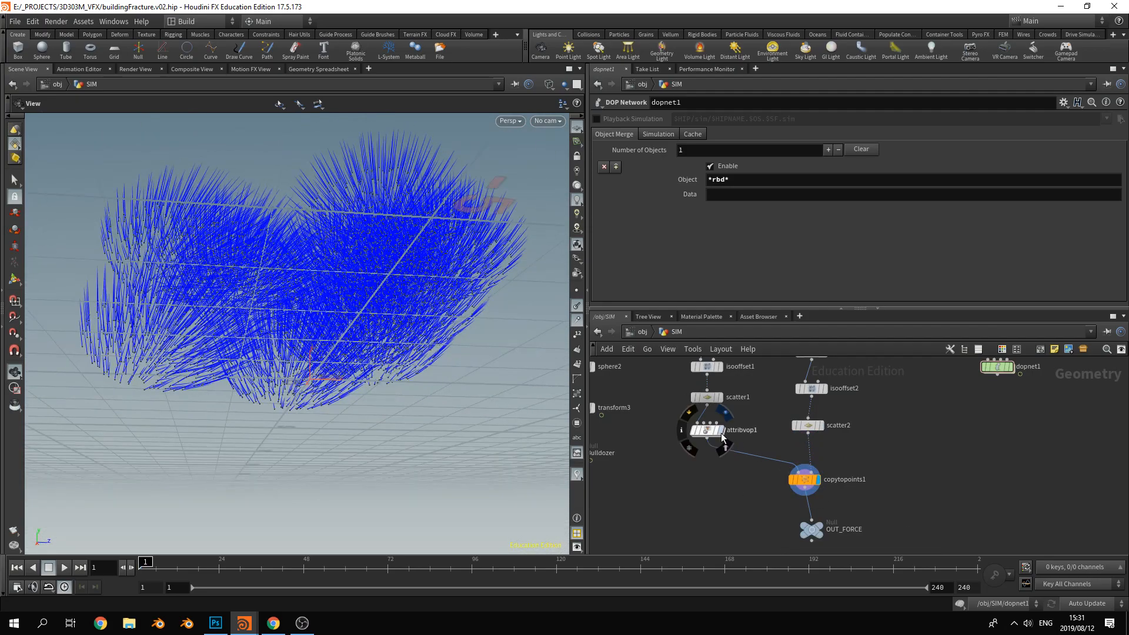
left_click_drag(412, 330, 353, 406)
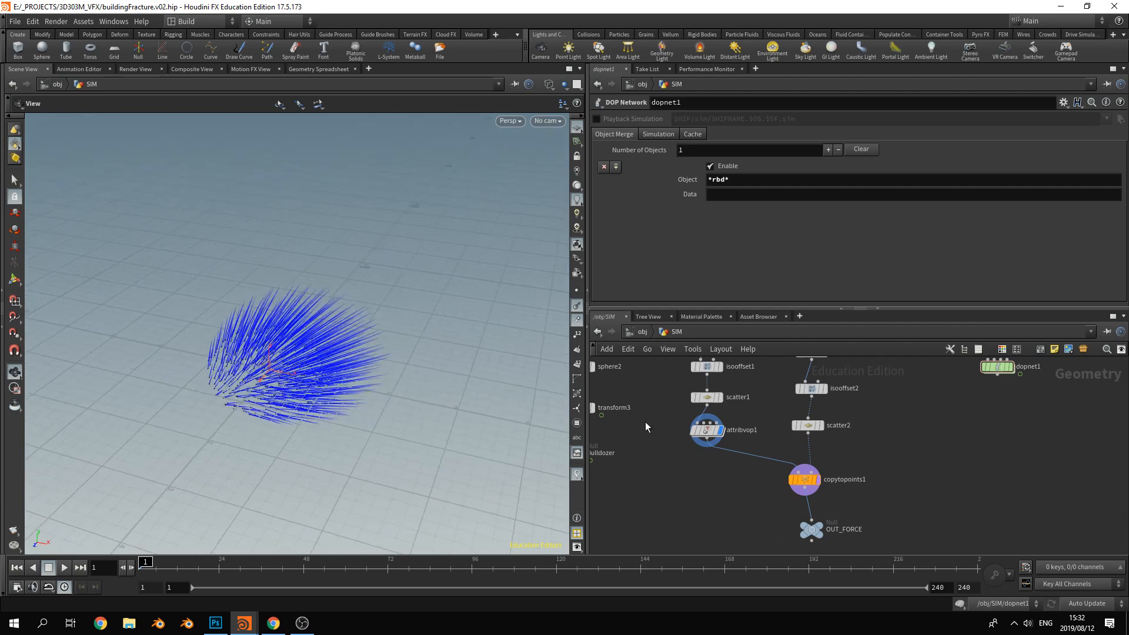
Review the sphere branch node by node, displaying sphere1, transform1, isooffset1, scatter1 and attribvop1
middle_click_drag(773, 394, 797, 489)
middle_click_drag(780, 433, 759, 445)
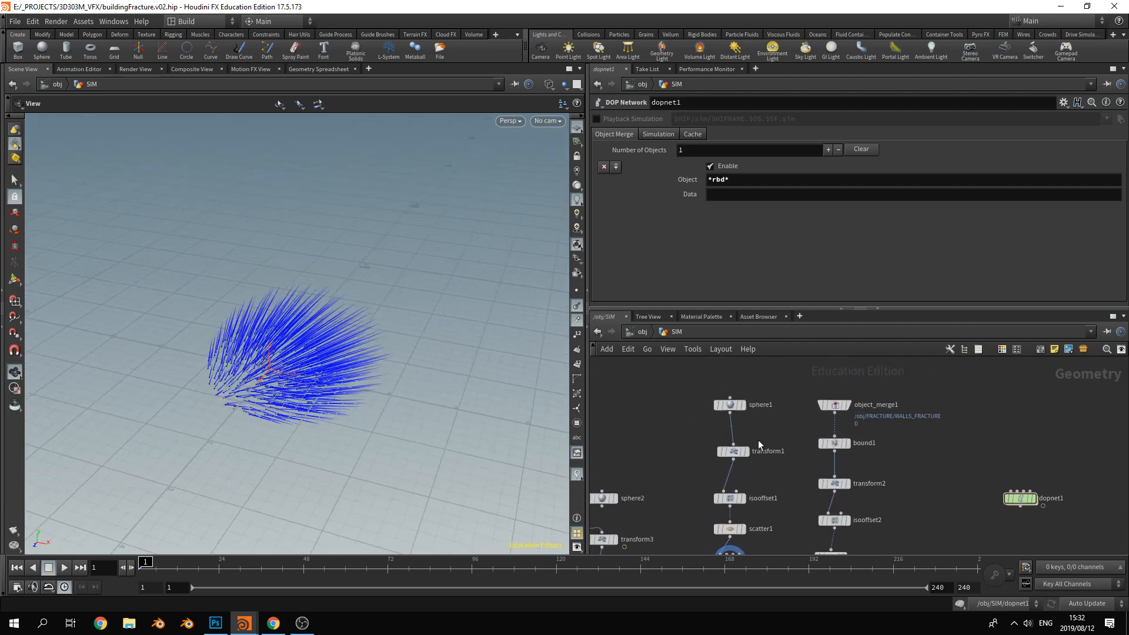
left_click(743, 405)
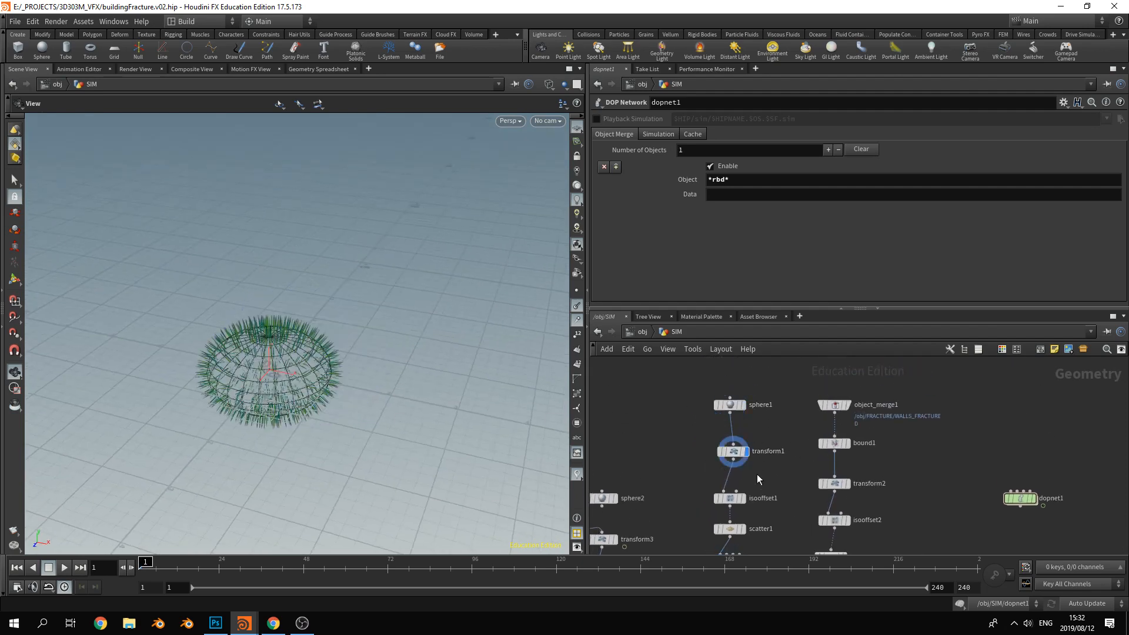
middle_click_drag(800, 510, 799, 453)
left_click(744, 448)
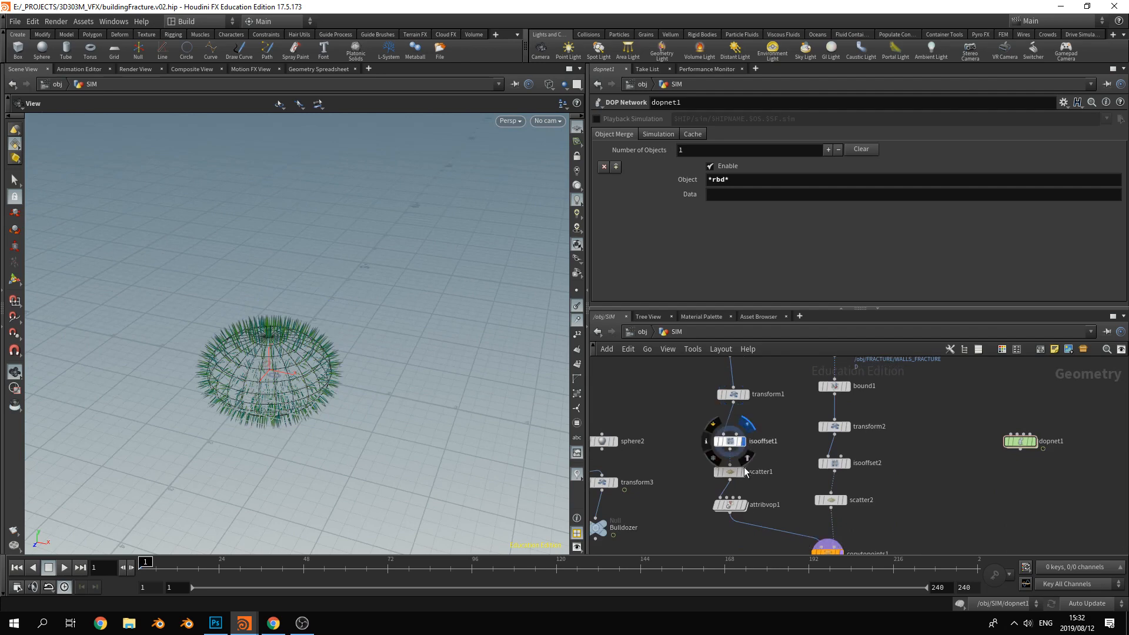
left_click(744, 471)
middle_click_drag(791, 519, 718, 494)
left_click(744, 474)
View the force vectors copied by copytopoints1 and make the OUT_FORCE null the displayed node
mouse_move(836, 466)
middle_mouse_down()
mouse_move(839, 442)
mouse_move(838, 484)
middle_mouse_up()
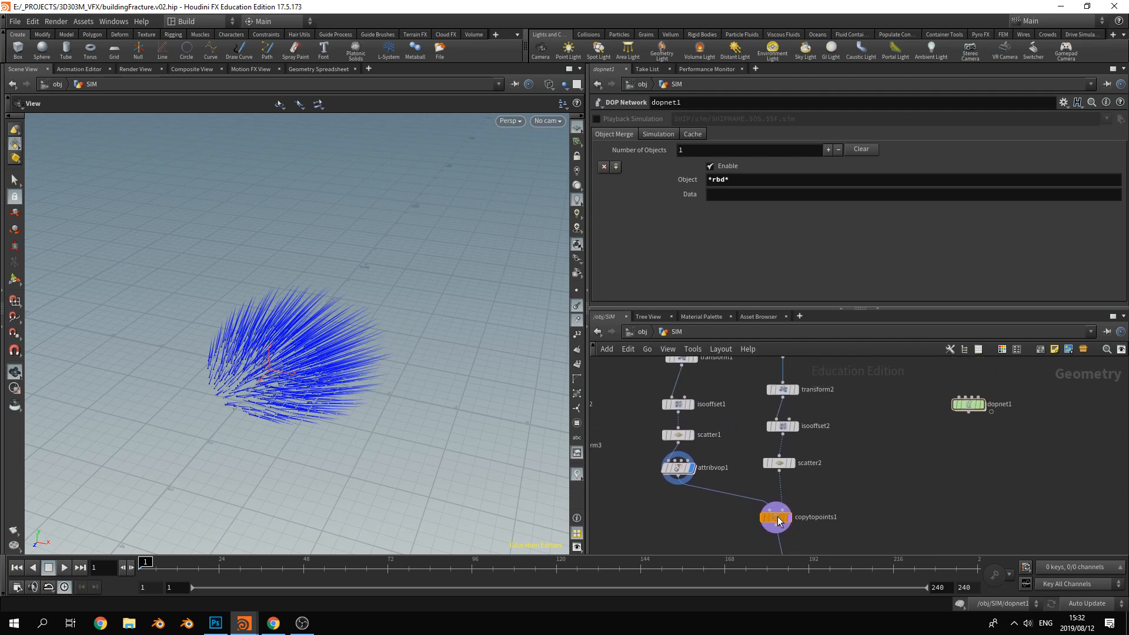
middle_click_drag(816, 367, 814, 408)
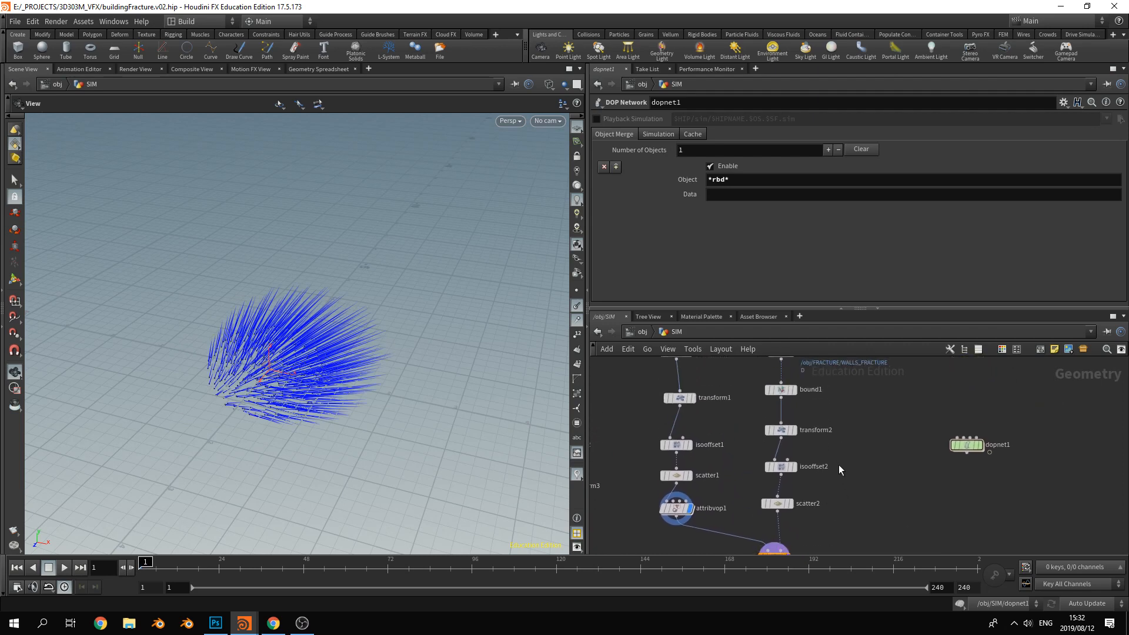
middle_click_drag(810, 455, 818, 350)
left_click(779, 443)
left_click_drag(406, 329, 242, 304)
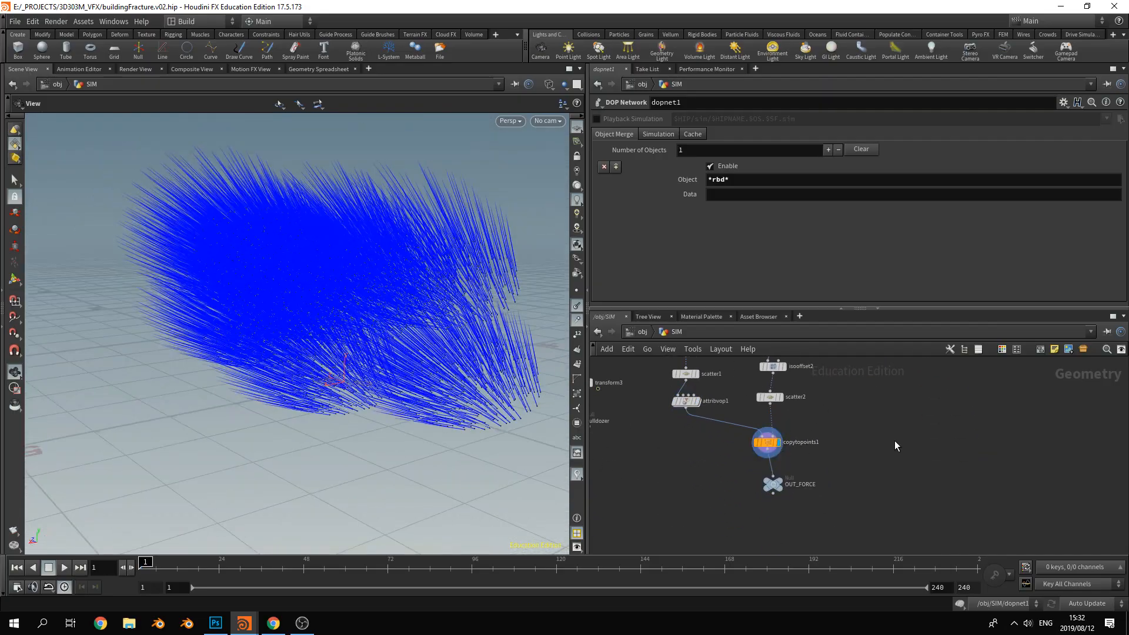
middle_click_drag(857, 456, 860, 473)
left_click(778, 497)
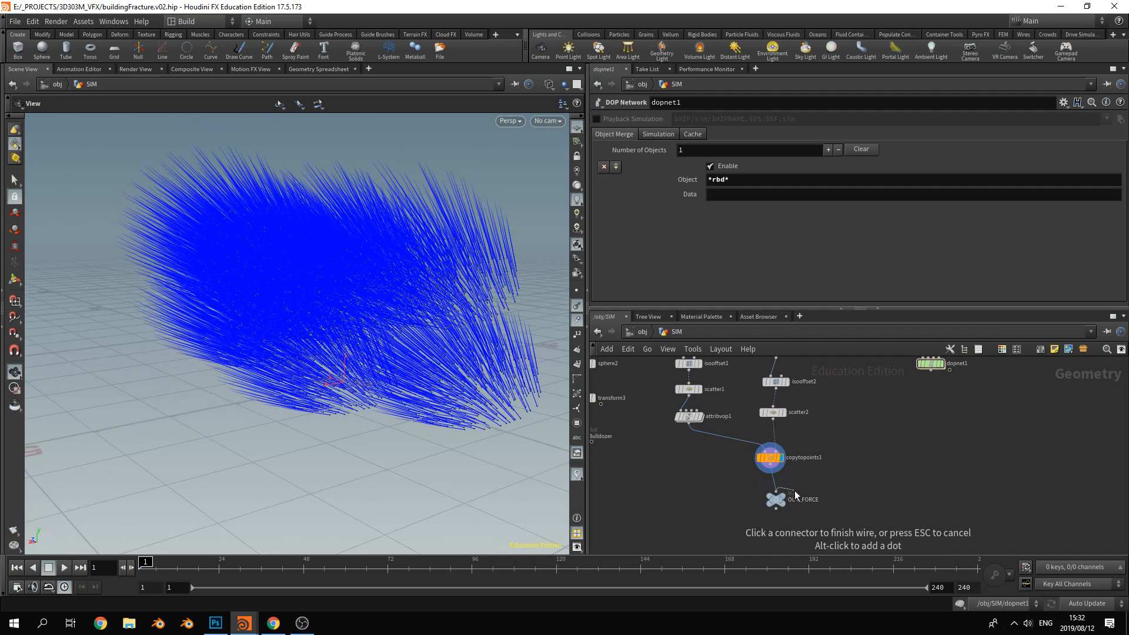
left_click(836, 493)
left_click_drag(776, 503, 769, 507)
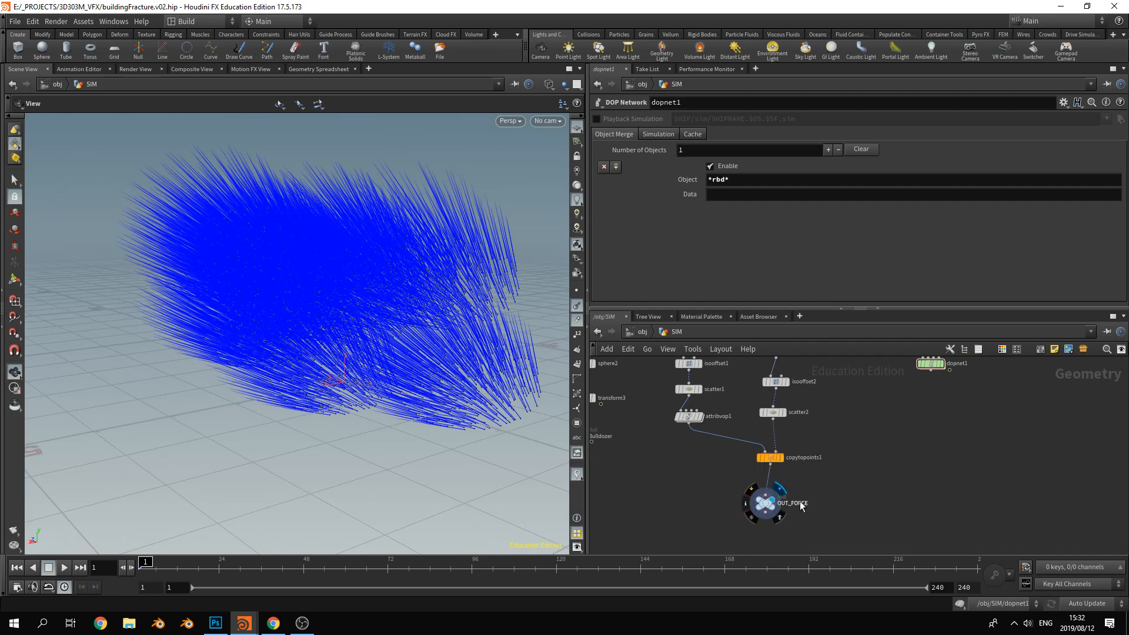
Enter dopnet1 and connect enablesolver1 to rigidbodysolver1 so the force field drives the simulation
middle_click_drag(959, 423, 941, 478)
double_click(918, 420)
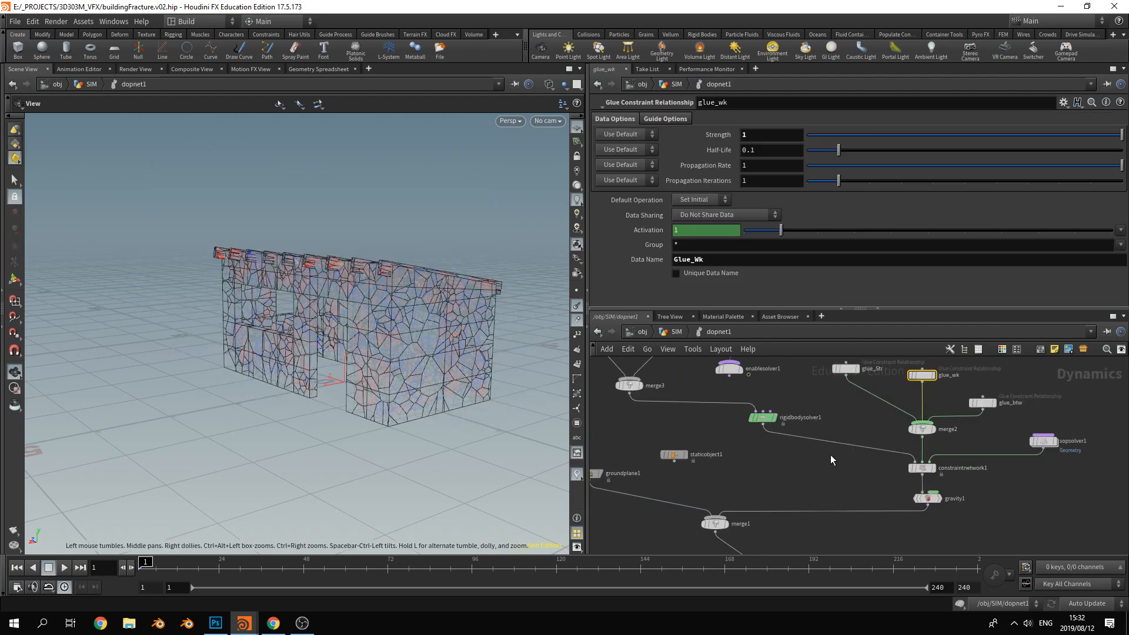
left_click_drag(763, 447, 807, 484)
middle_click_drag(838, 475, 832, 419)
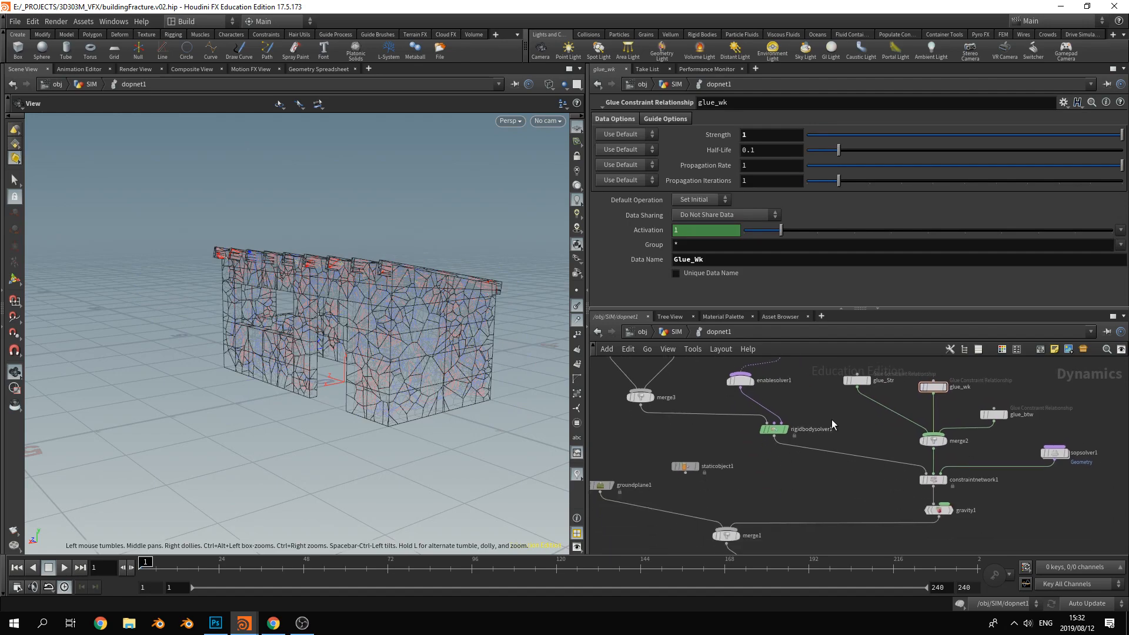
Play the simulation with the force field connected to see how the building collapses, and return to frame 1
left_click_drag(228, 381, 449, 408)
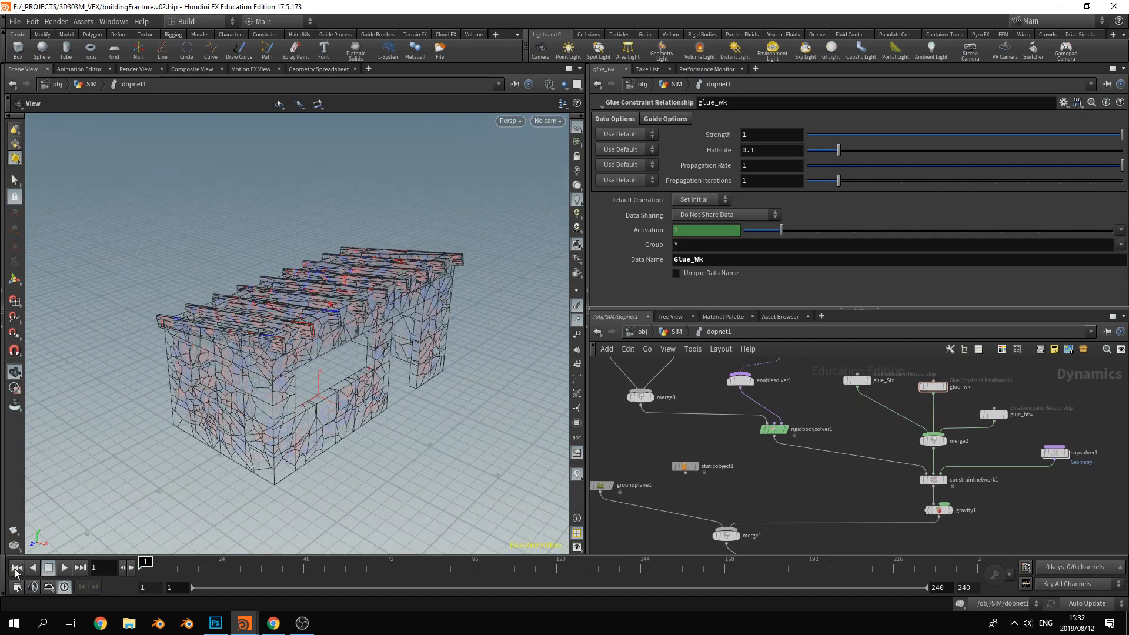
left_click(64, 567)
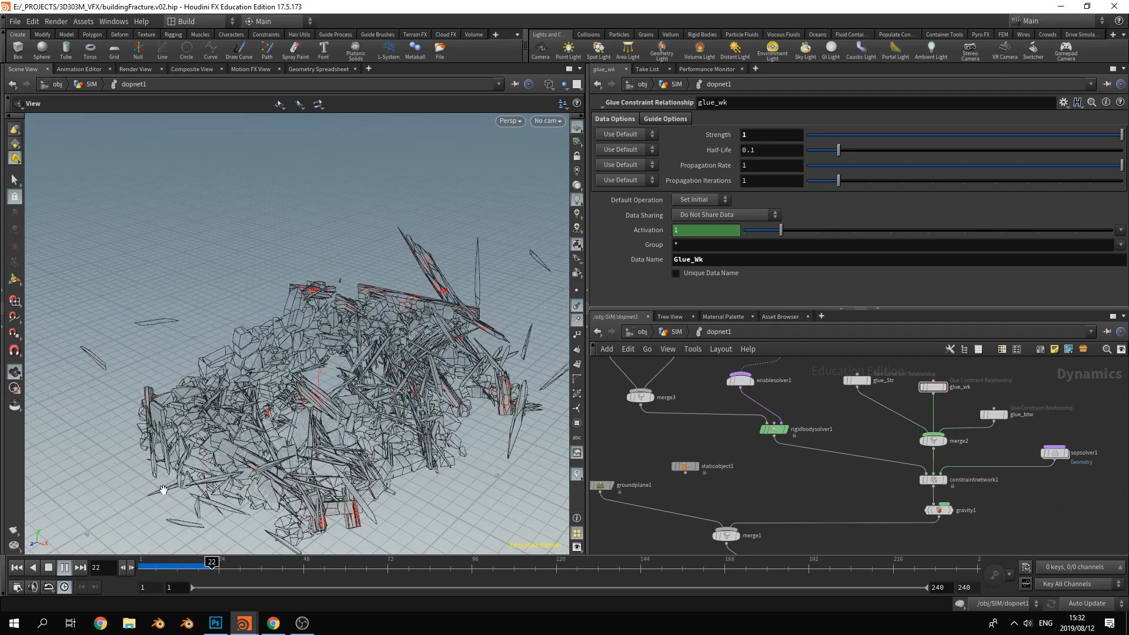
left_click(49, 568)
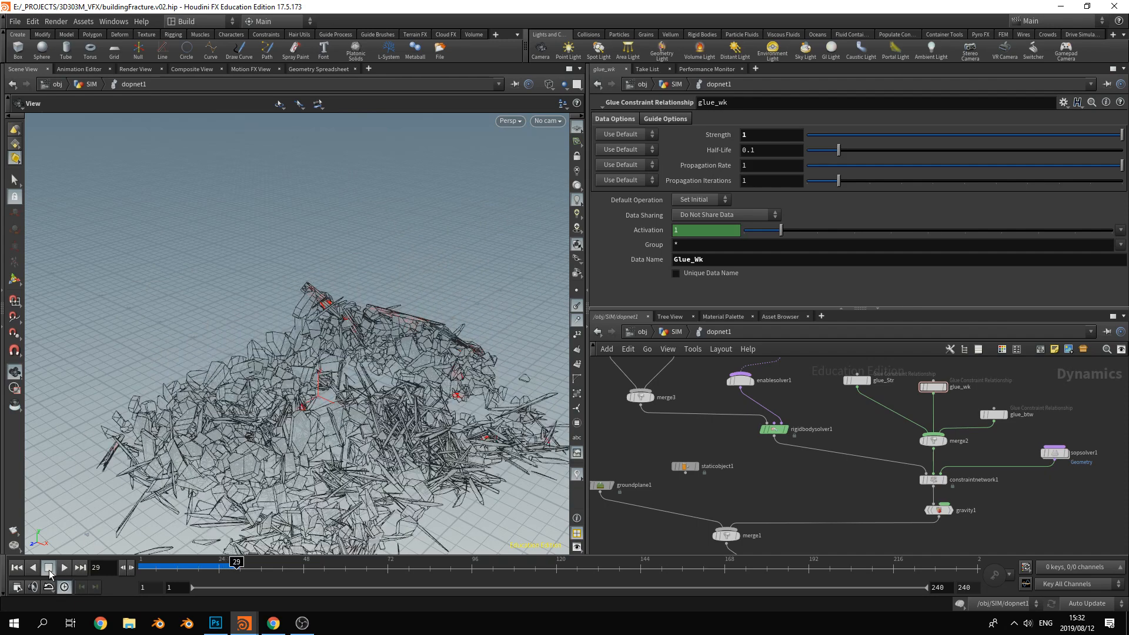
left_click(18, 567)
Set glue_Str's strength to 100, play the simulation and return to frame 1
middle_click_drag(889, 427, 828, 465)
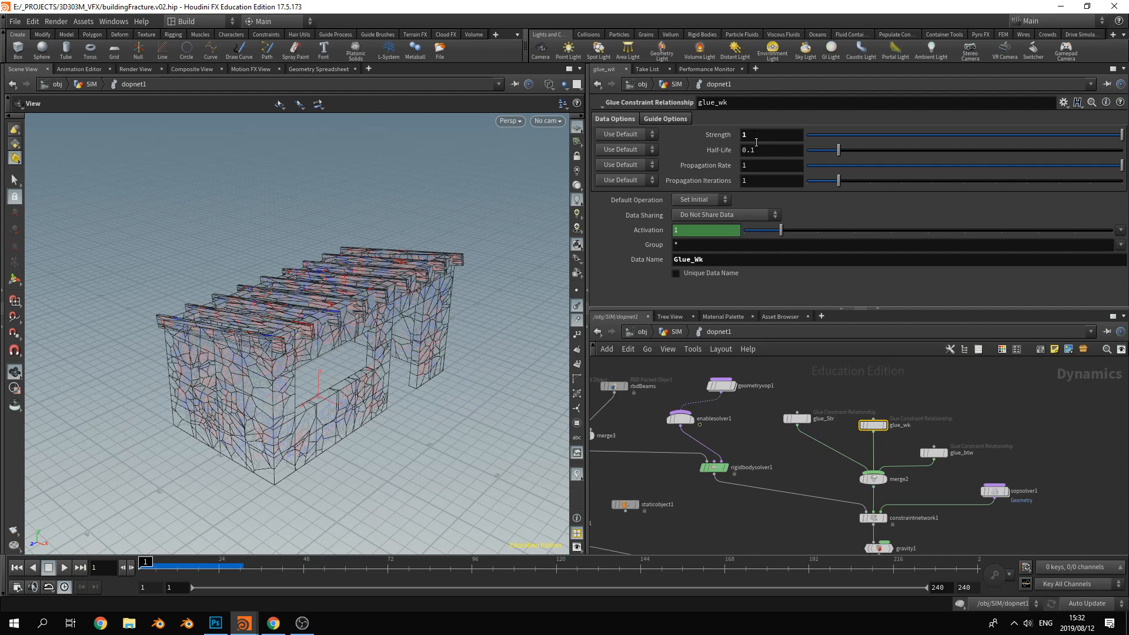
left_click(797, 419)
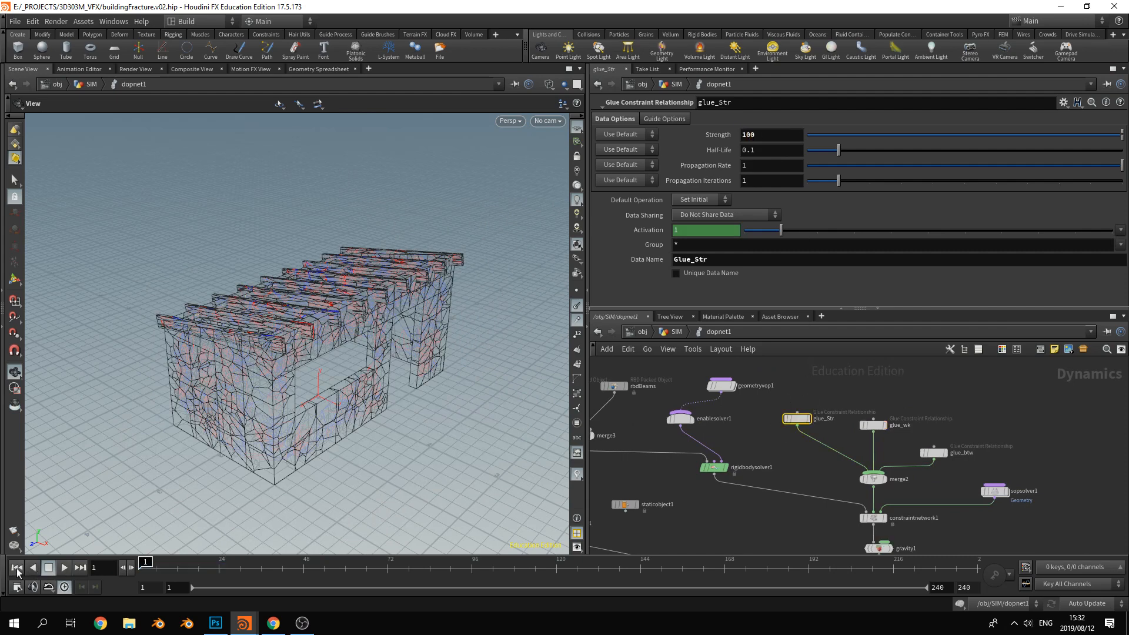
left_click(61, 572)
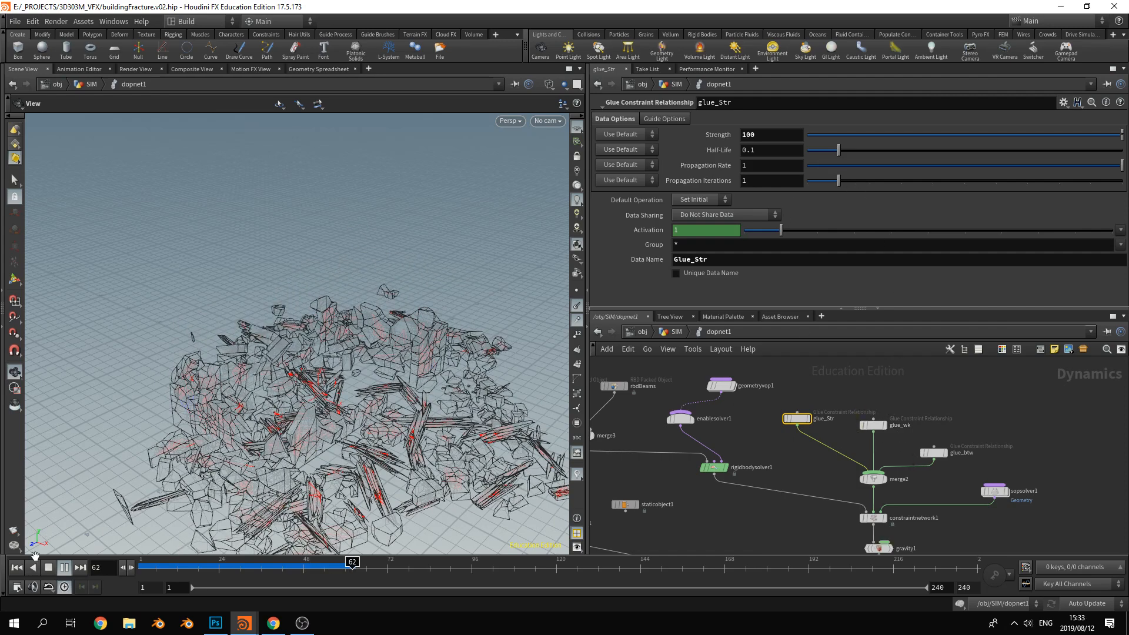
left_click(48, 567)
left_click(16, 568)
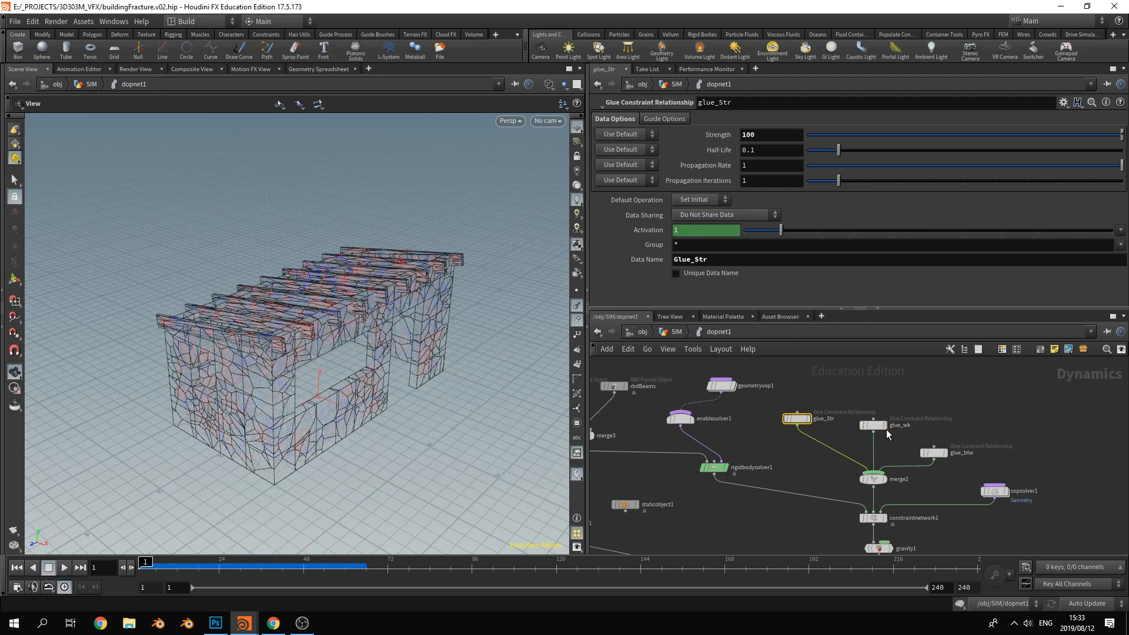
Set the strength of glue_wk to 100 and glue_Str to 1000, examine the simulated collapse and return to frame 1
left_click_drag(880, 417, 889, 408)
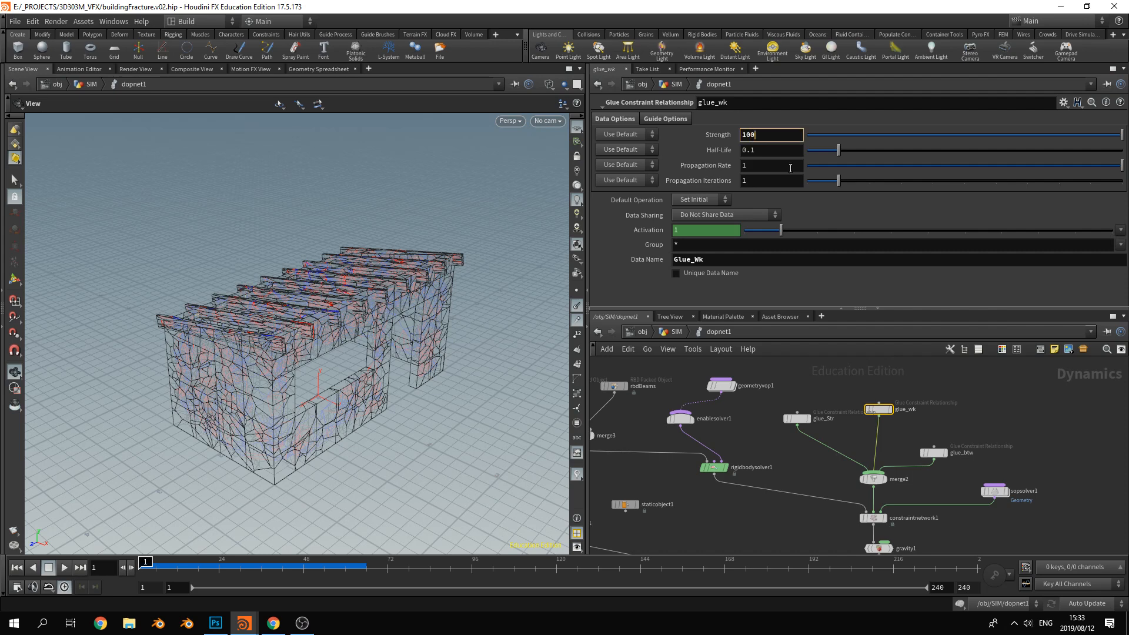
key("Return")
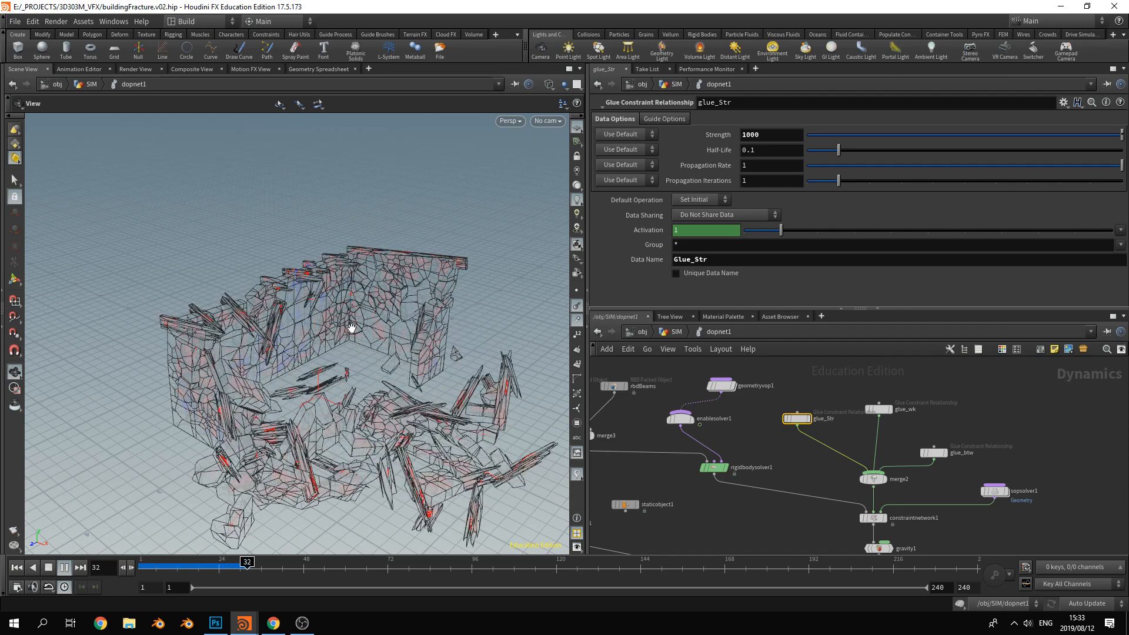
left_click_drag(479, 336, 423, 330)
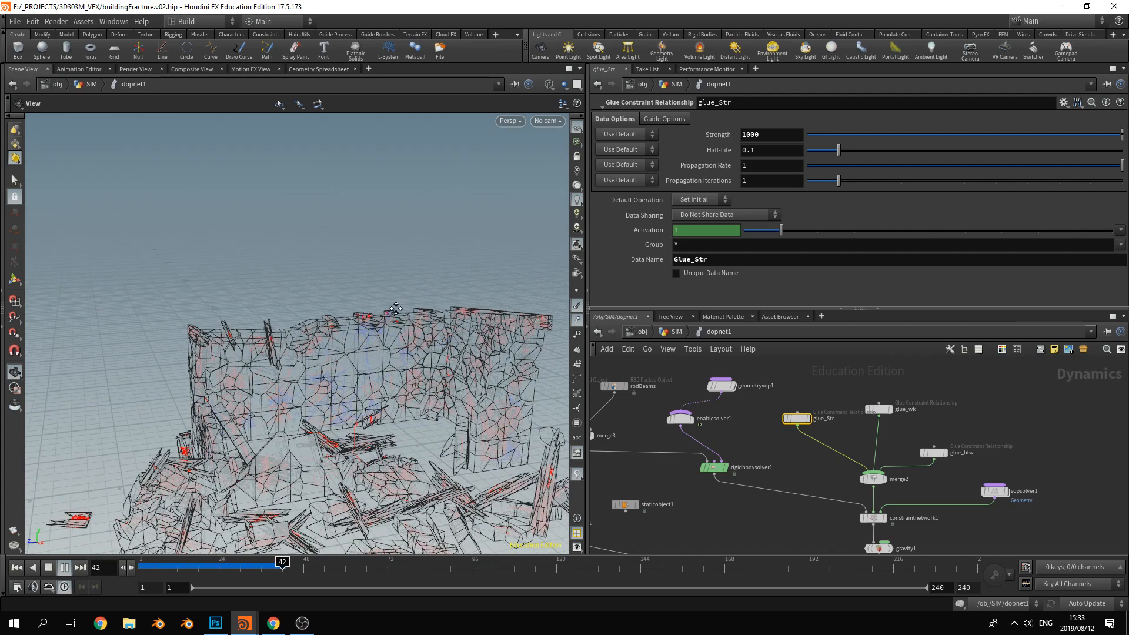
middle_click_drag(347, 412, 339, 293)
left_click_drag(352, 336, 338, 274)
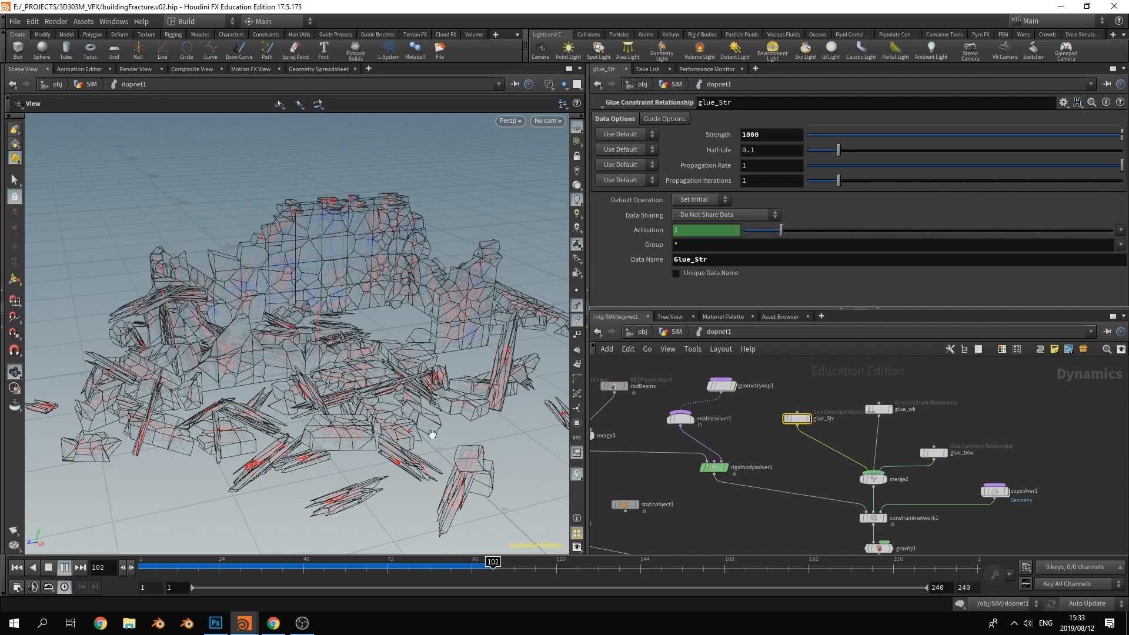
left_click_drag(386, 396, 370, 424)
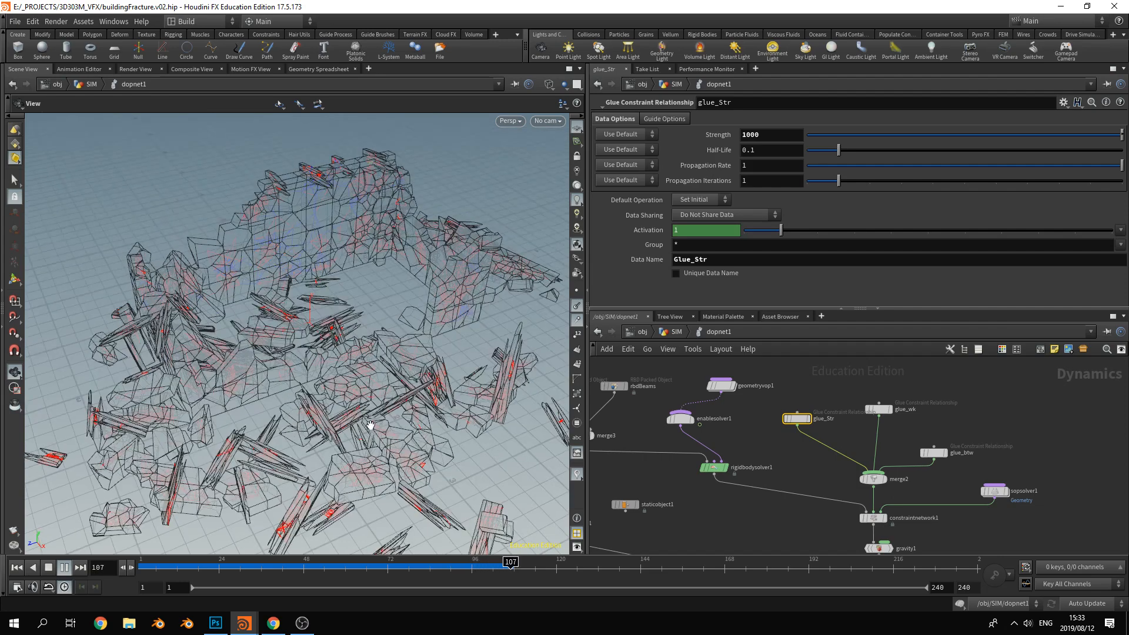
left_click(49, 568)
left_click(16, 567)
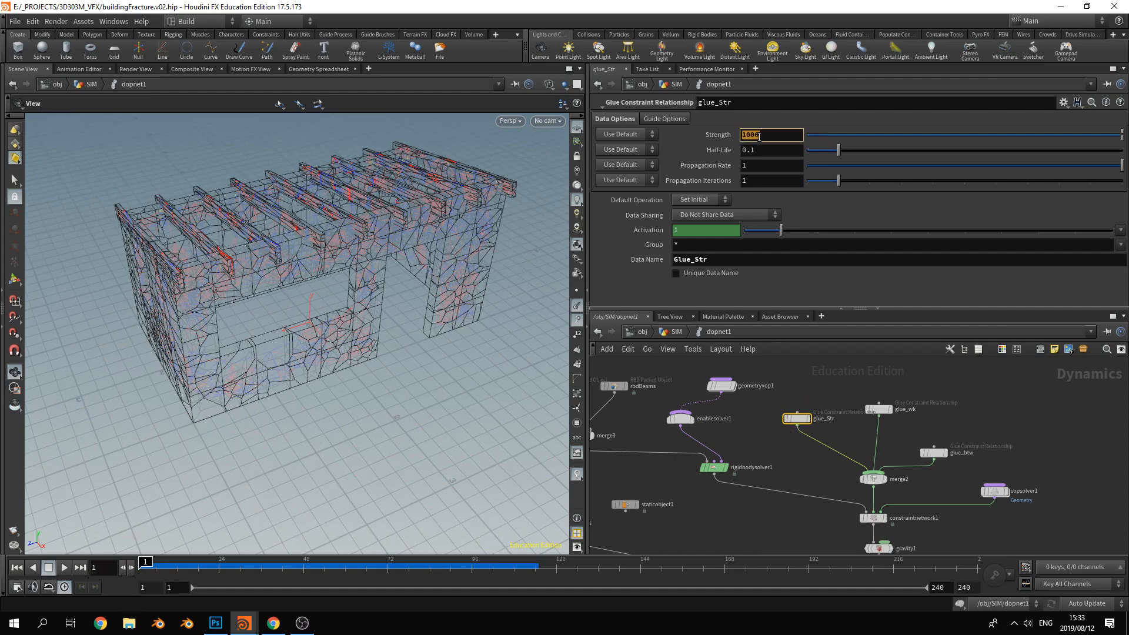
Set glue_Str's strength to 500, check glue_wk, replay the simulation and go back up to the SIM network
type("0")
key("Return")
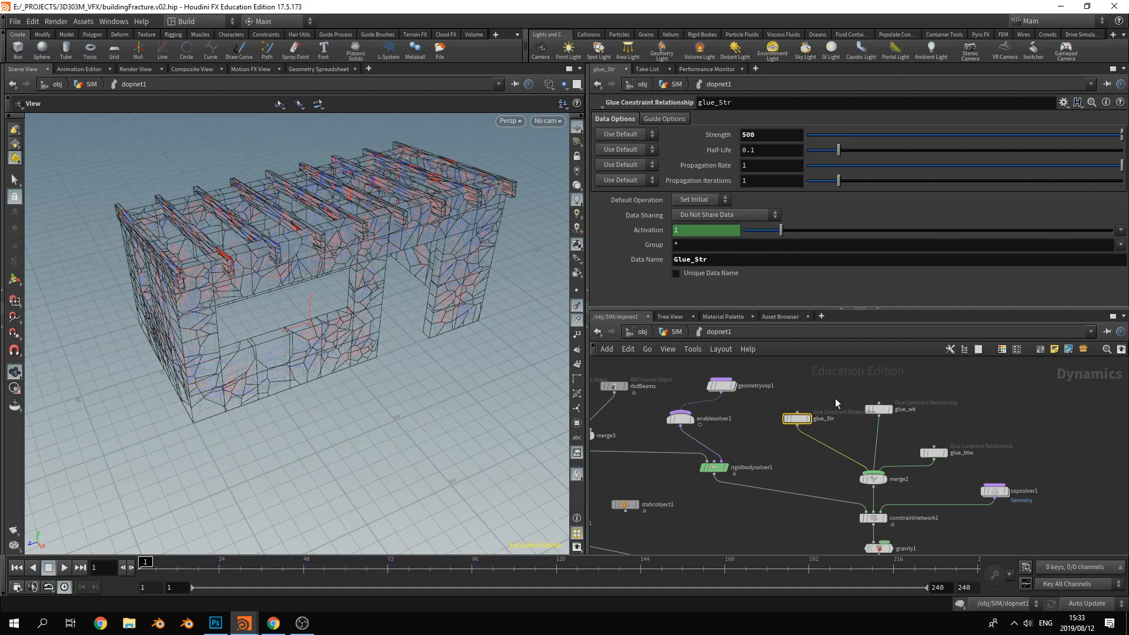
left_click(879, 410)
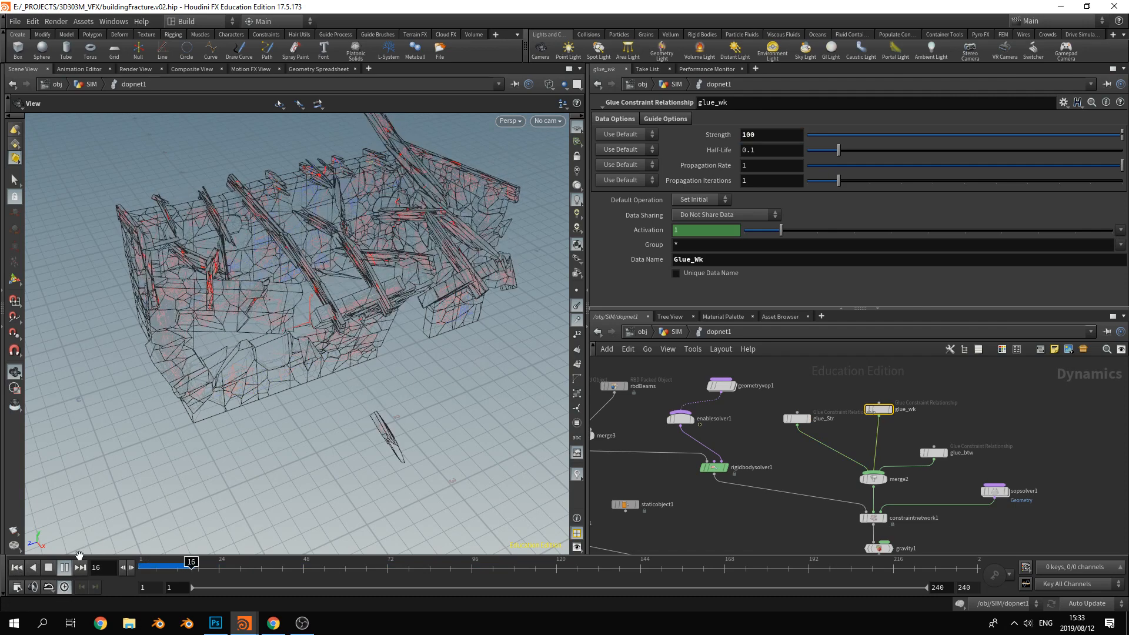
left_click_drag(325, 372, 398, 383)
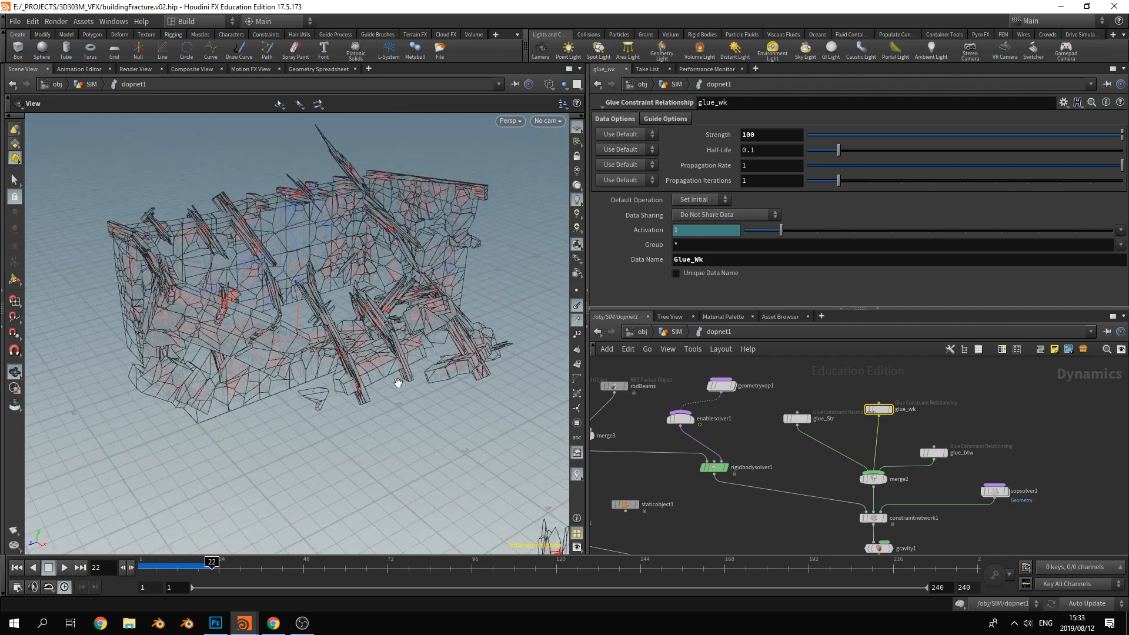
left_click(676, 332)
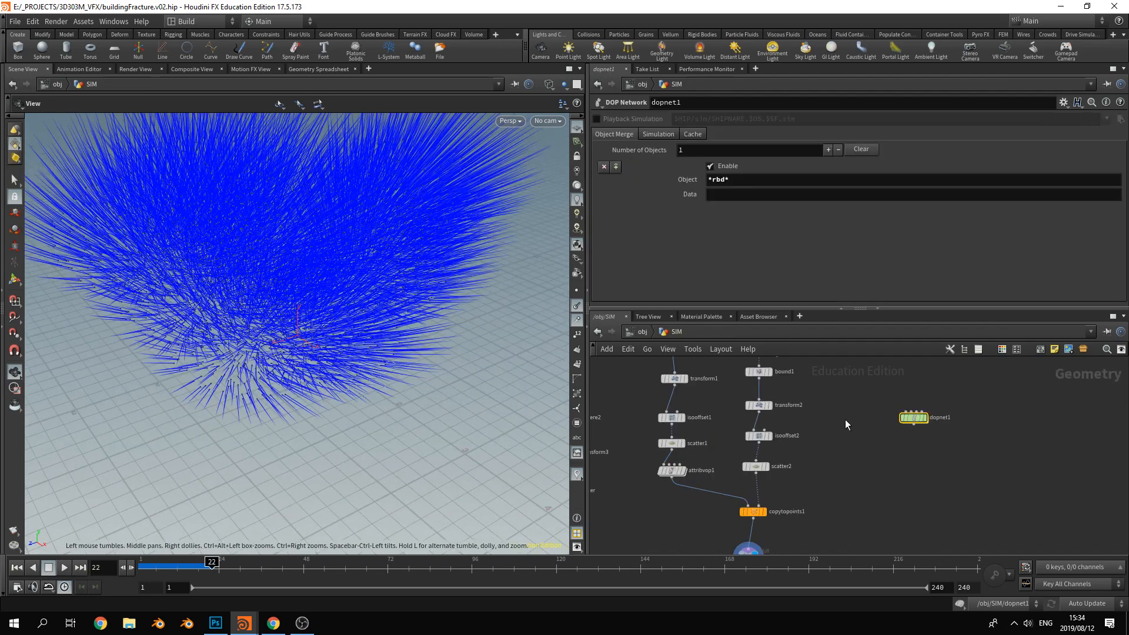
Set the input3 constant inside dopnet1's geometryvop1 to 30, play the simulation and return to frame 1
left_click(643, 333)
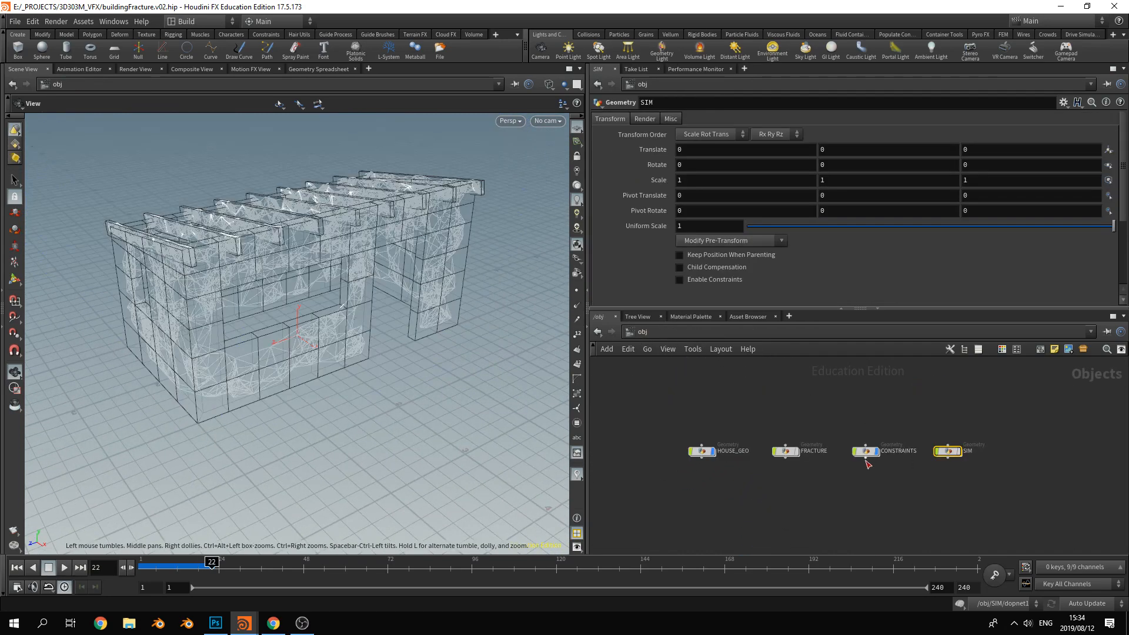
double_click(949, 453)
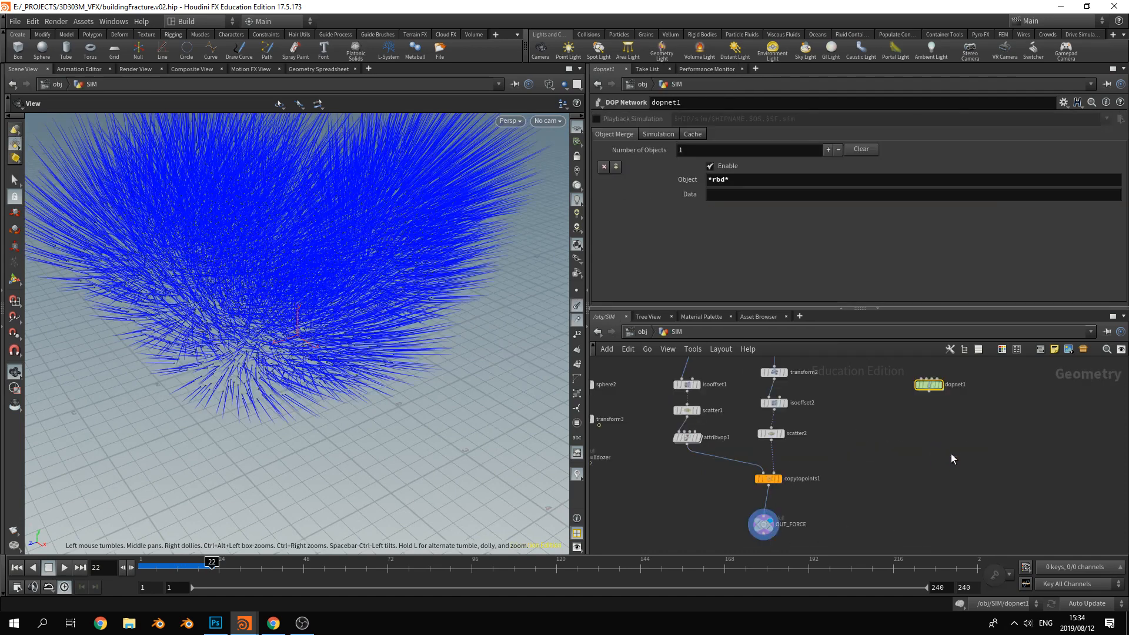
double_click(931, 386)
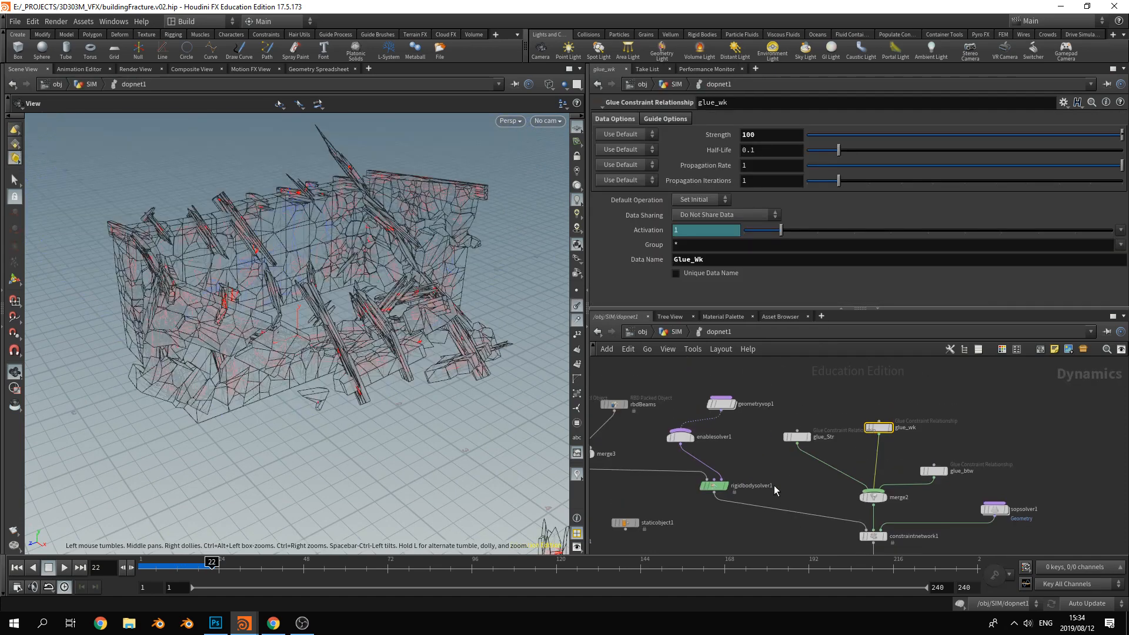
double_click(722, 405)
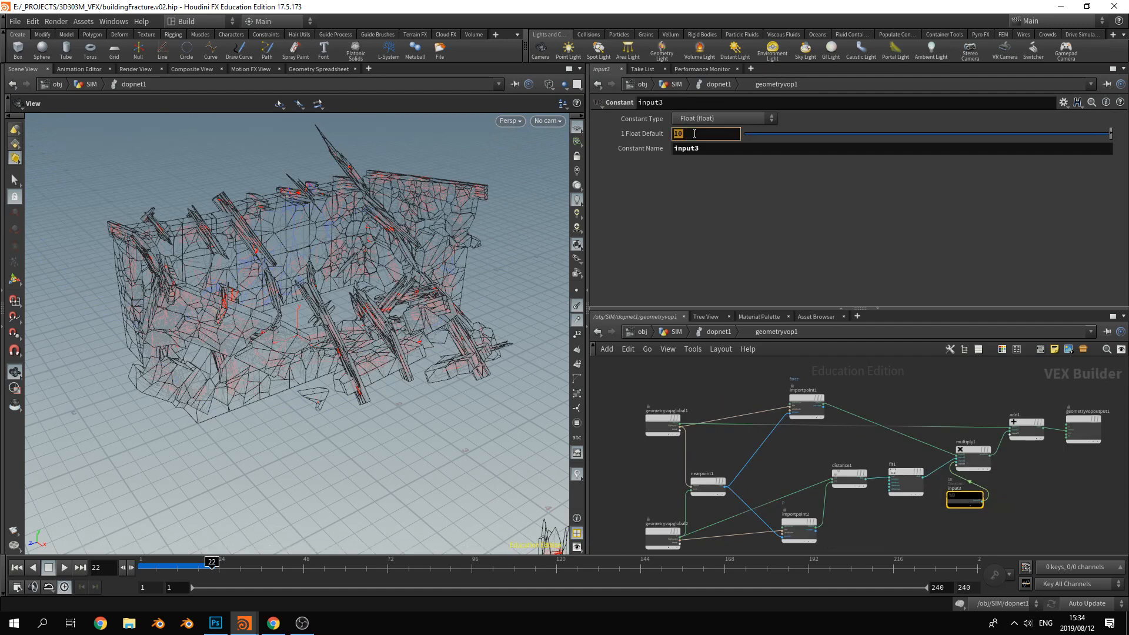
key("Return")
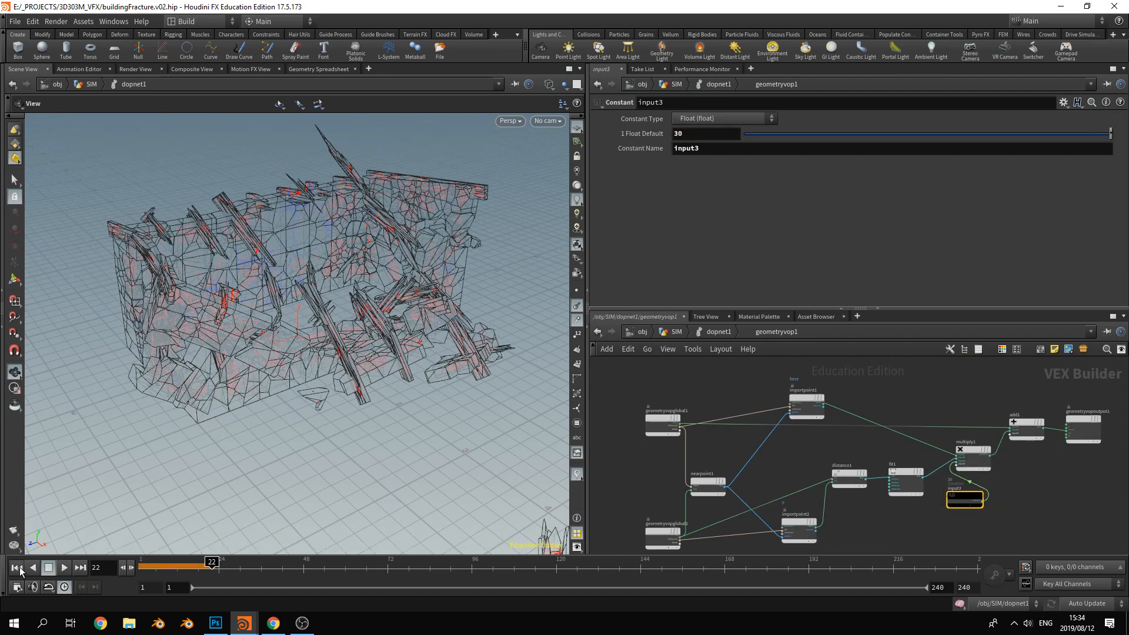
left_click(19, 569)
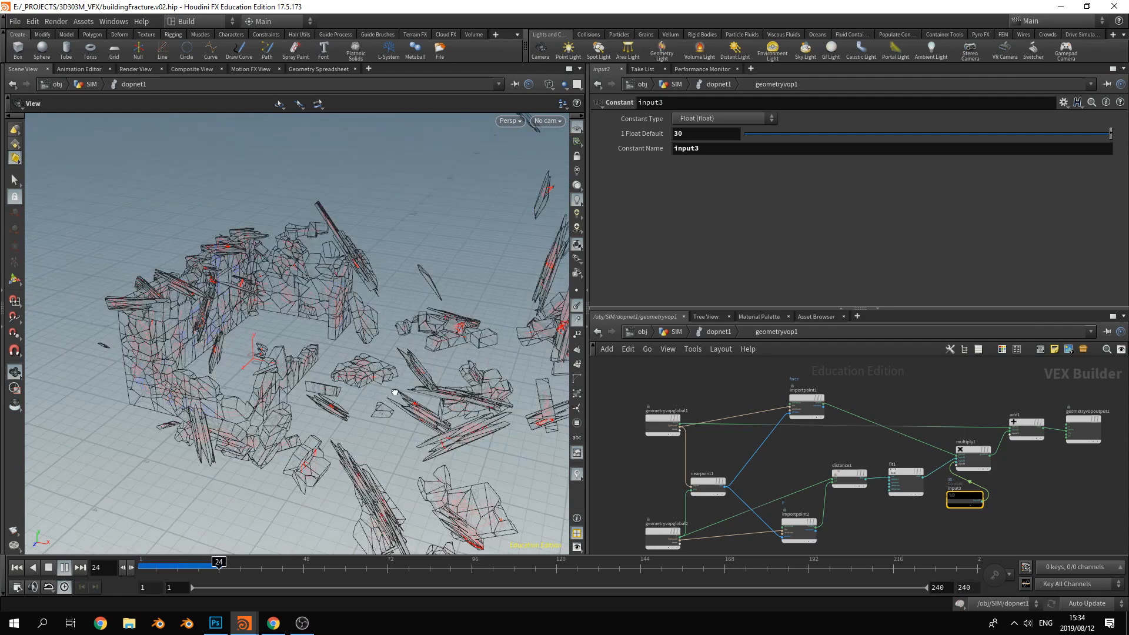
left_click(49, 568)
left_click(16, 567)
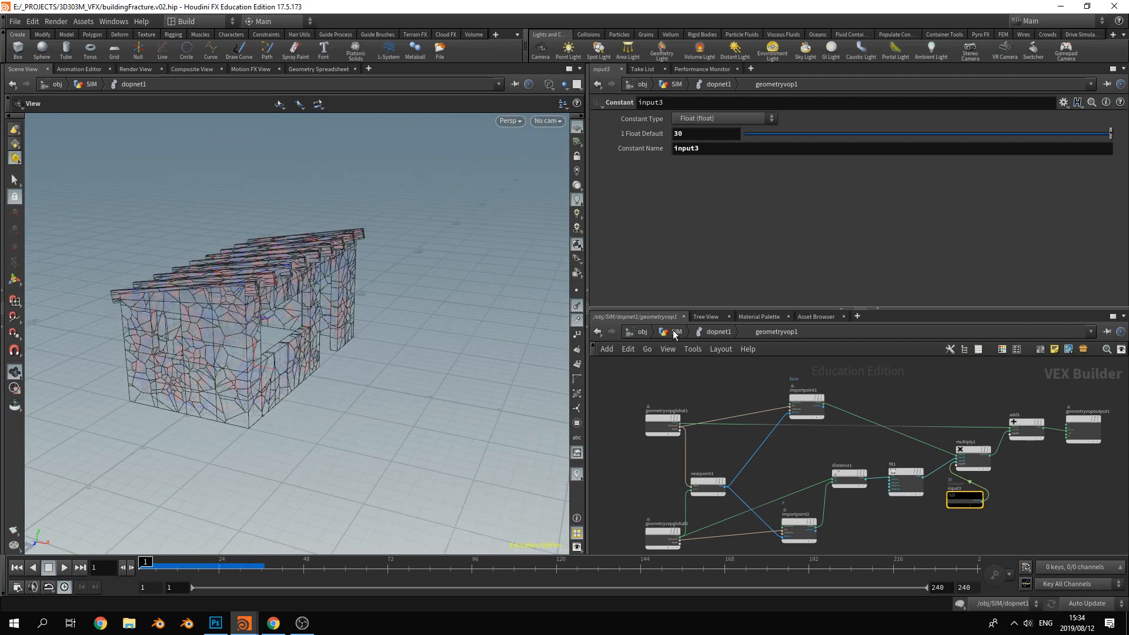
Check glue_Str in dopnet1, set glue_wk's strength to 50, play the simulation and return to frame 1
left_click(711, 332)
left_click(677, 332)
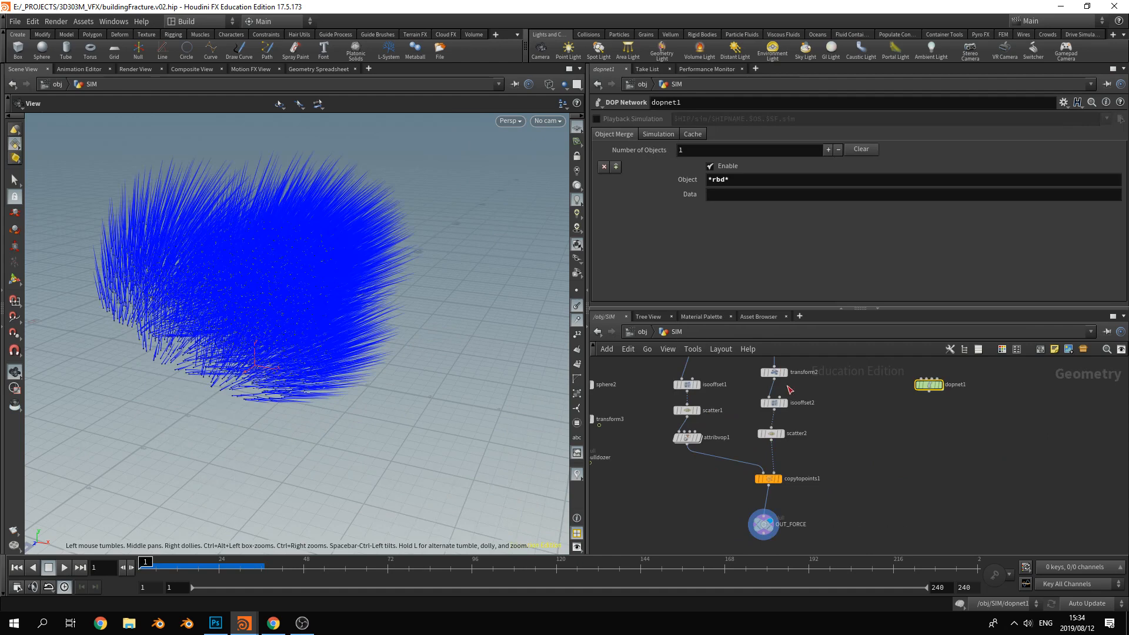
double_click(931, 385)
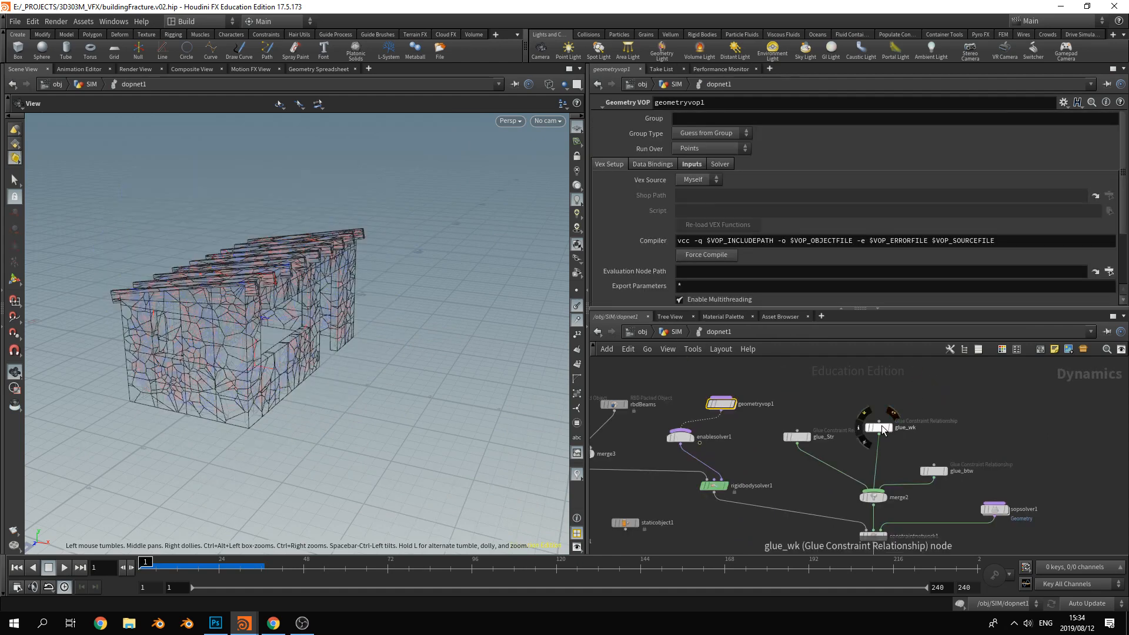
left_click(799, 438)
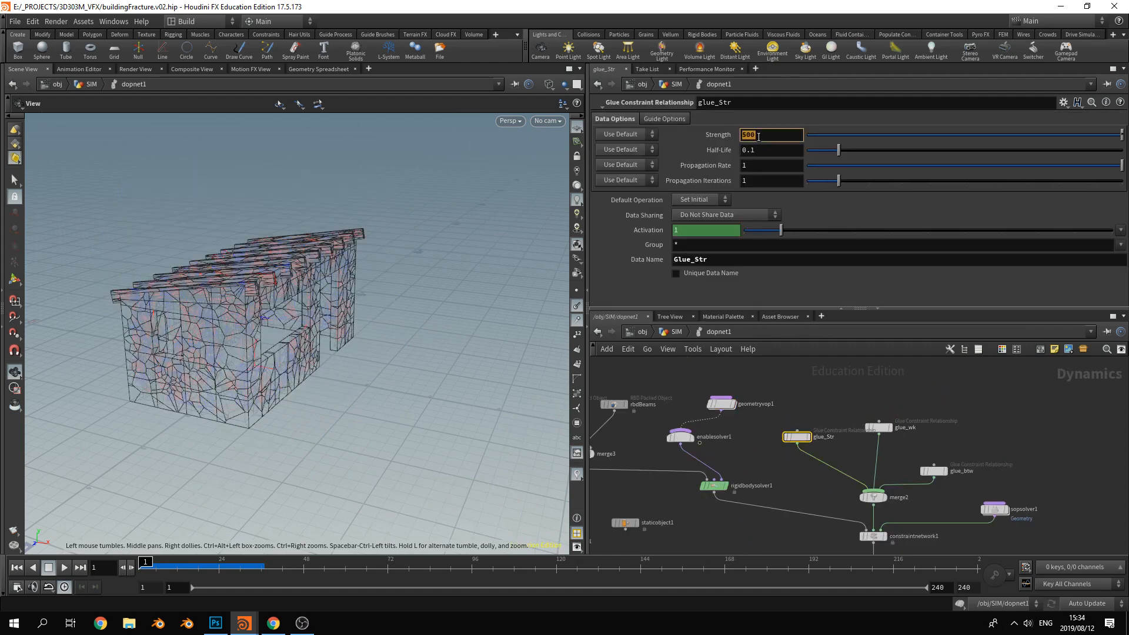
left_click(872, 430)
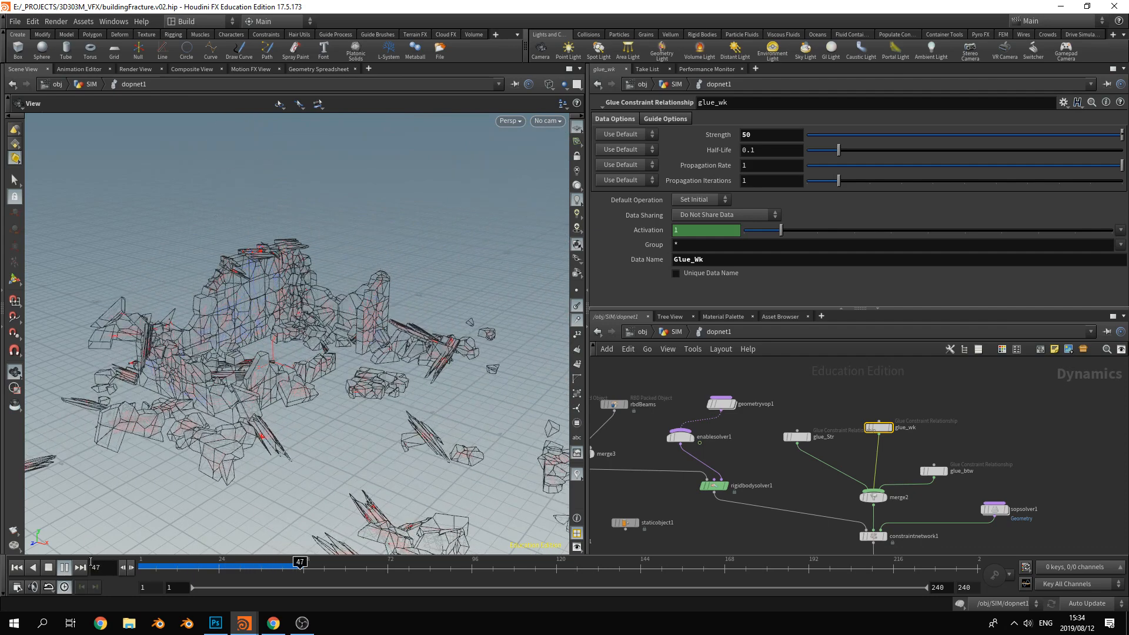
left_click(16, 567)
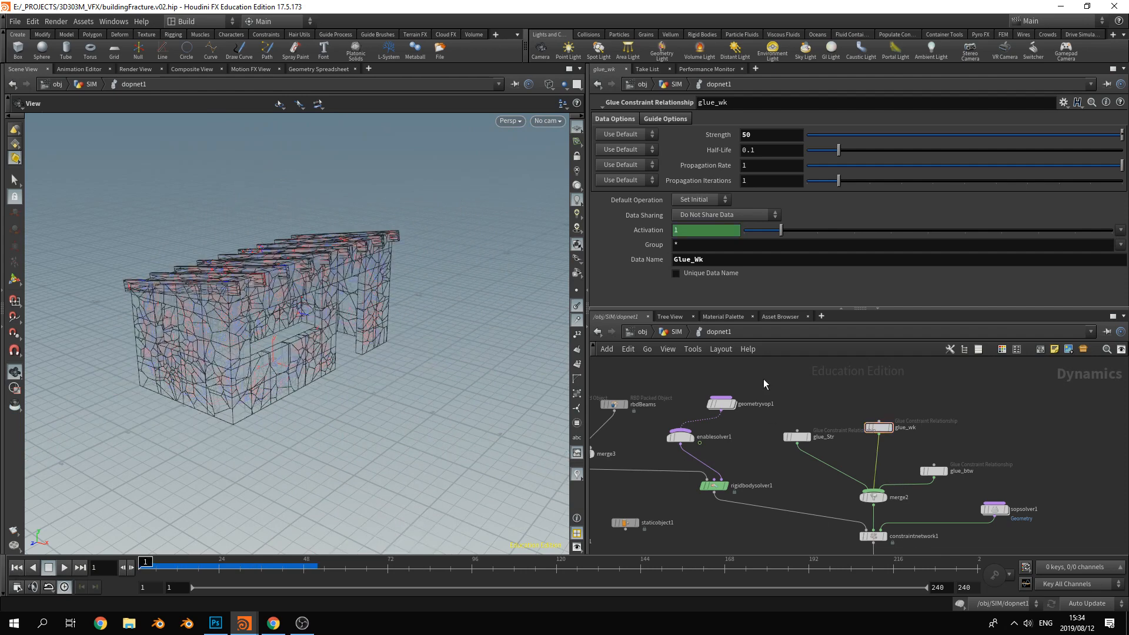
In the FRACTURE network, set the forced total count of scatter1 to 10000 for the wall fracture points
left_click(646, 335)
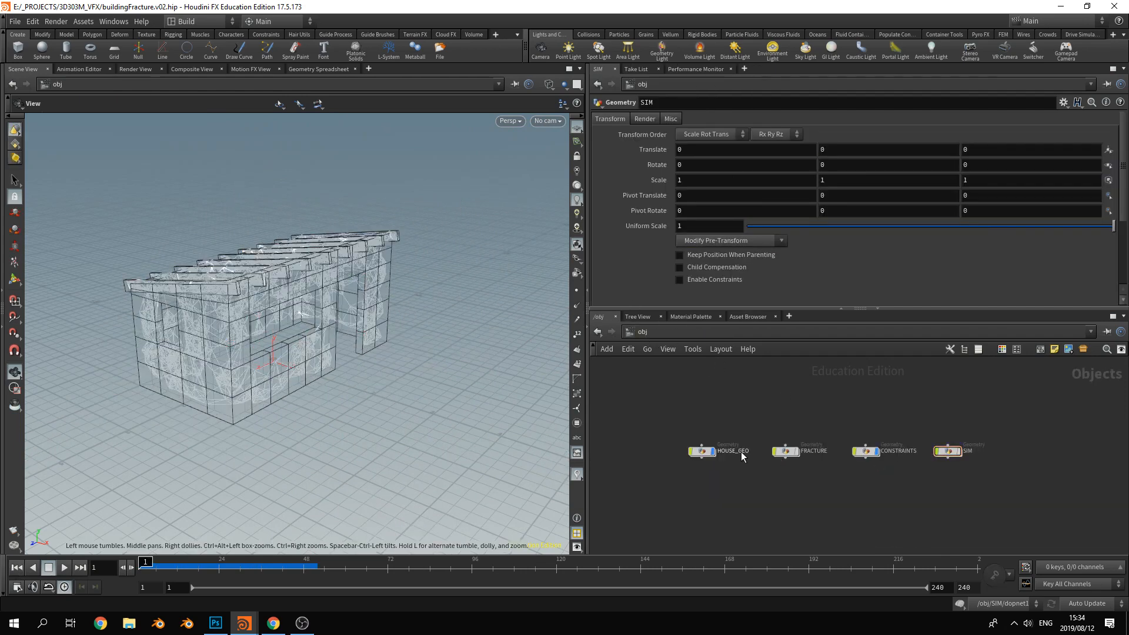
double_click(786, 451)
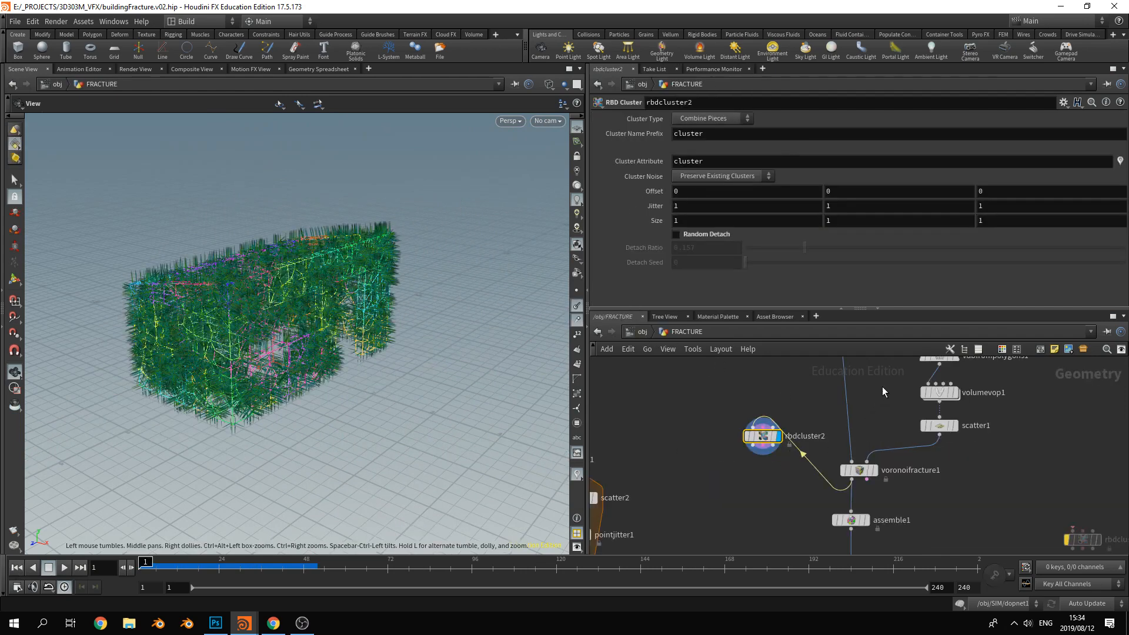
middle_click_drag(934, 385, 890, 478)
left_click(896, 450)
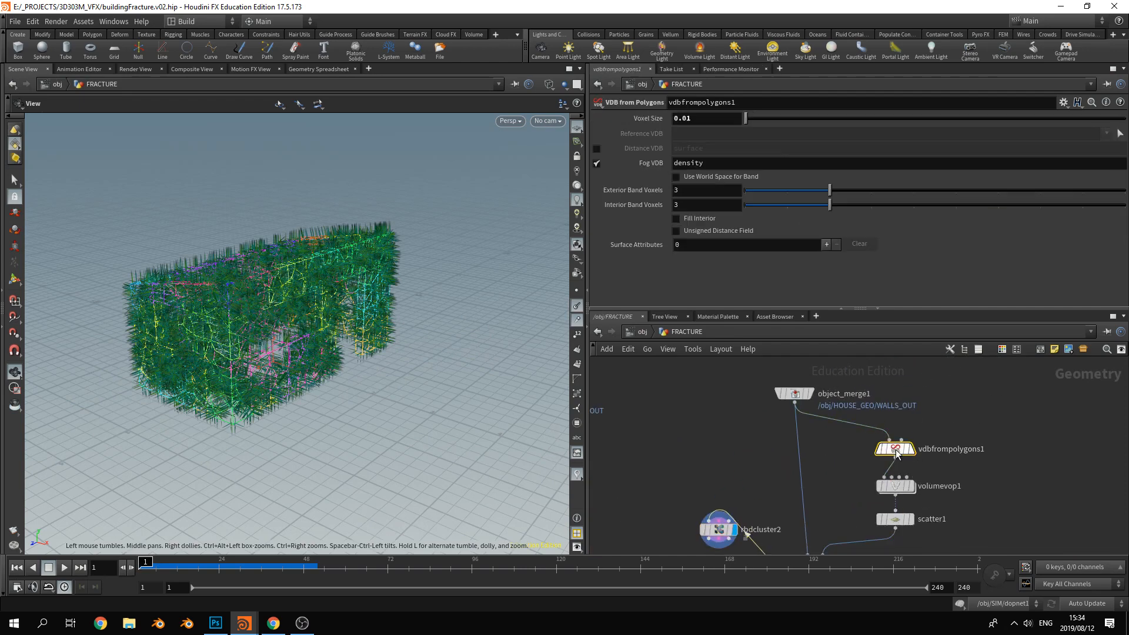
left_click(897, 519)
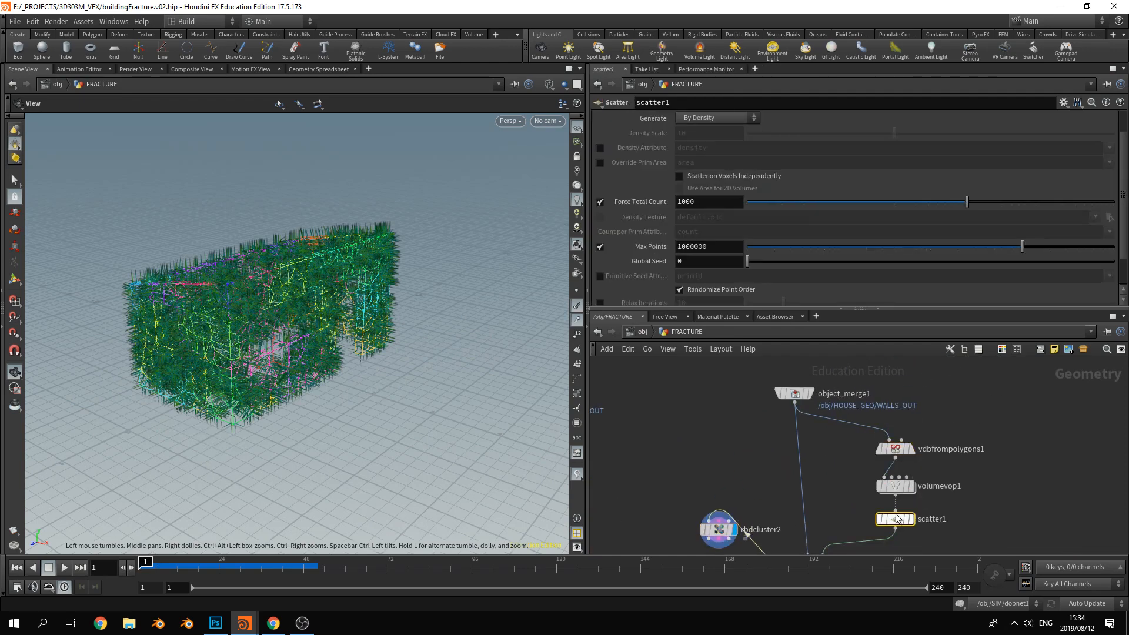
left_click(701, 202)
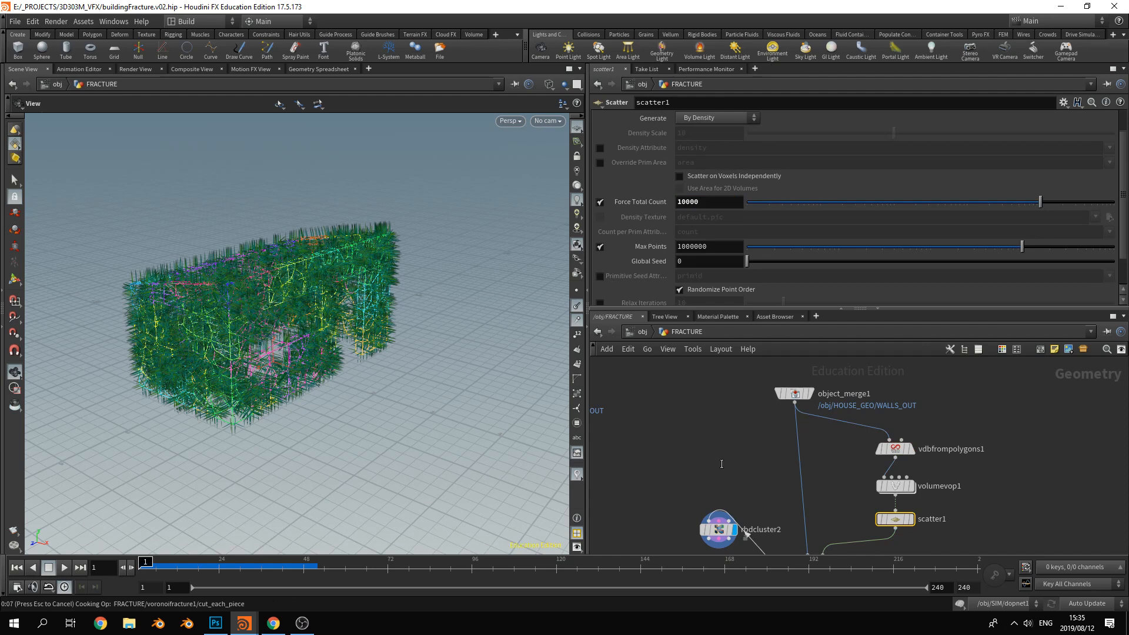
Save the fractured walls to disk with wall_geo and turn off the normals display in the viewport
middle_click_drag(668, 507, 695, 420)
left_click(820, 445)
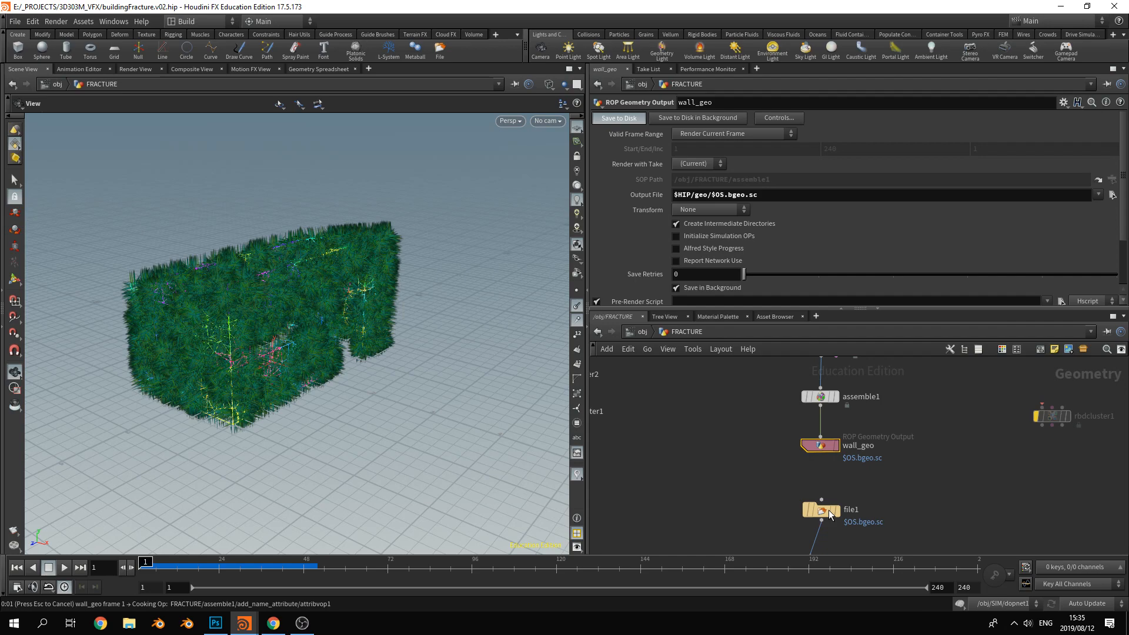
left_click(577, 307)
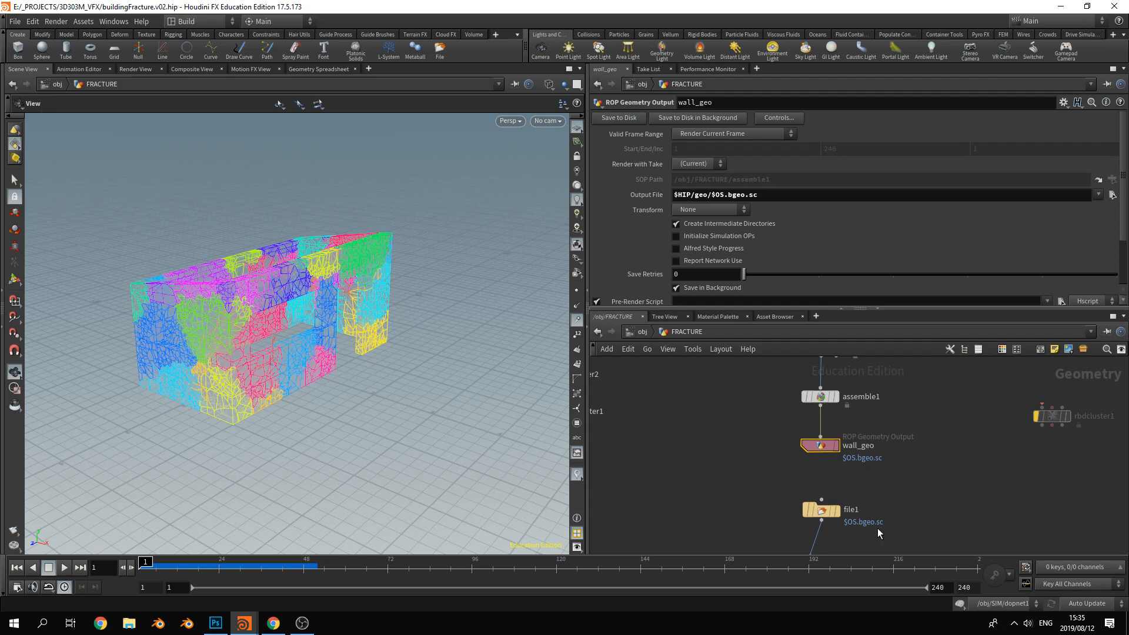
Reload the saved wall geometry in file1 and inspect the fracture pieces from the front
middle_click_drag(878, 528, 879, 479)
left_click(824, 461)
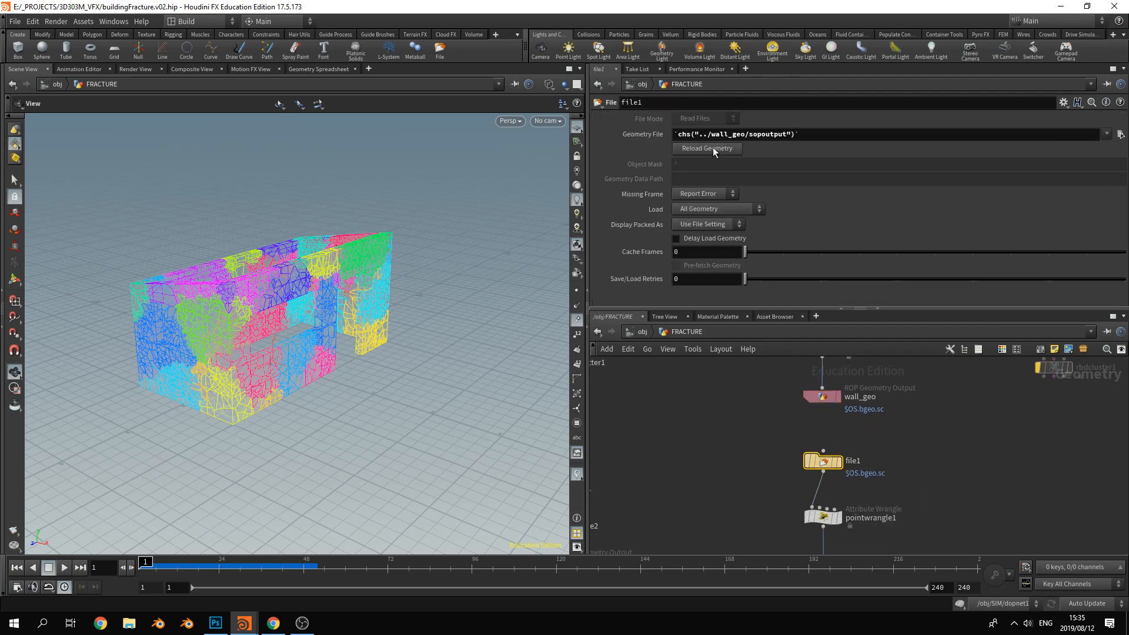
left_click(713, 150)
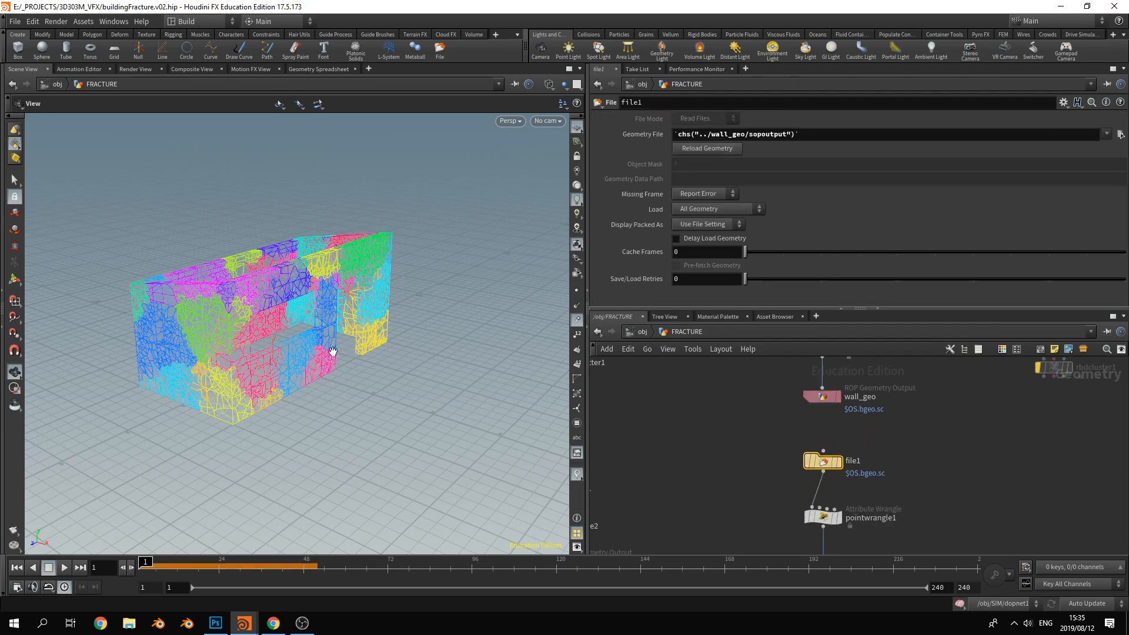
mouse_move(333, 351)
left_mouse_down()
mouse_move(269, 348)
mouse_move(269, 337)
mouse_move(336, 364)
left_mouse_up()
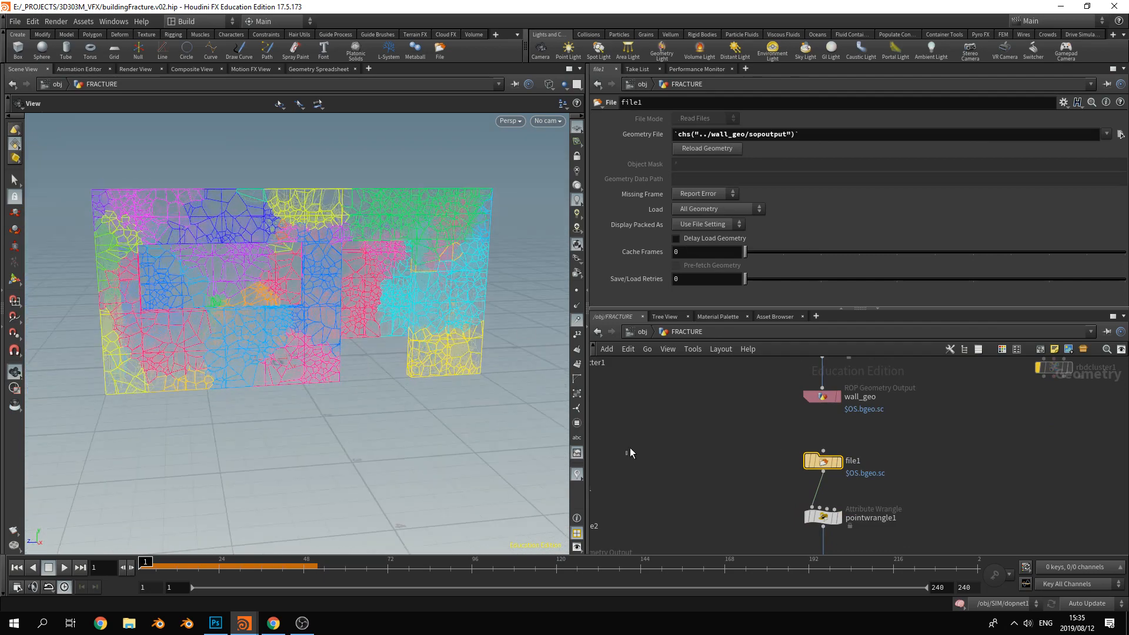
Return to dopnet1 in SIM, frame the whole building and launch a flipbook of frames 1 to 240, dismissing the console window
left_click(641, 332)
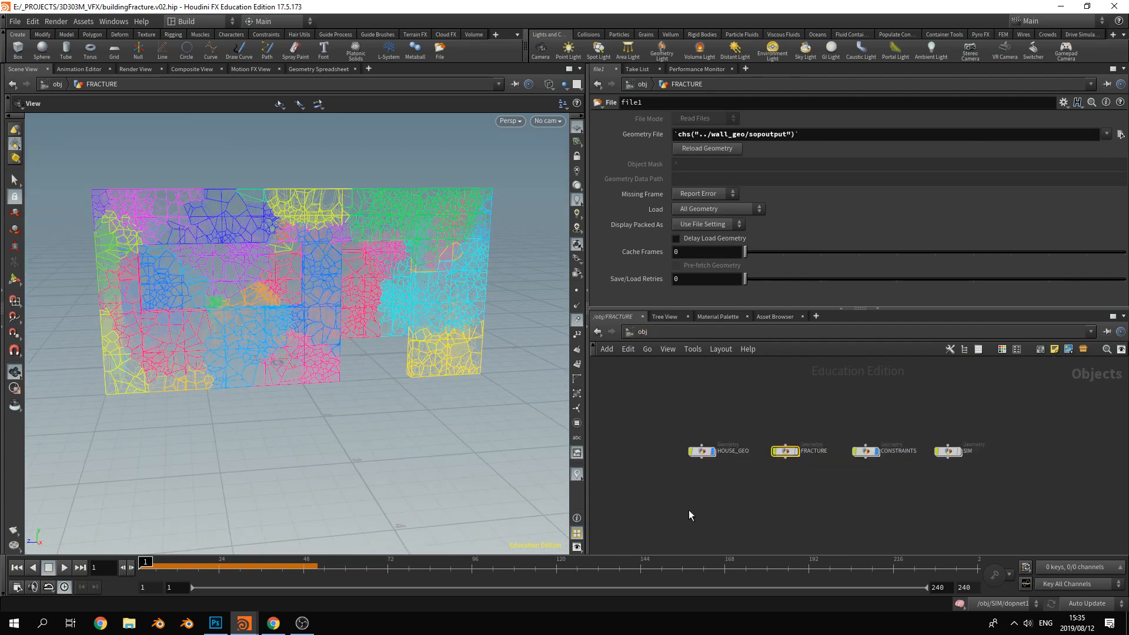
left_click(948, 451)
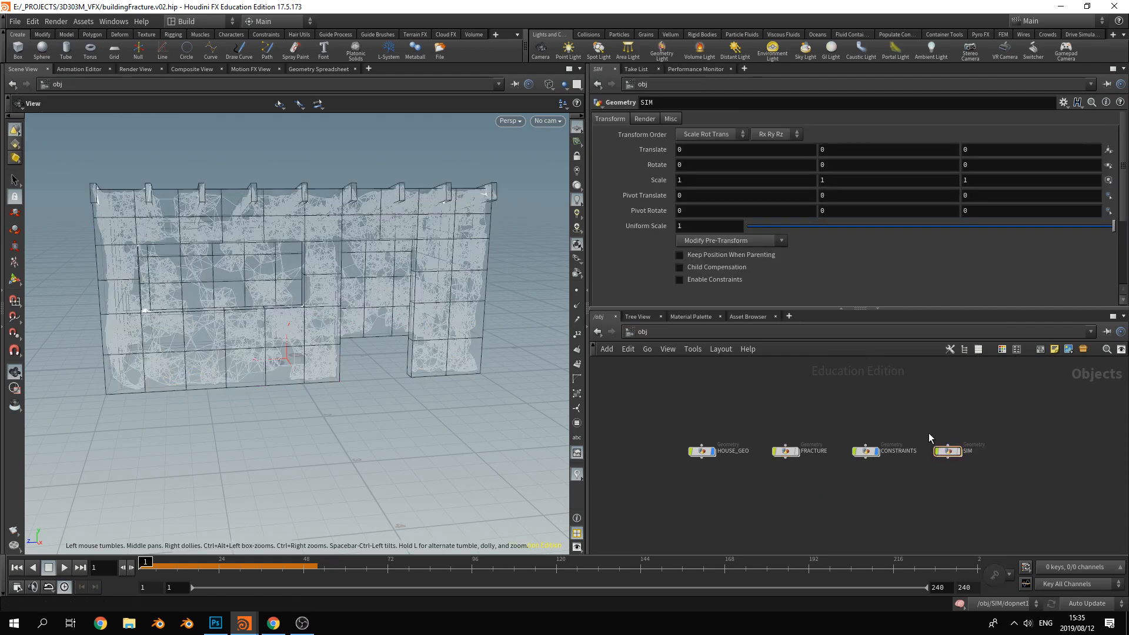
double_click(948, 451)
mouse_move(941, 388)
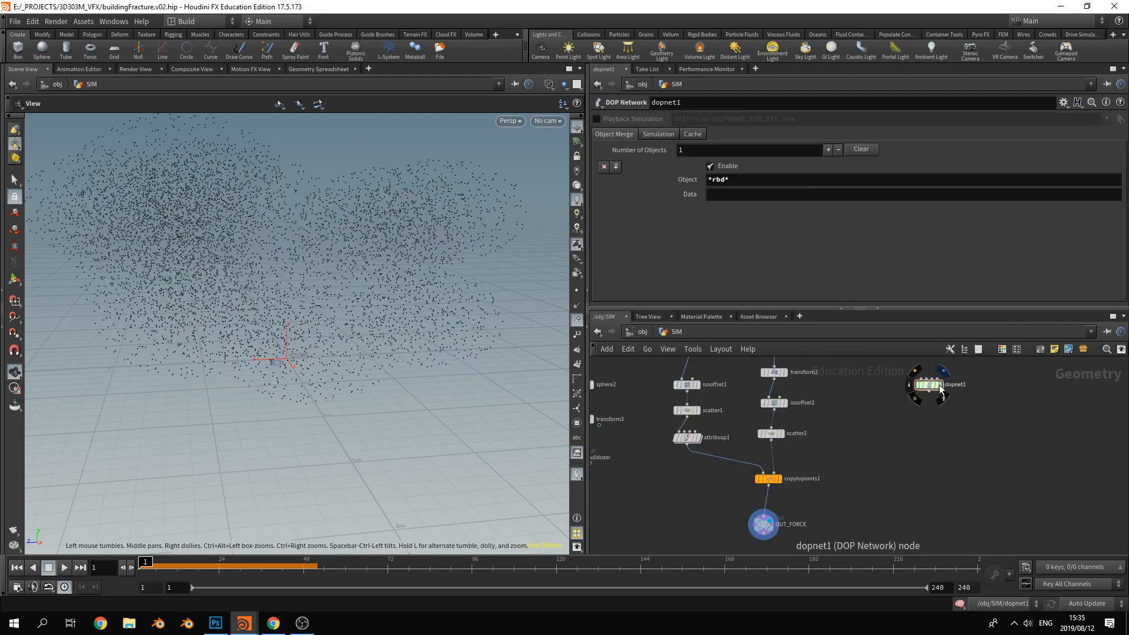
double_click(929, 387)
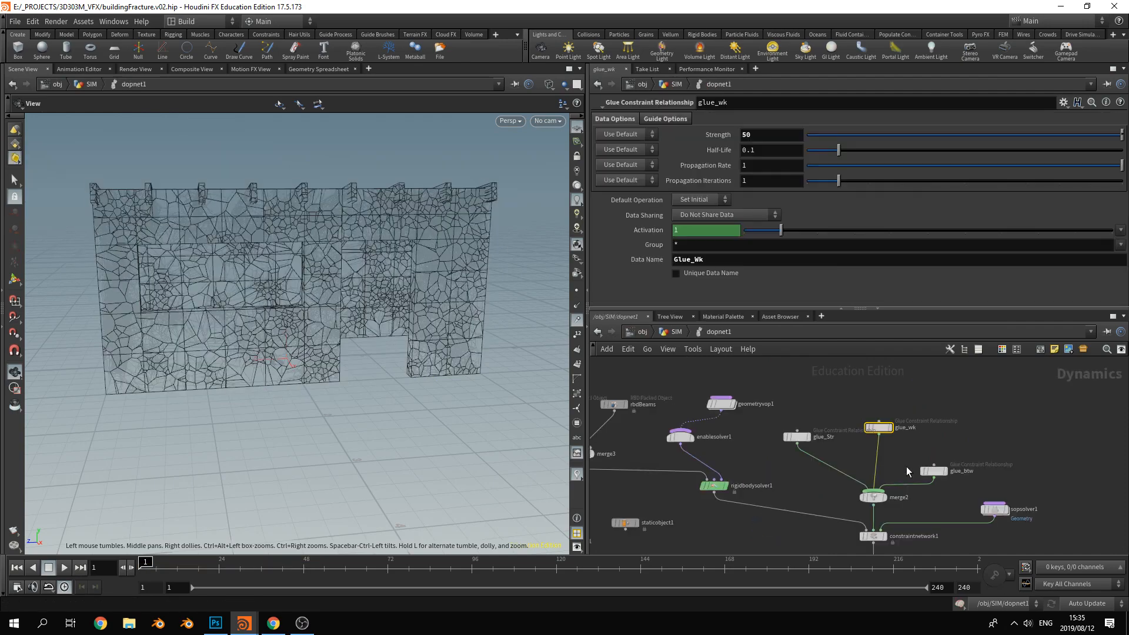
left_click_drag(310, 385, 326, 437)
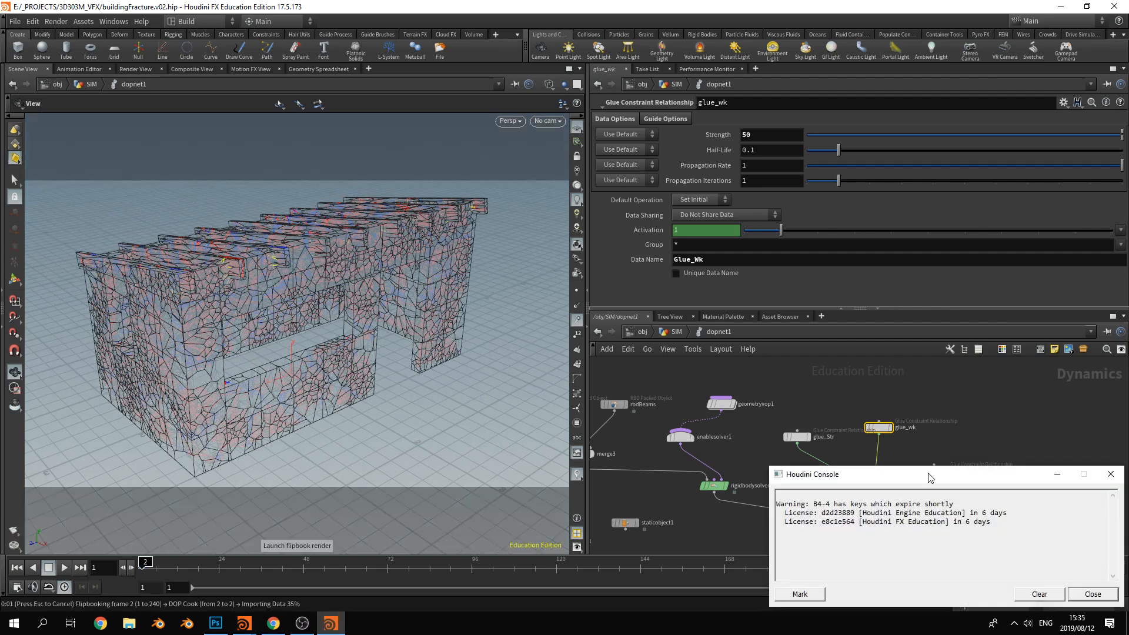
left_click(1111, 475)
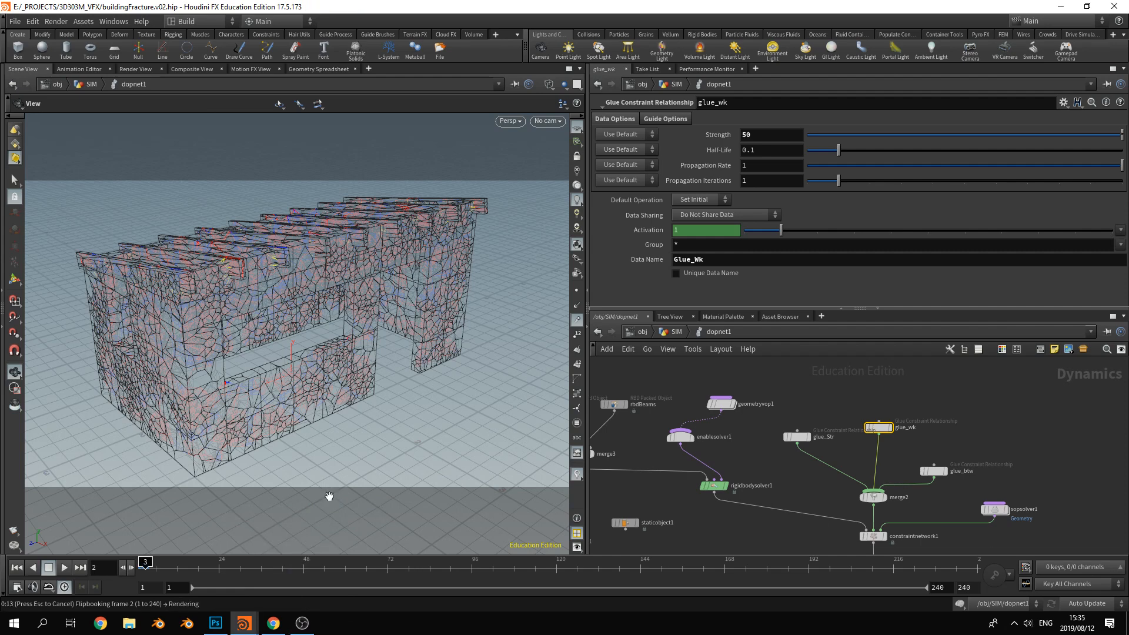
Switch to MPlay and play back the flipbook frames rendered so far to examine the collapse
mouse_move(306, 628)
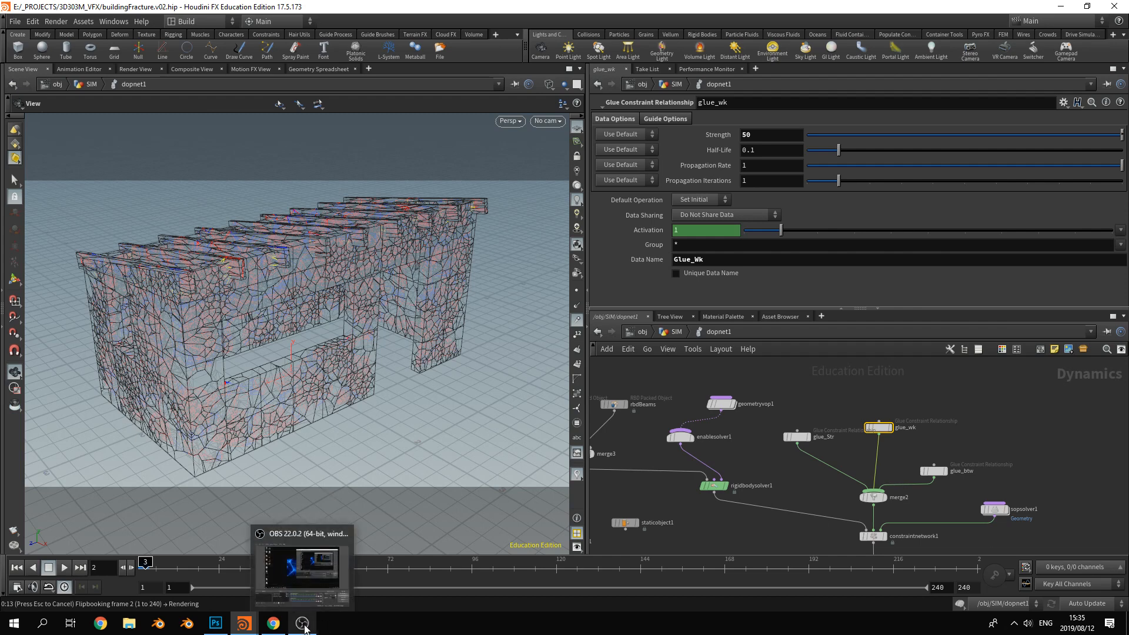
mouse_move(247, 628)
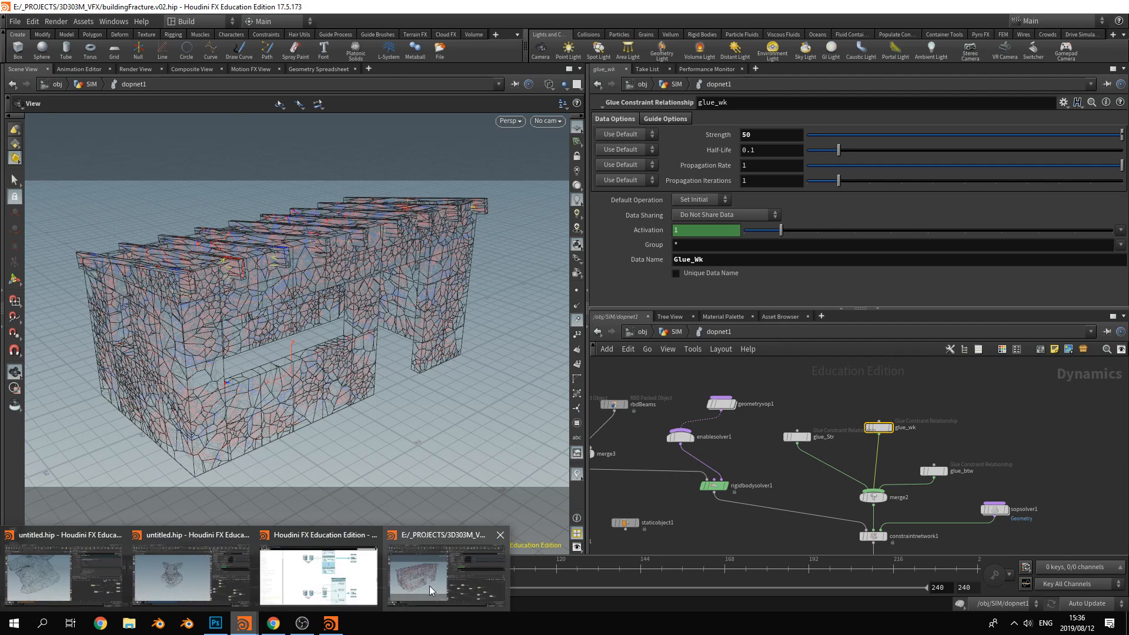
mouse_move(343, 591)
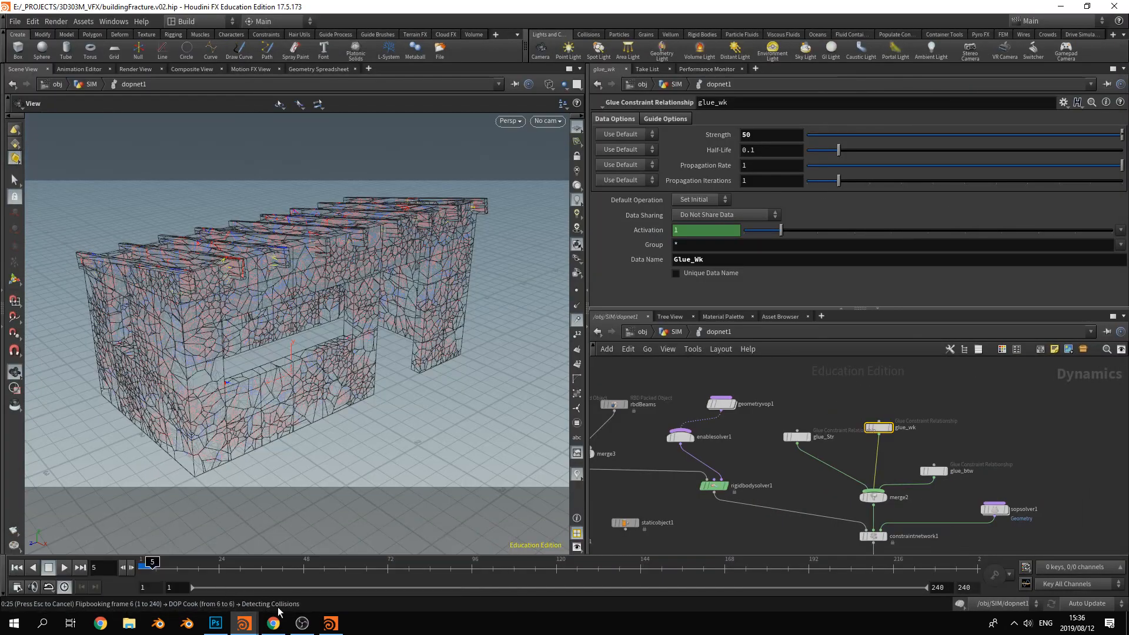
left_click(332, 624)
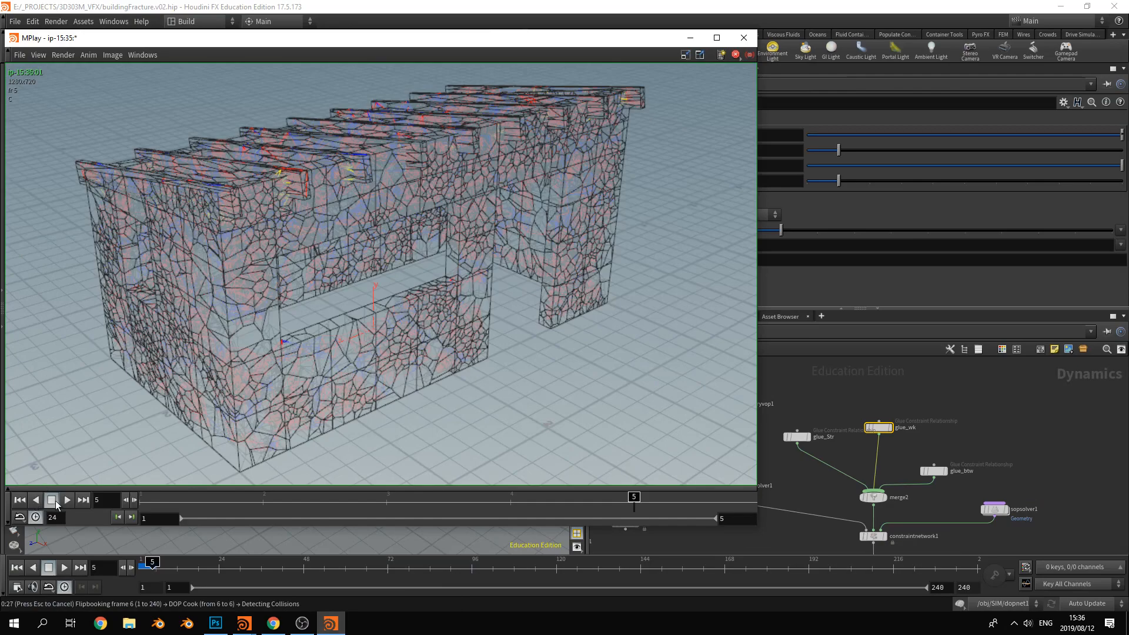
left_click(67, 501)
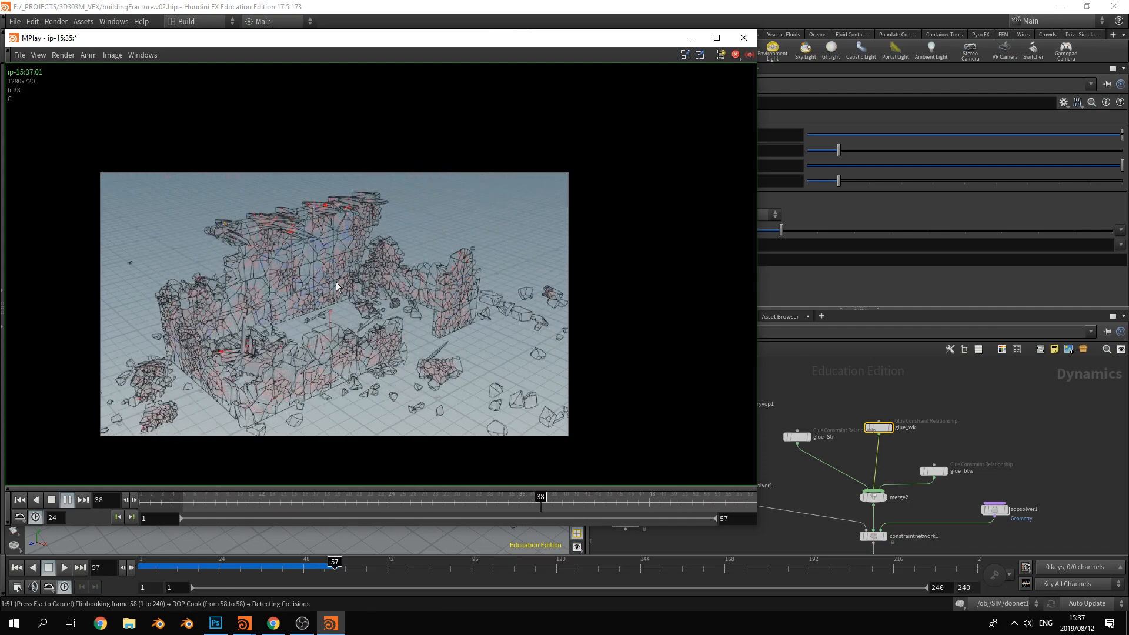
Switch to Chrome and bring up the Gmail inbox
left_click(272, 631)
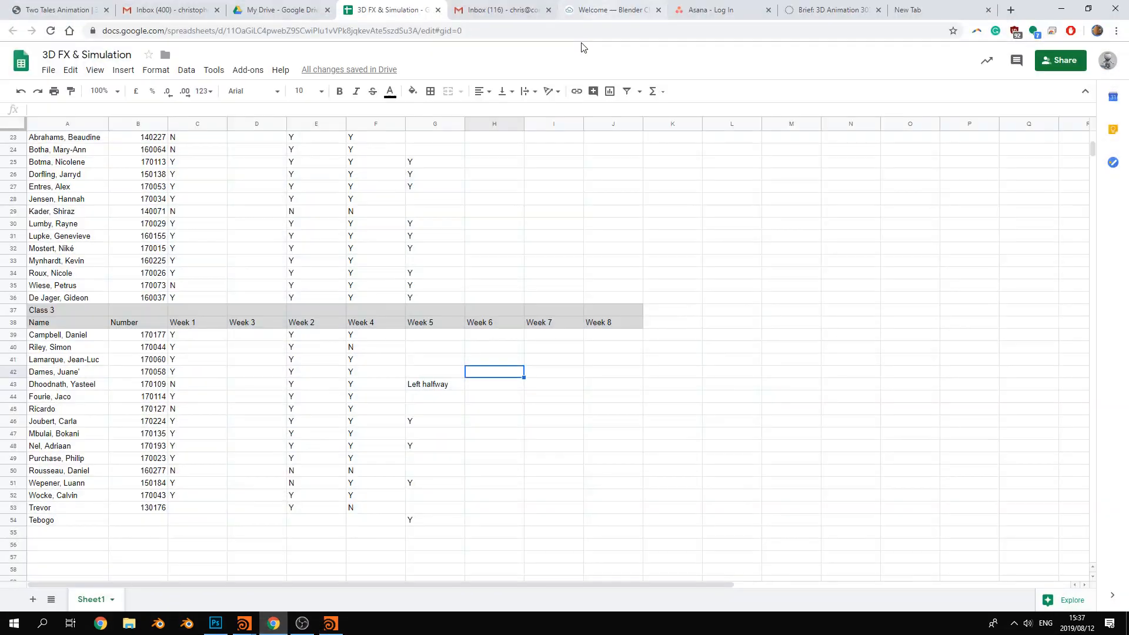
left_click(585, 30)
left_click(505, 10)
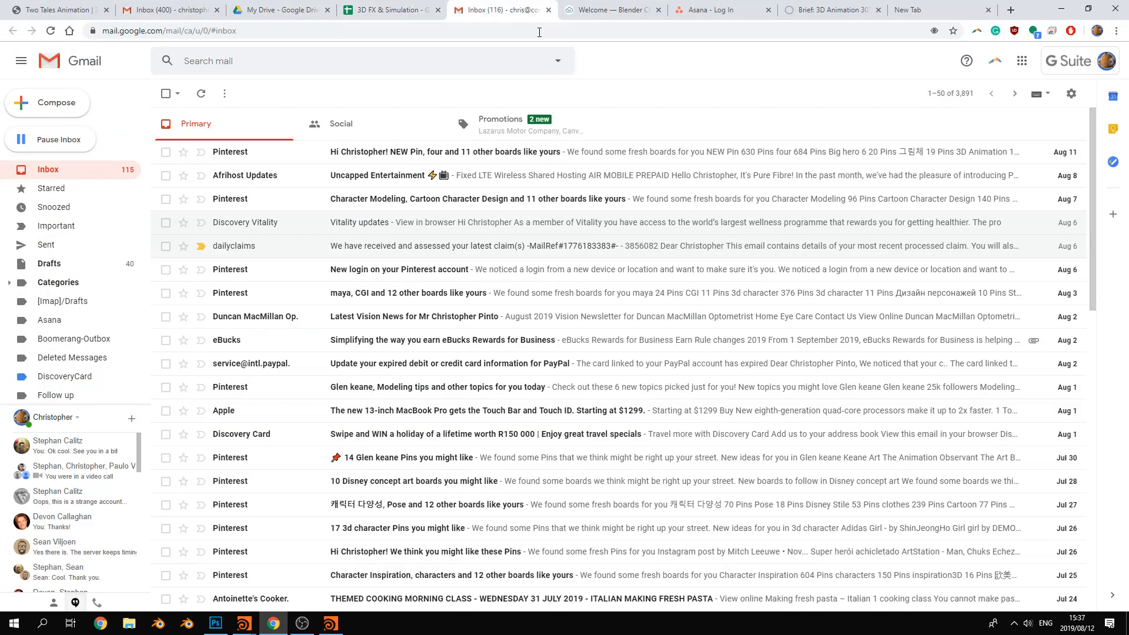
Search the web for "houdini 17.5 features" and open SideFX's What's New in 17.5 page
left_click(539, 33)
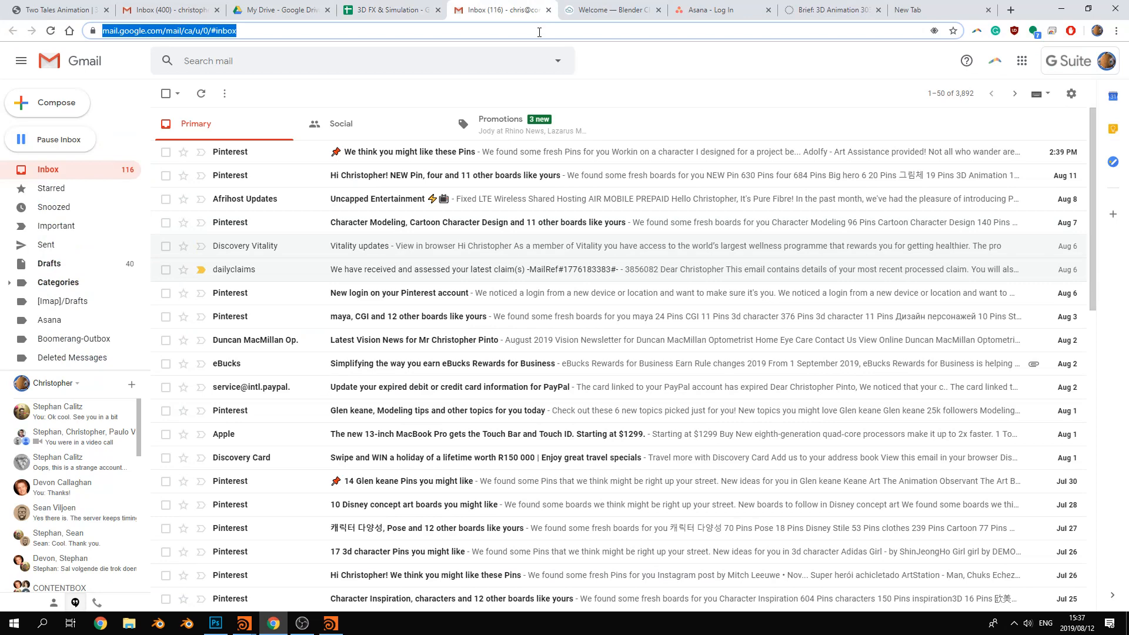
type("houdini 17.5 features")
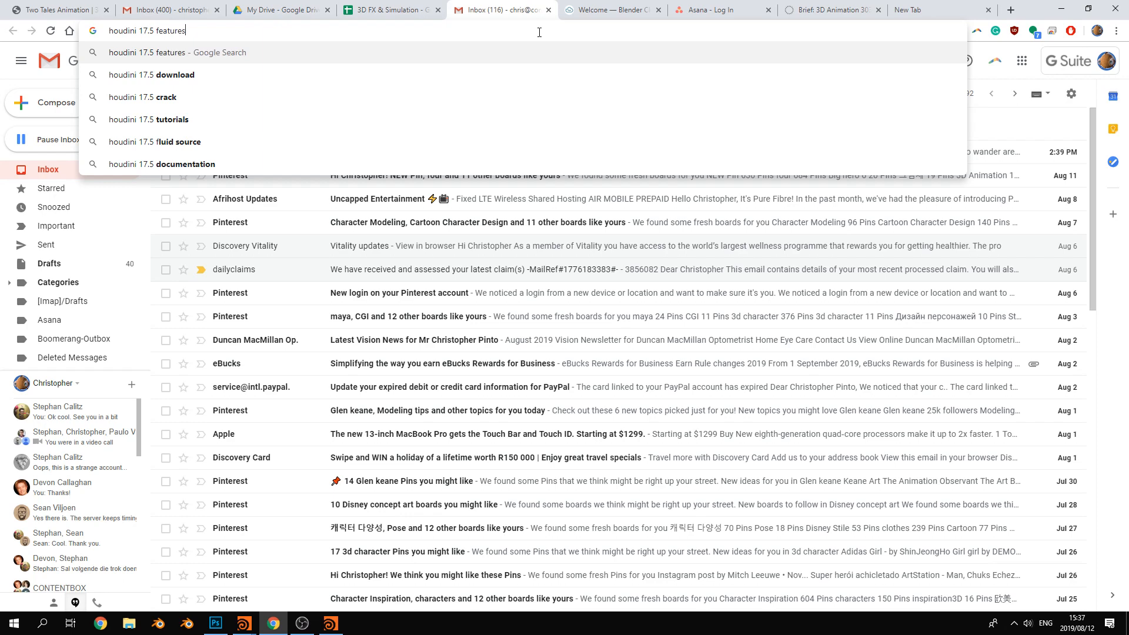
key("Return")
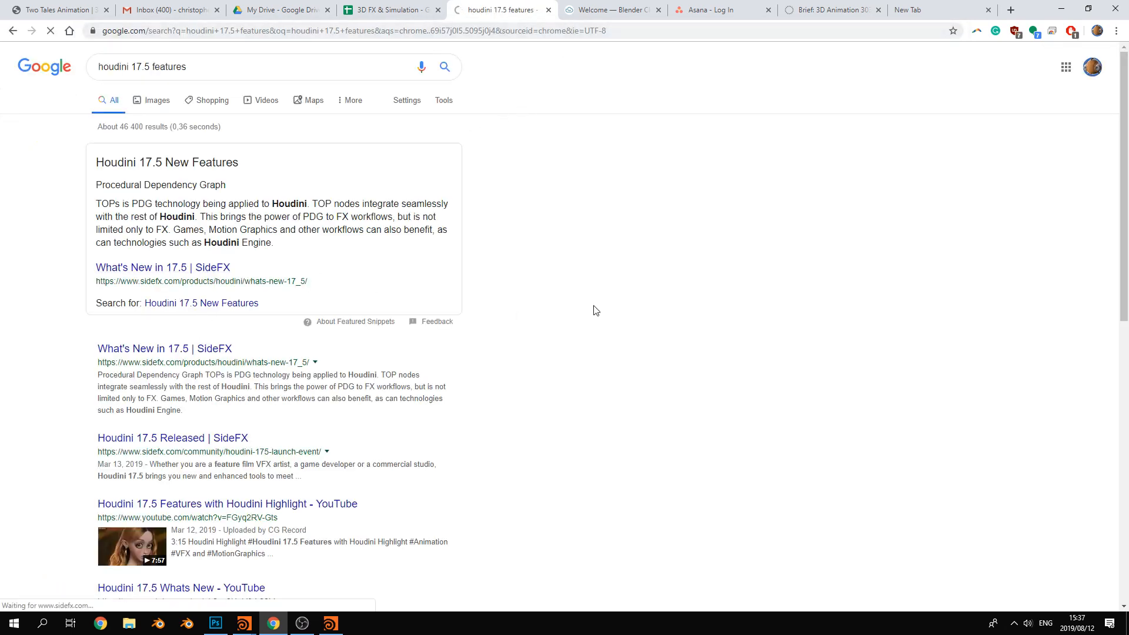
Play the H17.5 What's New video on the SideFX page in full screen
scroll(596, 310, "down", 5)
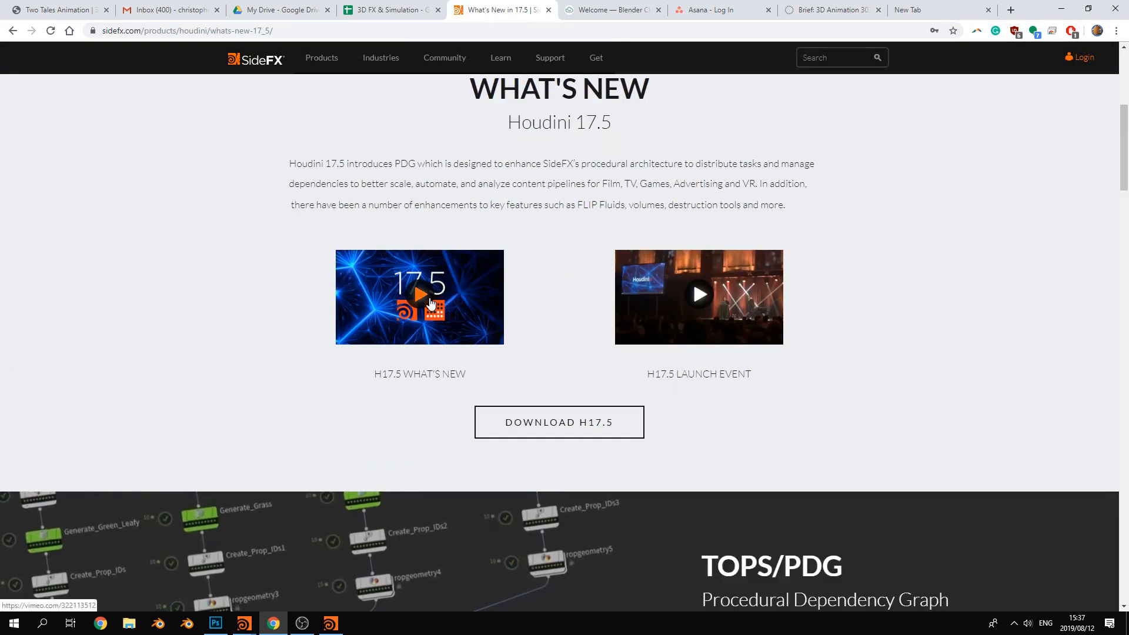
left_click(430, 304)
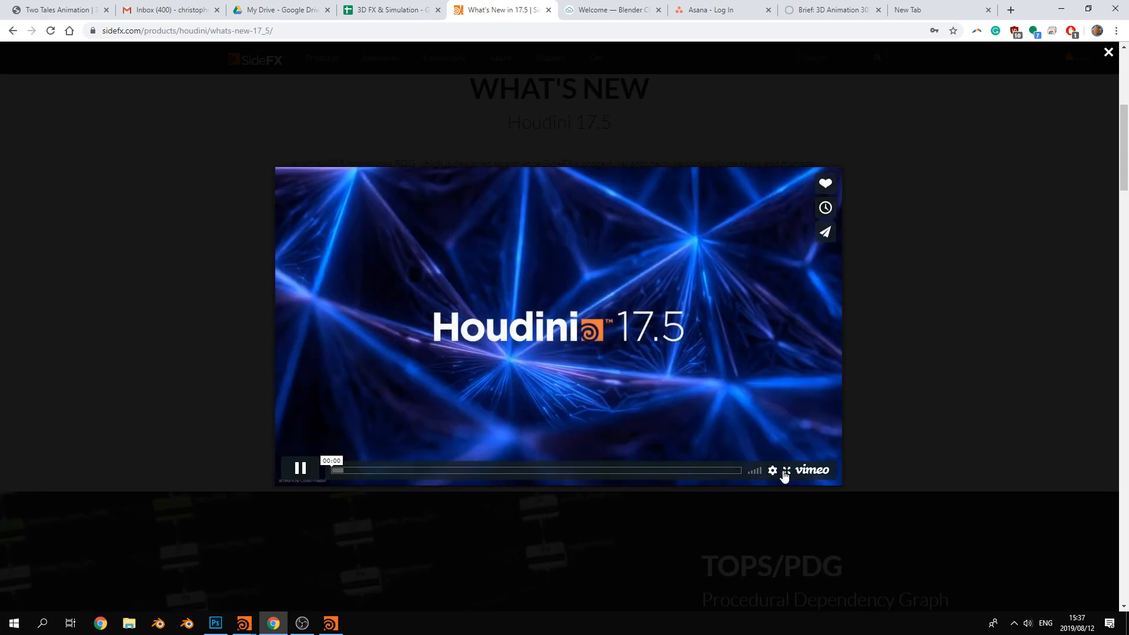
left_click(786, 470)
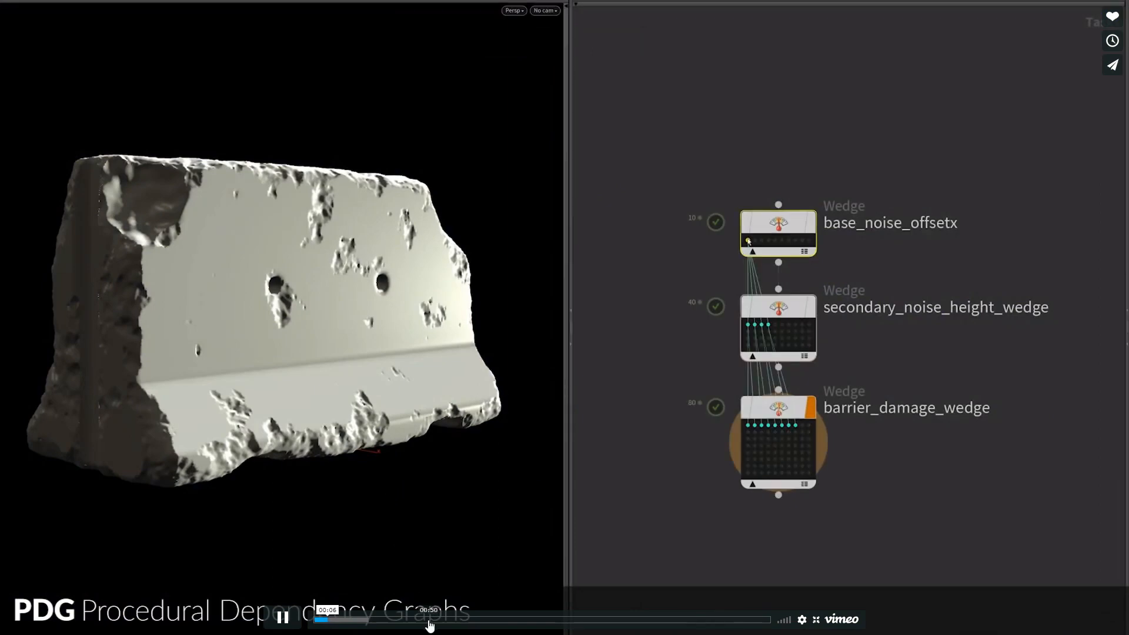
Skim the video's feature sections, pause at the Material-Based Destruction part on interactive RBD constraints, and leave full screen
left_click_drag(346, 621, 429, 611)
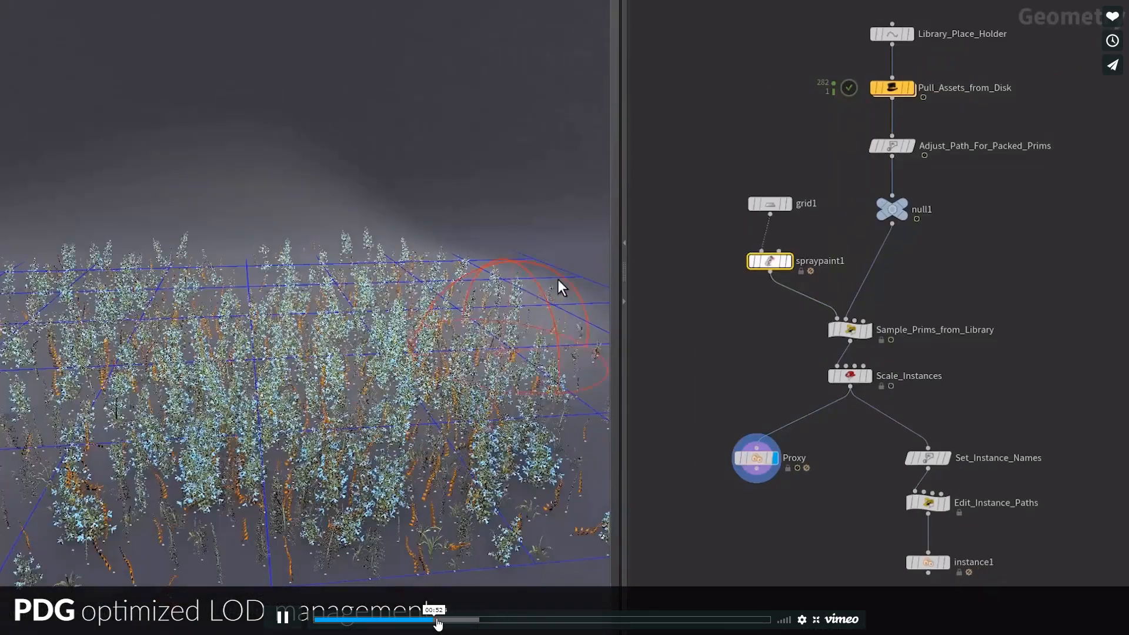
left_click(445, 617)
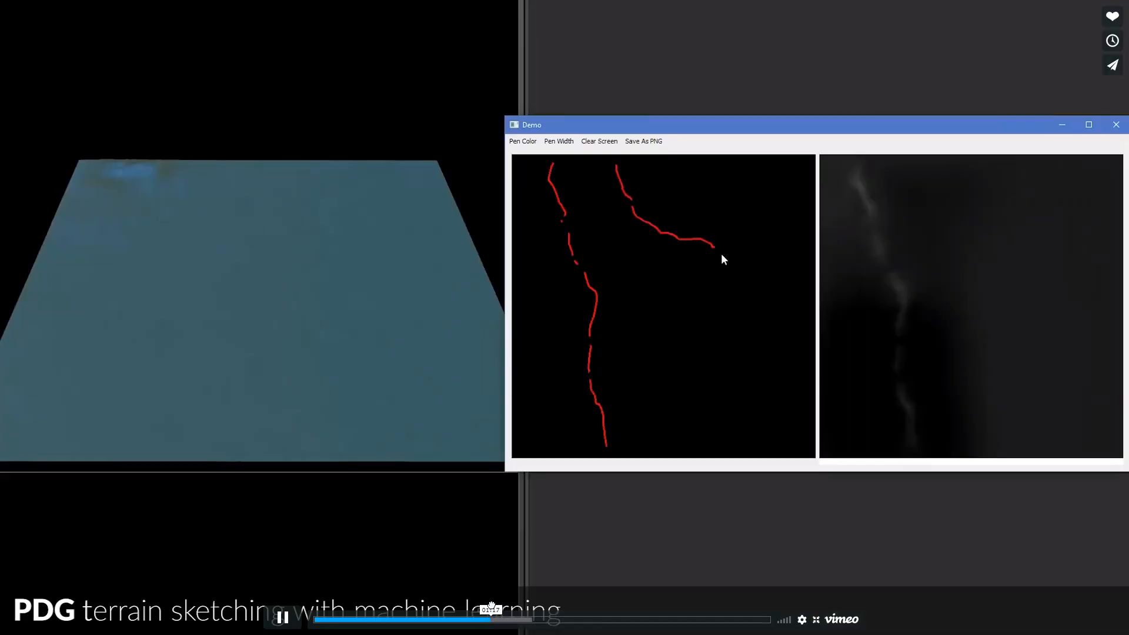
left_click_drag(492, 606, 521, 606)
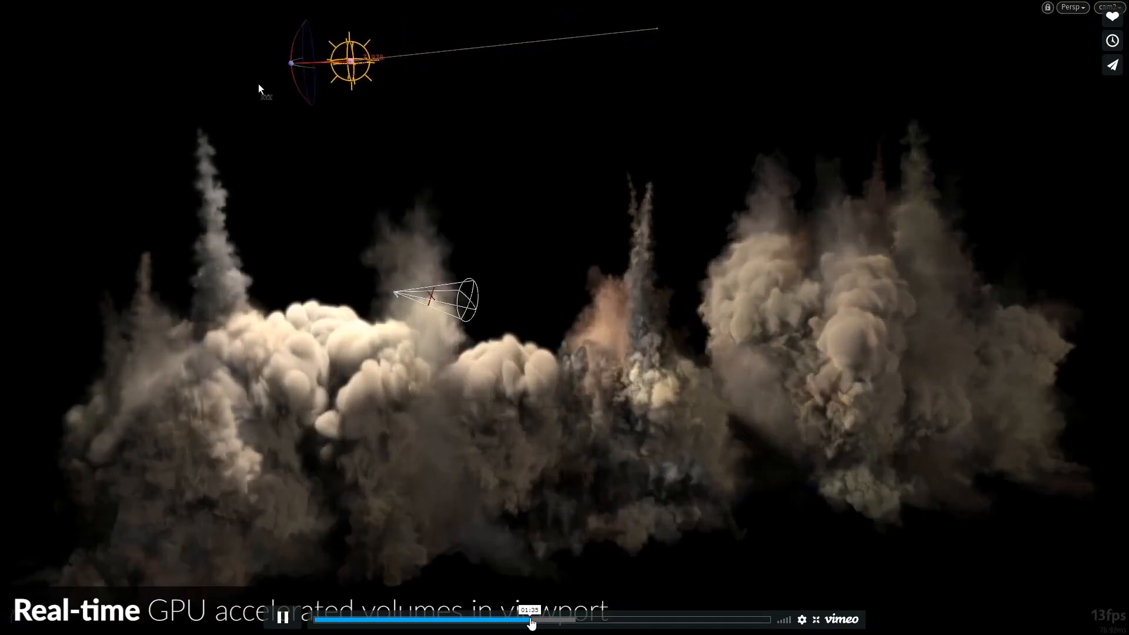
left_click_drag(532, 624, 551, 614)
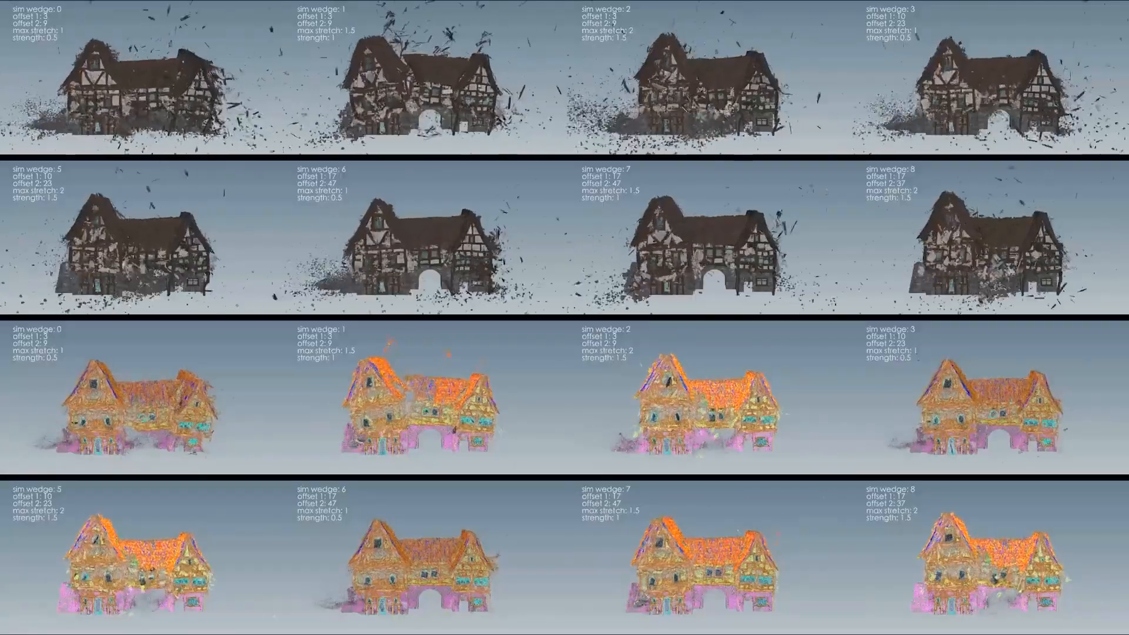
mouse_move(436, 480)
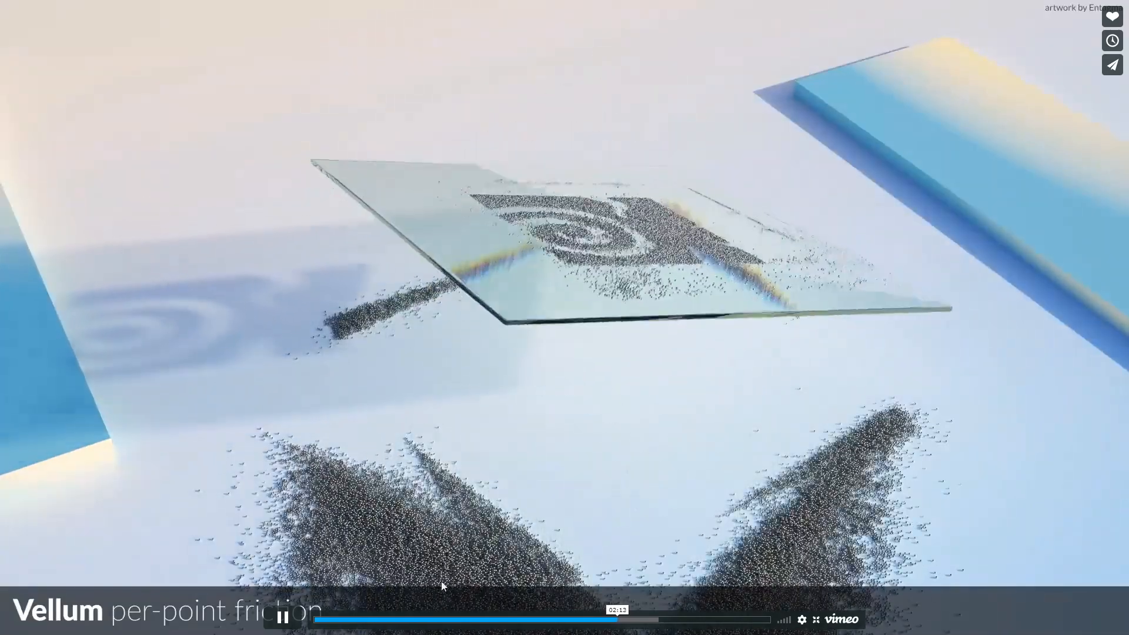
left_click(590, 619)
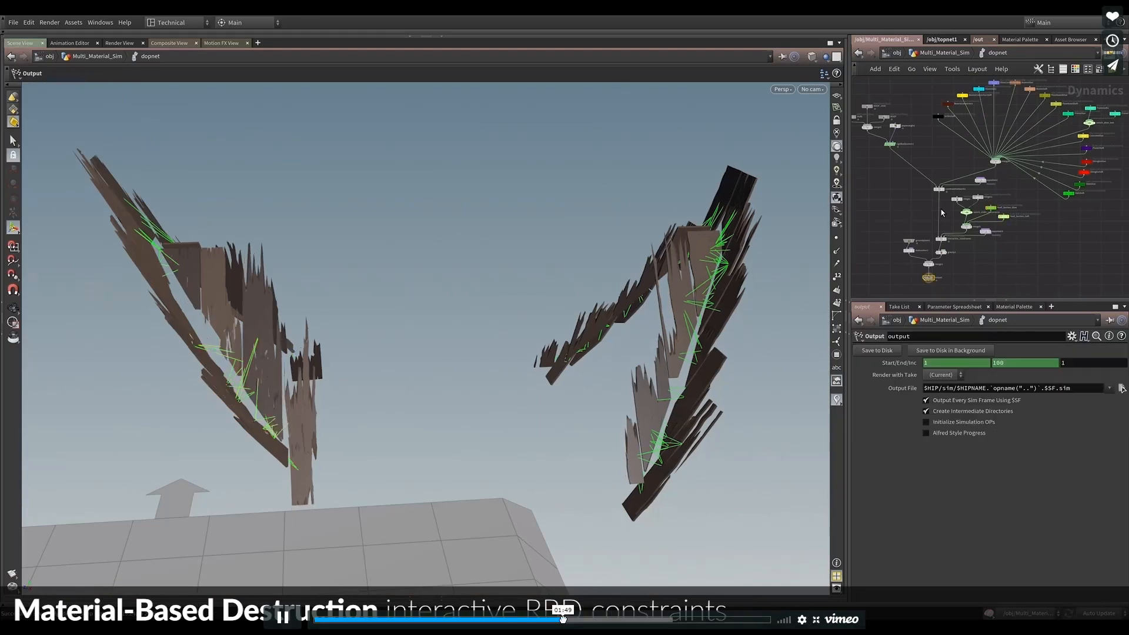
left_click(555, 620)
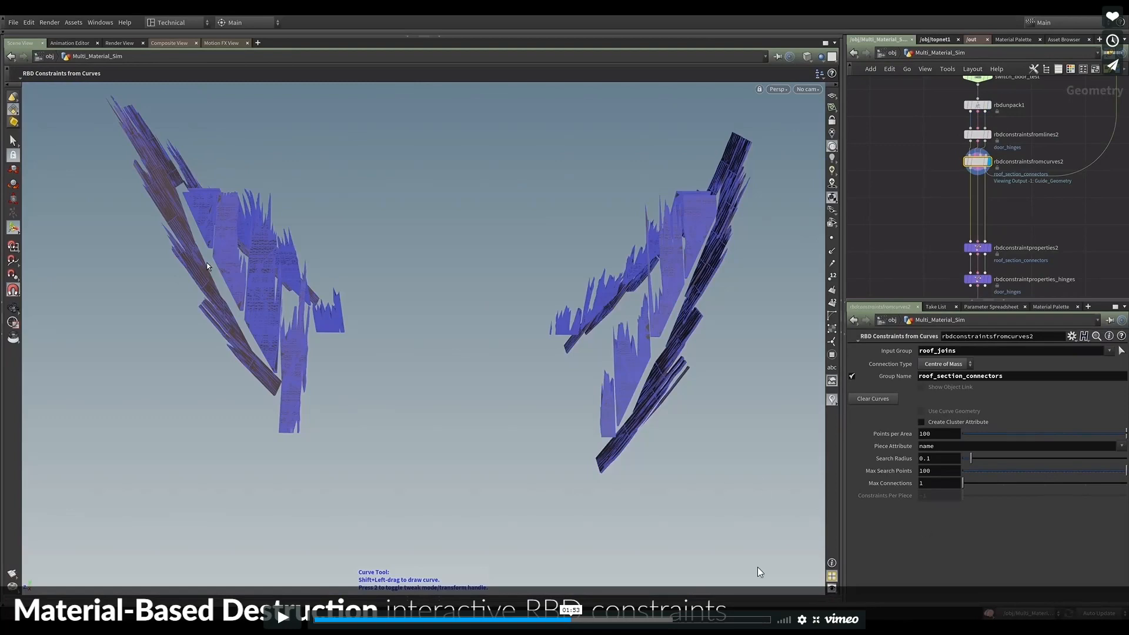
left_click(812, 620)
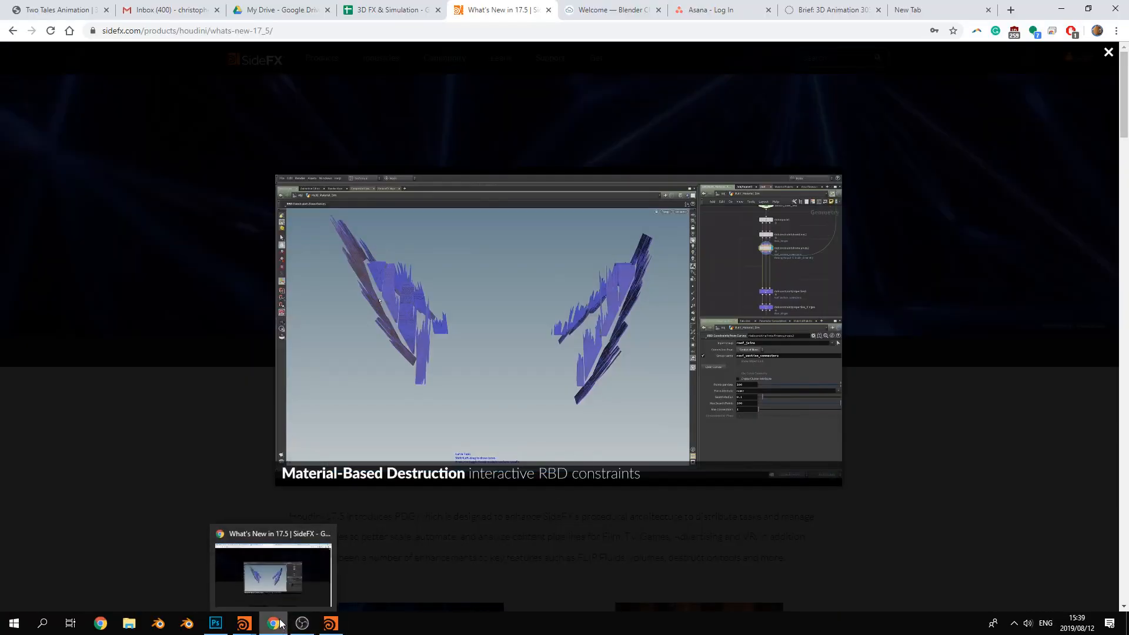
Switch back to MPlay and examine the building collapse flipbook
mouse_move(245, 628)
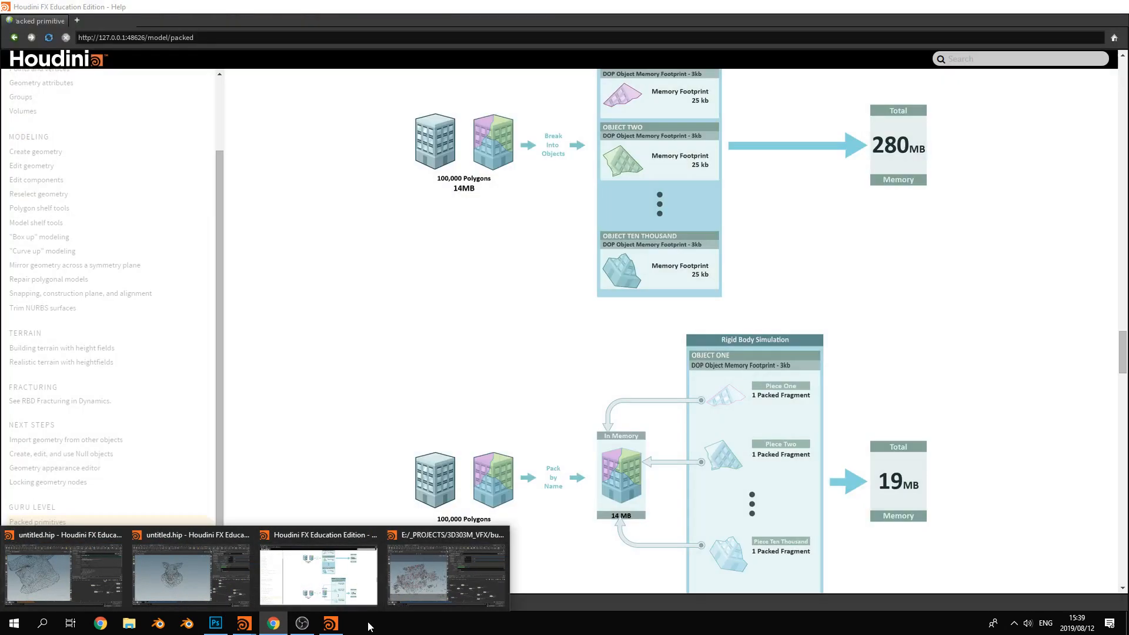
mouse_move(331, 622)
left_click(351, 588)
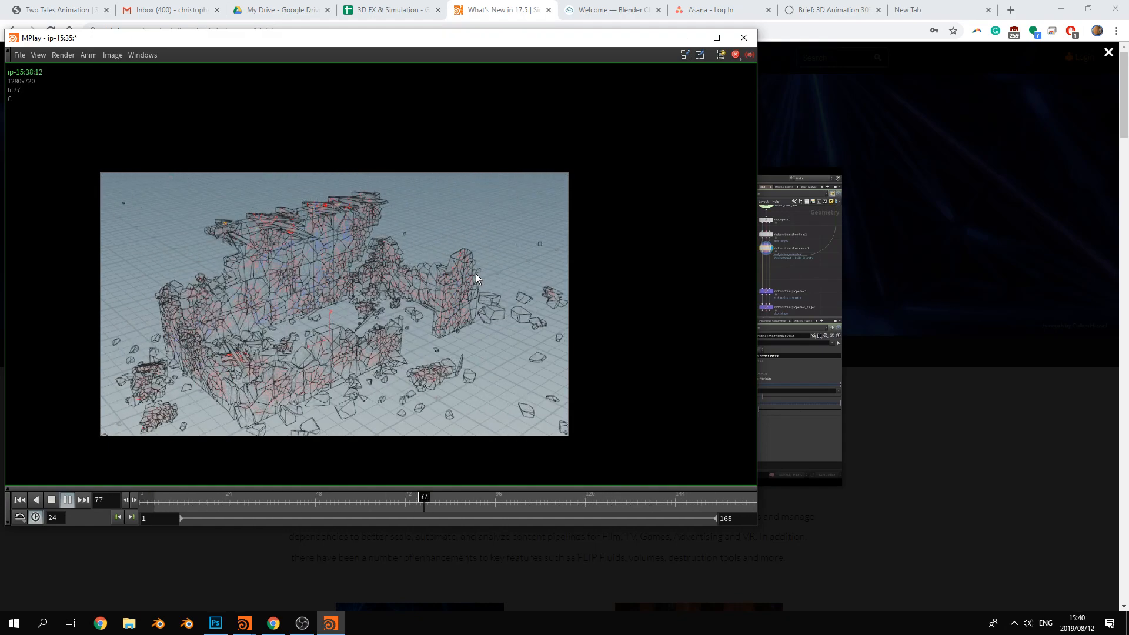
left_click(306, 622)
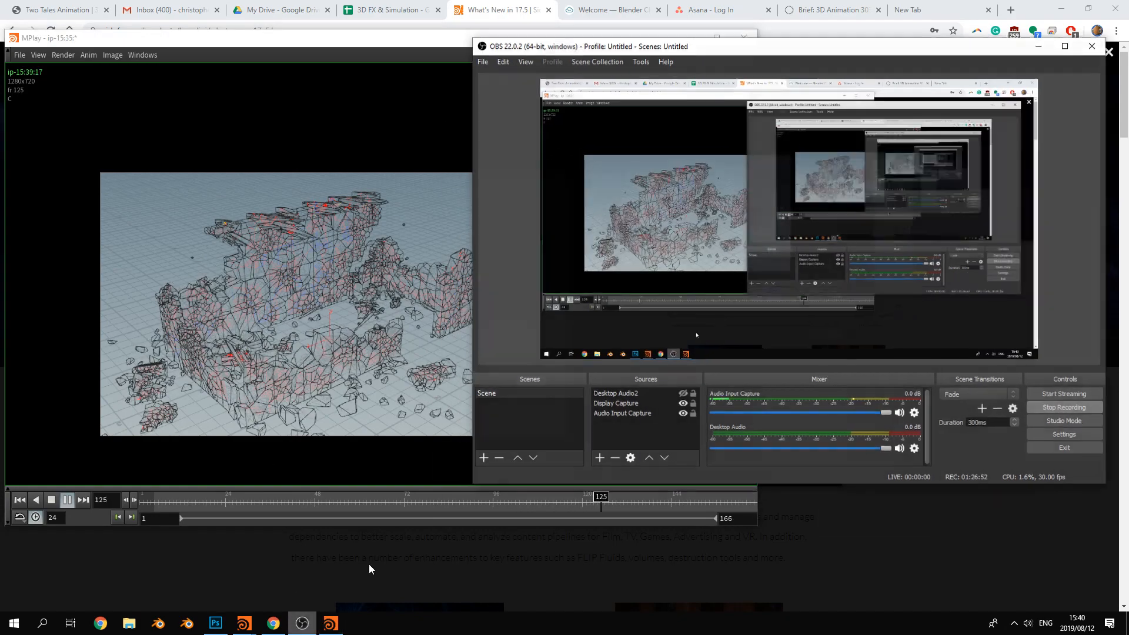